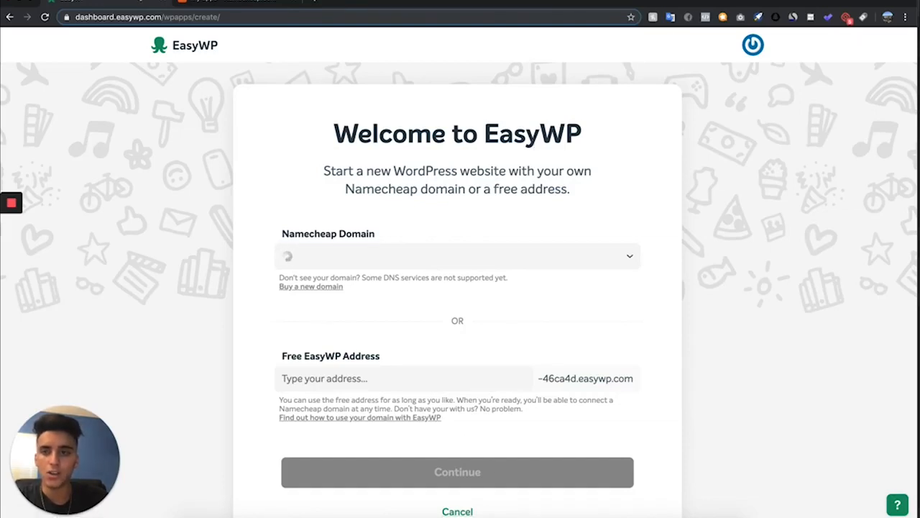
Open the WordPress admin of the Armourshades site from the EasyWP dashboard
click(9, 16)
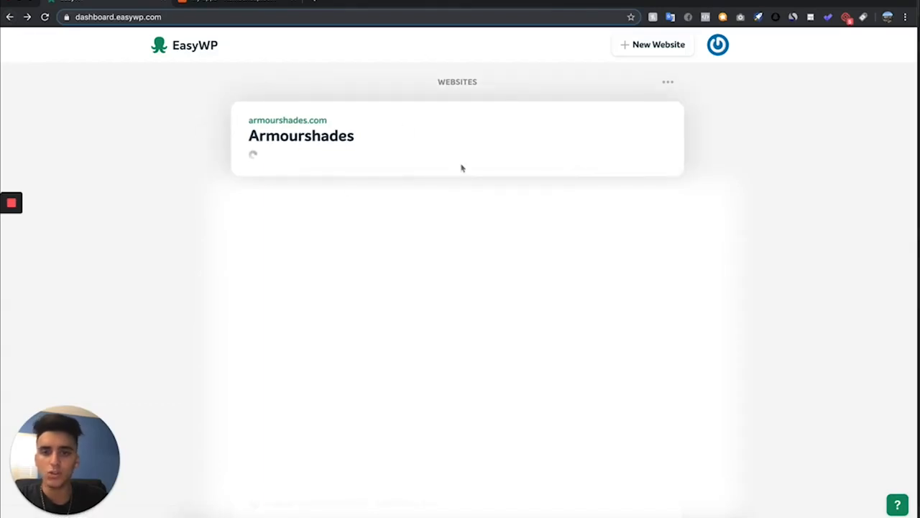
click(463, 134)
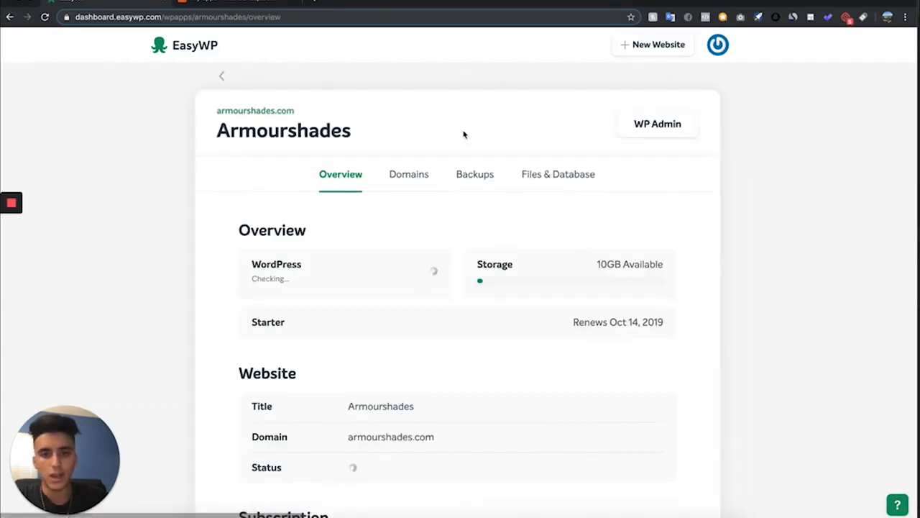
click(681, 135)
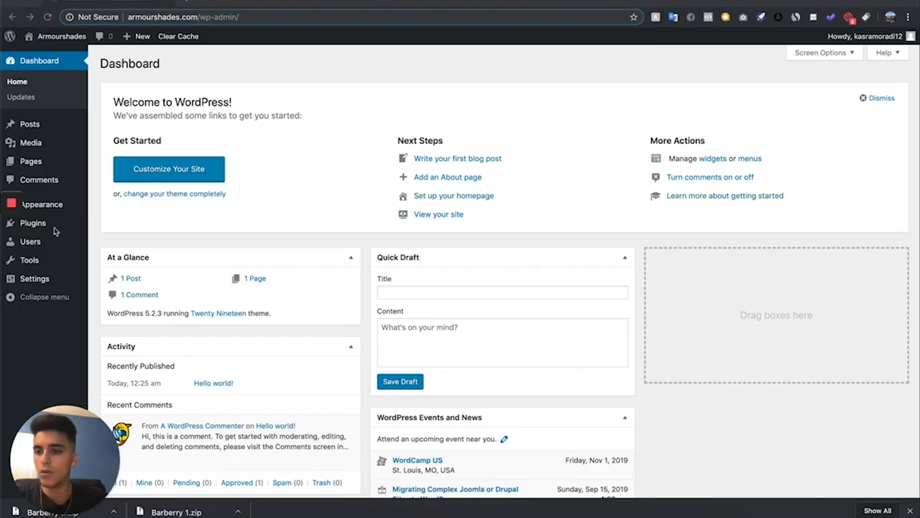
Upload and install the Barberry 1.zip theme, then return to the installed themes list
mouse_move(54, 204)
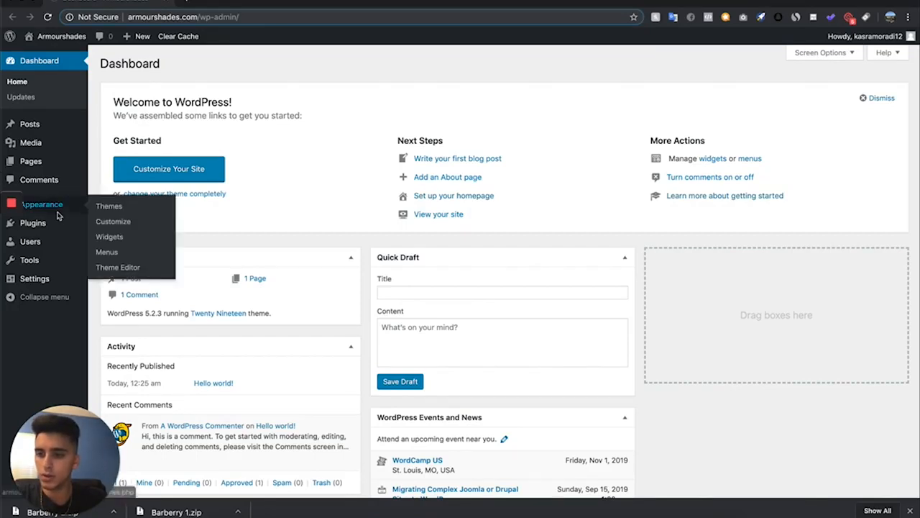
click(123, 208)
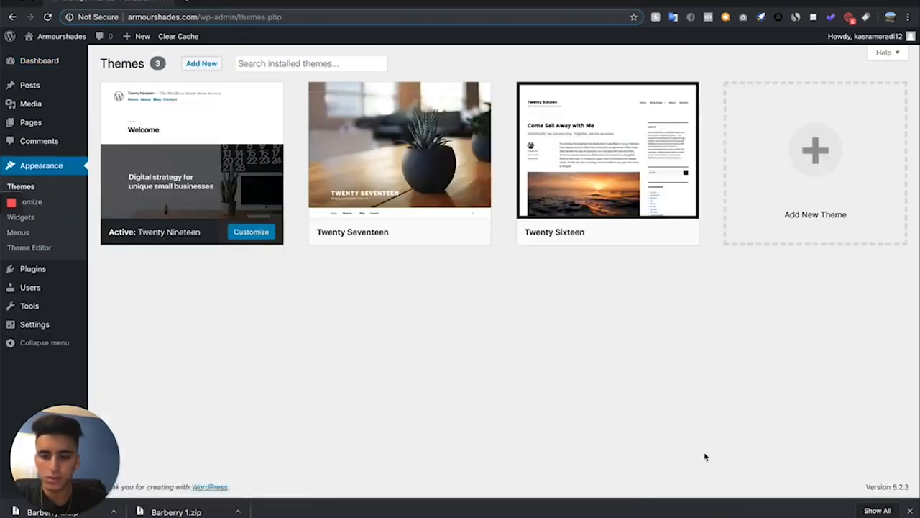
click(202, 64)
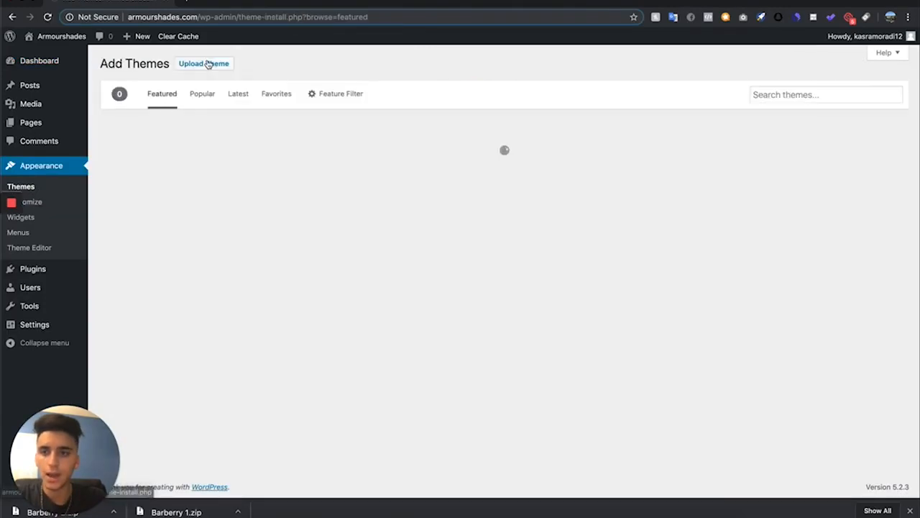
click(207, 64)
scroll(392, 377, down, 2)
scroll(392, 377, down, 1)
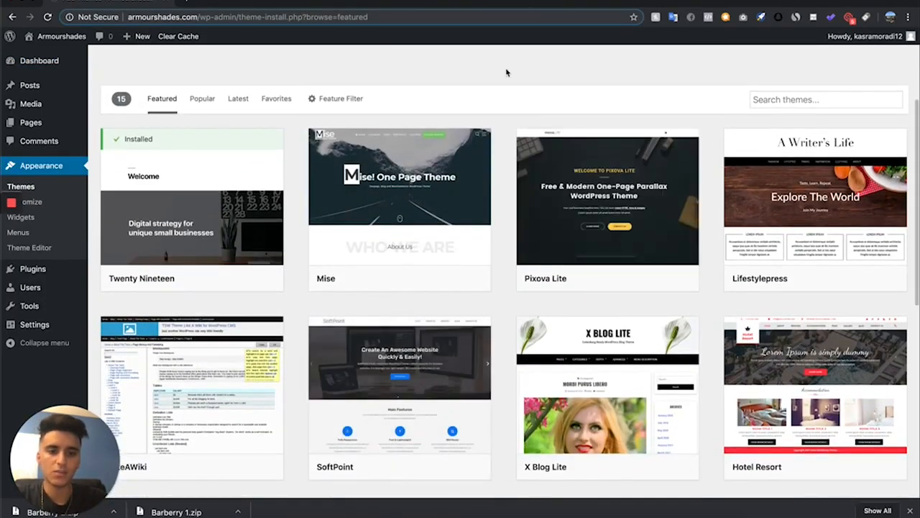
scroll(505, 72, up, 3)
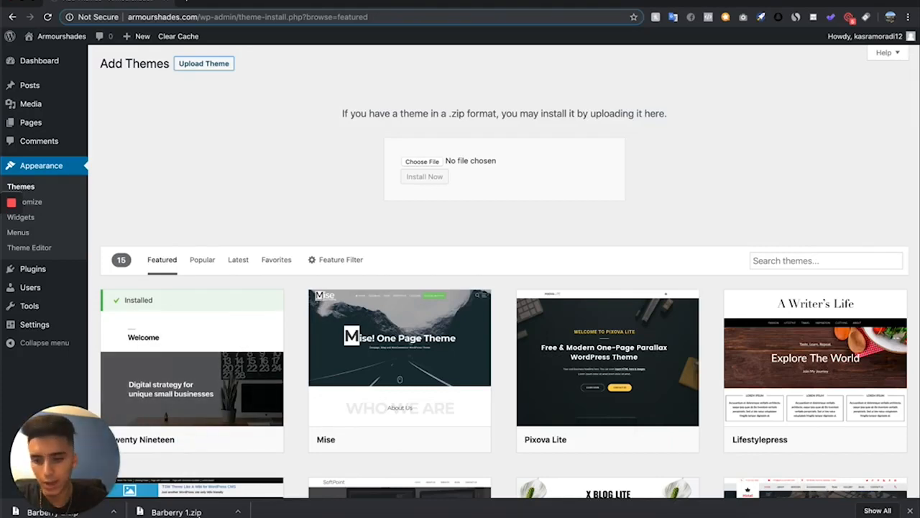
drag(224, 458, 423, 160)
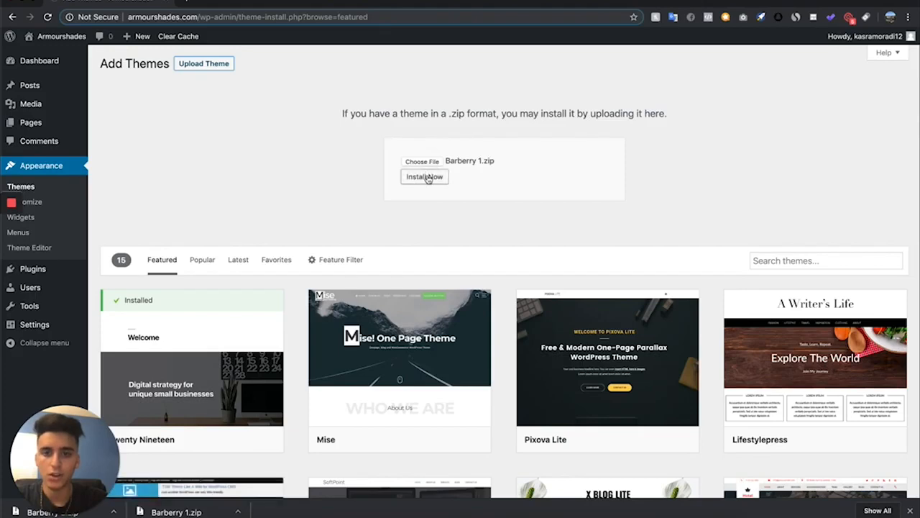
click(425, 177)
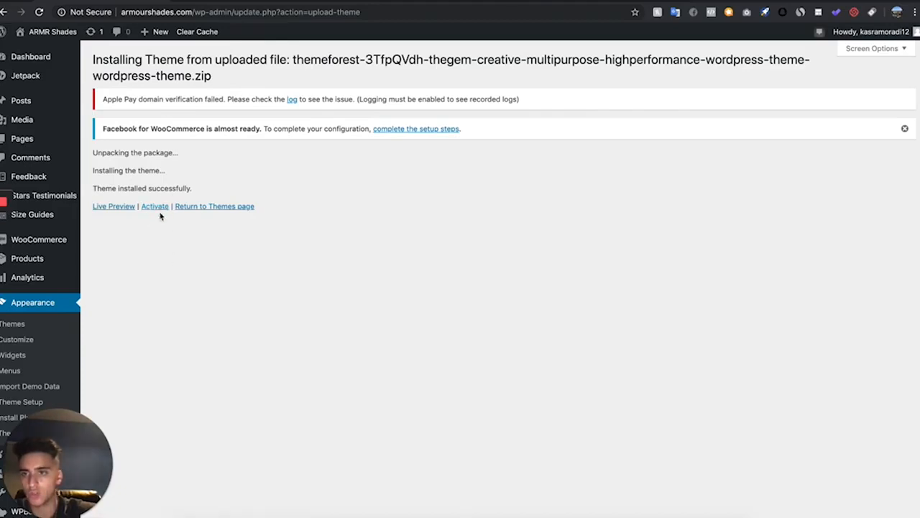
click(20, 327)
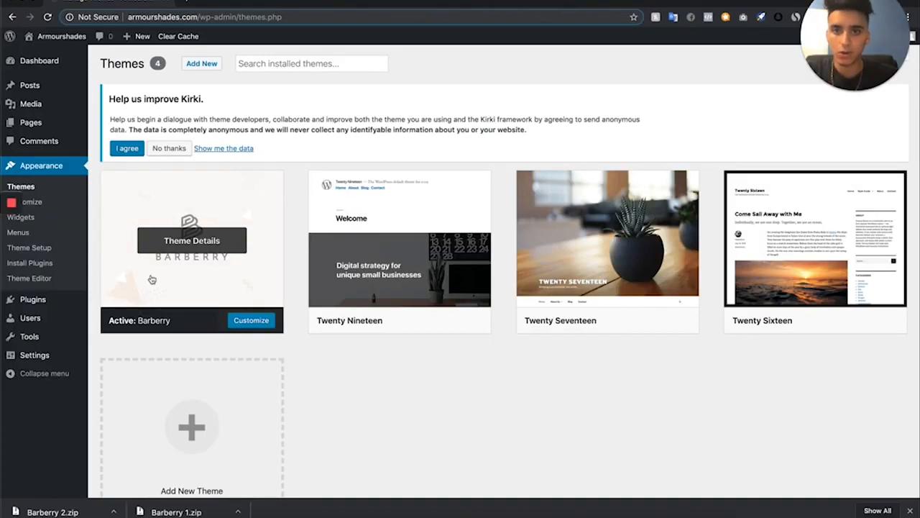
mouse_move(20, 207)
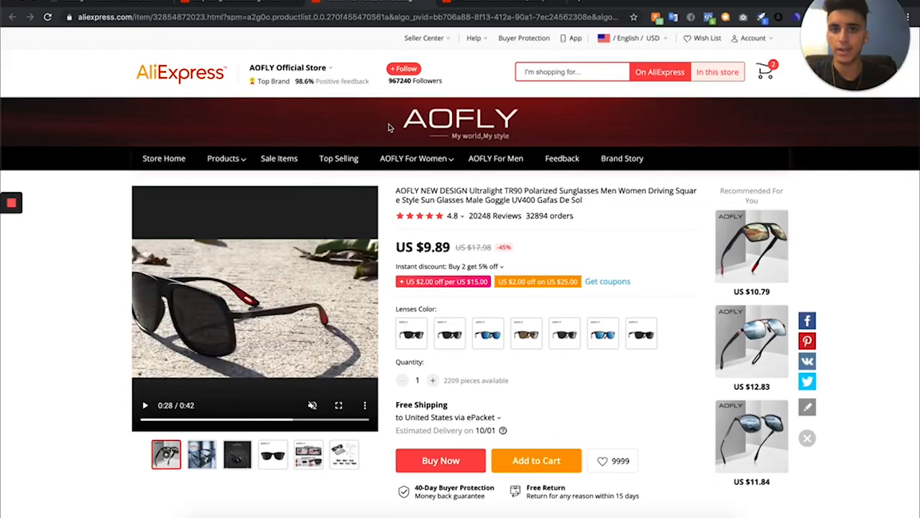
Select the C1 Matte Black lens color on the AOFLY sunglasses AliExpress product page
click(473, 4)
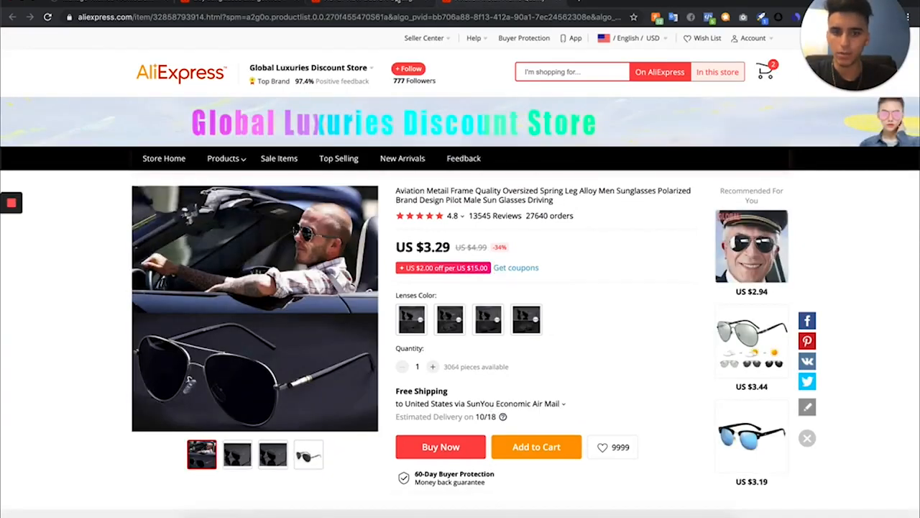
click(397, 3)
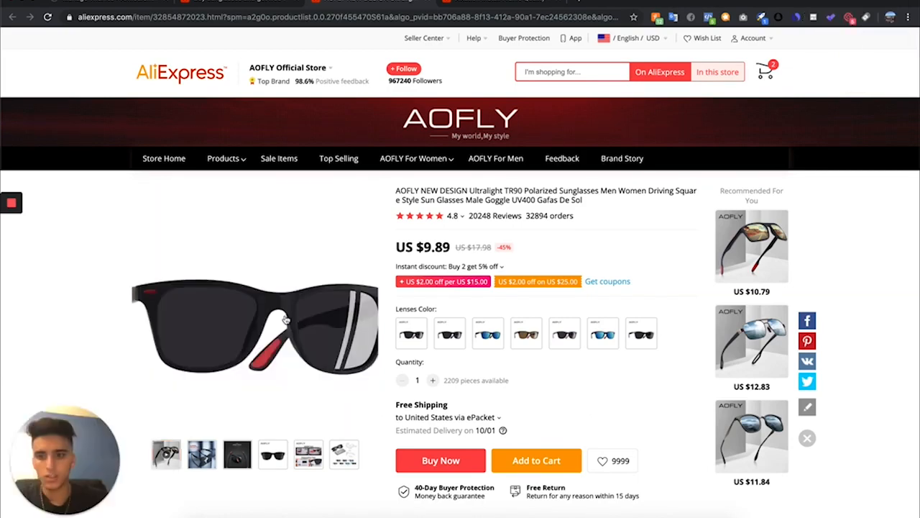
click(407, 342)
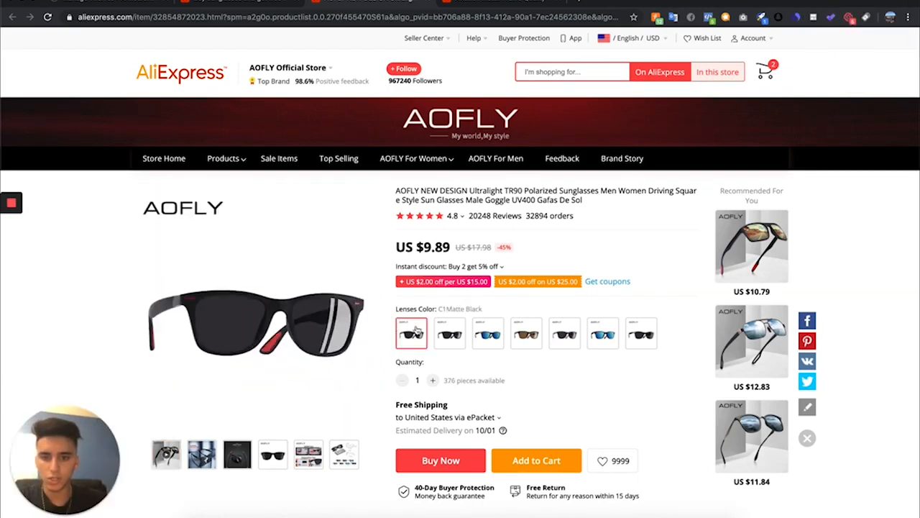
Inspect the main product image and open its source image URL in a new tab
right_click(243, 262)
click(257, 364)
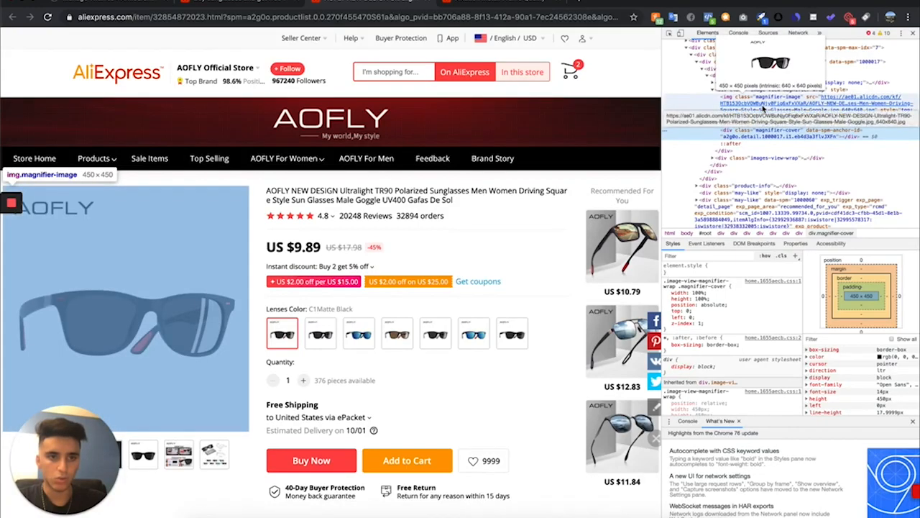
double_click(763, 108)
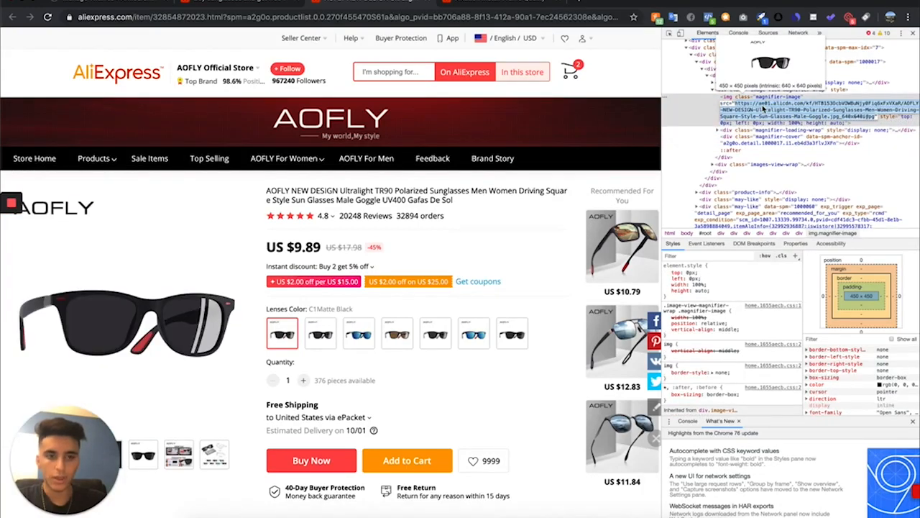
key(ctrl+c)
click(588, 4)
key(ctrl+v)
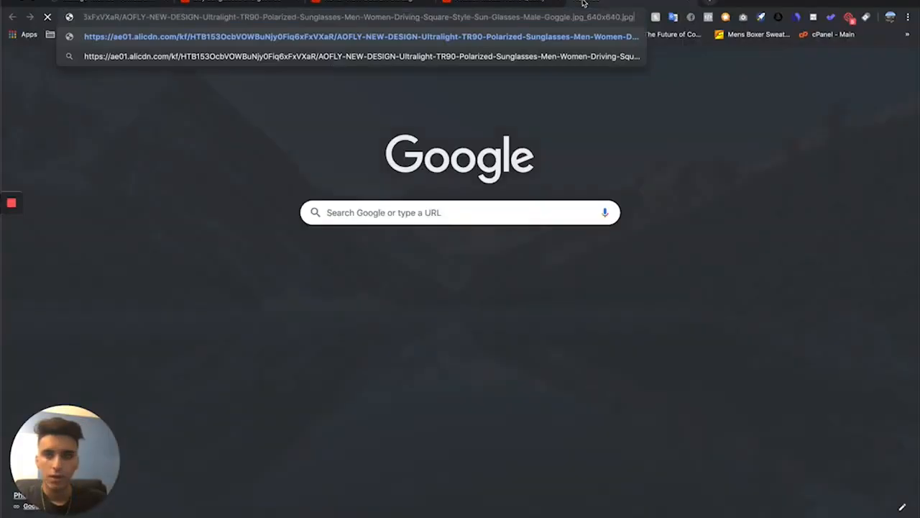
key(Return)
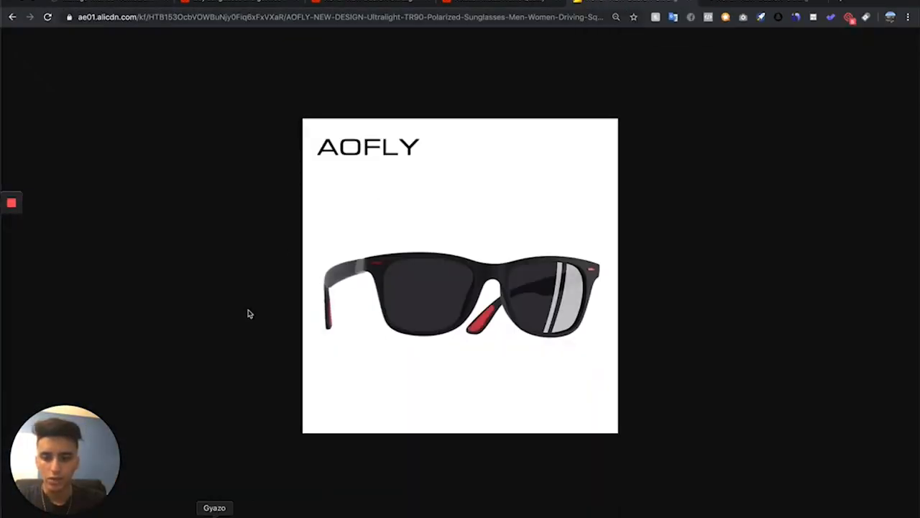
Capture the sunglasses with Gyazo and save the captured image to the computer
drag(313, 168, 635, 345)
right_click(390, 250)
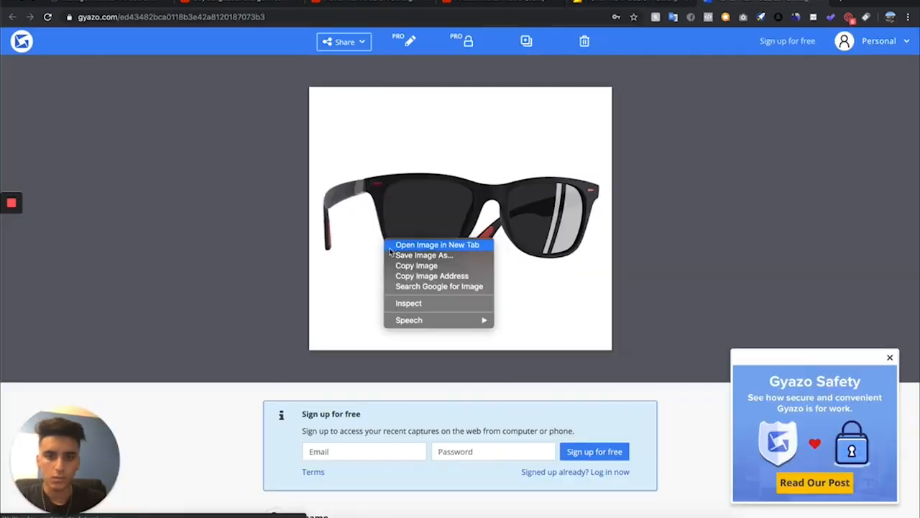
click(417, 256)
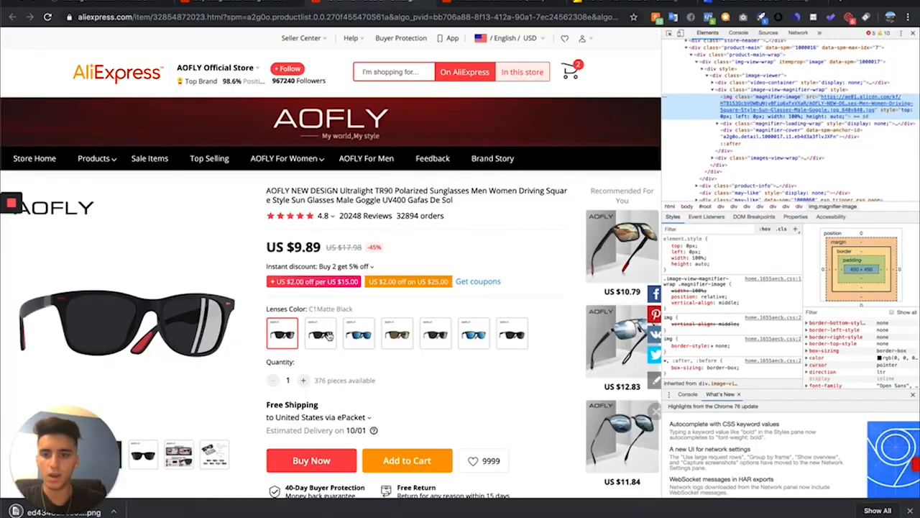
Select the C2 Matte Black and C3 Bright Blue Mirror lens colors to view their product images
click(322, 334)
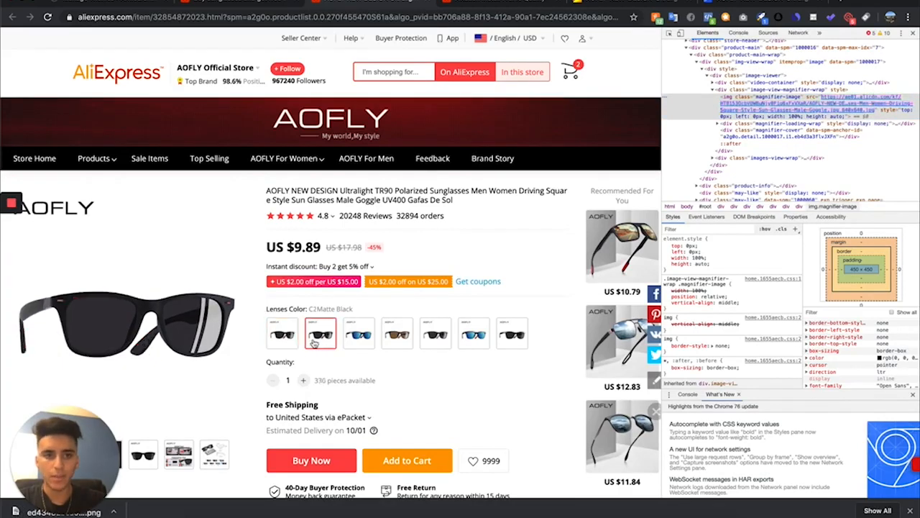
mouse_move(777, 115)
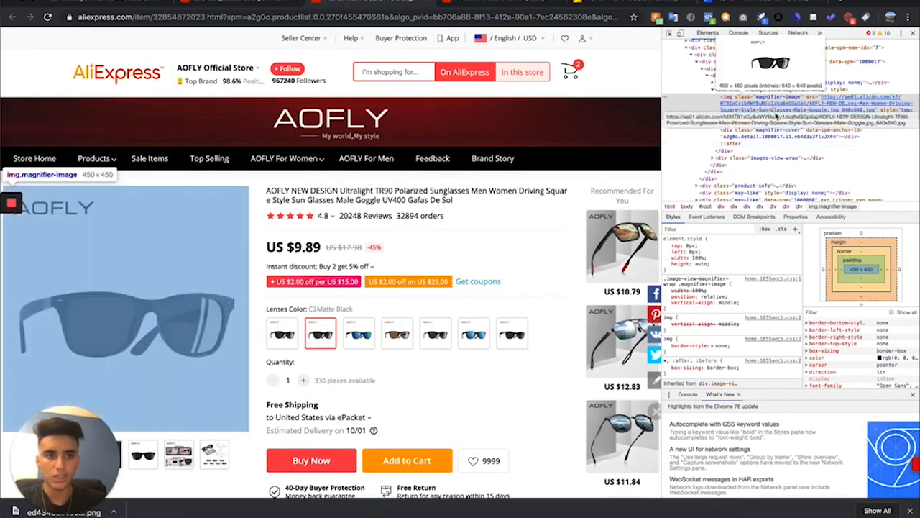
click(359, 333)
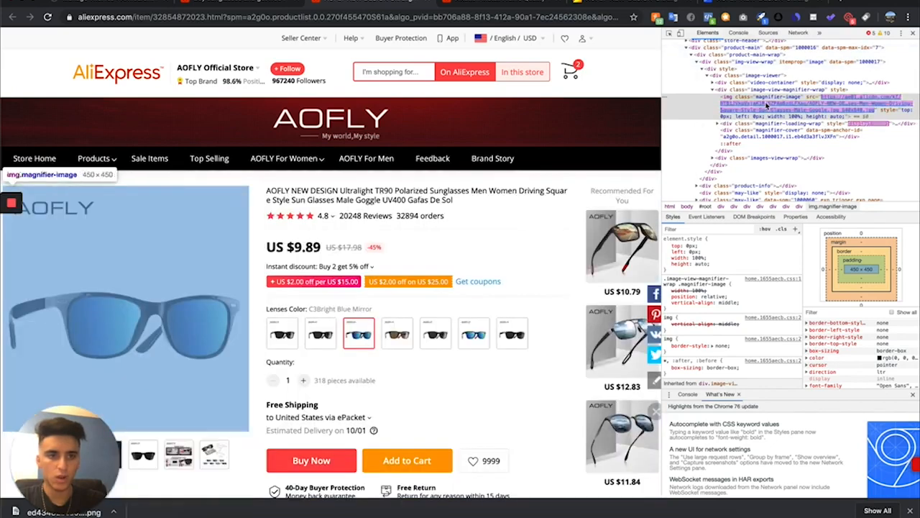
mouse_move(766, 107)
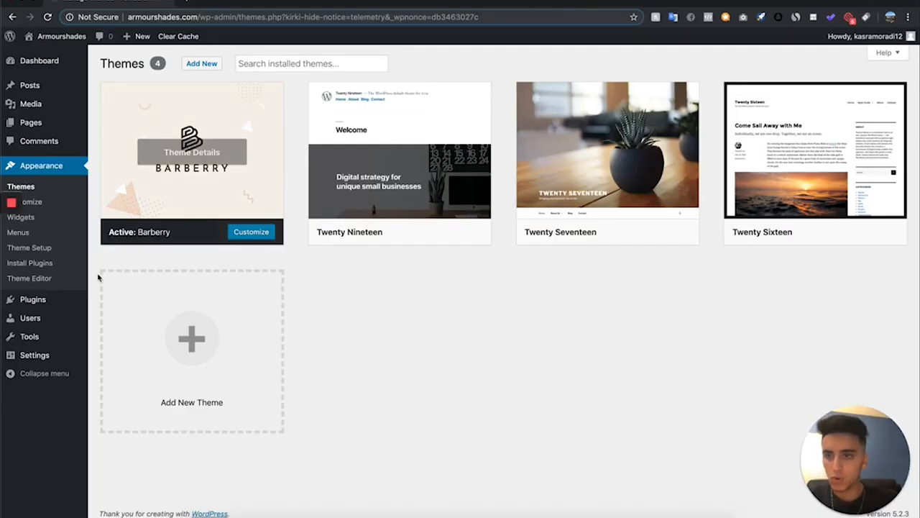
Search the plugin directory for woocommerce, then install and activate the WooCommerce plugin
mouse_move(51, 302)
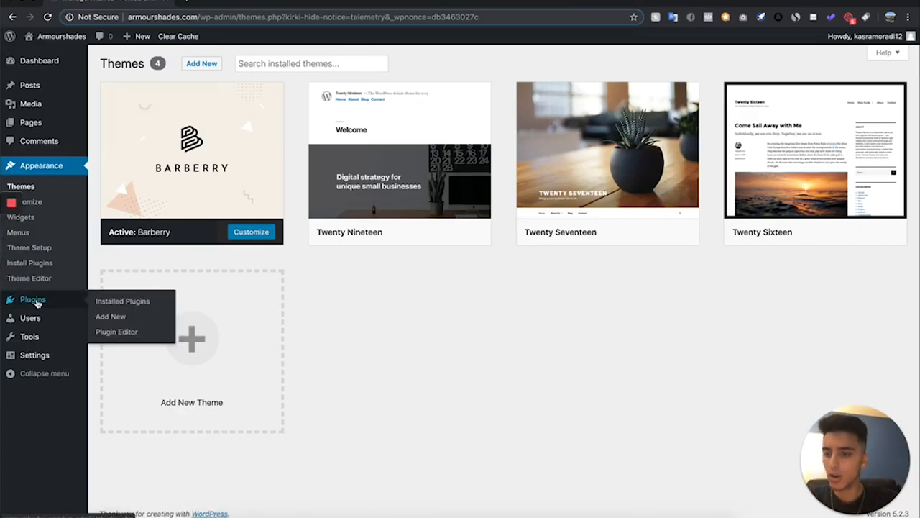
click(104, 317)
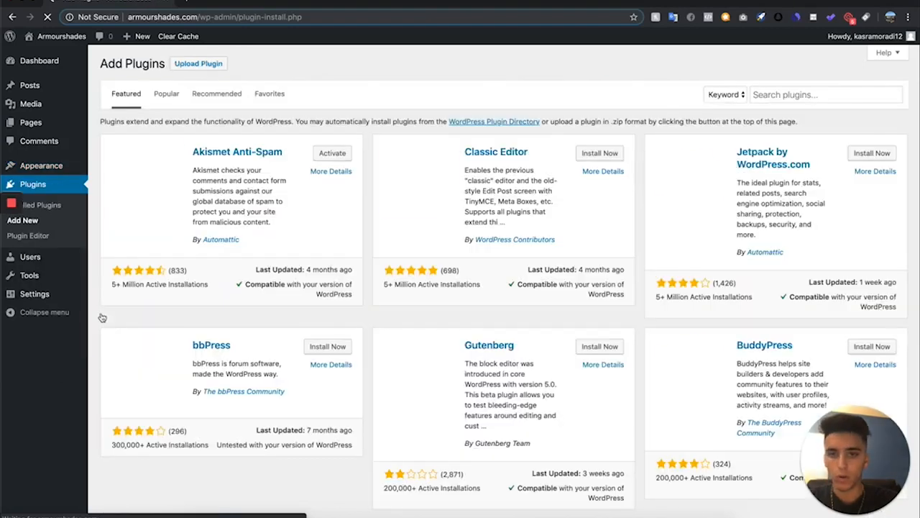
click(798, 96)
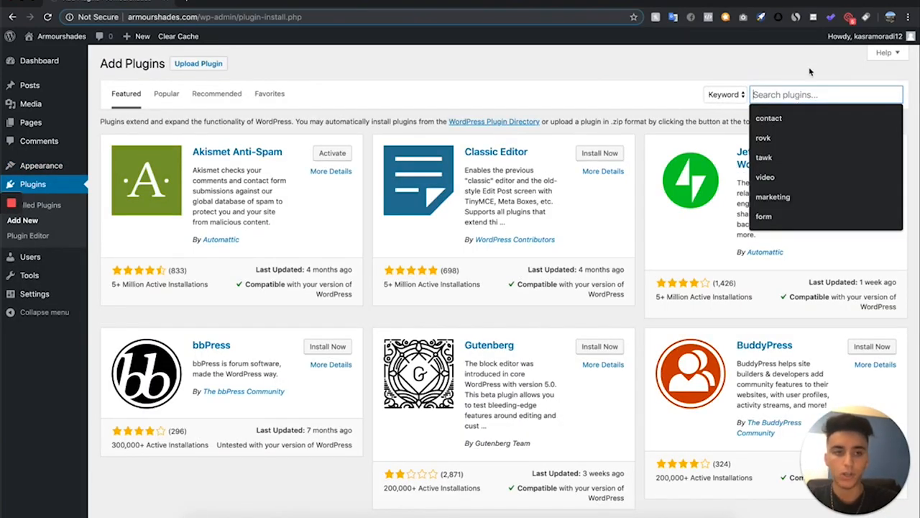
text(wordpress)
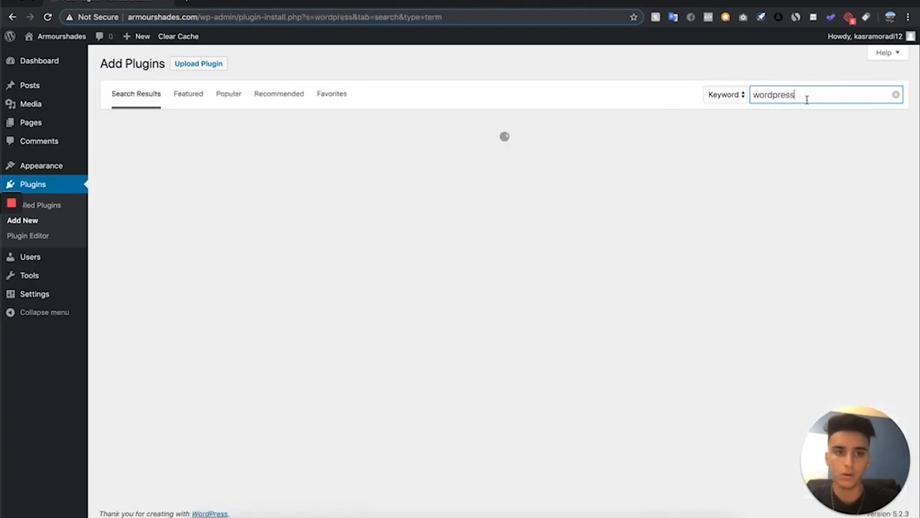
drag(808, 99, 573, 49)
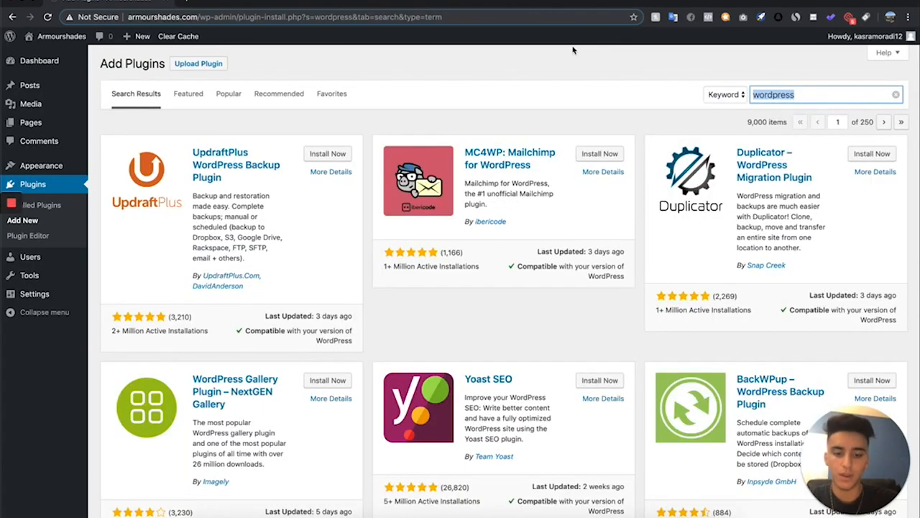
text(wooc)
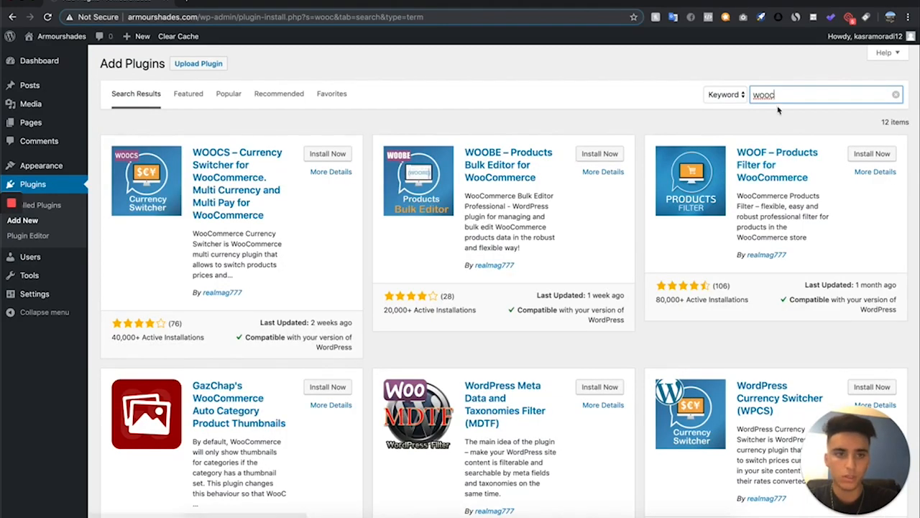
text(ommerce)
click(783, 117)
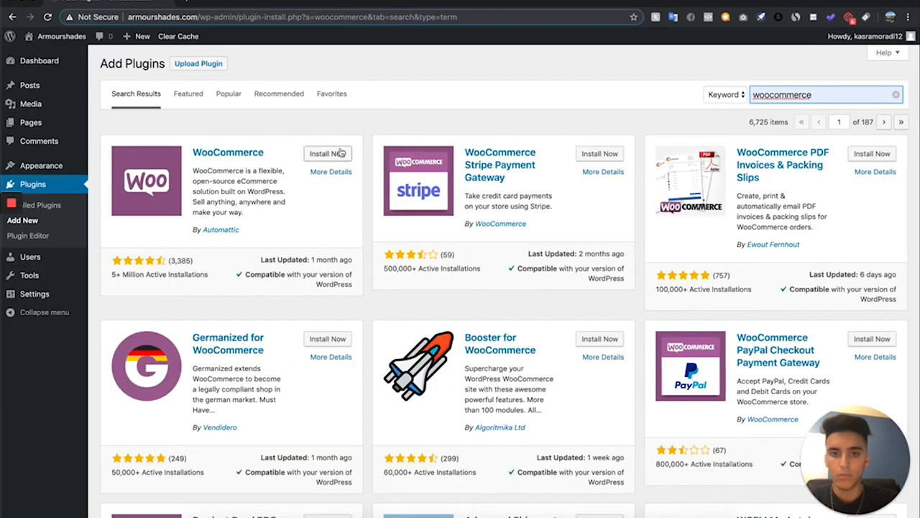
click(335, 154)
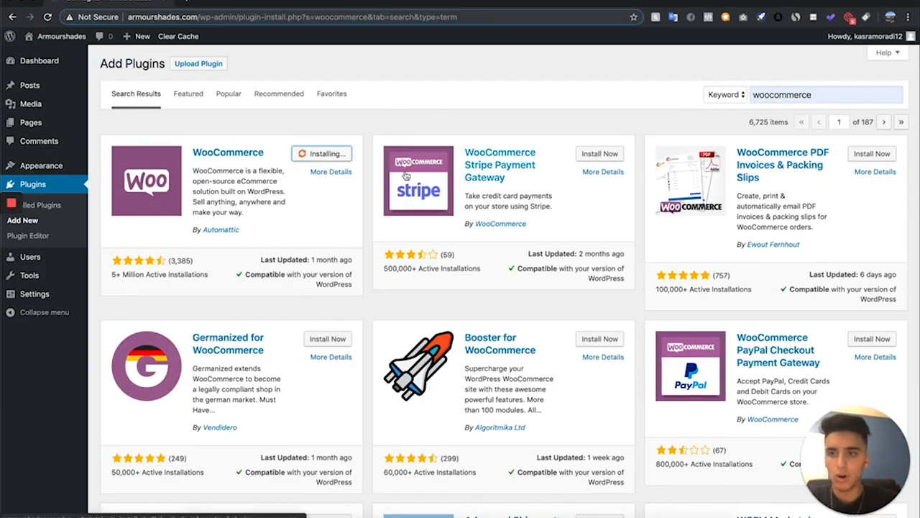
click(341, 157)
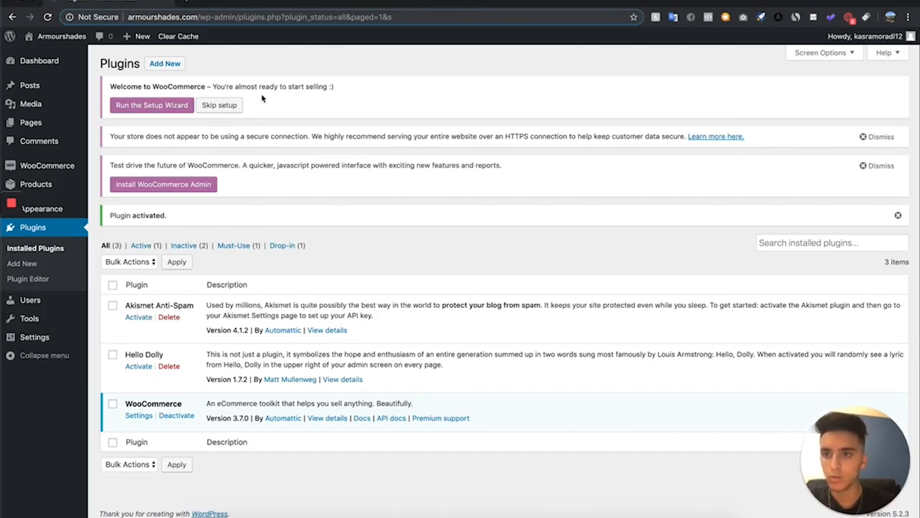
Launch the WooCommerce setup wizard
click(134, 105)
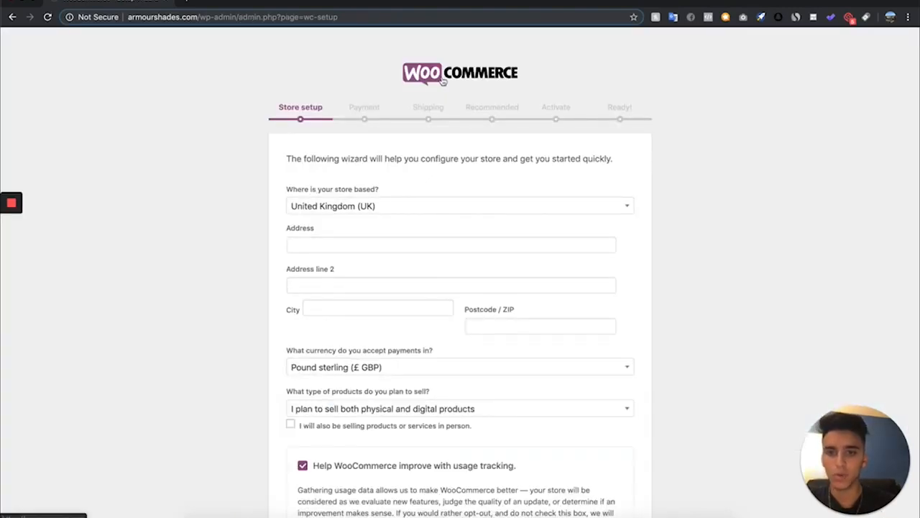
Set the store's location to United States (US) in the setup wizard
scroll(436, 82, down, 1)
scroll(305, 103, down, 3)
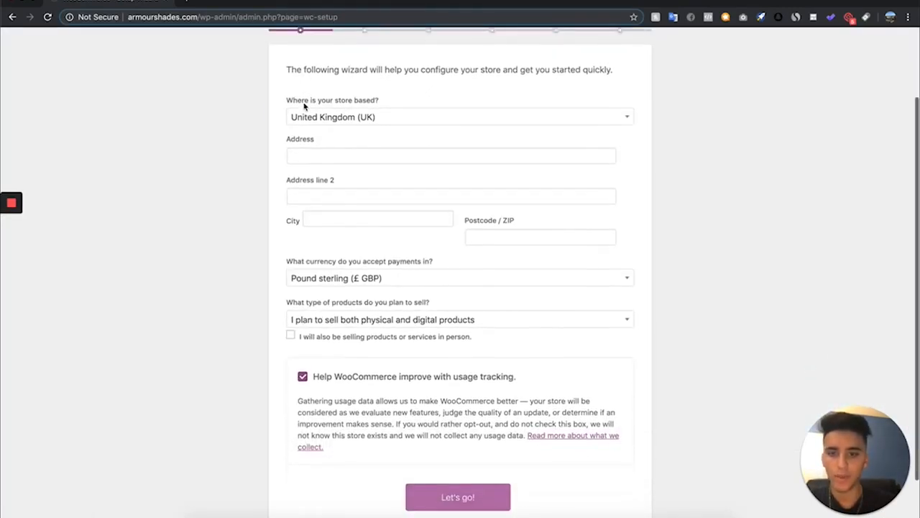
scroll(304, 107, up, 4)
scroll(304, 107, down, 1)
click(418, 201)
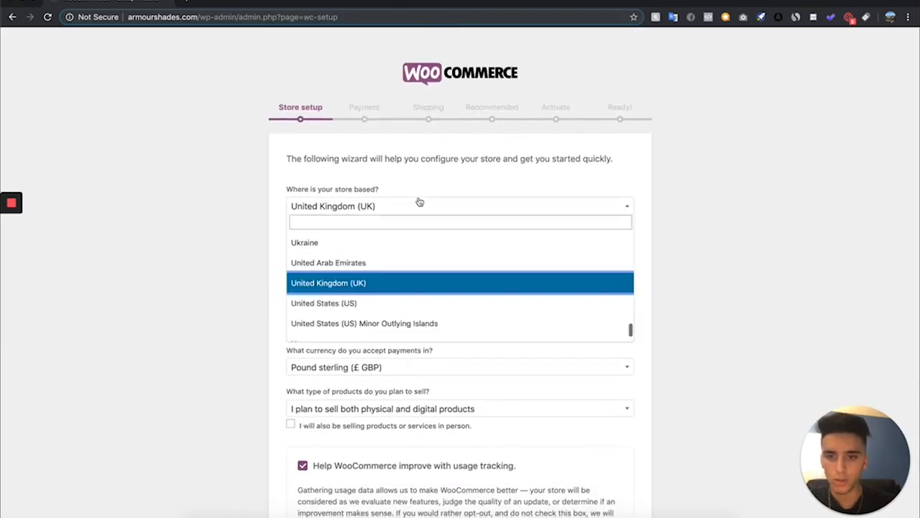
click(365, 302)
Choose to sell physical products only, turn off usage tracking, and continue to the next step
scroll(361, 237, down, 3)
click(381, 319)
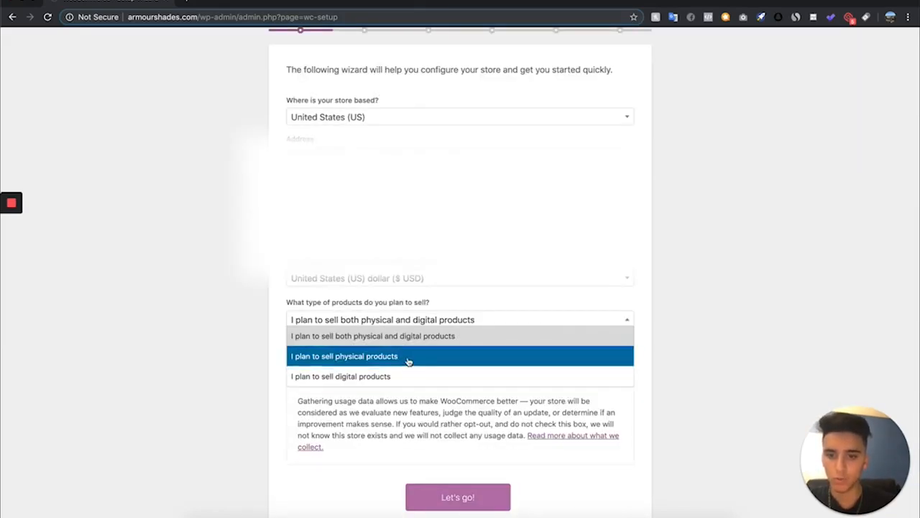
click(408, 356)
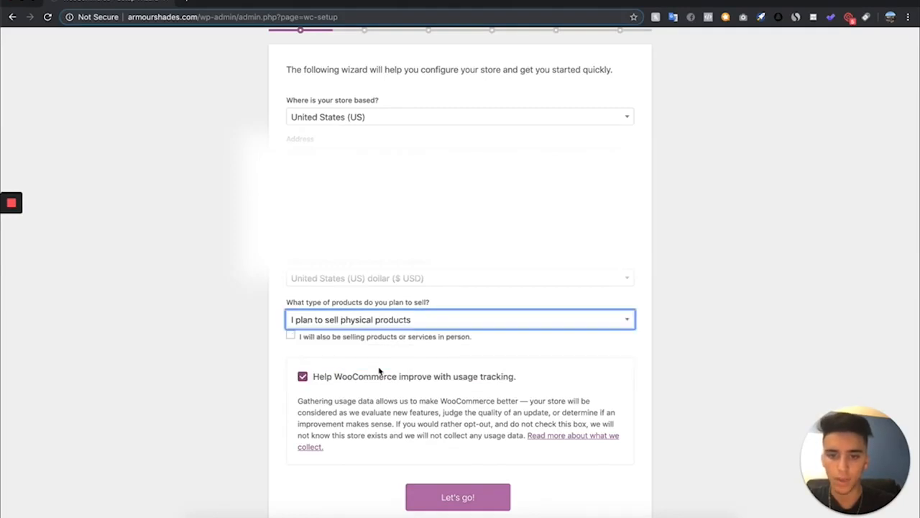
click(303, 376)
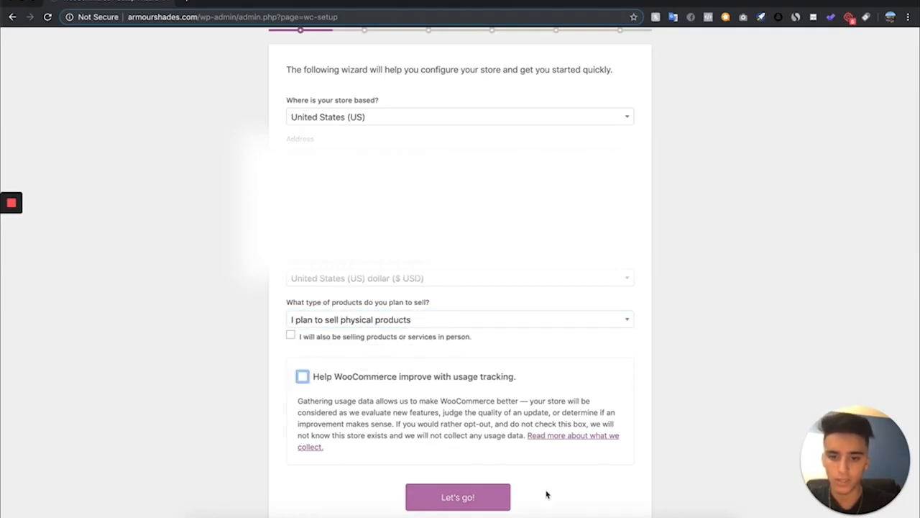
click(458, 506)
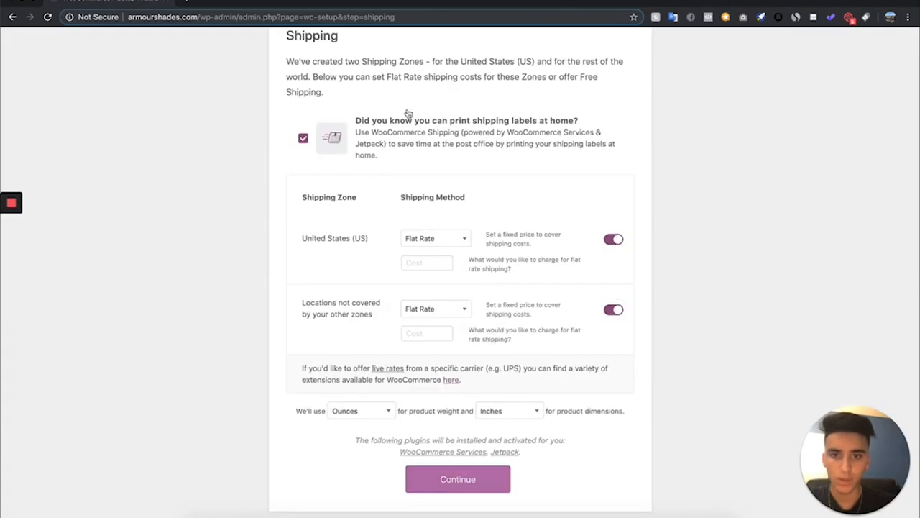
Turn off flat rate shipping for both shipping zones and continue
click(613, 239)
click(613, 309)
click(450, 482)
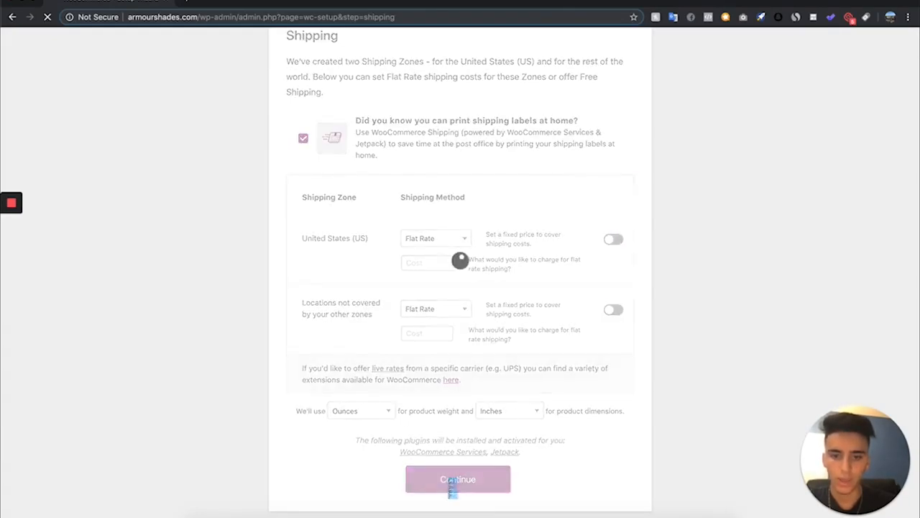
Continue past the recommended features step and through the Jetpack connection step
scroll(488, 457, down, 2)
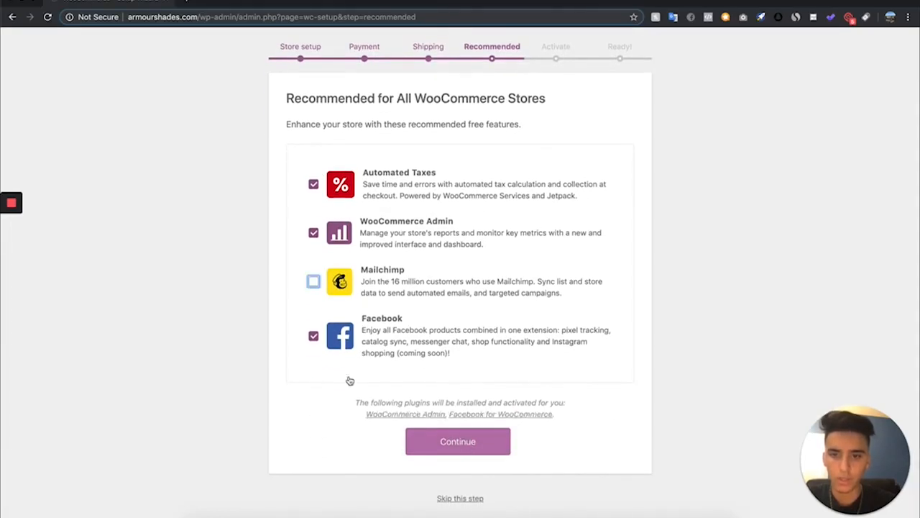
click(496, 442)
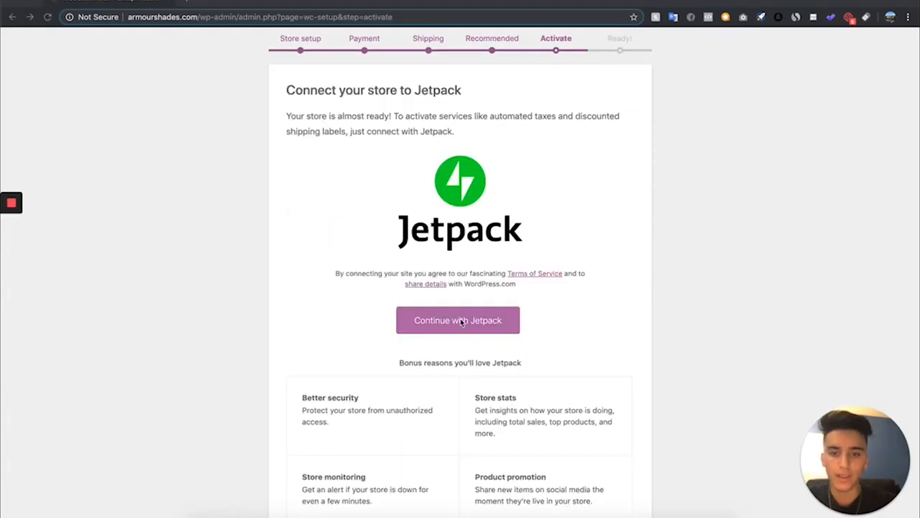
click(461, 323)
scroll(464, 327, down, 2)
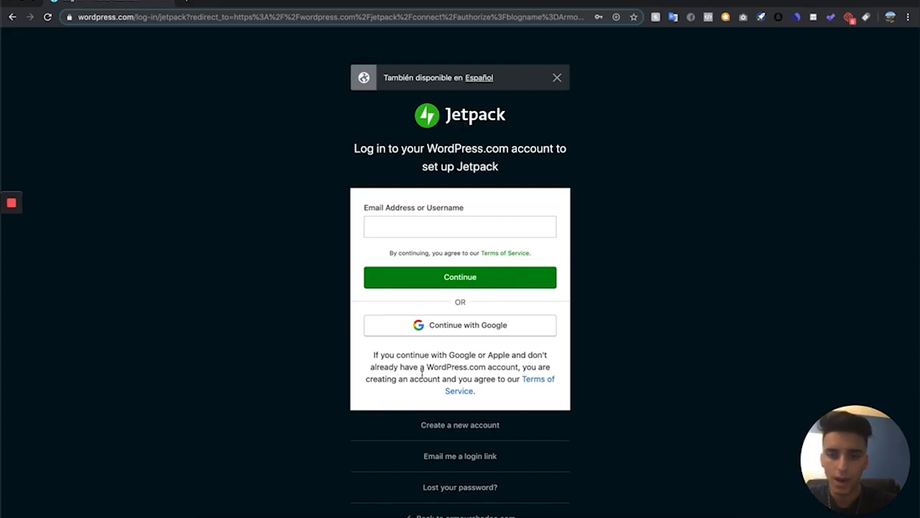
scroll(422, 378, down, 2)
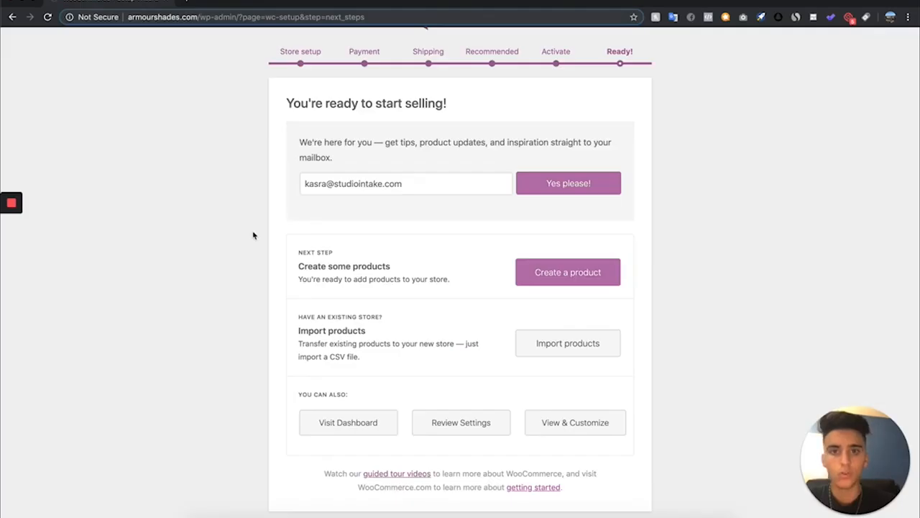
scroll(254, 234, up, 2)
scroll(253, 235, down, 3)
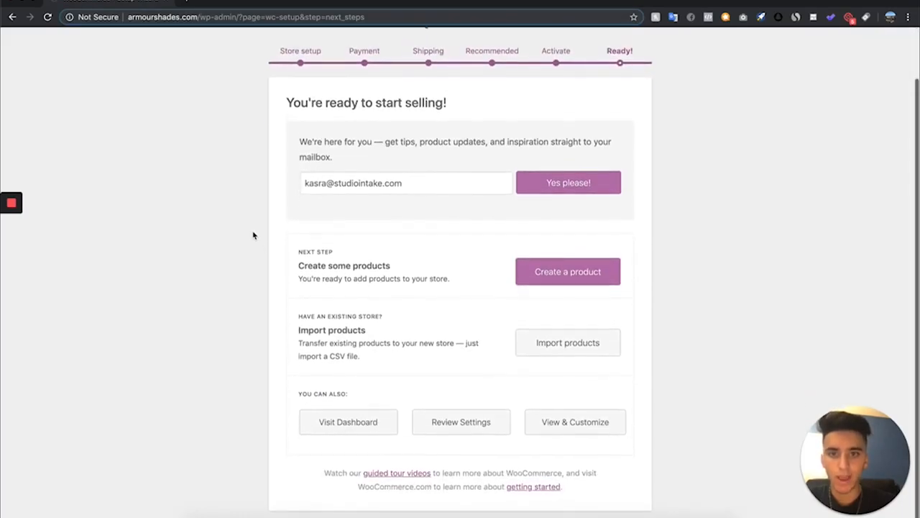
Go to the dashboard and dismiss the Facebook, Jetpack and secure connection notices
click(321, 420)
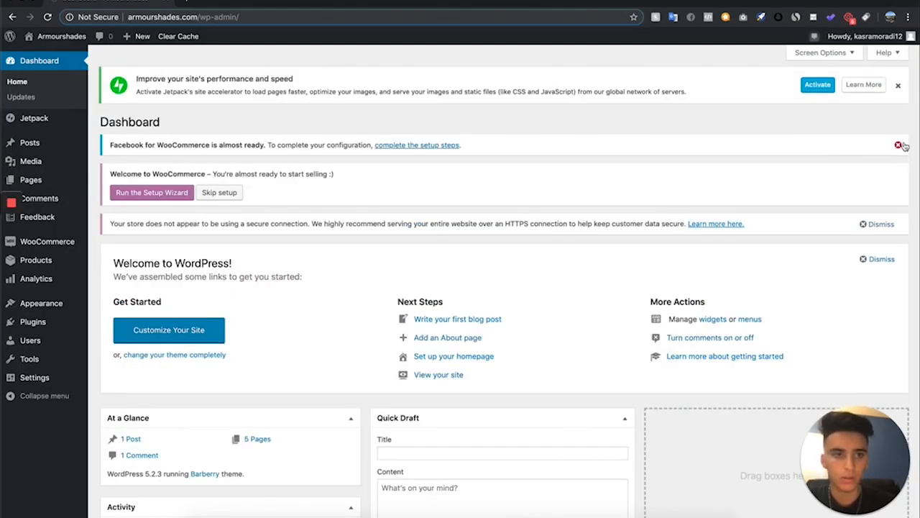
click(899, 145)
click(898, 86)
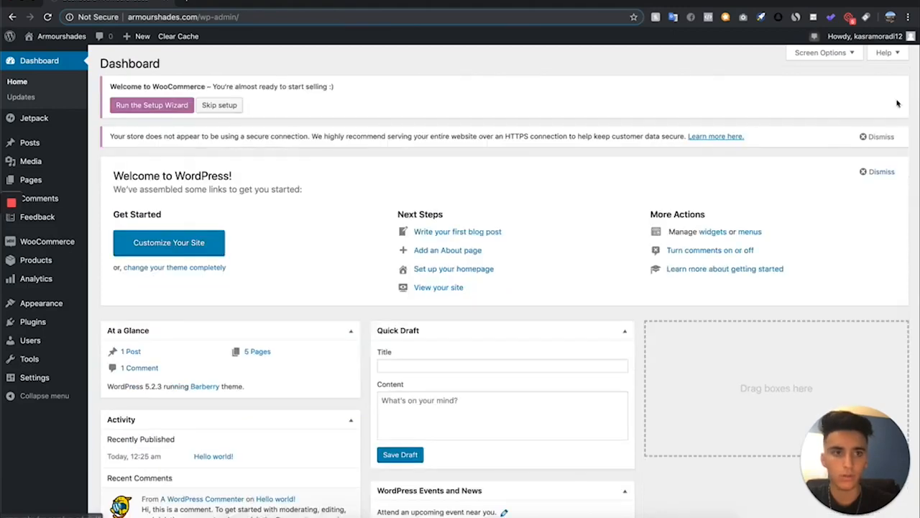
click(890, 138)
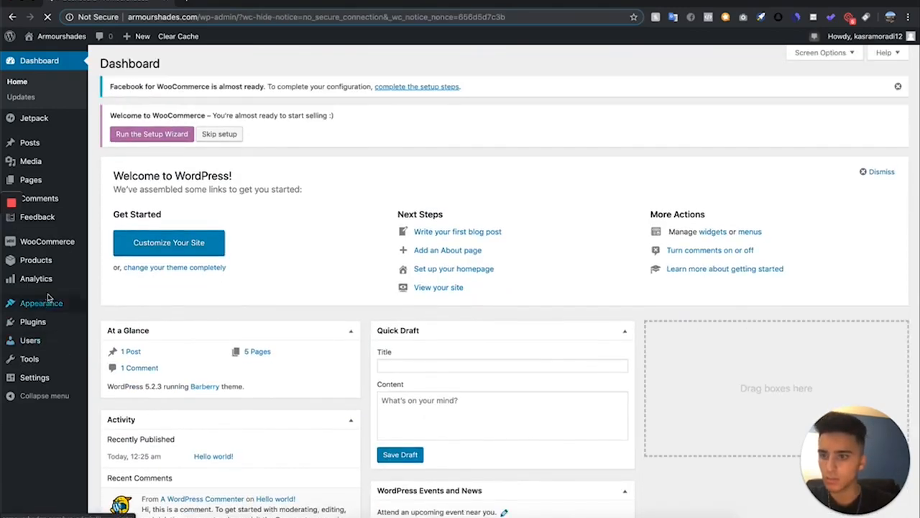
Add a new product and name it Mens Sunglasses Black
mouse_move(45, 263)
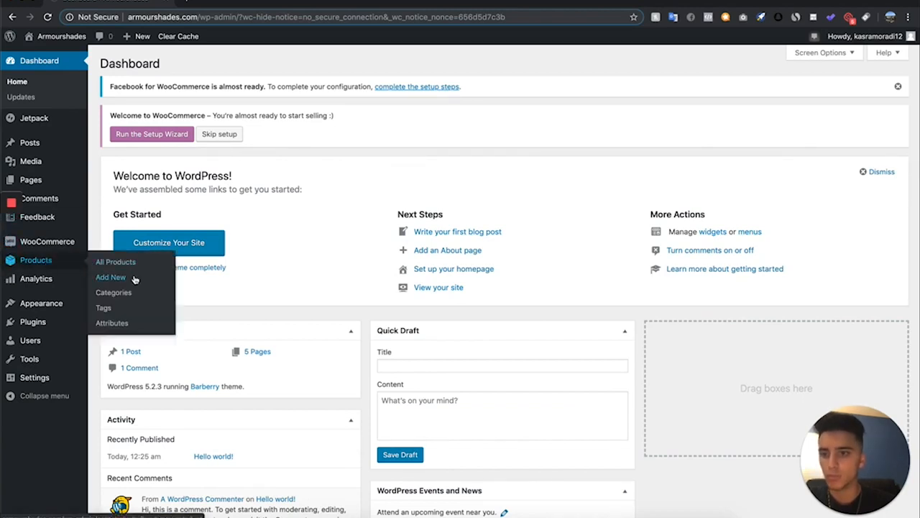
click(110, 278)
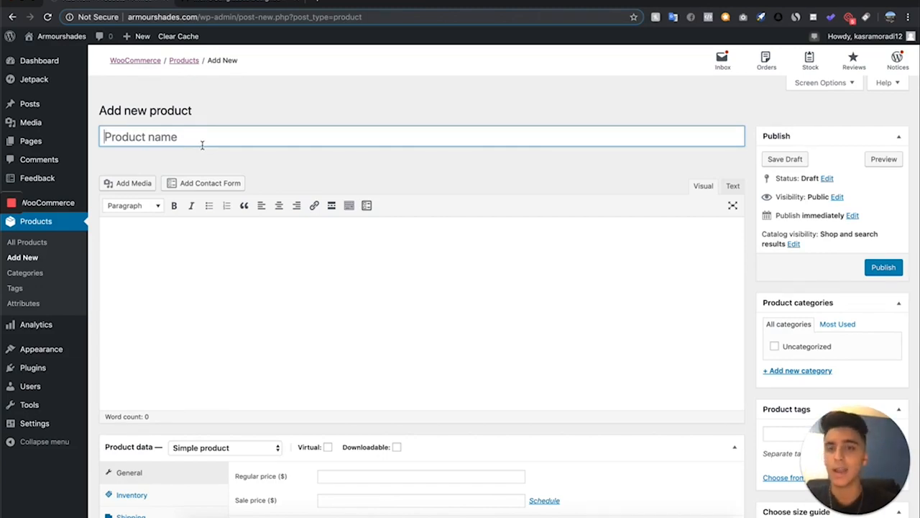
text(Men)
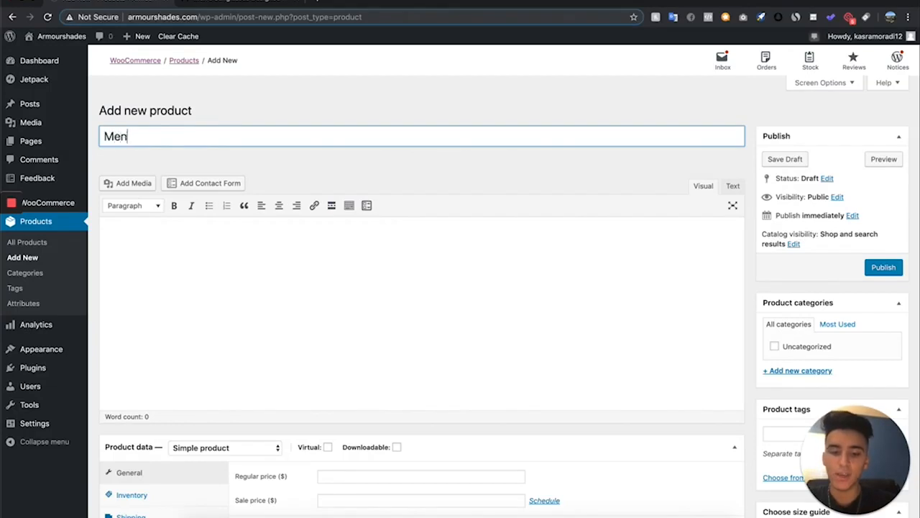
text(s Sunglasses Black)
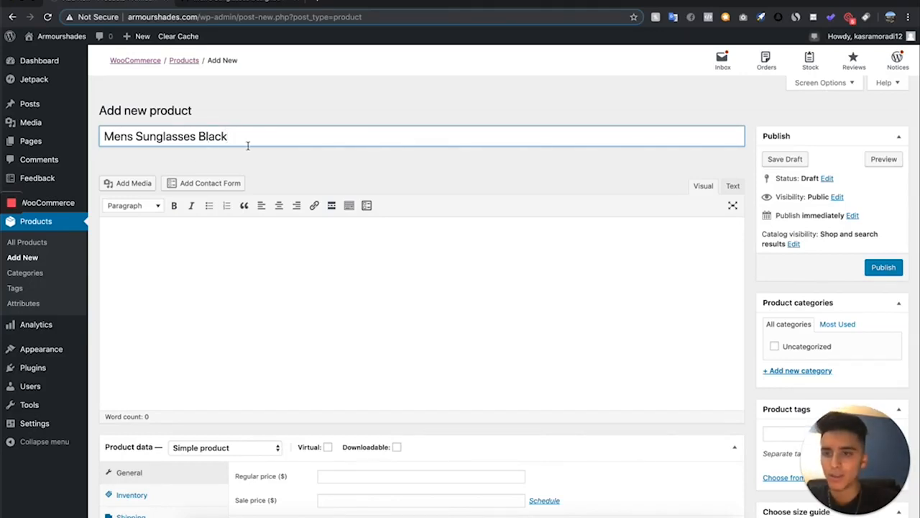
Browse the MVMT men's sunglasses collection for product naming and description ideas
mouse_move(3, 145)
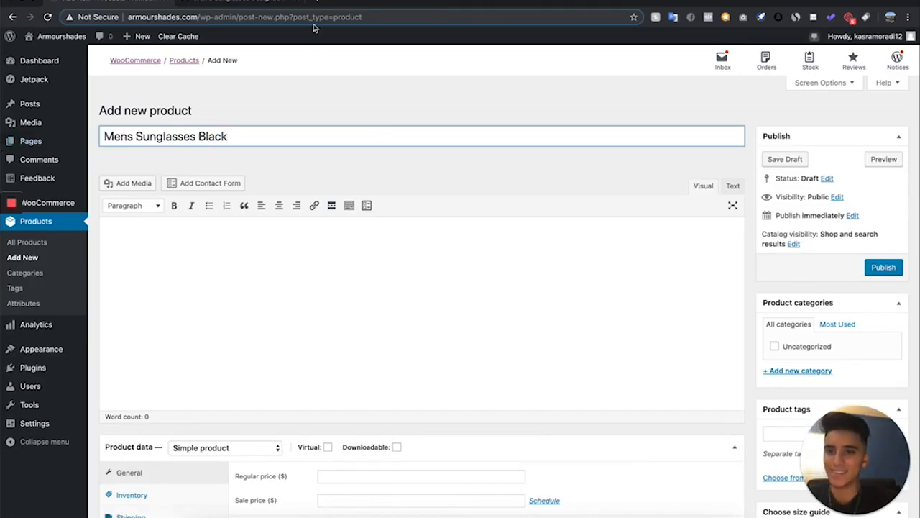
click(252, 6)
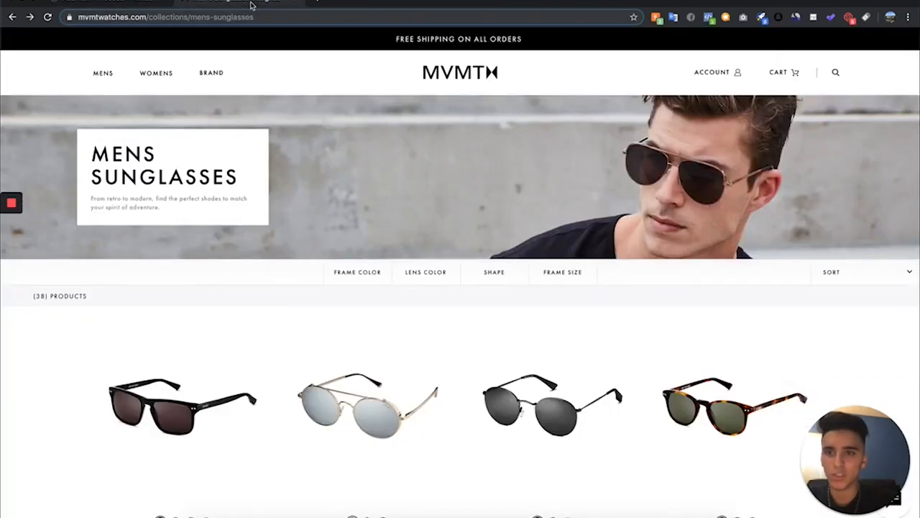
scroll(367, 467, down, 3)
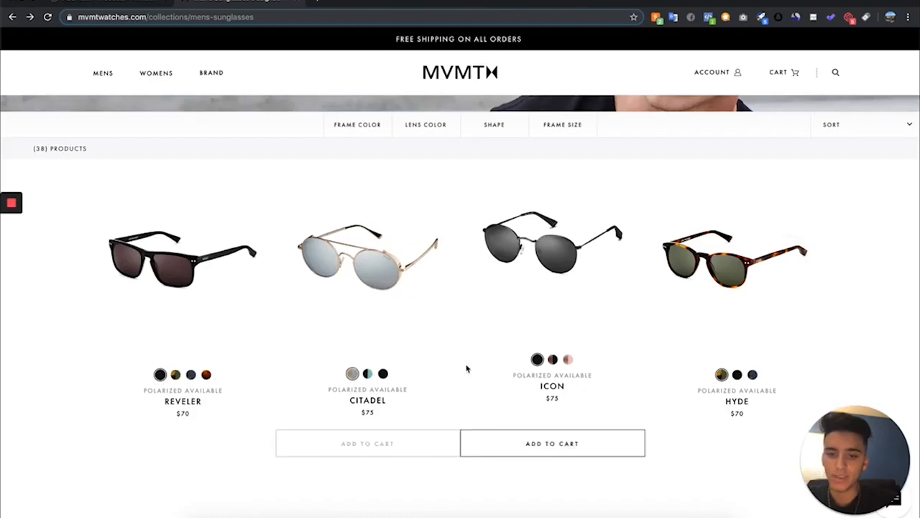
scroll(819, 396, down, 5)
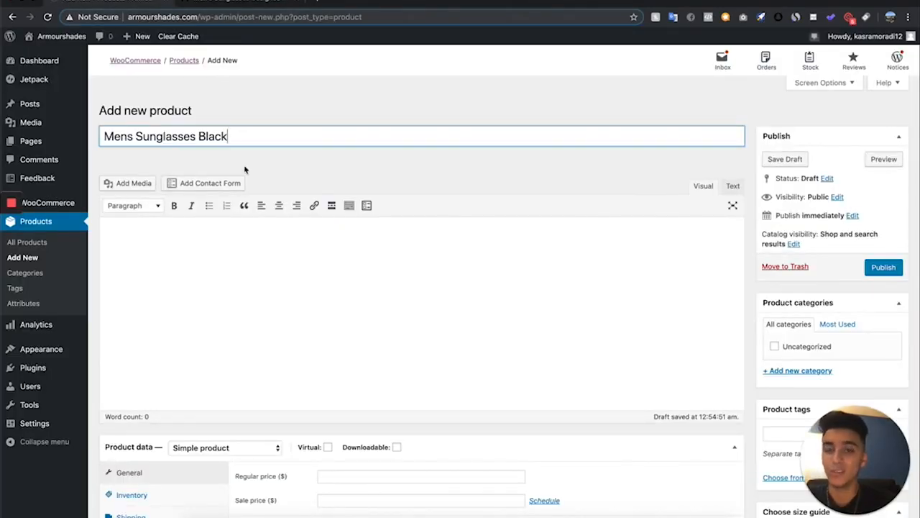
click(257, 1)
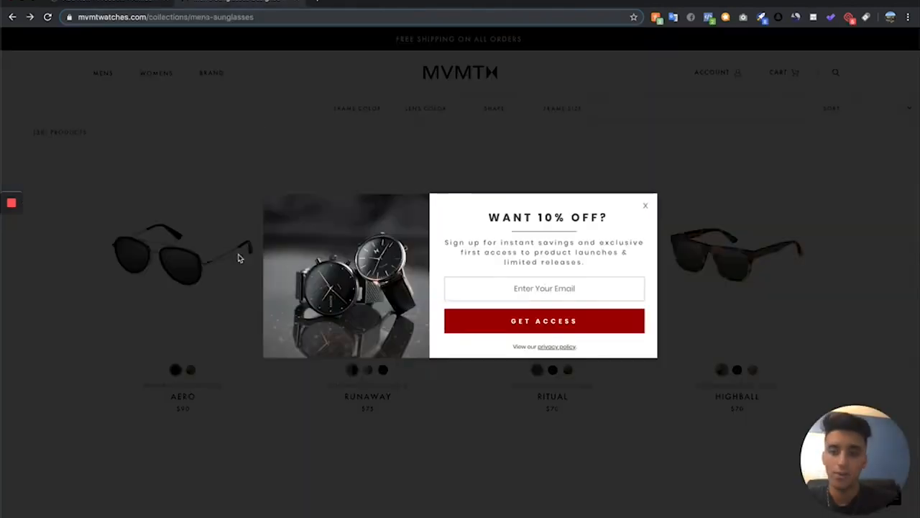
click(240, 260)
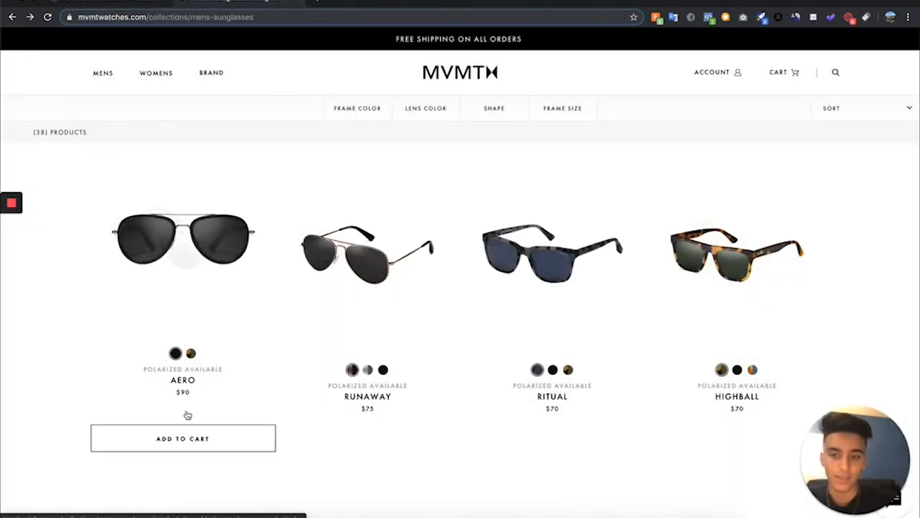
scroll(191, 417, up, 3)
scroll(195, 373, down, 3)
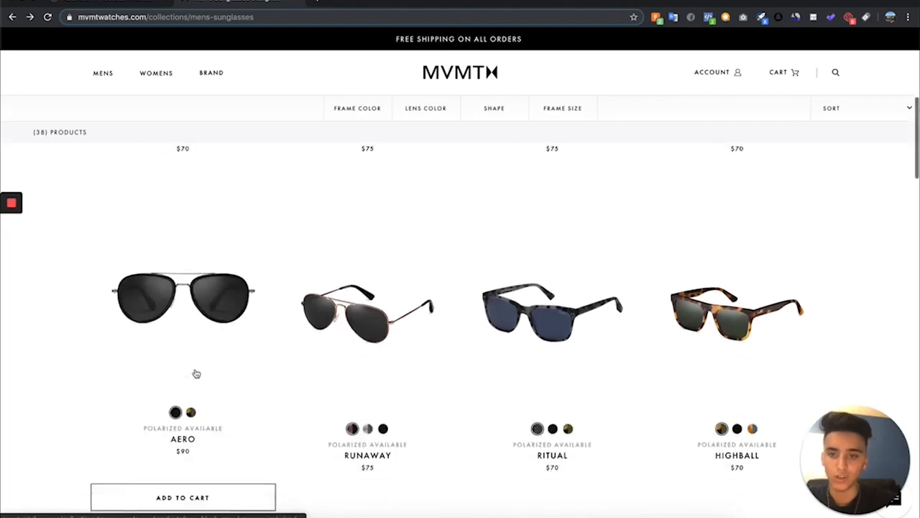
scroll(213, 315, down, 1)
mouse_move(366, 422)
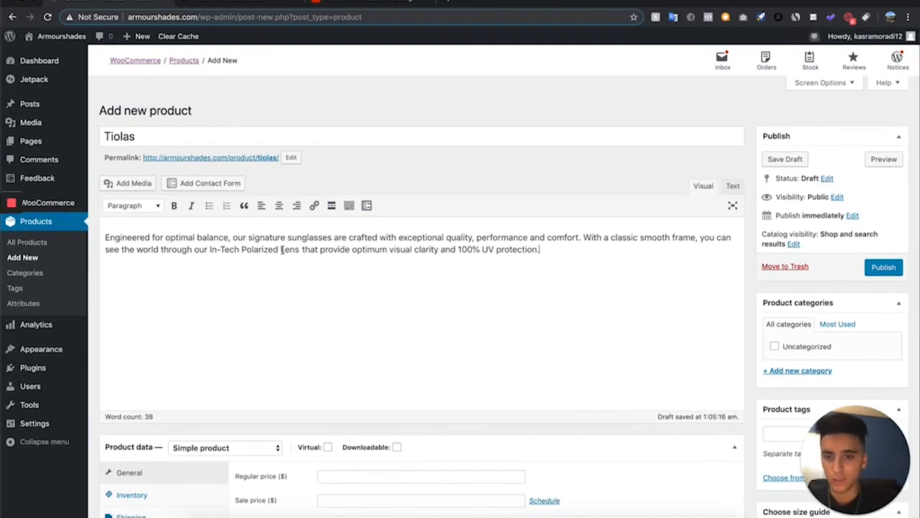
Check the supplier price on the AOFLY AliExpress product page
scroll(282, 250, down, 3)
scroll(283, 251, down, 2)
scroll(283, 250, up, 1)
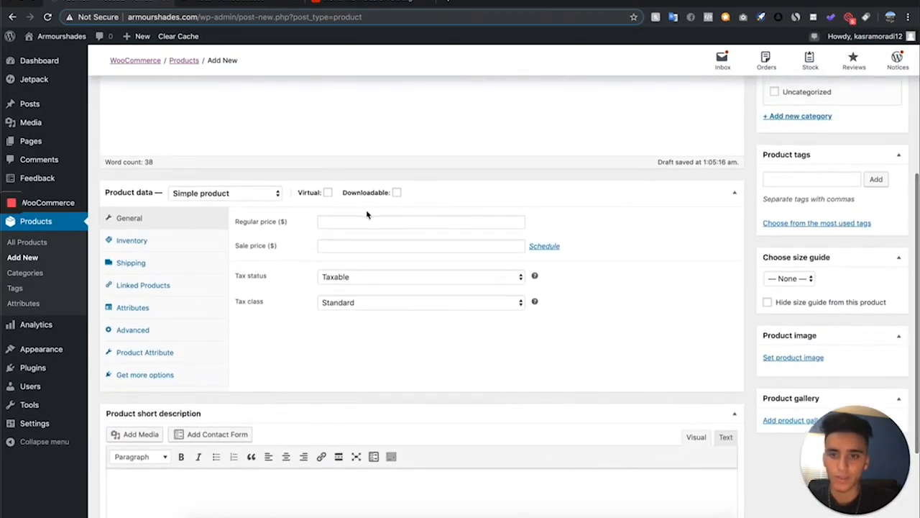
click(352, 4)
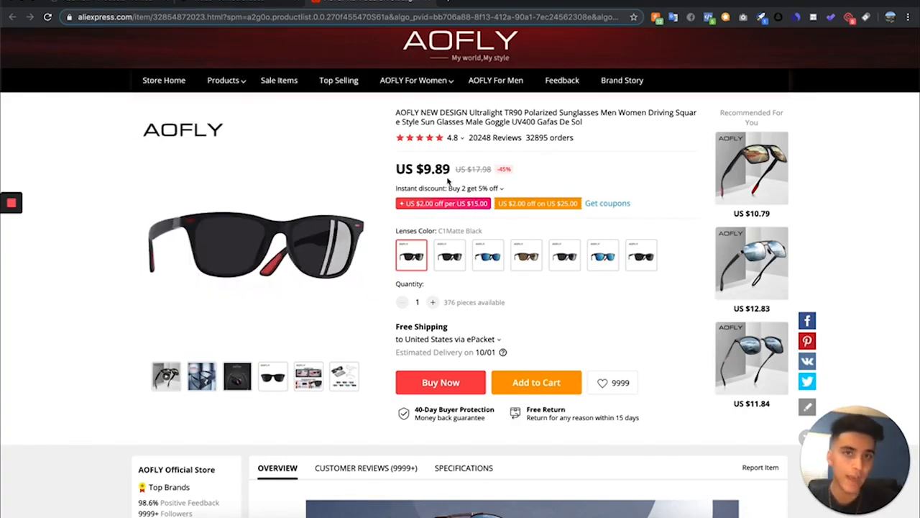
drag(451, 171, 419, 171)
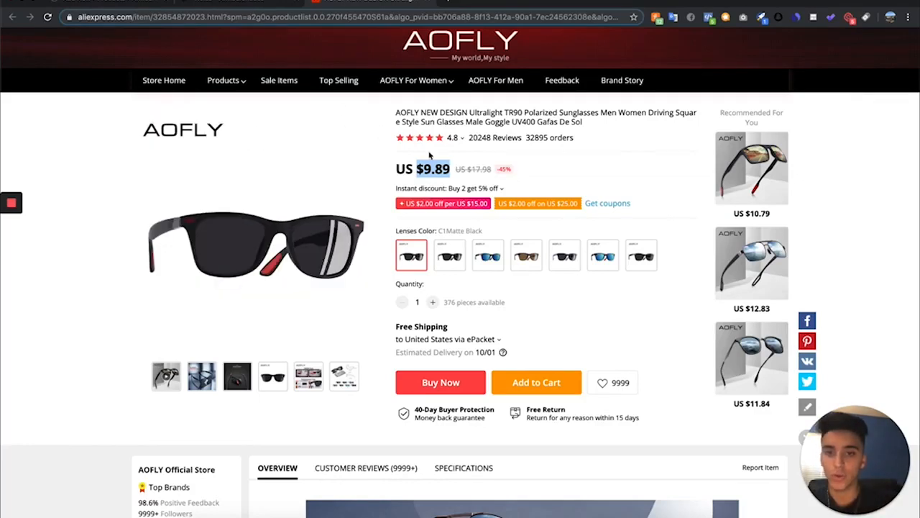
click(409, 168)
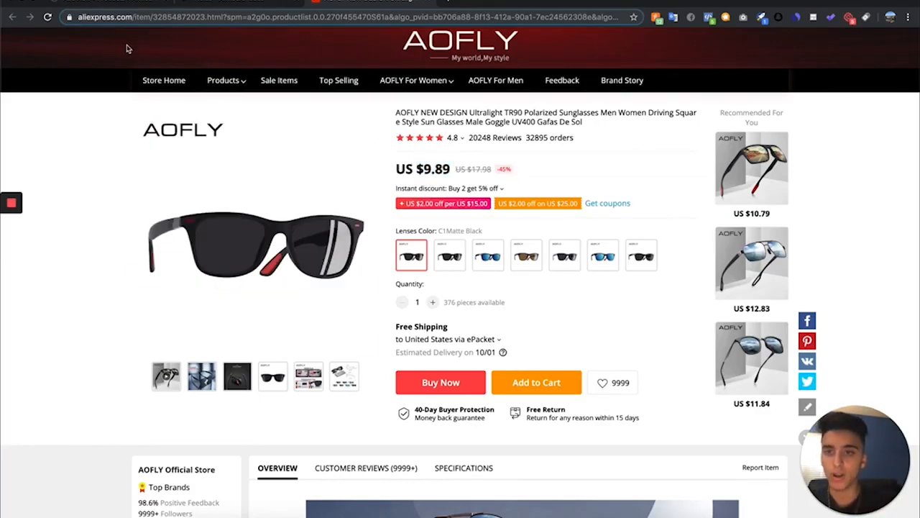
Return to the product editor and set the product's regular price to 80.00
click(140, 4)
scroll(280, 363, down, 3)
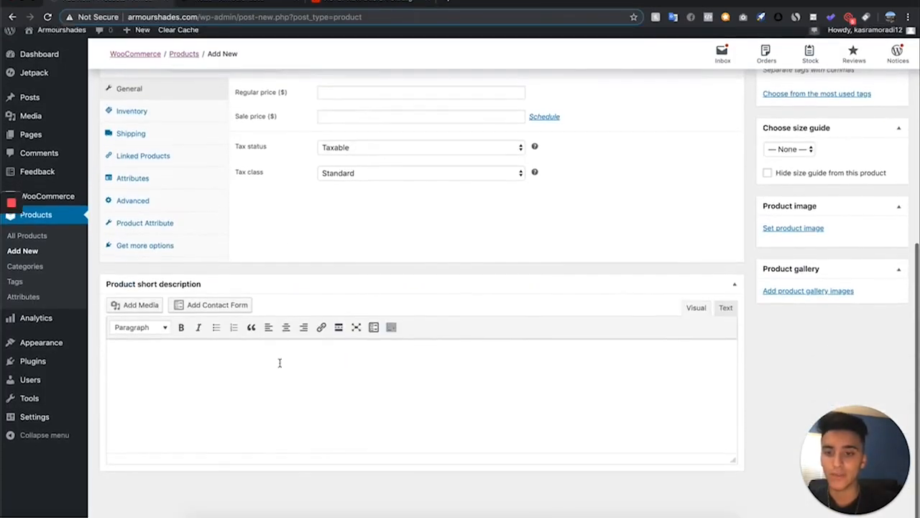
scroll(315, 163, up, 5)
scroll(314, 162, down, 5)
scroll(320, 129, up, 1)
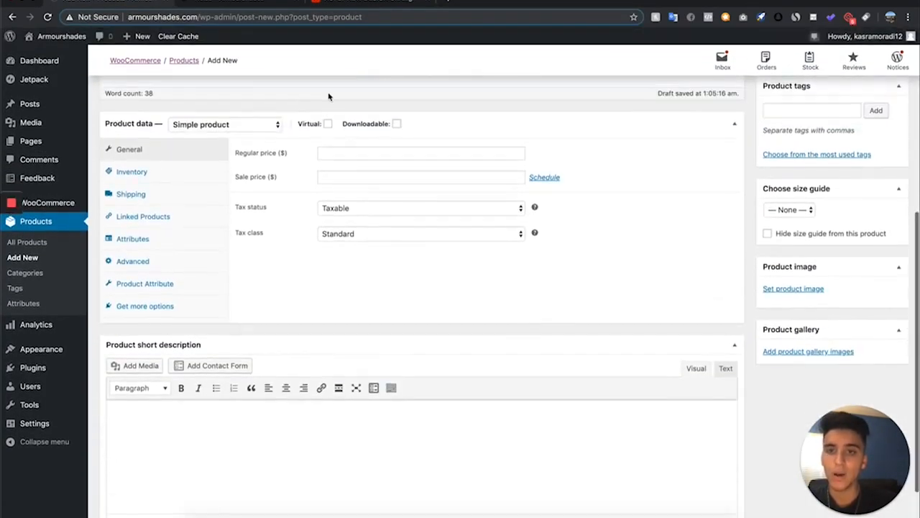
click(344, 154)
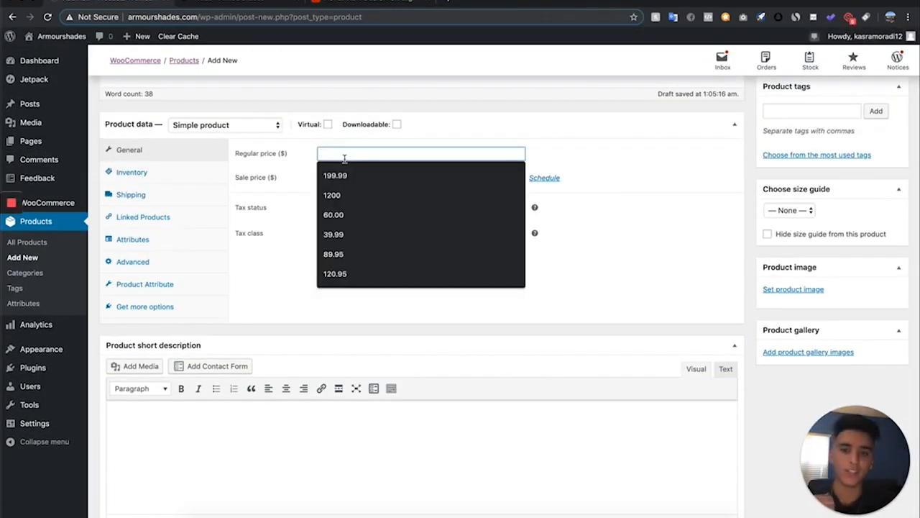
click(300, 174)
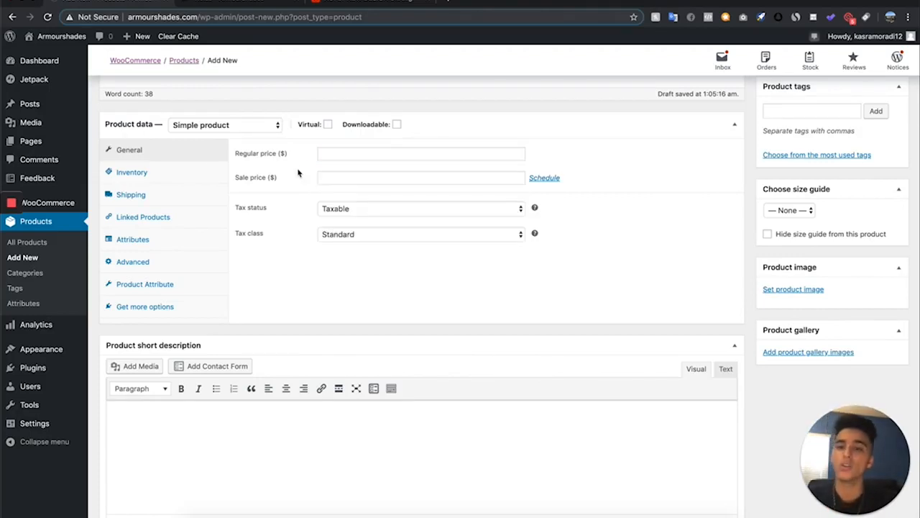
click(328, 179)
text(37.99)
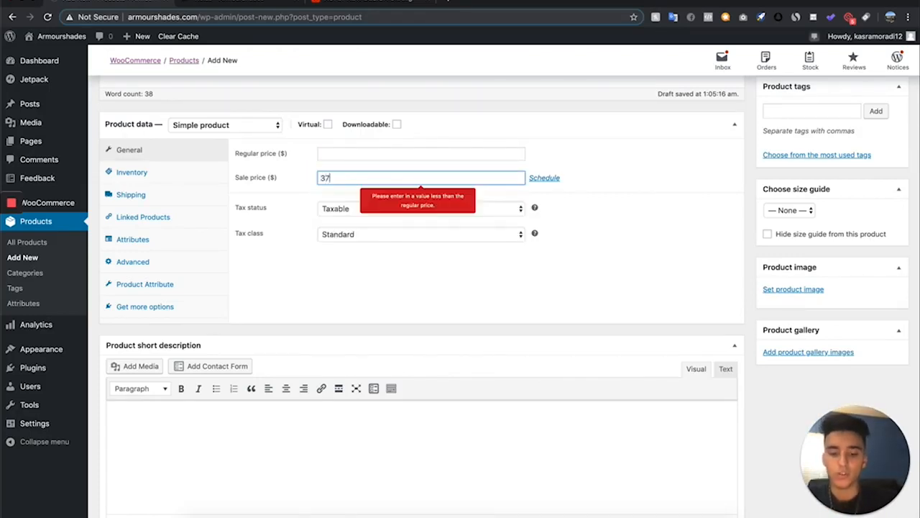
click(359, 153)
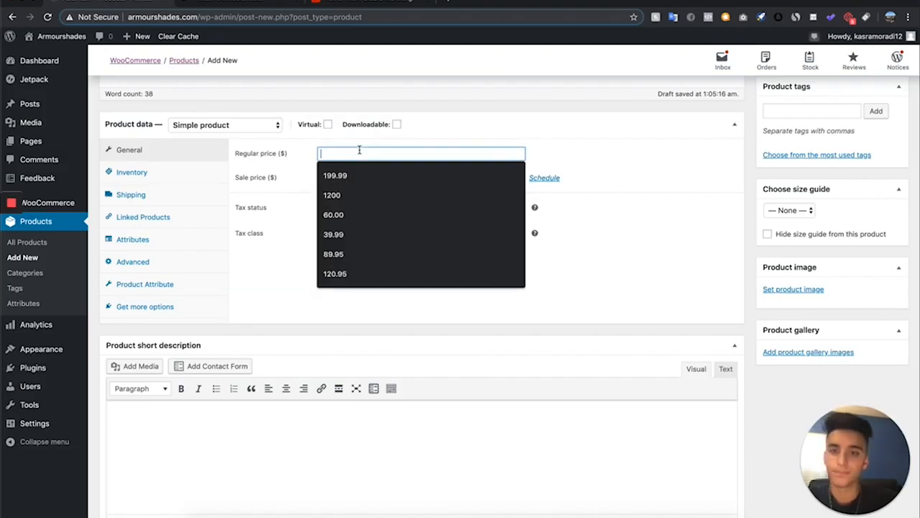
text(80.l)
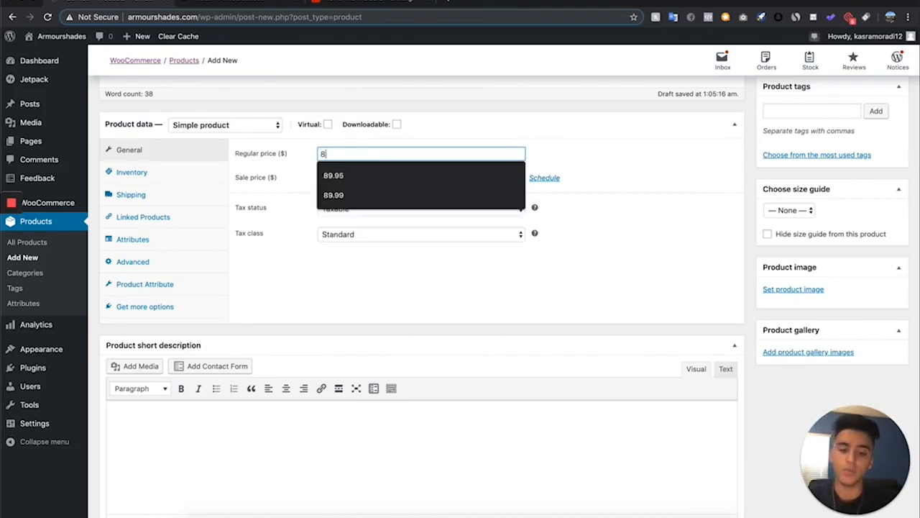
key(BackSpace)
key(BackSpace)
key(BackSpace)
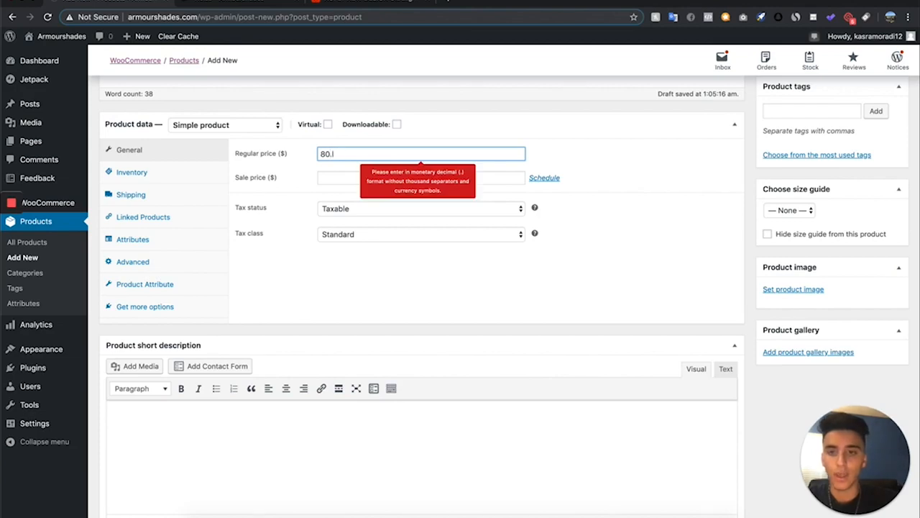
text(00)
Set the product's sale price to 39.99
click(365, 177)
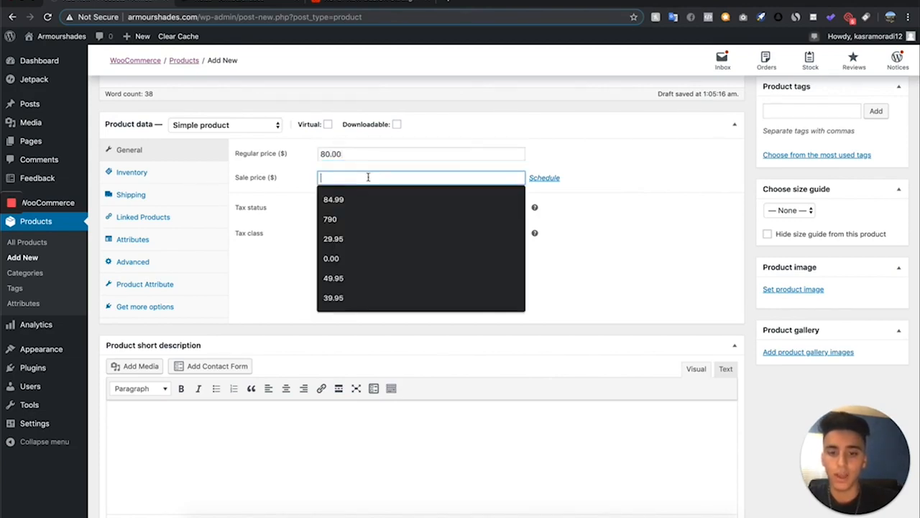
text(27.)
key(BackSpace)
key(BackSpace)
key(BackSpace)
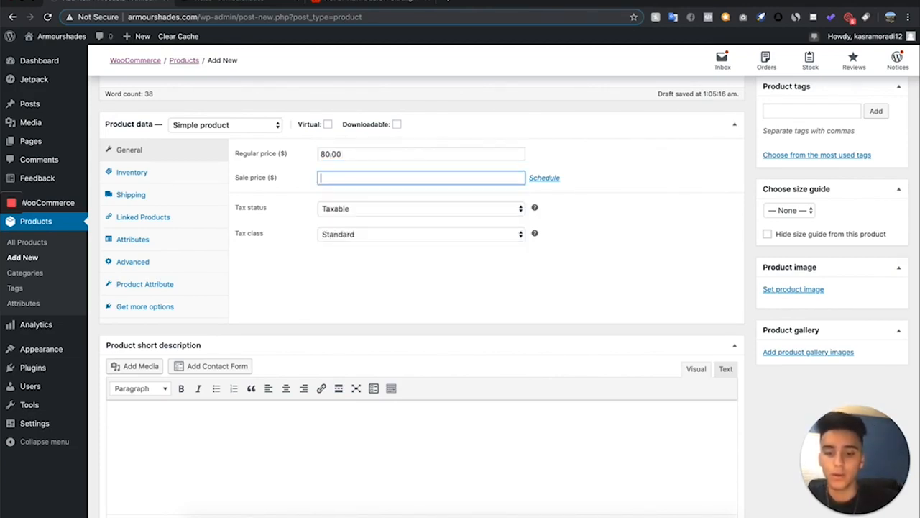
text(39.99)
click(713, 181)
Set the tax status to None and the tax class to Zero rate
scroll(575, 273, up, 3)
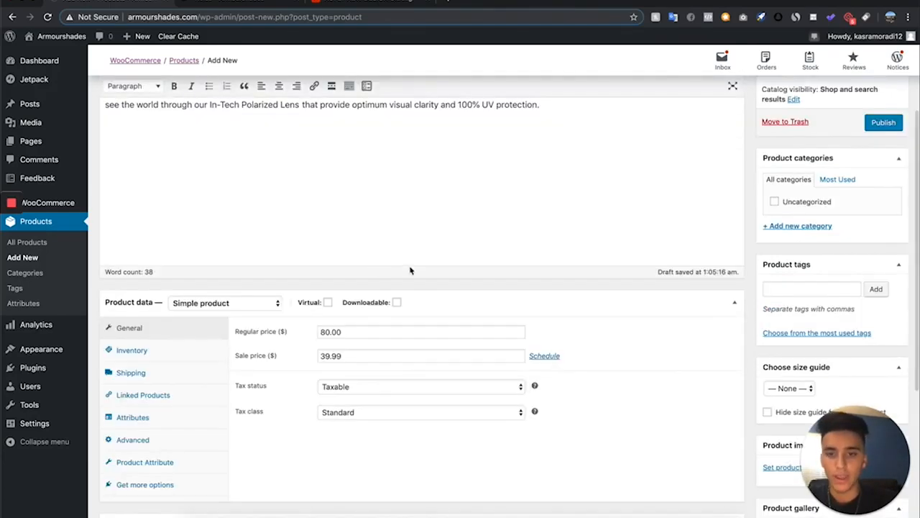
scroll(403, 450, up, 1)
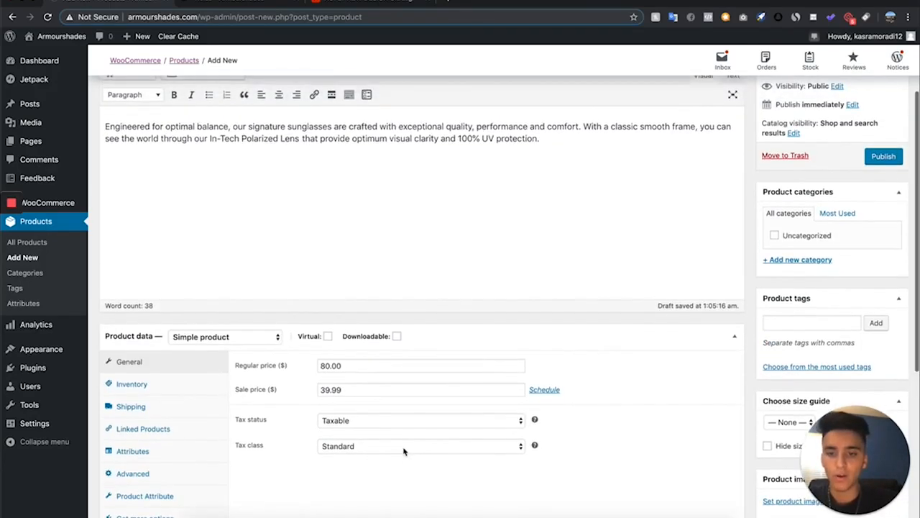
scroll(388, 417, down, 1)
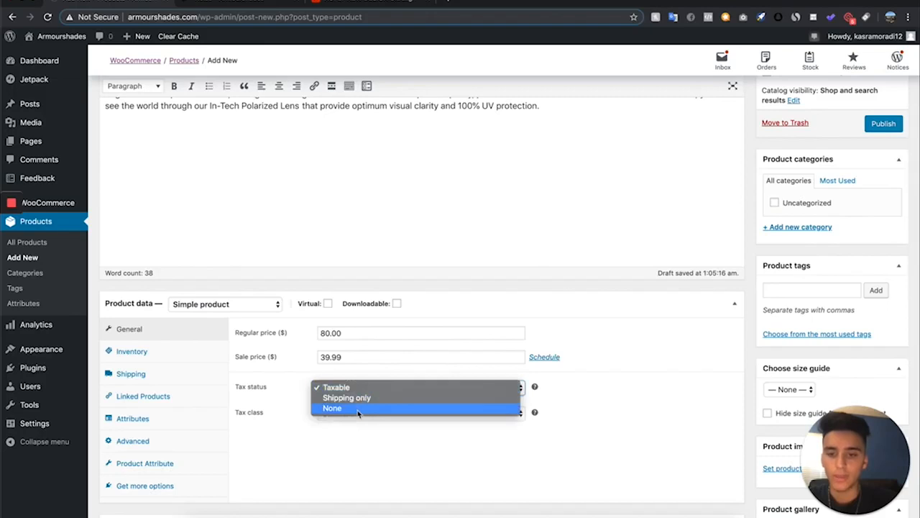
click(360, 408)
scroll(351, 435, down, 1)
click(355, 401)
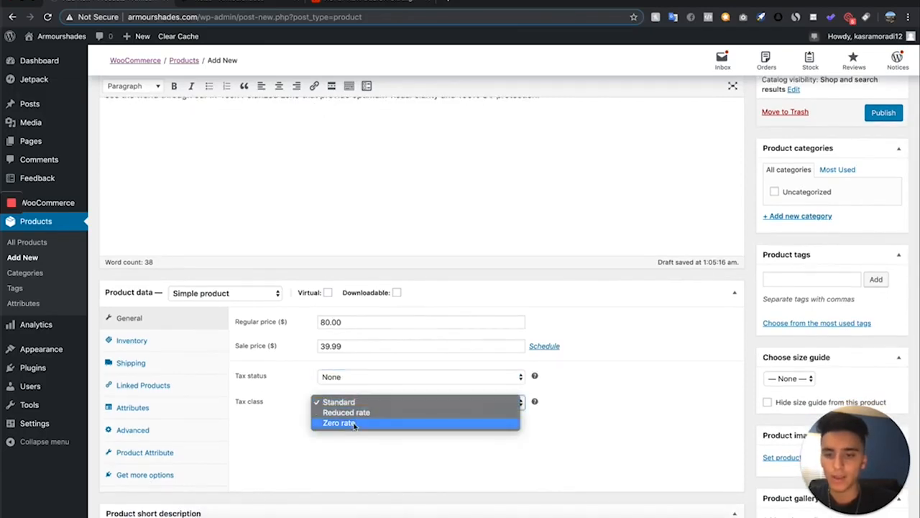
click(338, 423)
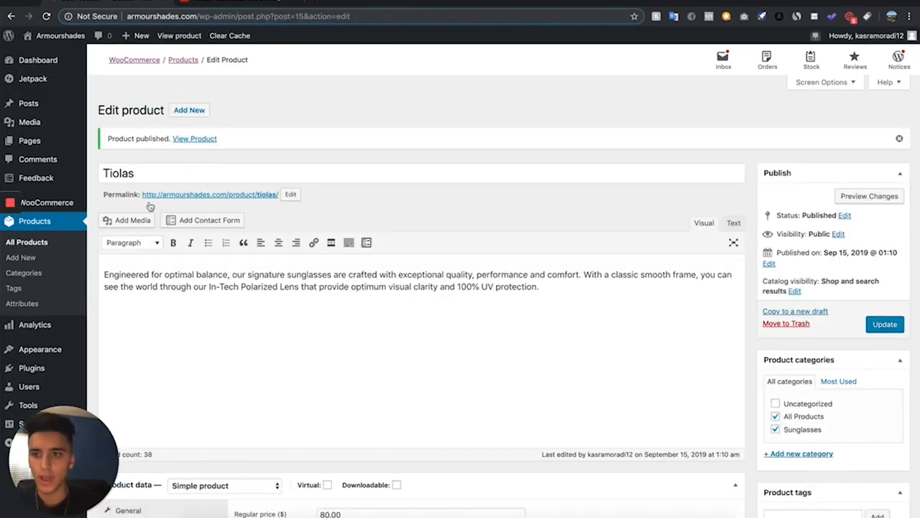
Upload 1.png from the videos tore folder and set it as the product image
scroll(276, 351, down, 5)
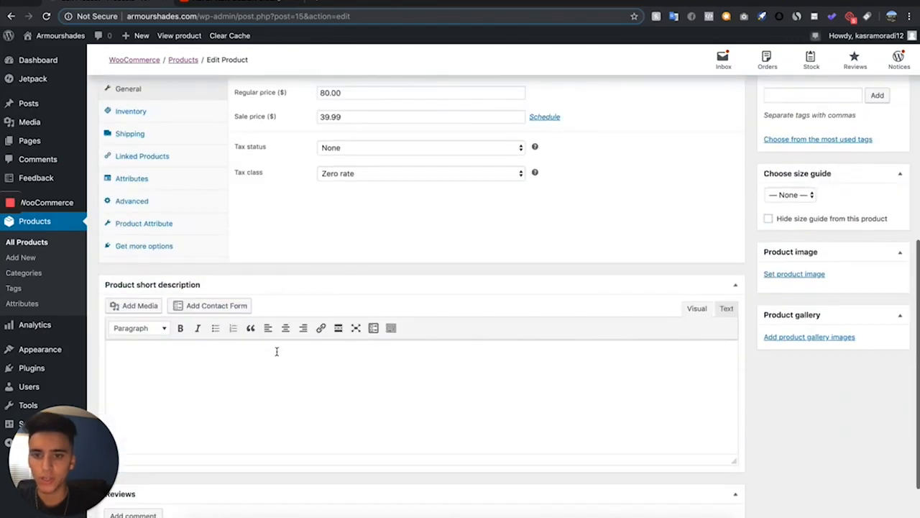
scroll(476, 303, down, 3)
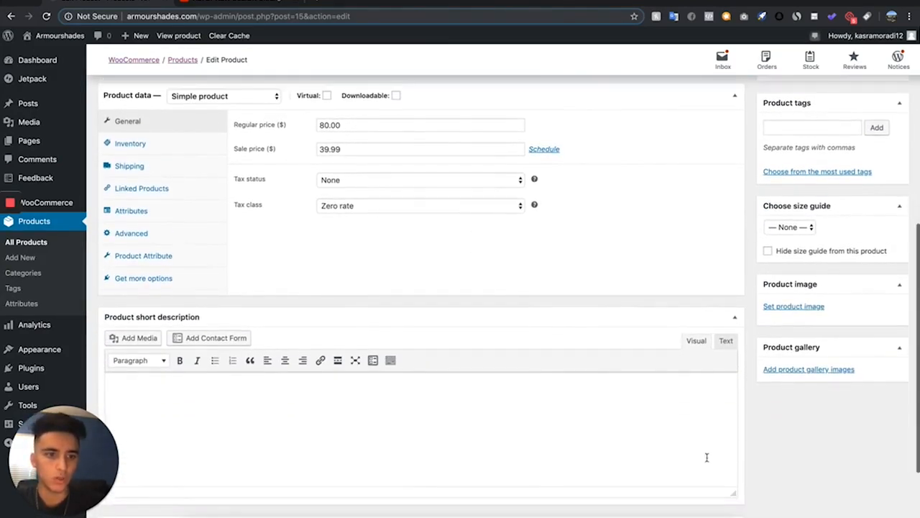
click(811, 307)
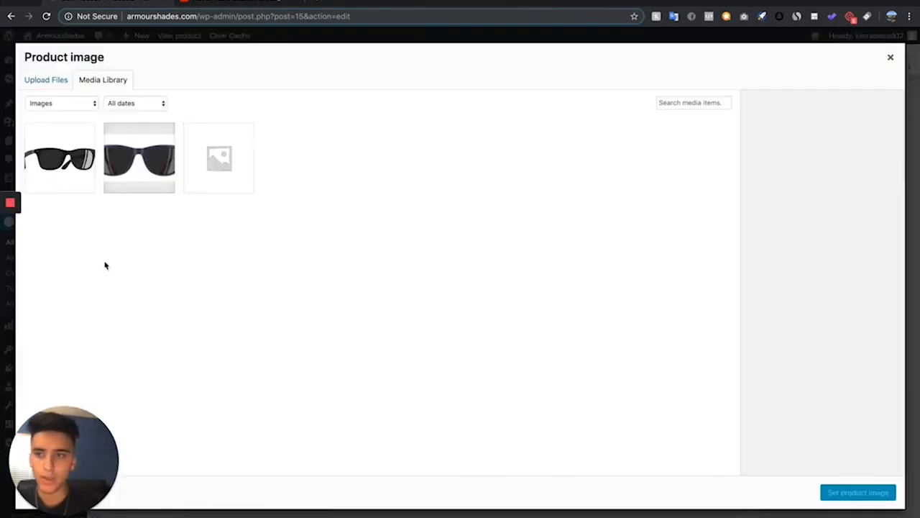
click(195, 513)
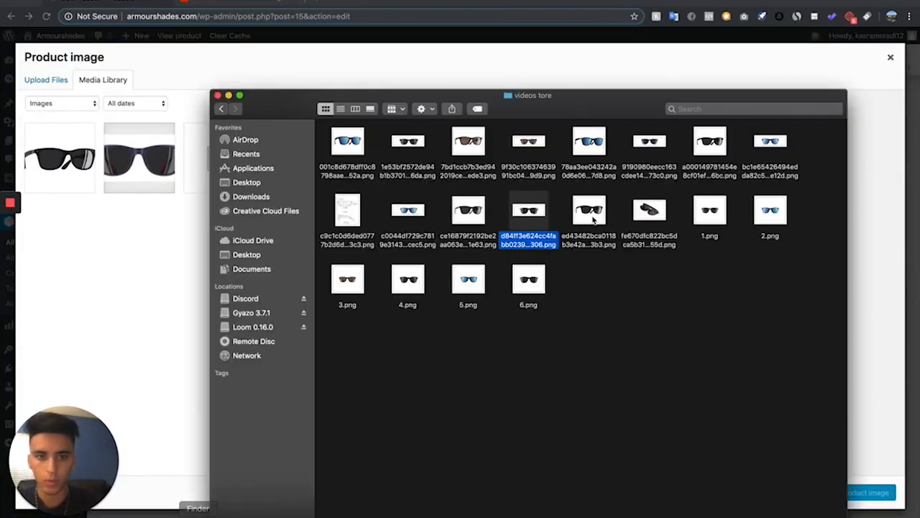
click(568, 355)
drag(709, 210, 165, 273)
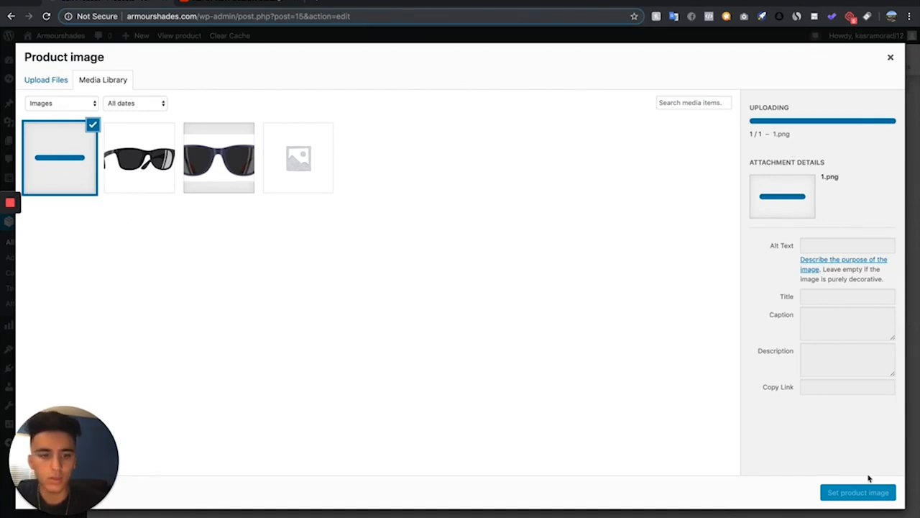
click(873, 493)
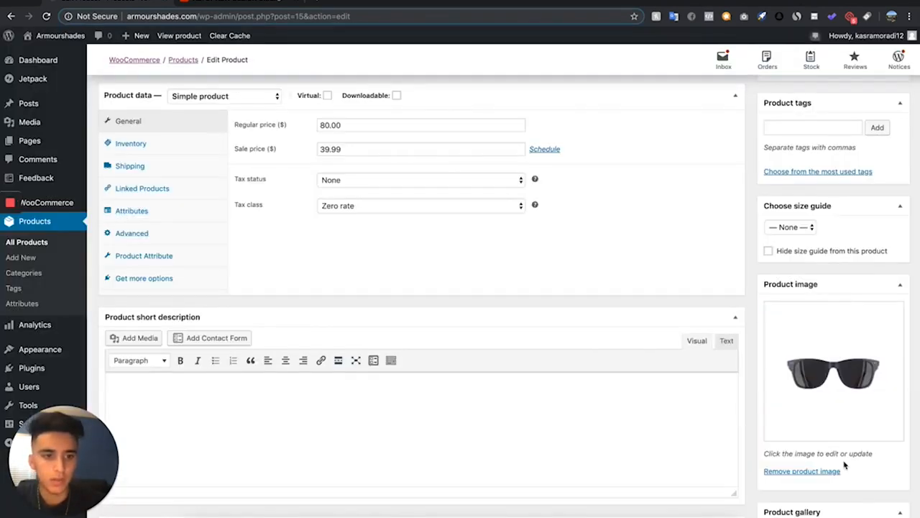
Upload a second sunglasses image from the videos tore folder and add it to the product gallery
scroll(845, 466, down, 3)
click(818, 434)
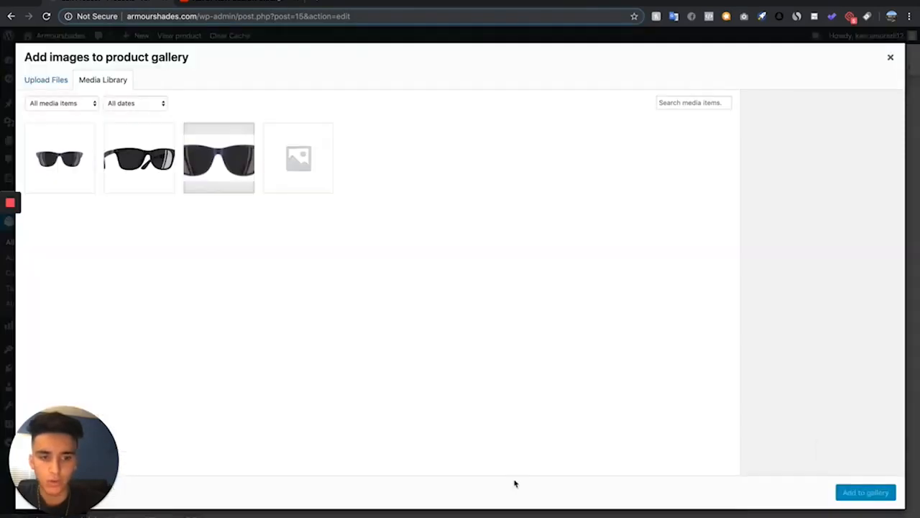
click(199, 513)
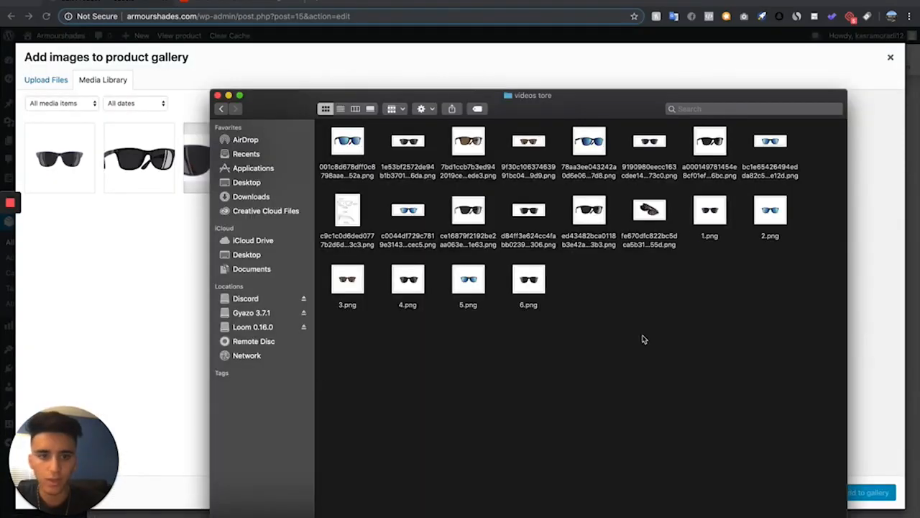
drag(468, 213, 70, 207)
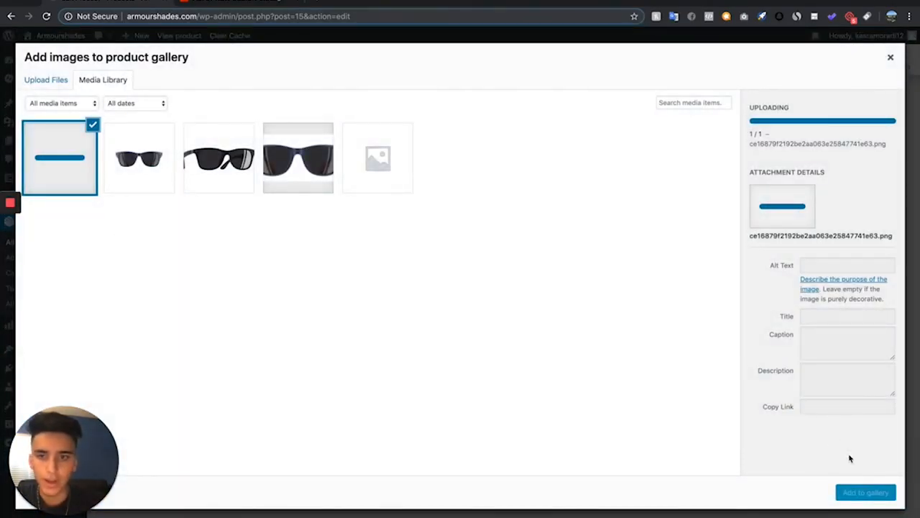
click(866, 493)
Review the product settings and update the Tiolas product
scroll(460, 180, down, 1)
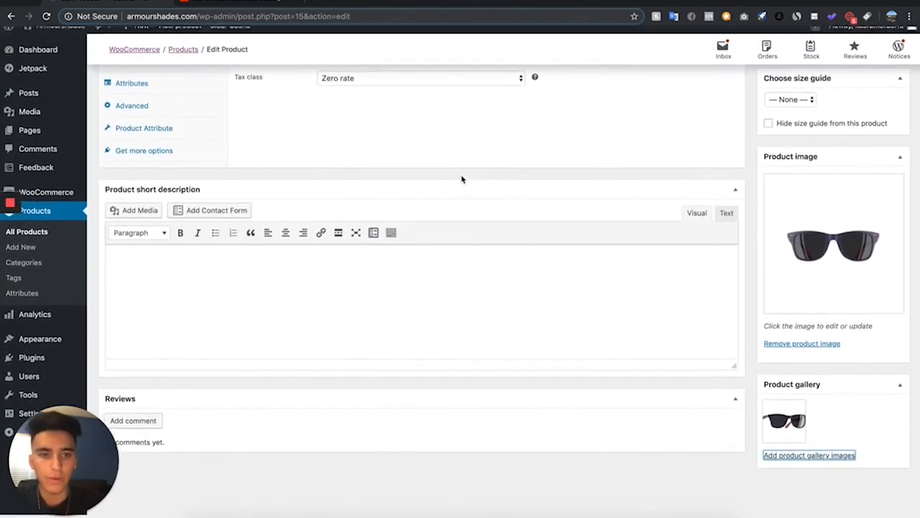
scroll(463, 173, up, 10)
scroll(464, 173, down, 5)
scroll(464, 173, up, 5)
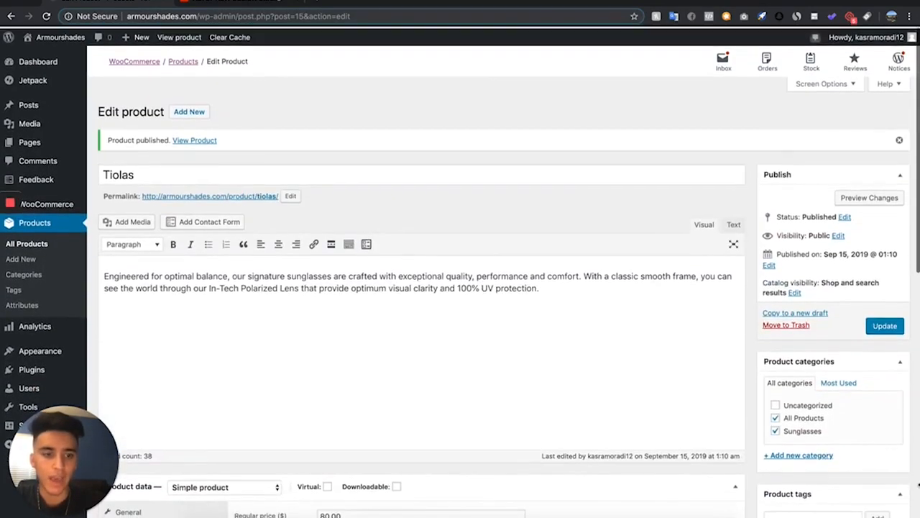
scroll(763, 278, down, 3)
scroll(764, 278, up, 1)
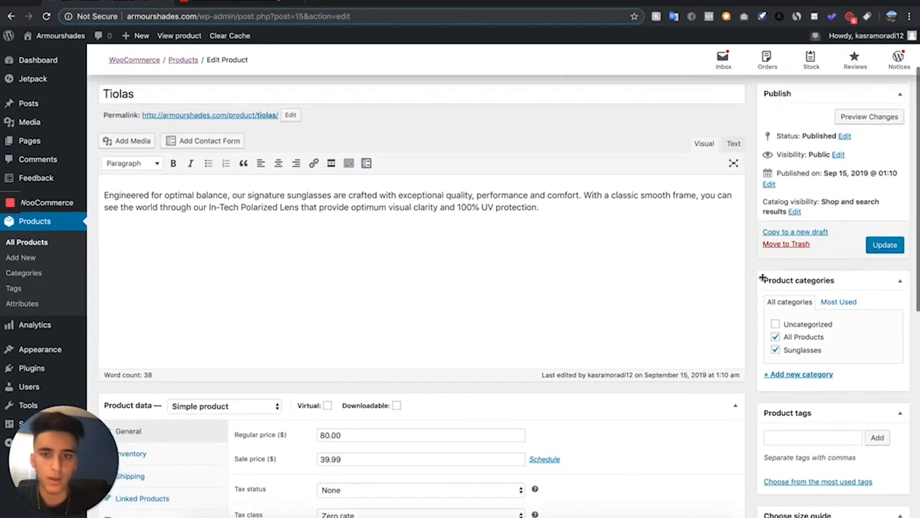
scroll(522, 290, up, 2)
scroll(433, 335, down, 5)
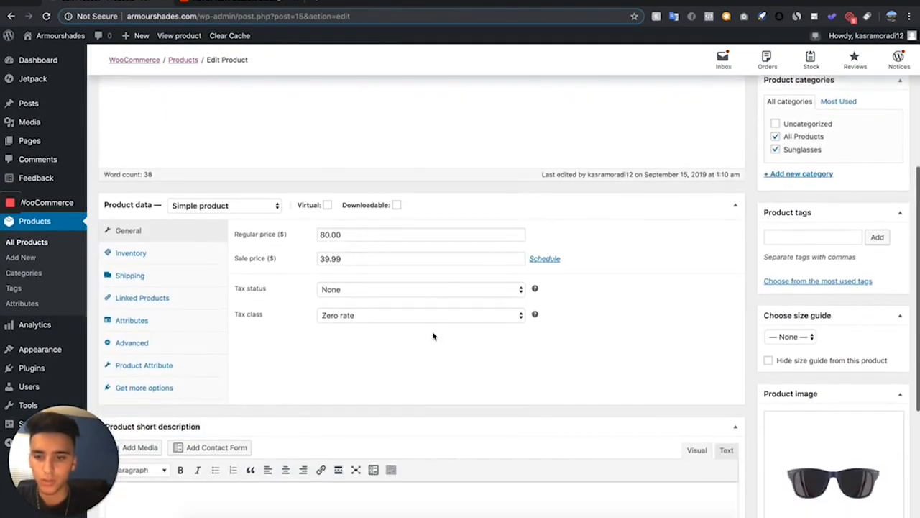
scroll(429, 246, up, 5)
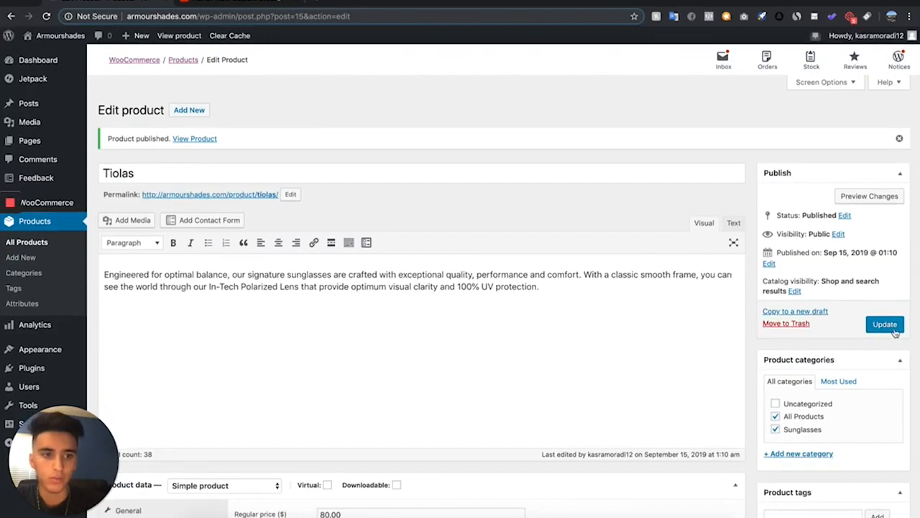
click(885, 325)
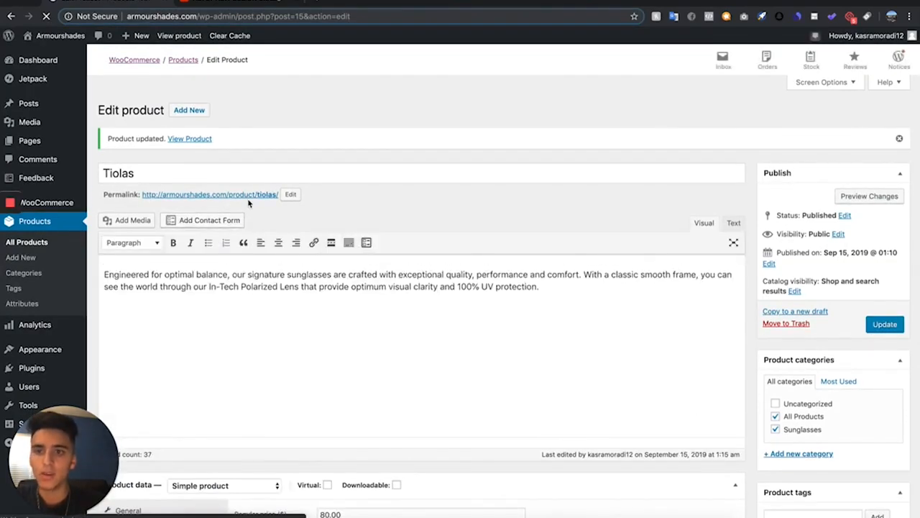
Open the product's permalink and browse the live Tiolas product page and its gallery images
right_click(253, 200)
click(273, 202)
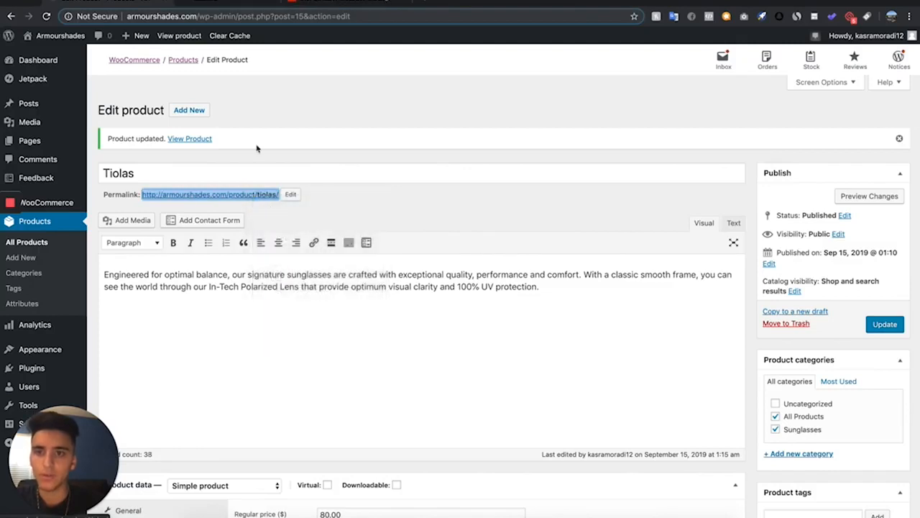
click(217, 2)
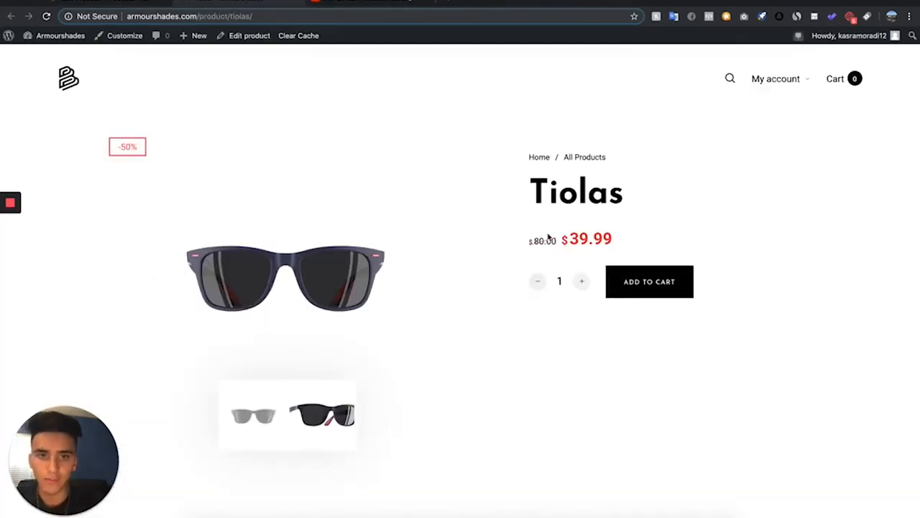
scroll(438, 184, down, 1)
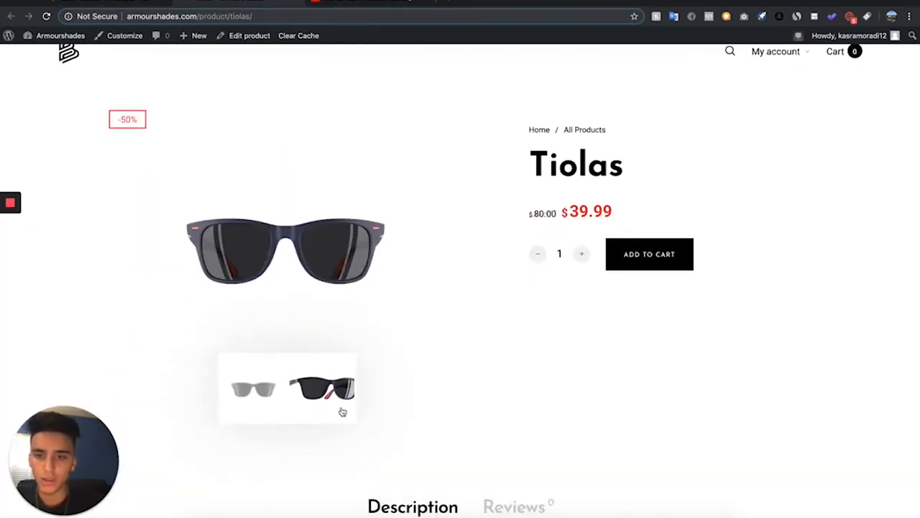
click(343, 411)
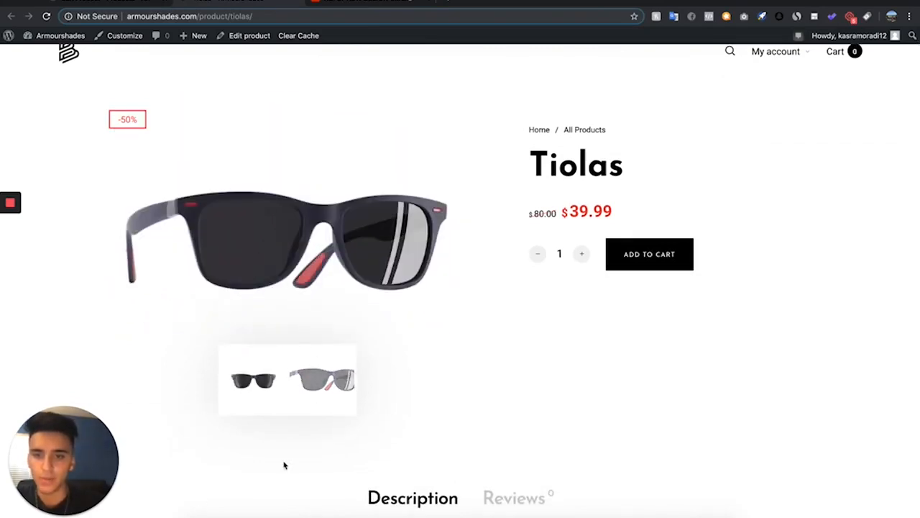
scroll(284, 465, down, 3)
scroll(284, 465, up, 5)
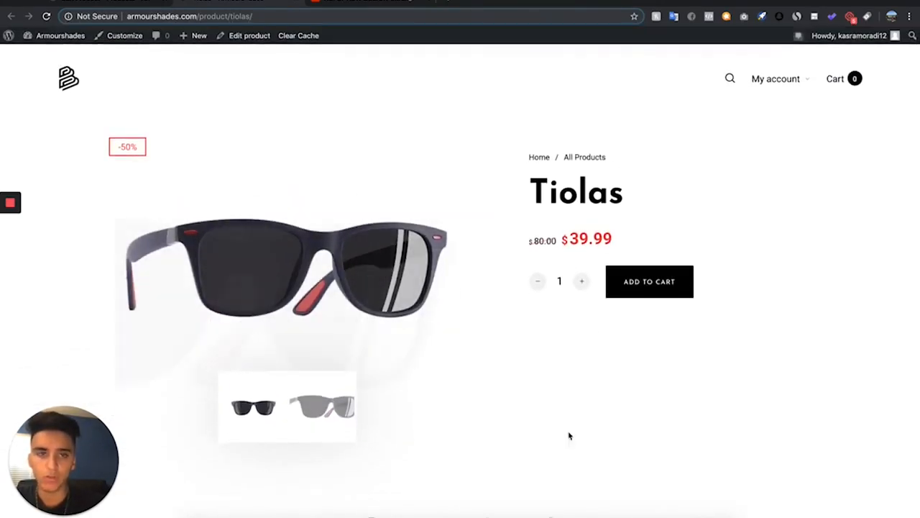
Duplicate the Tiolas product from the products list
scroll(540, 252, down, 2)
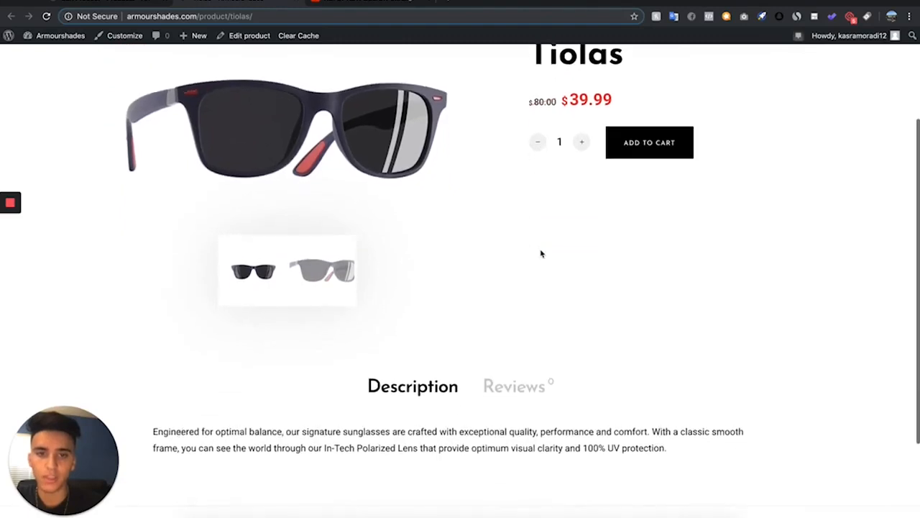
scroll(540, 253, up, 2)
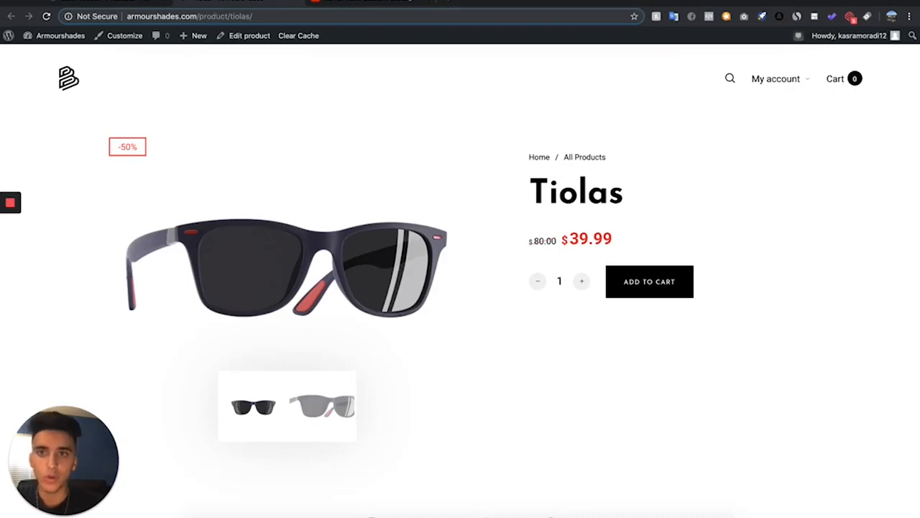
click(108, 1)
scroll(324, 419, down, 1)
scroll(324, 419, up, 1)
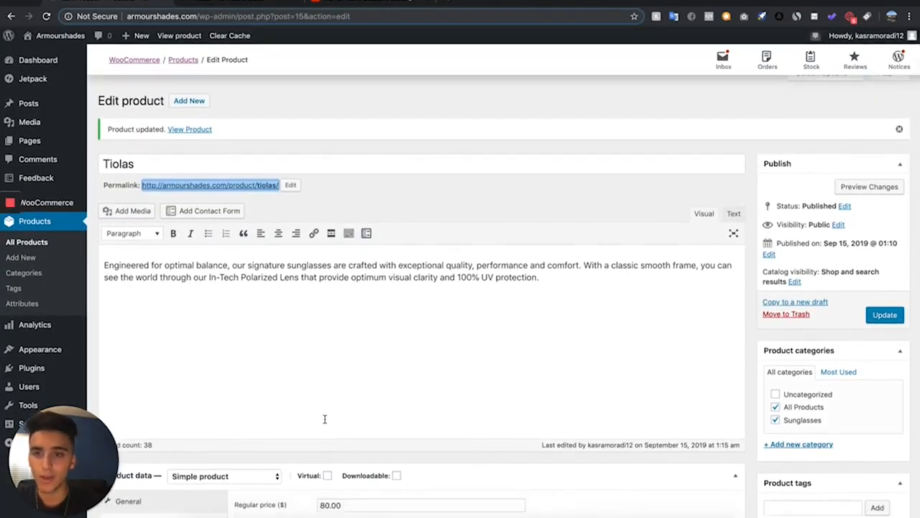
scroll(325, 419, down, 6)
scroll(324, 419, up, 7)
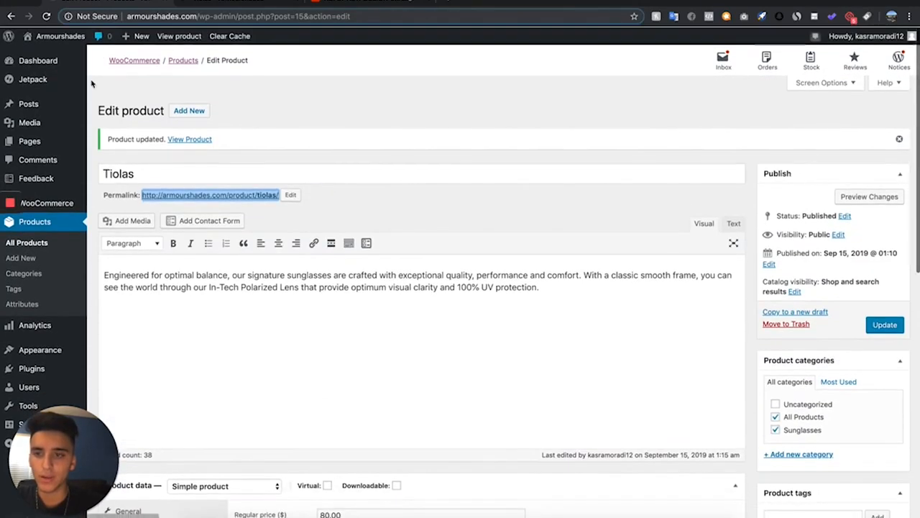
click(41, 242)
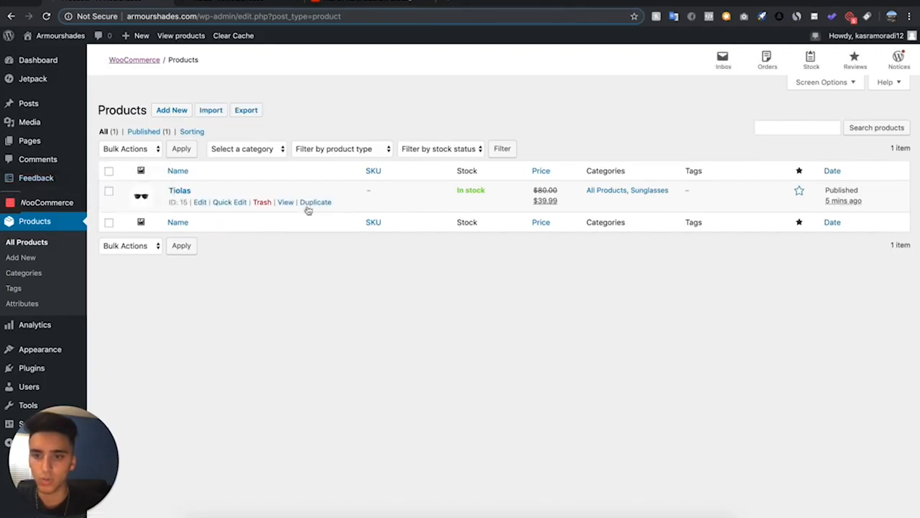
click(322, 204)
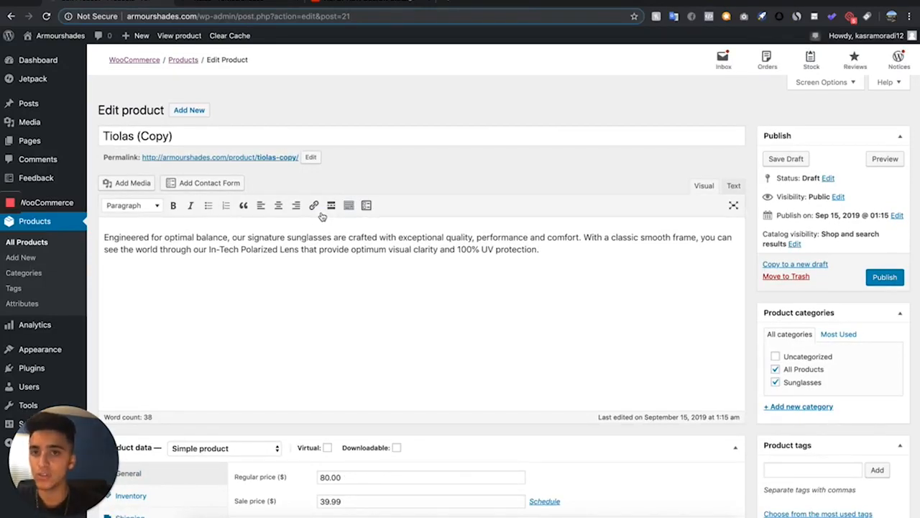
Switch the duplicated product's type to Variable product
scroll(201, 250, down, 2)
scroll(201, 250, down, 5)
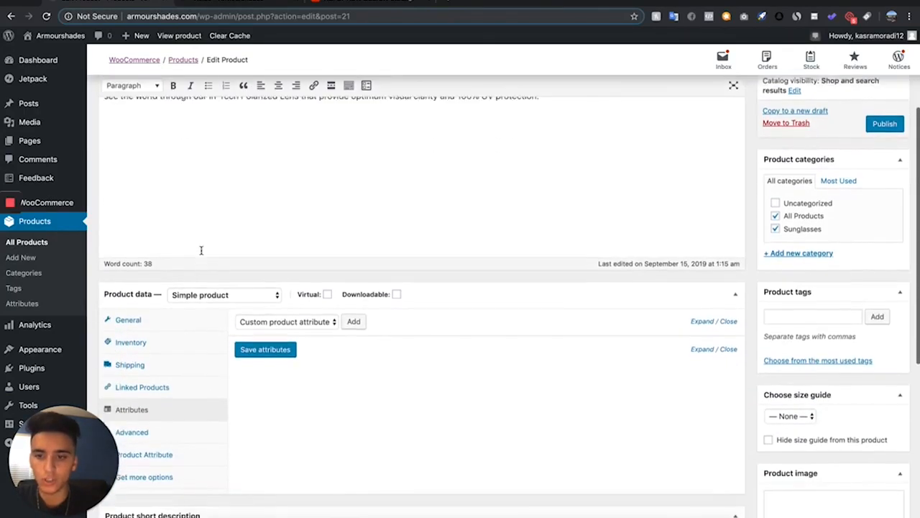
click(212, 264)
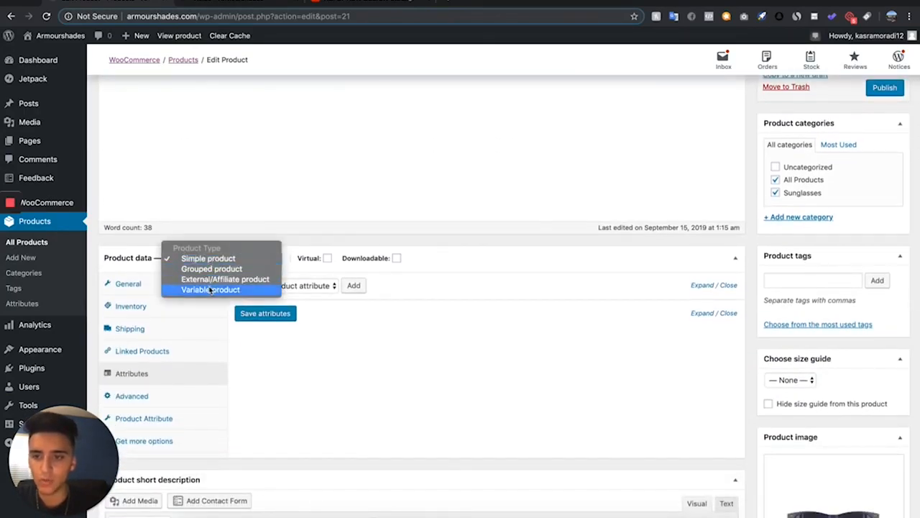
click(210, 289)
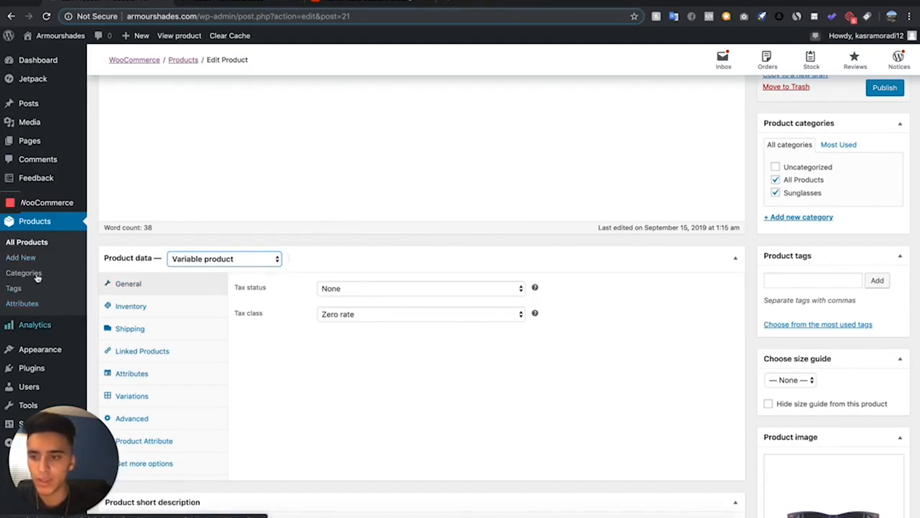
Open the product Attributes page in a new browser tab
right_click(43, 305)
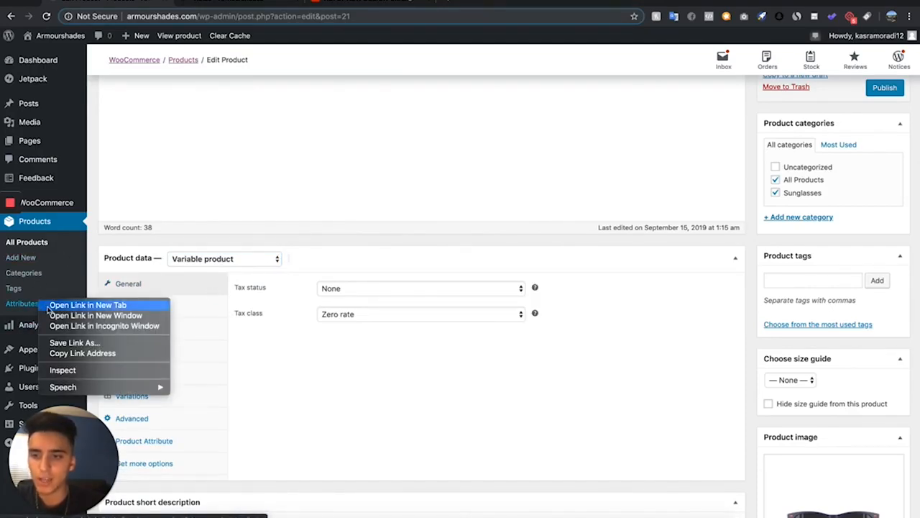
click(49, 306)
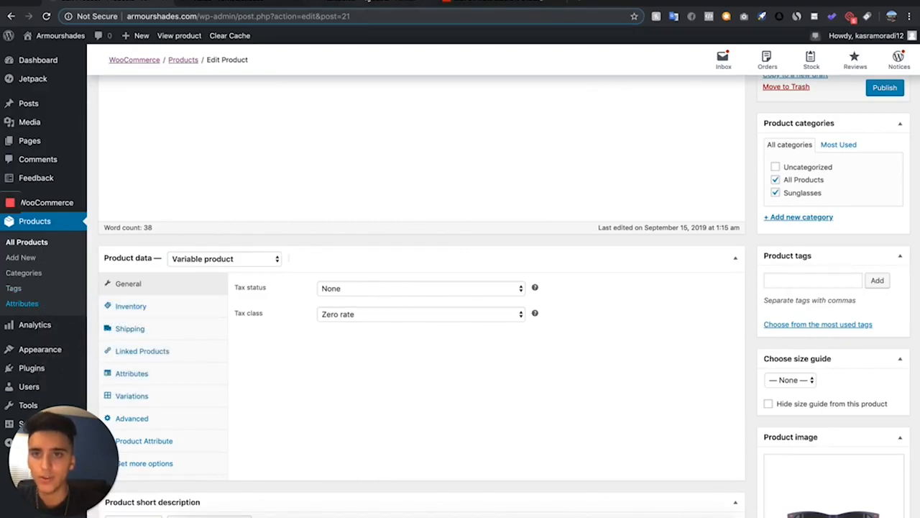
click(250, 2)
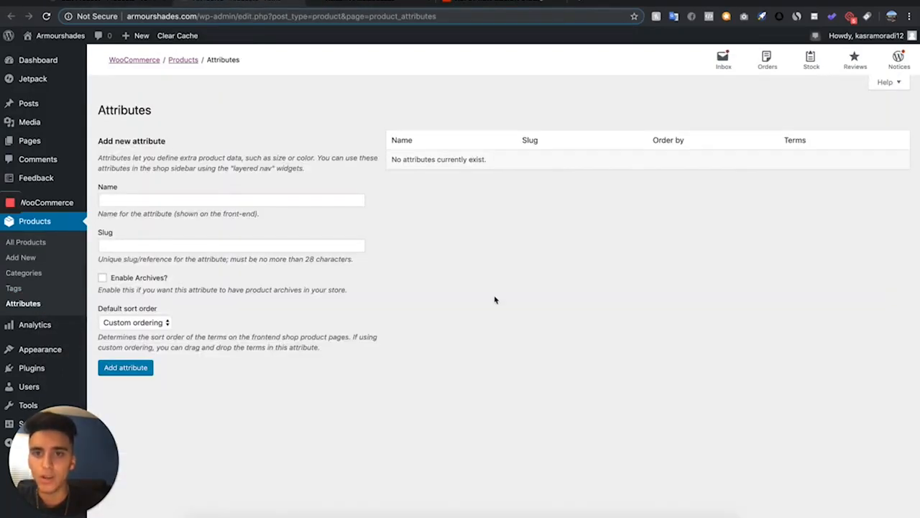
click(342, 3)
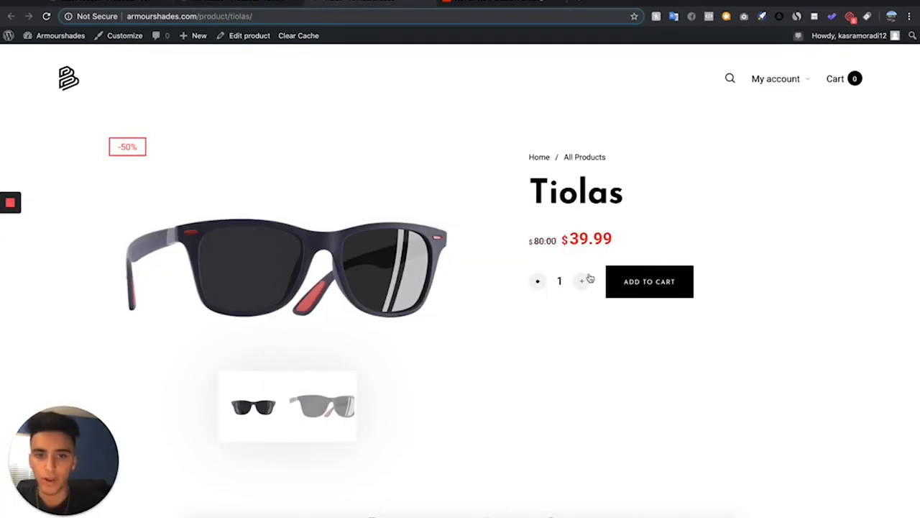
click(232, 4)
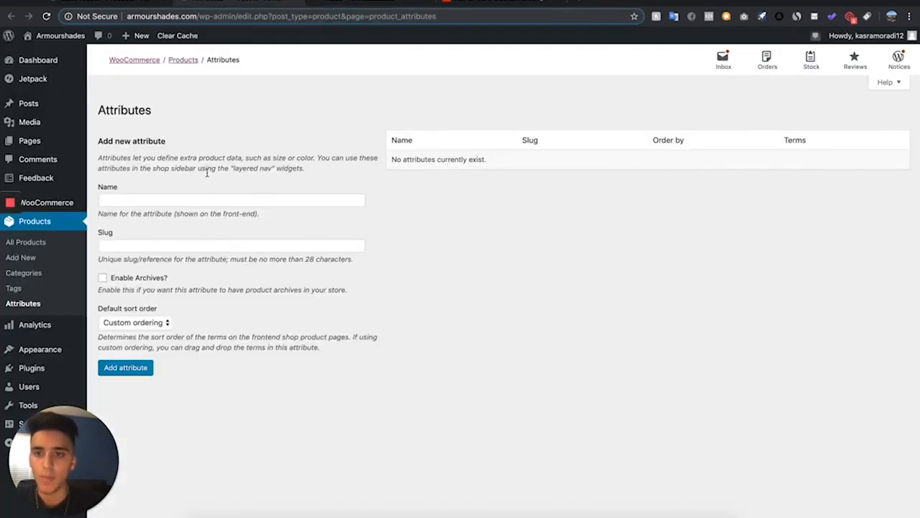
Add two global product attributes named Color and Size
click(205, 202)
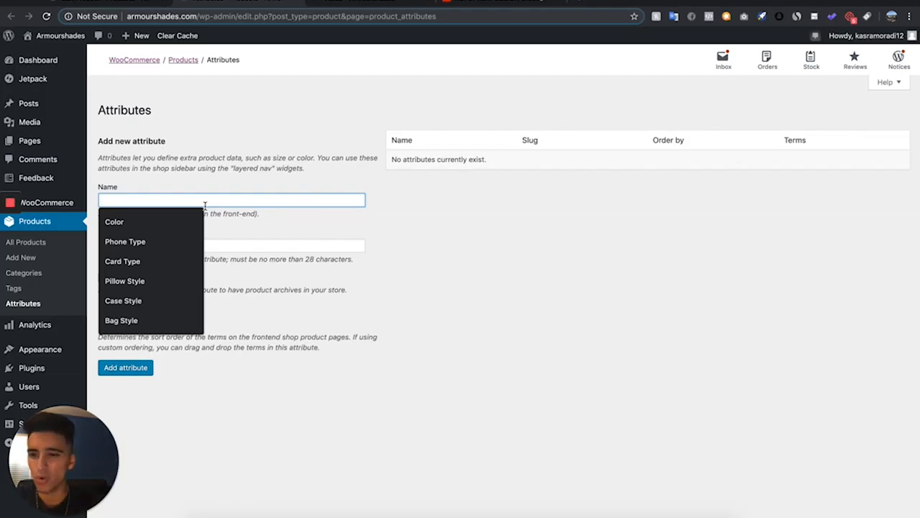
click(139, 217)
click(139, 372)
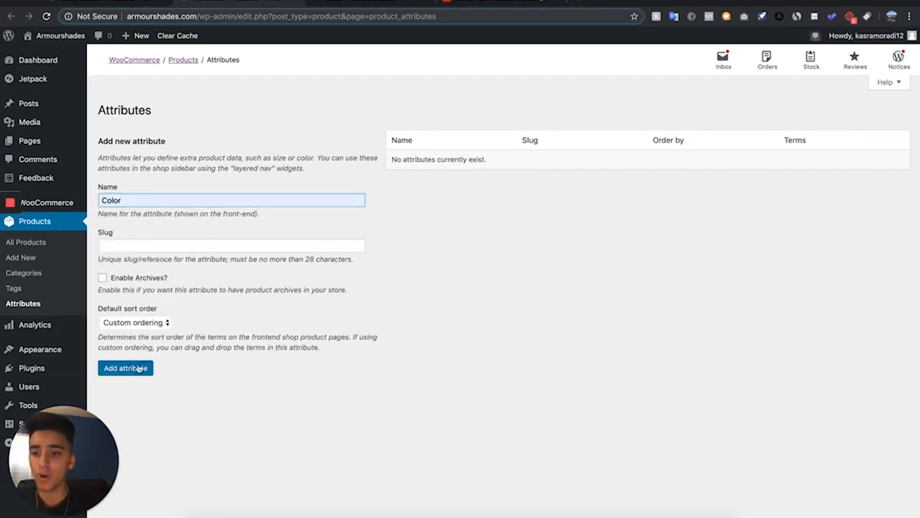
click(232, 200)
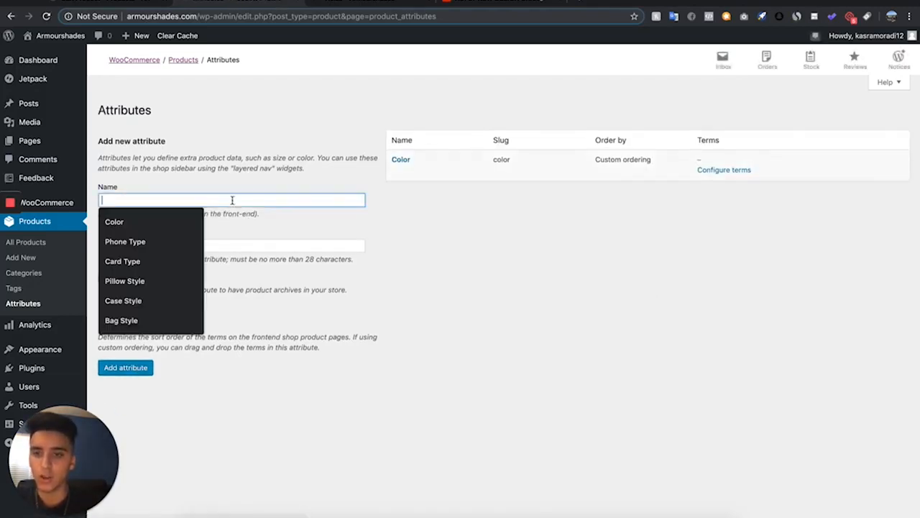
text(Size)
click(104, 368)
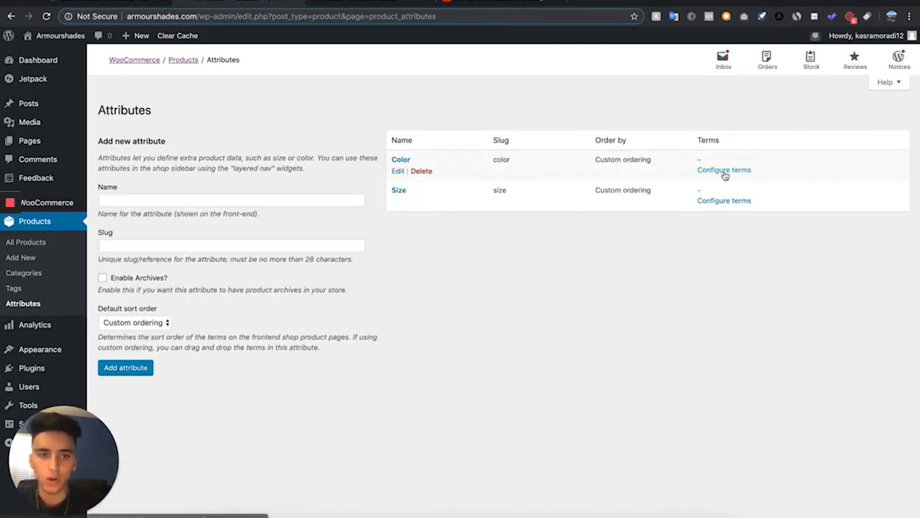
Configure the Color attribute's terms, adding Black, White and Blue
click(725, 172)
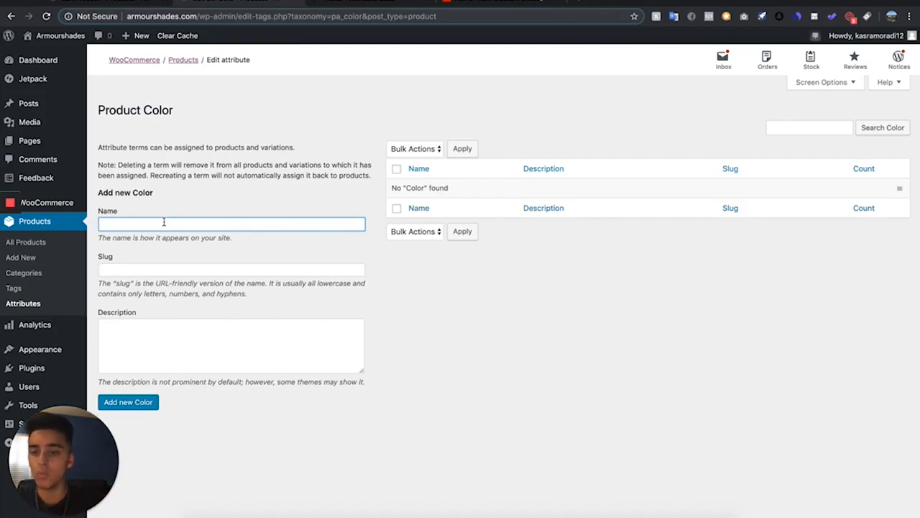
text(Black)
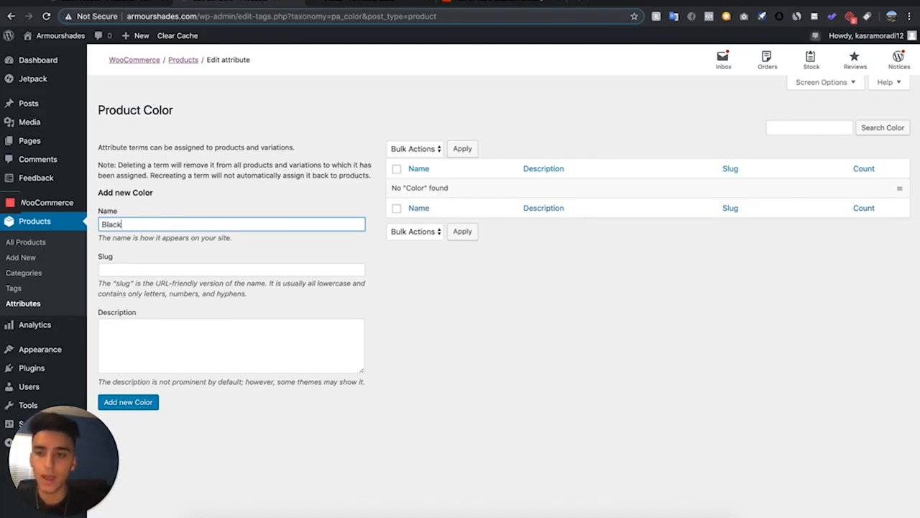
key(Return)
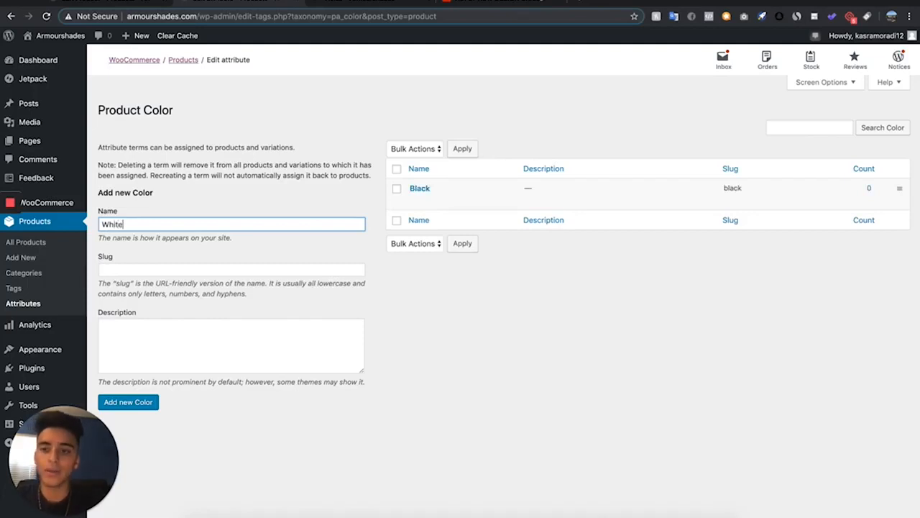
text(White)
key(Return)
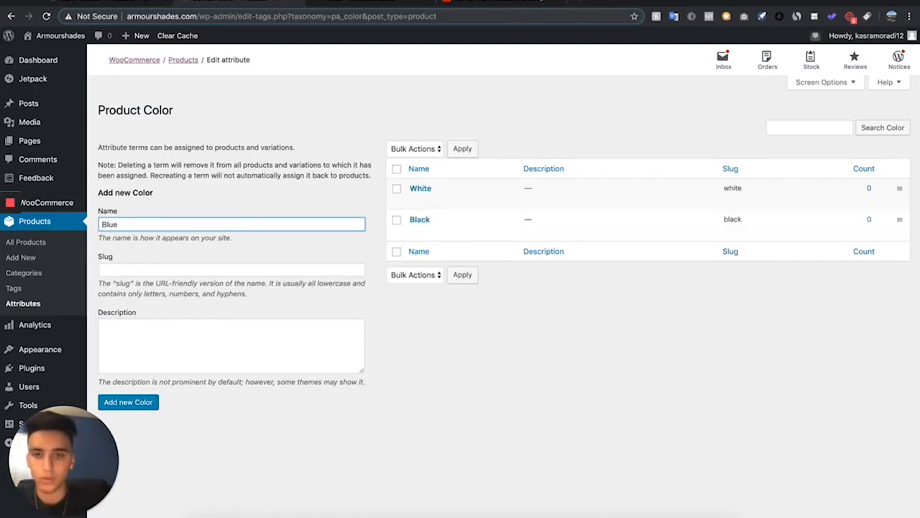
text(Blue)
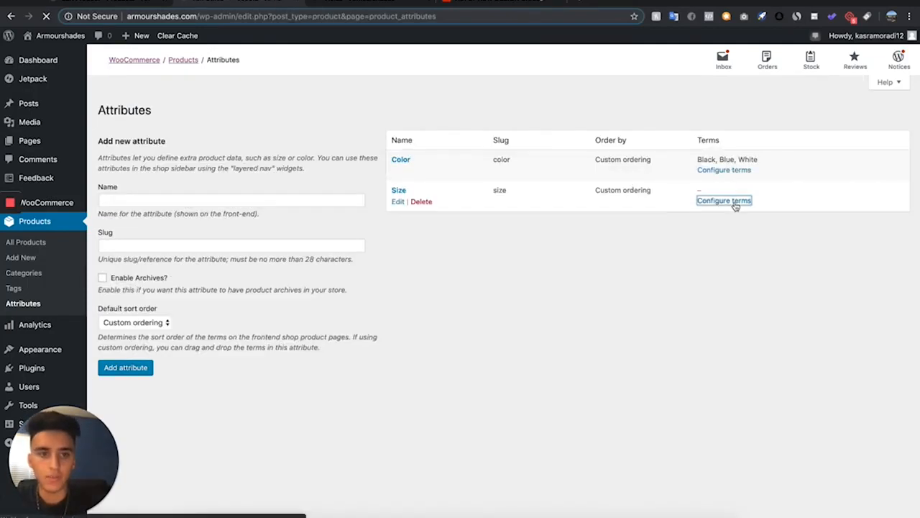
Configure the Size attribute's terms, adding S, M and L
click(723, 200)
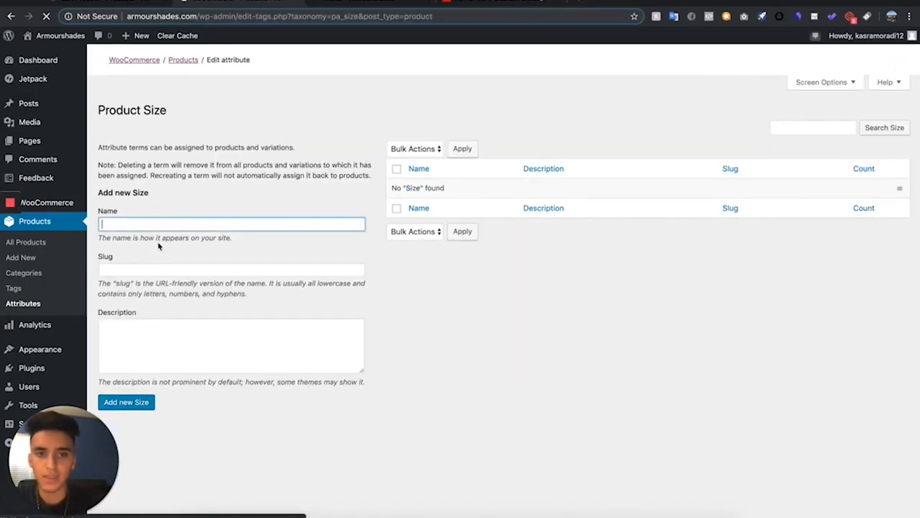
text(S)
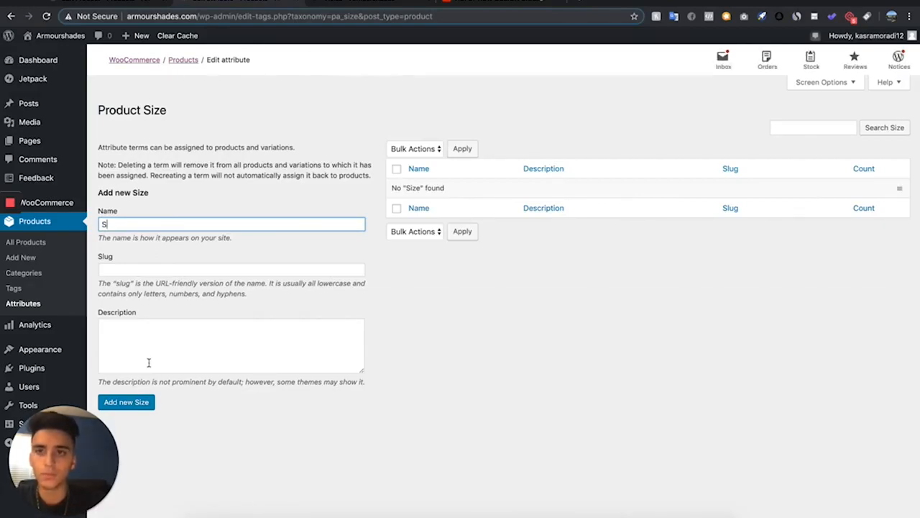
click(131, 402)
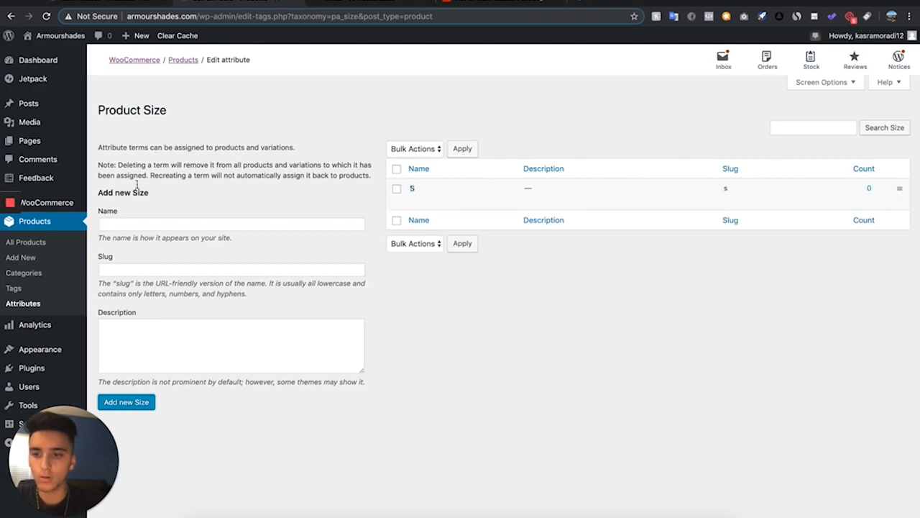
text(M)
key(Return)
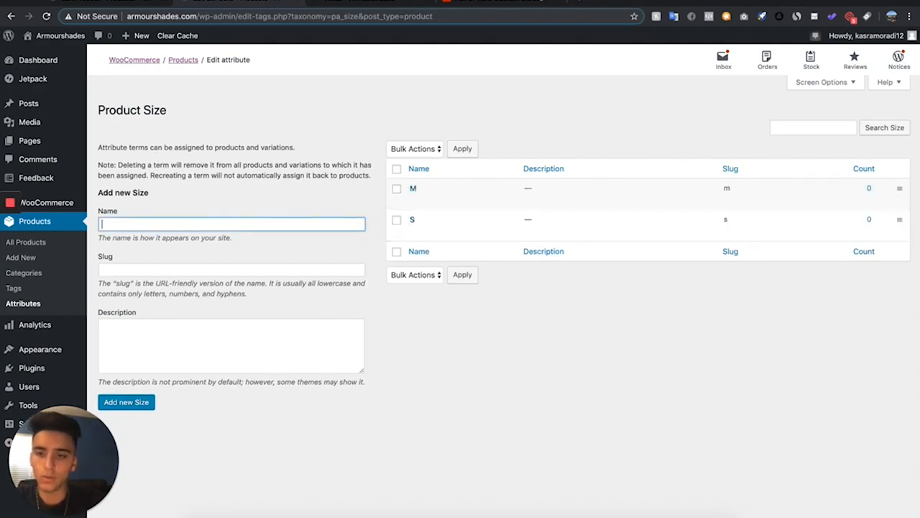
key(Return)
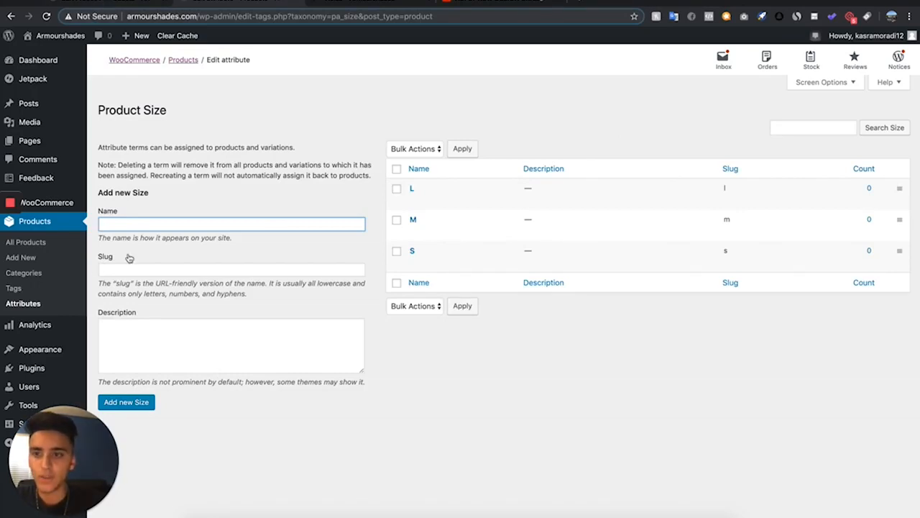
Return to the duplicated product and set its type to Variable product
click(111, 4)
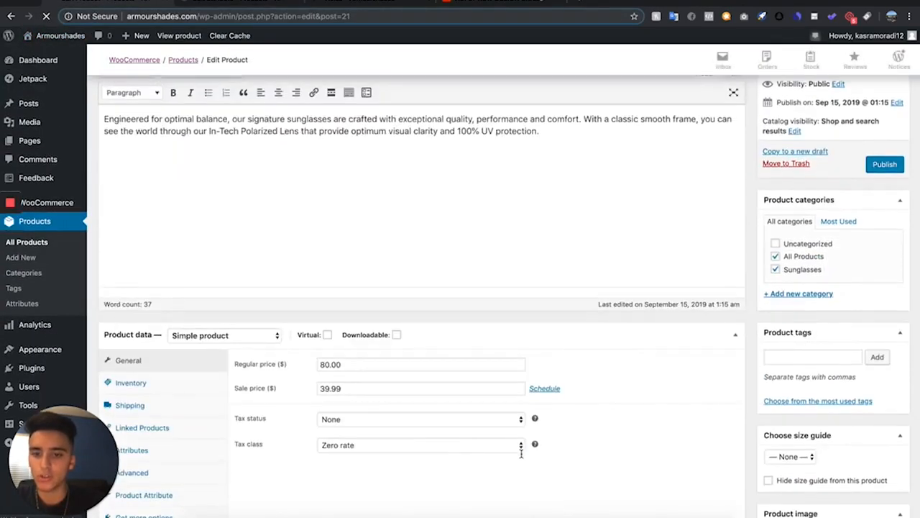
click(184, 173)
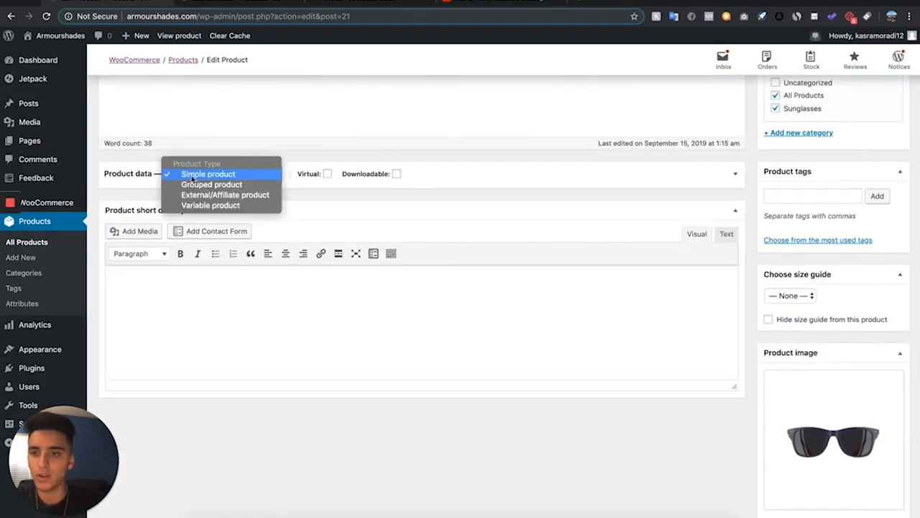
click(214, 206)
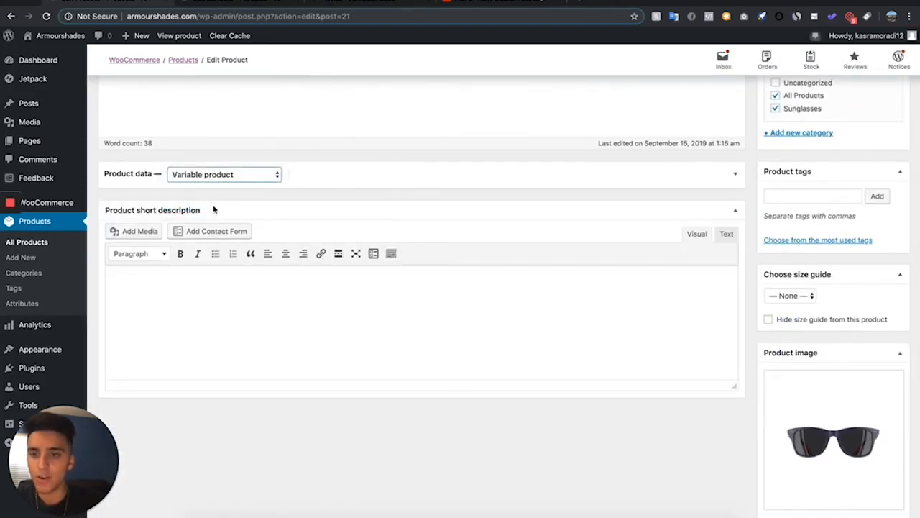
click(372, 170)
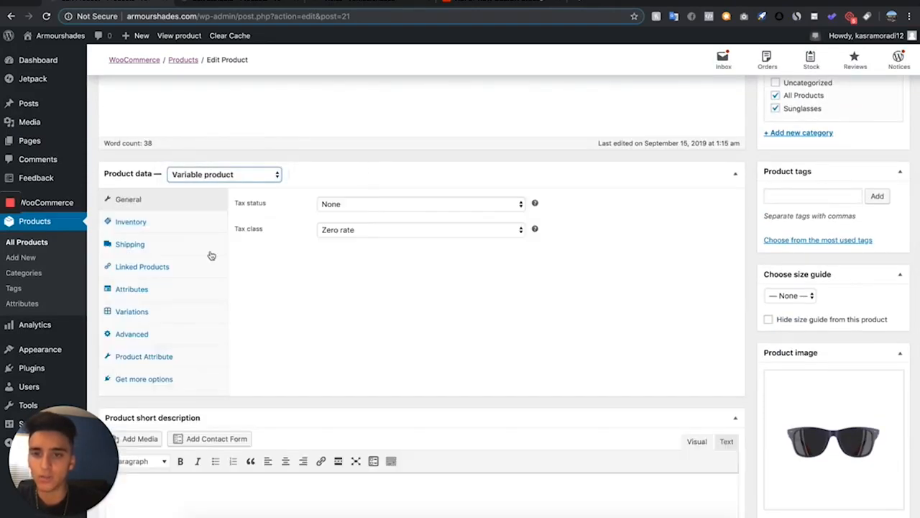
Add the Color attribute to the product's attributes
click(154, 296)
click(277, 204)
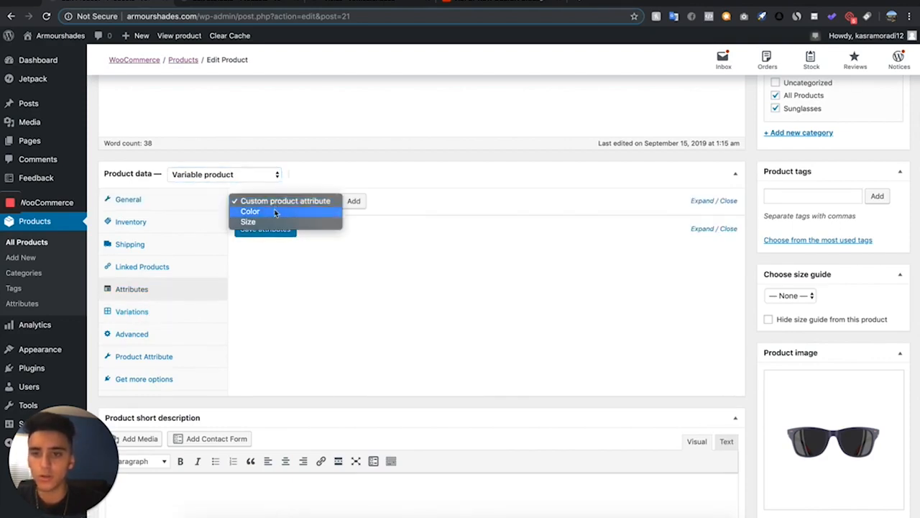
click(275, 211)
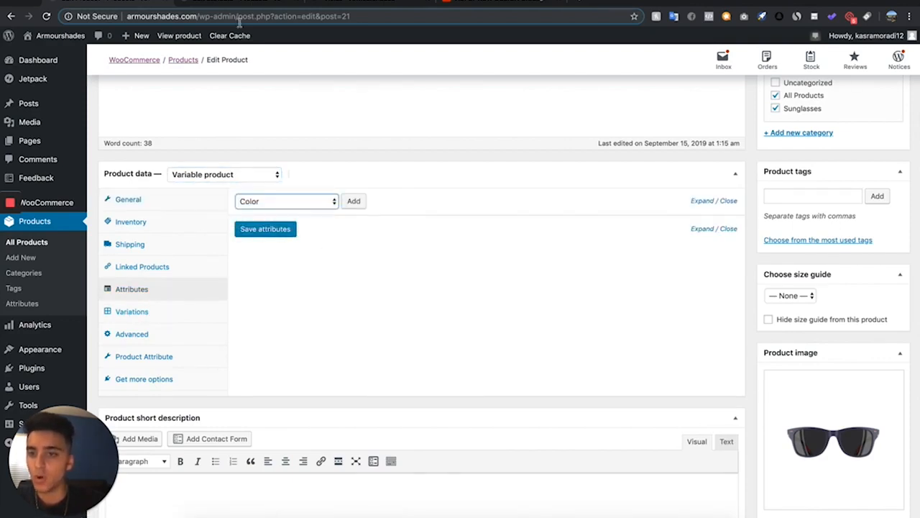
click(317, 202)
click(311, 179)
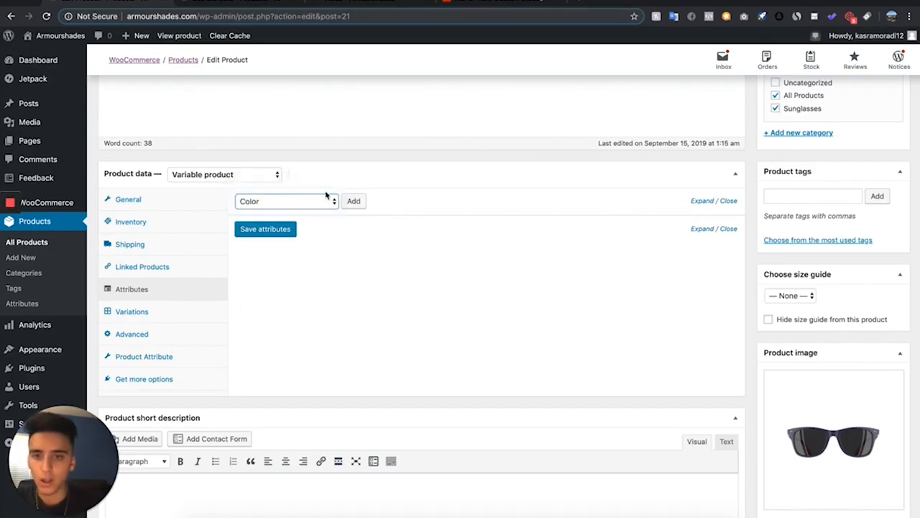
click(352, 201)
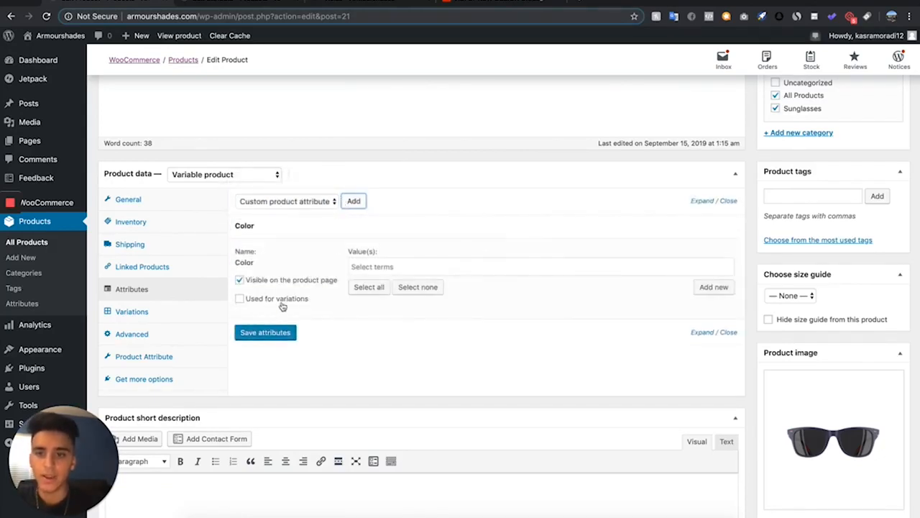
Use the Color attribute for variations with Black, Blue and White values, and save the attributes
click(239, 299)
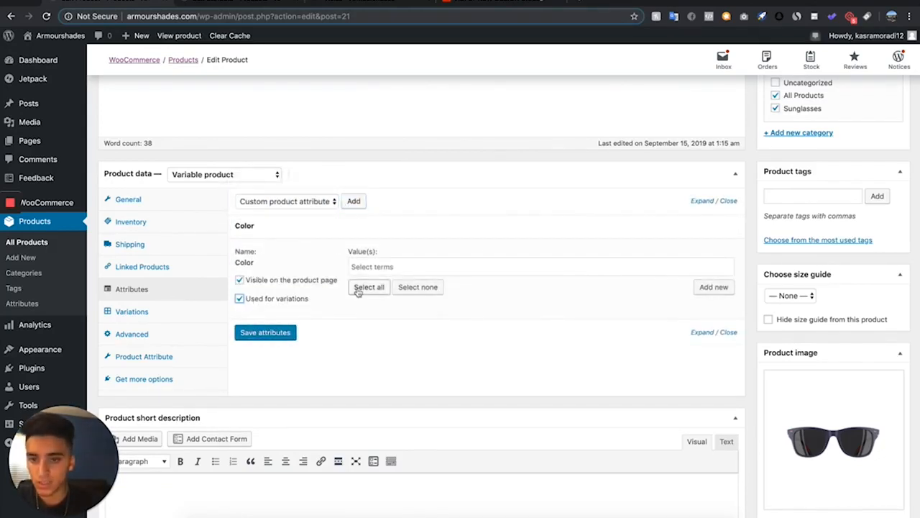
click(372, 260)
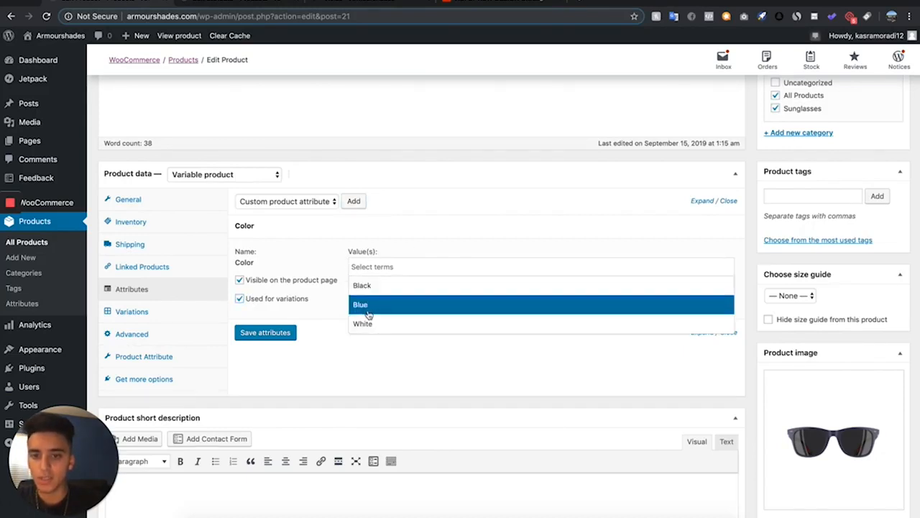
click(379, 287)
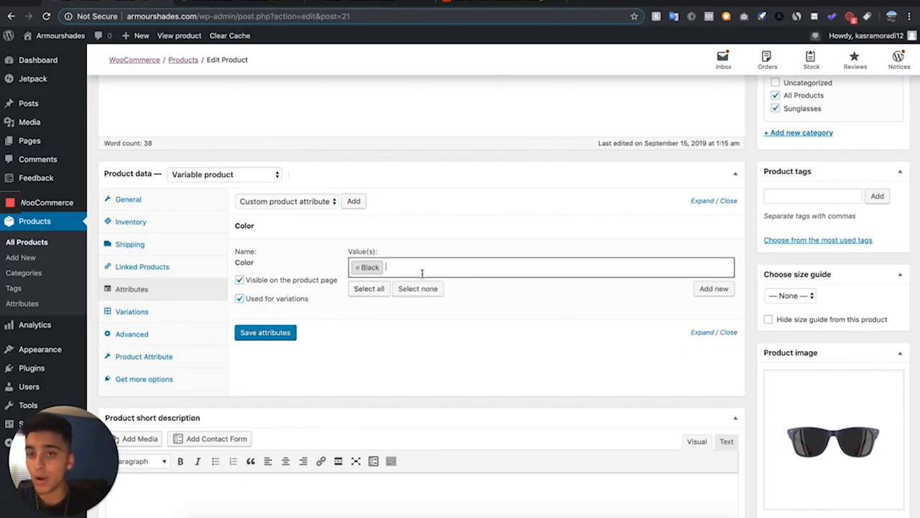
click(422, 273)
click(401, 325)
click(433, 270)
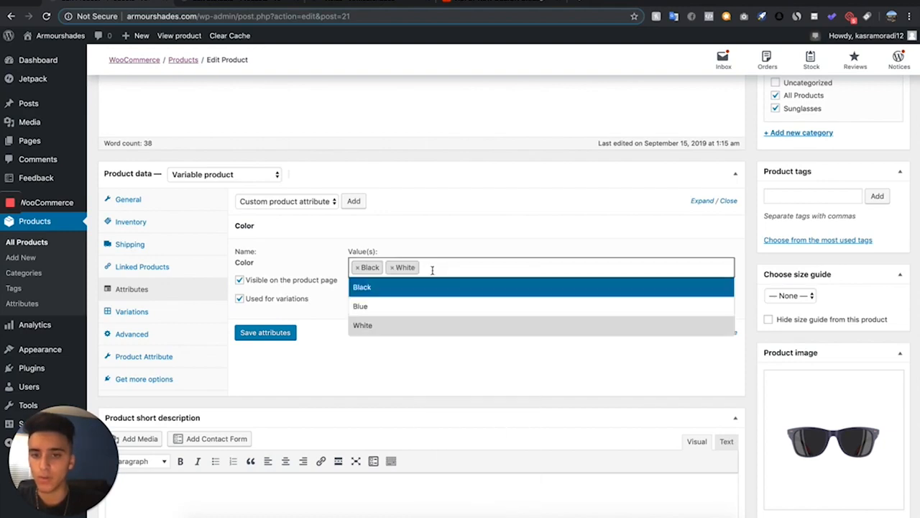
click(440, 307)
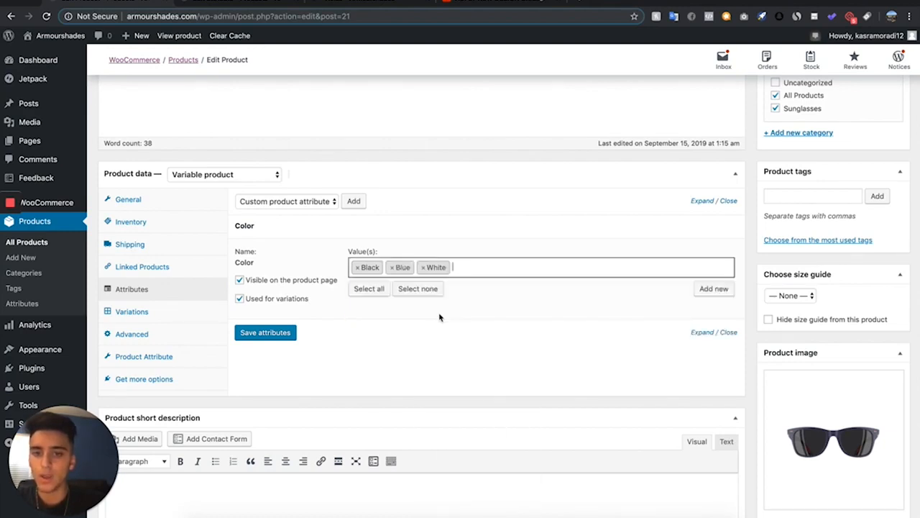
click(266, 333)
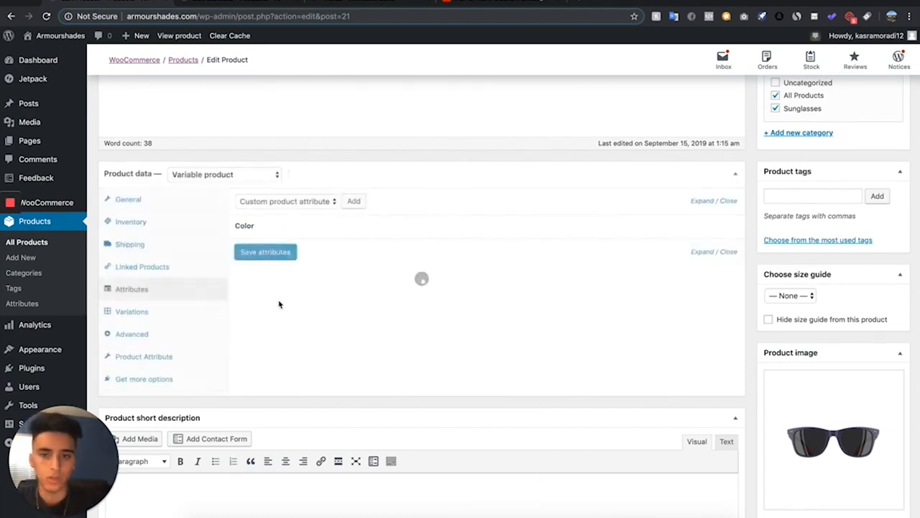
Create the product's variations from all attributes
click(172, 310)
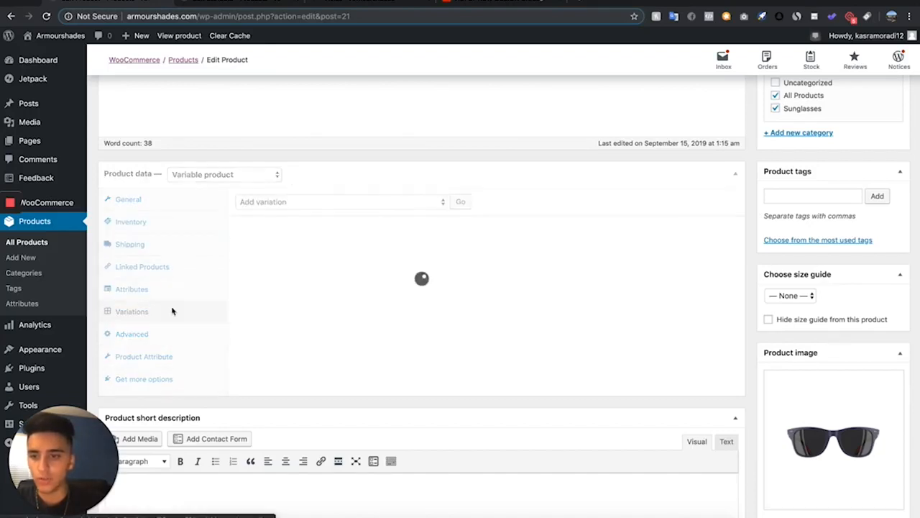
click(324, 201)
click(324, 179)
click(317, 204)
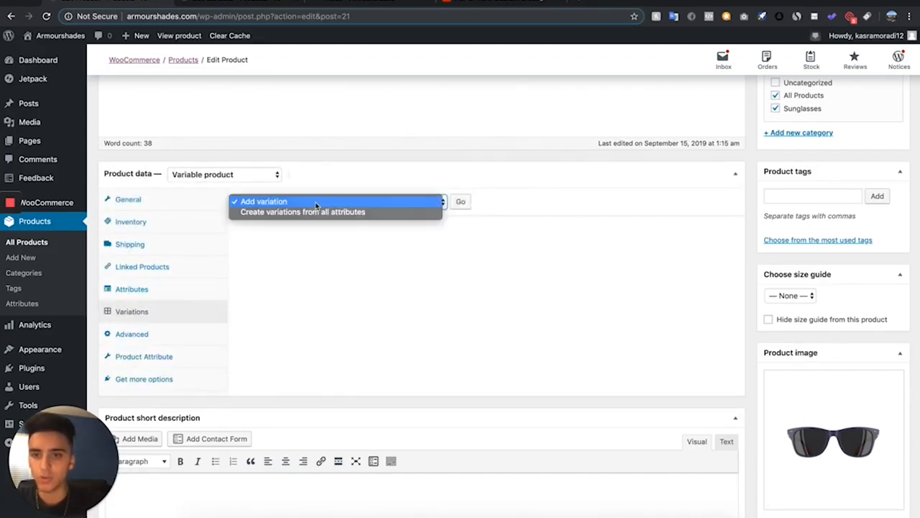
click(315, 213)
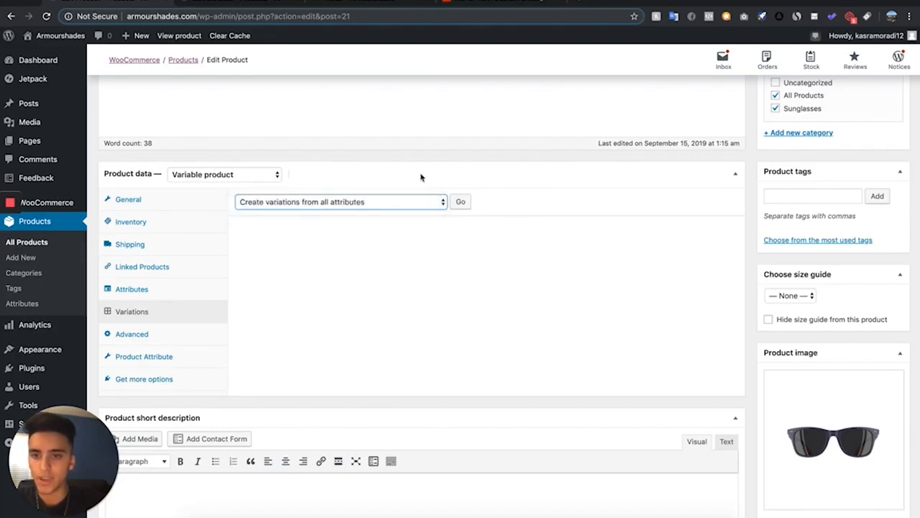
click(461, 202)
click(552, 100)
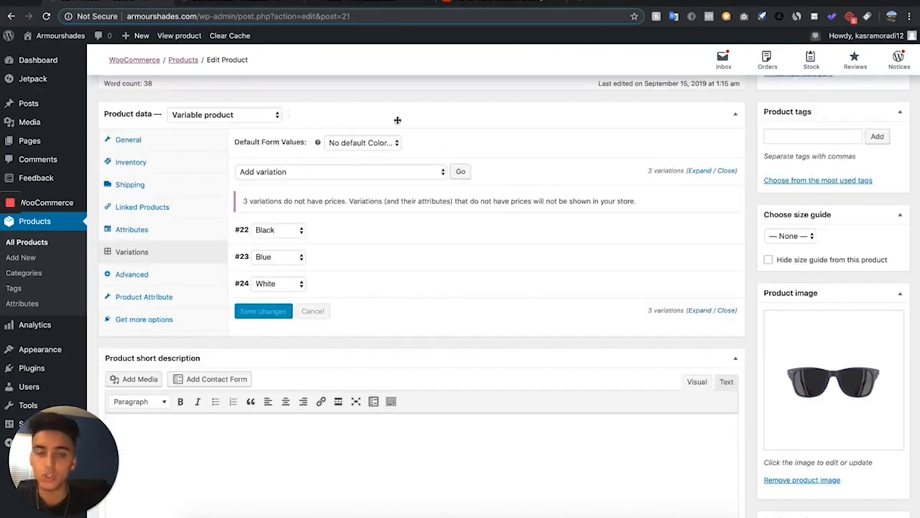
Set the Black variation's image to the 1.png sunglasses picture from the media library
click(387, 239)
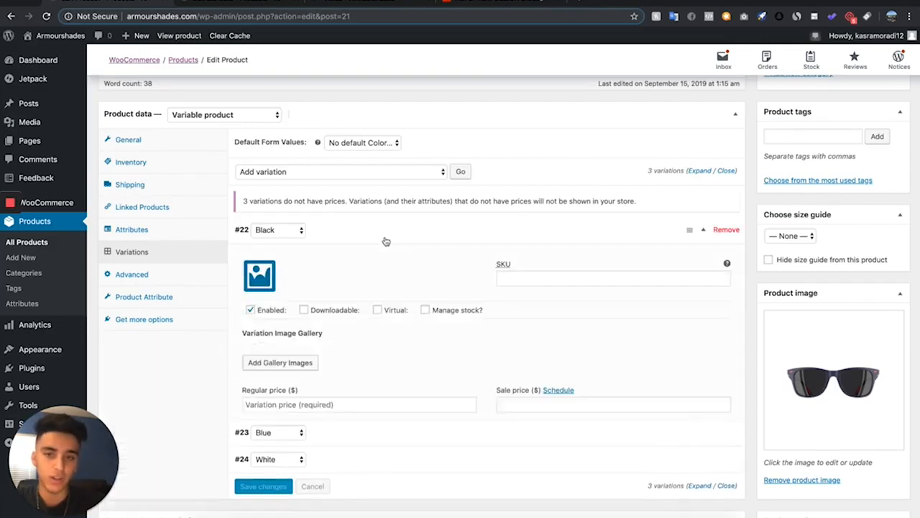
scroll(360, 335, down, 1)
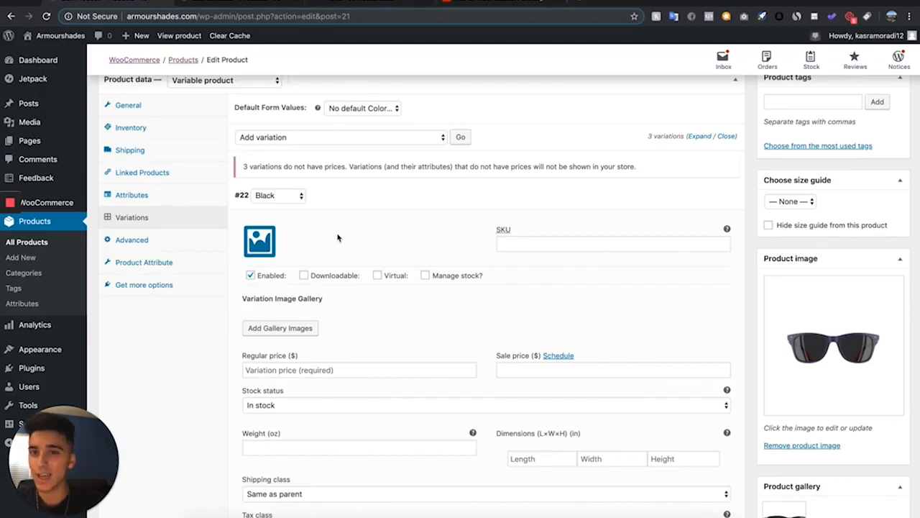
scroll(338, 237, up, 2)
scroll(309, 237, down, 3)
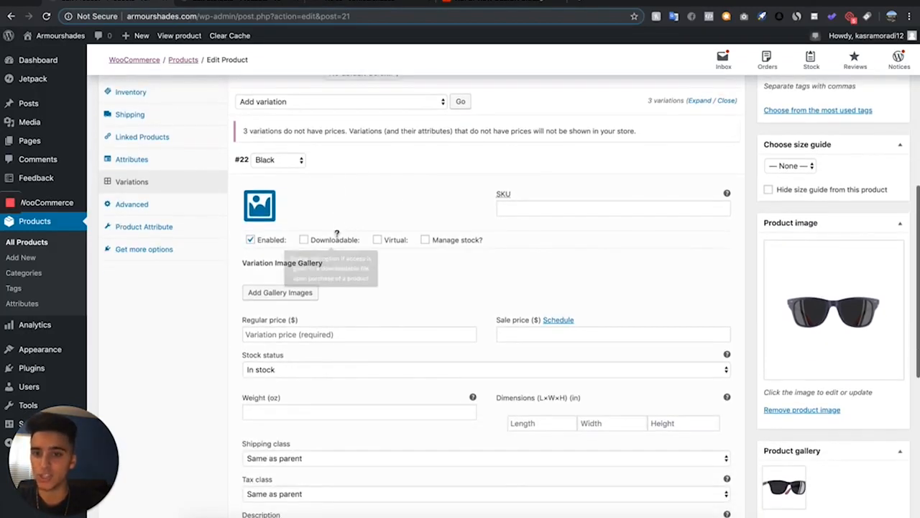
click(257, 213)
click(151, 173)
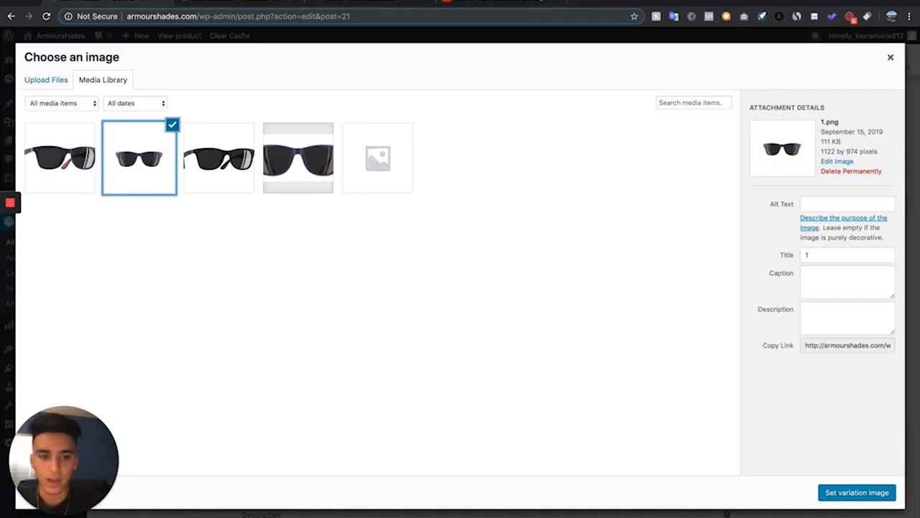
click(872, 493)
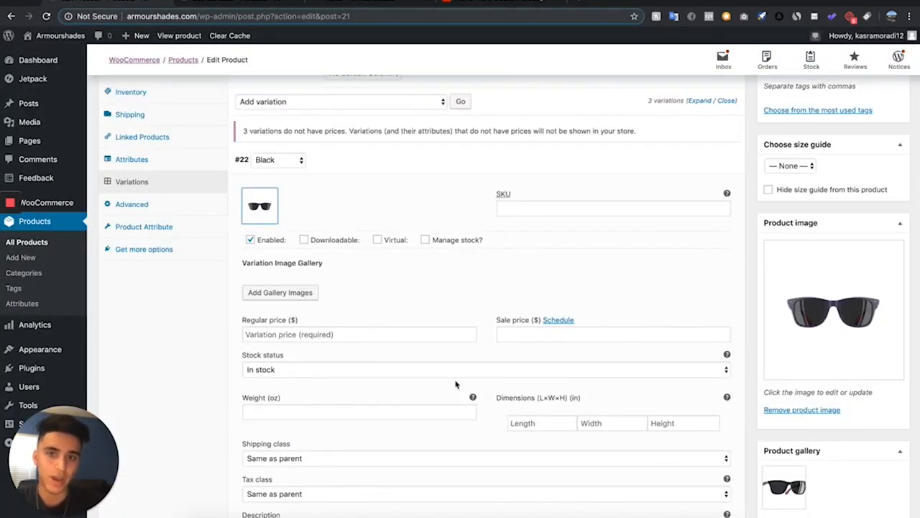
Set the Black variation's regular price to 80.00 and sale price to 39.99
click(373, 334)
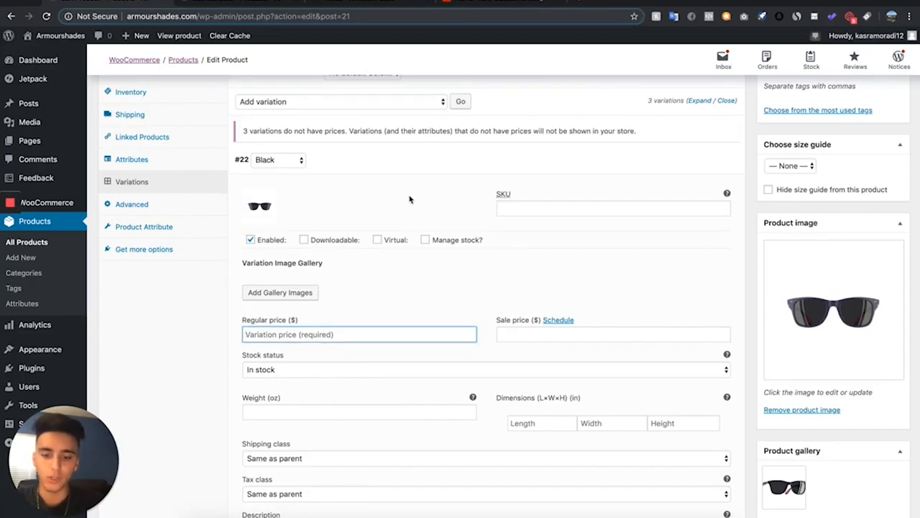
text(80.00)
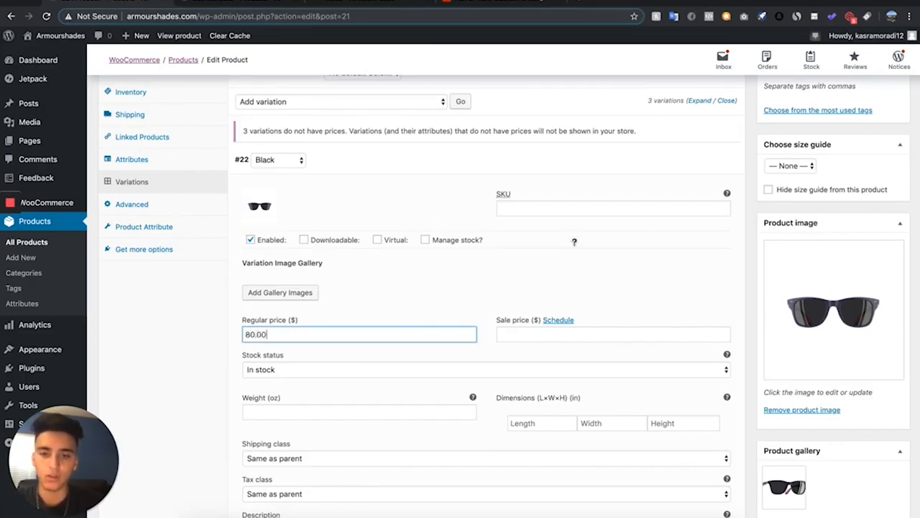
key(Tab)
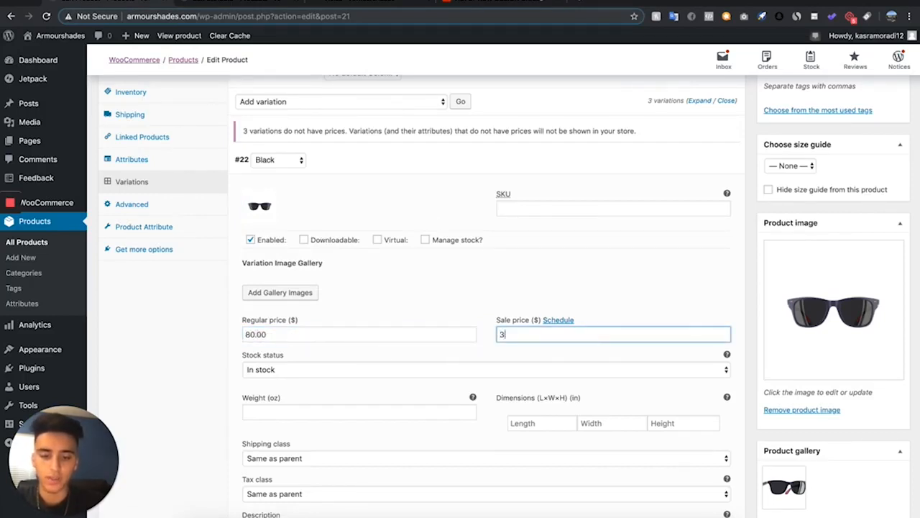
text(39.99)
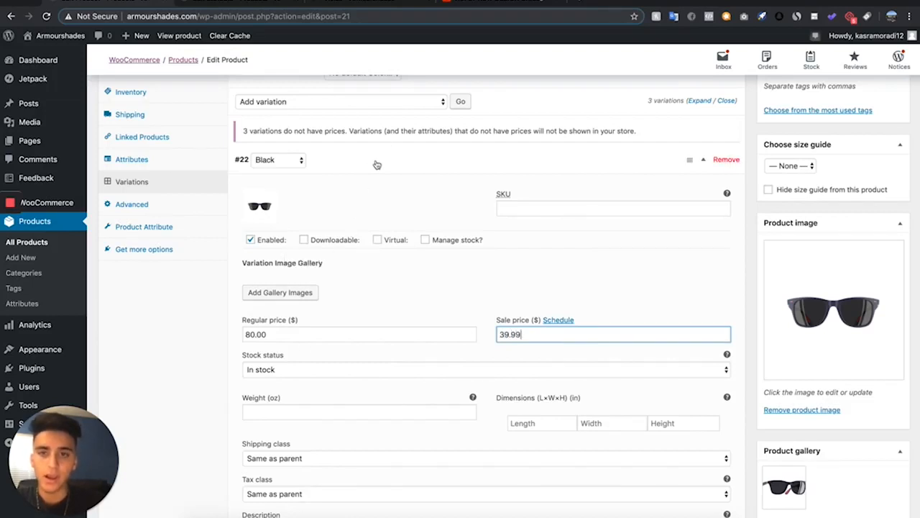
Save the changes to the product's variations
click(376, 164)
click(365, 182)
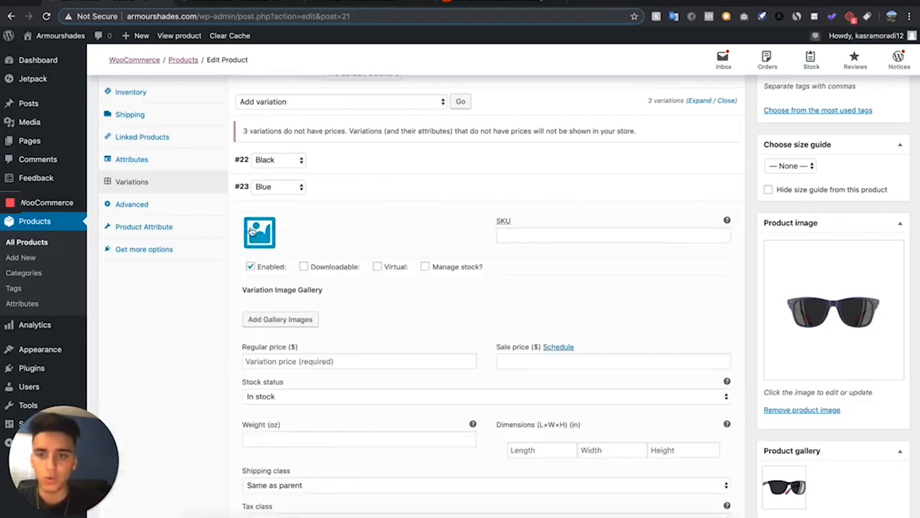
click(248, 232)
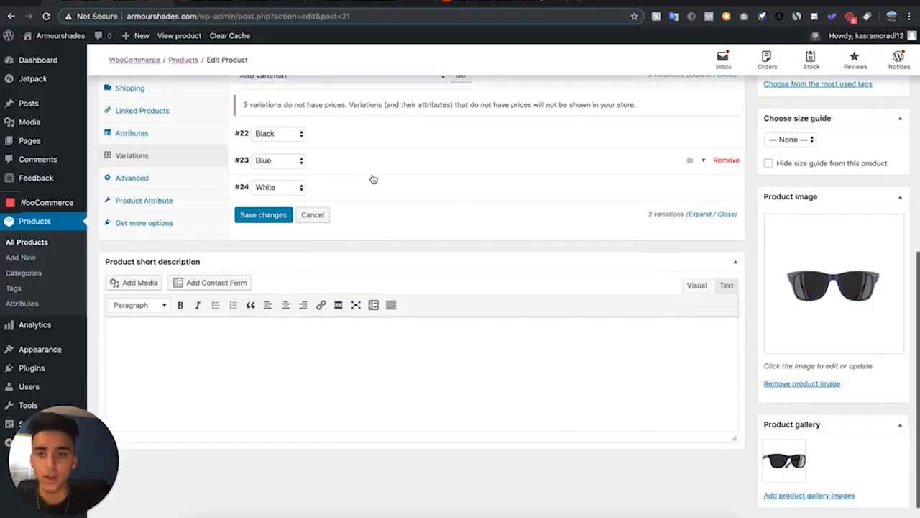
scroll(372, 179, down, 1)
click(263, 194)
scroll(229, 232, up, 5)
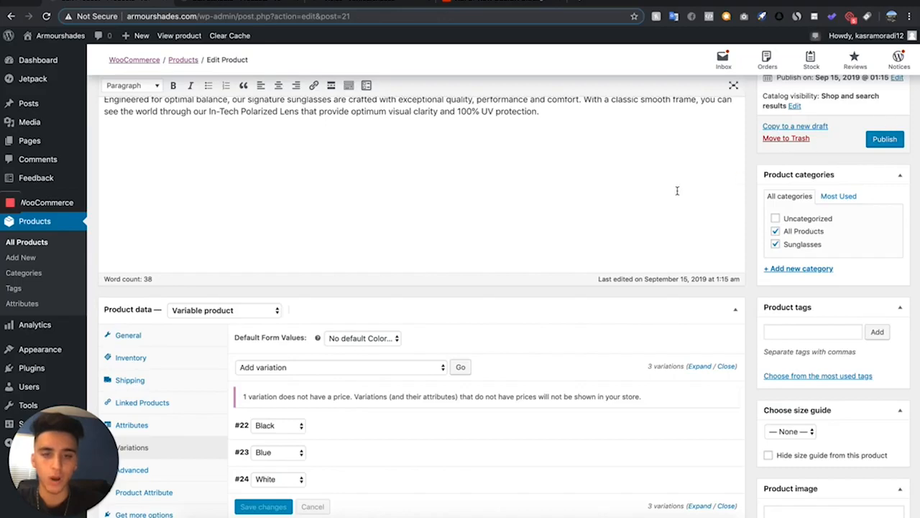
Publish the variable product
click(883, 139)
scroll(341, 232, up, 2)
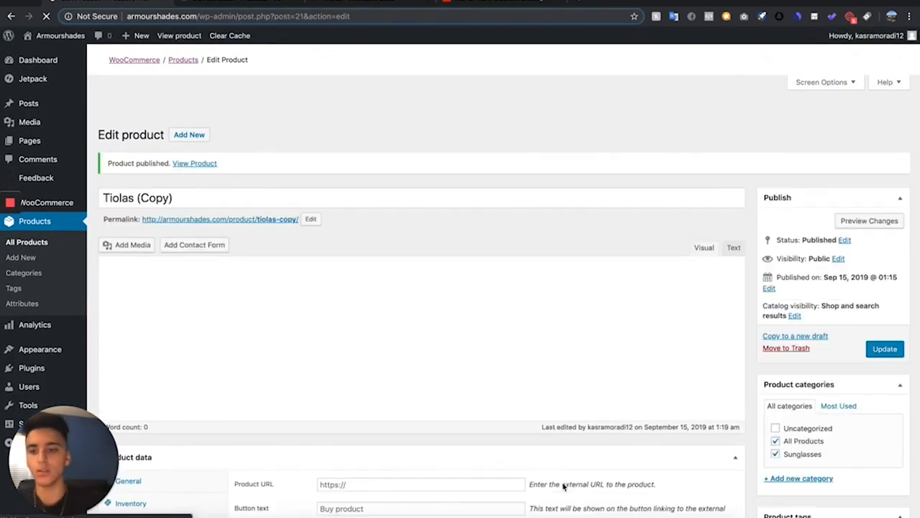
Open the product's permalink in a new browser tab
right_click(254, 195)
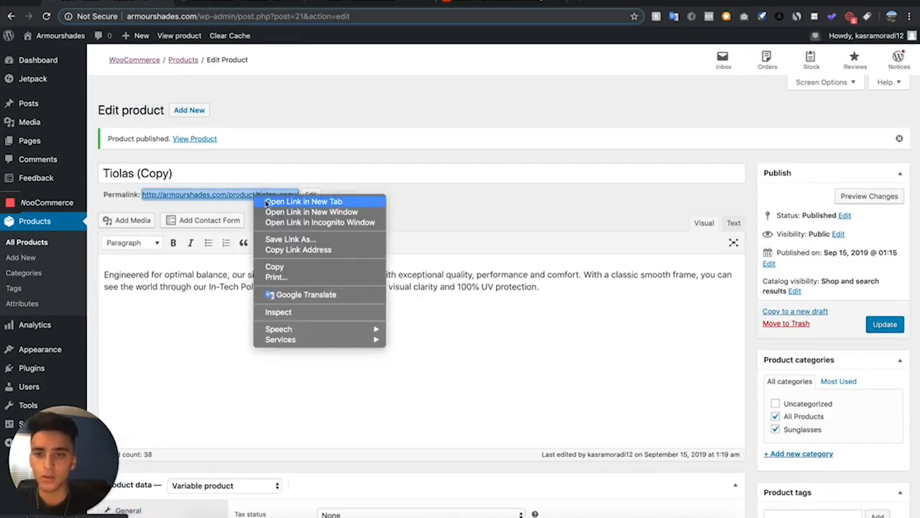
click(275, 201)
click(465, 10)
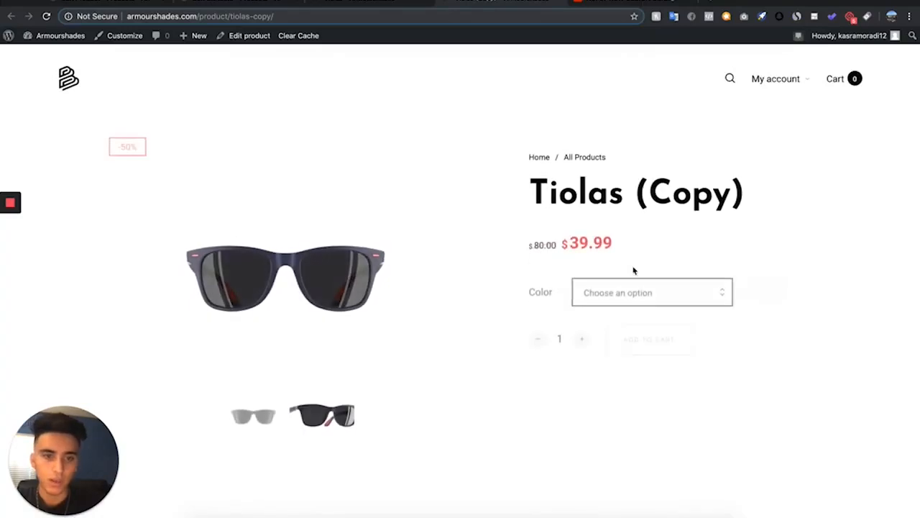
Try the Blue and Black color options on the storefront product page
click(610, 281)
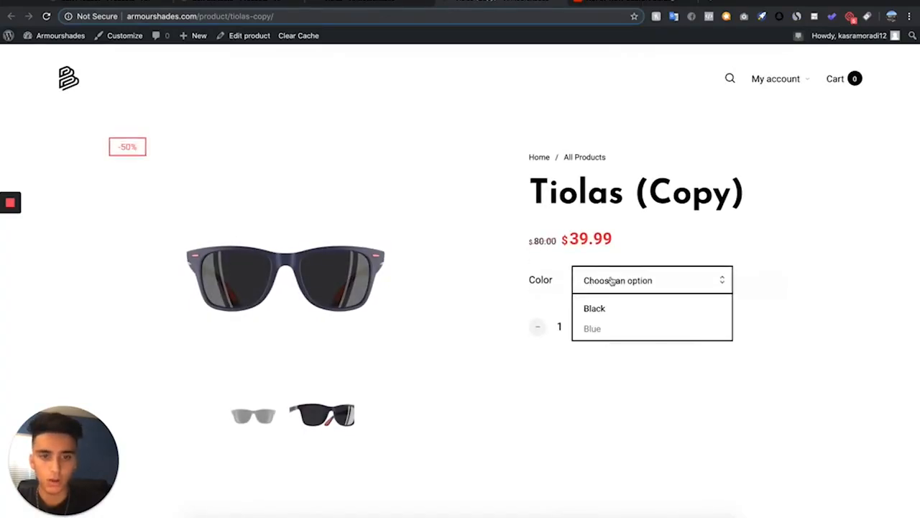
click(594, 328)
click(604, 289)
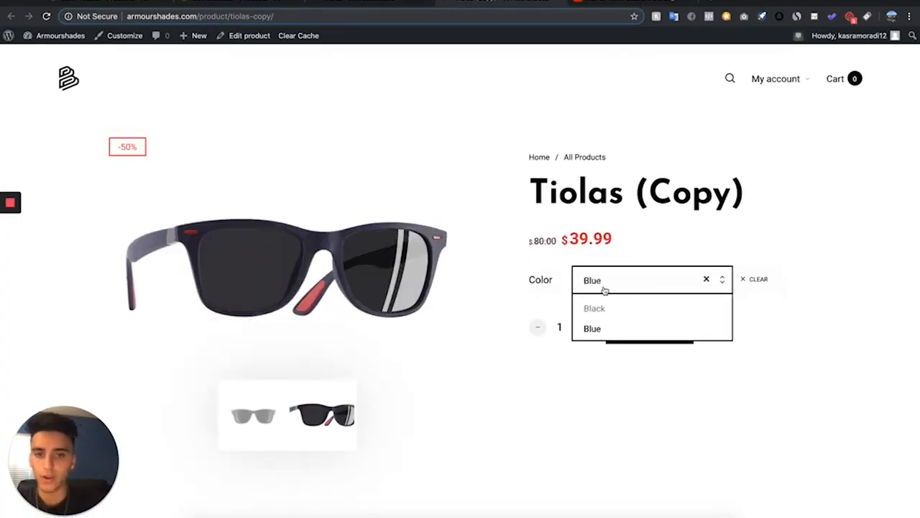
click(595, 308)
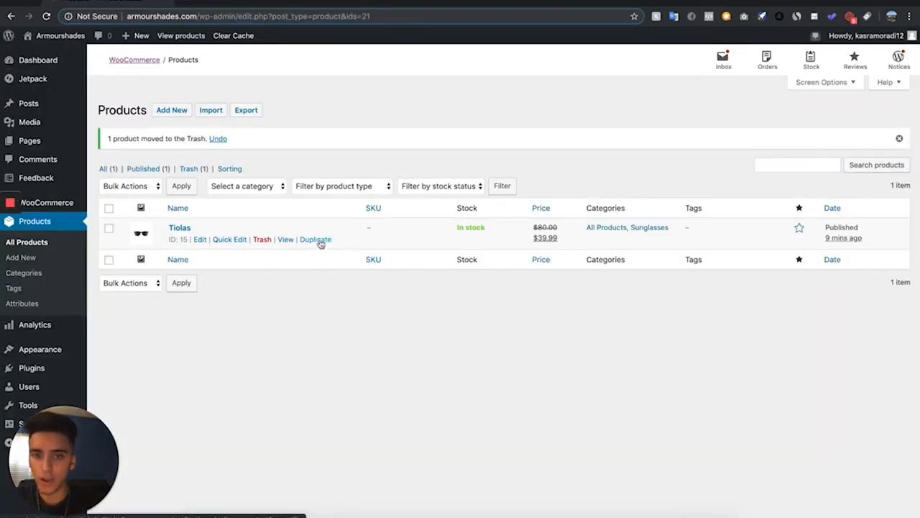
Duplicate the Tiolas product and select the copy's title for editing
click(321, 243)
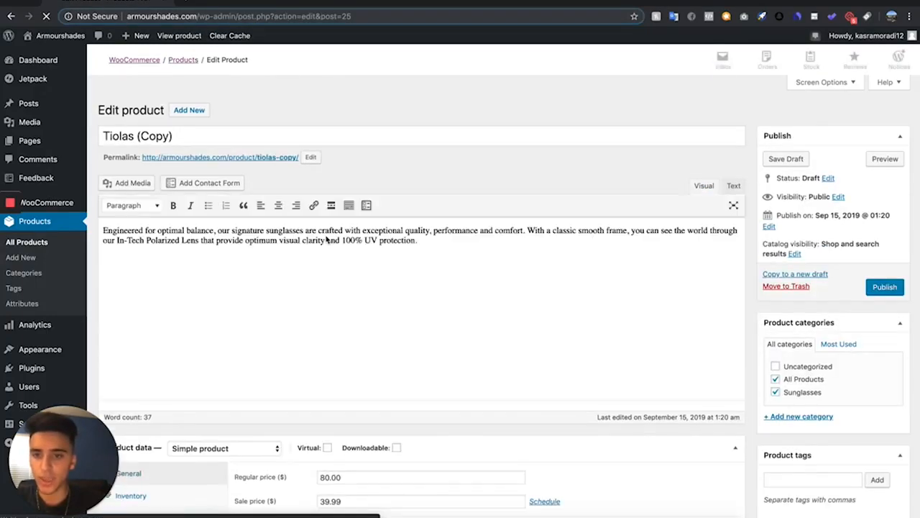
click(253, 137)
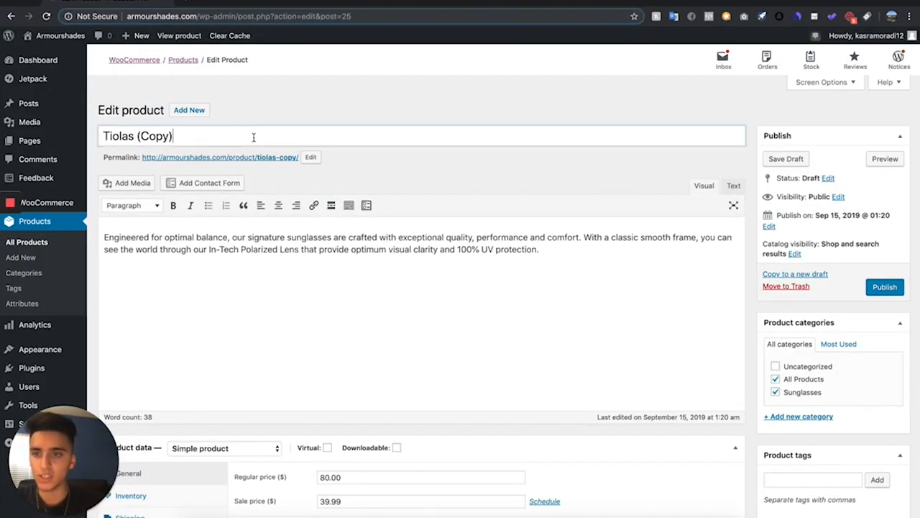
key(super+a)
key(BackSpace)
mouse_move(47, 132)
key(super+z)
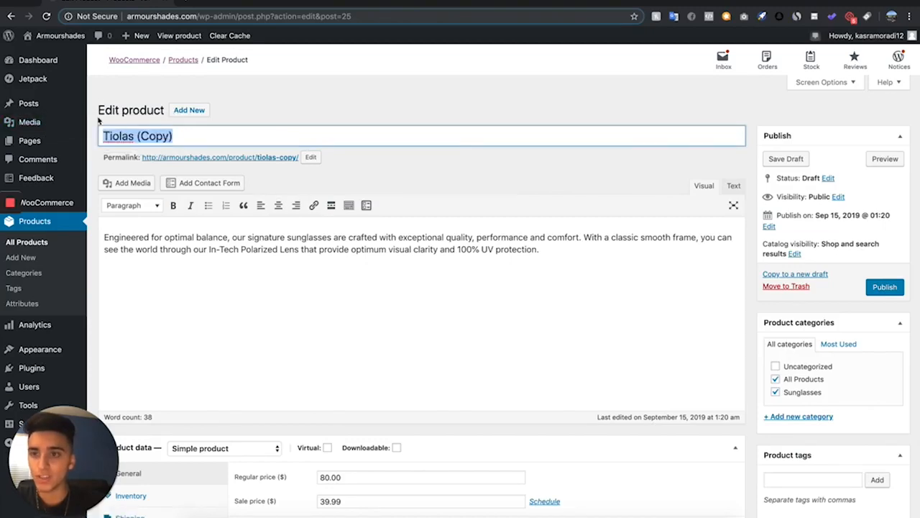
Rename the duplicated product to Pomane
scroll(359, 298, down, 5)
scroll(708, 408, up, 5)
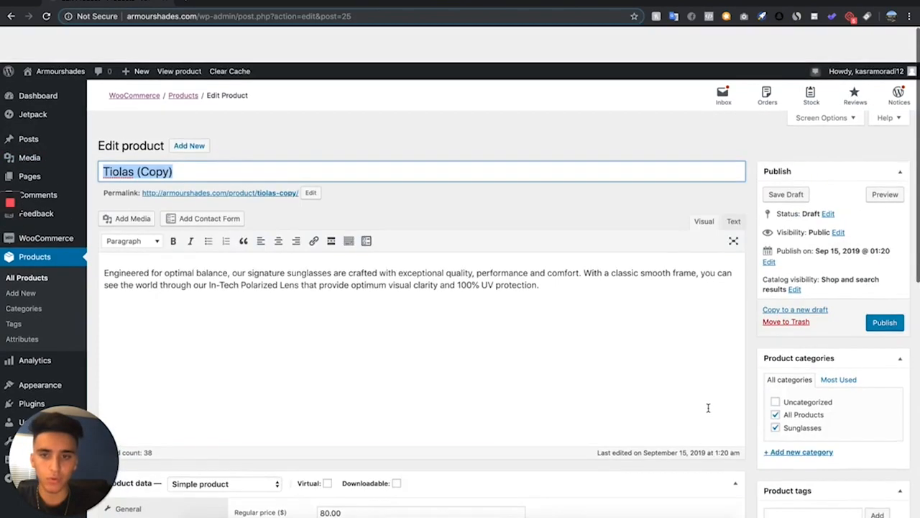
scroll(738, 277, down, 5)
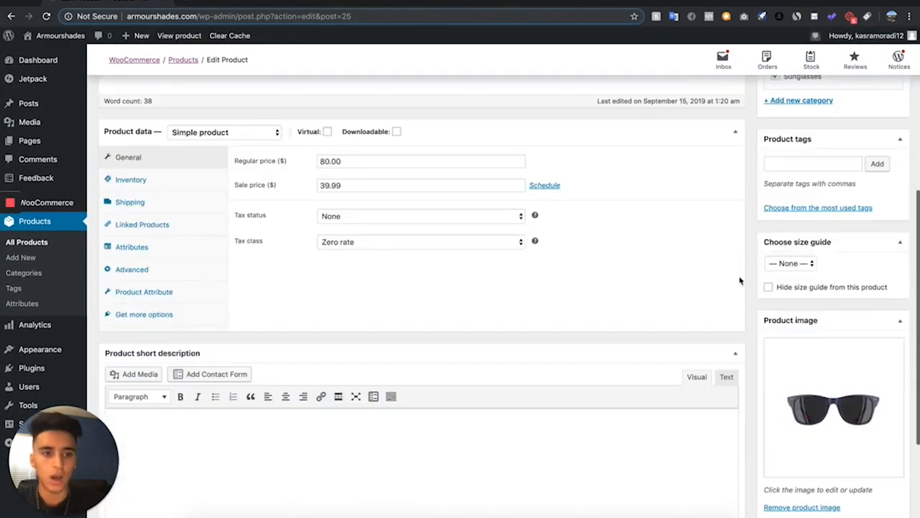
scroll(741, 280, up, 4)
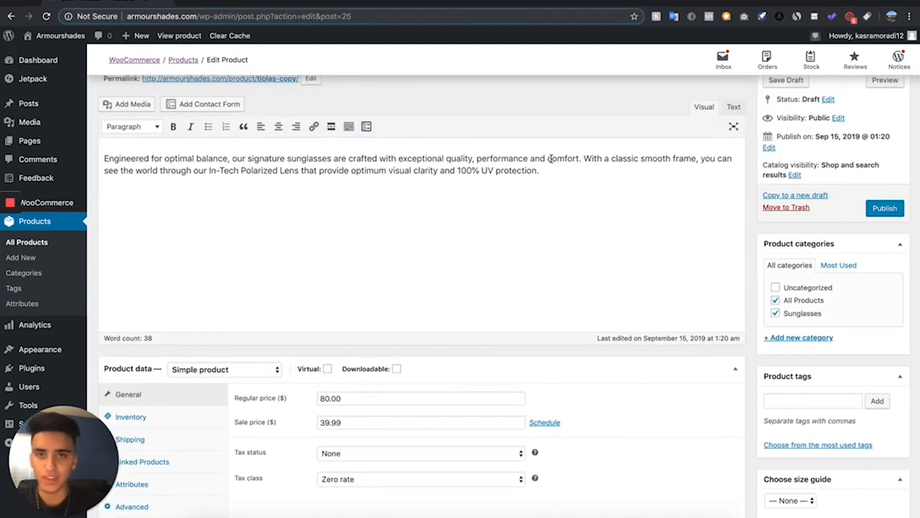
scroll(551, 158, up, 2)
text(Pomane)
scroll(210, 276, down, 10)
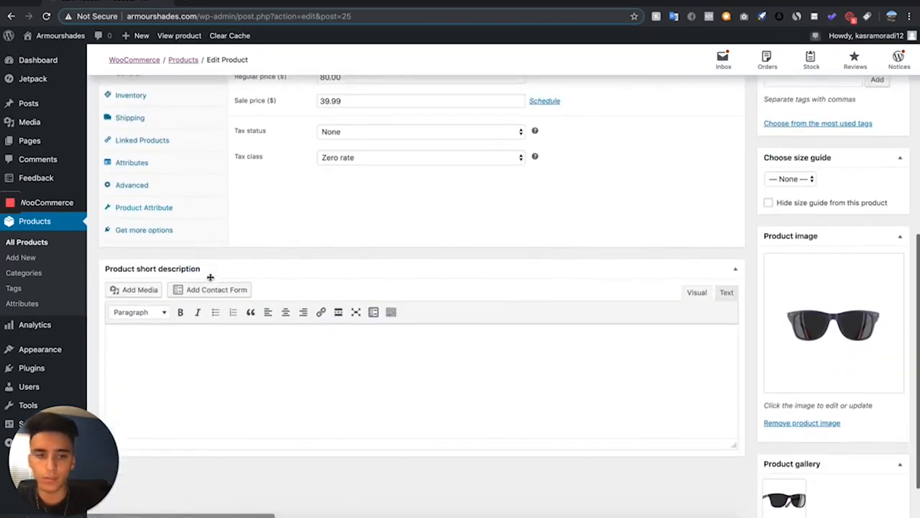
Replace the Pomane product image with the blue sunglasses file 2.png uploaded from the videos tore folder
click(783, 407)
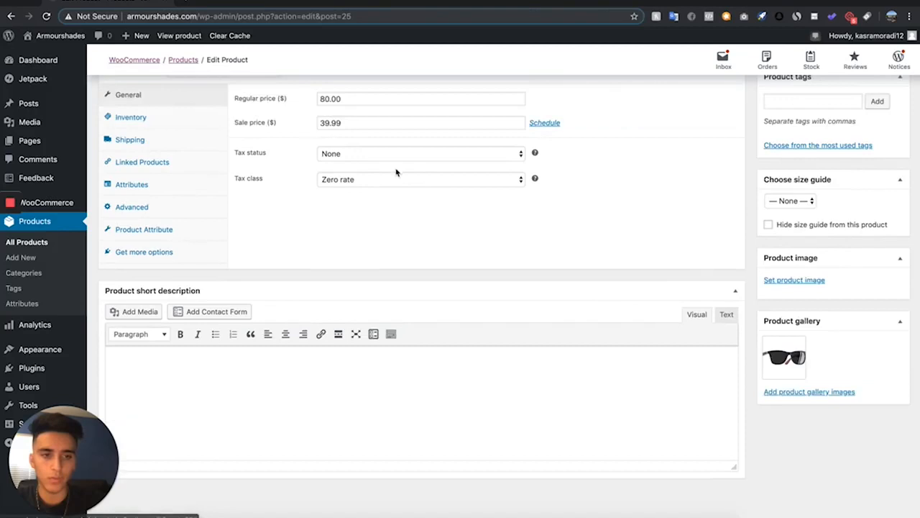
click(805, 279)
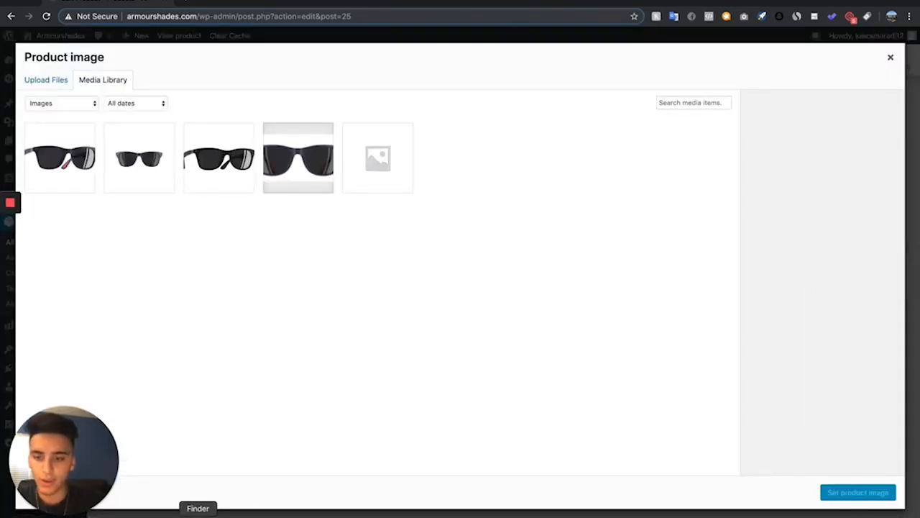
click(199, 512)
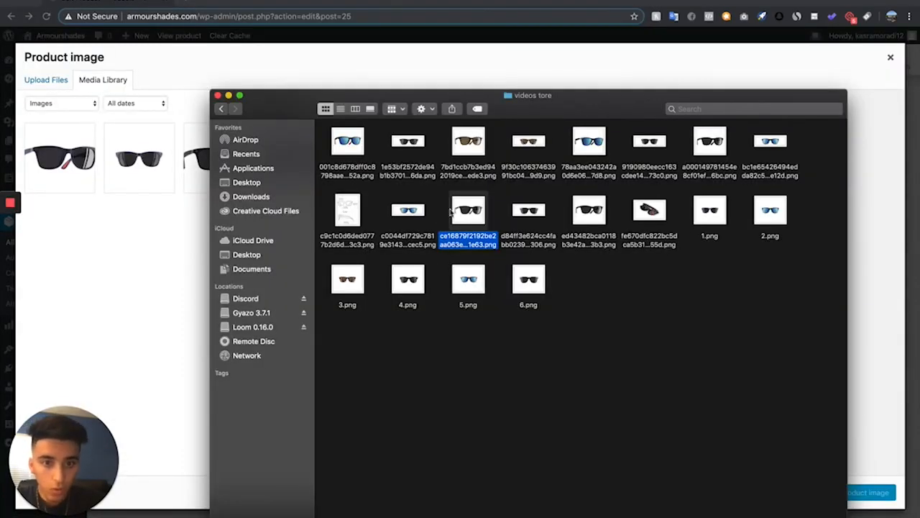
drag(453, 210, 751, 344)
drag(710, 209, 729, 355)
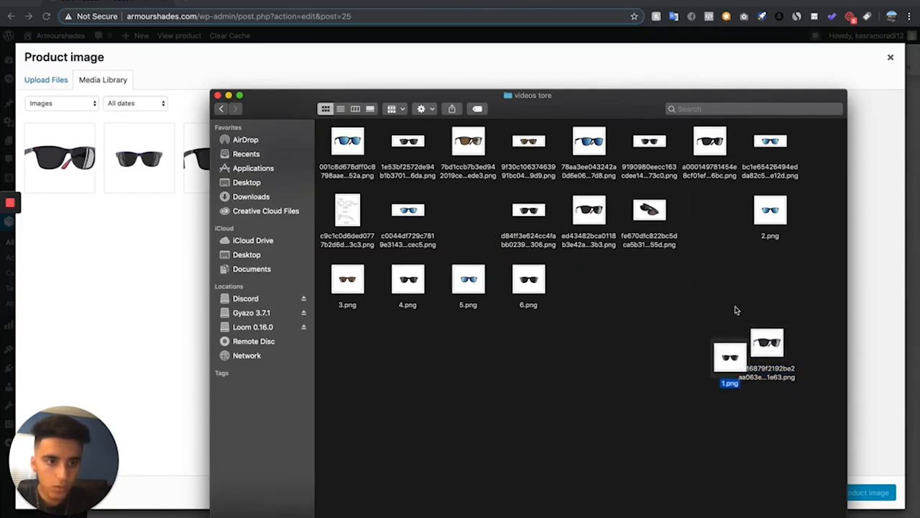
drag(770, 210, 143, 290)
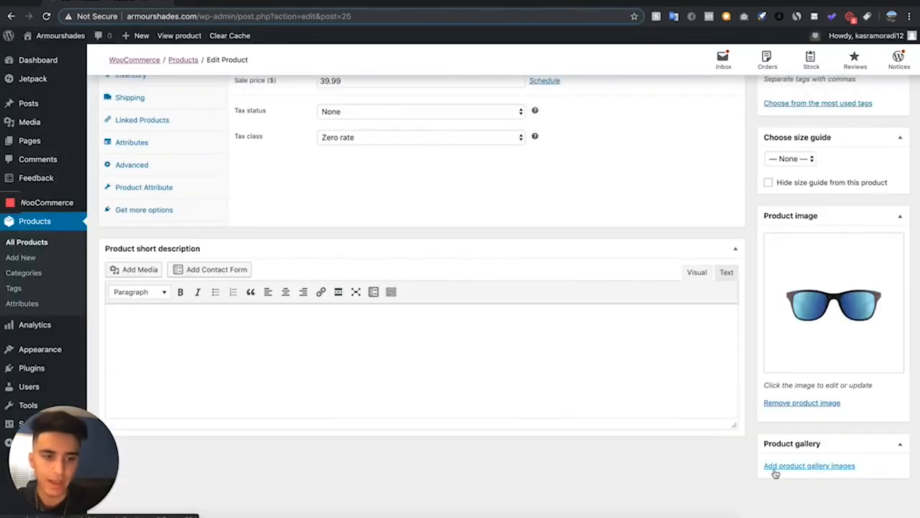
Add a blue sunglasses image from the same folder to the product gallery
click(780, 468)
click(195, 513)
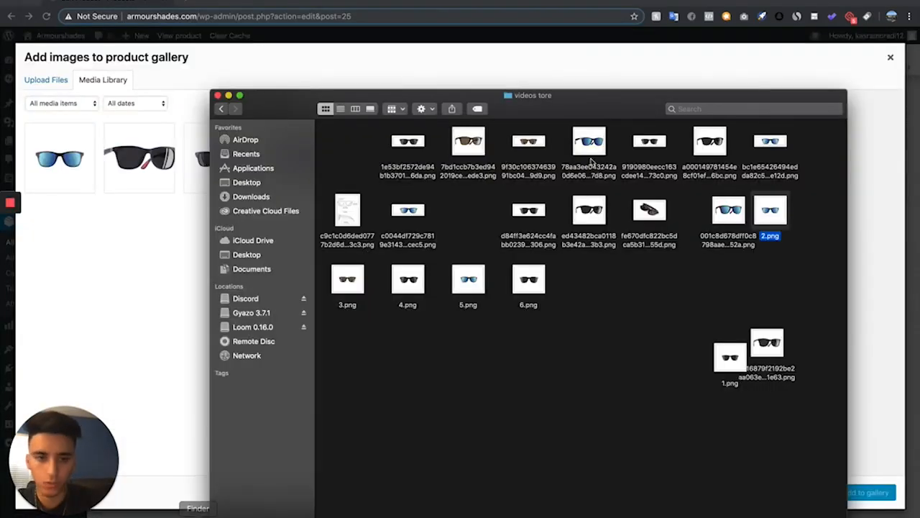
click(775, 270)
drag(728, 210, 105, 240)
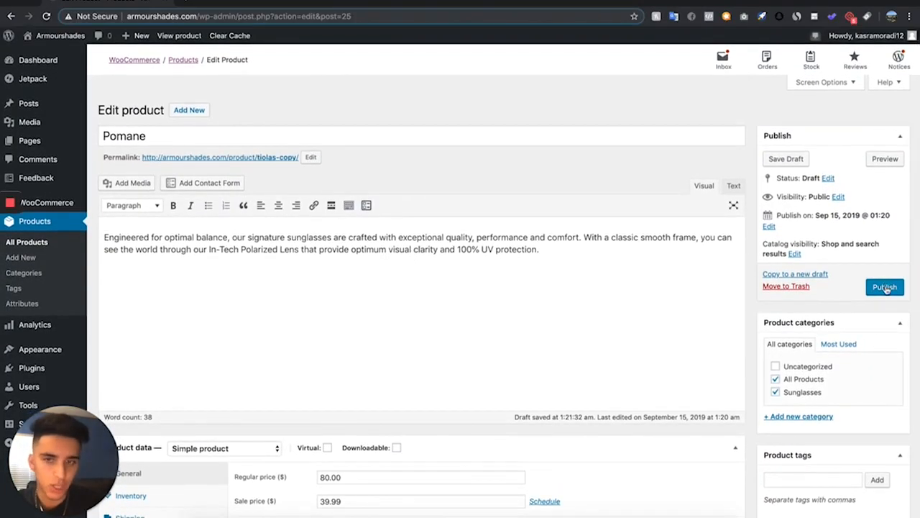
Publish the Pomane product and open its permalink in a new tab
click(885, 288)
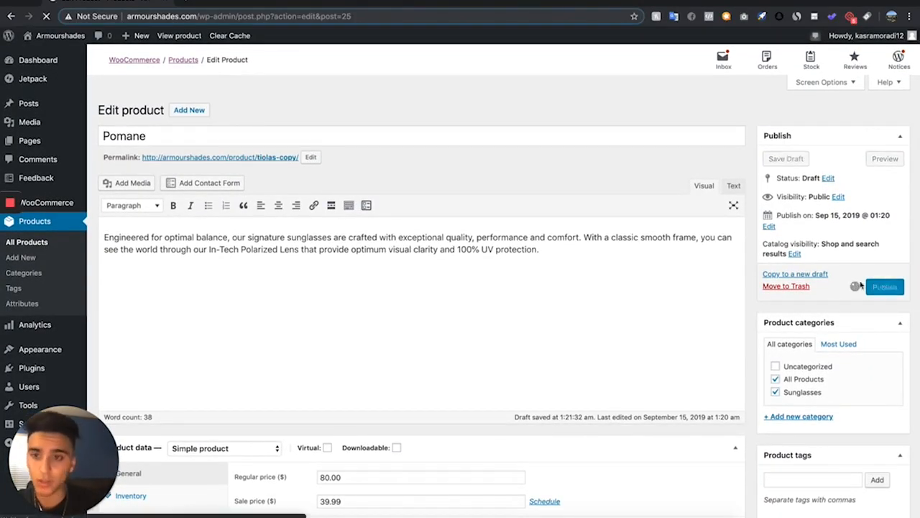
right_click(243, 194)
click(252, 247)
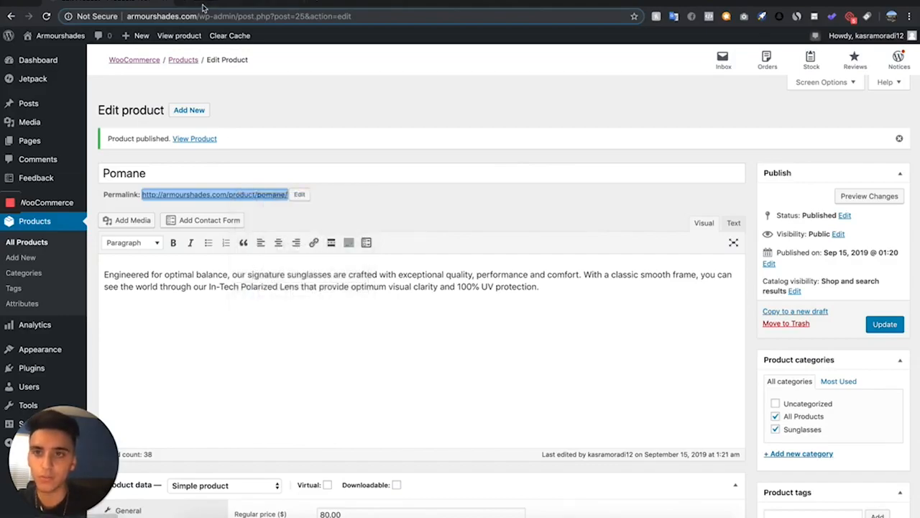
View the Pomane product page on the storefront
click(204, 7)
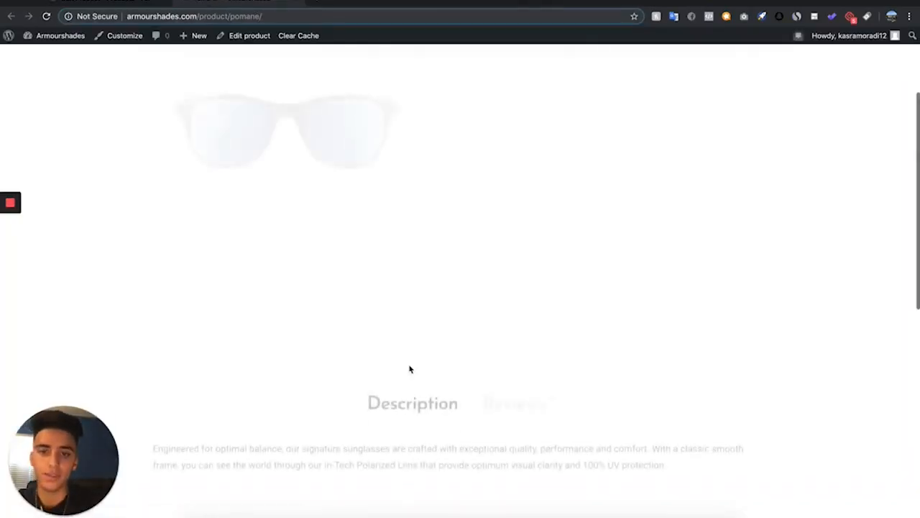
scroll(410, 367, down, 6)
scroll(408, 365, up, 8)
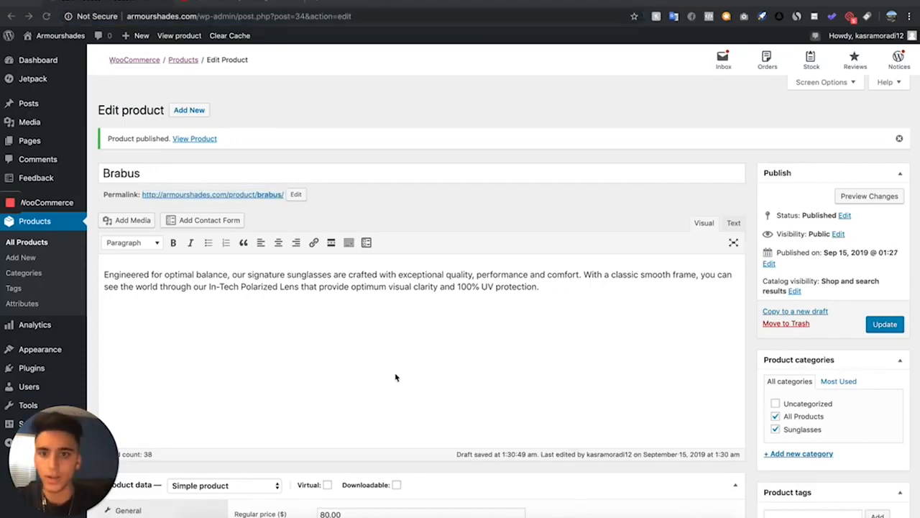
Leave the Brabus product editor and go to the All Products list
scroll(396, 376, down, 5)
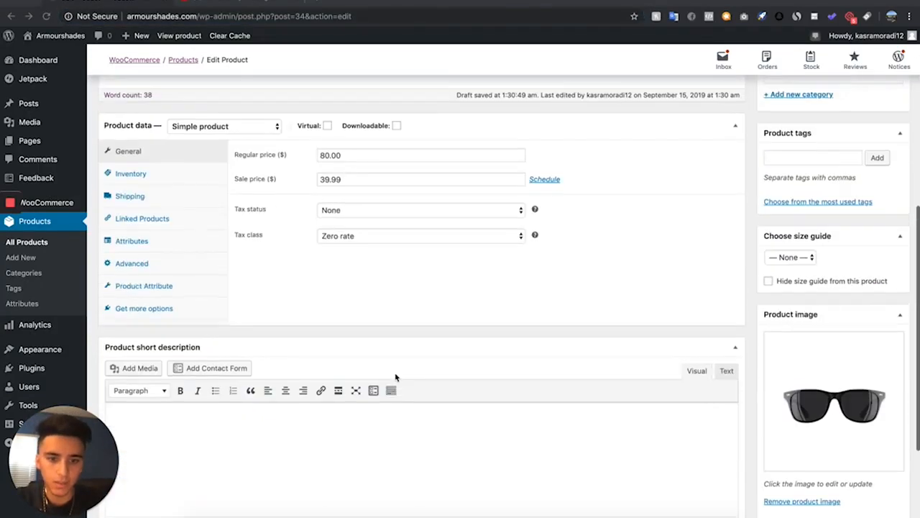
scroll(395, 377, up, 5)
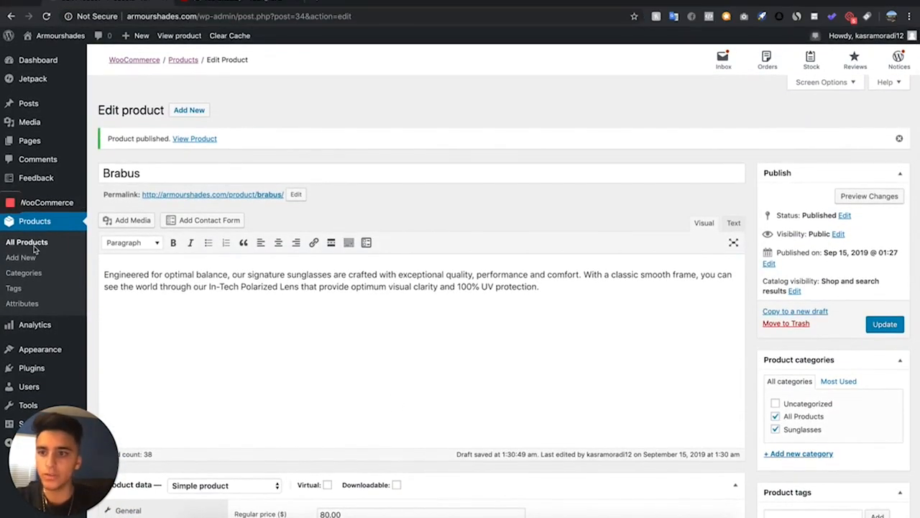
click(34, 248)
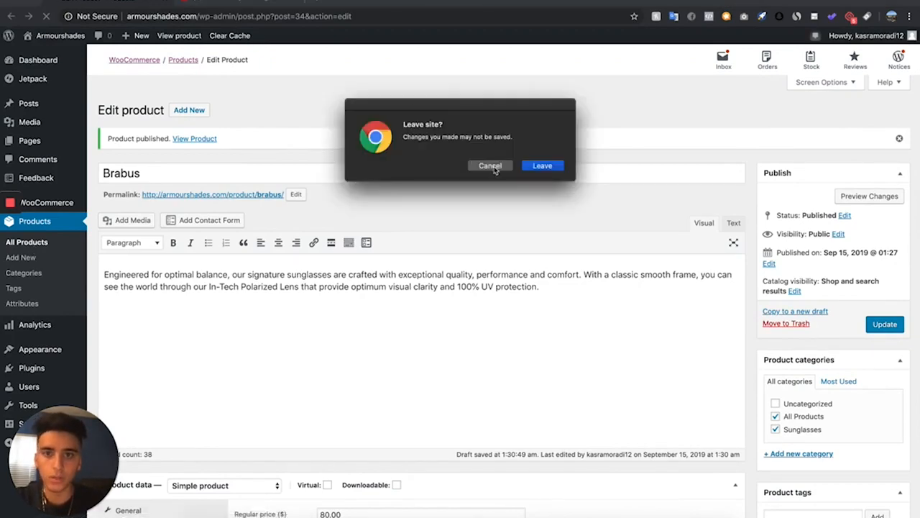
click(542, 166)
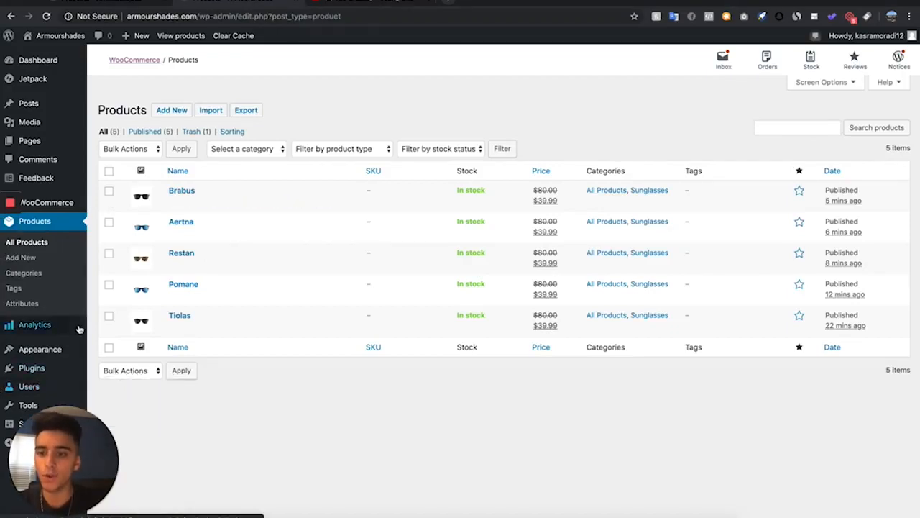
Open the Barberry theme setup wizard from the themes page
mouse_move(69, 356)
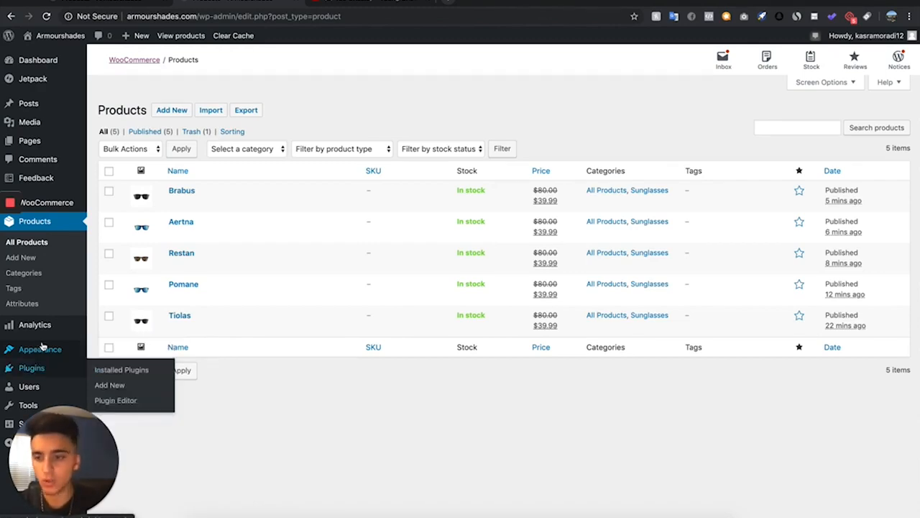
click(129, 352)
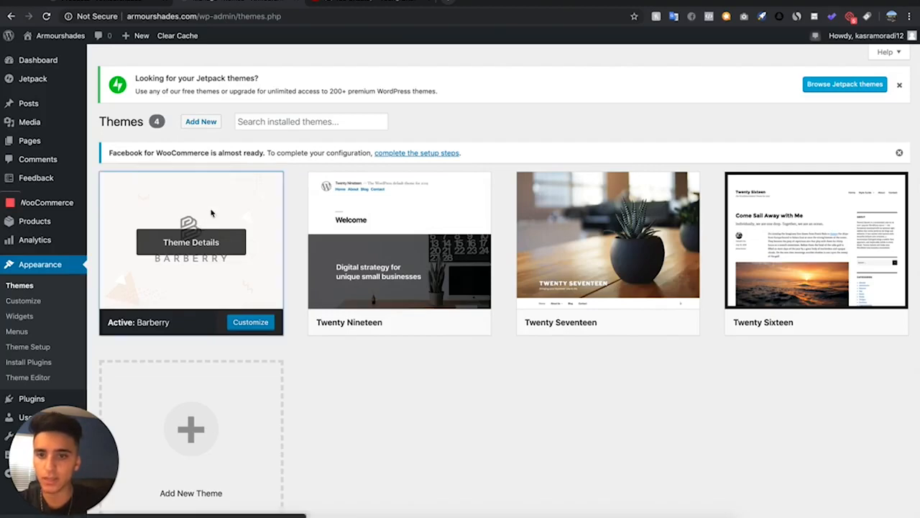
click(201, 229)
click(535, 498)
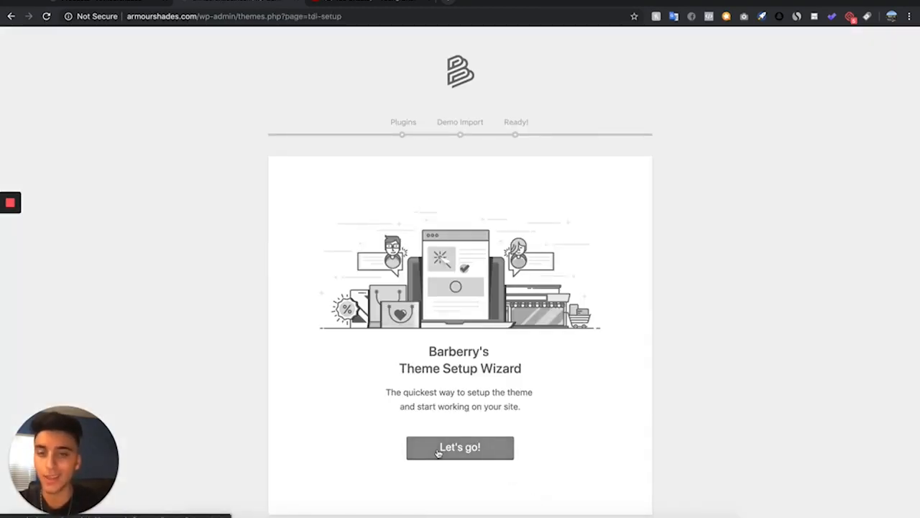
Start the setup wizard and install the listed theme plugins
click(437, 452)
scroll(356, 185, down, 10)
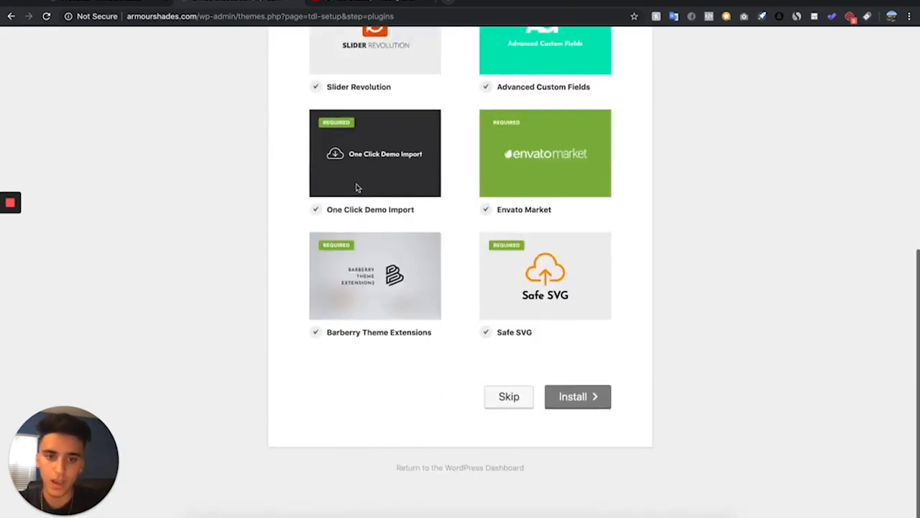
click(585, 401)
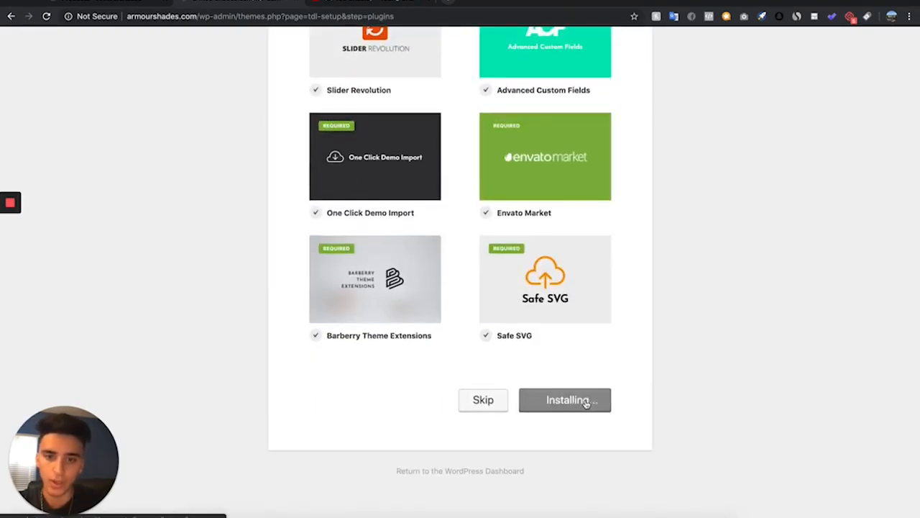
Install the Barberry demo content import
scroll(587, 433, down, 1)
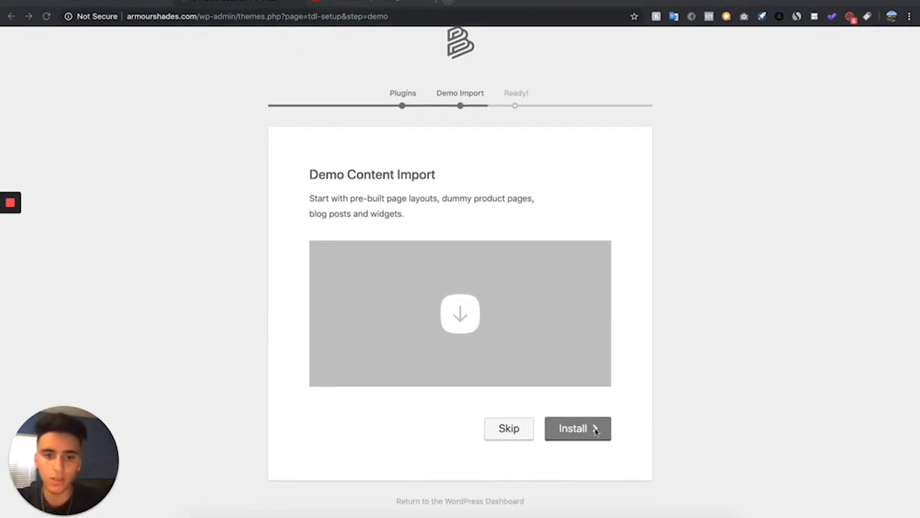
click(588, 430)
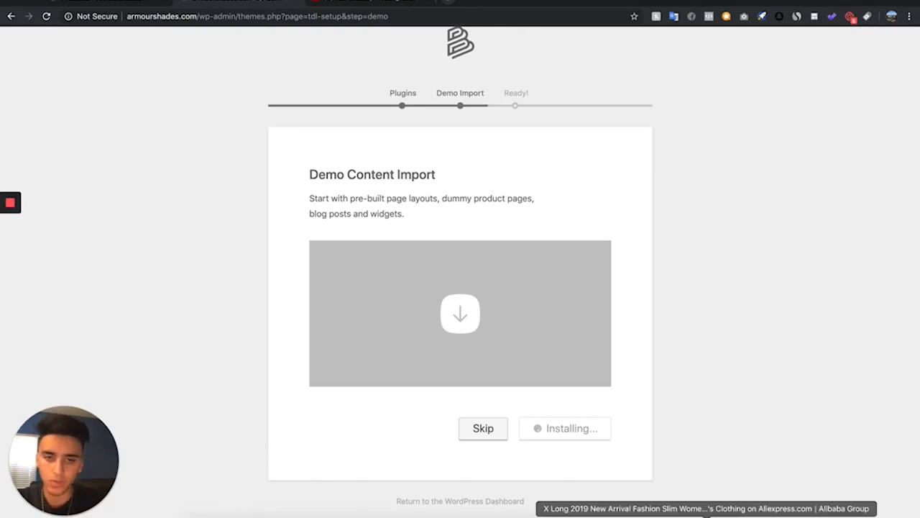
scroll(404, 358, down, 2)
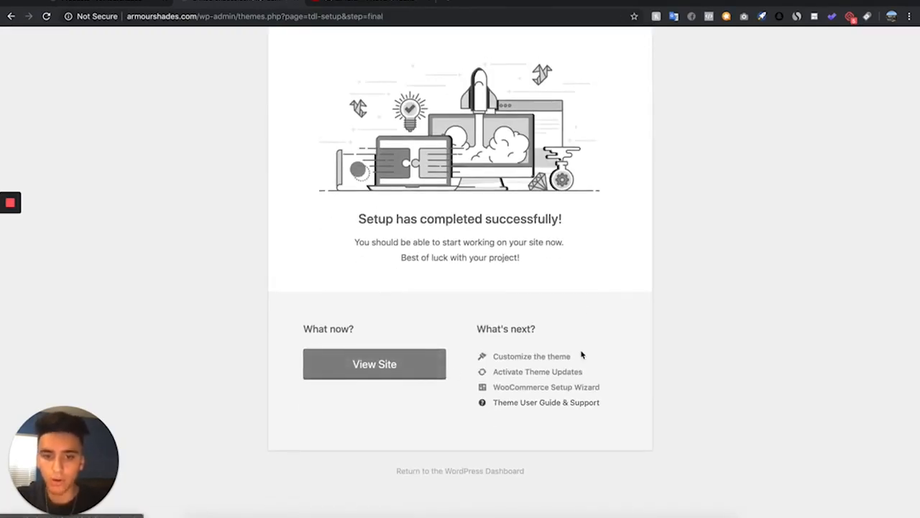
Return to the dashboard and open the Home – Classic eCommerce page from the pages list
click(443, 474)
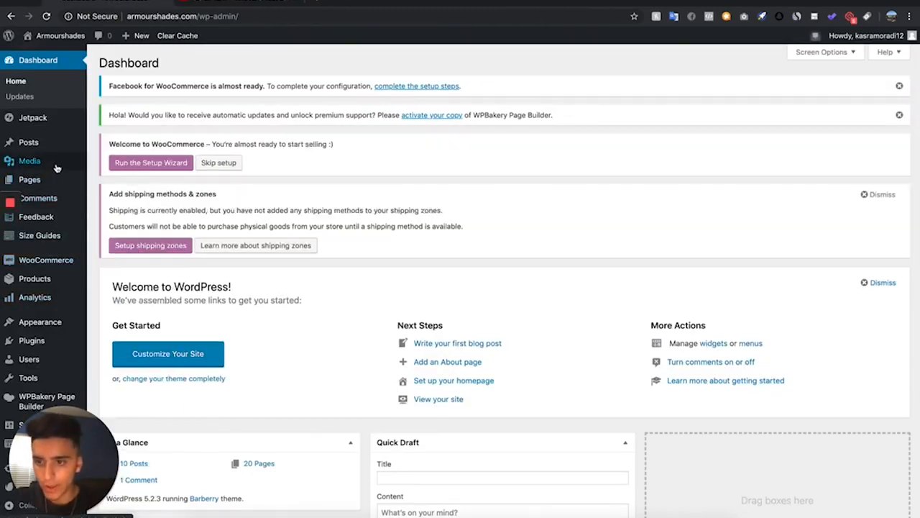
mouse_move(54, 170)
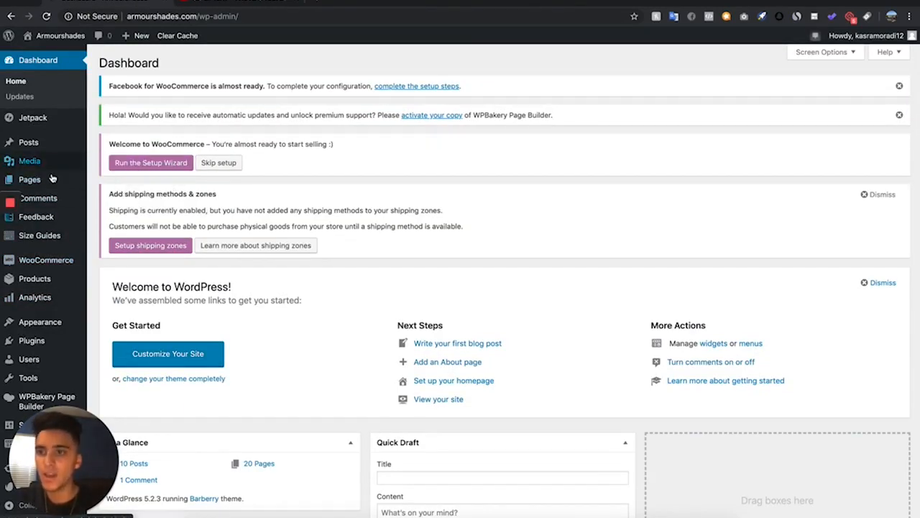
mouse_move(68, 186)
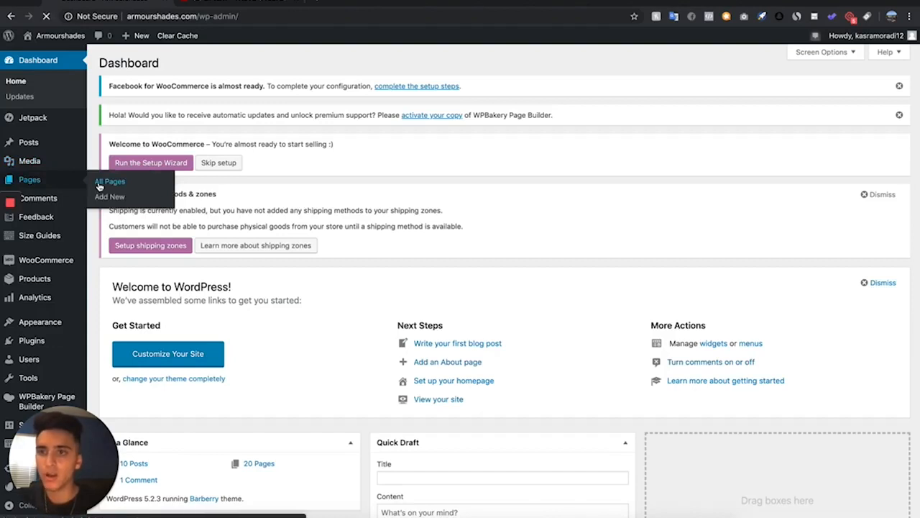
click(99, 184)
scroll(214, 319, down, 4)
scroll(214, 318, down, 3)
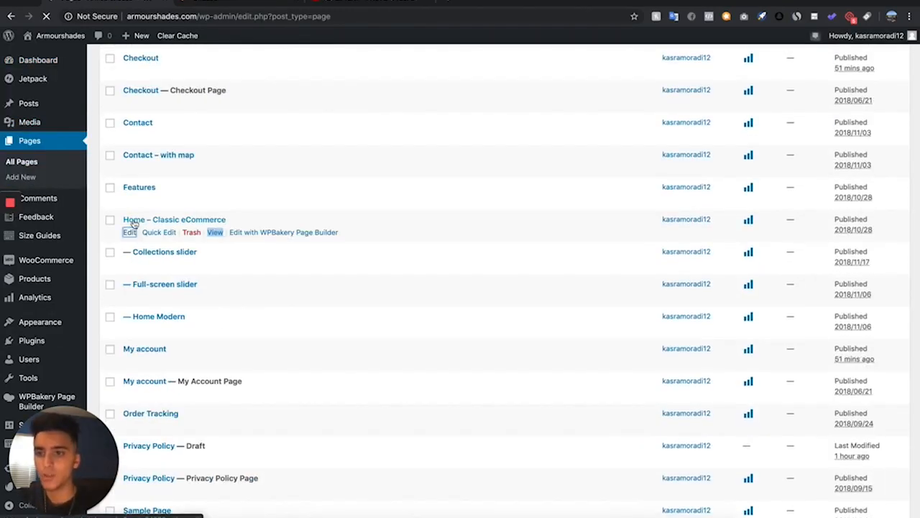
click(130, 231)
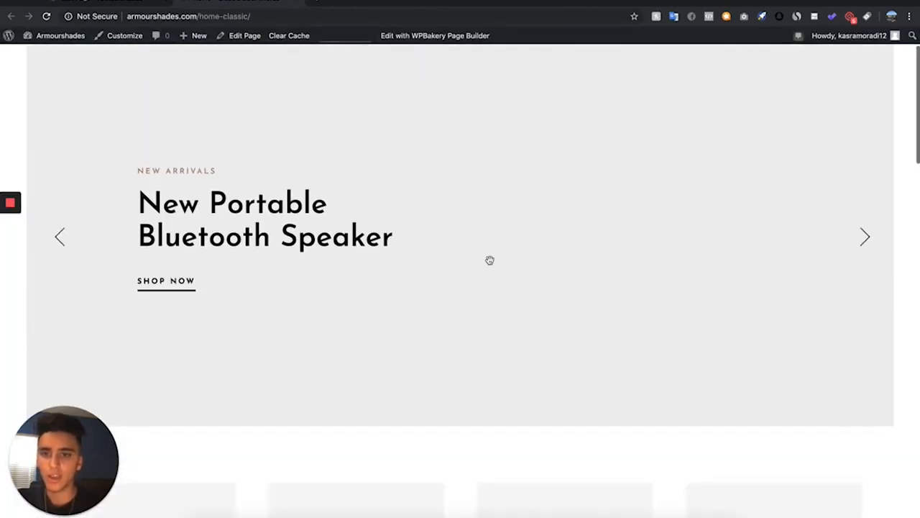
Browse the Home – Classic eCommerce page on the storefront
scroll(490, 261, down, 10)
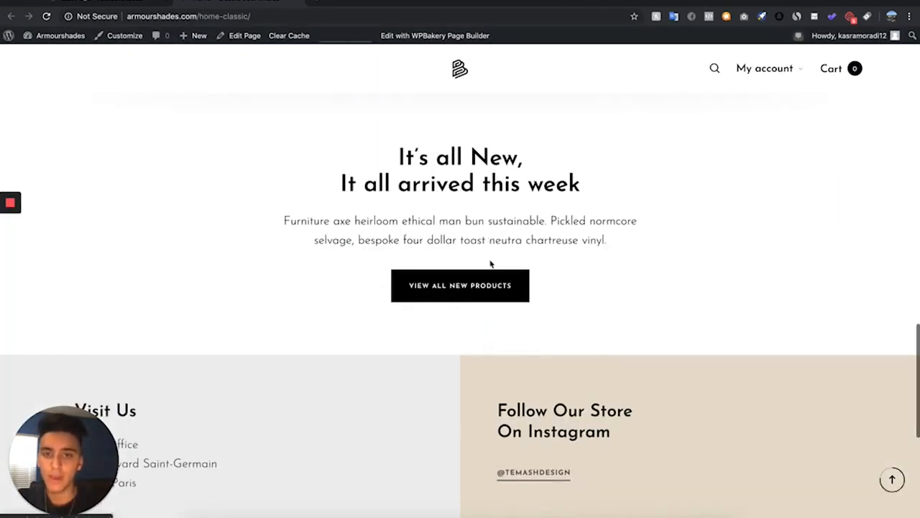
scroll(490, 264, up, 5)
scroll(489, 263, down, 10)
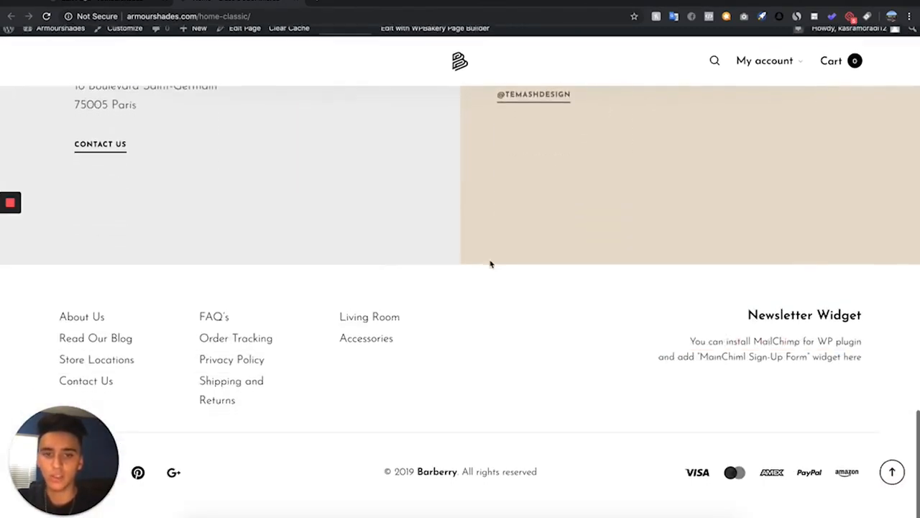
scroll(491, 265, up, 20)
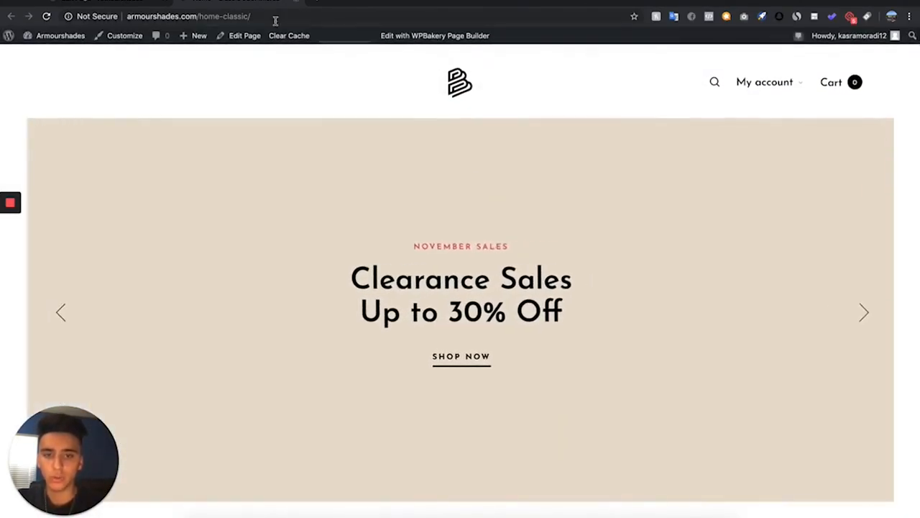
Review the Home – Classic eCommerce page layout in the WPBakery Page Builder editor
click(133, 3)
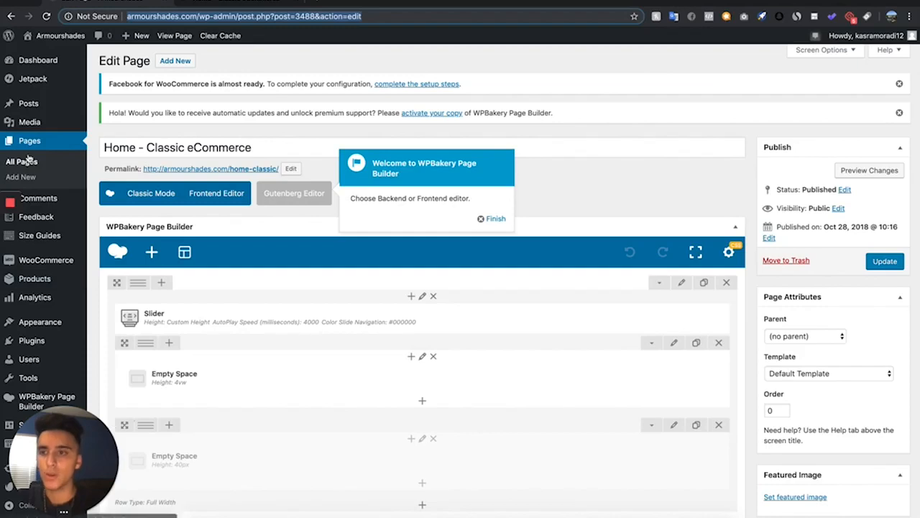
scroll(237, 284, down, 10)
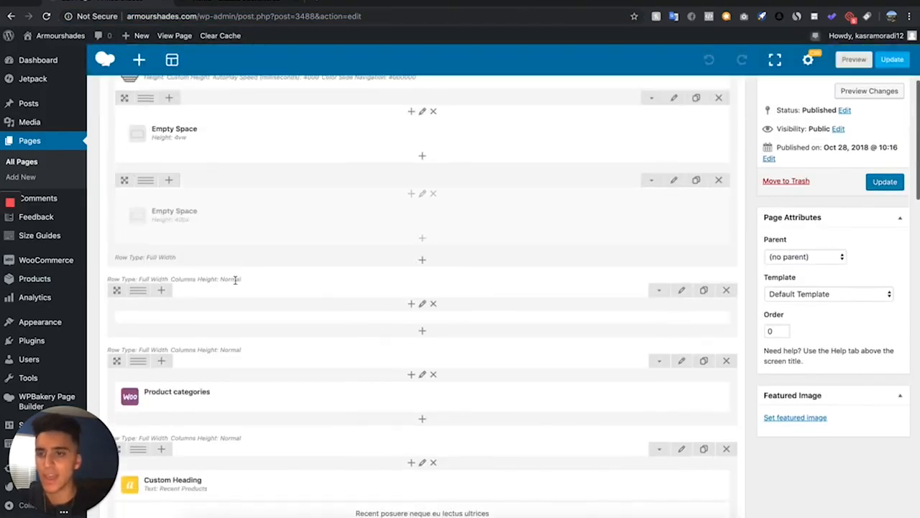
scroll(237, 283, down, 15)
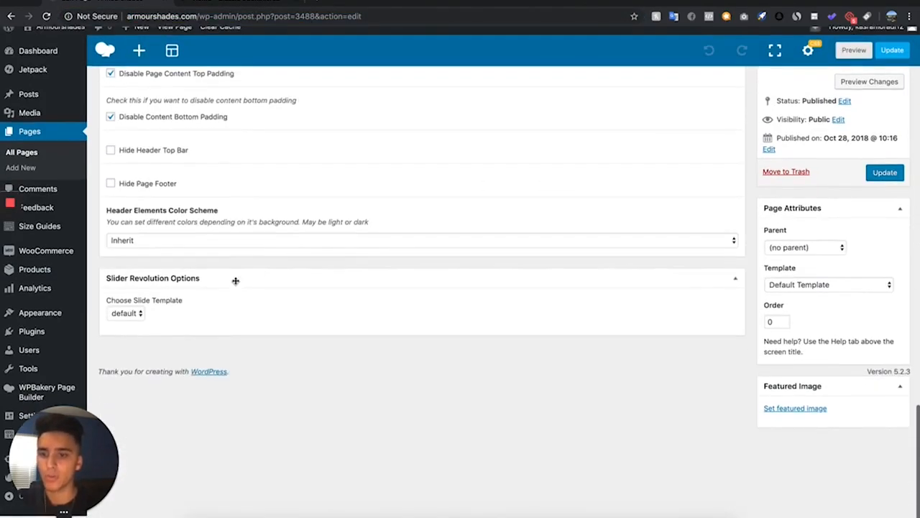
scroll(237, 284, up, 20)
scroll(236, 285, up, 3)
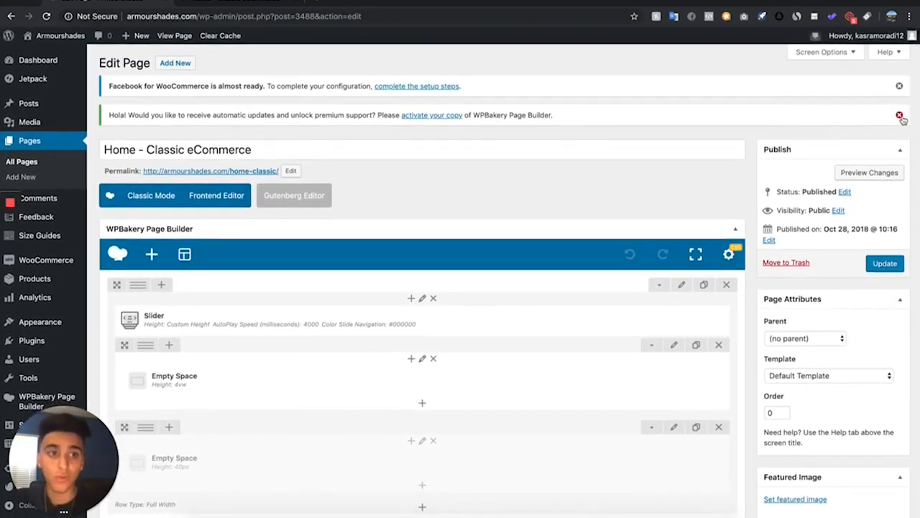
Dismiss the two admin notices at the top of the page editor
click(901, 116)
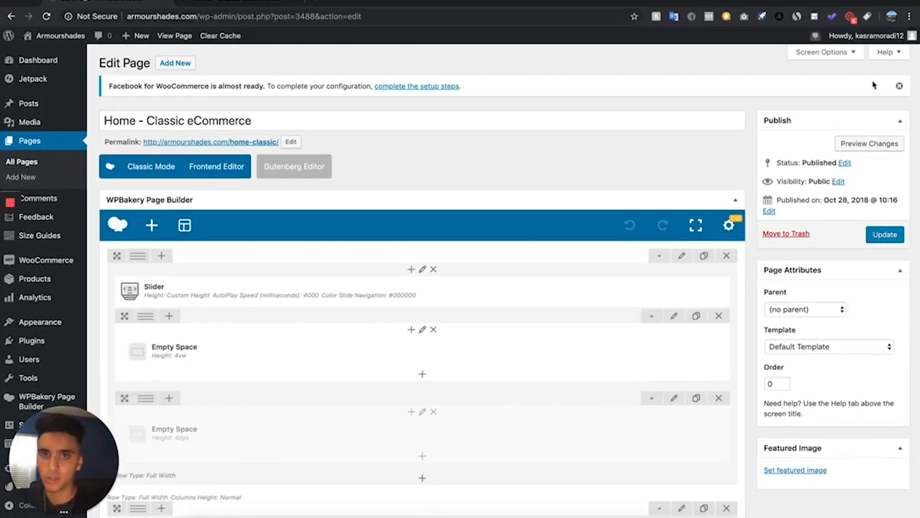
click(900, 86)
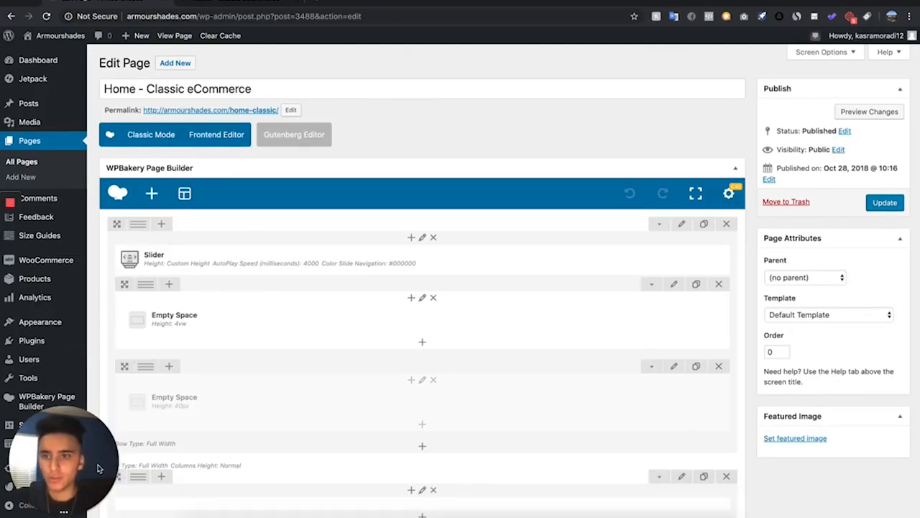
scroll(40, 323, down, 3)
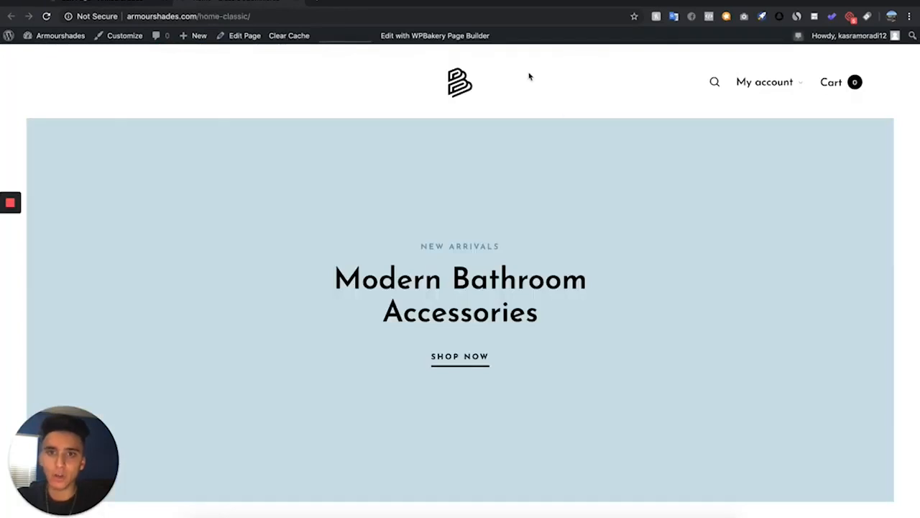
Open the theme Customizer from the Appearance section in a new tab
click(429, 36)
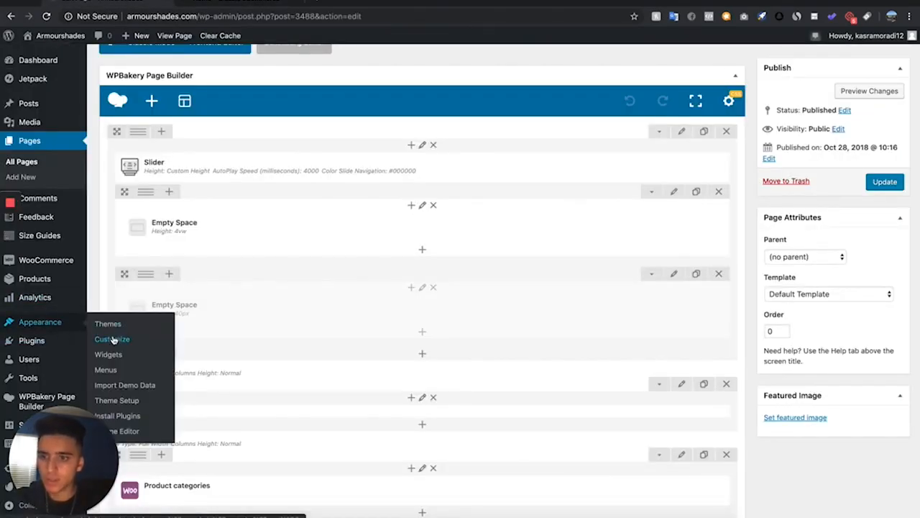
right_click(113, 339)
click(133, 344)
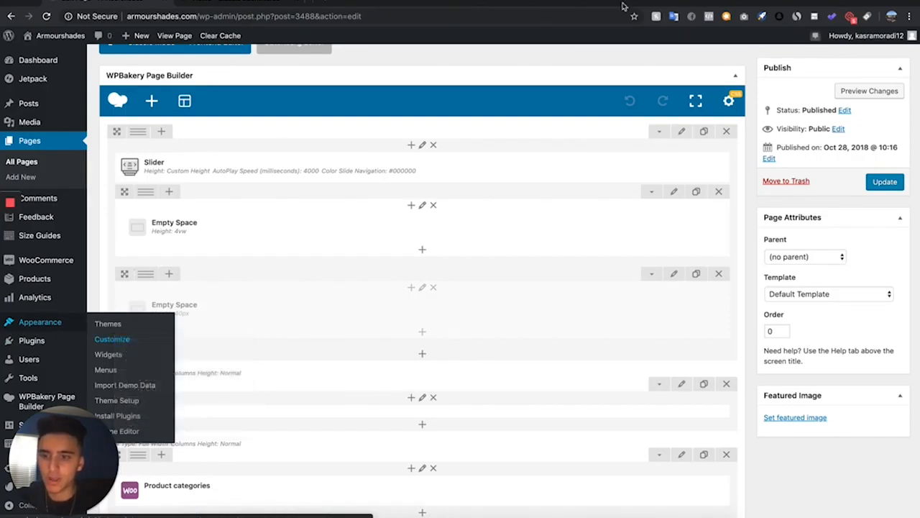
click(363, 6)
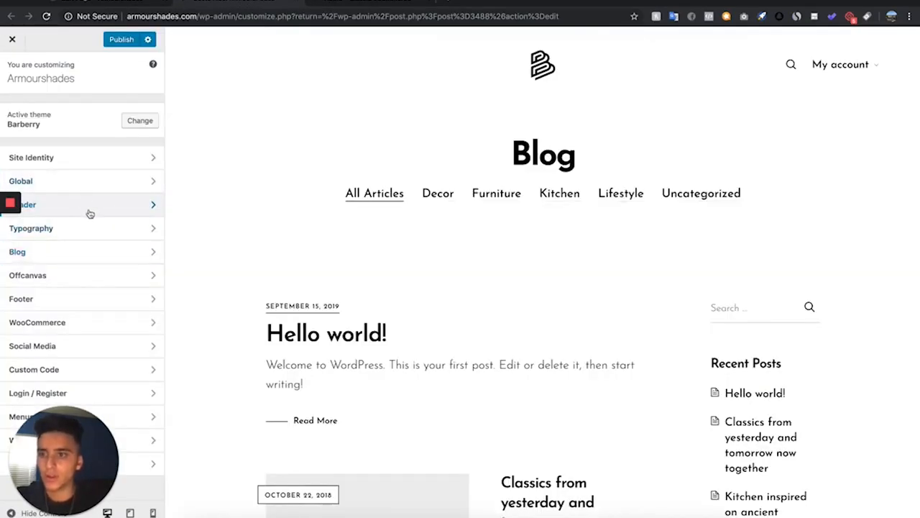
In the Header's Logo settings, replace the main logo with the ARMRSHADES image
click(90, 208)
click(91, 159)
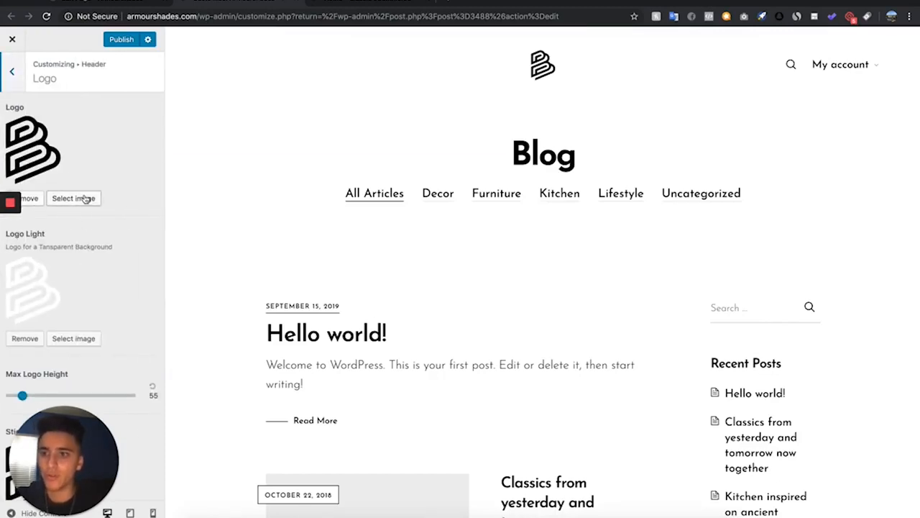
click(73, 198)
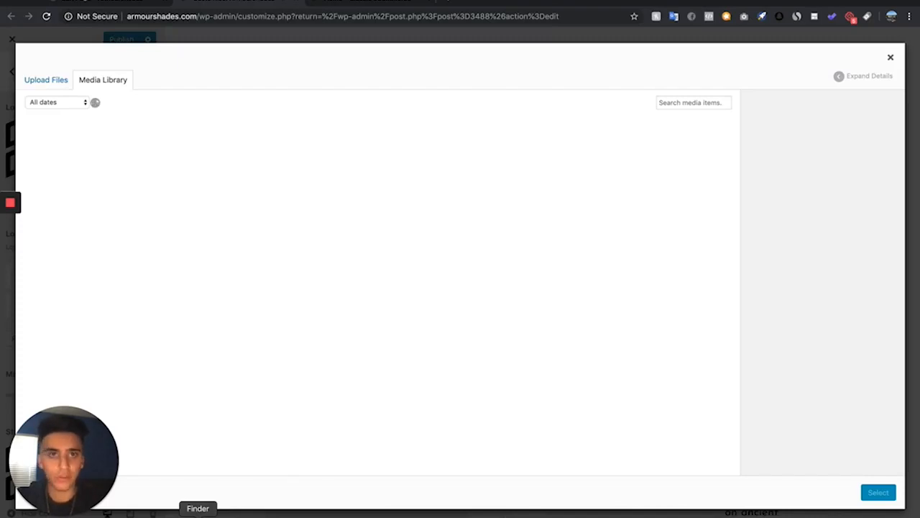
key(Escape)
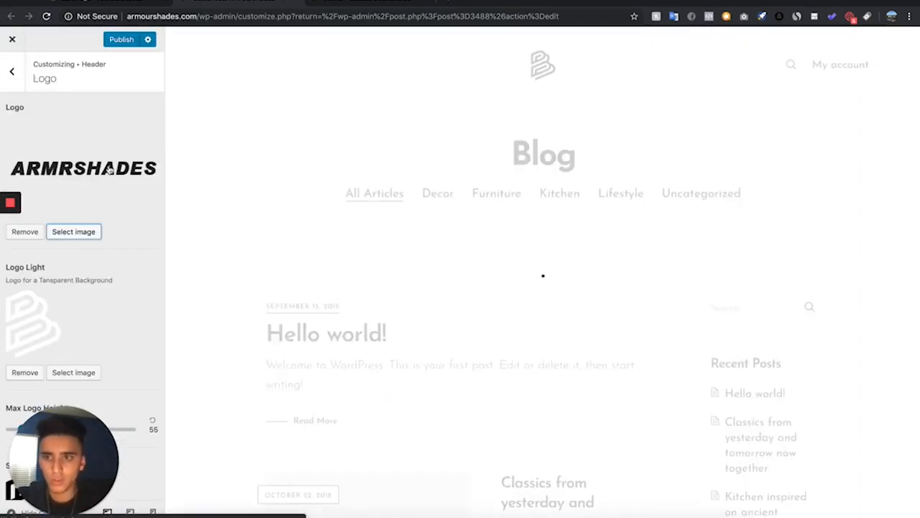
Set the Logo Light image to the uploaded ARMR SHADES WHITE.png
scroll(82, 263, down, 2)
scroll(72, 308, down, 1)
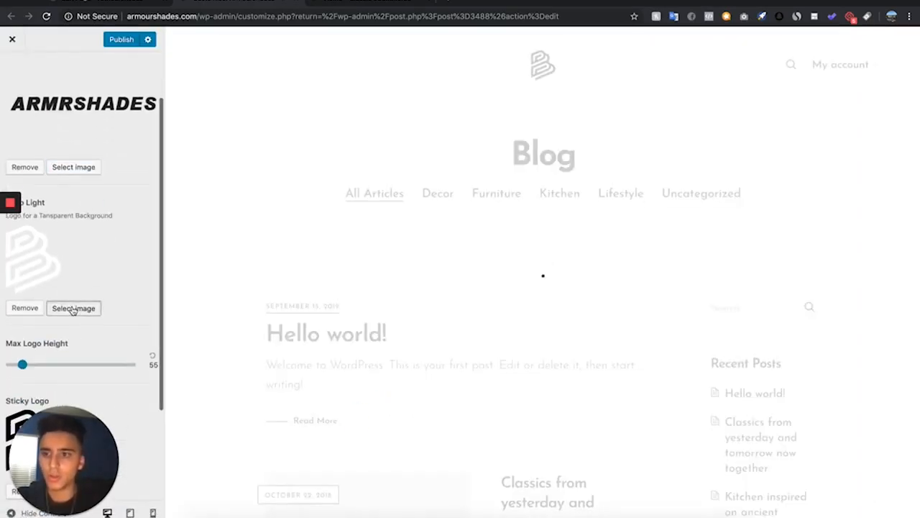
click(72, 309)
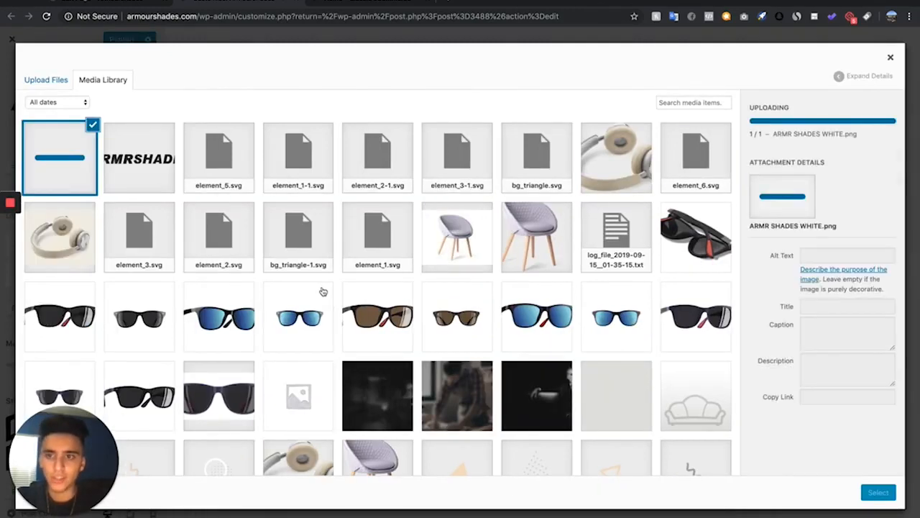
click(879, 492)
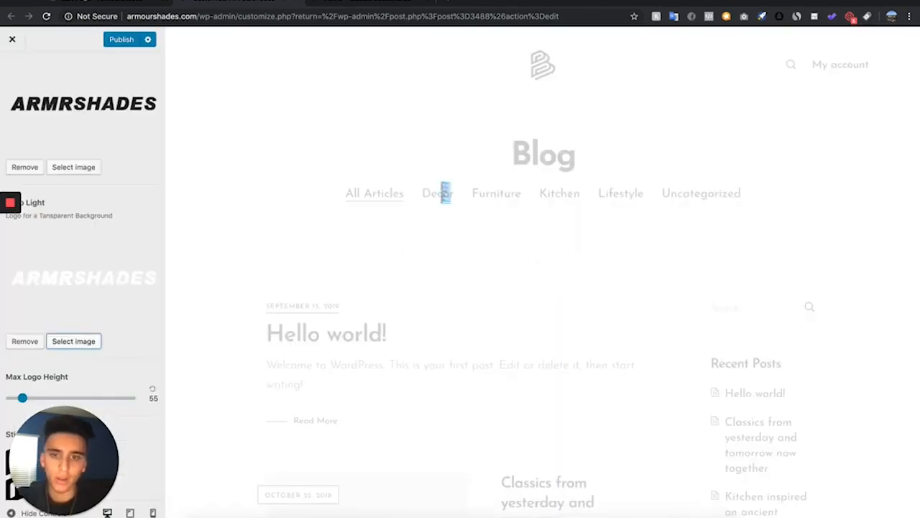
Set the Sticky Logo to the ARMRSHADES image from the media library
scroll(69, 368, down, 5)
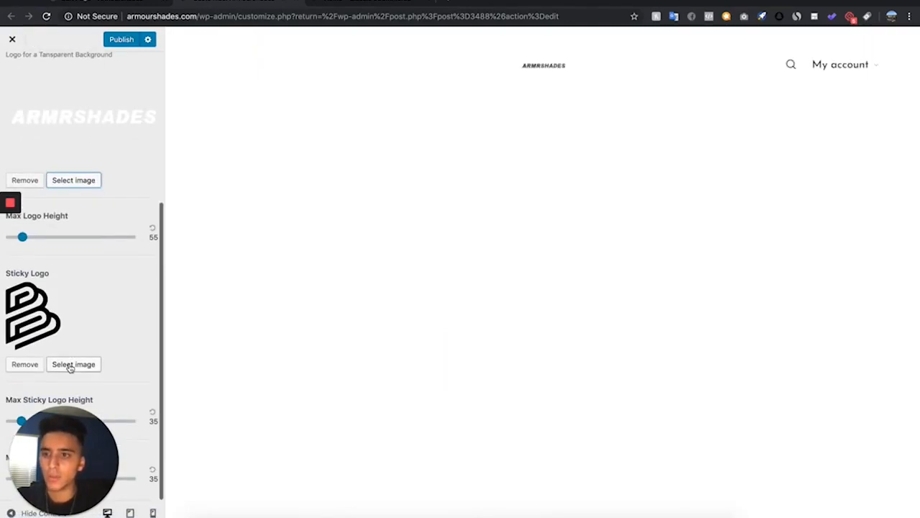
click(70, 367)
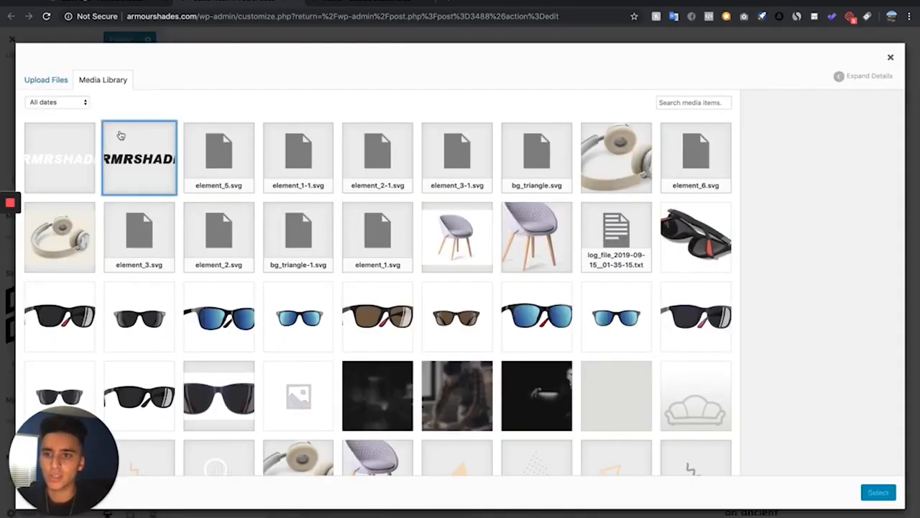
click(121, 136)
click(891, 496)
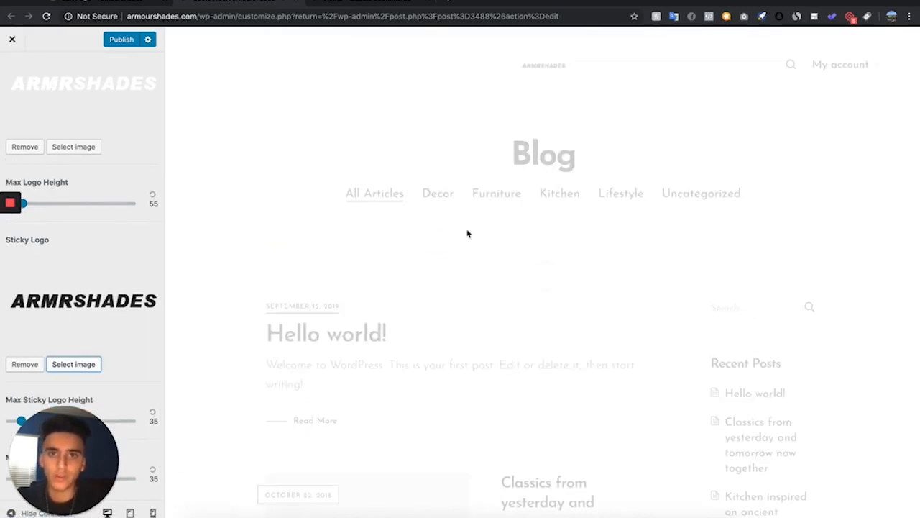
Increase the maximum logo height to about 107 and publish the Customizer changes
scroll(36, 299, up, 3)
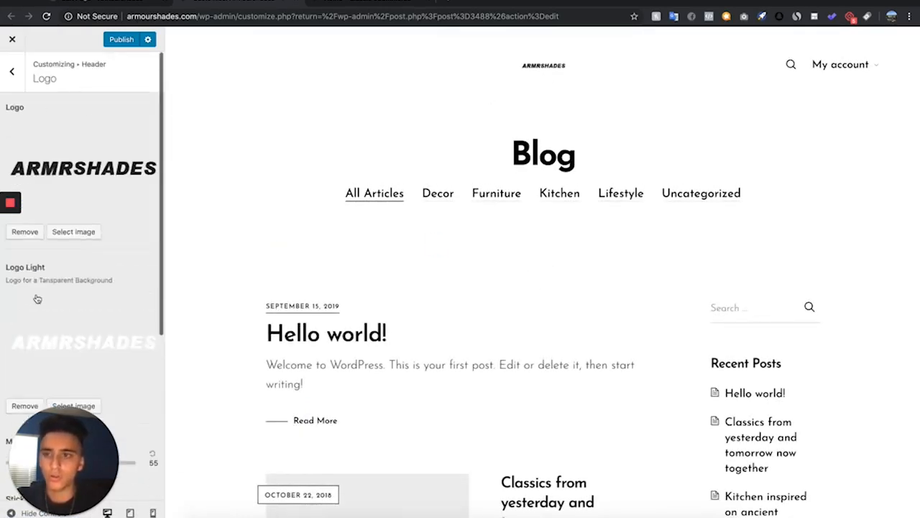
scroll(36, 299, down, 3)
mouse_move(23, 297)
mouse_down()
mouse_move(51, 301)
mouse_move(38, 297)
mouse_up()
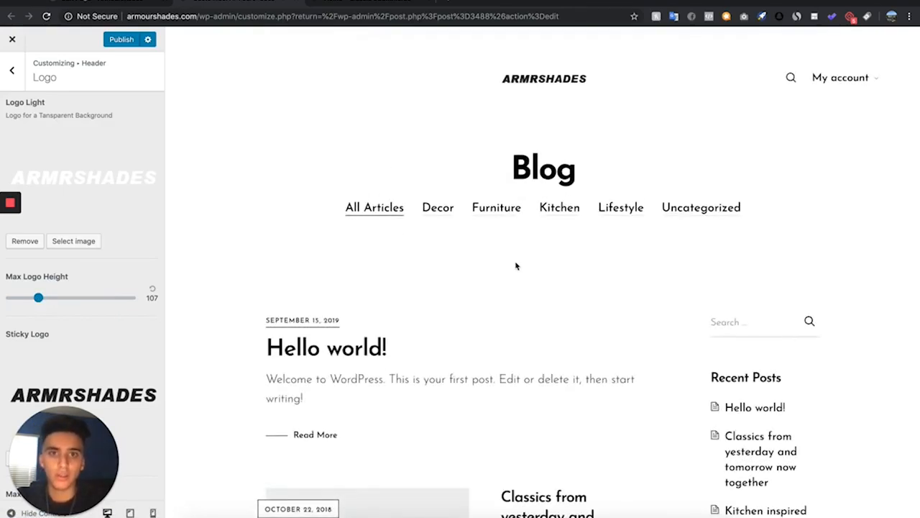
scroll(118, 223, up, 3)
click(122, 39)
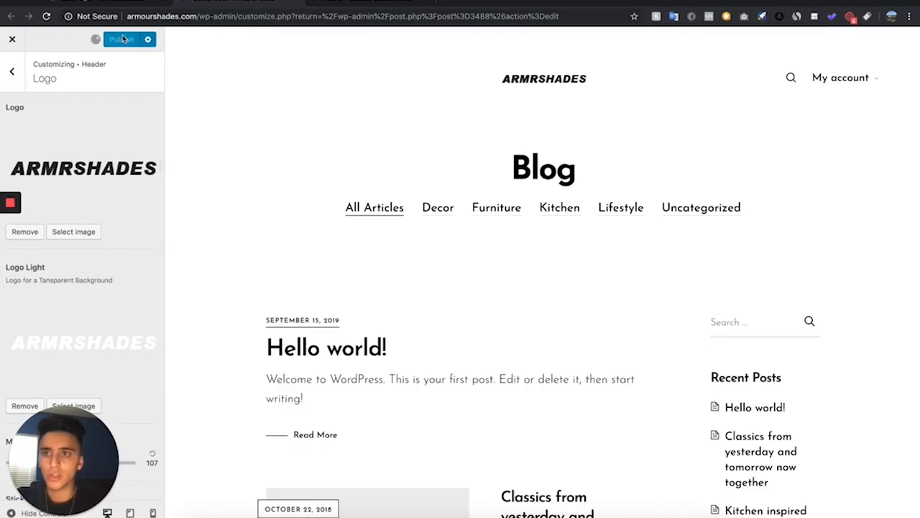
Reload the storefront homepage to check the new header, then return to the Customizer's main menu
click(370, 2)
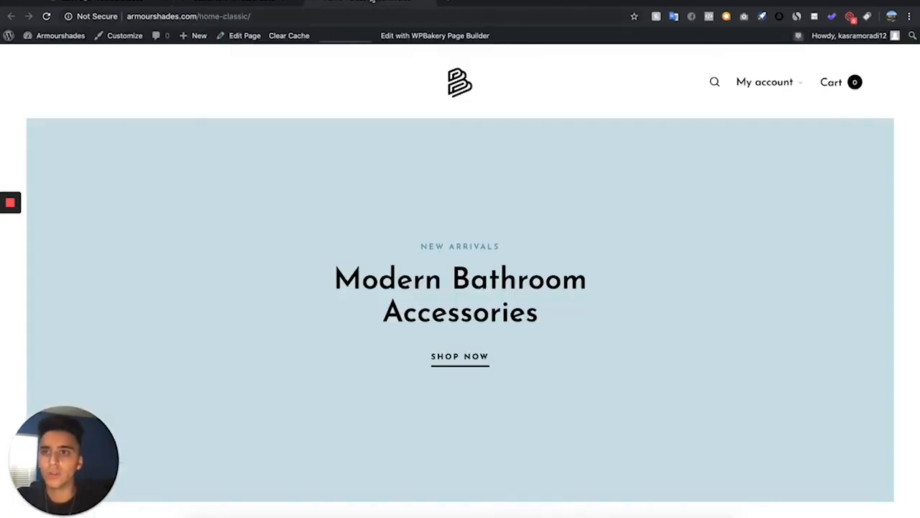
click(46, 16)
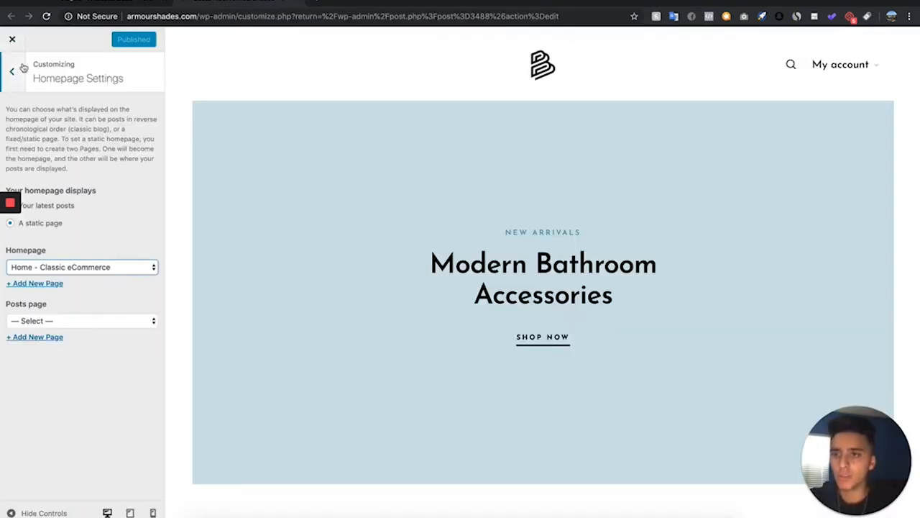
click(12, 70)
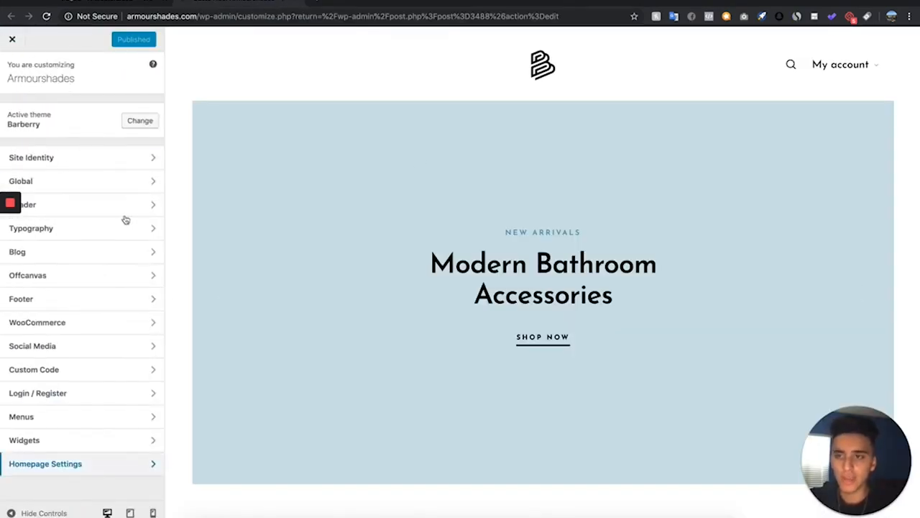
In Site Identity, replace the tagline with the pasted text 'Premium Handcrafted Sunglasses for Me…'
click(95, 166)
drag(112, 154, 2, 86)
key(BackSpace)
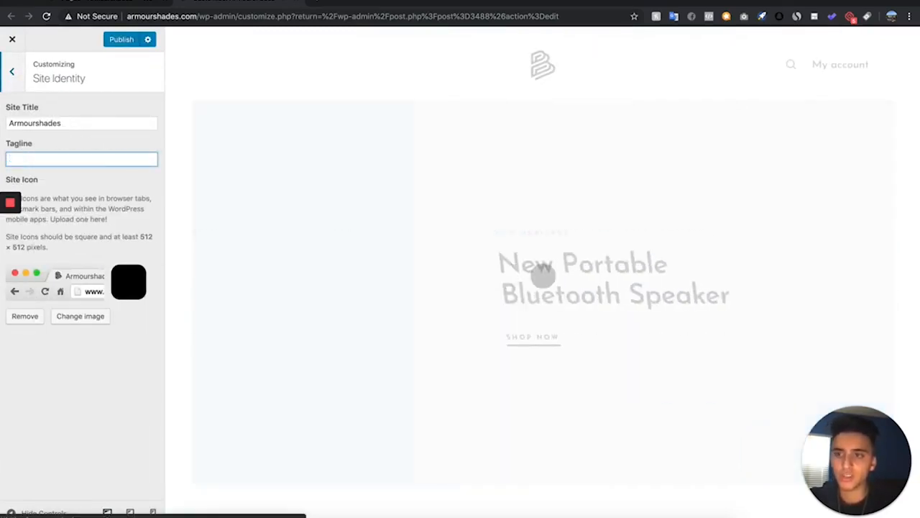
text(Premium Handcrafted Sunglasses for Men)
Rename the site title to ARMR Shades
click(38, 123)
key(Delete)
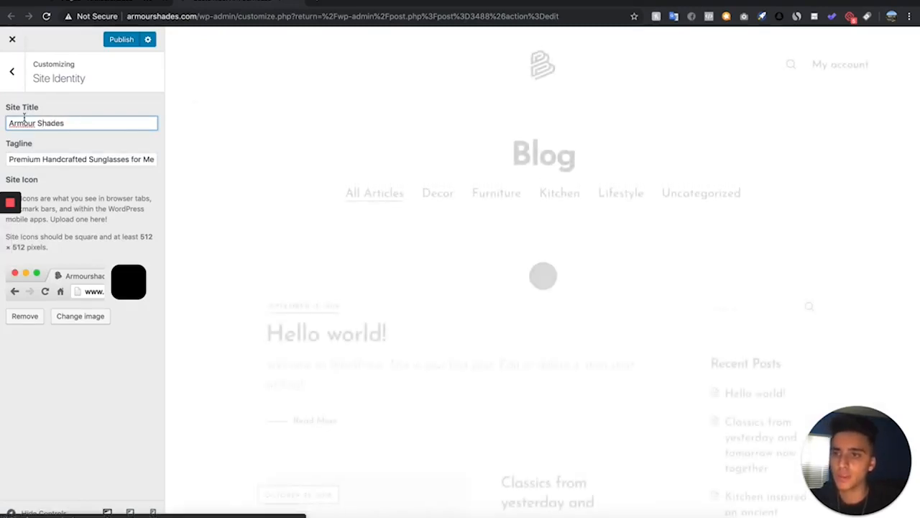
key(BackSpace)
key(BackSpace)
key(BackSpace)
key(BackSpace)
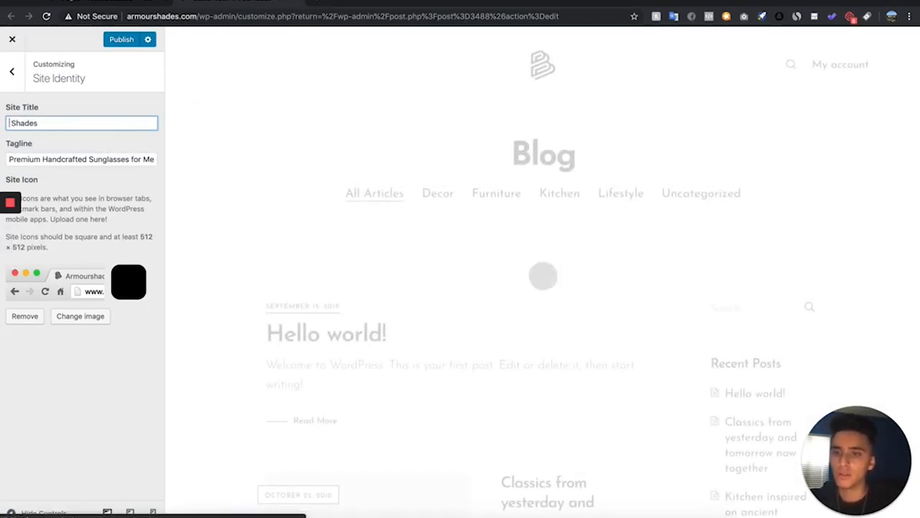
text(ARMR)
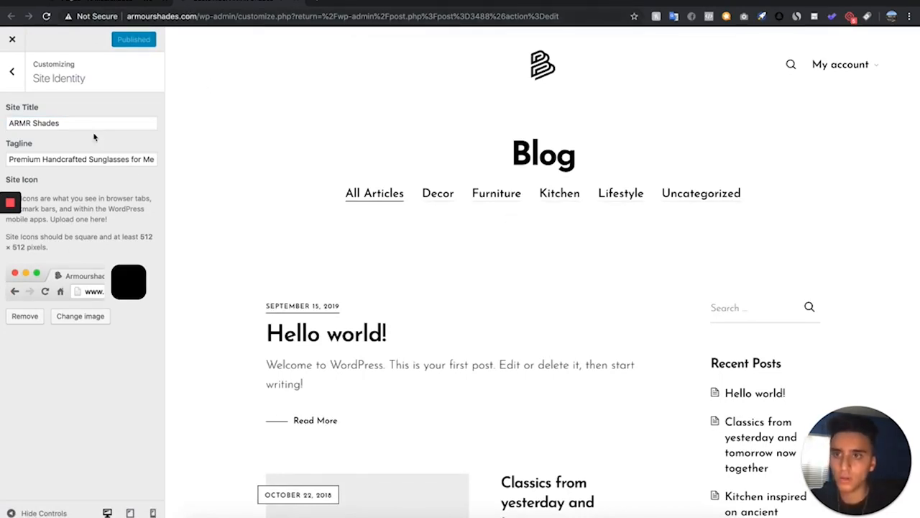
click(80, 316)
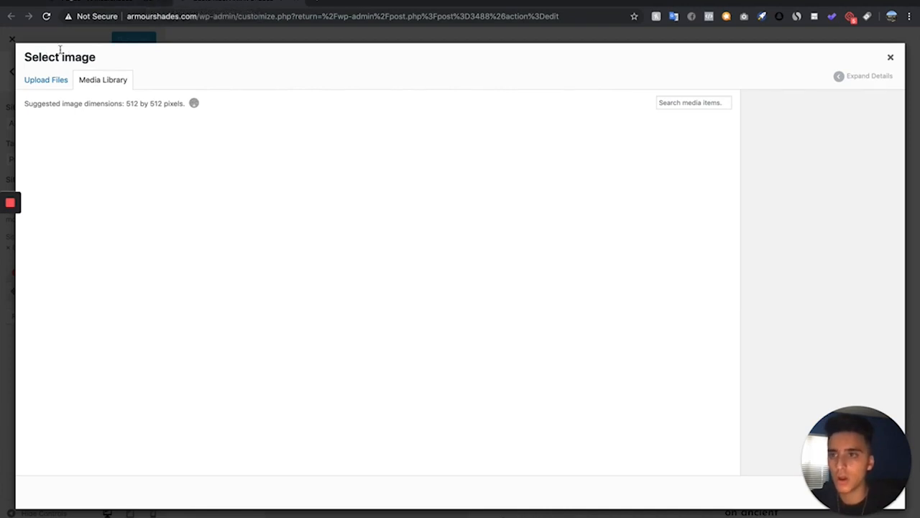
click(892, 57)
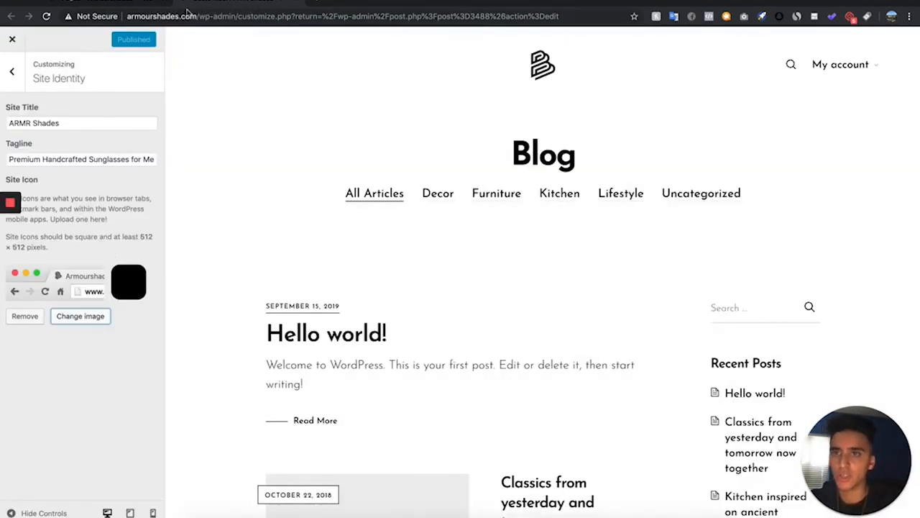
click(87, 317)
click(141, 172)
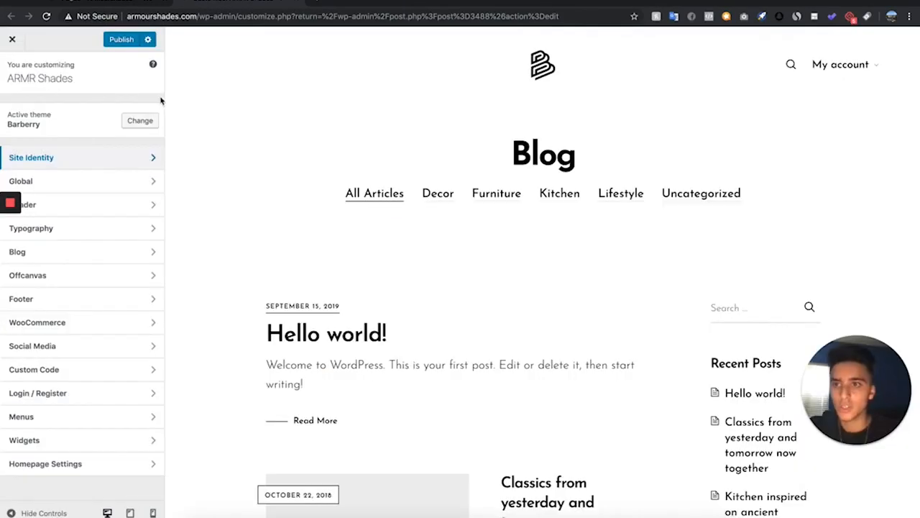
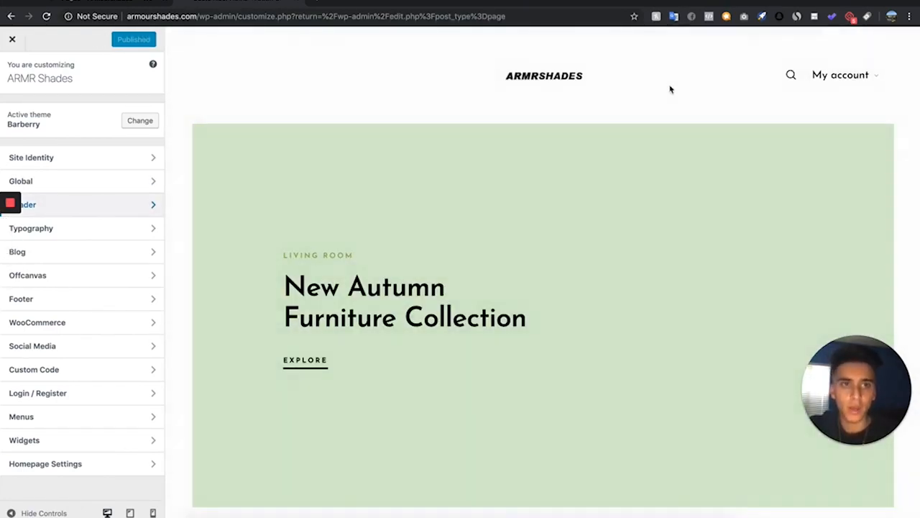
Turn off the My Account element in the header elements and publish the change
click(115, 206)
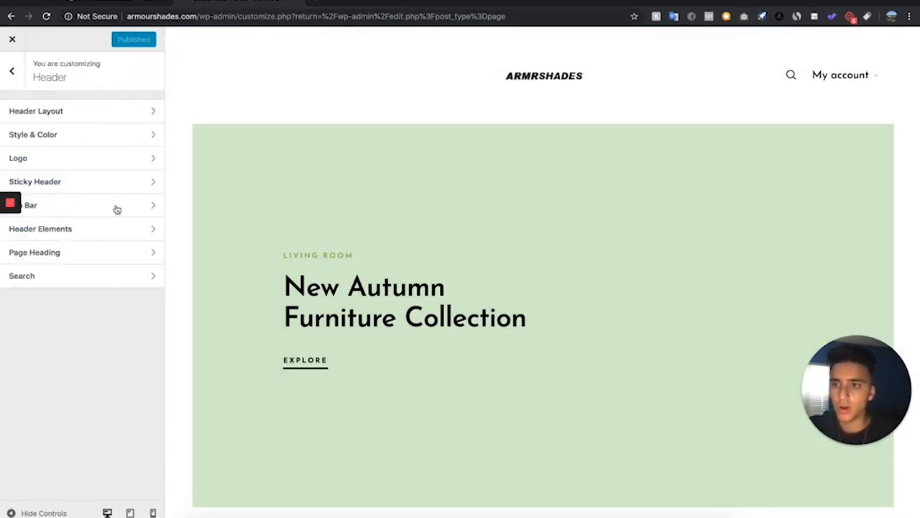
click(107, 232)
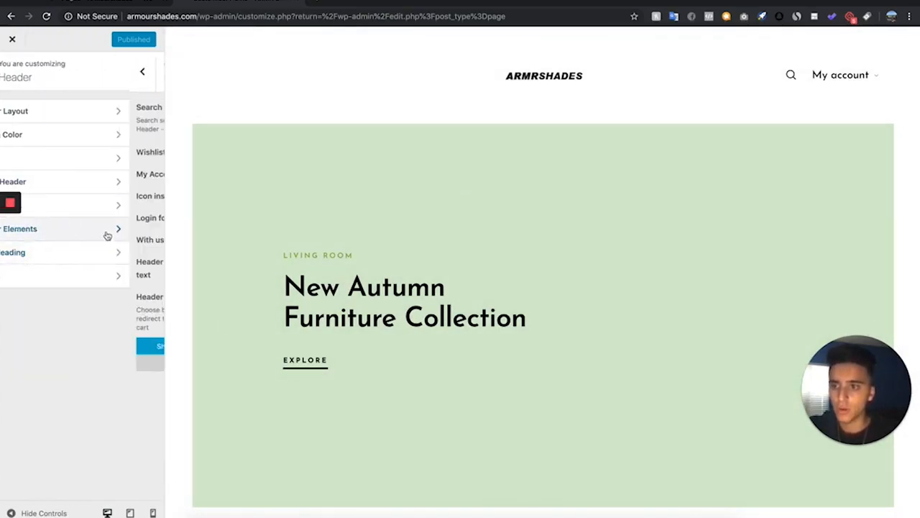
click(142, 173)
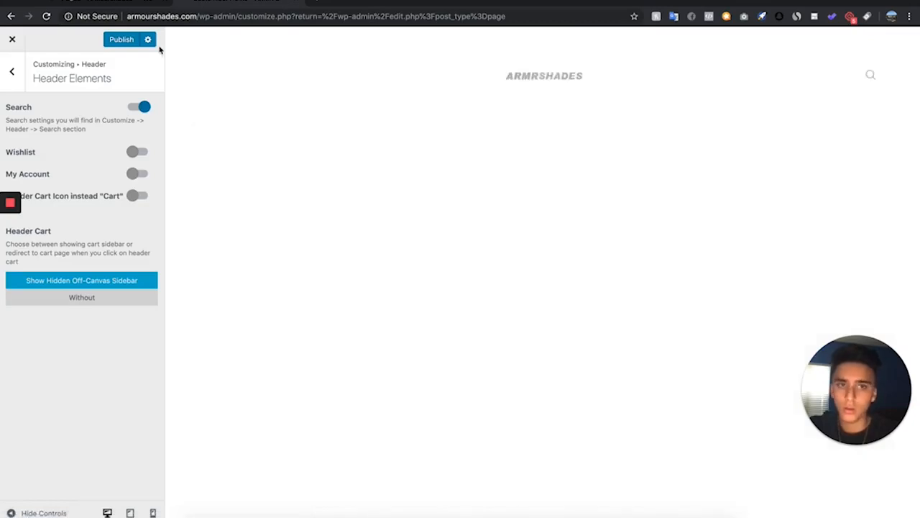
click(112, 40)
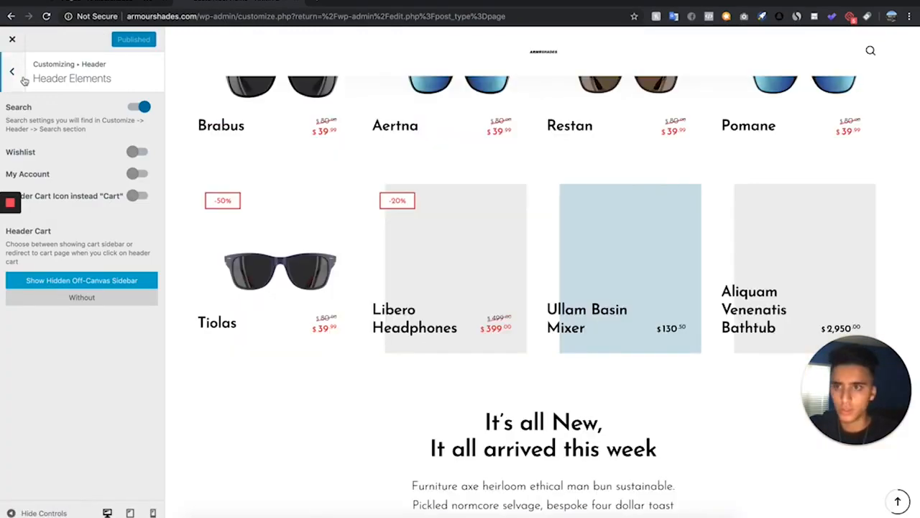
In the WooCommerce shop catalog settings, switch the product grid layout to Layout 1
click(14, 74)
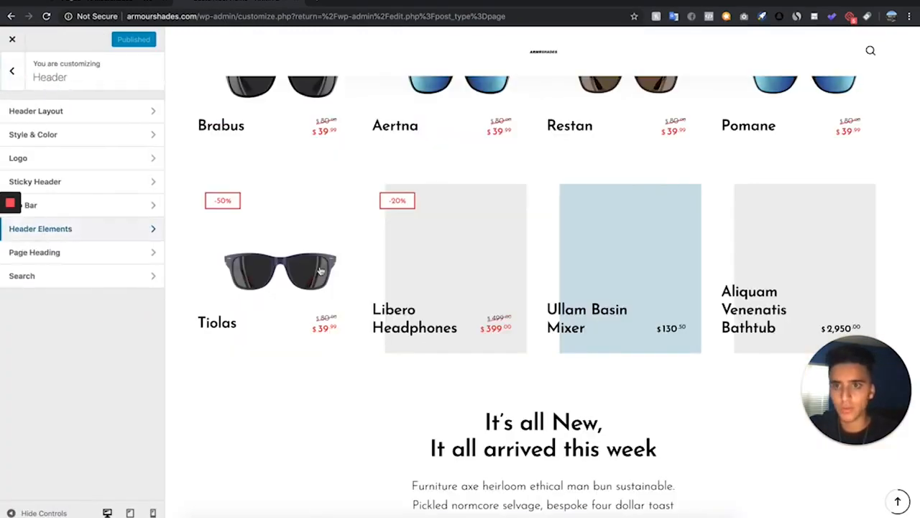
scroll(371, 302, up, 2)
scroll(379, 272, up, 1)
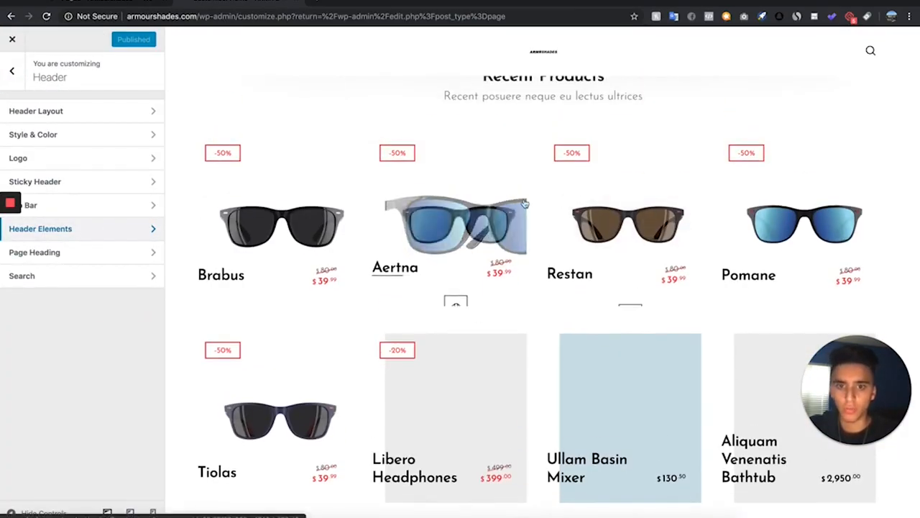
click(13, 72)
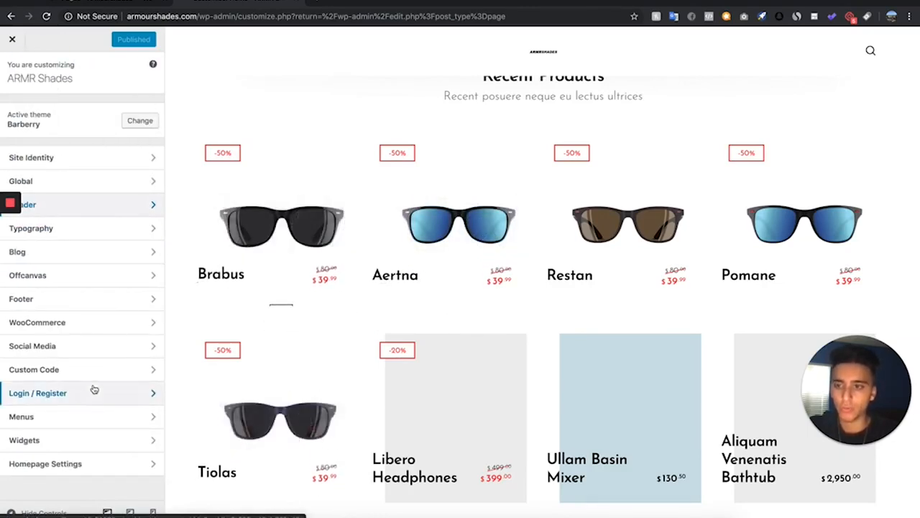
click(86, 323)
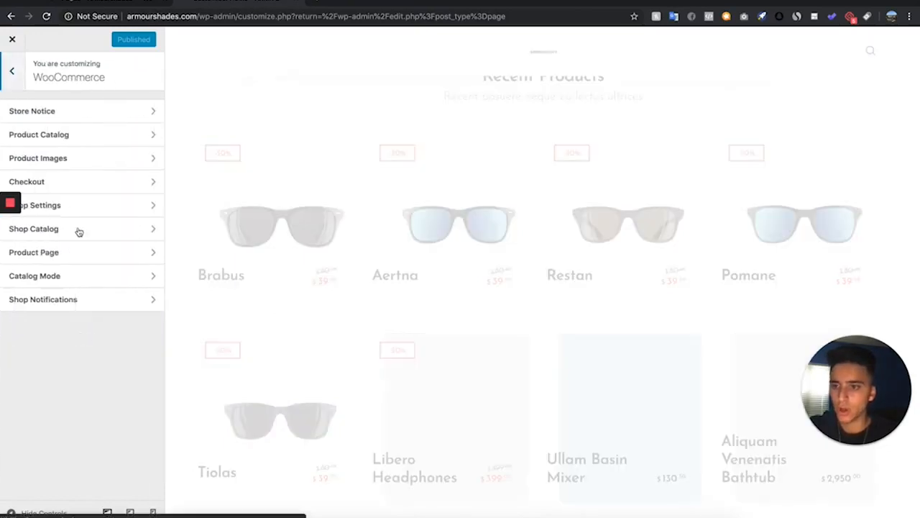
click(125, 230)
scroll(126, 232, down, 10)
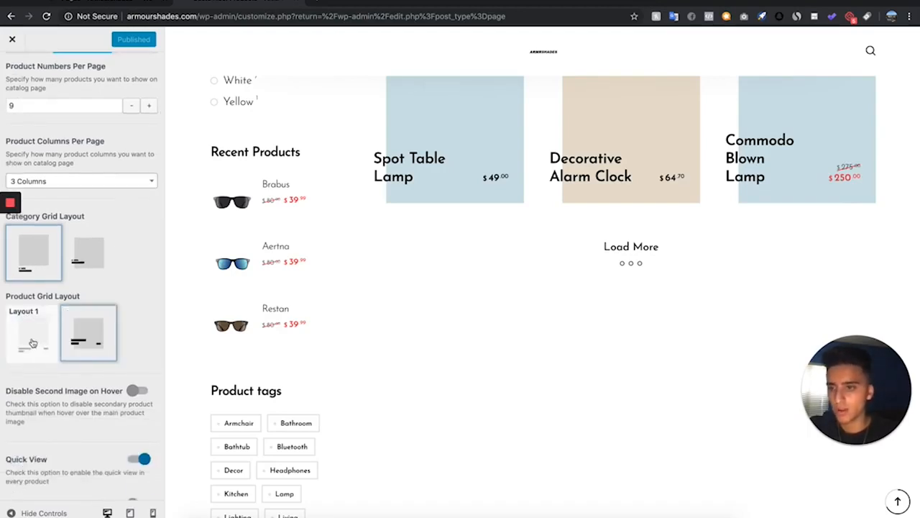
click(34, 332)
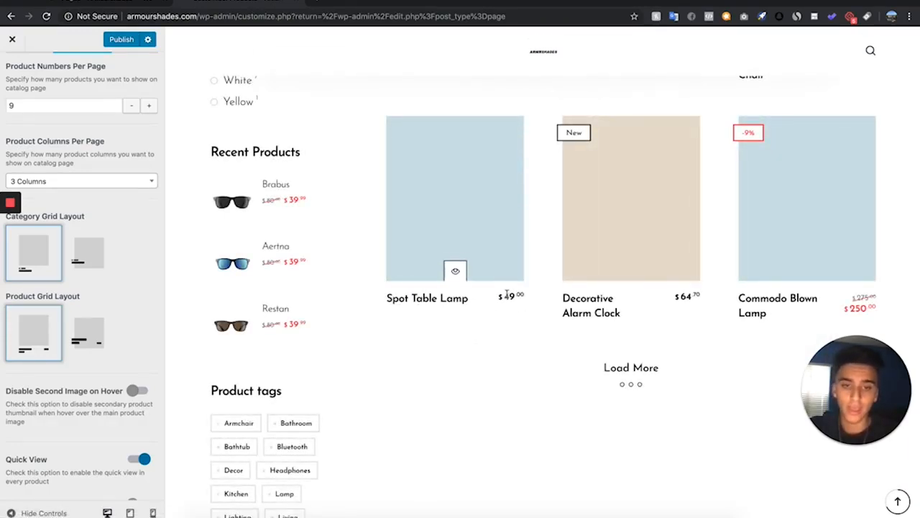
Disable Quick View and the shop sidebar in the shop catalog settings
scroll(483, 303, up, 10)
scroll(483, 303, down, 3)
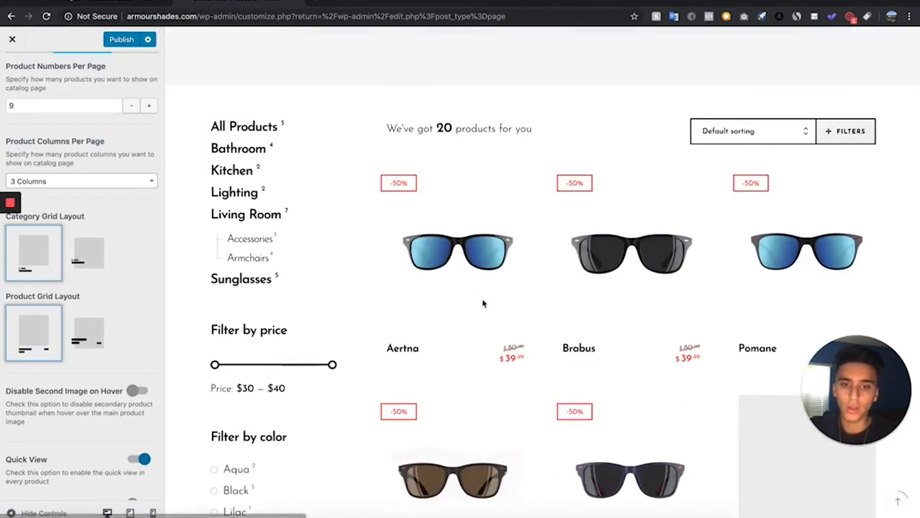
scroll(30, 341, down, 1)
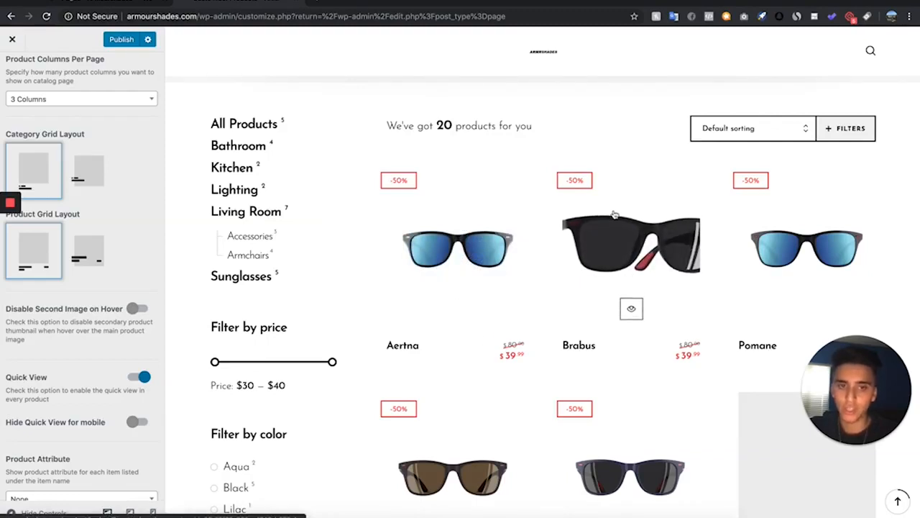
click(141, 376)
scroll(129, 360, up, 8)
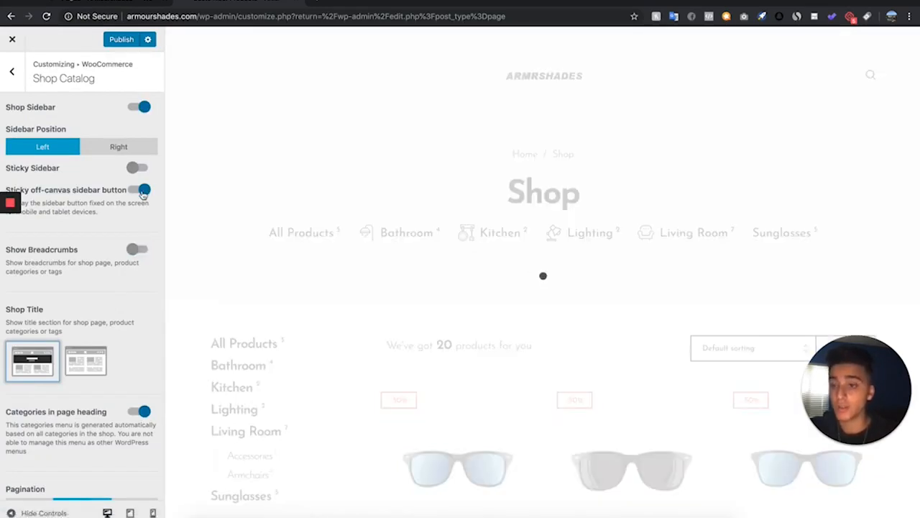
click(139, 106)
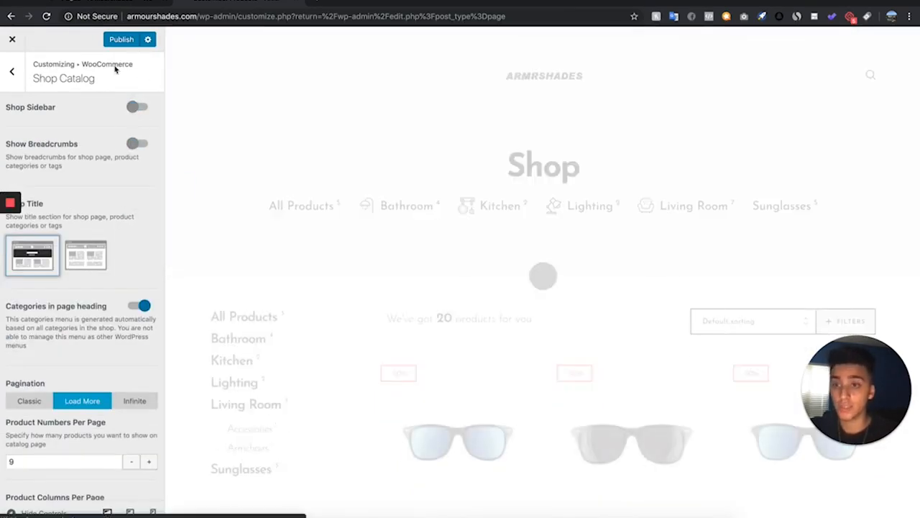
Turn off categories in the page heading and disable the shop title section
scroll(141, 279, down, 1)
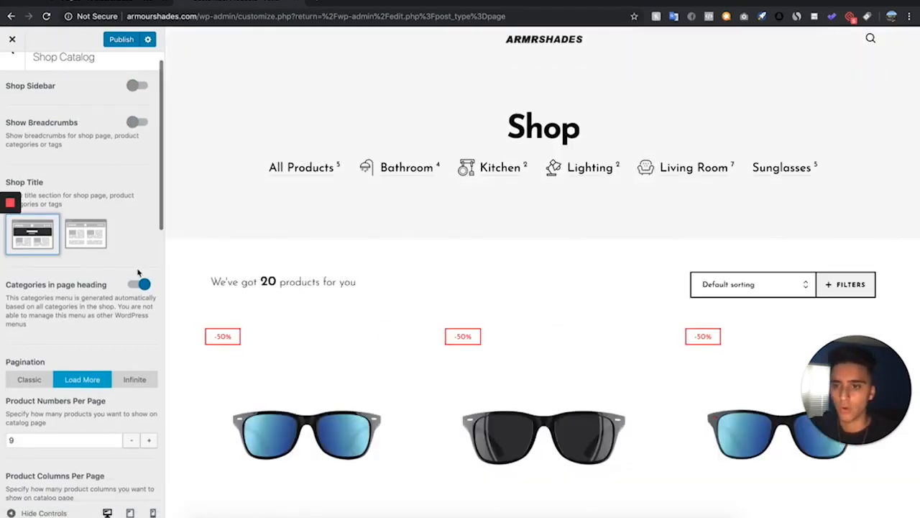
click(138, 287)
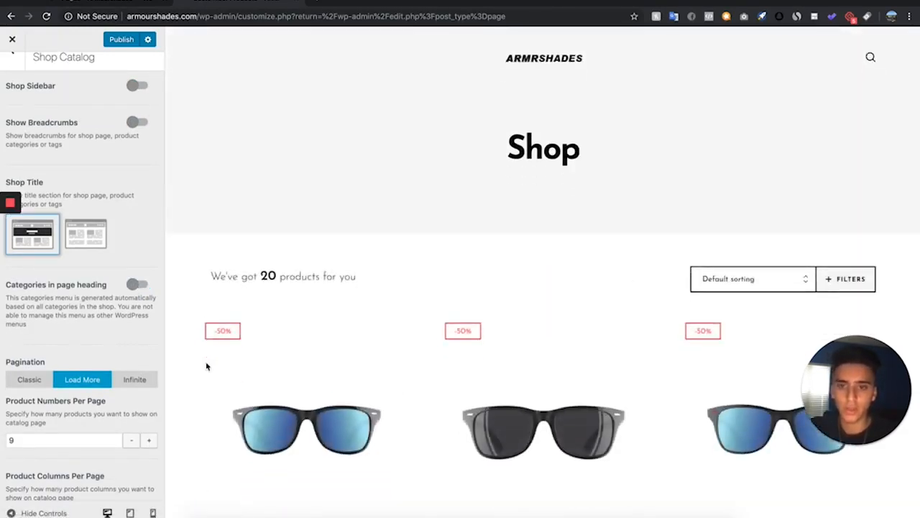
scroll(1, 358, down, 2)
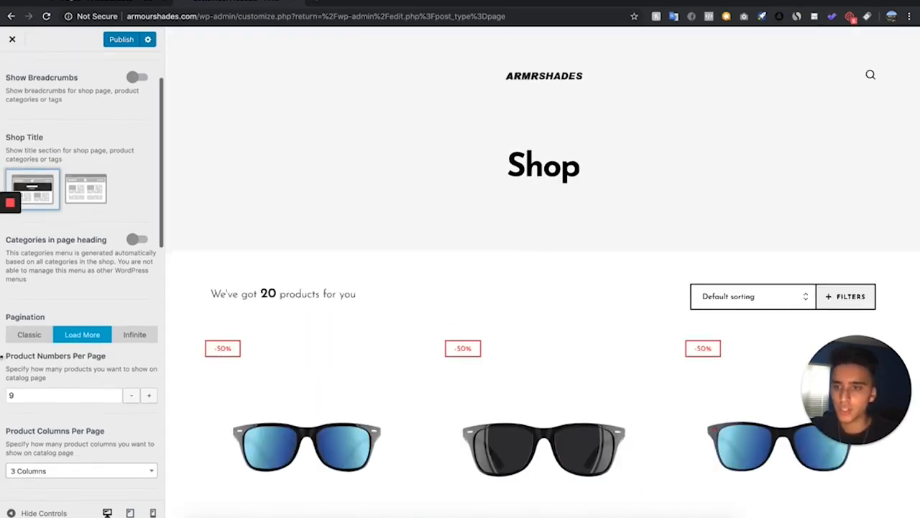
scroll(76, 196, up, 3)
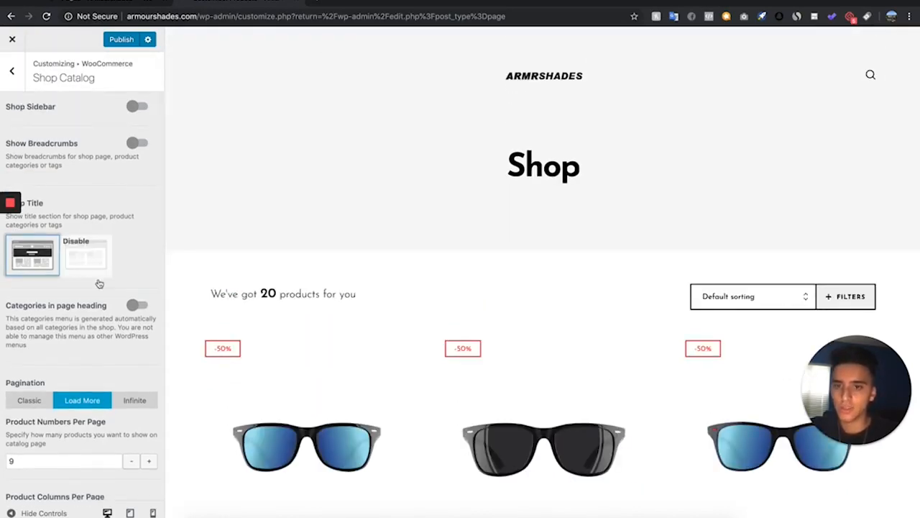
click(90, 257)
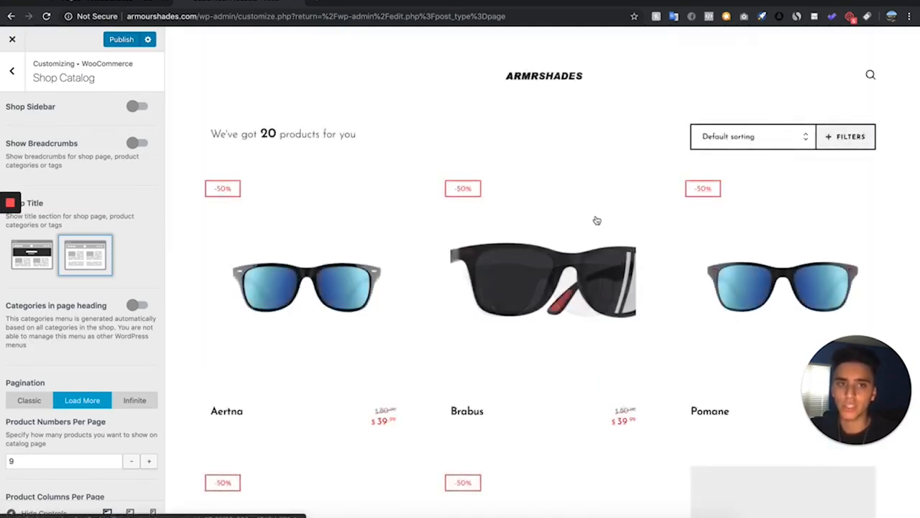
Switch product labels to the Solid style and turn off the "New" label on products
scroll(596, 220, down, 3)
scroll(73, 337, down, 2)
scroll(73, 337, down, 9)
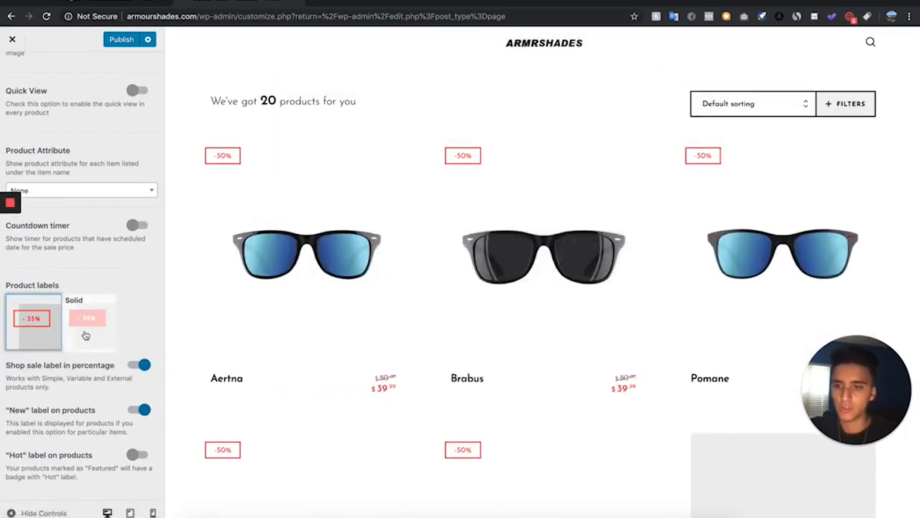
click(88, 338)
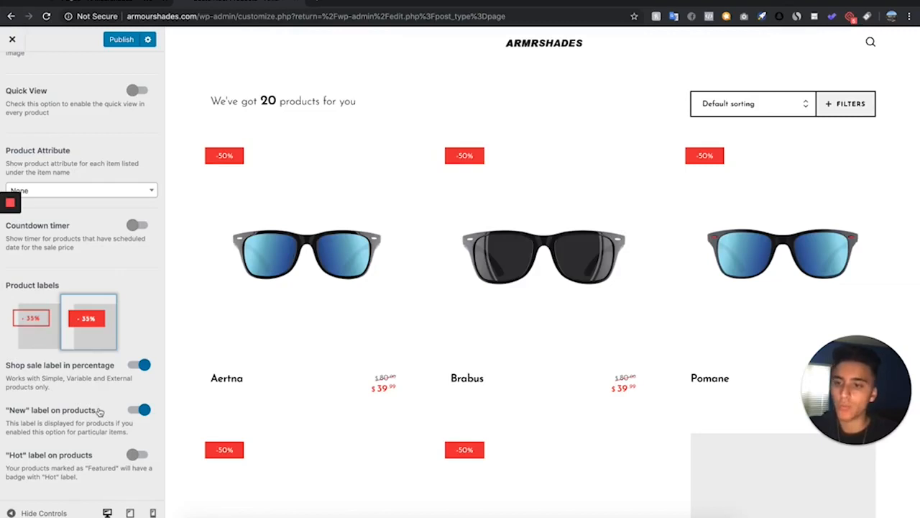
click(141, 410)
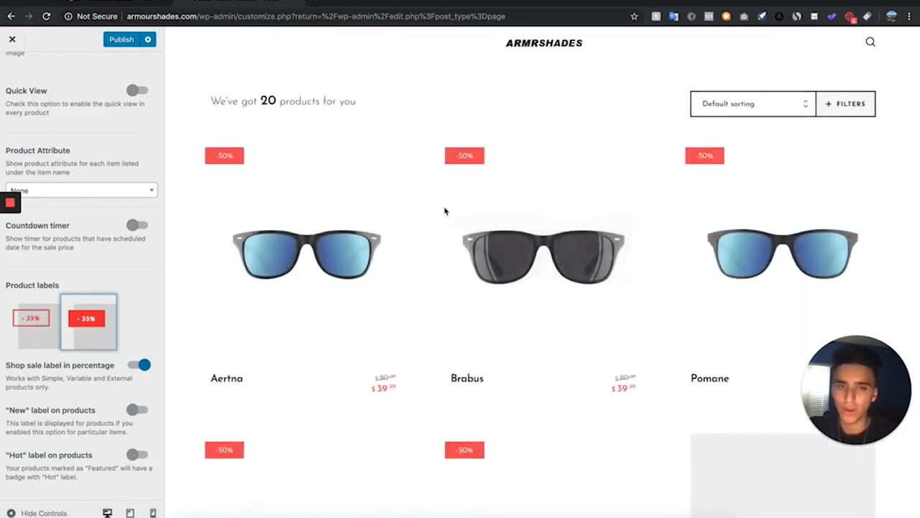
scroll(84, 274, up, 15)
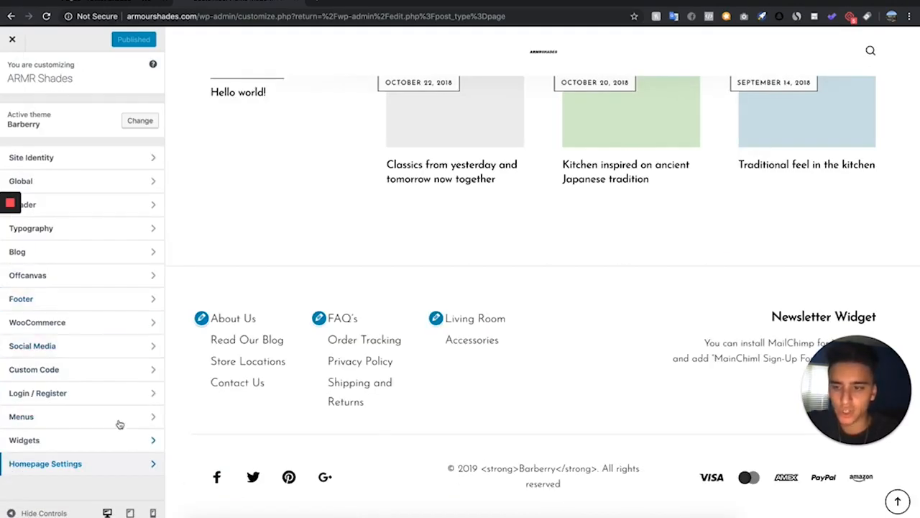
Open the footer settings and turn off the footer reveal effect
click(58, 298)
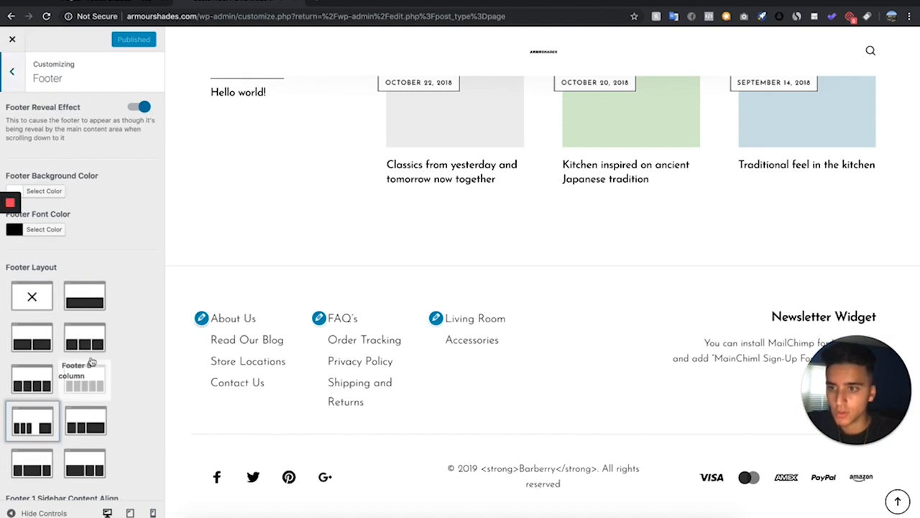
scroll(109, 207, down, 1)
click(141, 87)
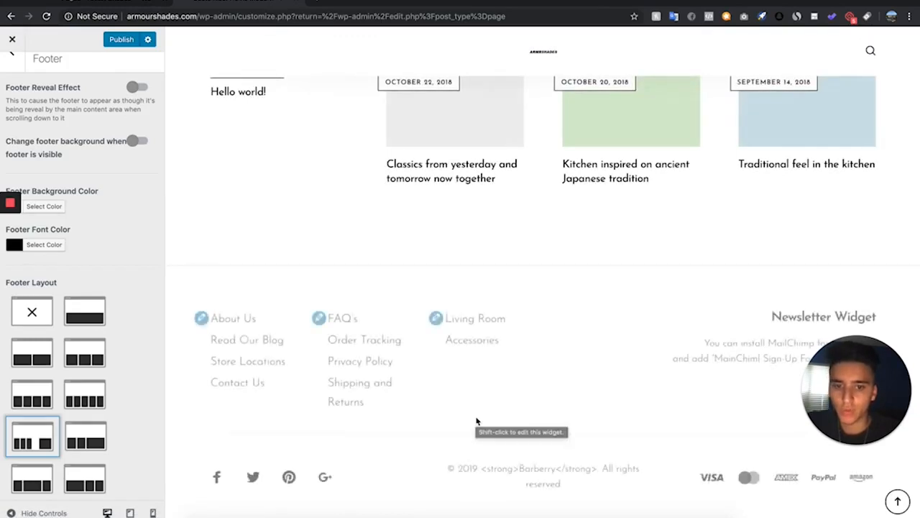
Replace Barberry with ARMR SHADES in the footnote copyright text and publish the changes
scroll(46, 283, down, 3)
scroll(46, 283, down, 15)
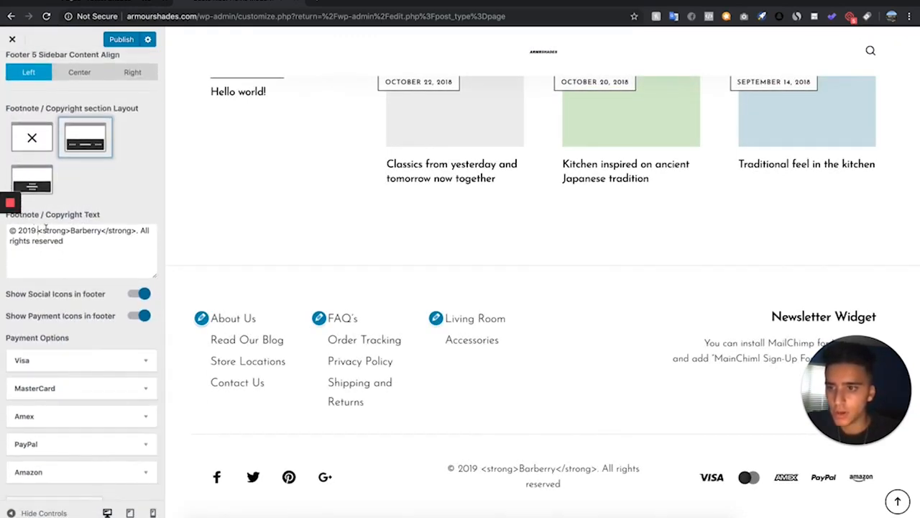
drag(38, 230, 71, 232)
click(101, 230)
click(103, 230)
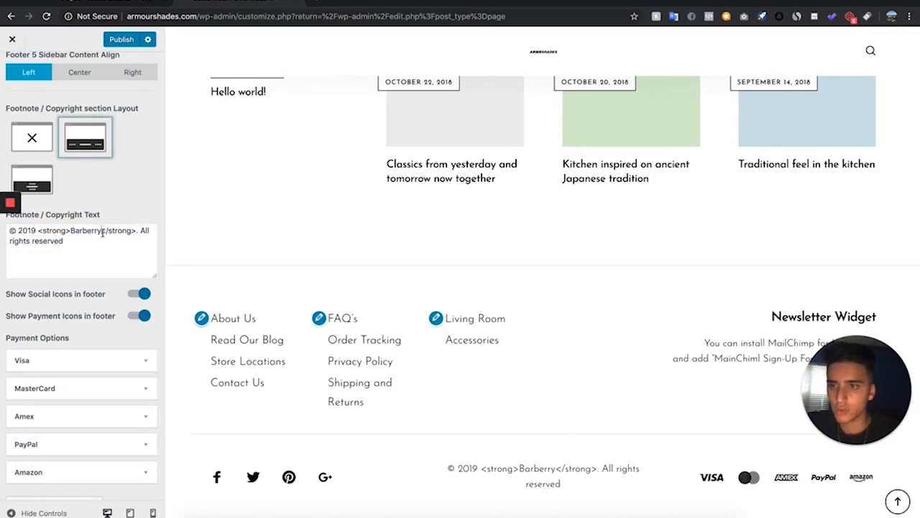
key(BackSpace)
key(BackSpace)
key(BackSpace)
key(BackSpace)
key(BackSpace)
key(BackSpace)
key(BackSpace)
key(BackSpace)
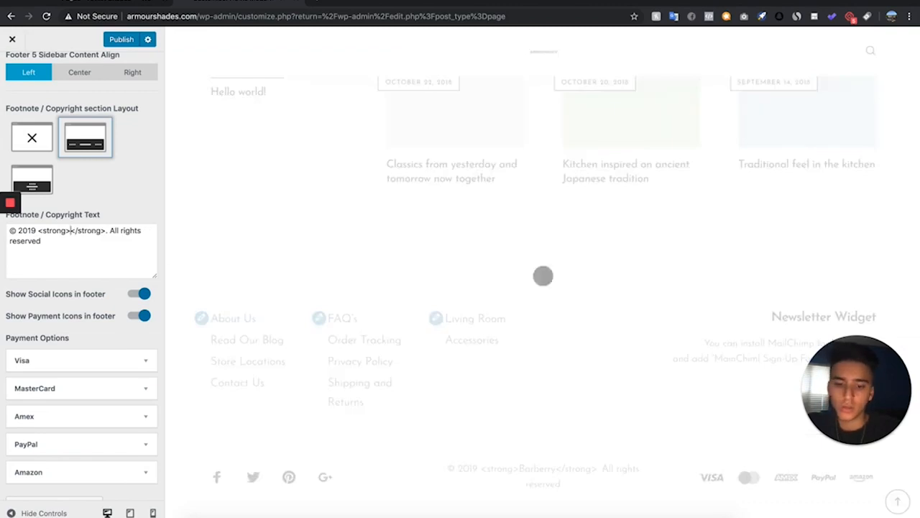
text(ARMR SHADES)
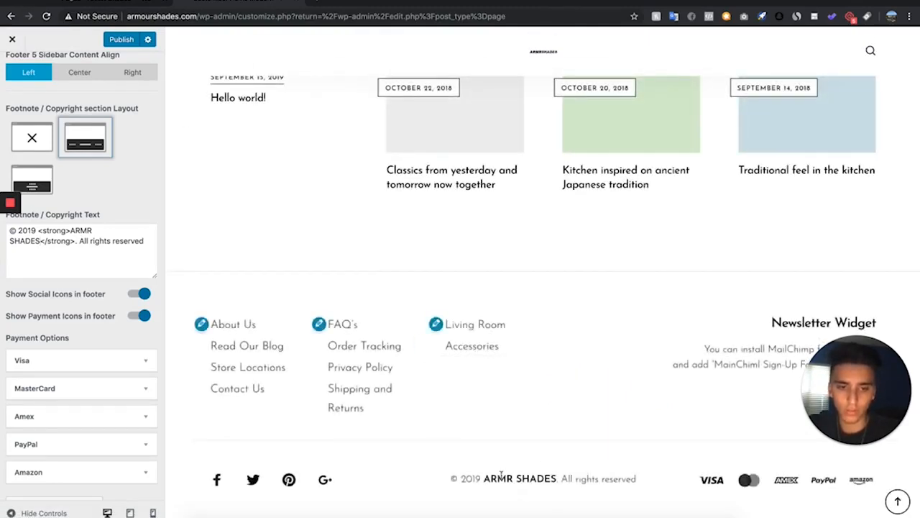
scroll(67, 299, up, 3)
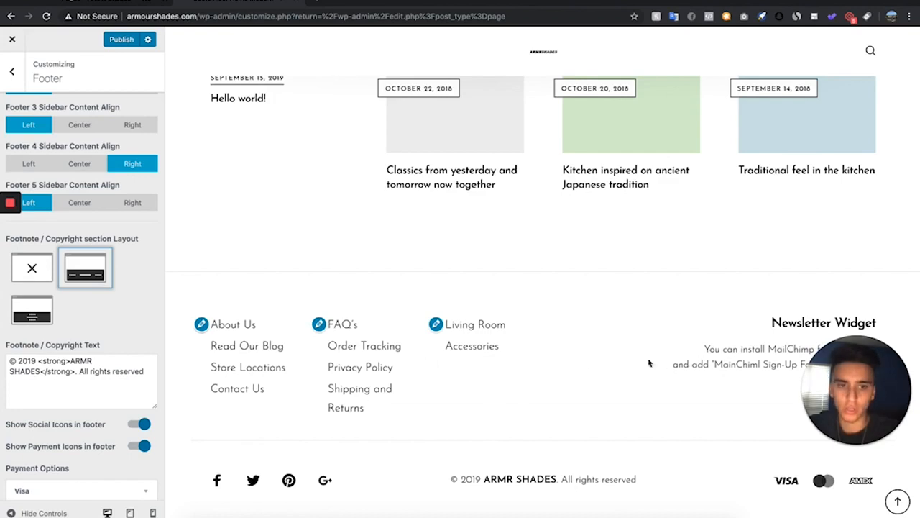
scroll(573, 272, up, 4)
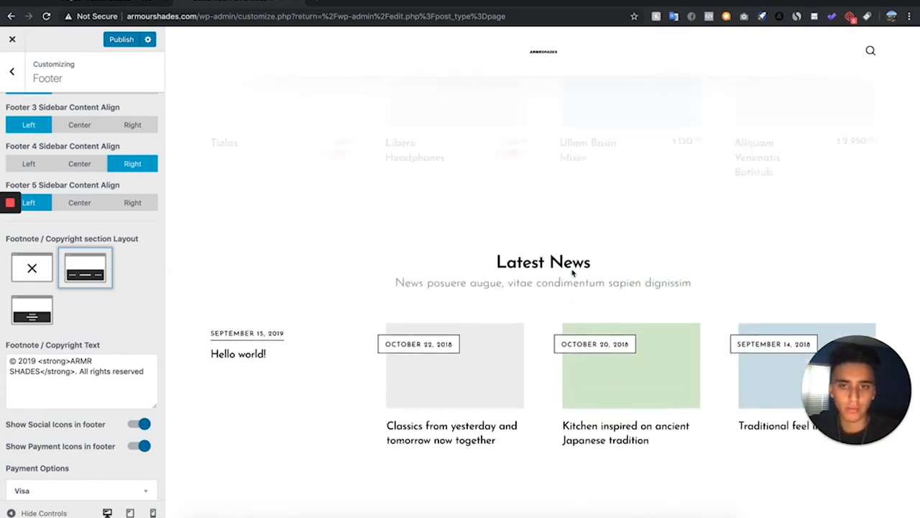
scroll(573, 271, up, 2)
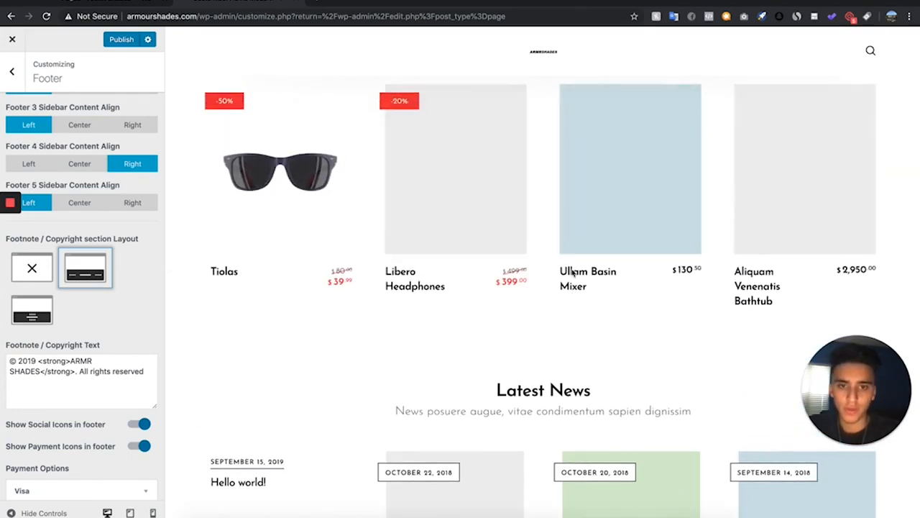
click(117, 40)
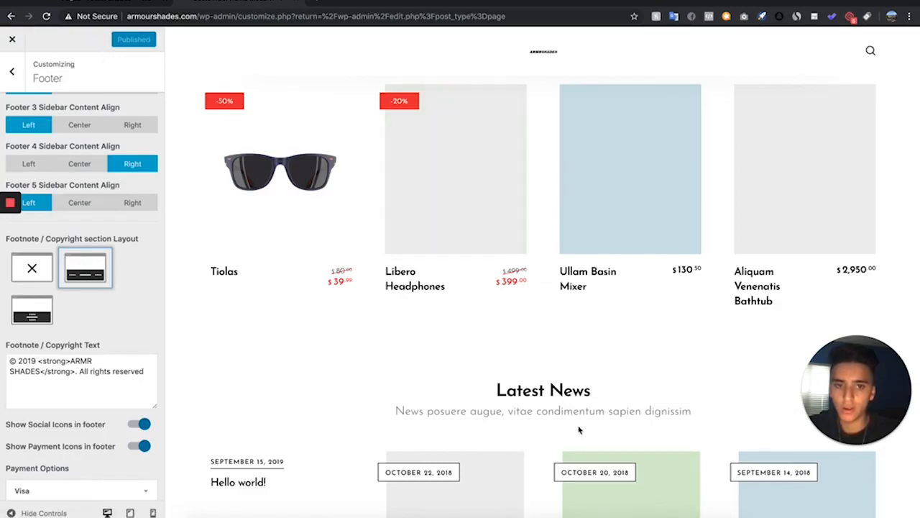
Go back to the Home page's WPBakery page builder editor
click(11, 15)
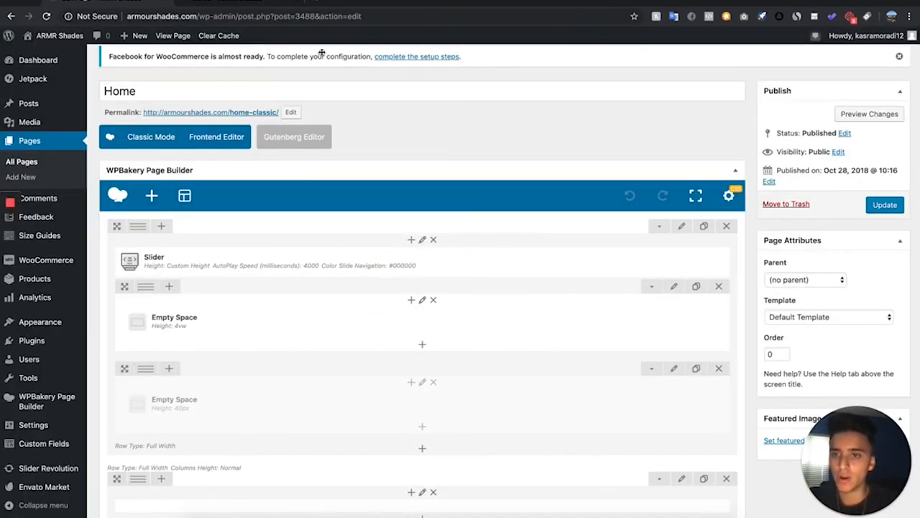
click(232, 6)
click(79, 4)
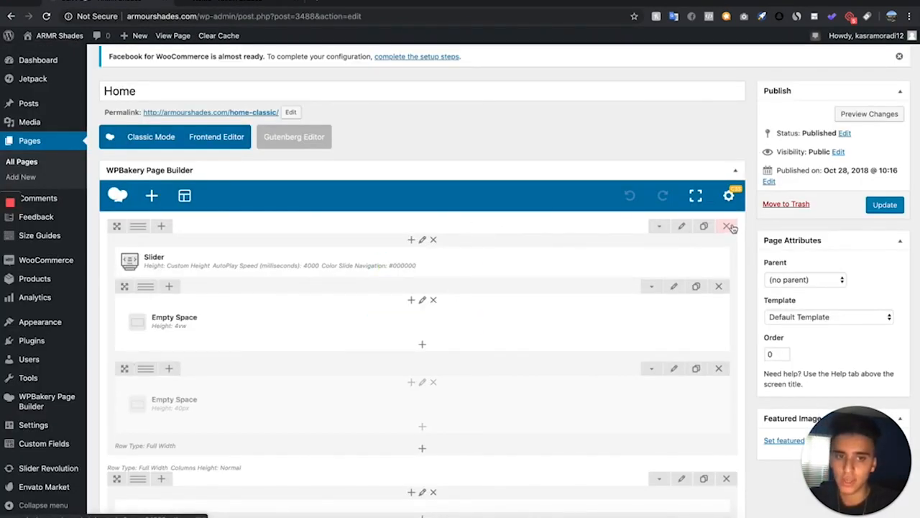
Delete the Slider element from the Home page's top row and preview the changes
click(460, 262)
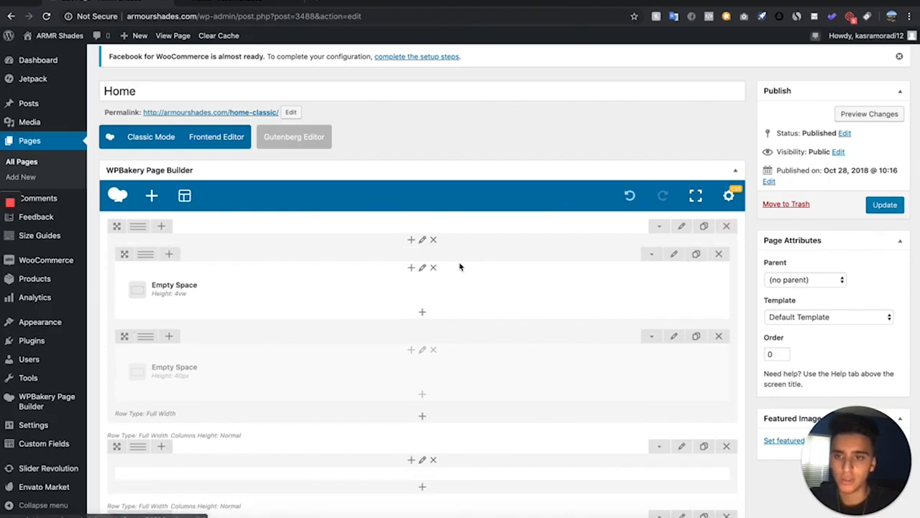
click(868, 114)
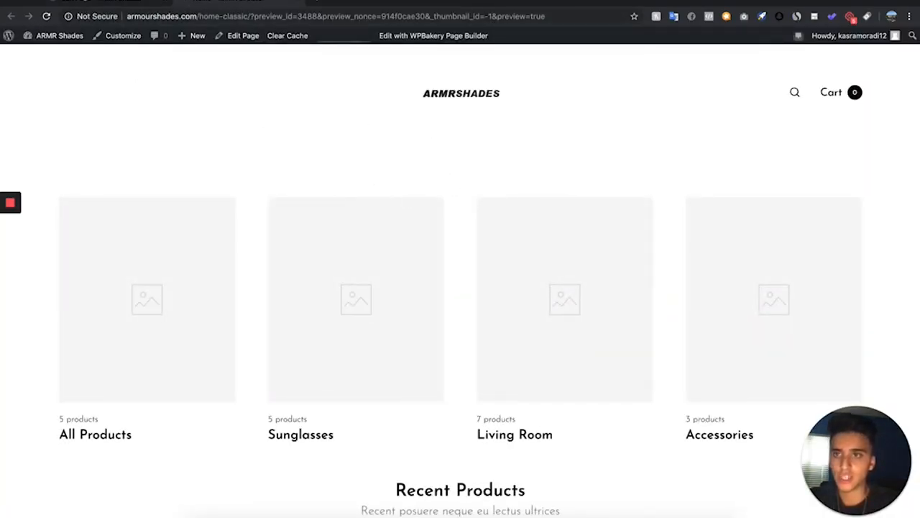
click(101, 3)
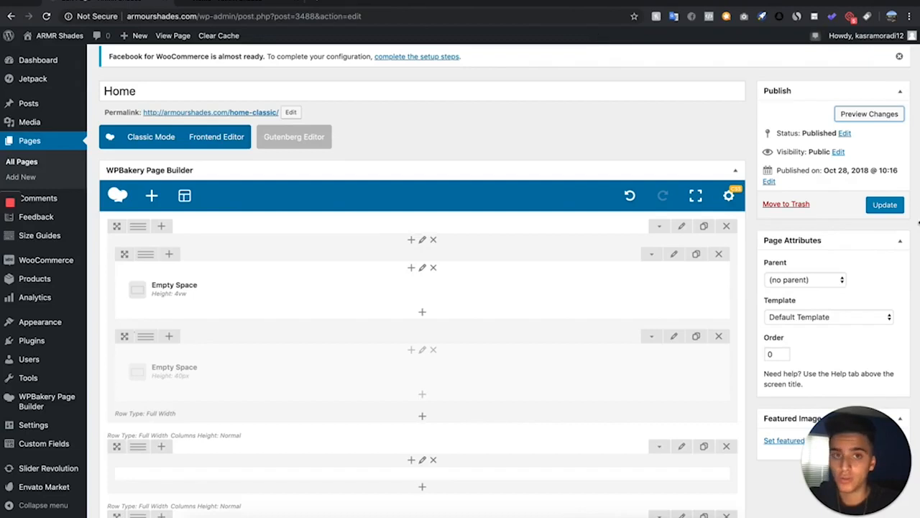
Undo the slider deletion and preview the Home page again, scrolling through the slider
click(632, 196)
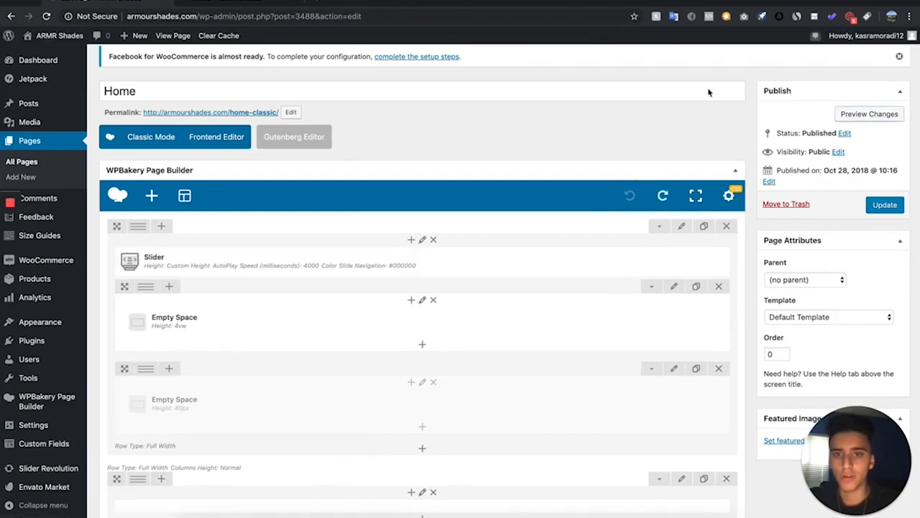
click(894, 116)
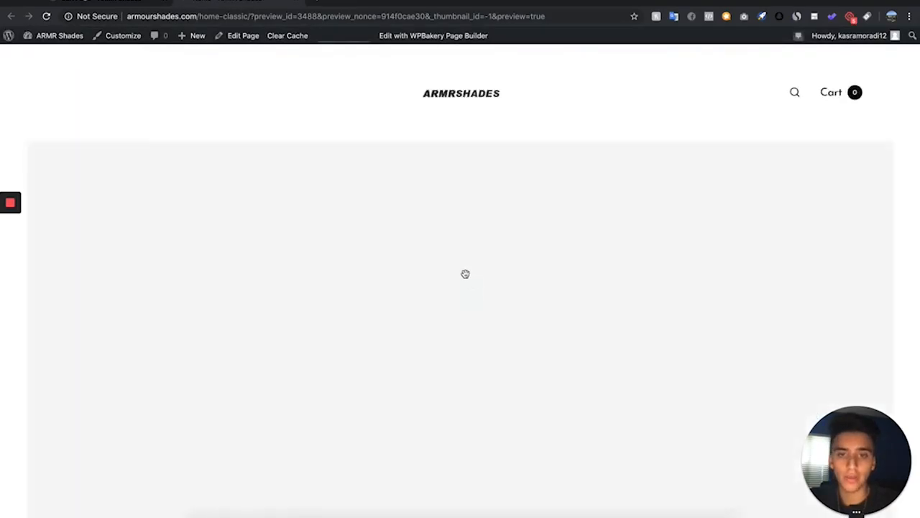
scroll(392, 379, down, 3)
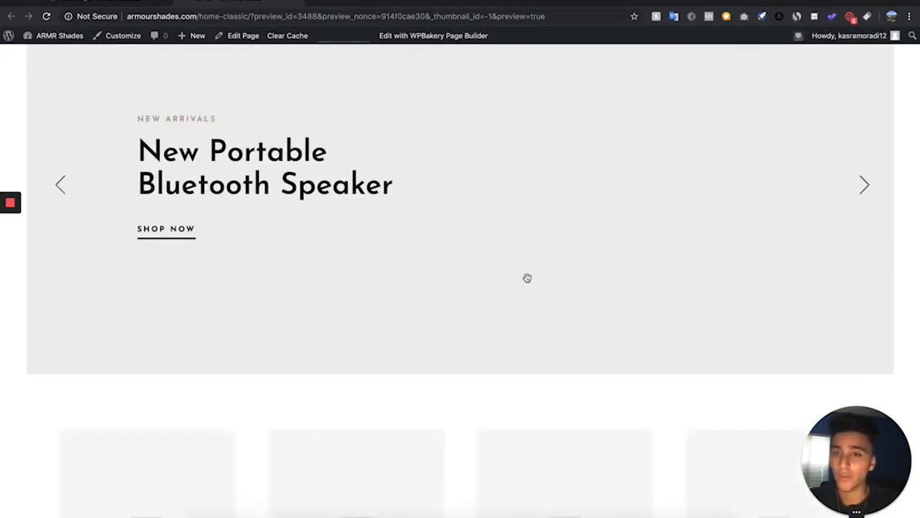
click(98, 2)
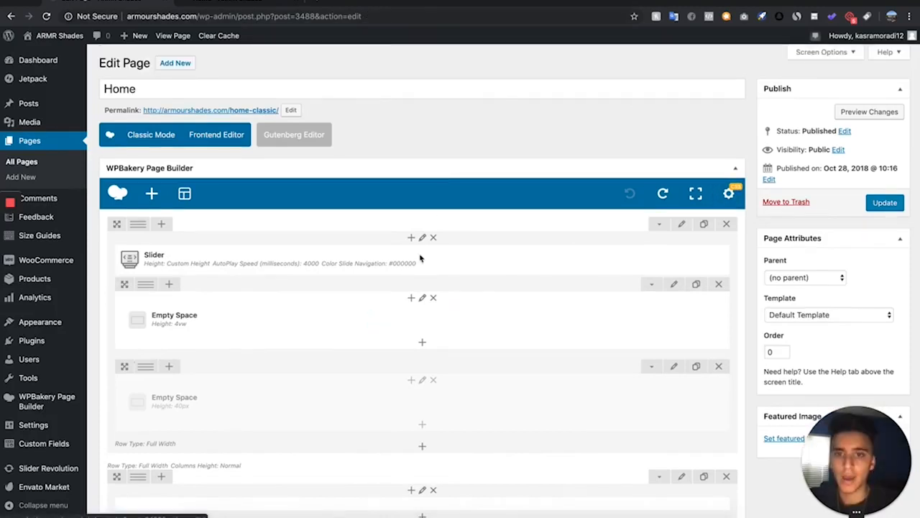
Replace the Slider element in the top row with a Revolution Slider 6 element
click(459, 260)
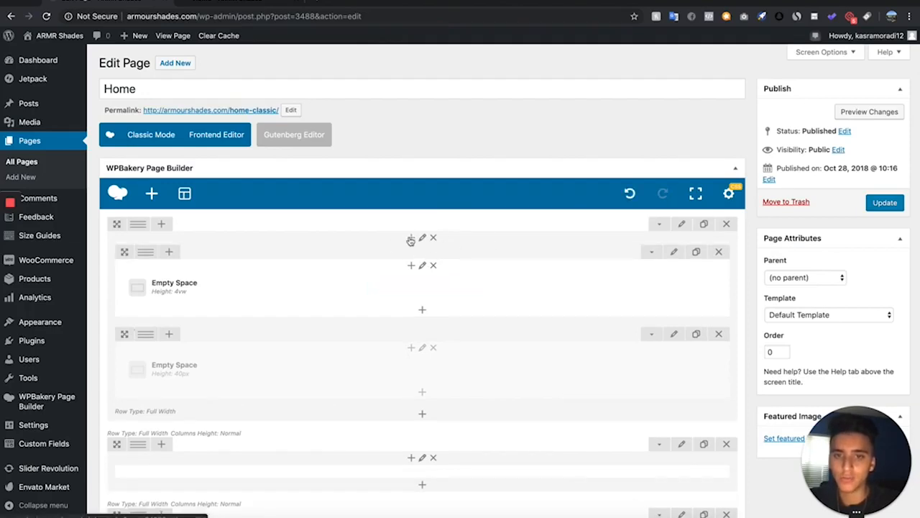
click(411, 238)
scroll(360, 287, down, 1)
click(643, 386)
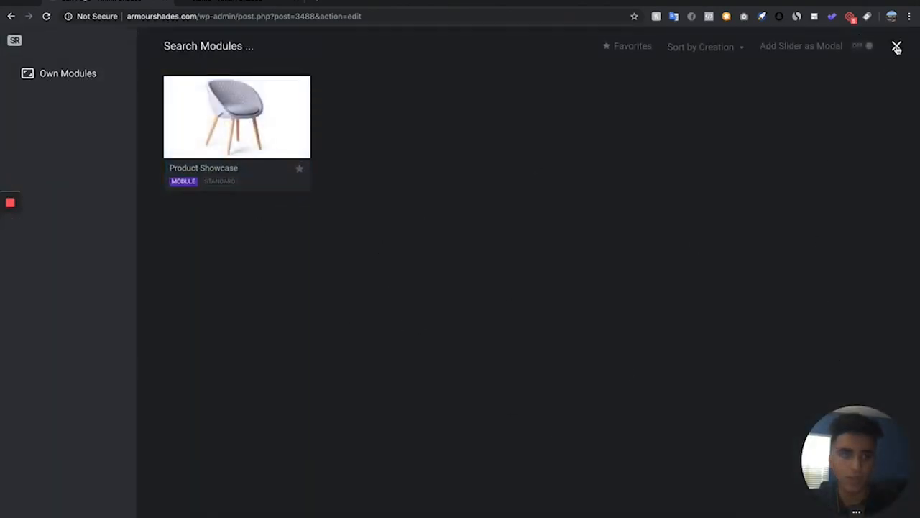
click(897, 47)
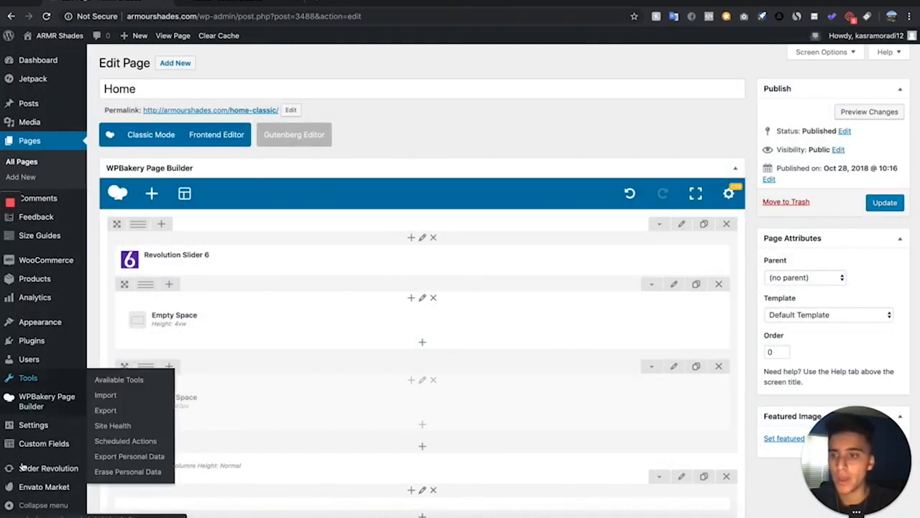
Open Slider Revolution in a new tab and create a new blank module
scroll(14, 402, down, 1)
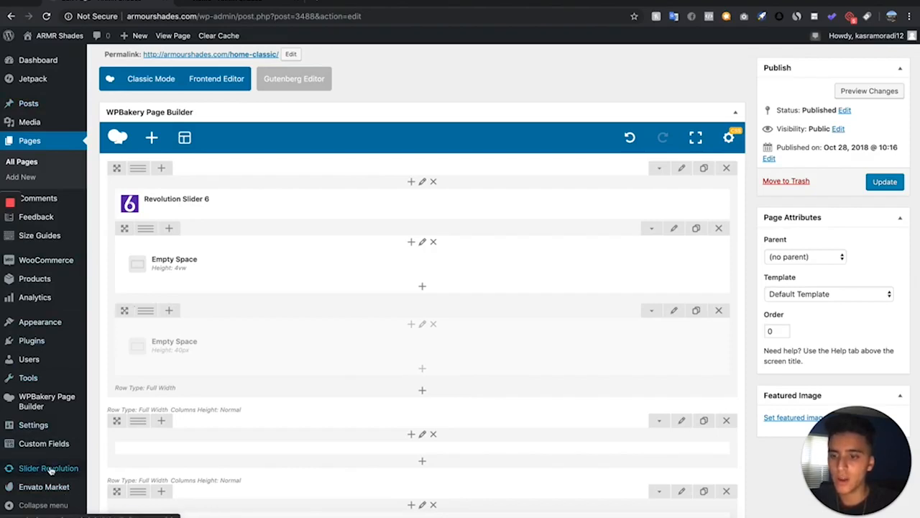
right_click(51, 471)
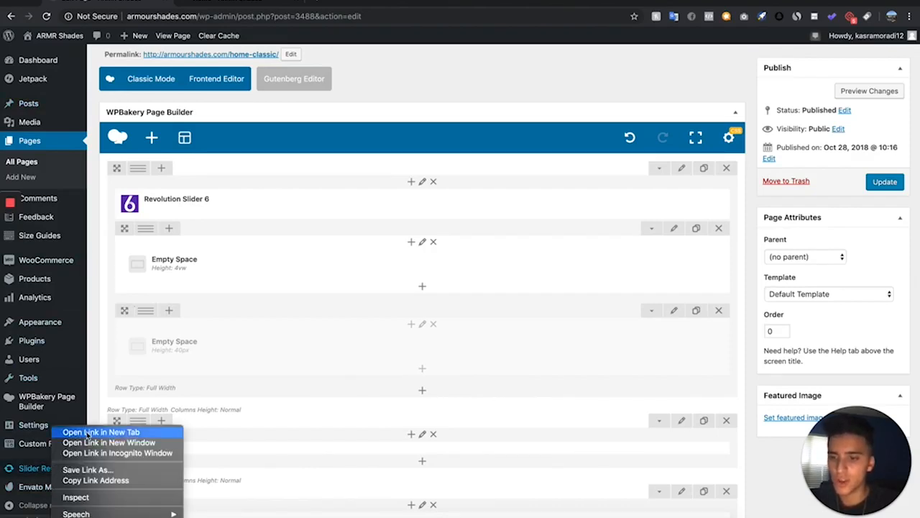
click(68, 432)
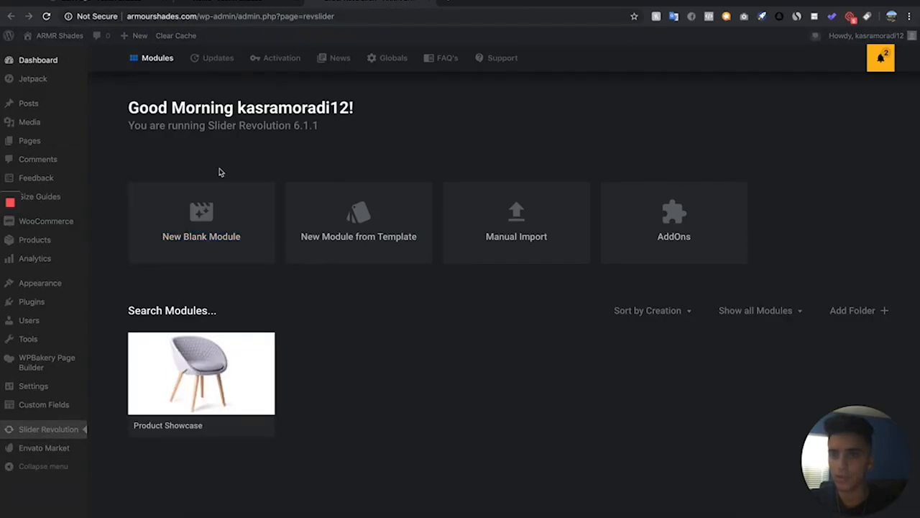
click(200, 240)
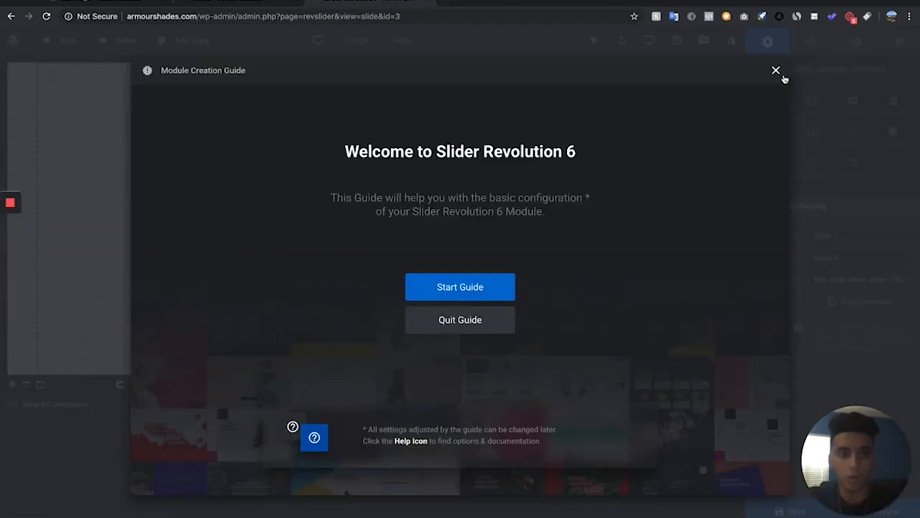
click(777, 71)
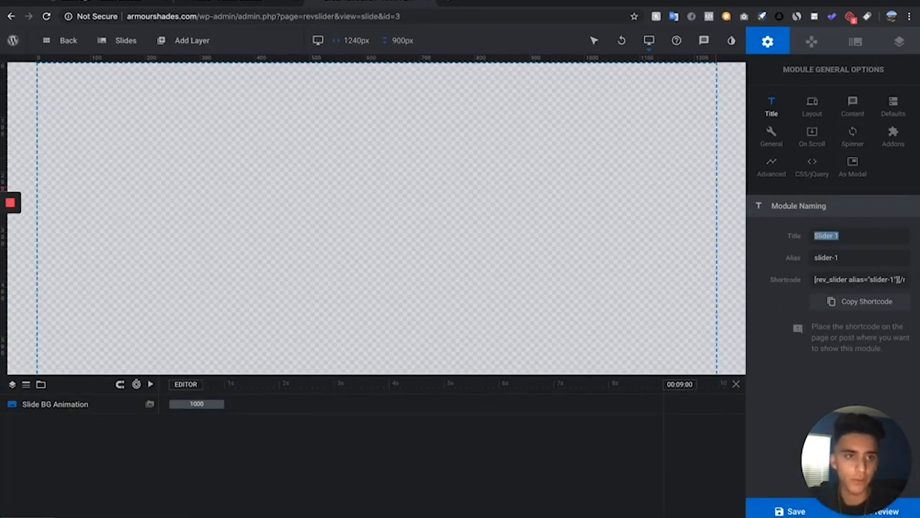
Set the module's loading spinner to style 7 in the general module options
click(765, 147)
scroll(802, 375, down, 2)
scroll(801, 375, down, 1)
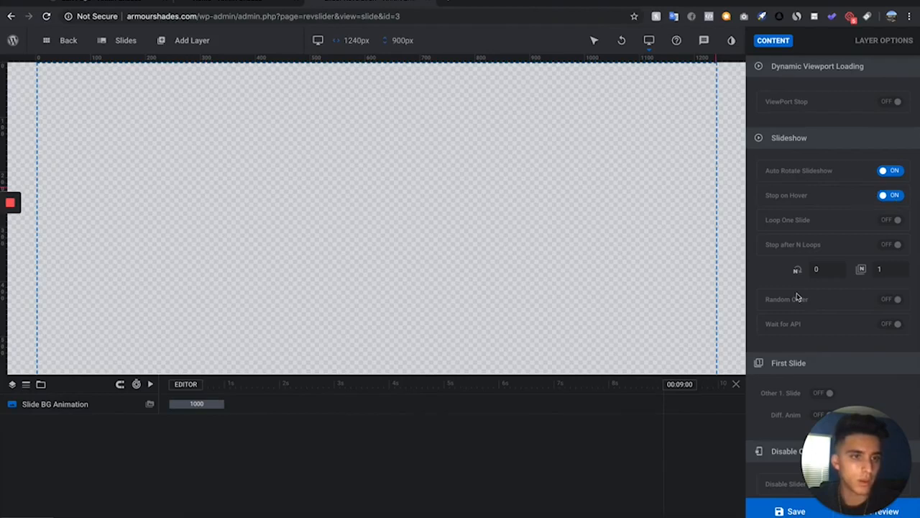
scroll(857, 134, up, 3)
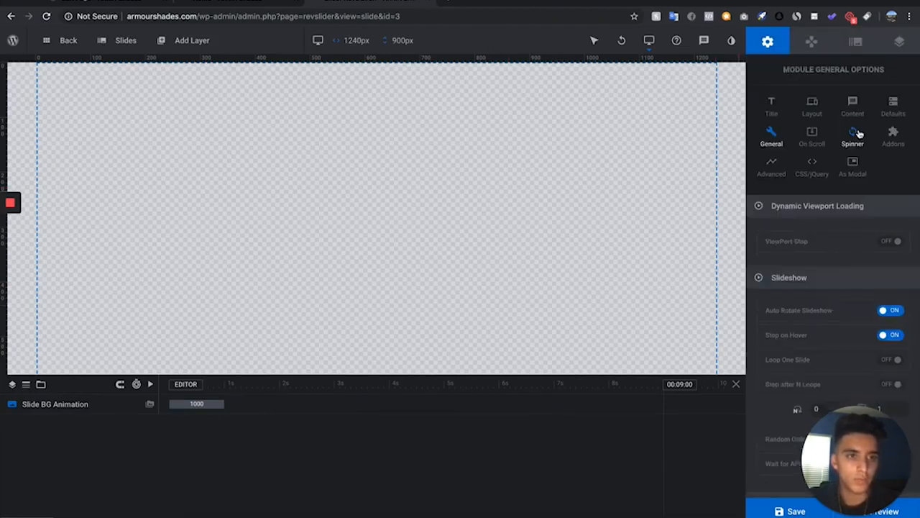
click(858, 134)
click(873, 237)
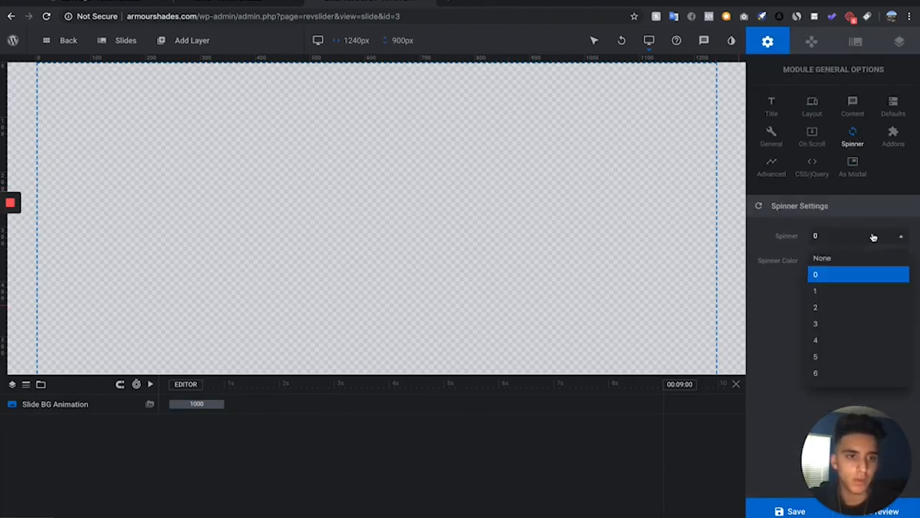
scroll(859, 316, down, 2)
click(860, 320)
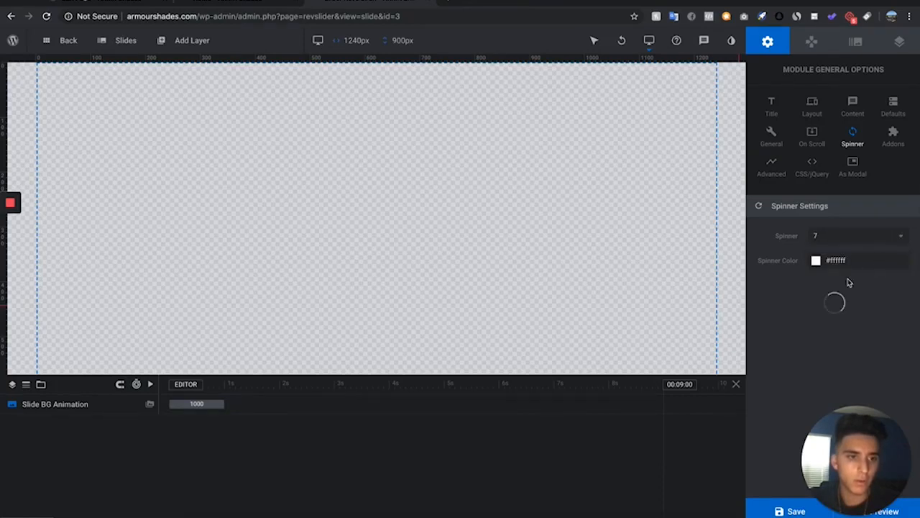
click(768, 174)
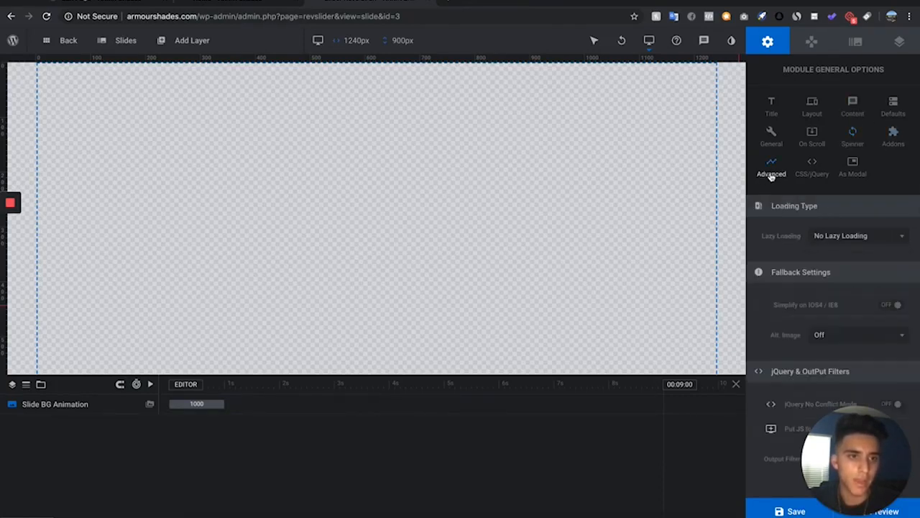
Set the slide's background source type to Image and open the media library
click(855, 42)
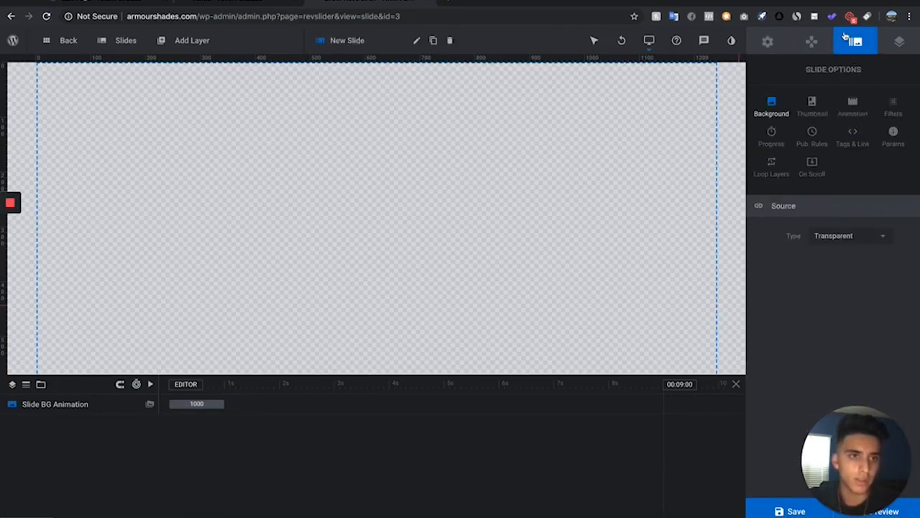
click(812, 41)
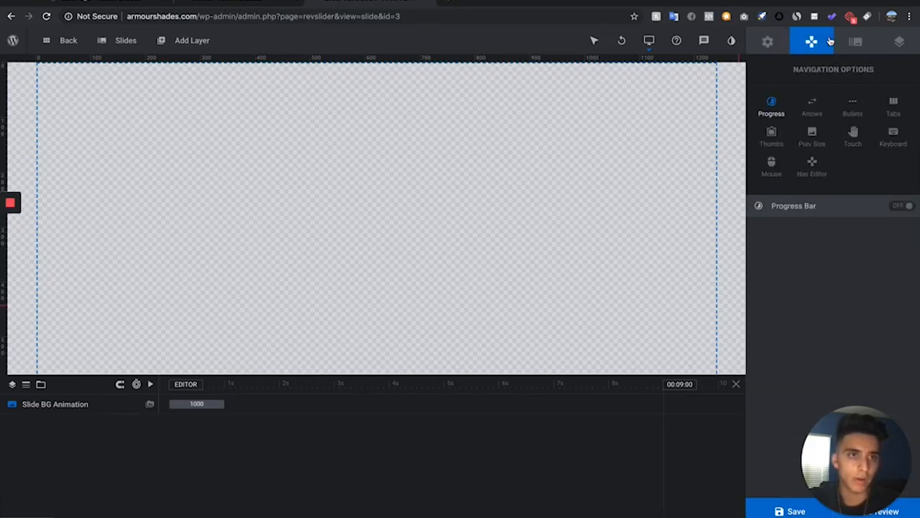
click(856, 42)
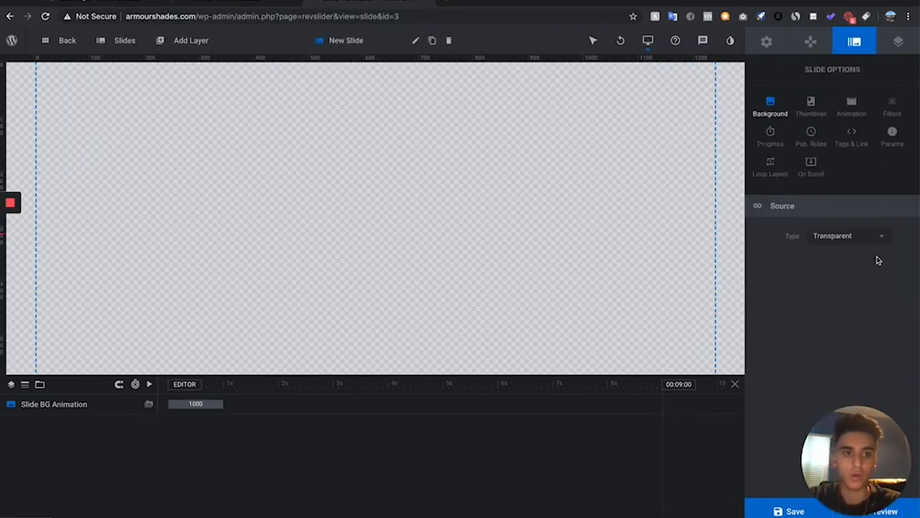
click(883, 235)
click(830, 258)
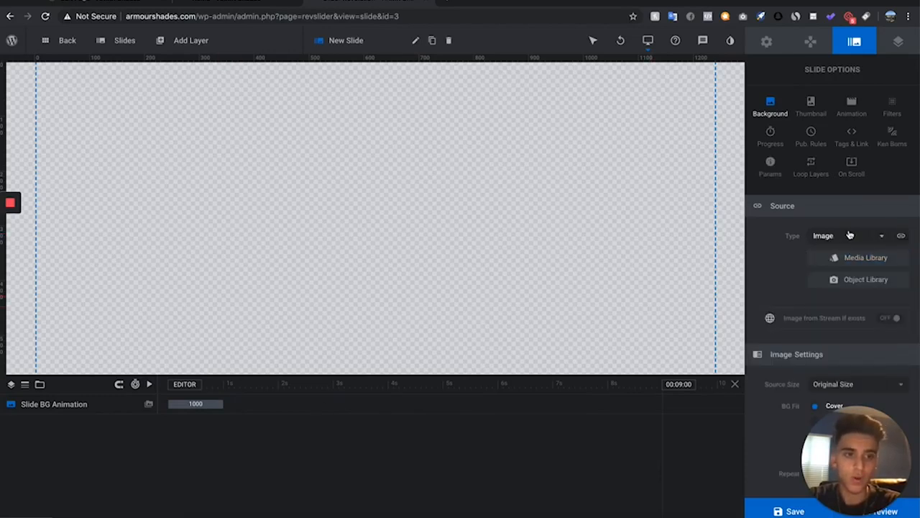
click(850, 235)
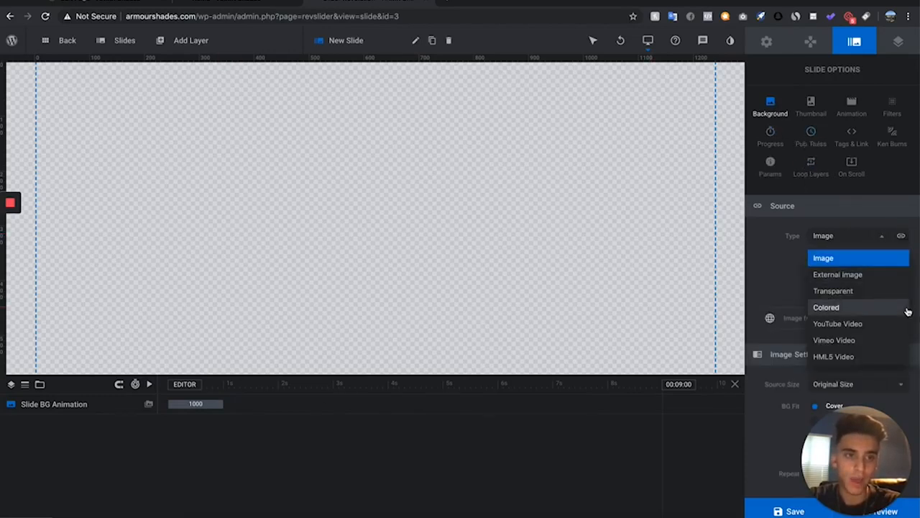
click(845, 258)
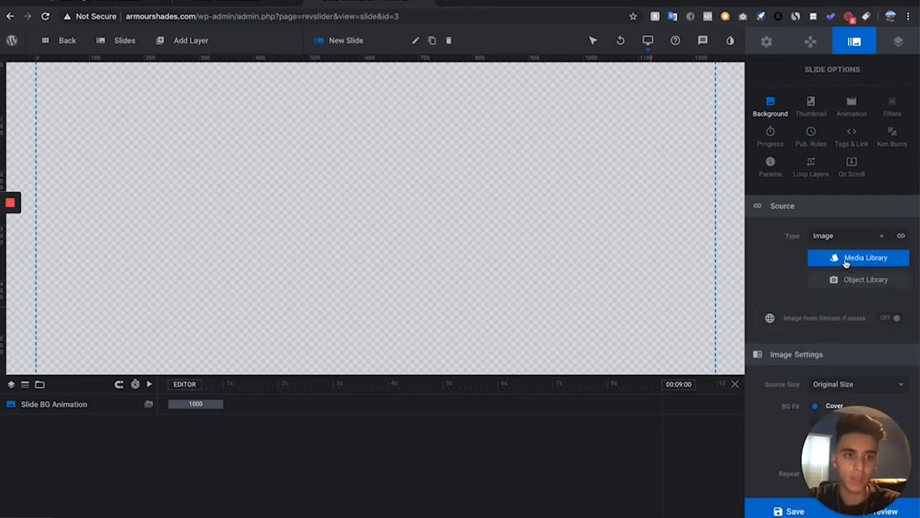
click(871, 259)
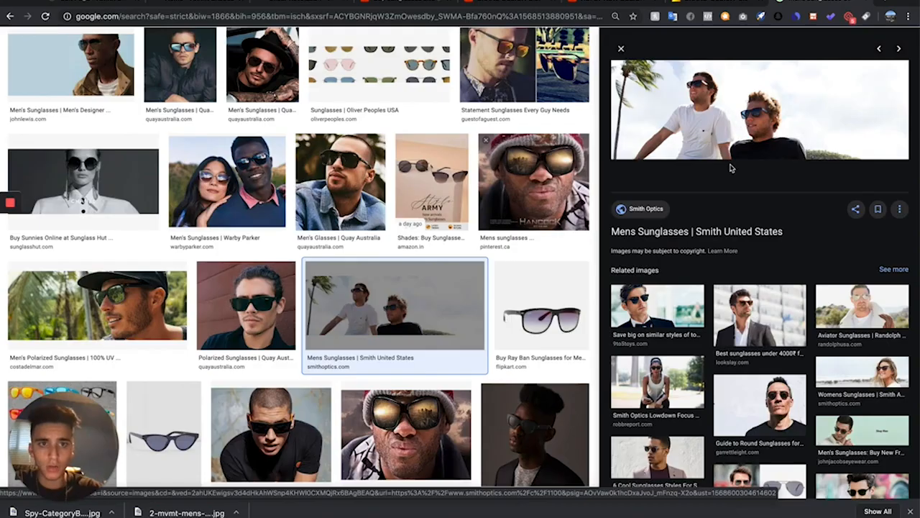
Save a men's sunglasses photo from Google Images and use it as the slide background
right_click(745, 108)
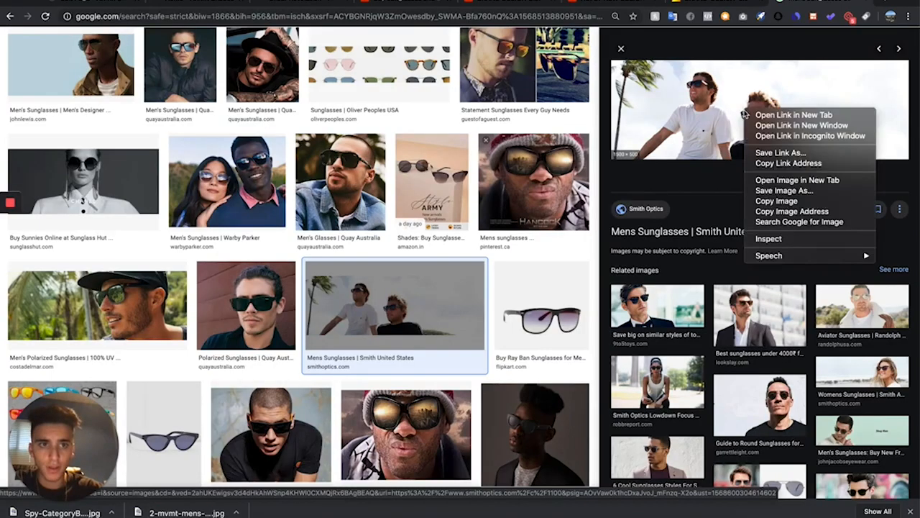
click(764, 190)
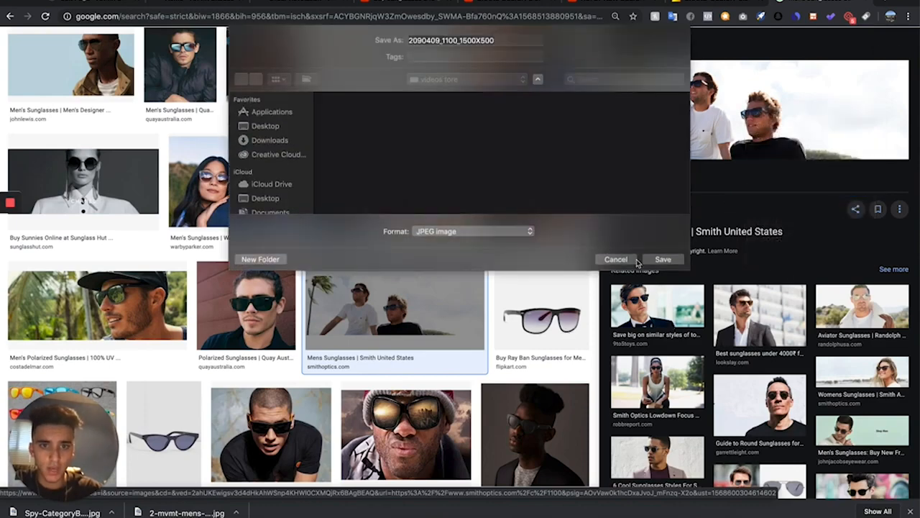
click(662, 259)
scroll(372, 300, up, 5)
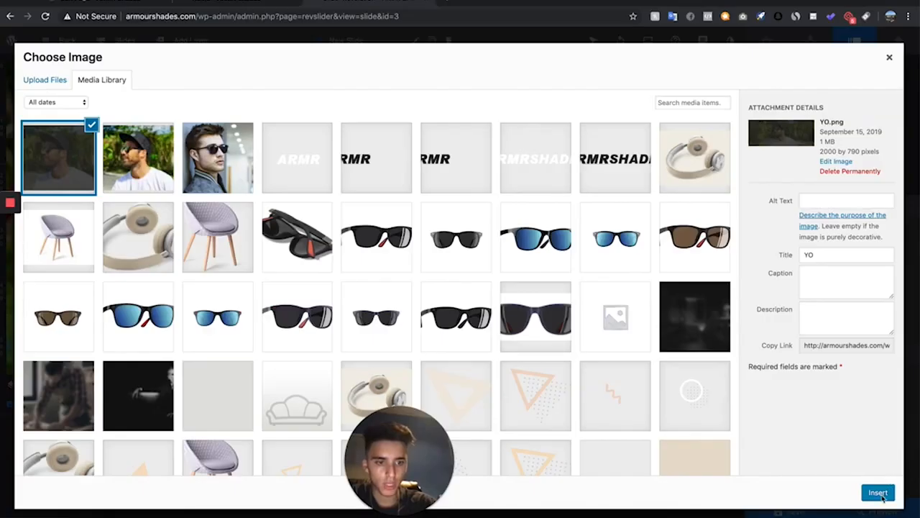
click(881, 496)
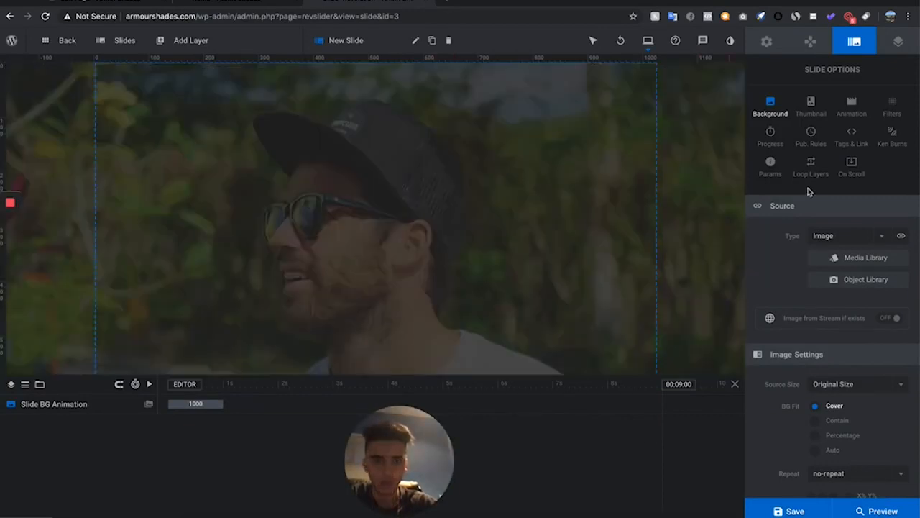
Add a text layer with the Poppins 60px 500 quick headline style and move it toward the slide's centre
mouse_move(192, 45)
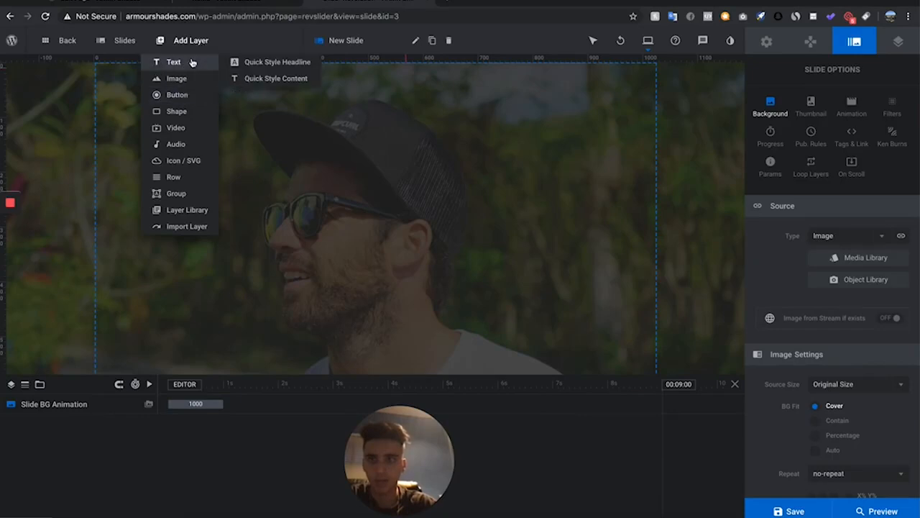
click(192, 63)
click(292, 67)
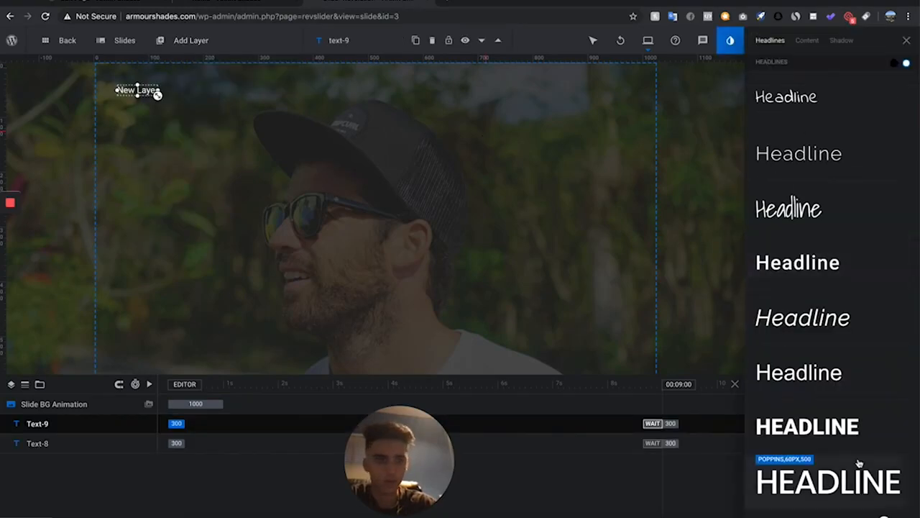
scroll(852, 435, down, 1)
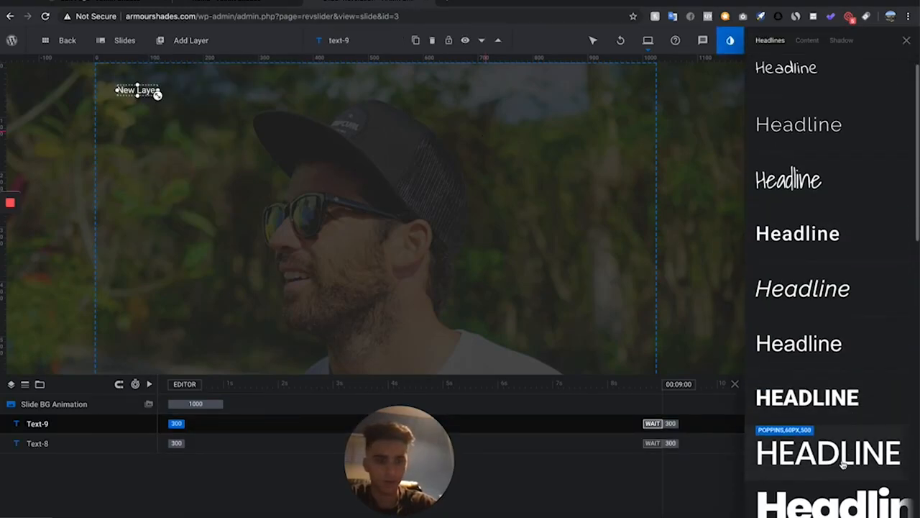
click(843, 464)
drag(187, 98, 310, 174)
mouse_move(88, 38)
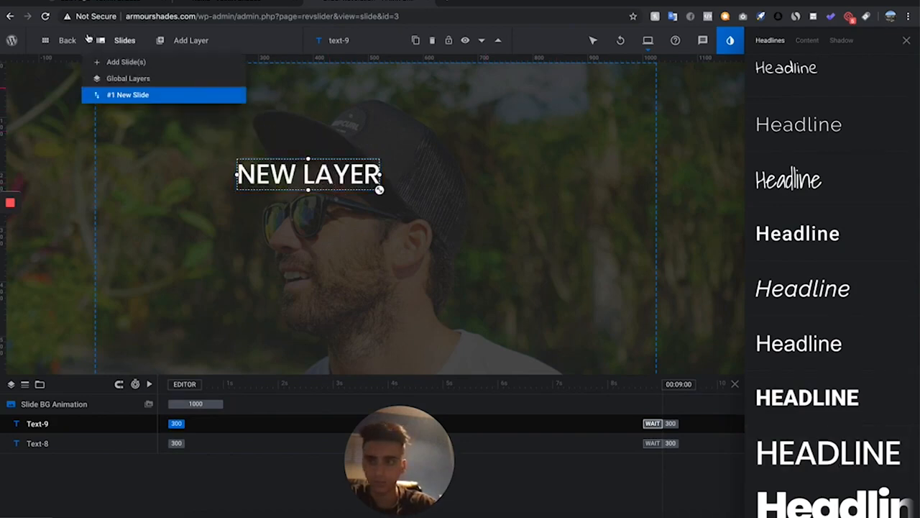
Delete the leftover small text layer from the slide
click(144, 90)
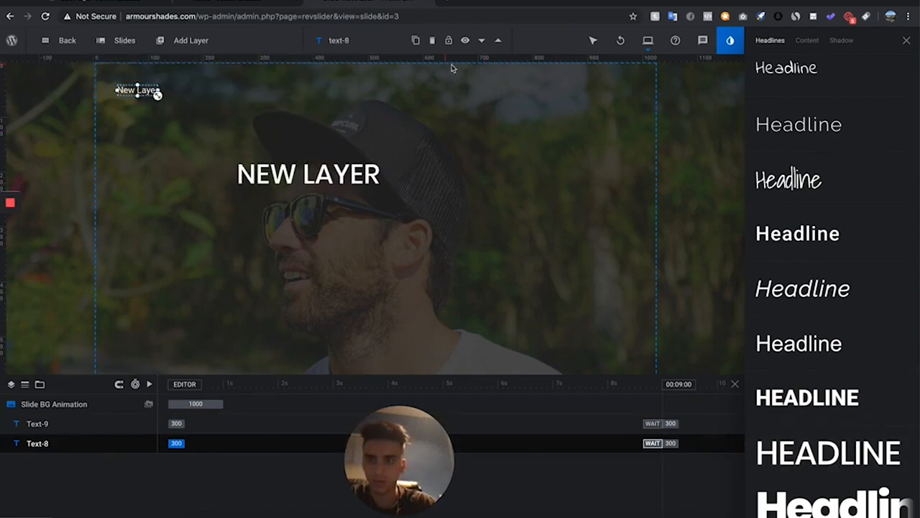
click(432, 41)
Change the headline layer's text to "fall 2019 collection"
click(336, 184)
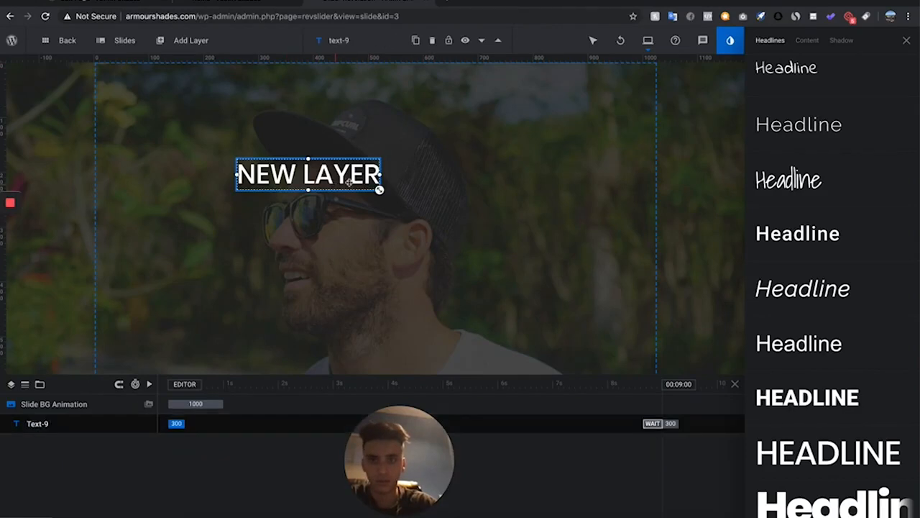
click(906, 41)
drag(824, 271, 743, 266)
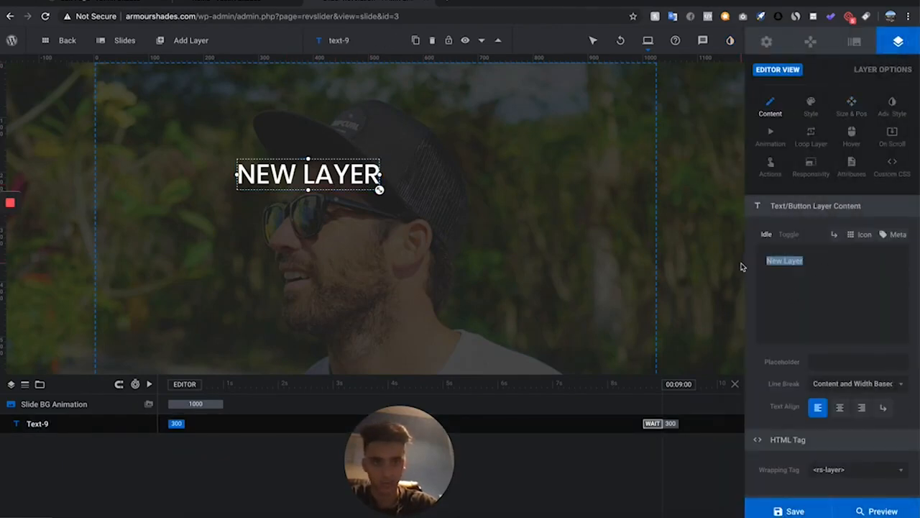
text(fall 220)
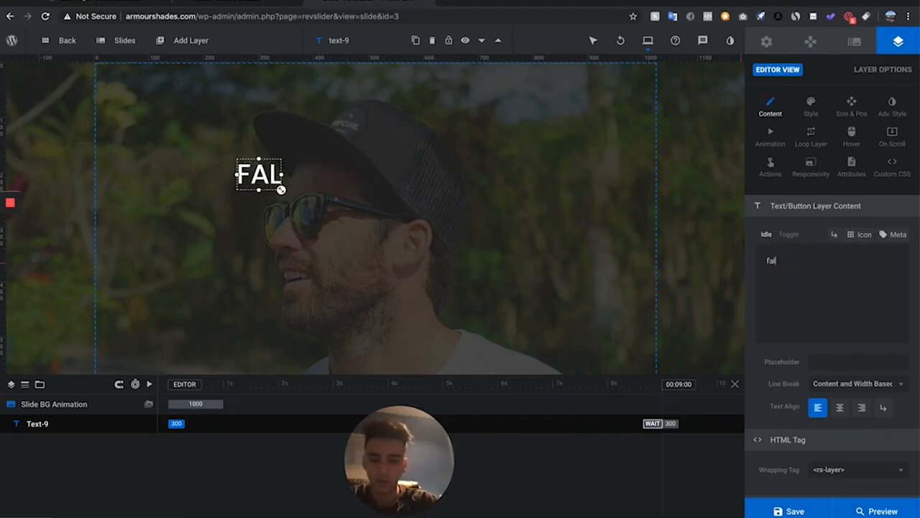
key(BackSpace)
key(BackSpace)
text(019 )
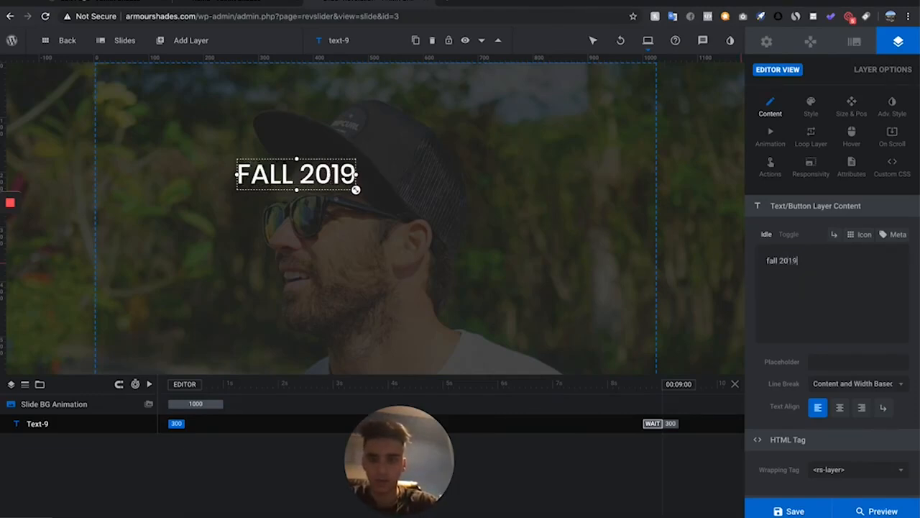
text(collection)
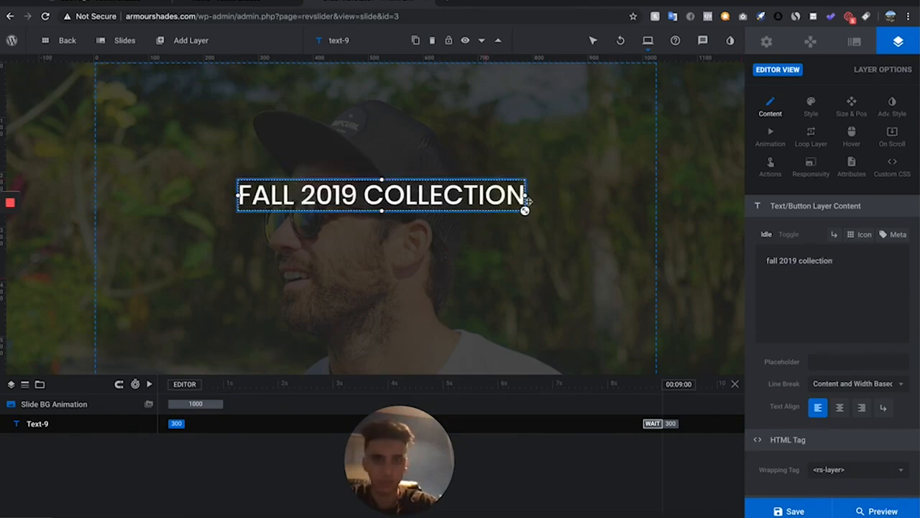
Center the headline horizontally and vertically on the slide and enlarge it to about 65px
click(852, 115)
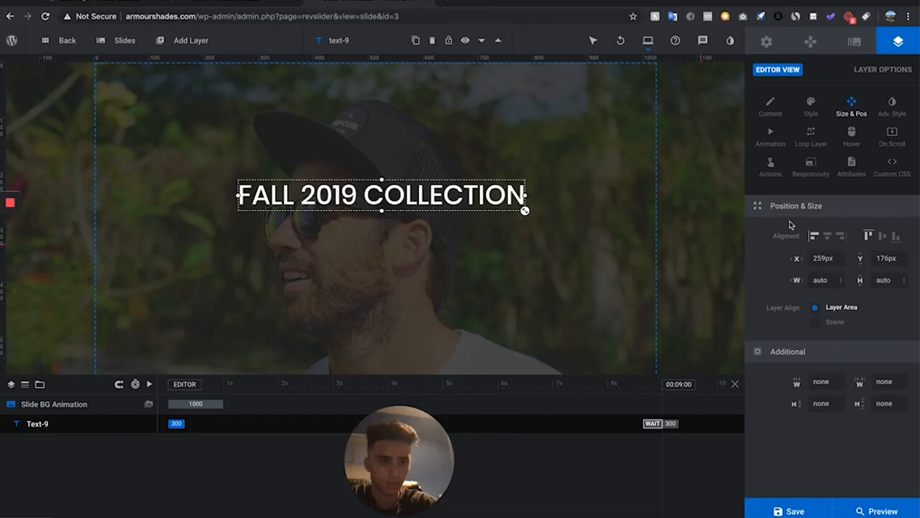
click(828, 238)
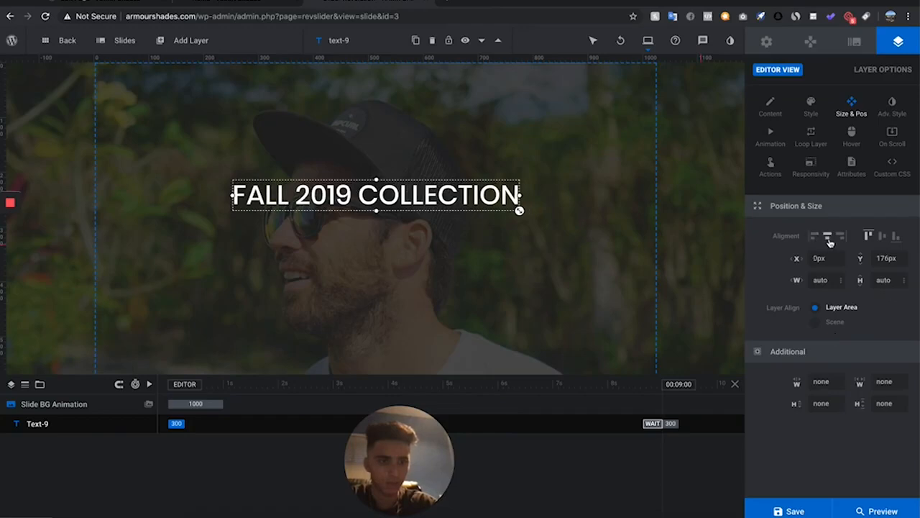
click(882, 236)
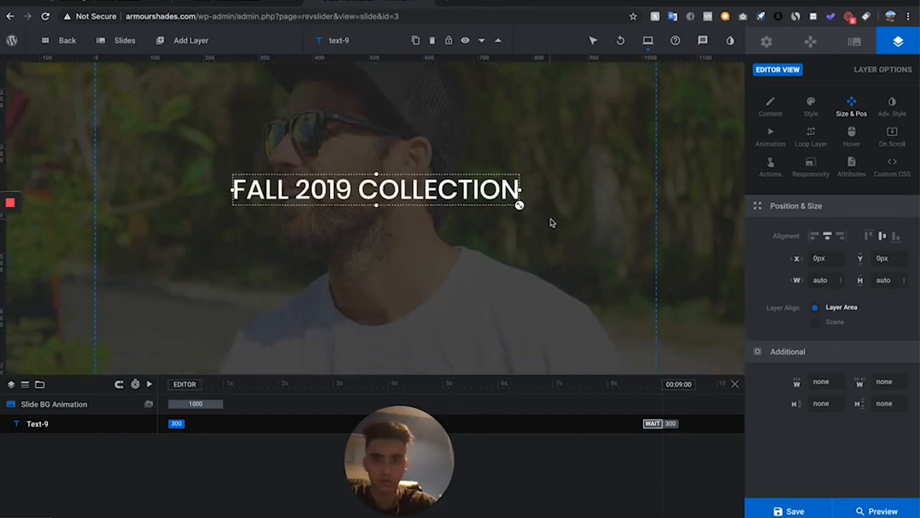
mouse_move(520, 205)
mouse_down()
mouse_move(561, 228)
mouse_move(526, 214)
mouse_up()
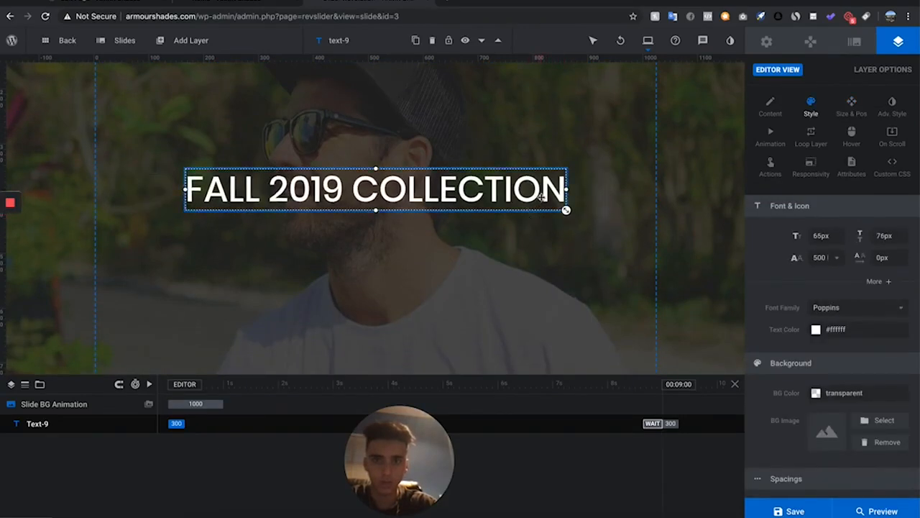
Add a button layer using the blue rectangular button style
mouse_move(186, 40)
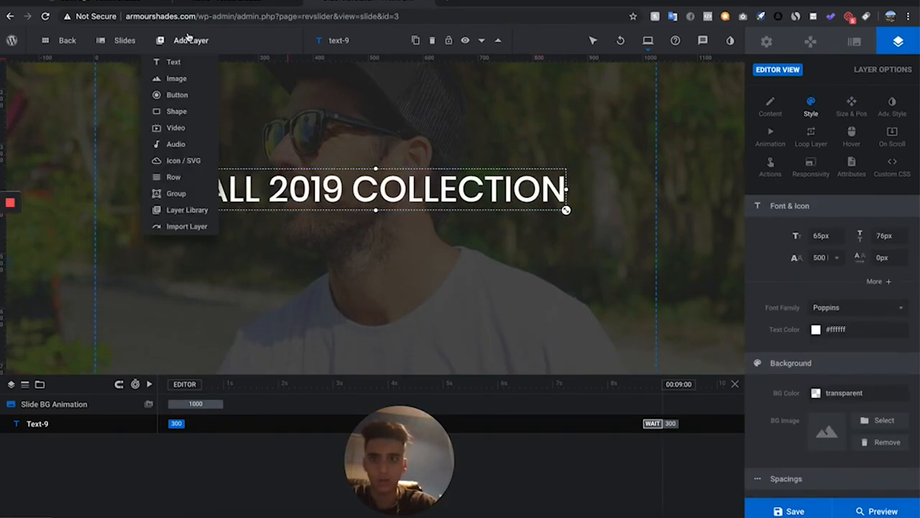
click(177, 94)
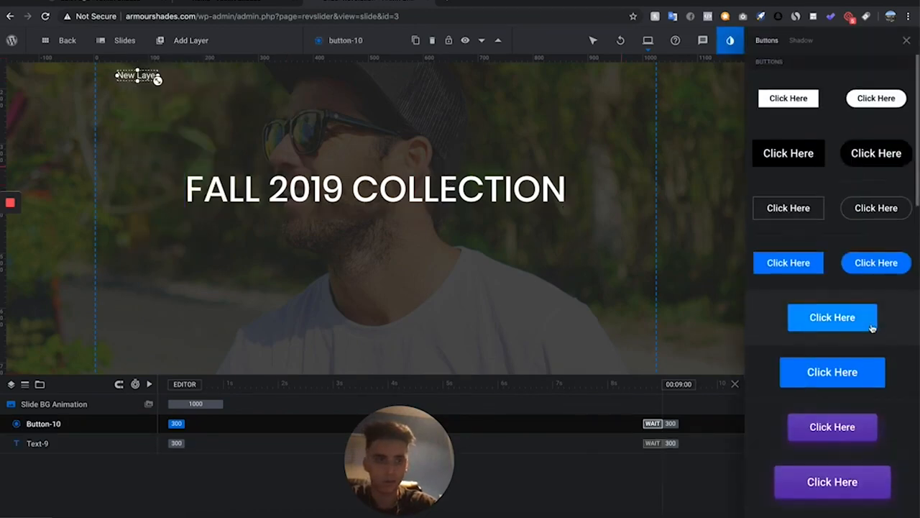
click(815, 320)
scroll(776, 410, down, 3)
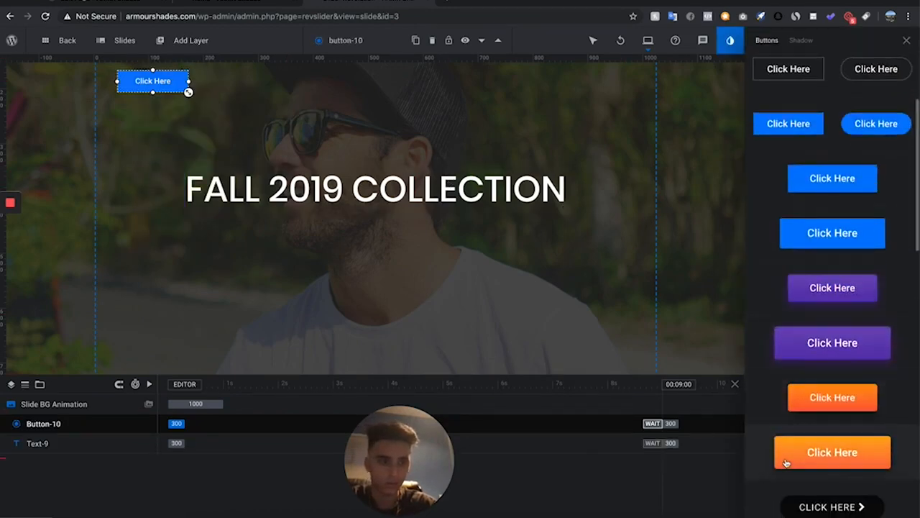
drag(188, 92, 207, 116)
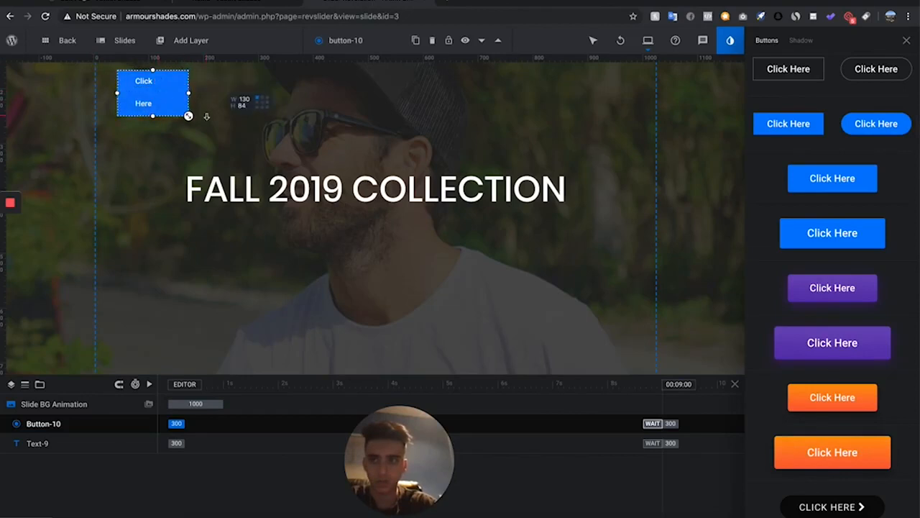
key(ctrl+z)
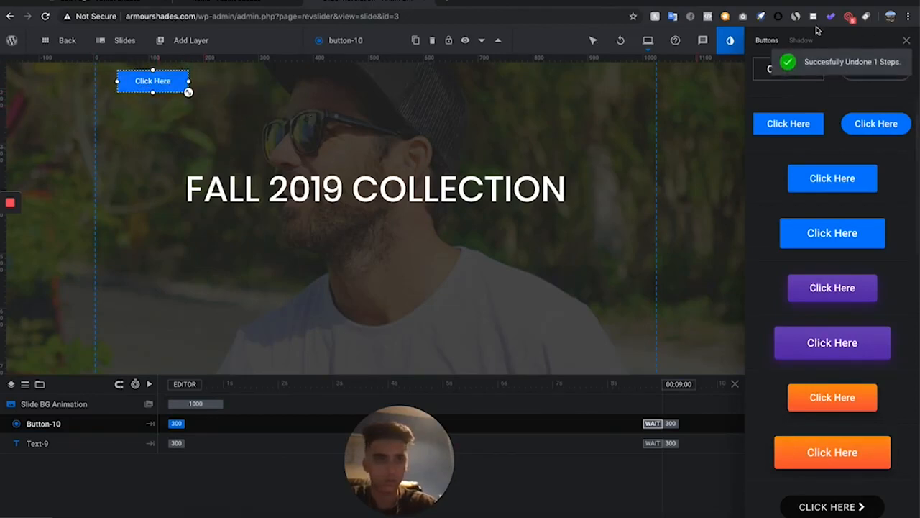
Center the button layer and move it just below the headline
click(907, 42)
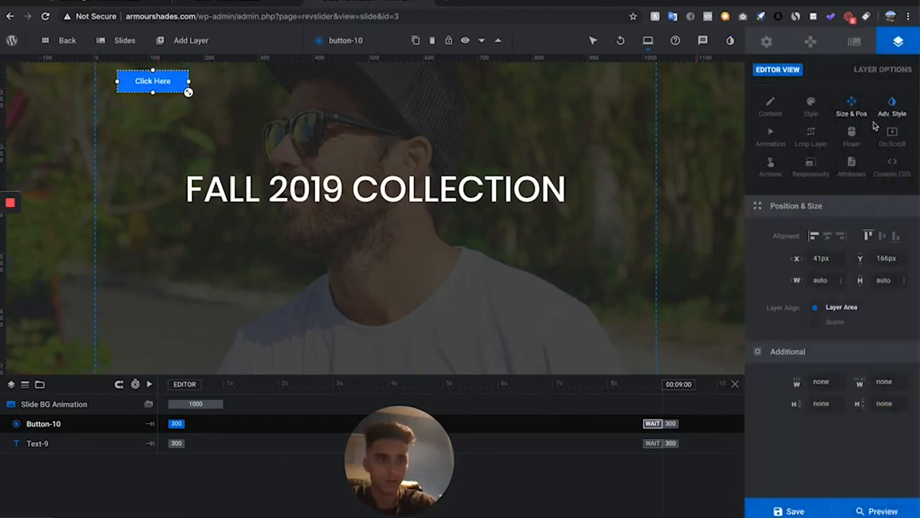
click(828, 240)
click(883, 239)
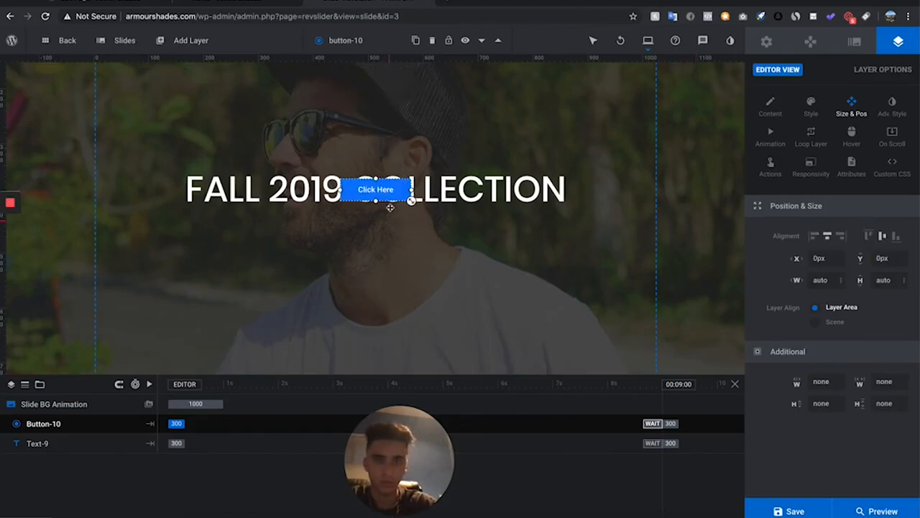
drag(389, 208, 388, 239)
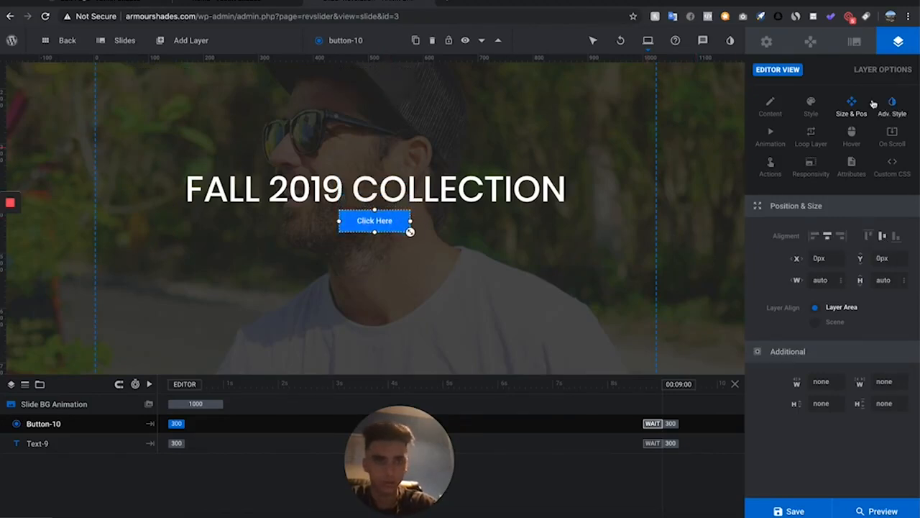
Change the button's label to "SHOP NOW"
click(762, 110)
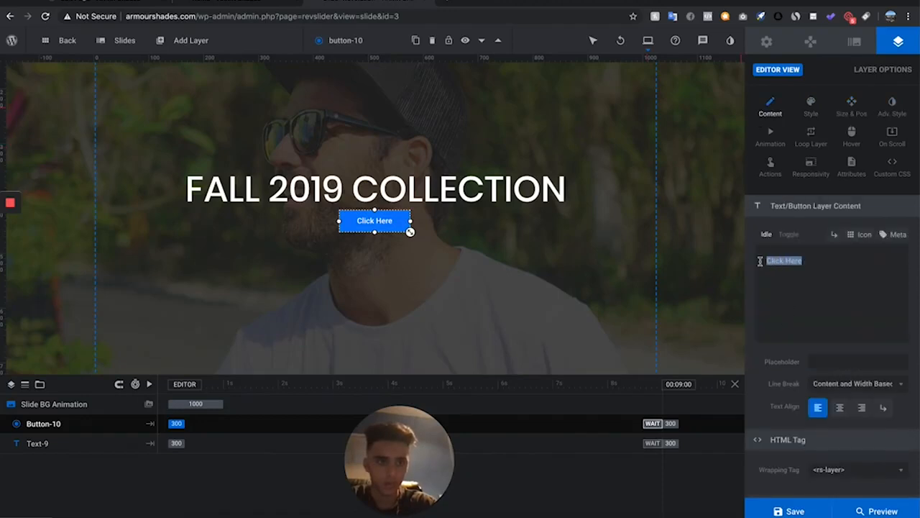
text(shop)
key(BackSpace)
key(BackSpace)
key(BackSpace)
text(H)
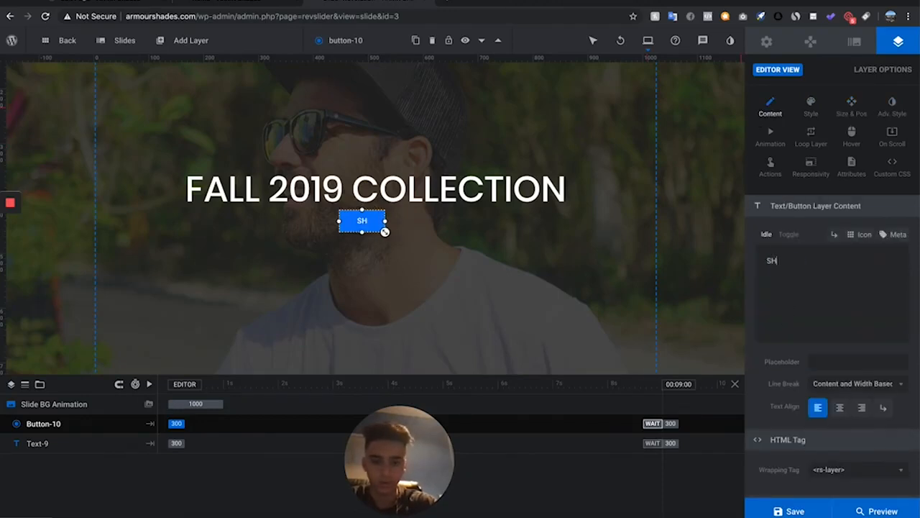
text(OP NOW)
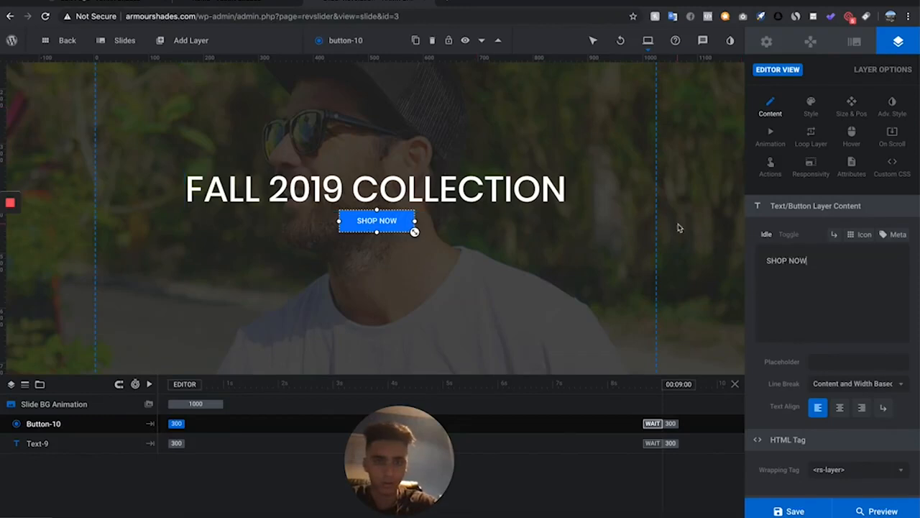
Set the button's background color to orange #ffb238
click(811, 108)
scroll(841, 338, down, 2)
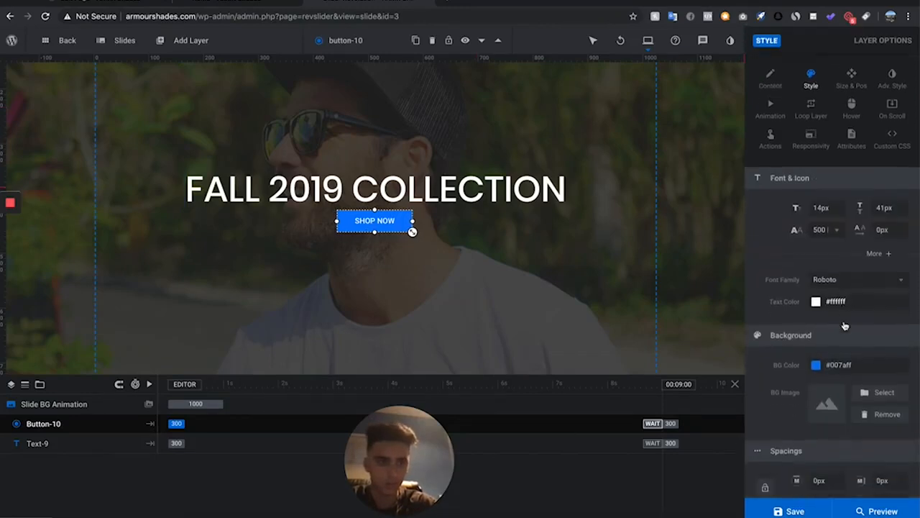
click(840, 342)
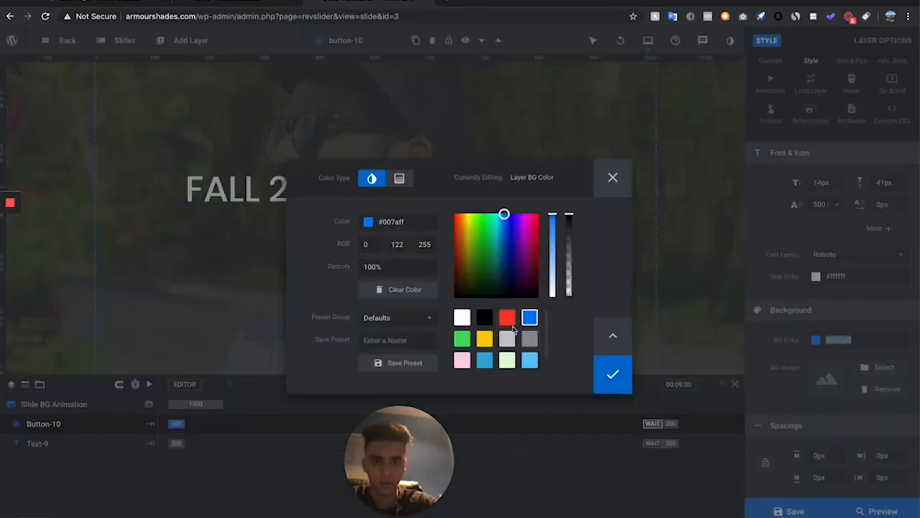
drag(468, 213, 464, 213)
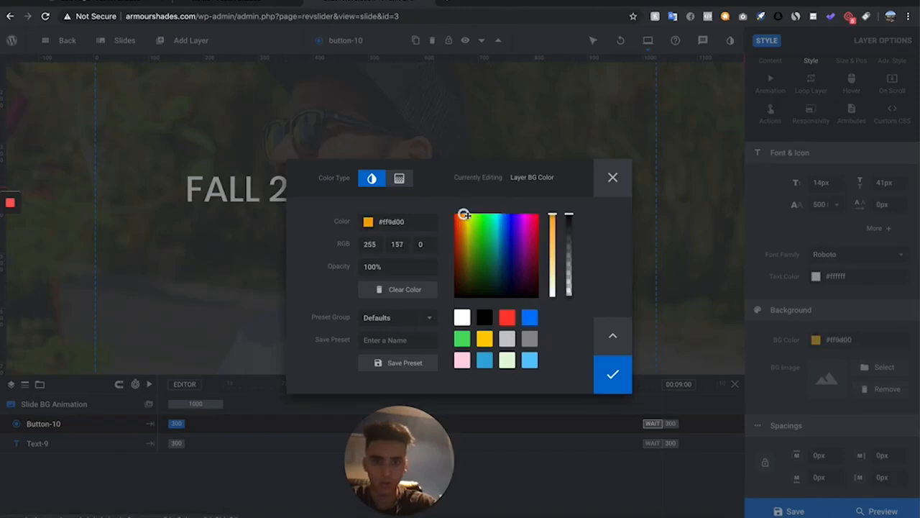
click(552, 231)
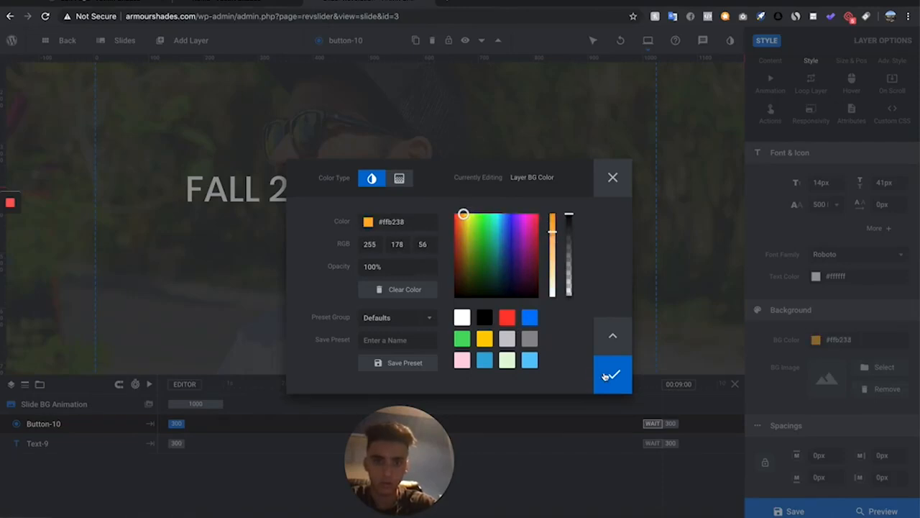
click(606, 375)
Enlarge the button to about 17px text and save the slide
mouse_move(412, 232)
mouse_down()
mouse_move(420, 233)
mouse_move(404, 237)
mouse_up()
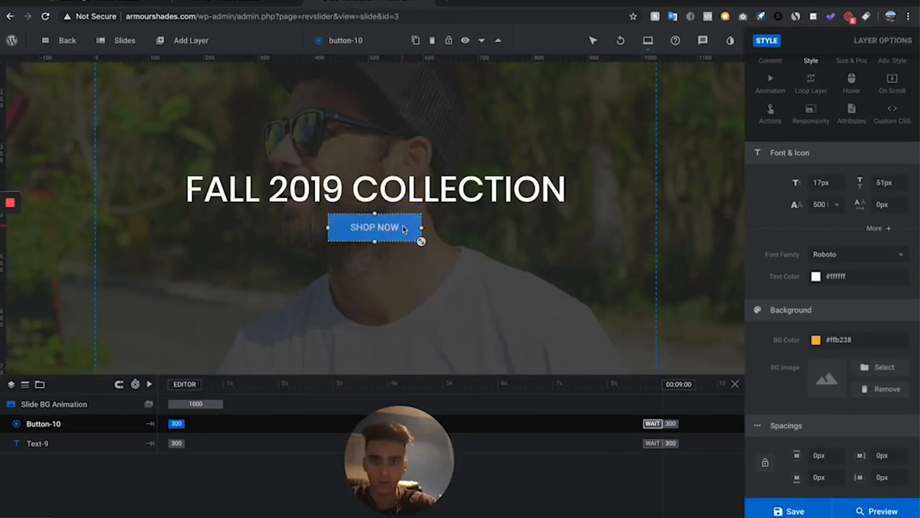
click(481, 279)
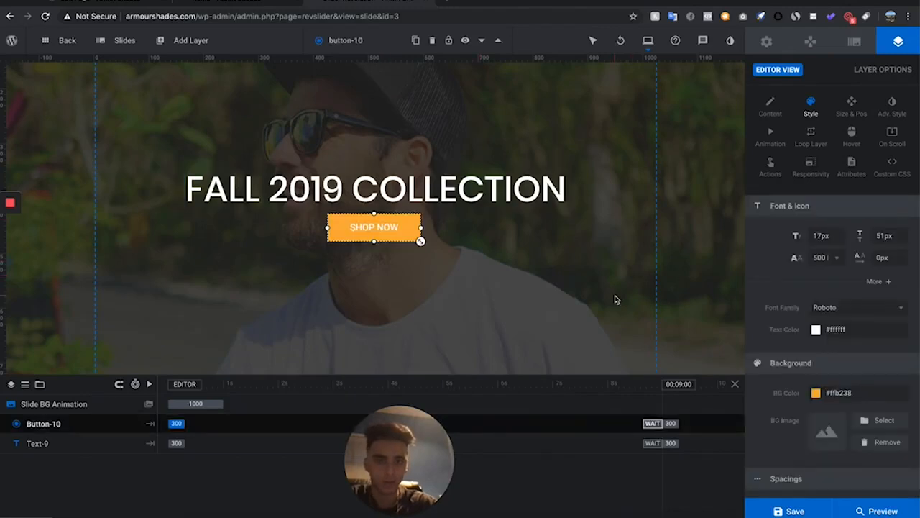
click(615, 299)
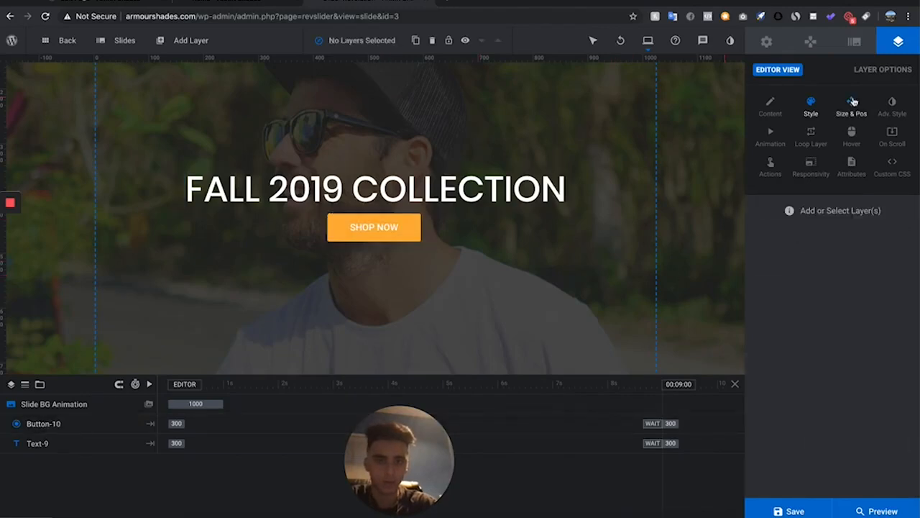
key(ctrl+s)
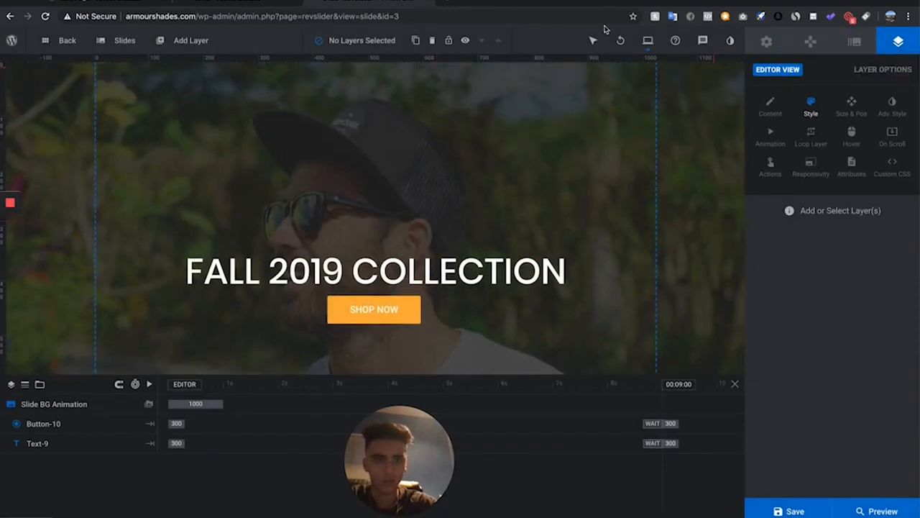
Switch the editor to desktop view and center the headline horizontally and vertically there
mouse_move(646, 42)
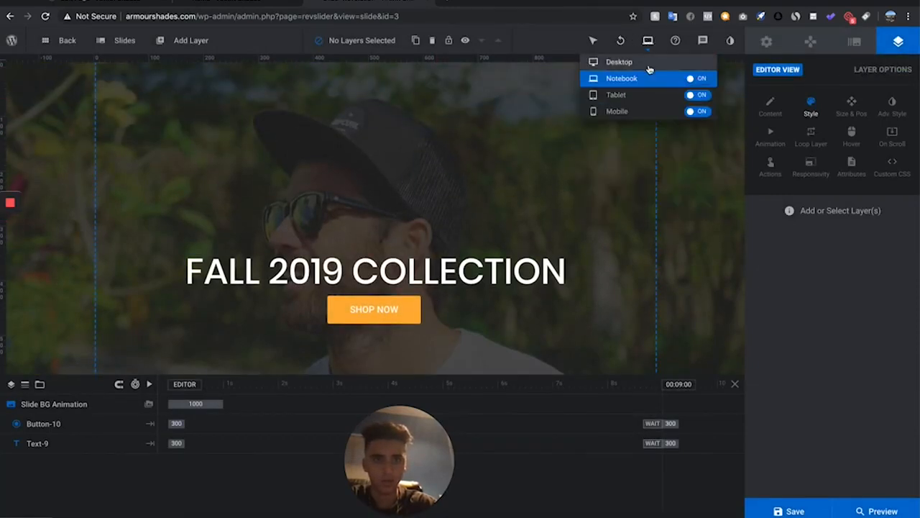
click(647, 64)
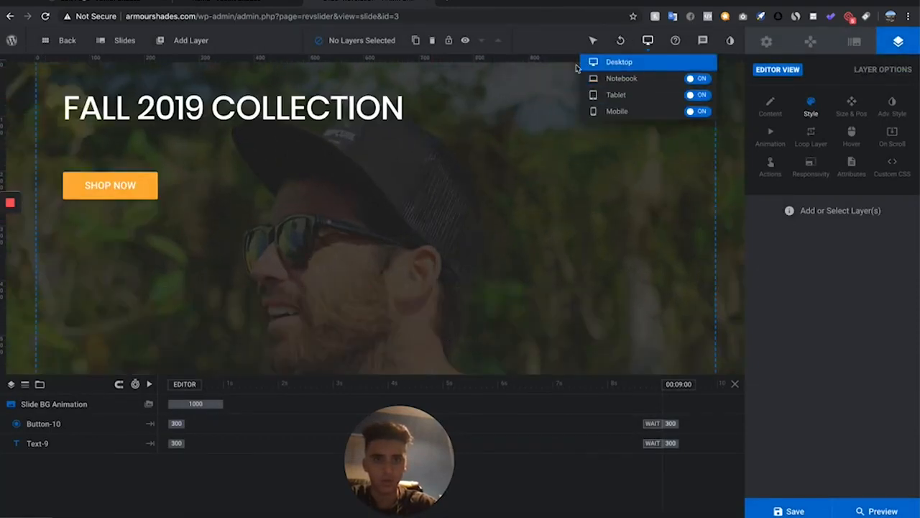
click(248, 103)
click(836, 105)
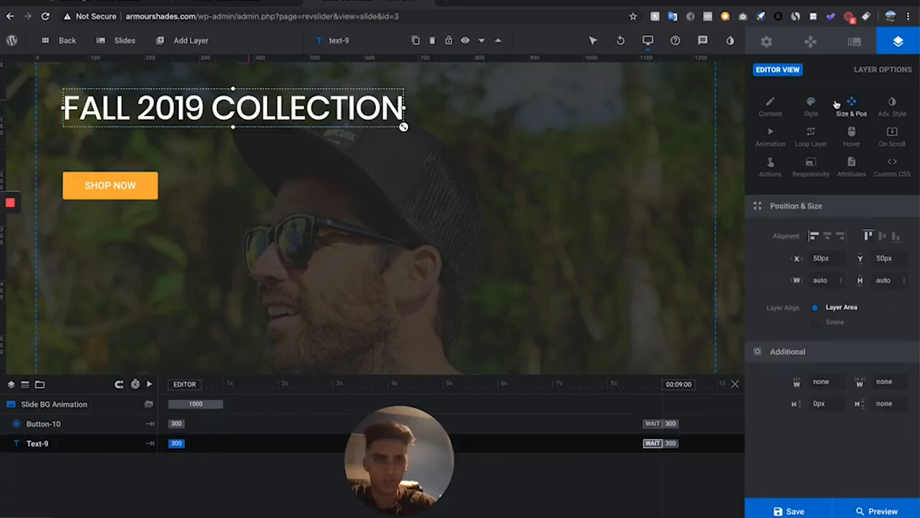
click(827, 236)
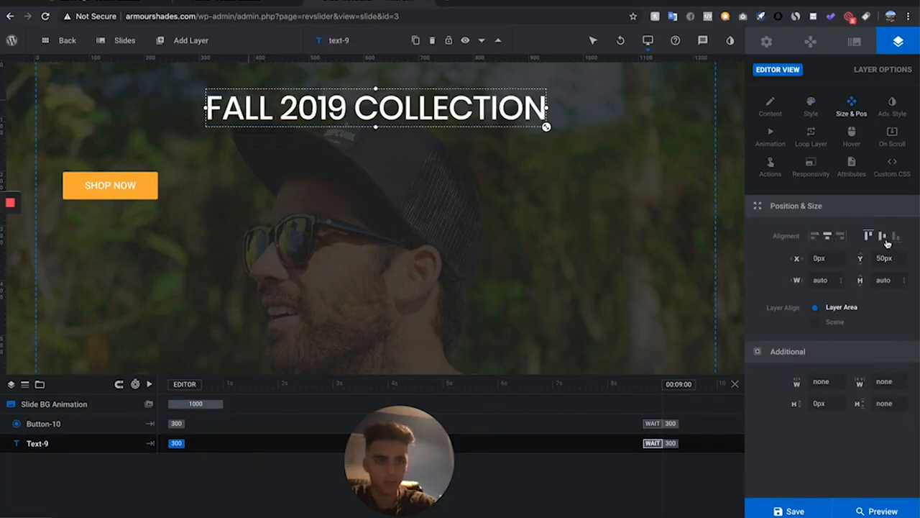
click(882, 236)
click(110, 185)
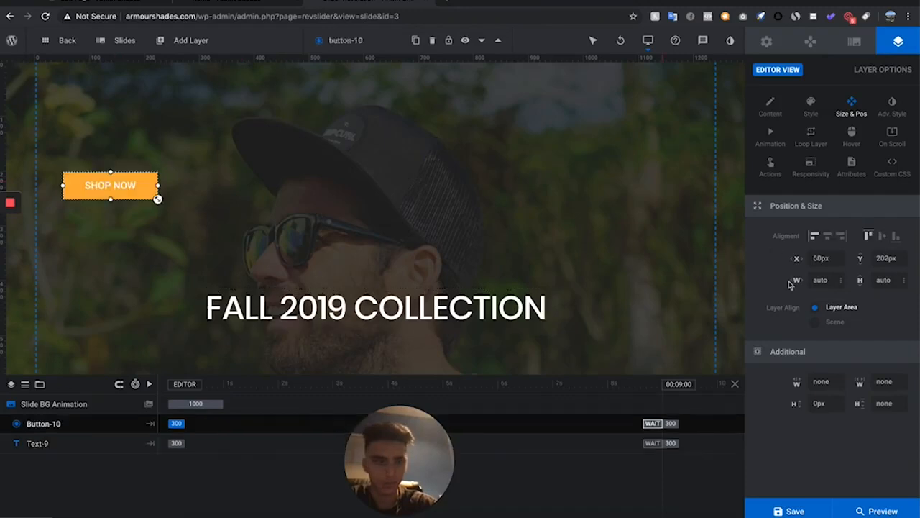
click(541, 317)
scroll(544, 321, down, 3)
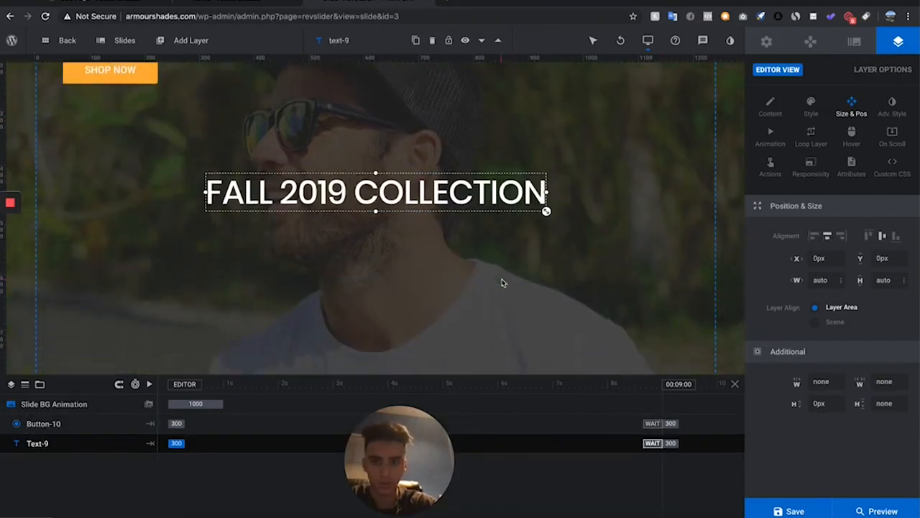
Enlarge the FALL 2019 COLLECTION headline and center the SHOP NOW button just below it
drag(546, 211, 601, 217)
click(110, 70)
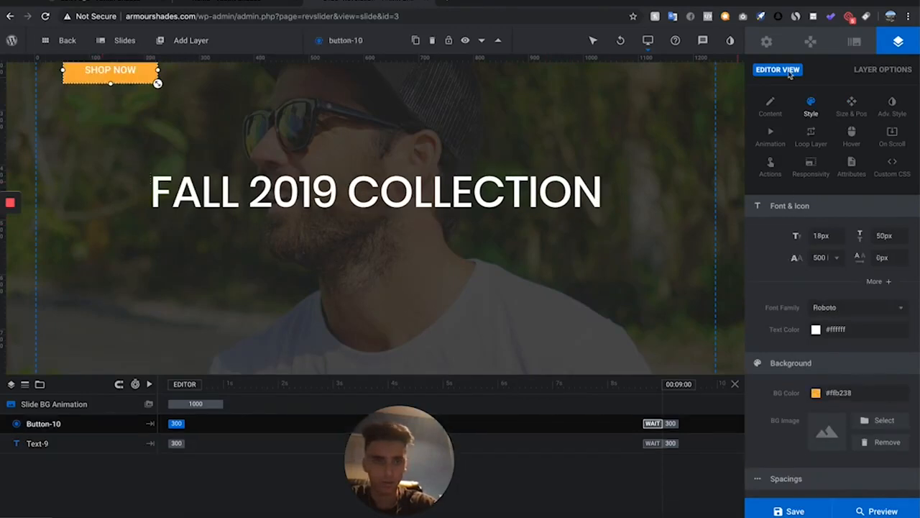
click(853, 109)
click(828, 236)
click(876, 241)
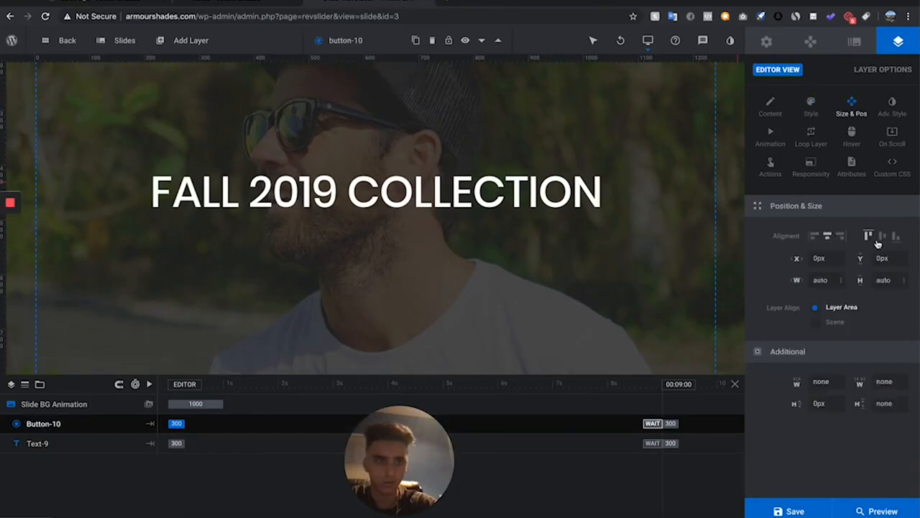
drag(421, 199, 430, 251)
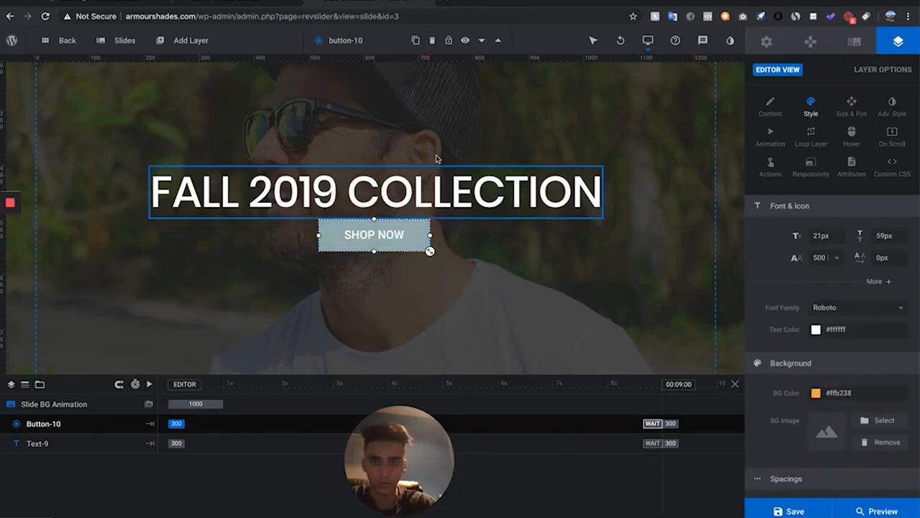
Save the slide
scroll(427, 247, down, 2)
scroll(420, 187, up, 5)
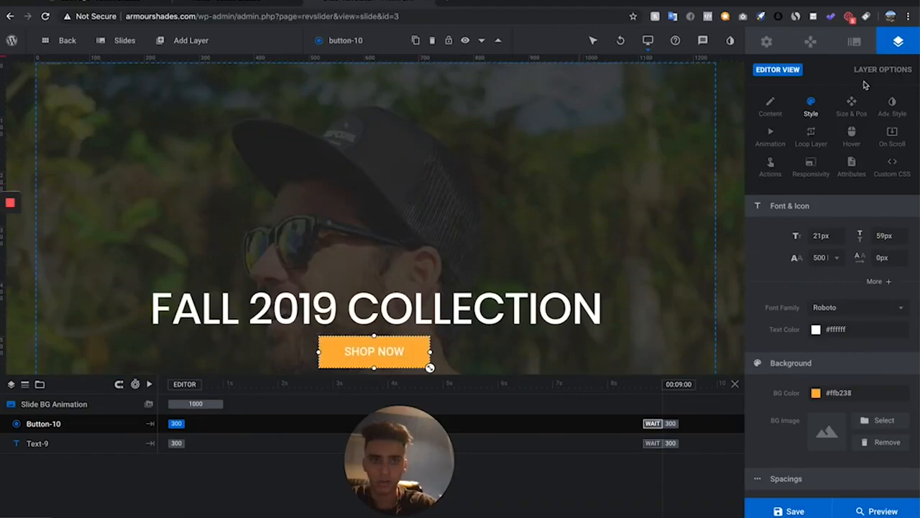
click(785, 511)
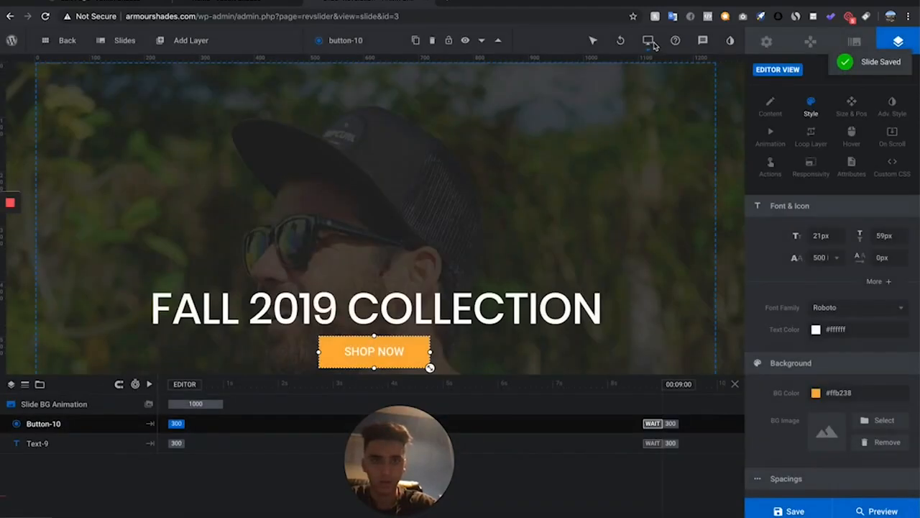
Switch the editor to tablet view, review the headline and button layout, and save the slide
click(651, 42)
click(634, 95)
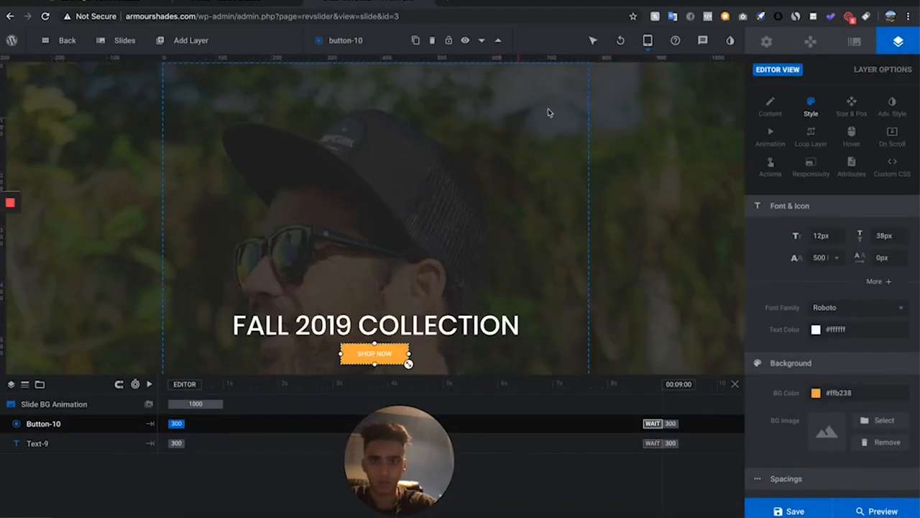
scroll(352, 218, down, 1)
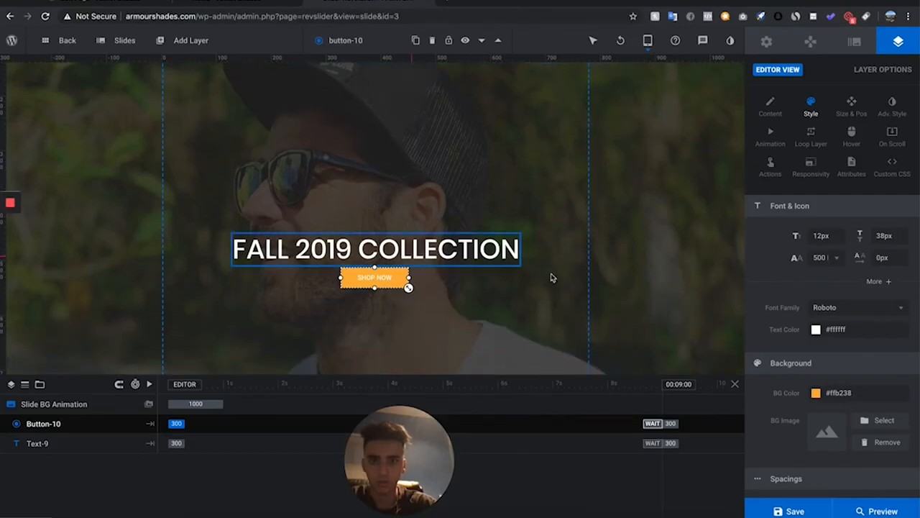
click(521, 263)
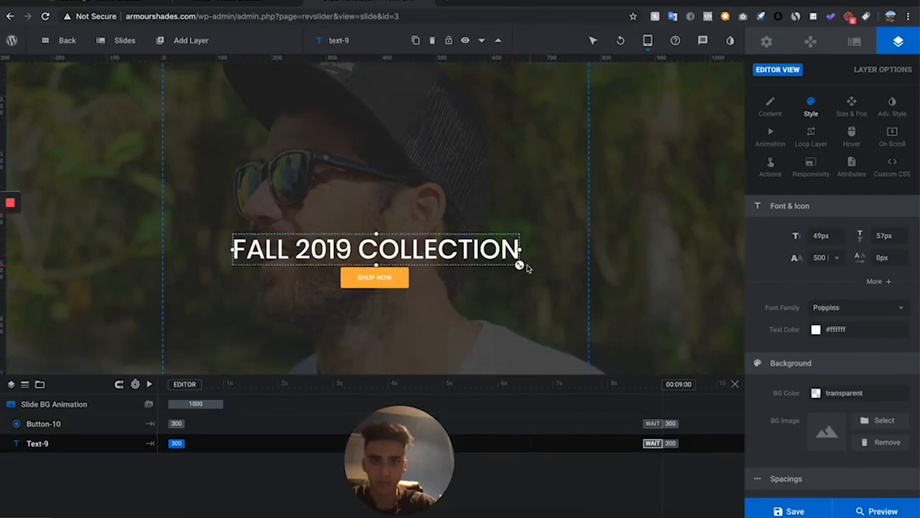
click(418, 284)
scroll(419, 283, down, 1)
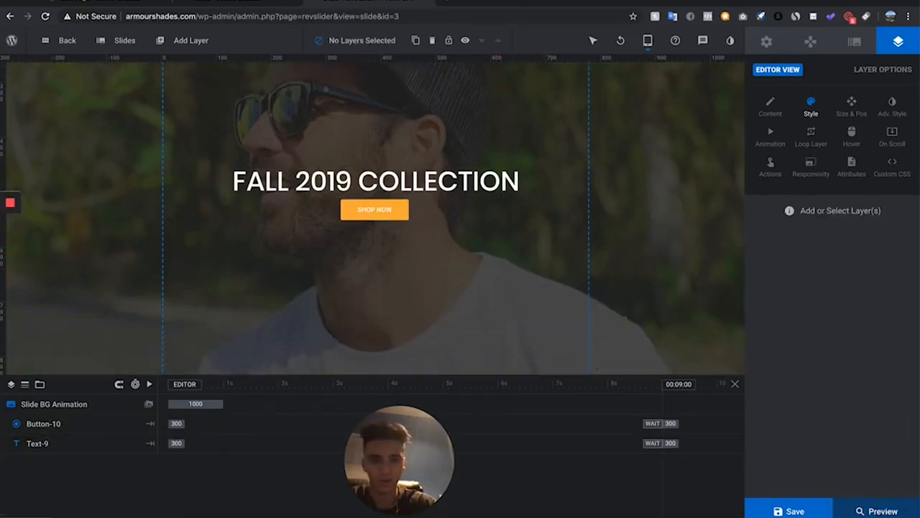
click(790, 510)
Switch the editor to mobile view and enlarge the headline to about 37px
mouse_move(647, 41)
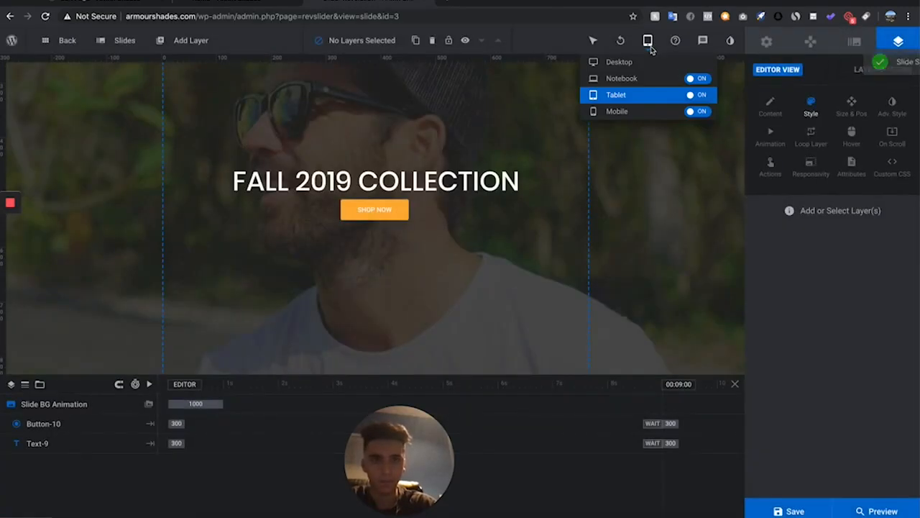
click(637, 111)
click(330, 177)
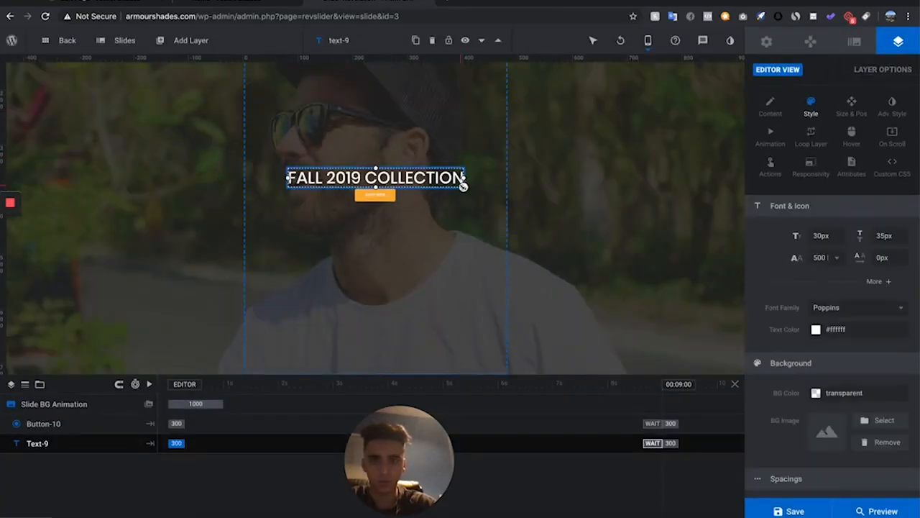
drag(463, 186, 486, 188)
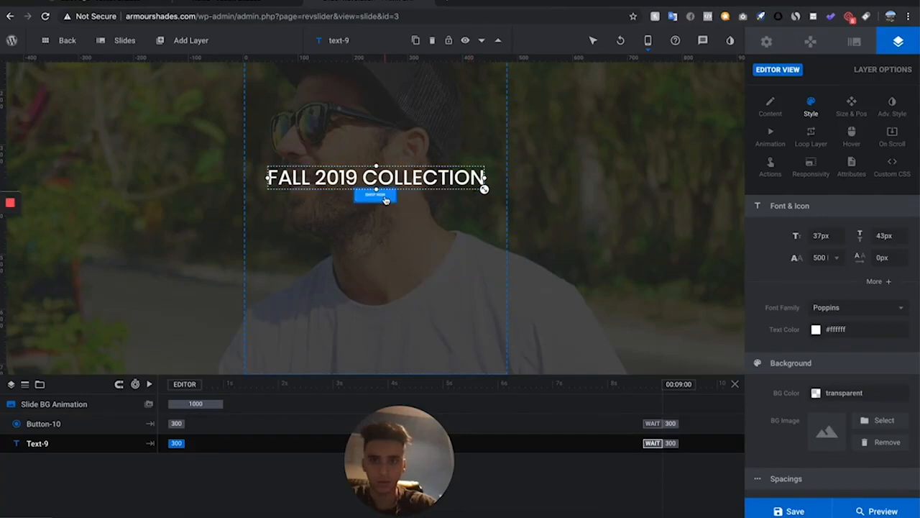
Move the SHOP NOW button just below the headline in mobile view and save the slide
click(385, 203)
drag(394, 208, 406, 211)
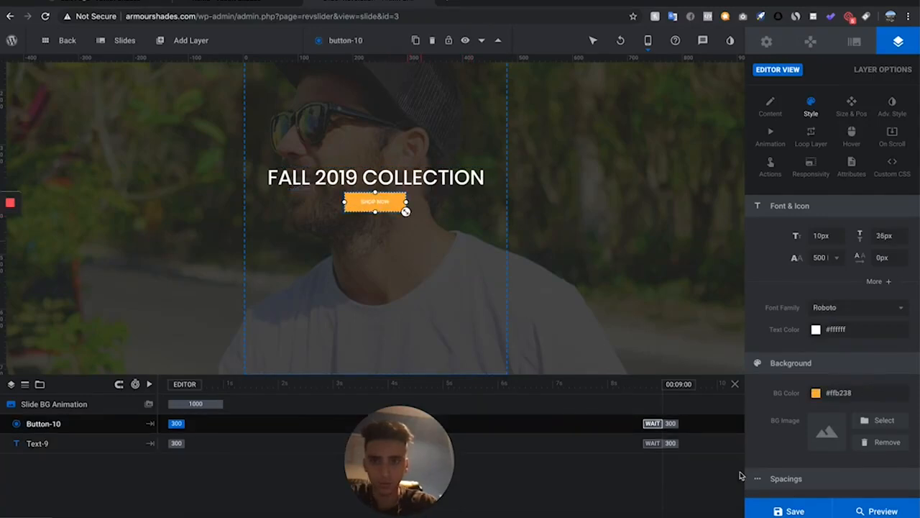
click(791, 512)
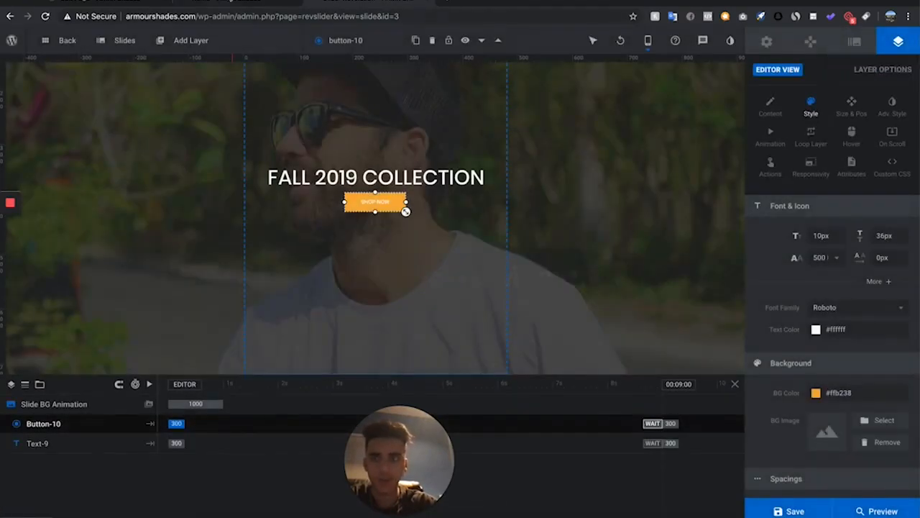
Assign the Slider 1 module to the Revolution Slider element on the Home page
click(85, 4)
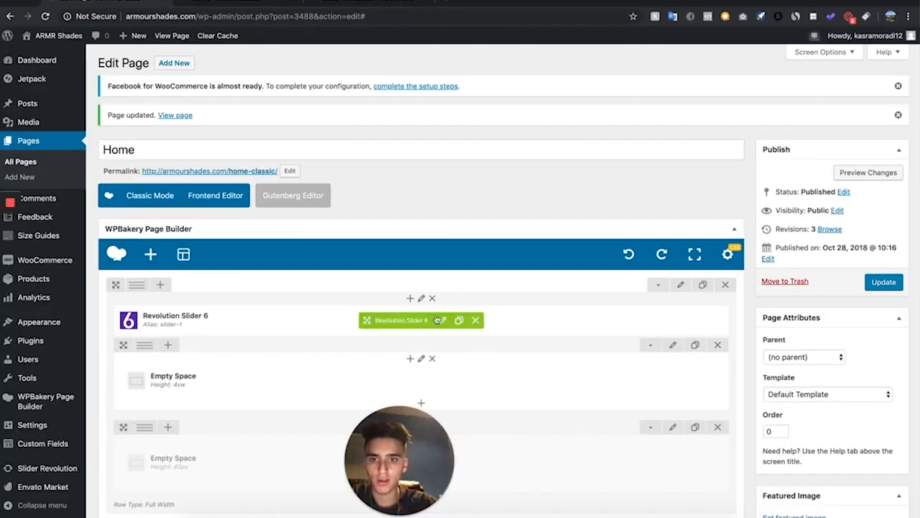
click(442, 323)
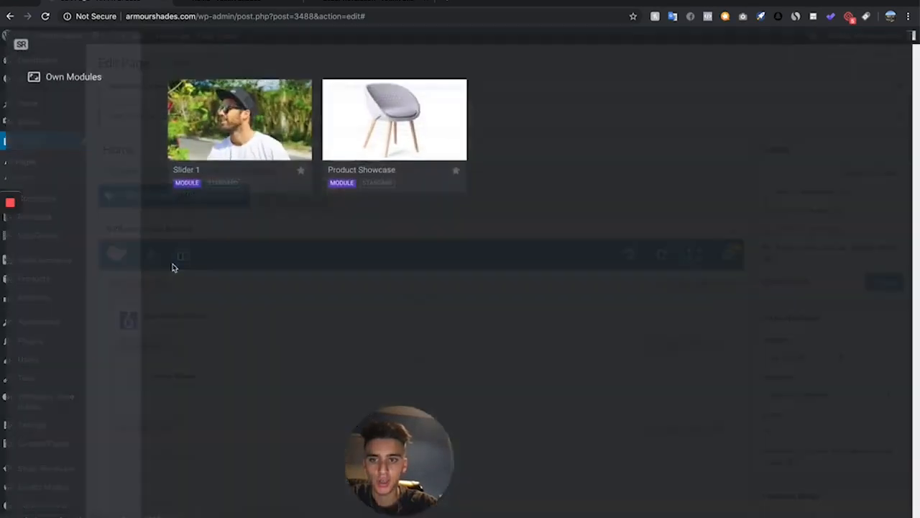
click(237, 116)
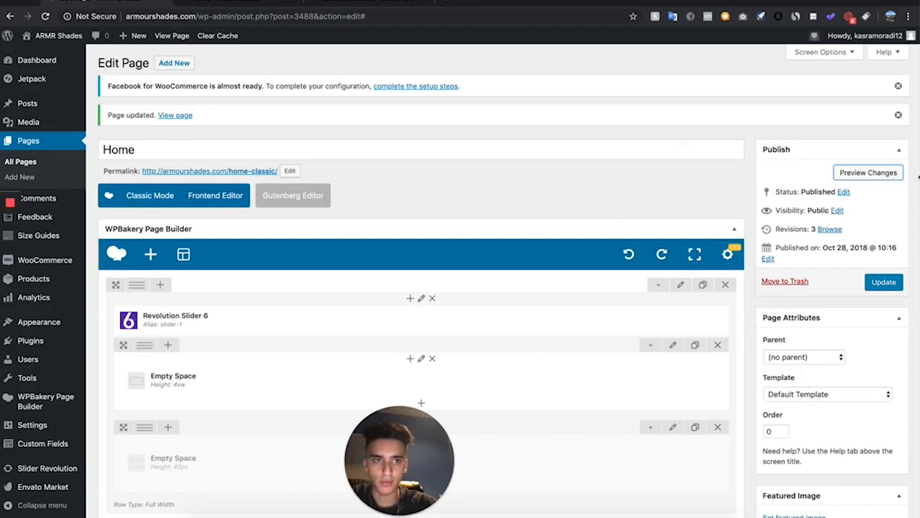
Preview the Home page changes to check the hero slider
click(866, 173)
scroll(408, 200, down, 3)
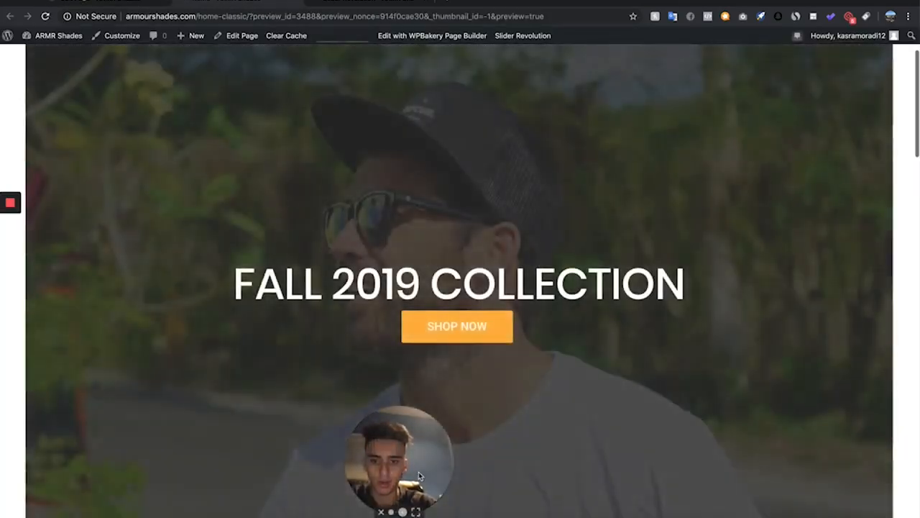
drag(420, 476, 66, 492)
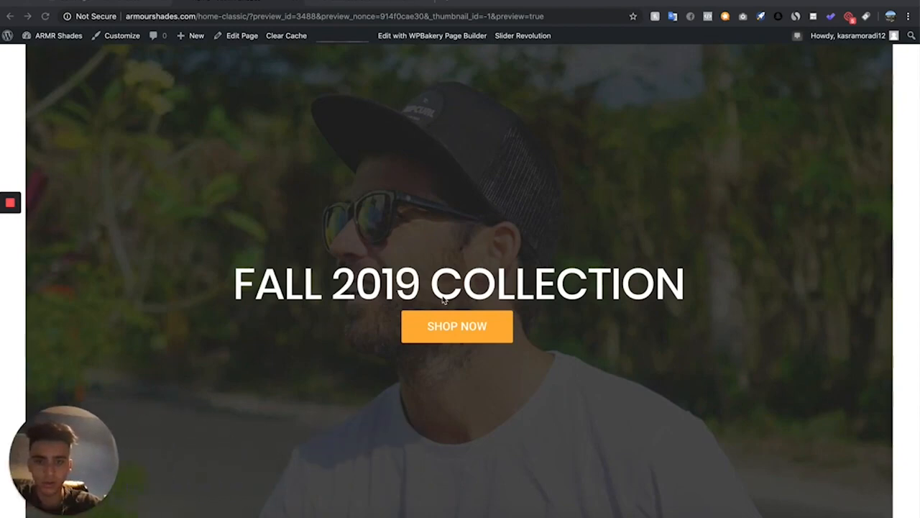
scroll(442, 300, down, 3)
scroll(442, 300, up, 4)
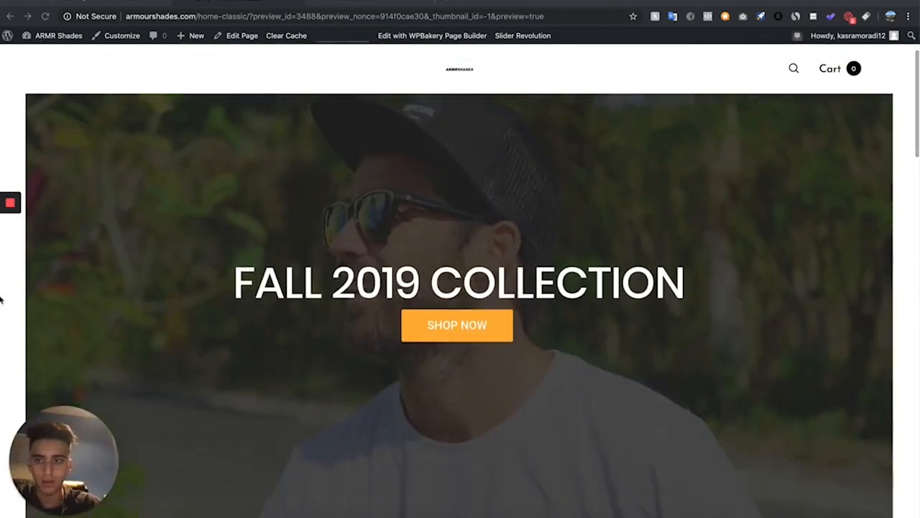
scroll(1, 300, up, 2)
scroll(401, 422, down, 1)
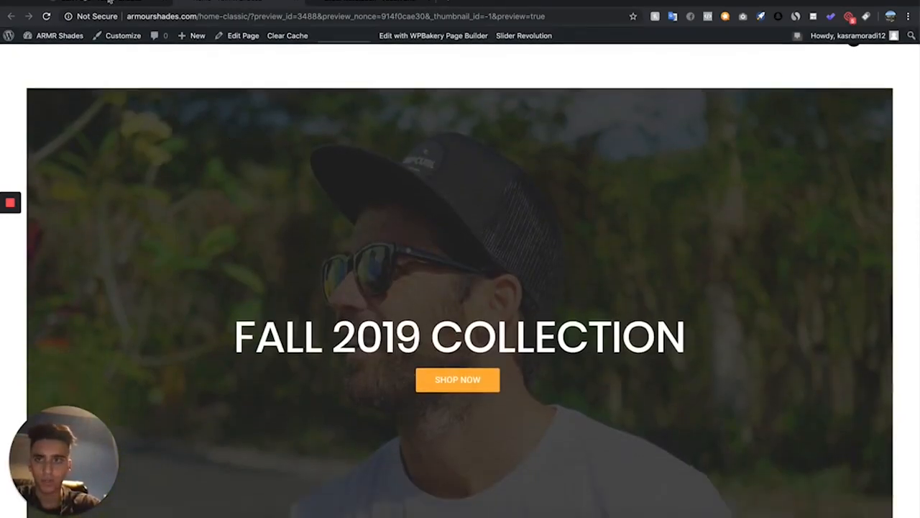
Update the Home page and review the refreshed preview
click(110, 2)
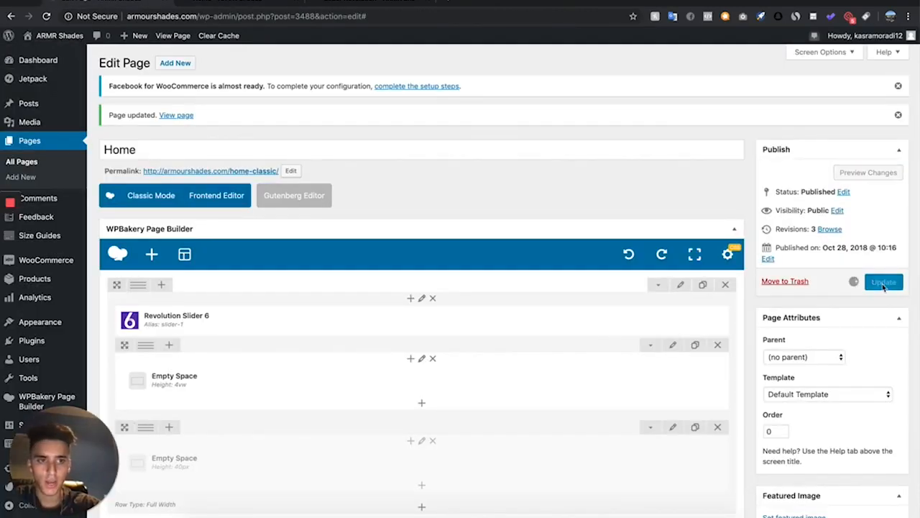
click(884, 282)
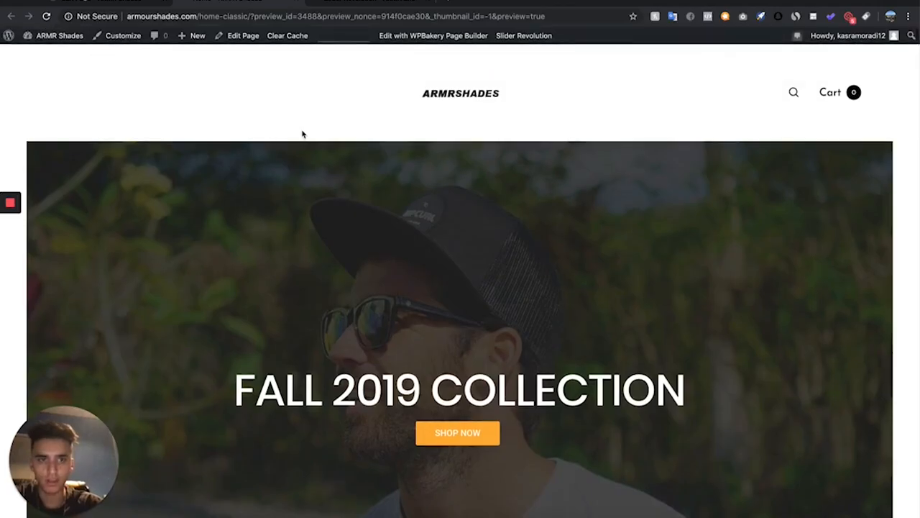
scroll(302, 134, down, 8)
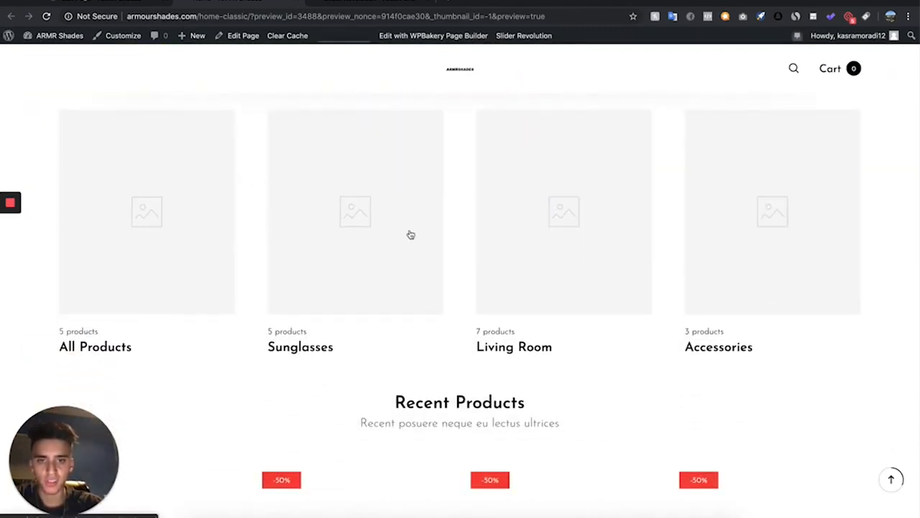
scroll(411, 235, up, 2)
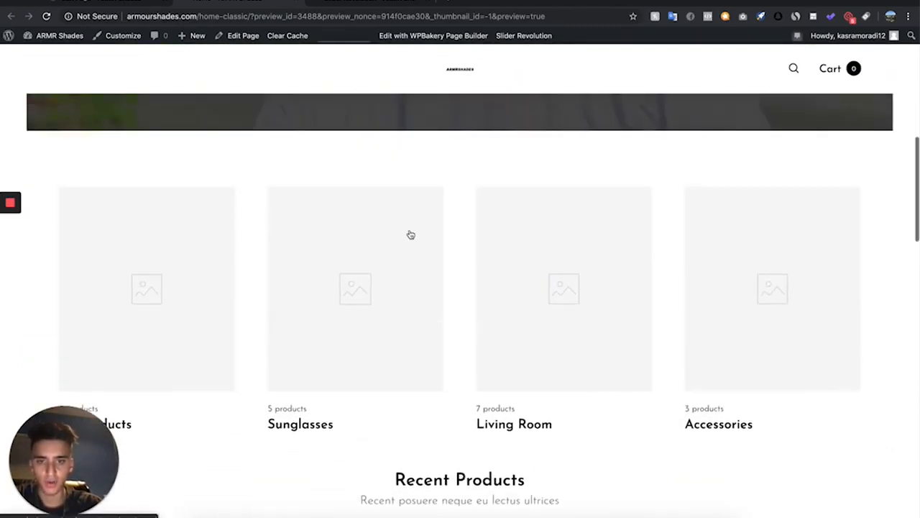
Delete the Product categories element and its empty row from the Home page layout
click(108, 3)
scroll(491, 383, down, 5)
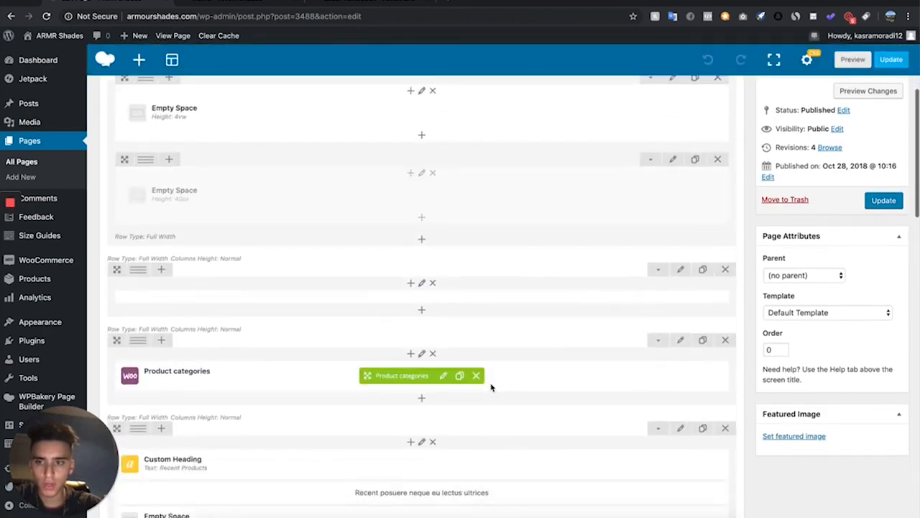
scroll(491, 388, down, 4)
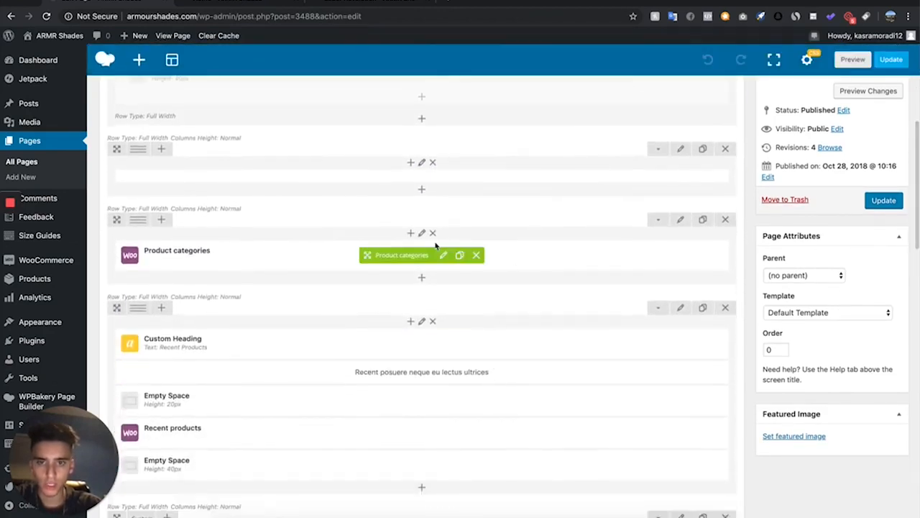
click(477, 255)
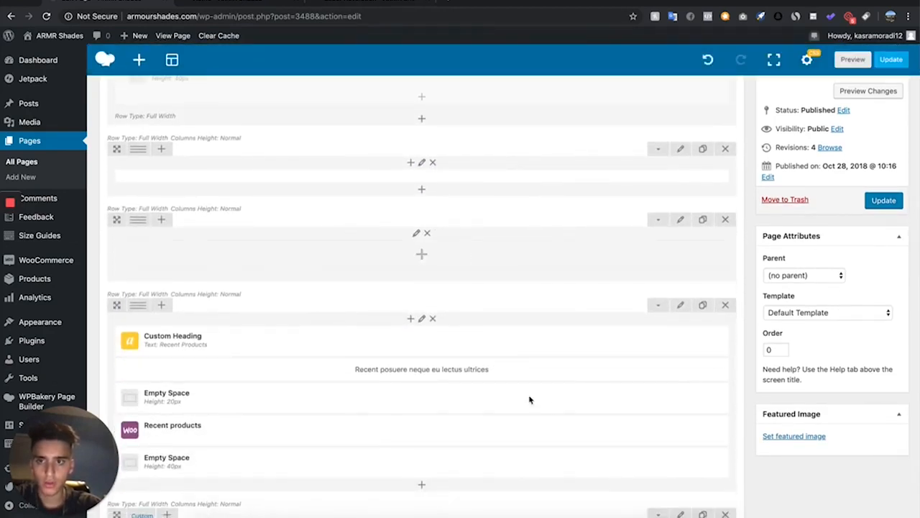
click(724, 220)
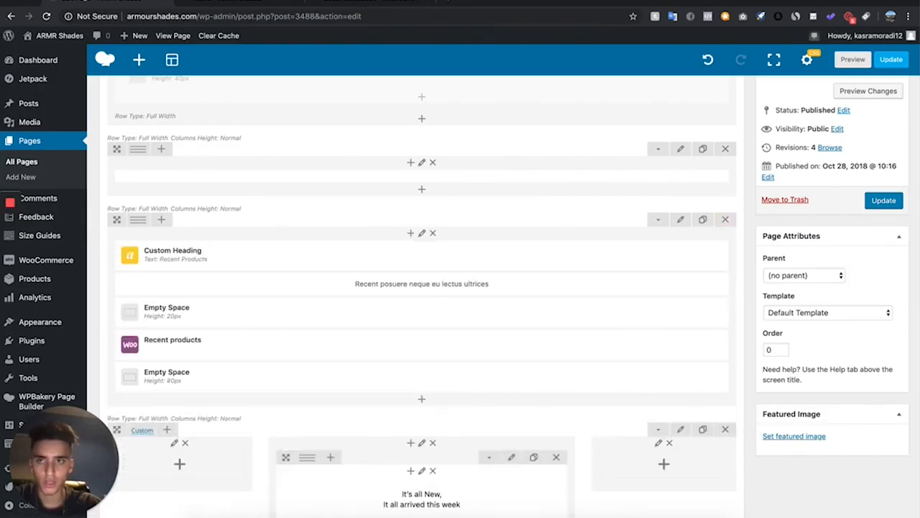
Preview the page changes to check the layout below the slider
click(264, 6)
scroll(415, 269, down, 3)
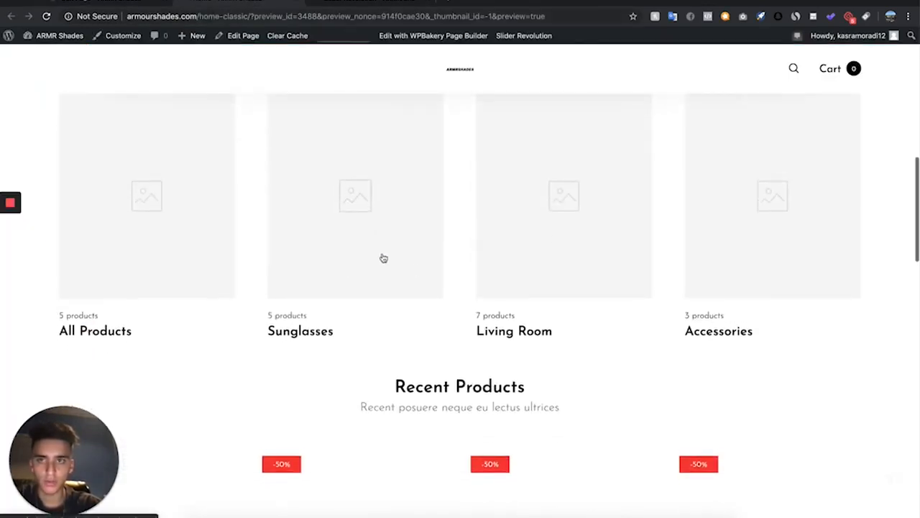
click(101, 3)
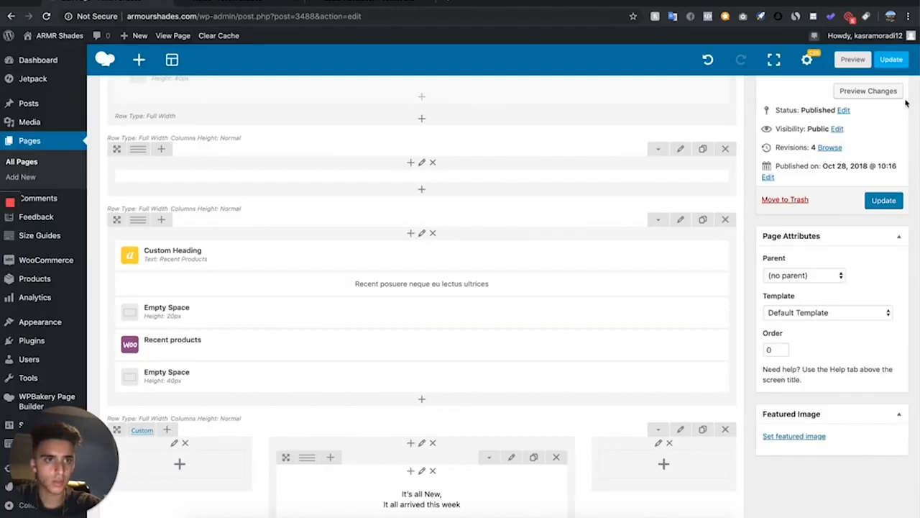
click(897, 97)
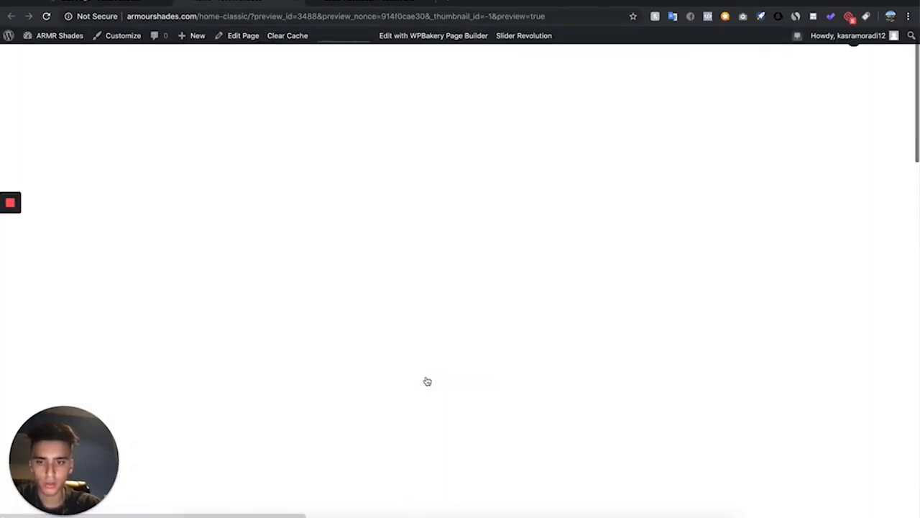
scroll(427, 381, down, 6)
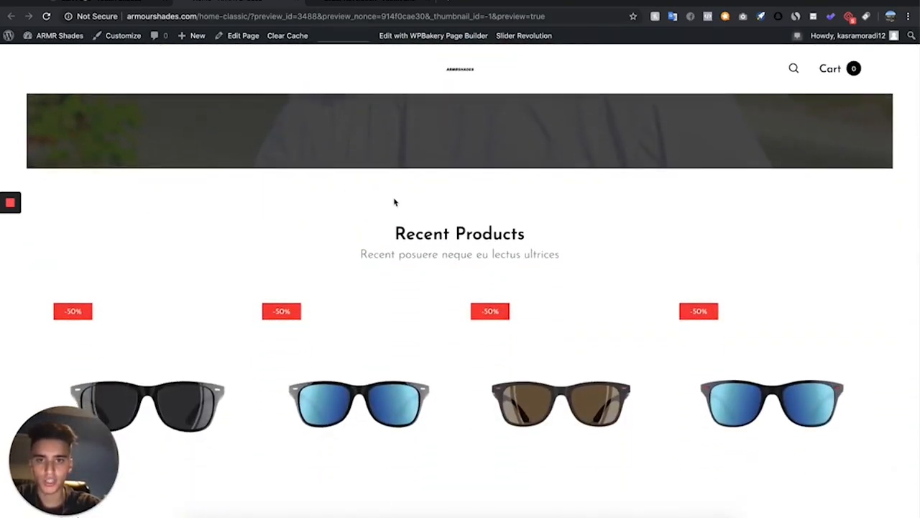
Delete the subtitle text block under the Recent Products heading
click(111, 2)
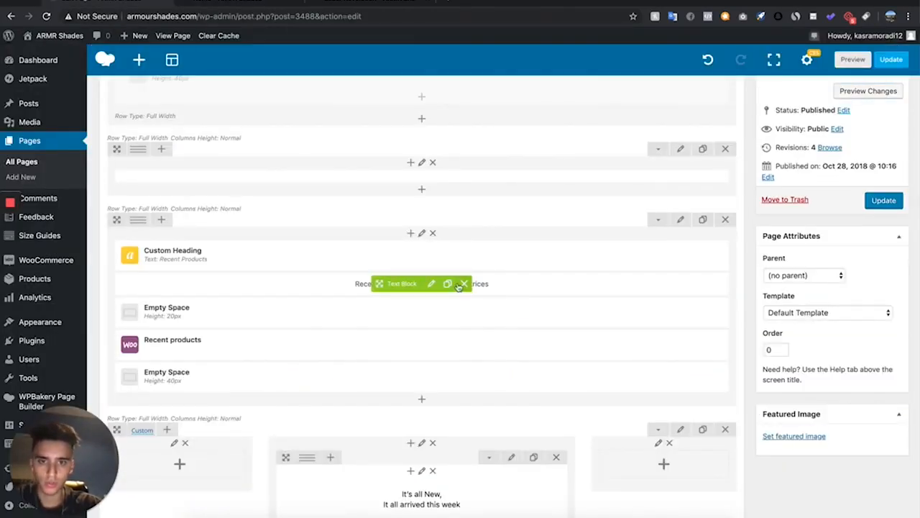
click(465, 288)
click(227, 2)
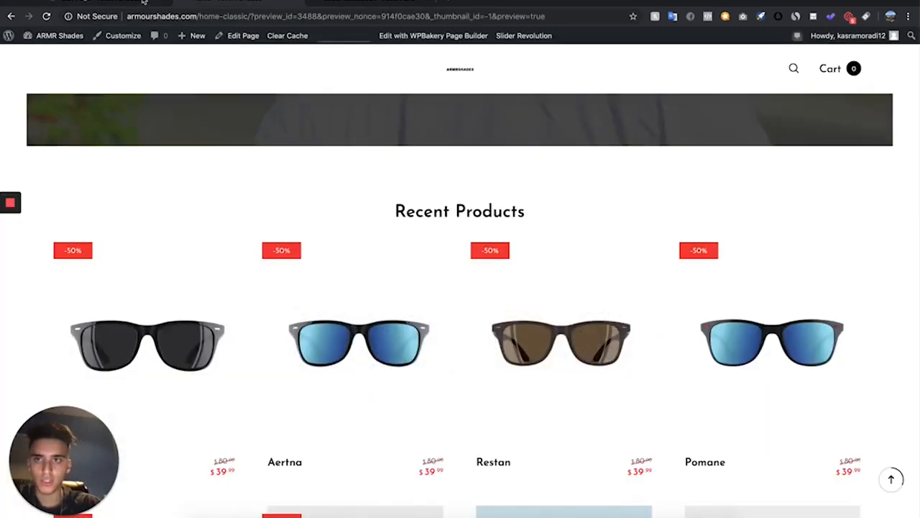
Rename the Recent Products custom heading on the Home page to BESTSELLERS and save it
click(136, 2)
click(440, 253)
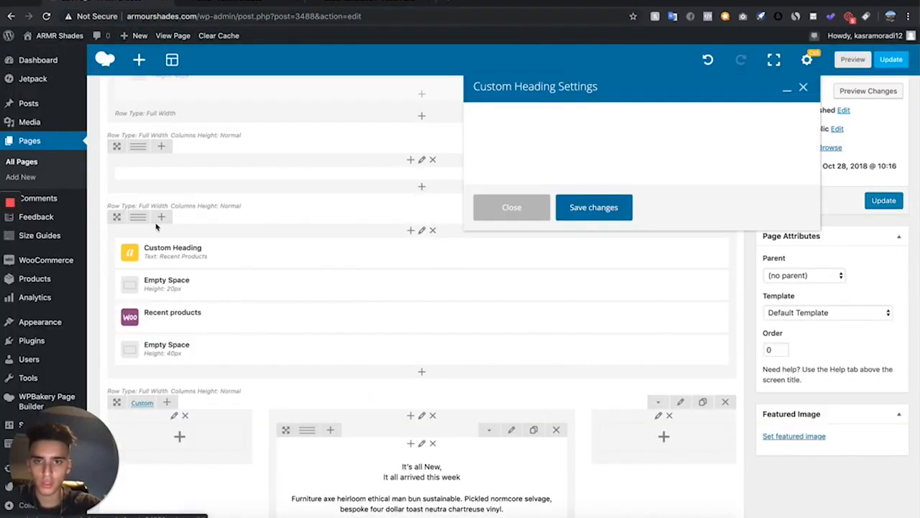
drag(553, 222, 492, 213)
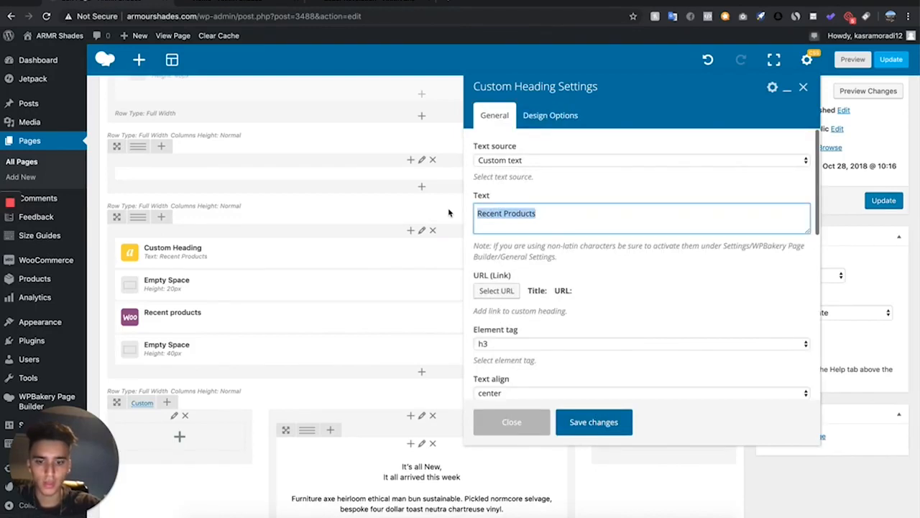
text(bes)
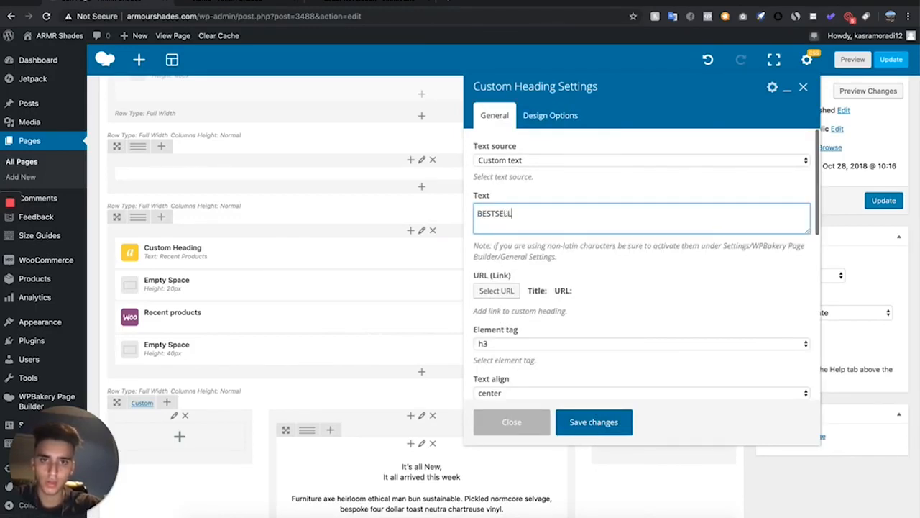
click(594, 431)
Preview the page changes to check the BESTSELLERS section and the content below it
click(870, 91)
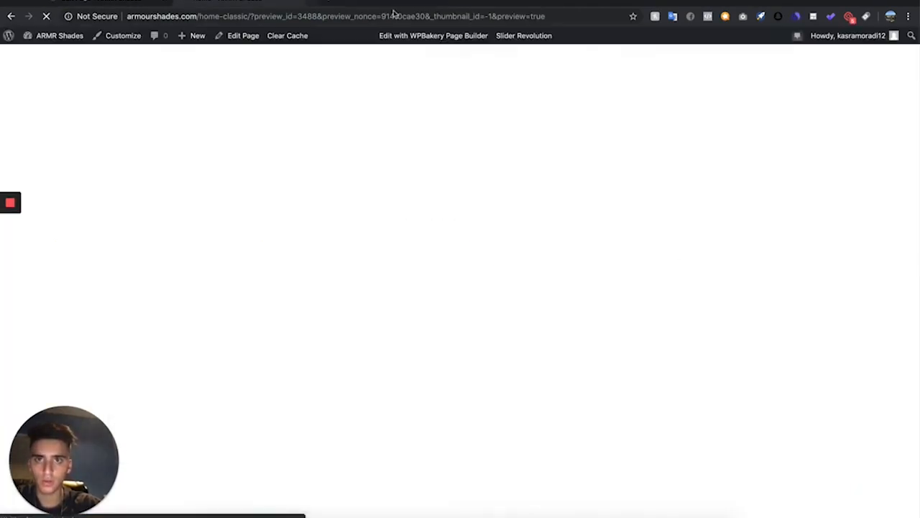
scroll(369, 309, down, 8)
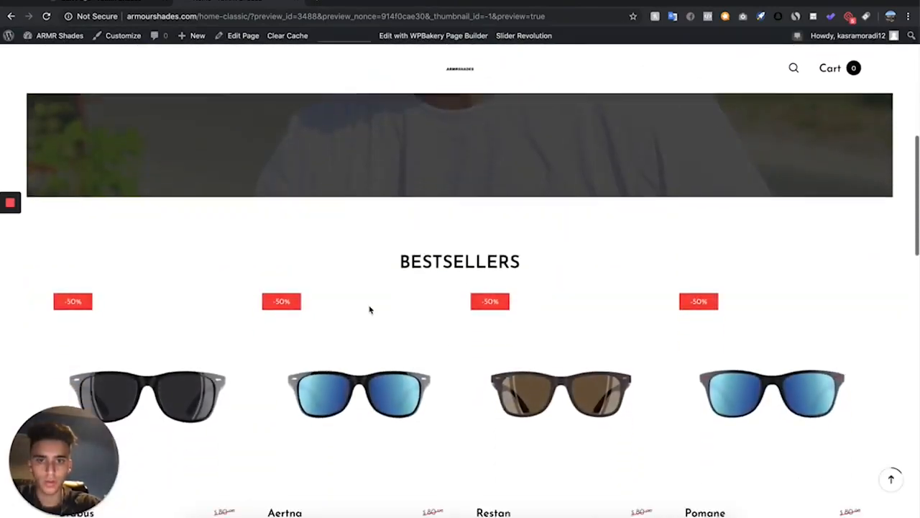
scroll(380, 392, down, 10)
scroll(380, 391, up, 7)
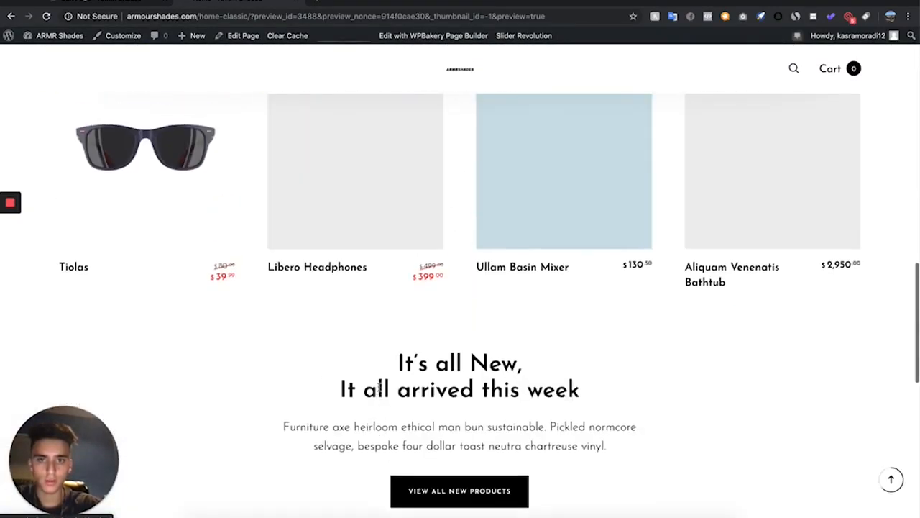
scroll(380, 391, down, 3)
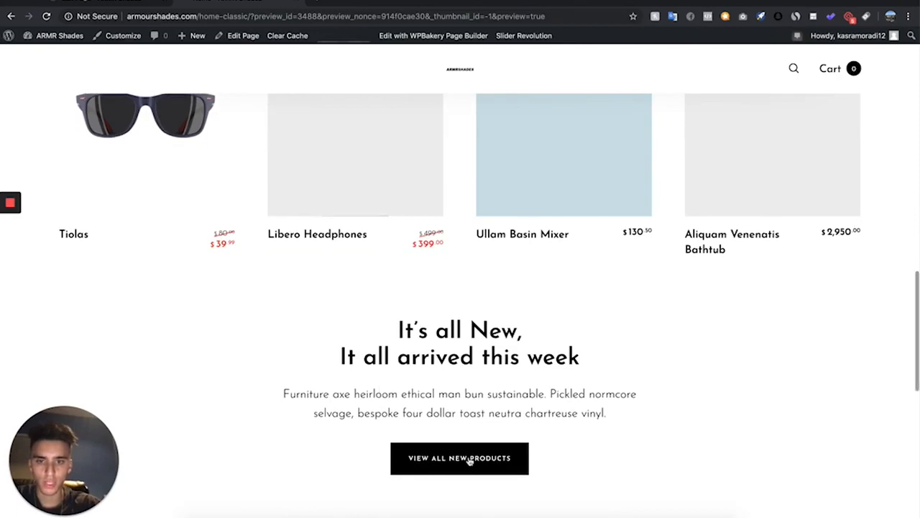
Delete the "It's all New, It all arrived this week" row from the Home page layout
click(113, 3)
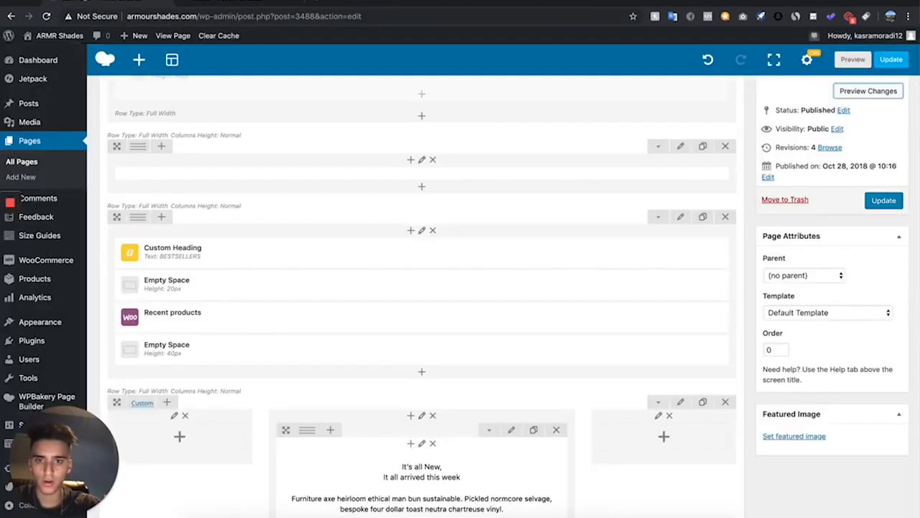
scroll(281, 370, down, 3)
click(724, 261)
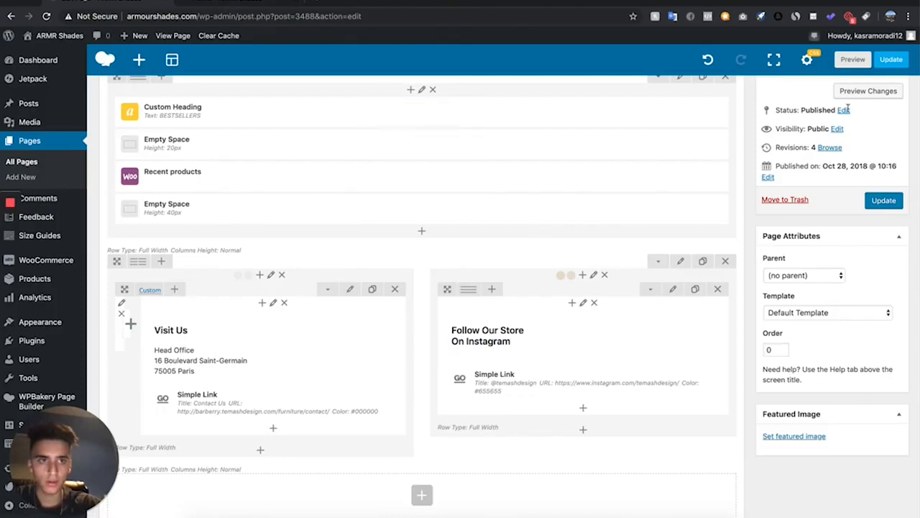
Preview the page changes to check the layout between the products and the footer sections
click(870, 92)
scroll(313, 307, down, 1)
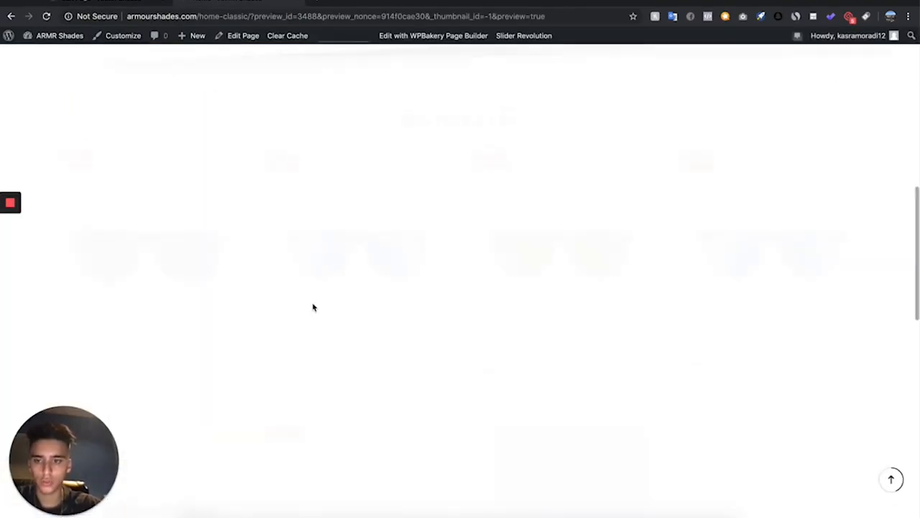
scroll(313, 307, down, 6)
scroll(314, 307, down, 4)
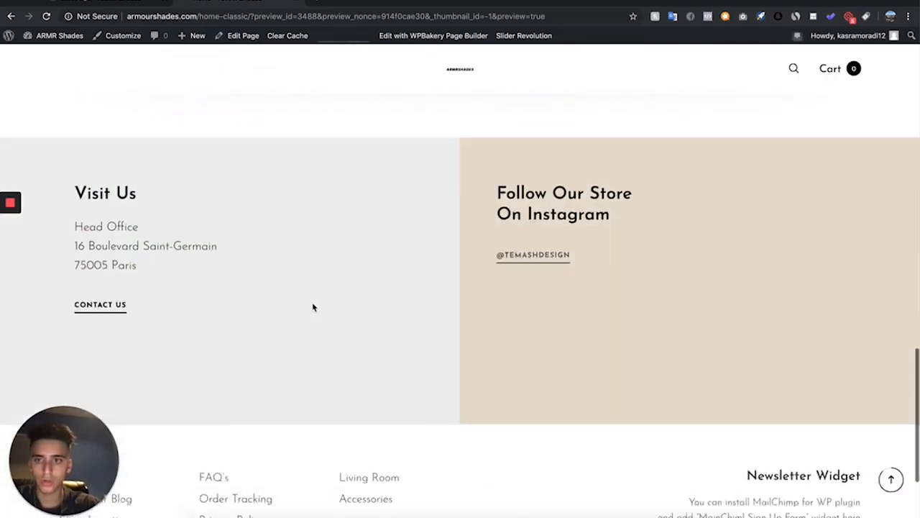
scroll(314, 307, up, 2)
scroll(192, 250, up, 1)
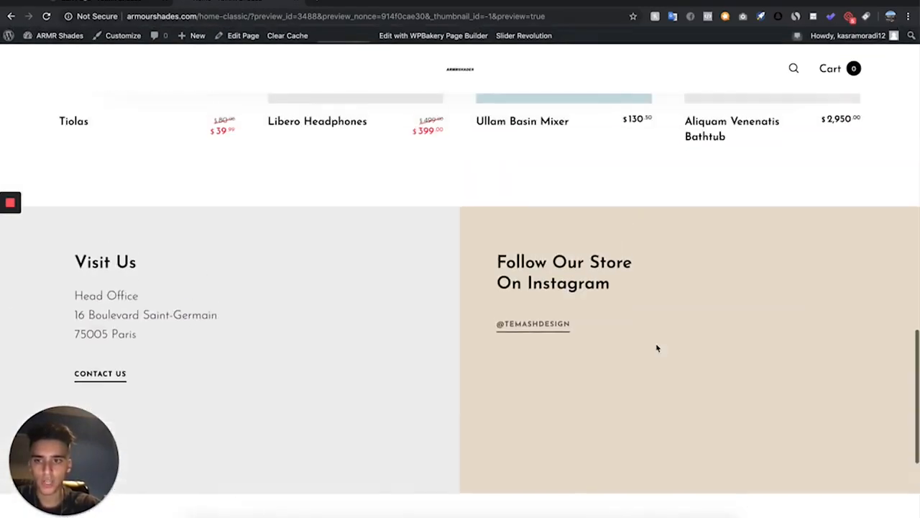
Replace the Visit Us text block with a Contact Us heading, a bold Email label, and the store's support e-mail address
click(115, 2)
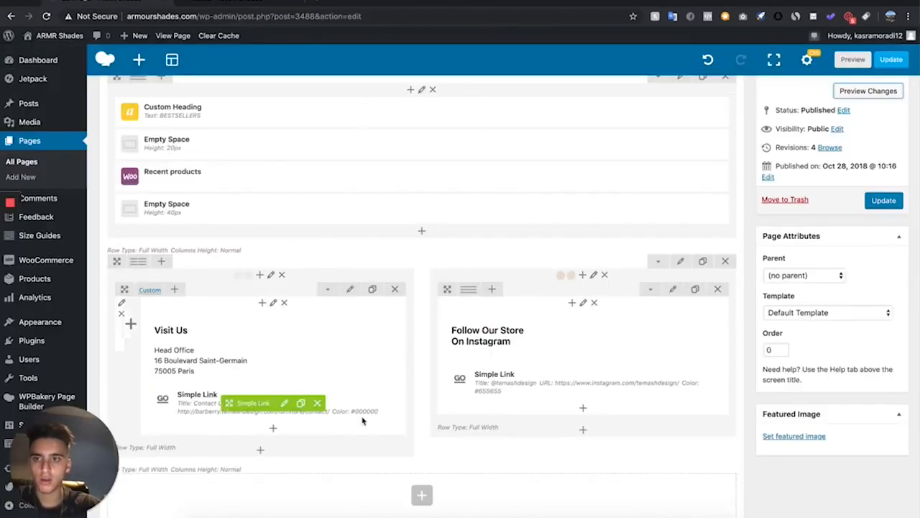
scroll(317, 409, down, 3)
scroll(273, 302, up, 3)
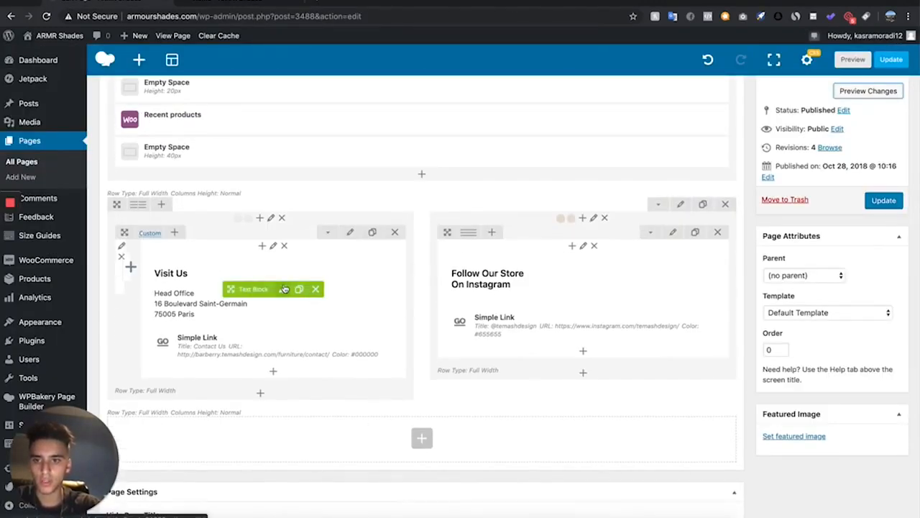
click(283, 289)
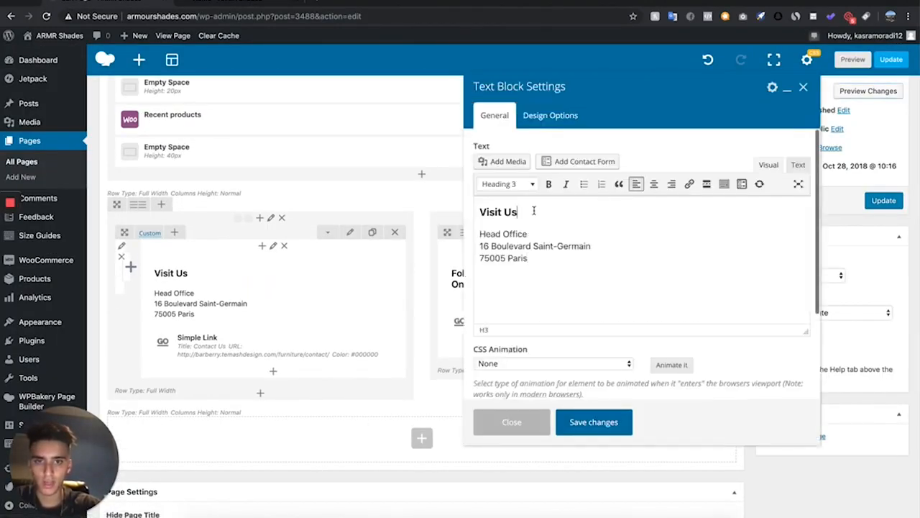
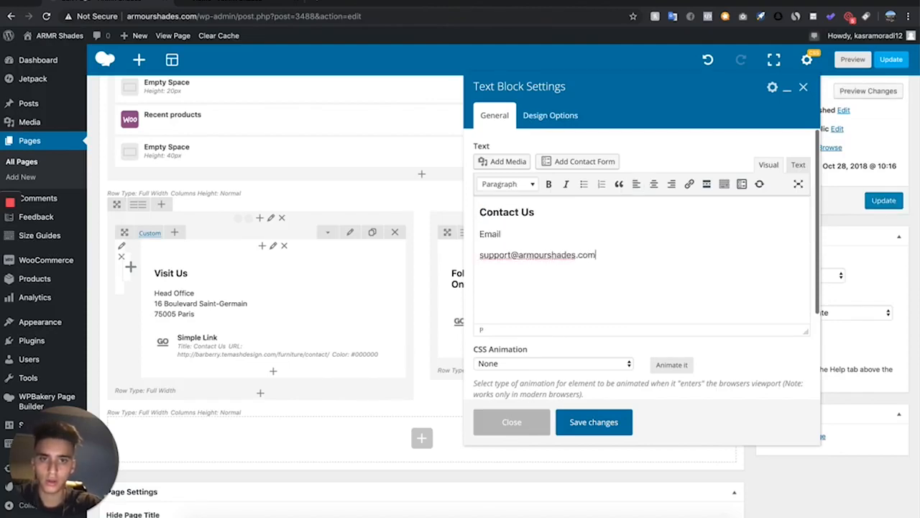
drag(511, 233, 465, 233)
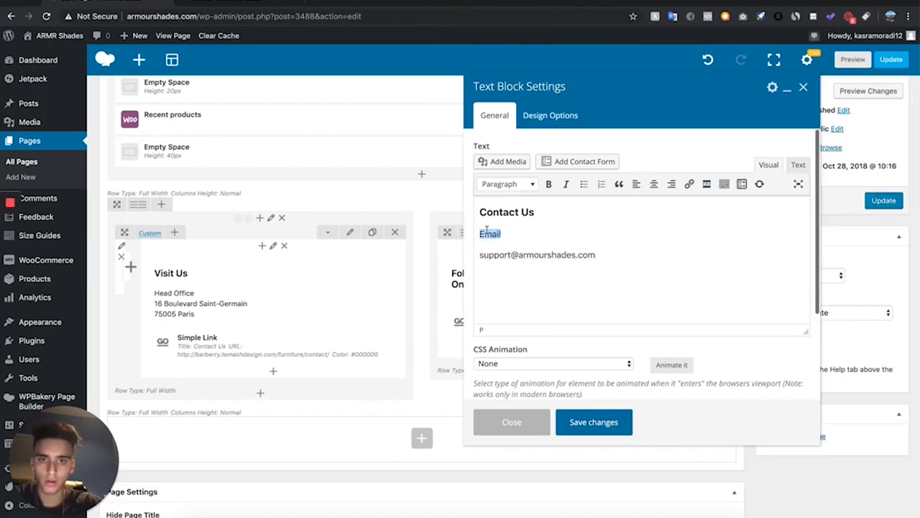
click(548, 184)
click(613, 423)
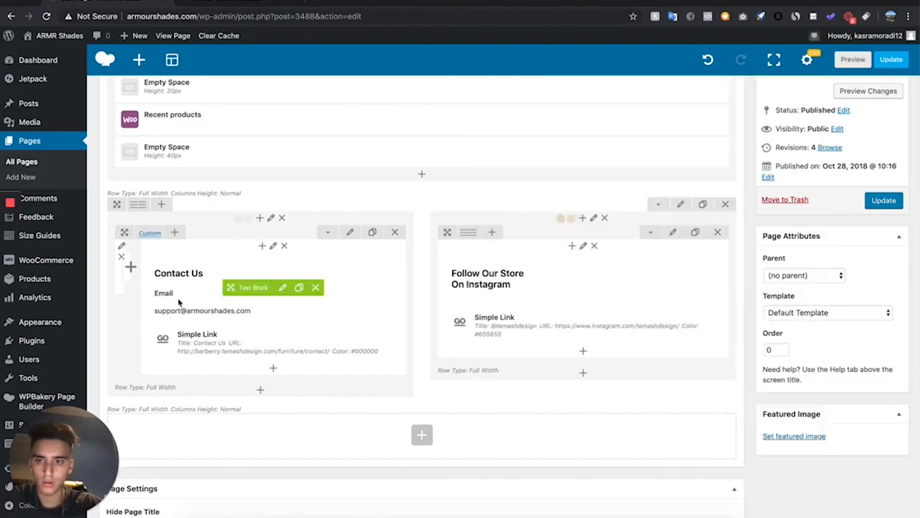
click(284, 344)
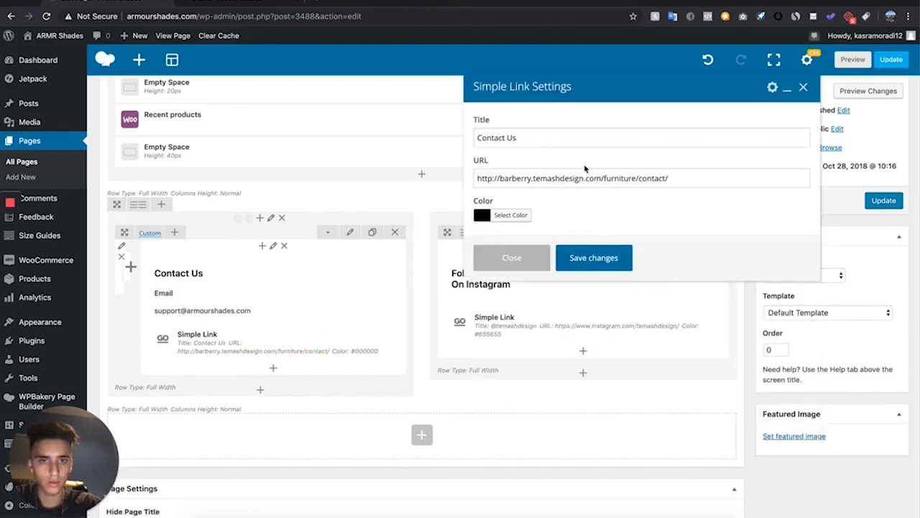
click(688, 182)
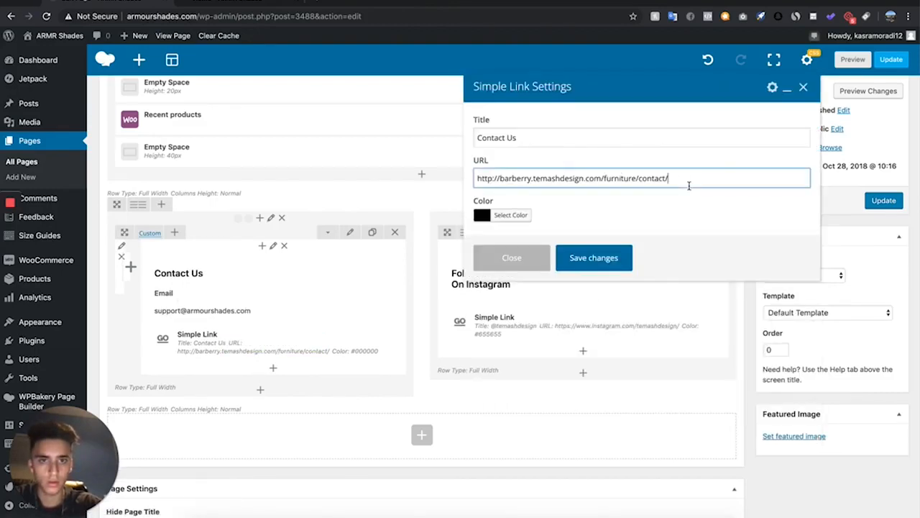
click(512, 258)
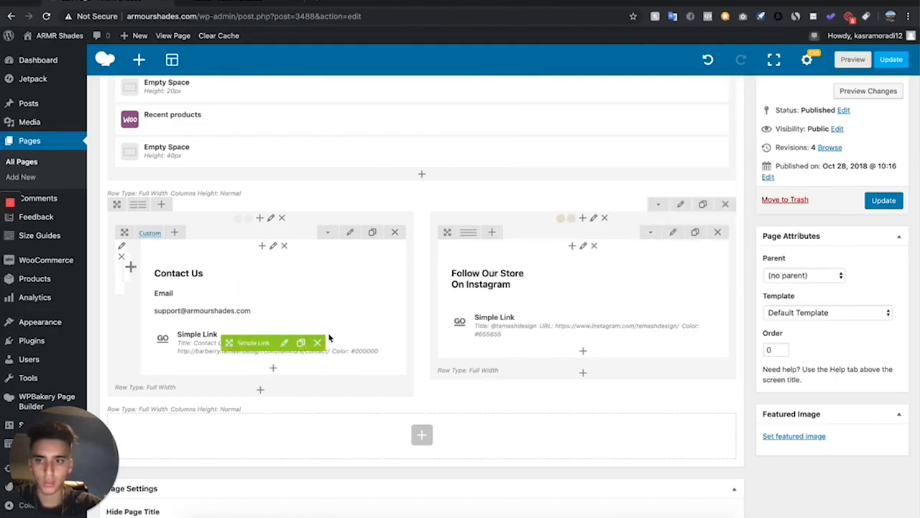
Preview the page changes to check the new Contact Us section
click(863, 59)
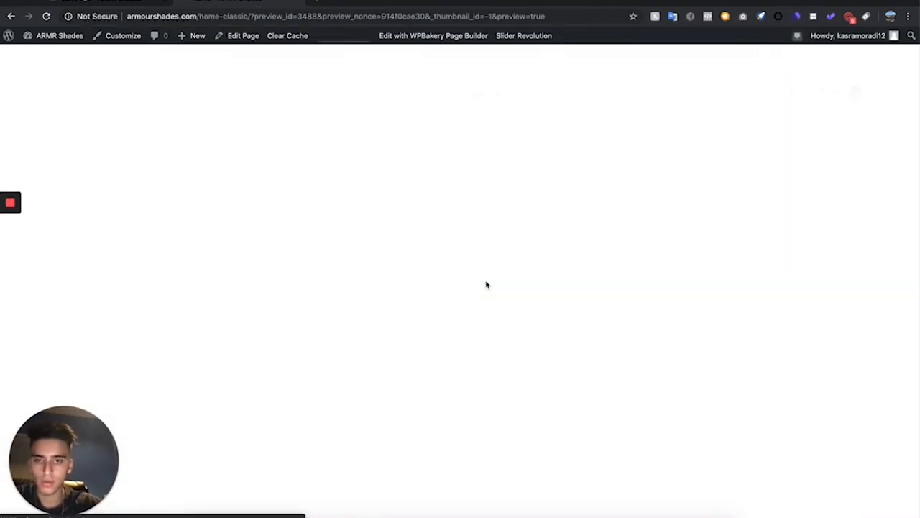
scroll(487, 284, down, 20)
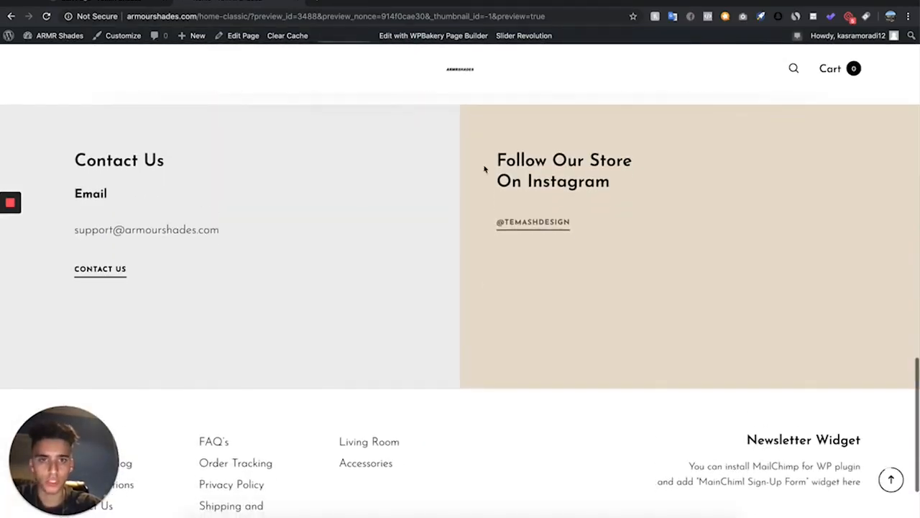
Change the Instagram text block heading to Follow Us On Instagram and save it
click(97, 4)
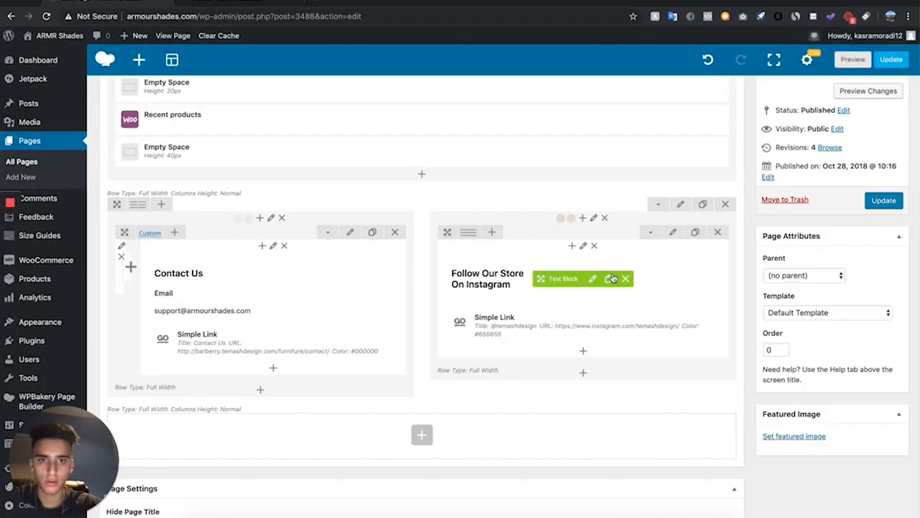
click(593, 278)
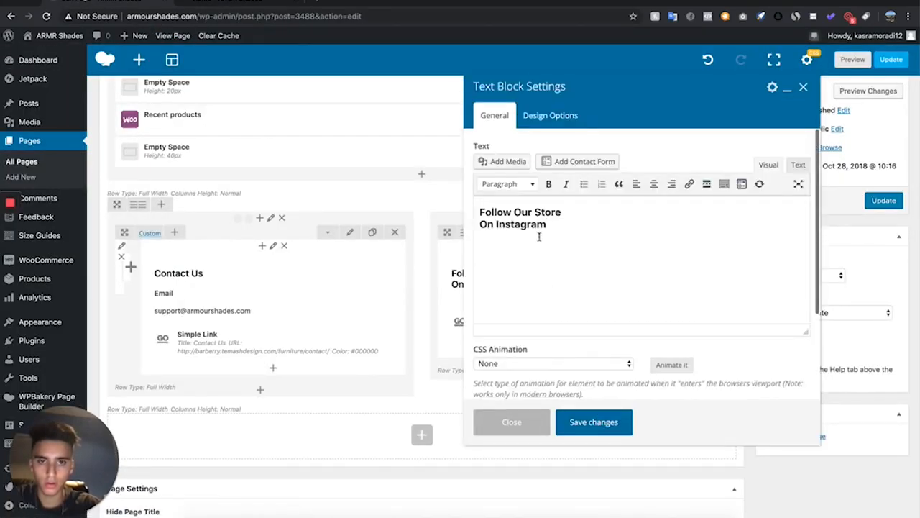
drag(538, 237, 511, 212)
text(us)
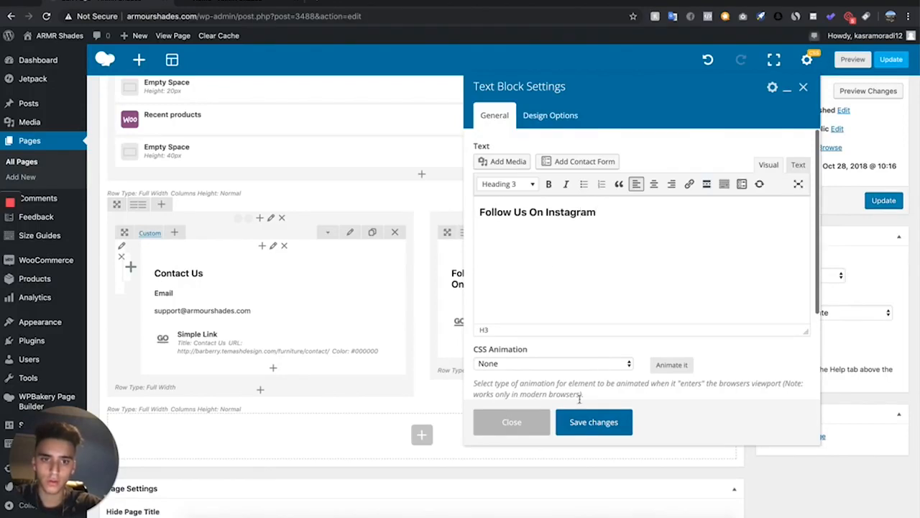
click(579, 422)
mouse_move(599, 340)
click(594, 314)
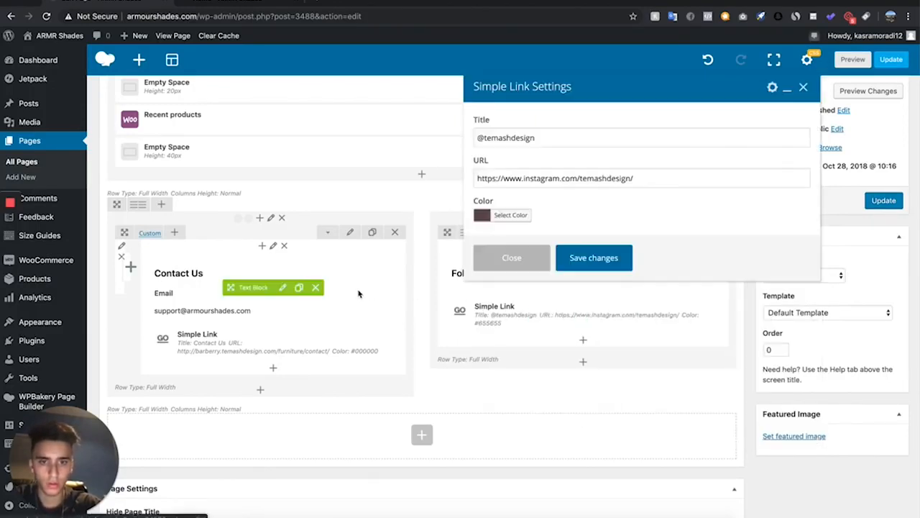
drag(566, 138, 480, 138)
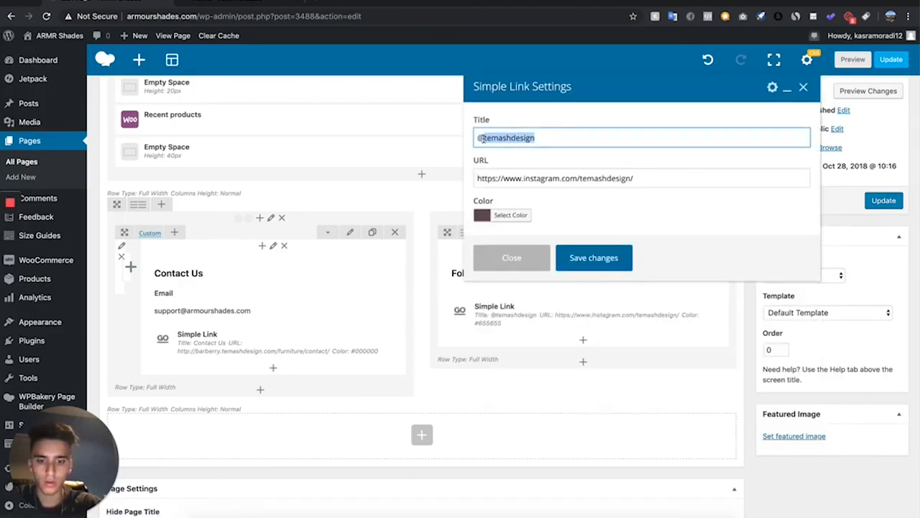
text(ARMRSHADES)
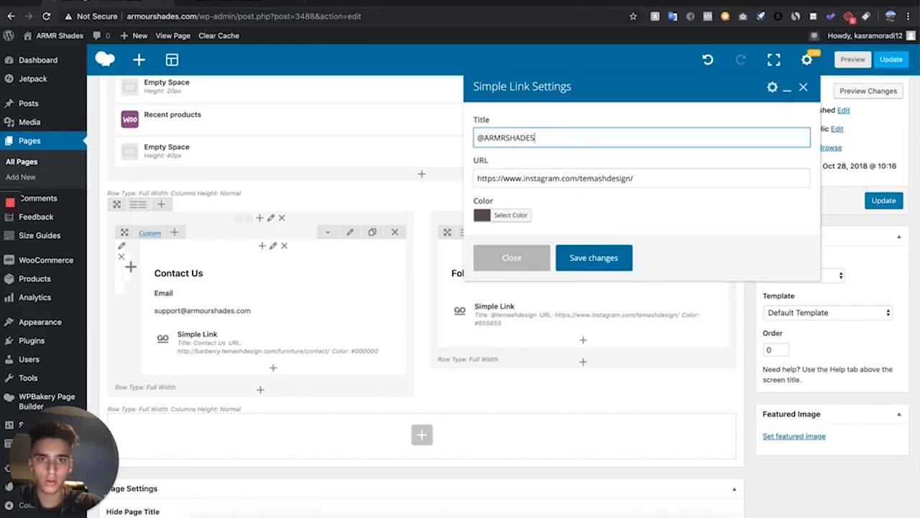
key(Tab)
drag(643, 178, 585, 178)
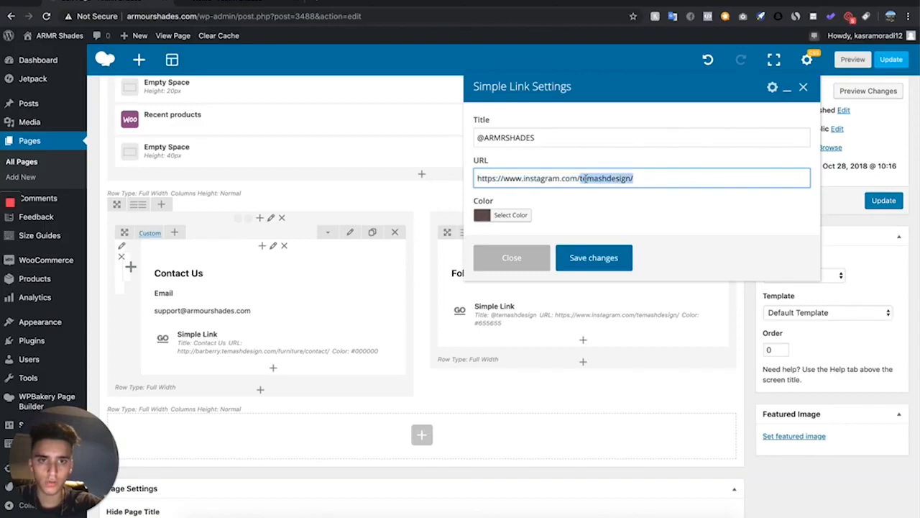
key(BackSpace)
text(armrsha)
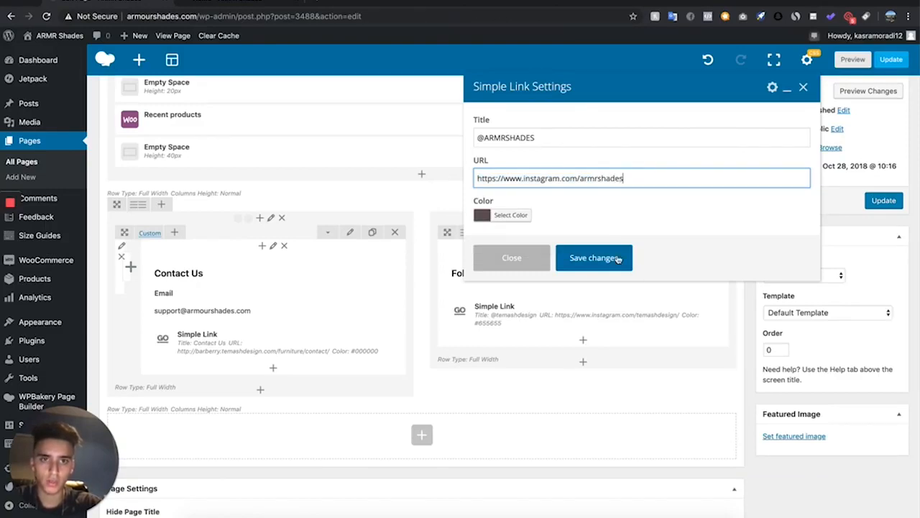
click(594, 258)
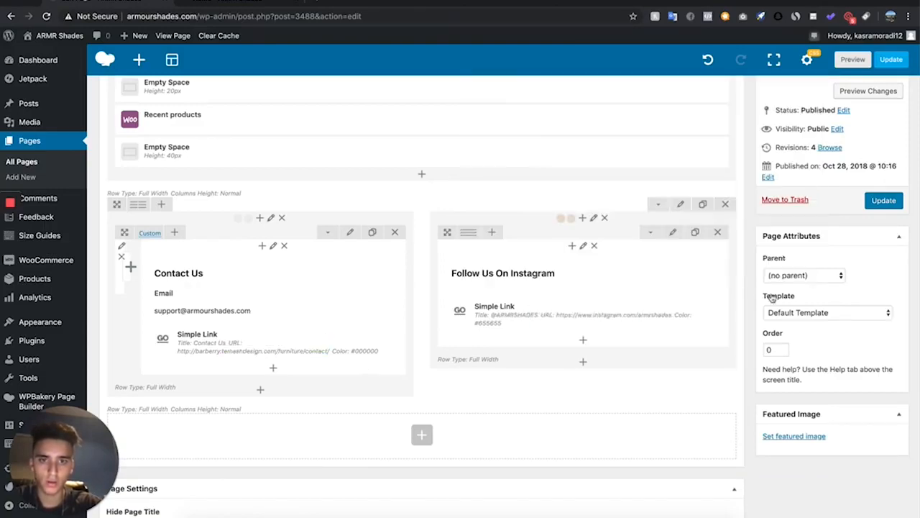
Preview the page changes to check the updated Contact Us and Instagram sections
click(859, 62)
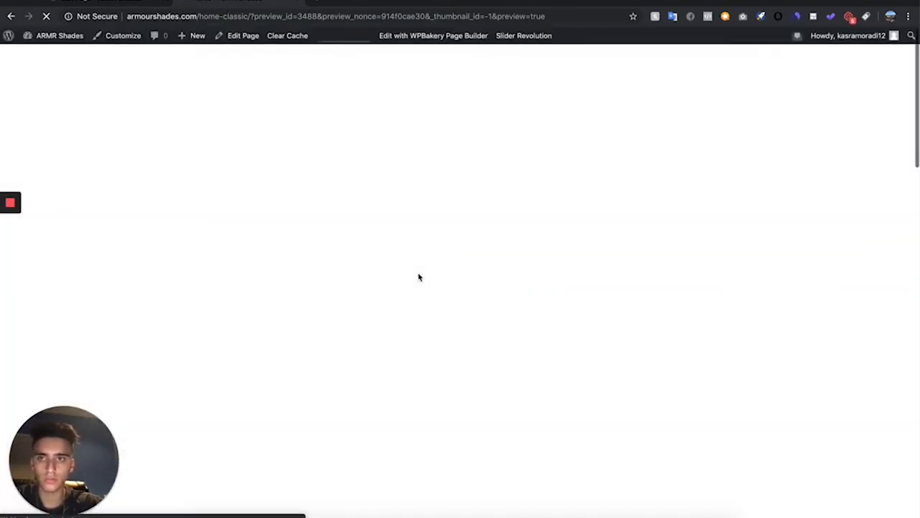
scroll(419, 277, down, 15)
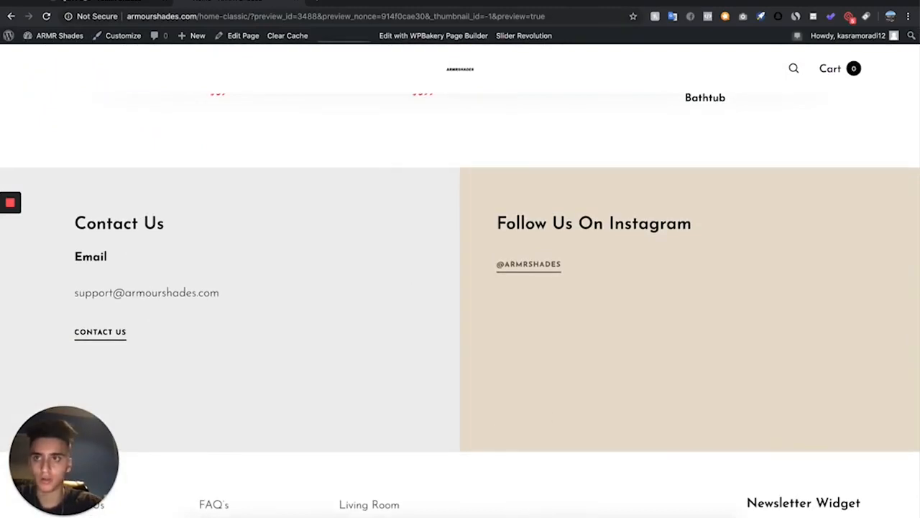
Set the Instagram column's background colour to light orange and save the column settings
key(super+w)
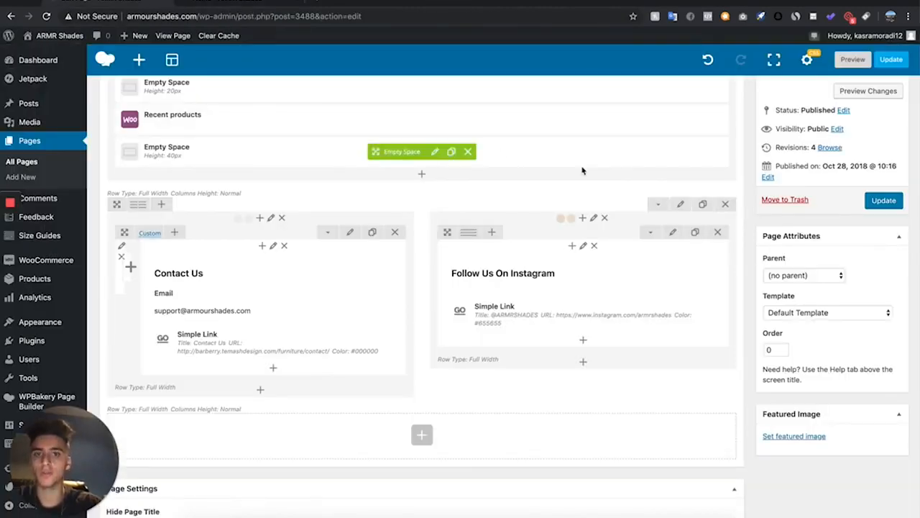
click(594, 220)
click(550, 121)
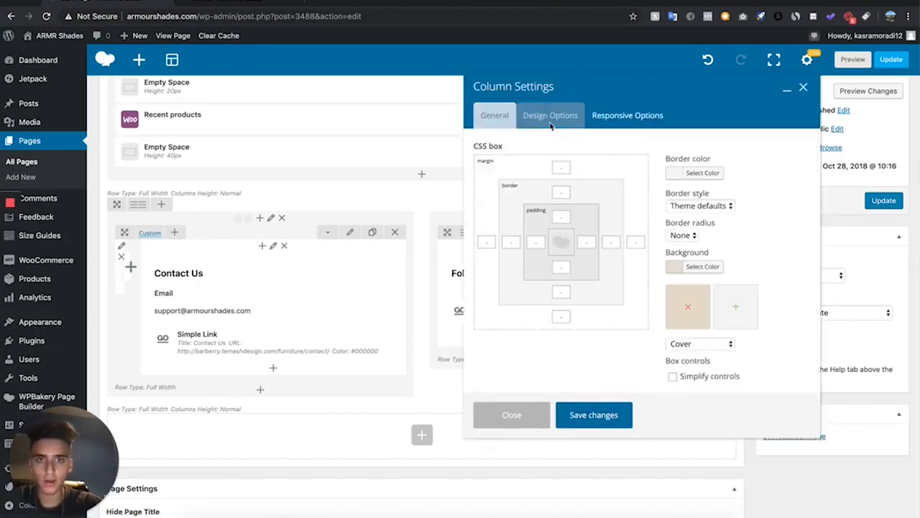
click(708, 267)
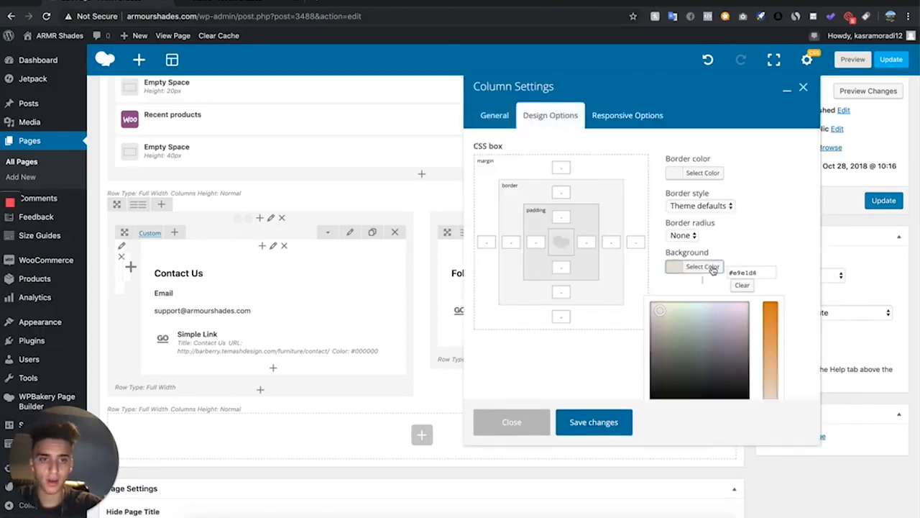
click(744, 286)
click(711, 271)
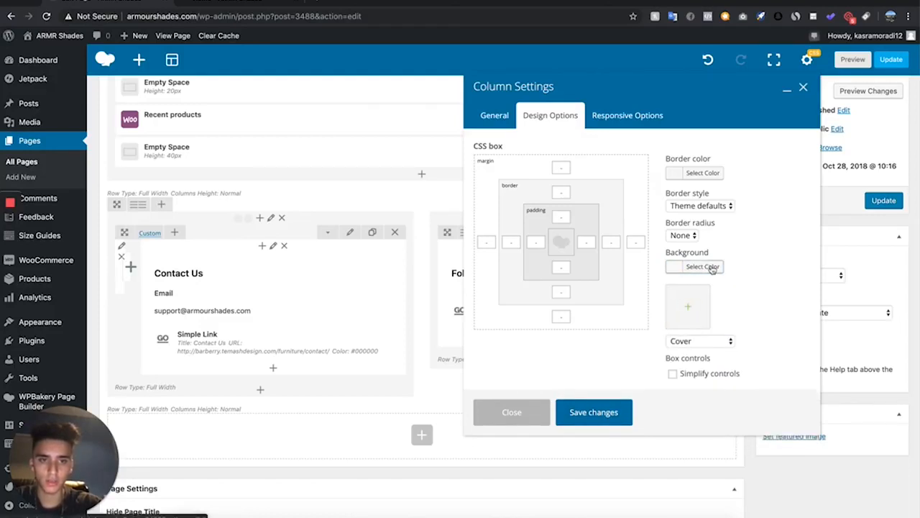
click(705, 266)
scroll(742, 320, down, 2)
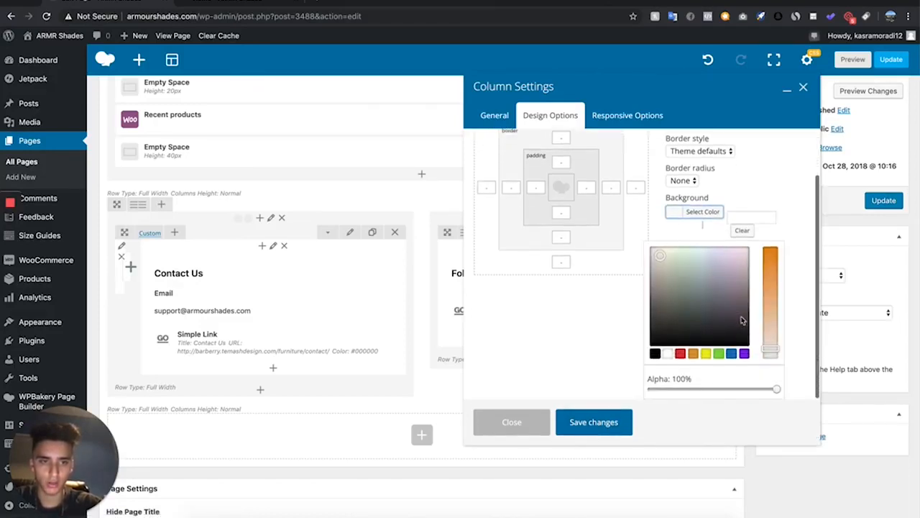
click(694, 353)
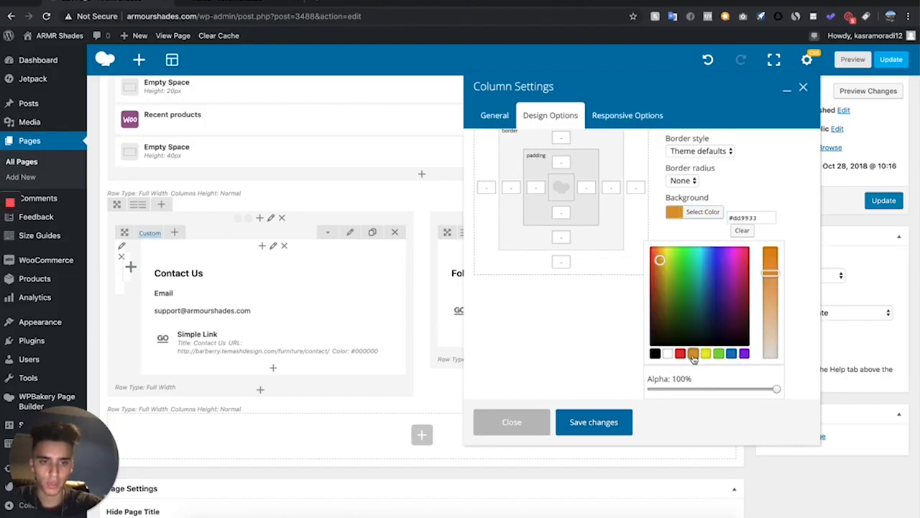
drag(716, 273, 658, 246)
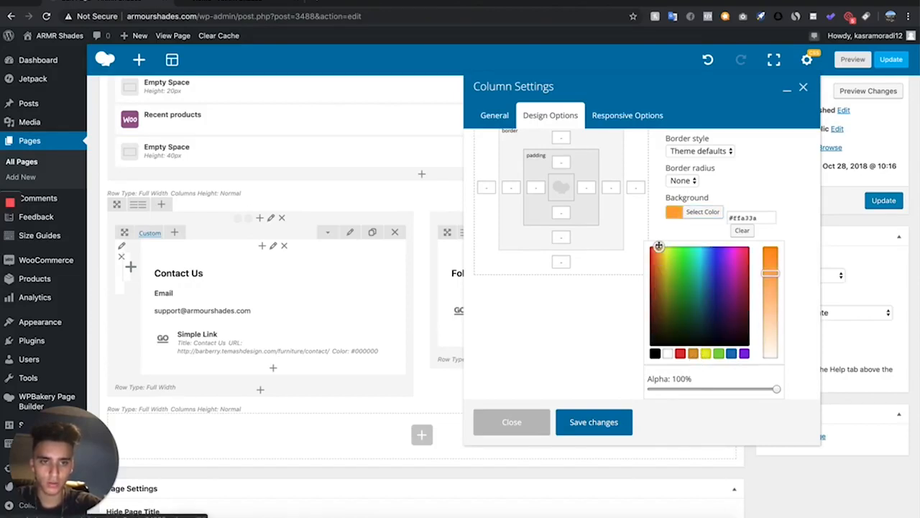
drag(770, 268, 773, 307)
click(600, 425)
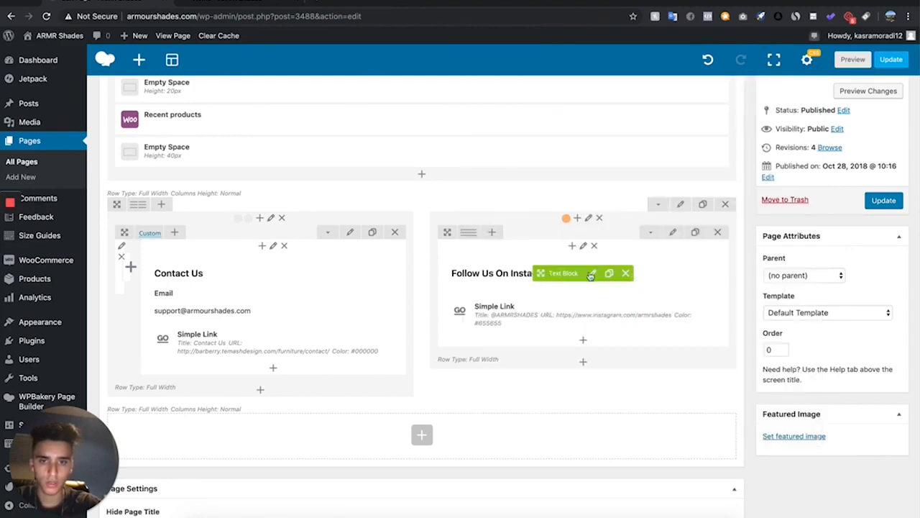
Colour the Follow Us On Instagram heading text white and save the text block
click(591, 274)
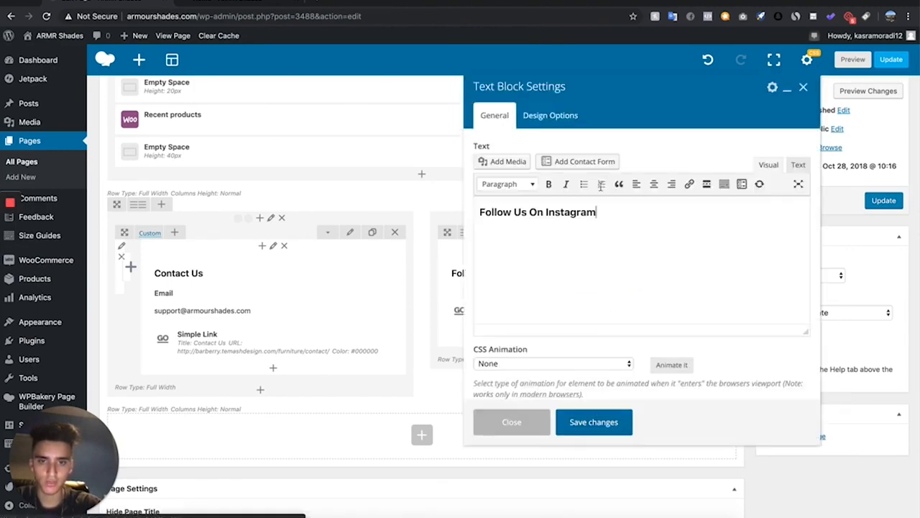
click(513, 220)
triple_click(565, 214)
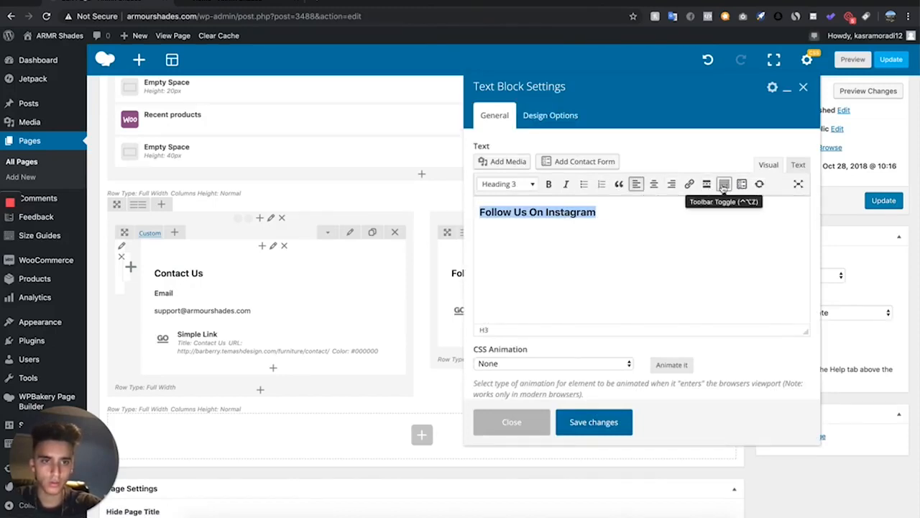
click(723, 185)
click(532, 202)
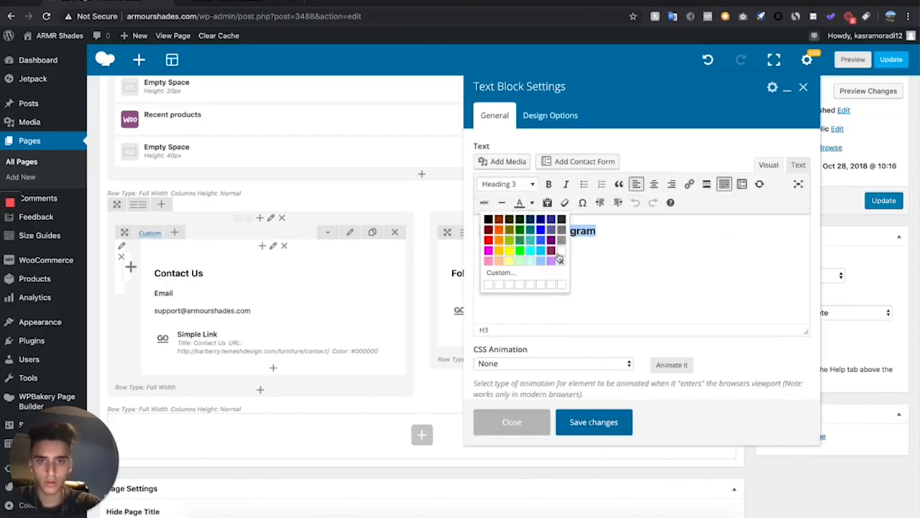
click(562, 251)
click(593, 422)
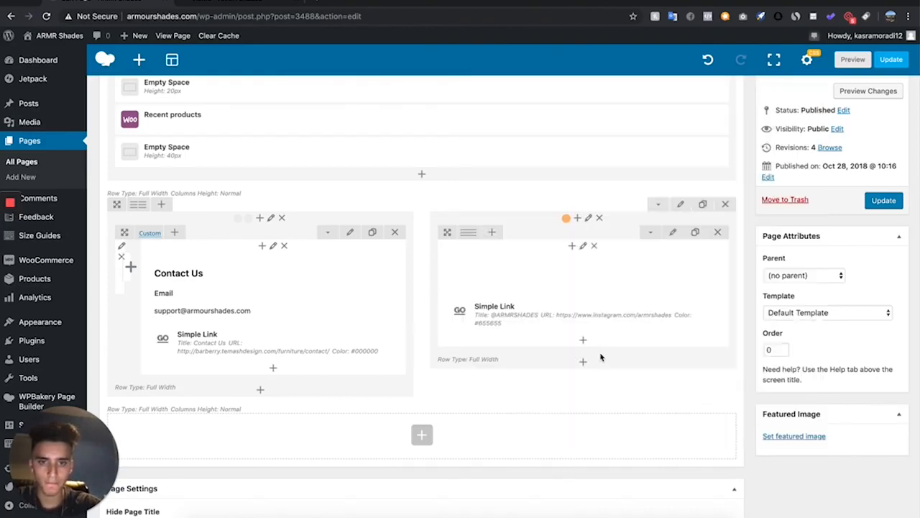
click(595, 321)
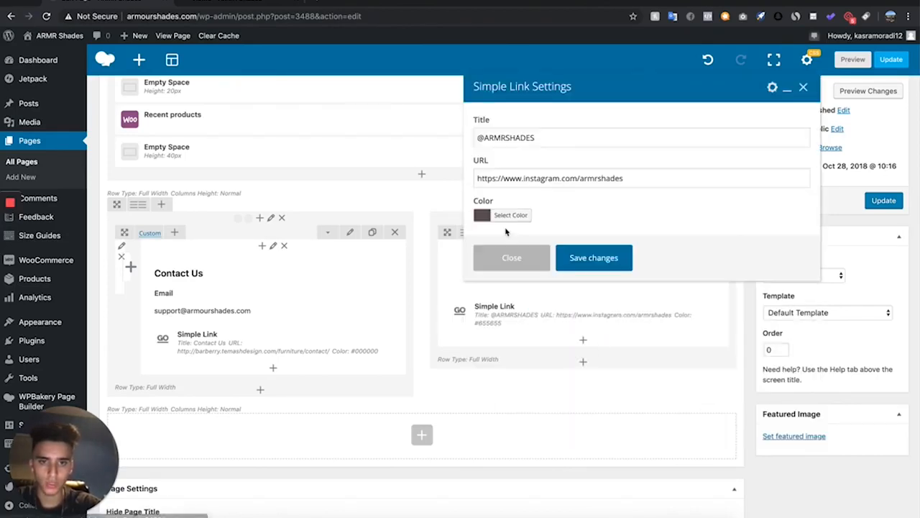
click(503, 215)
drag(518, 265, 425, 209)
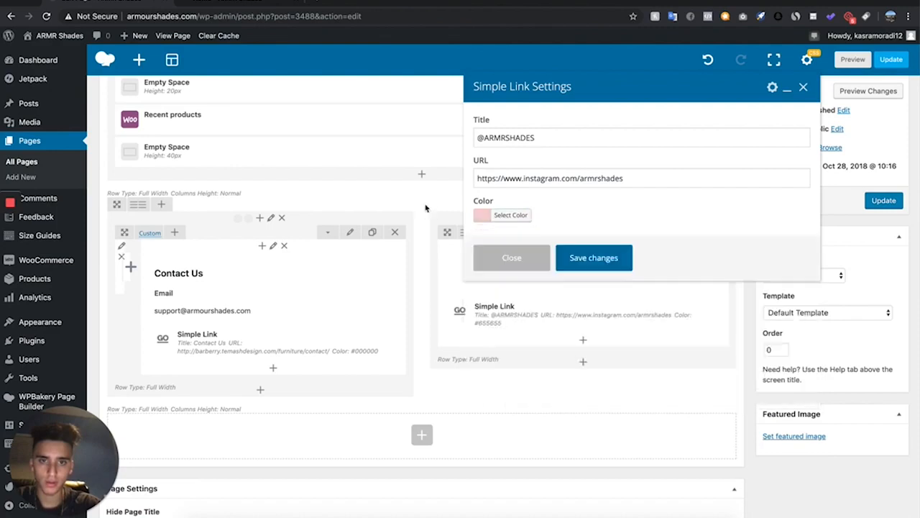
click(512, 215)
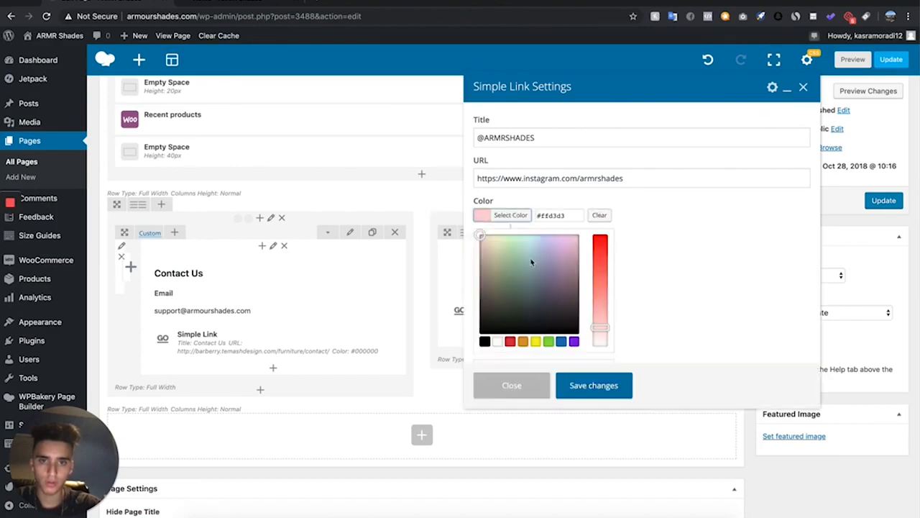
click(497, 341)
click(587, 394)
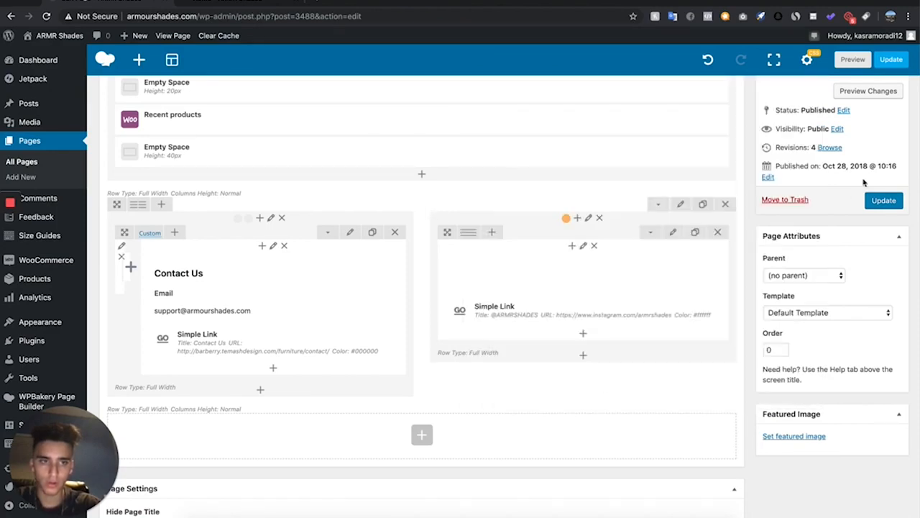
Preview the page changes to check the restyled Instagram section and the product grid
click(879, 91)
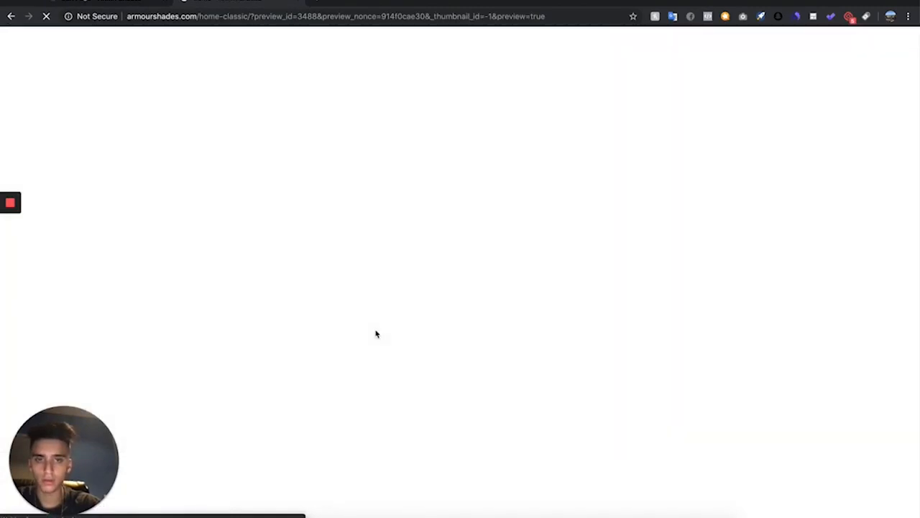
scroll(375, 332, down, 15)
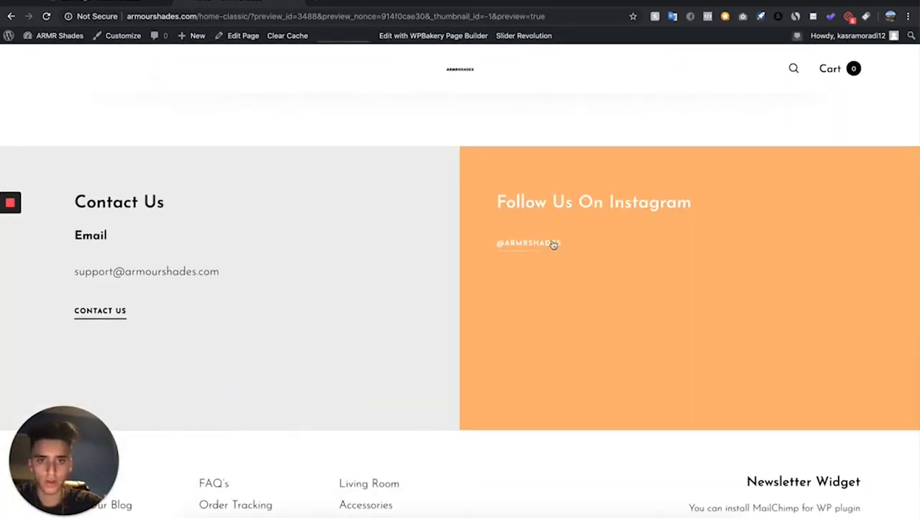
scroll(108, 403, down, 3)
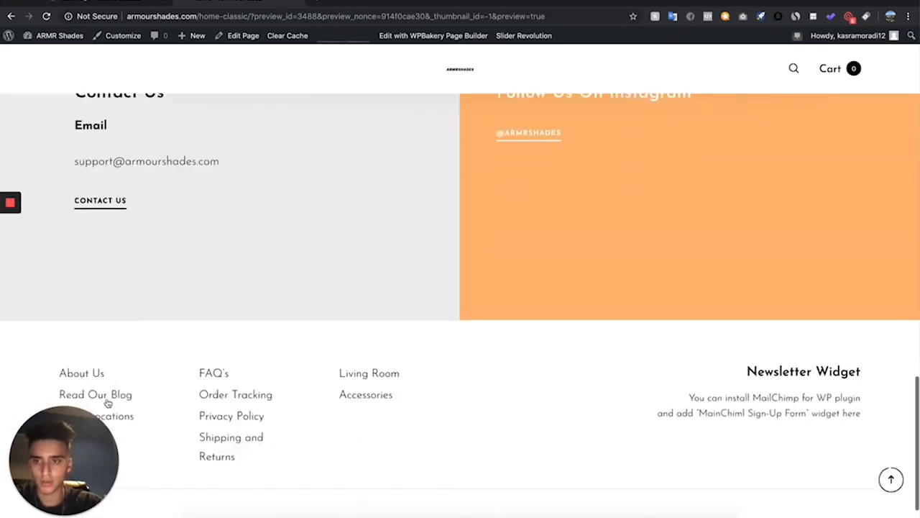
scroll(109, 399, up, 5)
scroll(110, 396, up, 15)
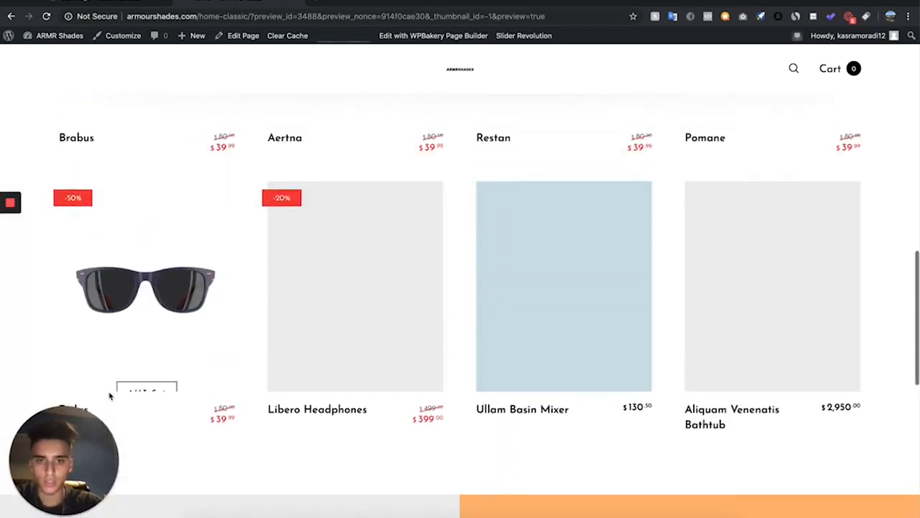
scroll(109, 396, down, 15)
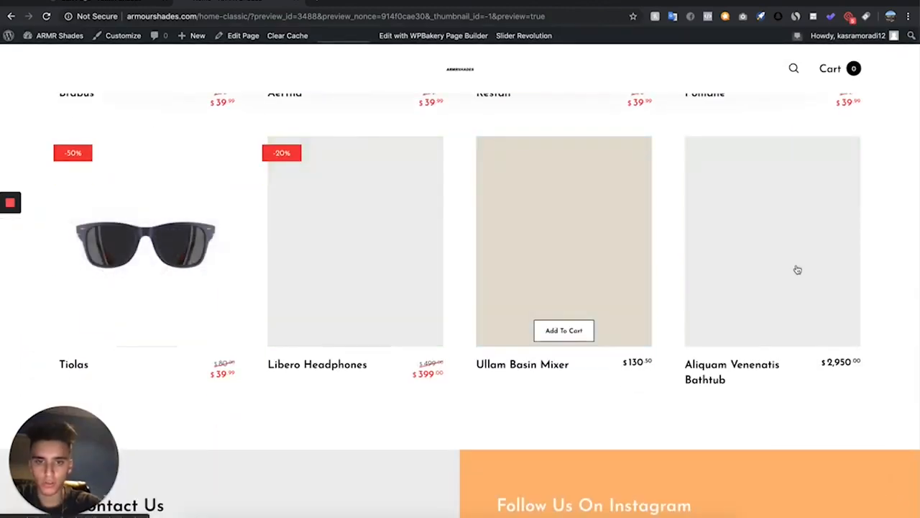
scroll(312, 246, up, 3)
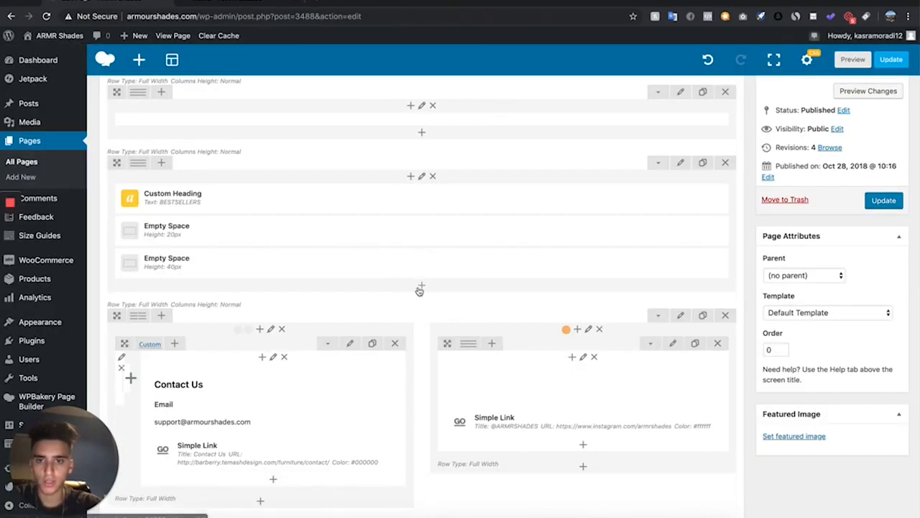
Add a Product category grid to the BESTSELLERS row and move it above the 40px empty space
click(420, 287)
scroll(483, 325, down, 4)
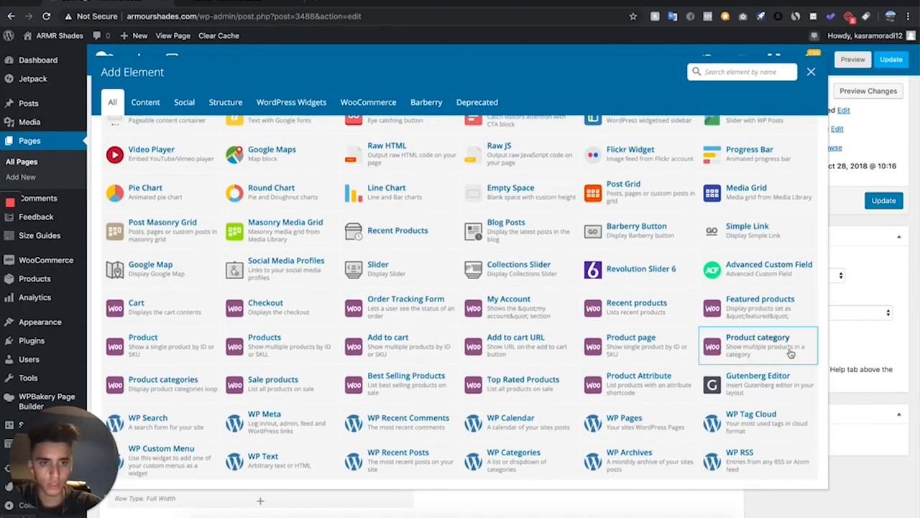
click(790, 352)
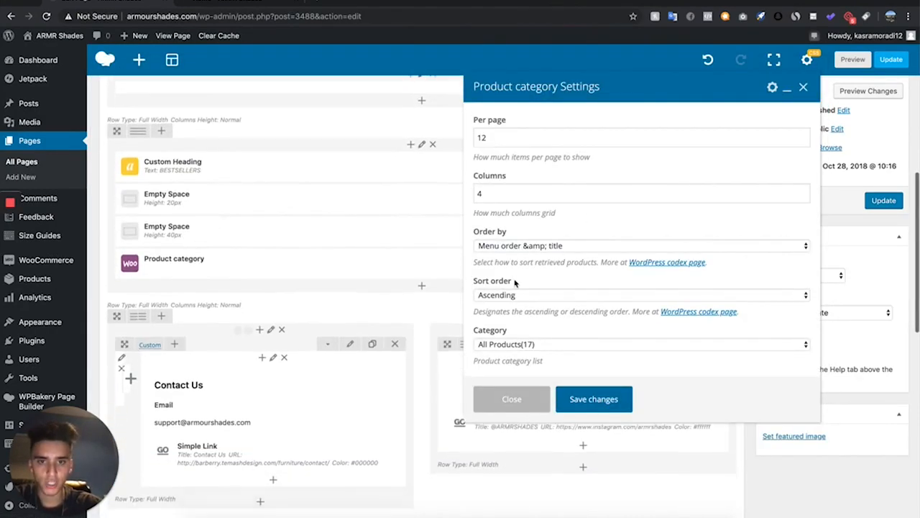
click(528, 245)
click(533, 323)
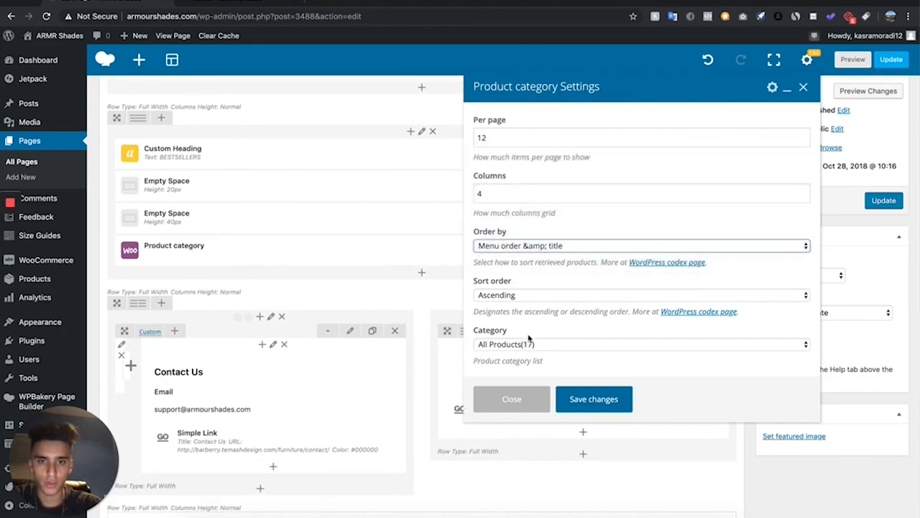
click(489, 138)
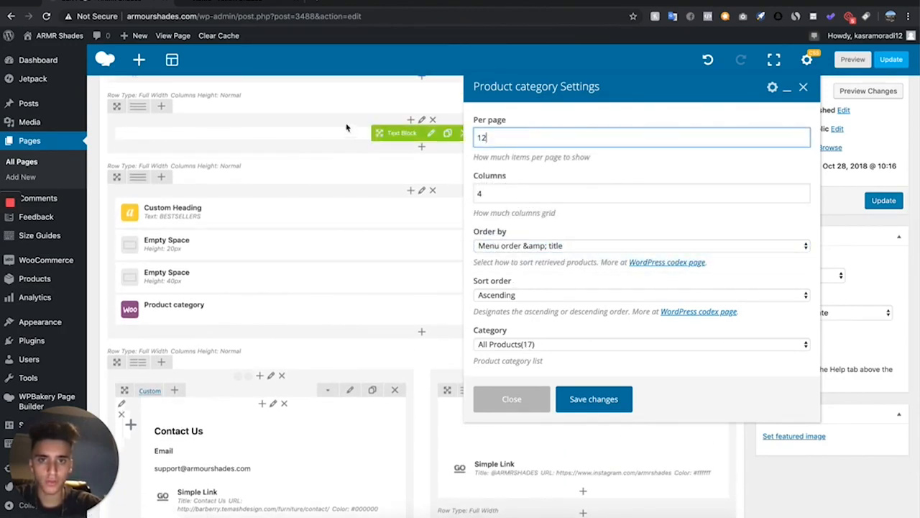
key(Tab)
click(594, 400)
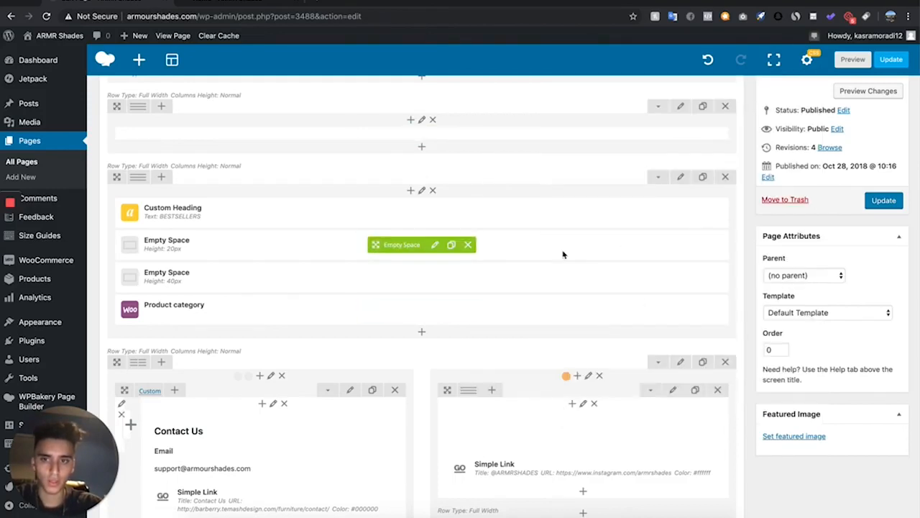
drag(415, 312, 413, 259)
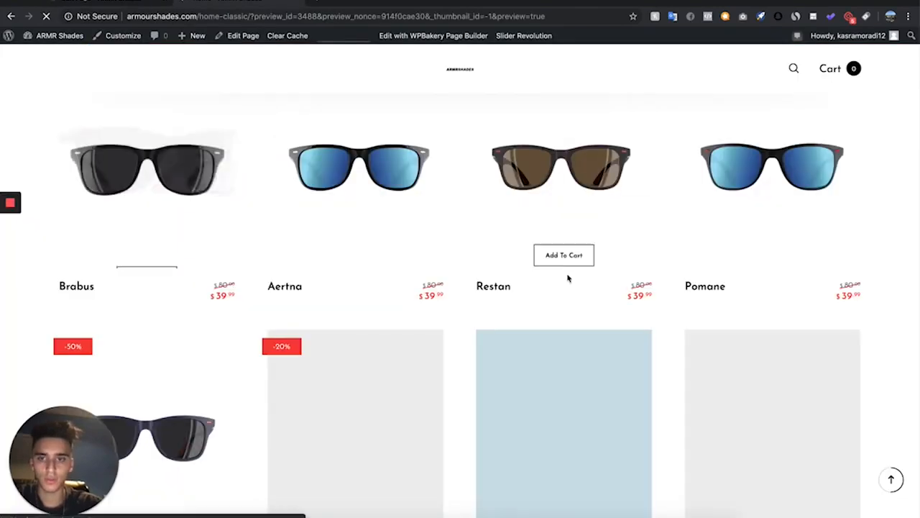
Preview the Home page with the new bestsellers grid, then update the page
scroll(567, 277, down, 3)
key(super+r)
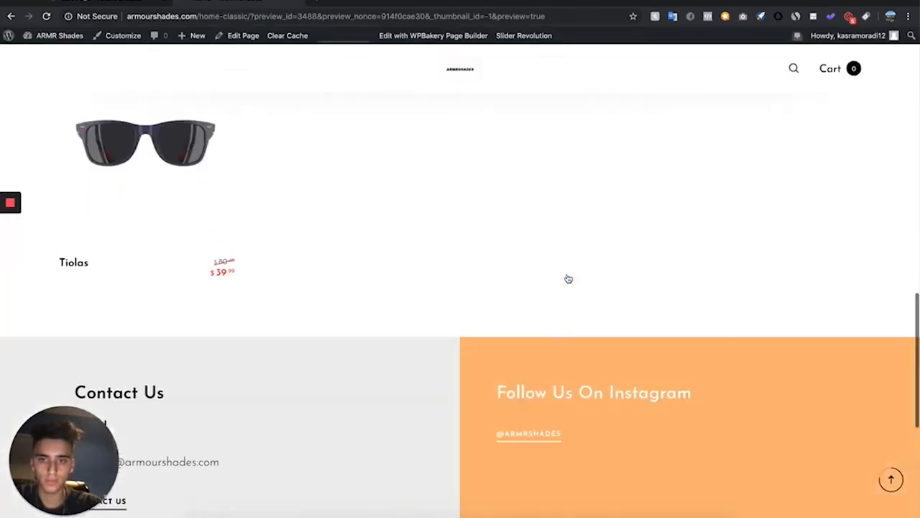
scroll(568, 278, up, 2)
scroll(568, 279, down, 3)
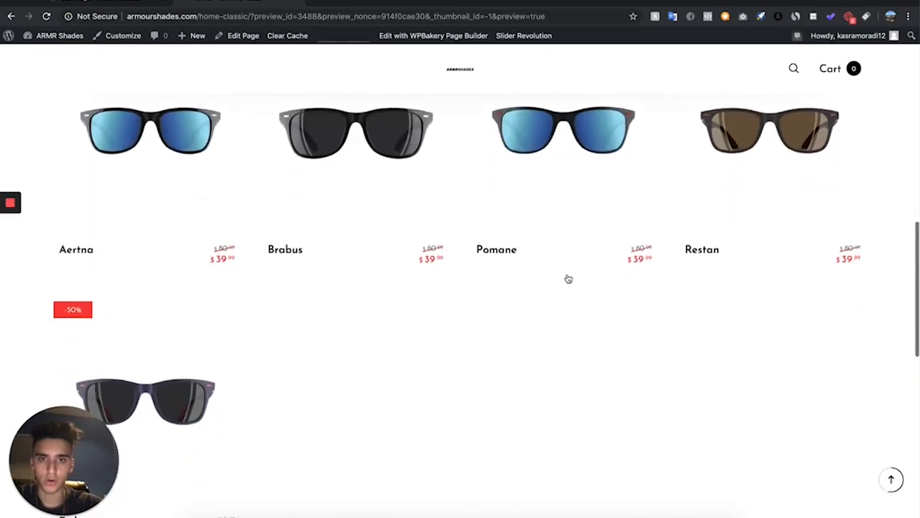
scroll(344, 391, down, 2)
scroll(344, 387, up, 3)
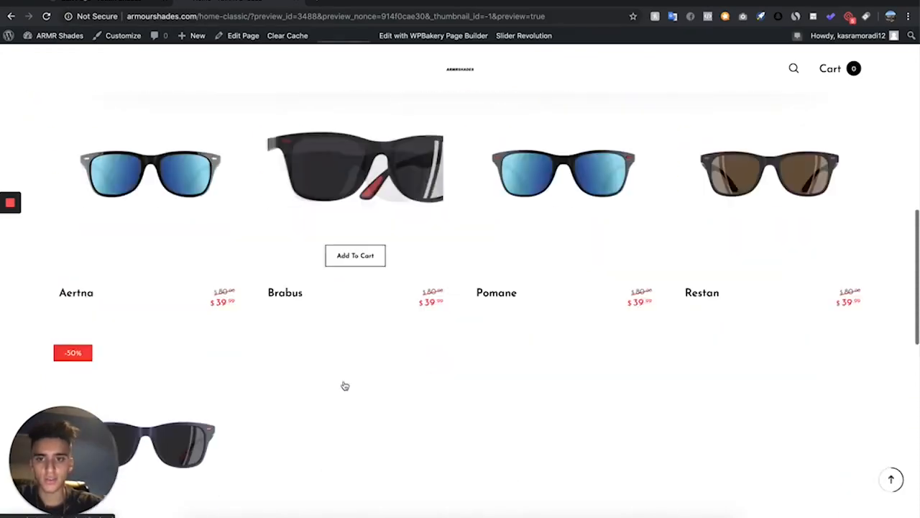
scroll(345, 384, down, 3)
scroll(344, 385, down, 2)
scroll(344, 385, up, 6)
scroll(343, 385, down, 3)
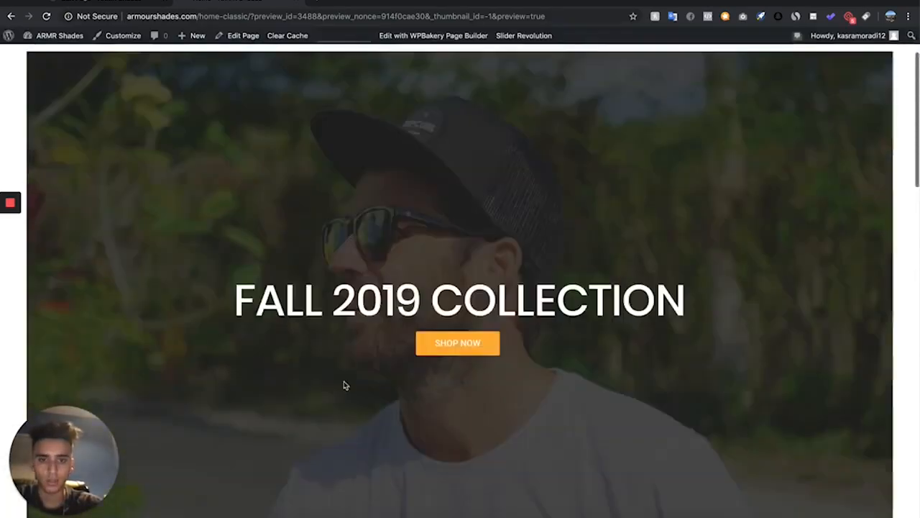
scroll(345, 387, up, 5)
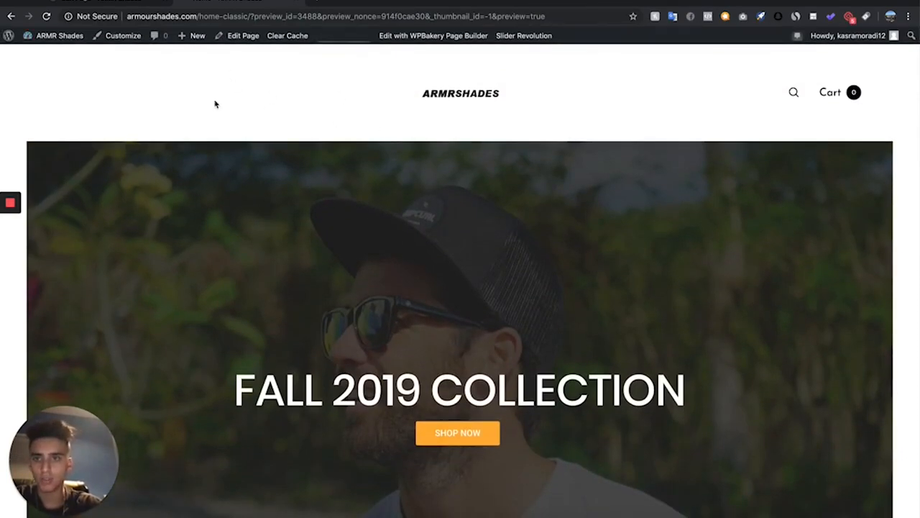
scroll(274, 113, down, 10)
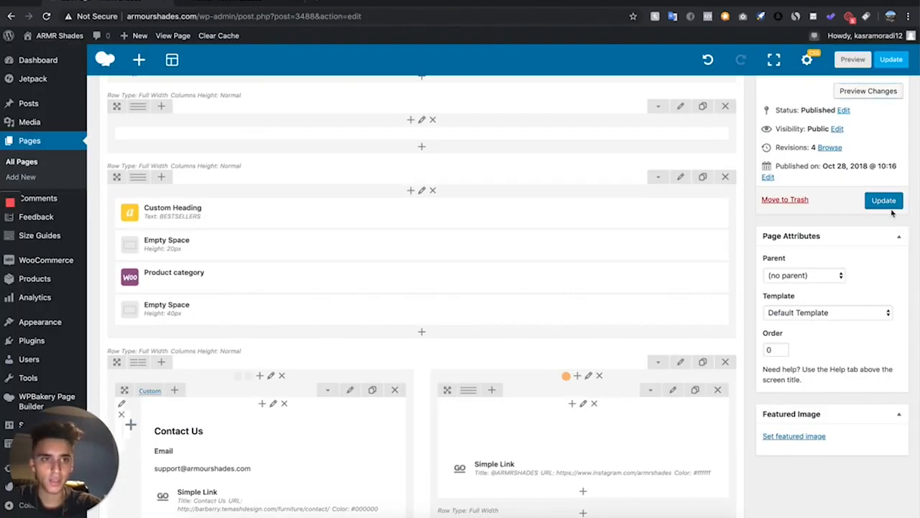
click(898, 204)
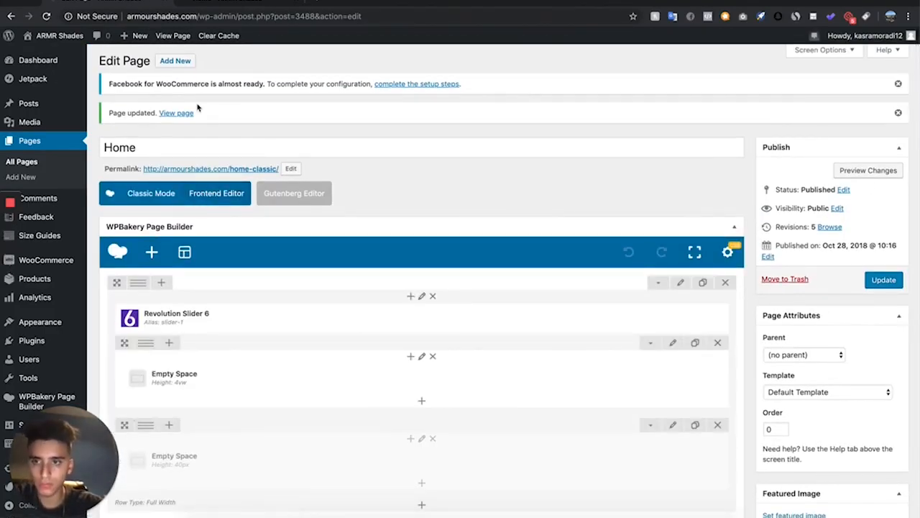
Open the list of all pages
click(12, 165)
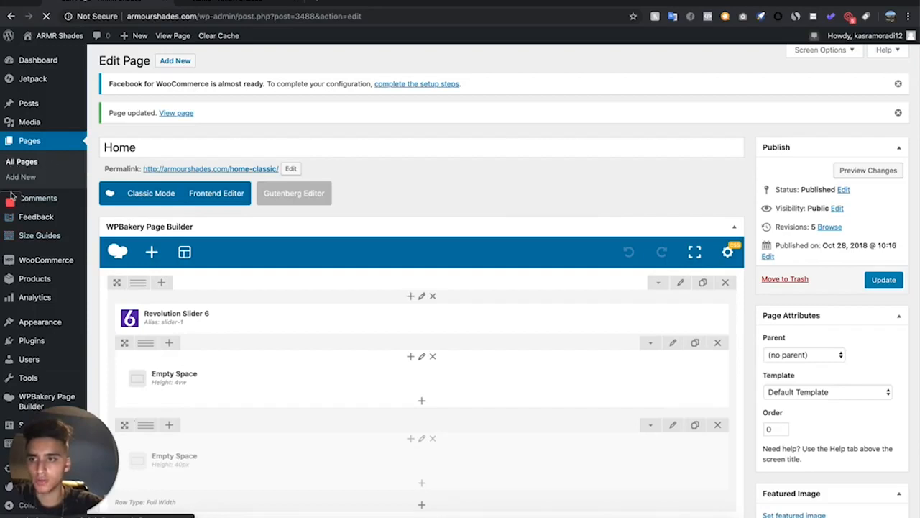
scroll(239, 271, down, 1)
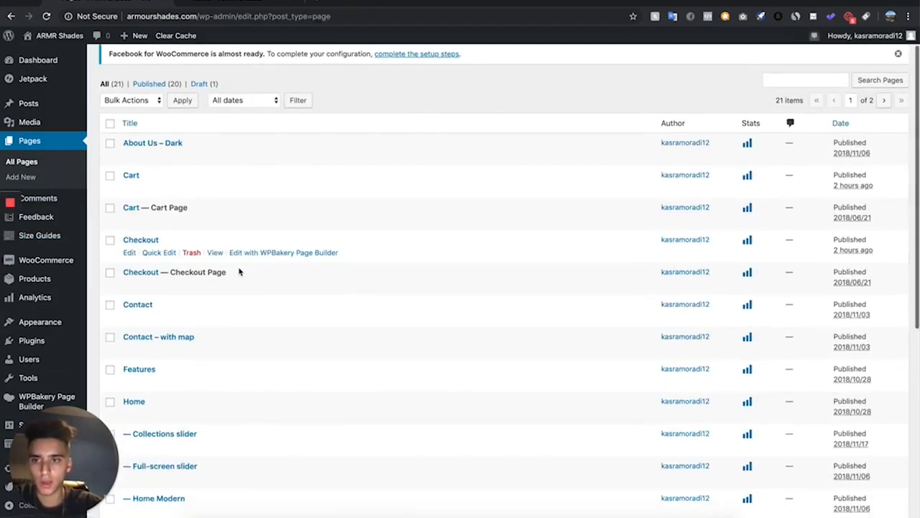
scroll(156, 65, up, 1)
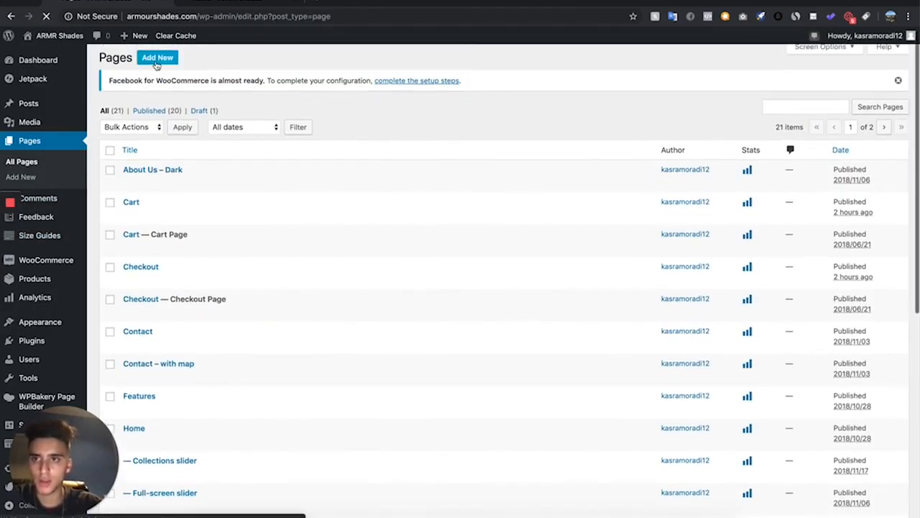
scroll(195, 181, up, 1)
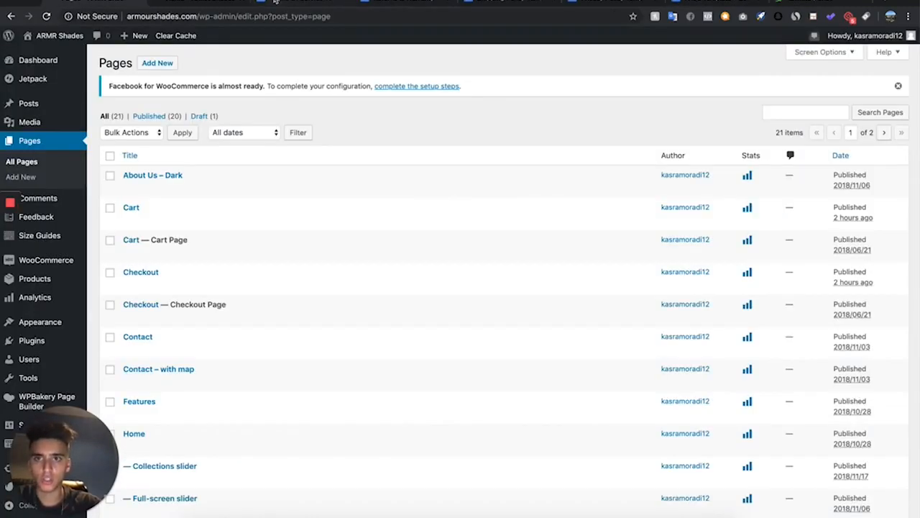
Switch to the Terms Of Service Template document and search it for "armour"
click(275, 2)
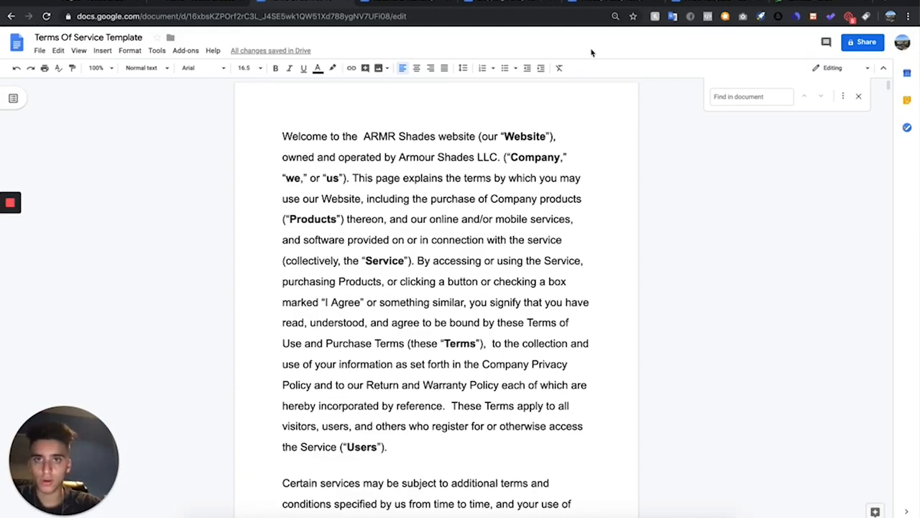
key(Escape)
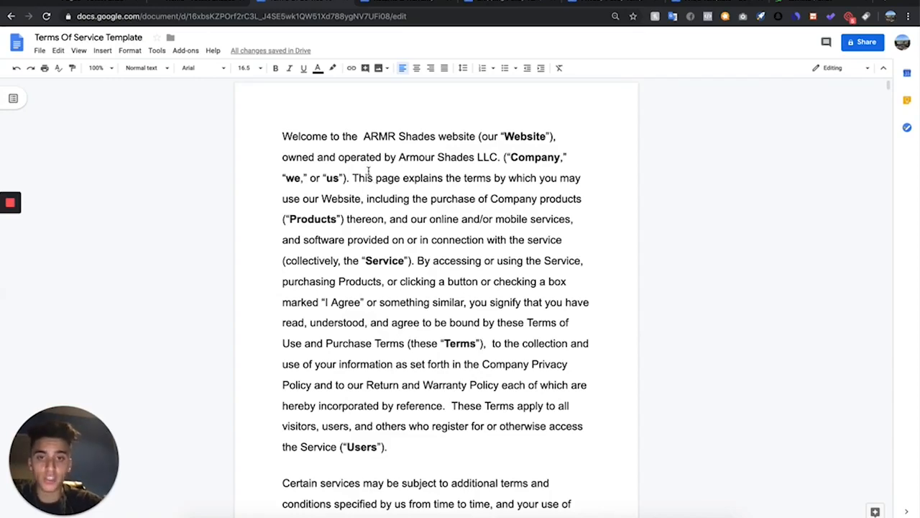
drag(363, 134, 441, 140)
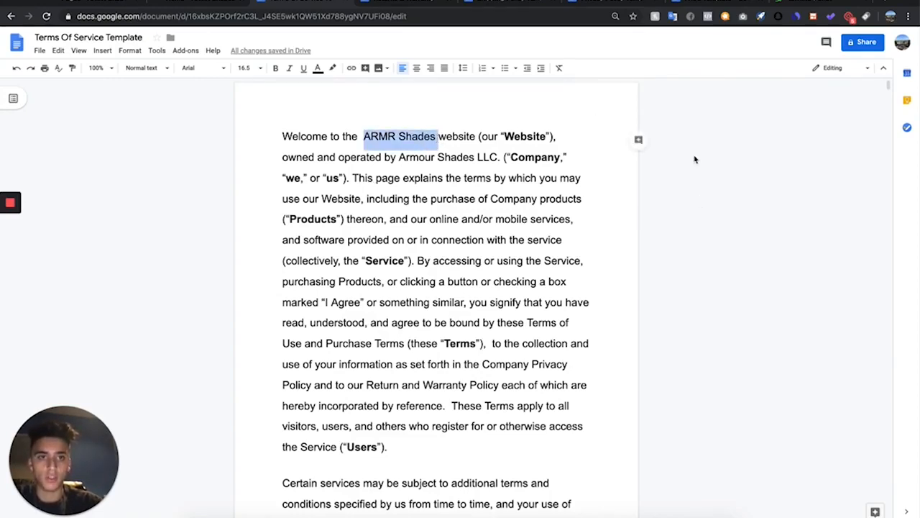
key(ctrl+f)
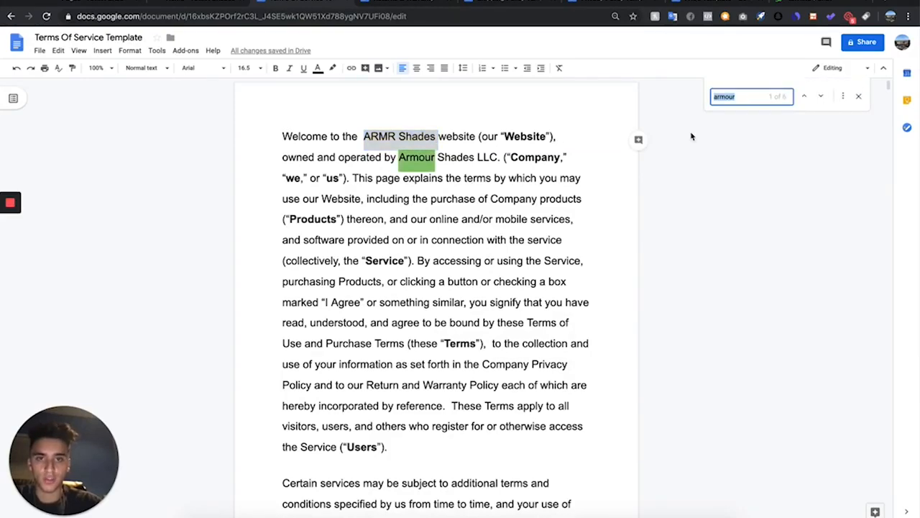
key(Return)
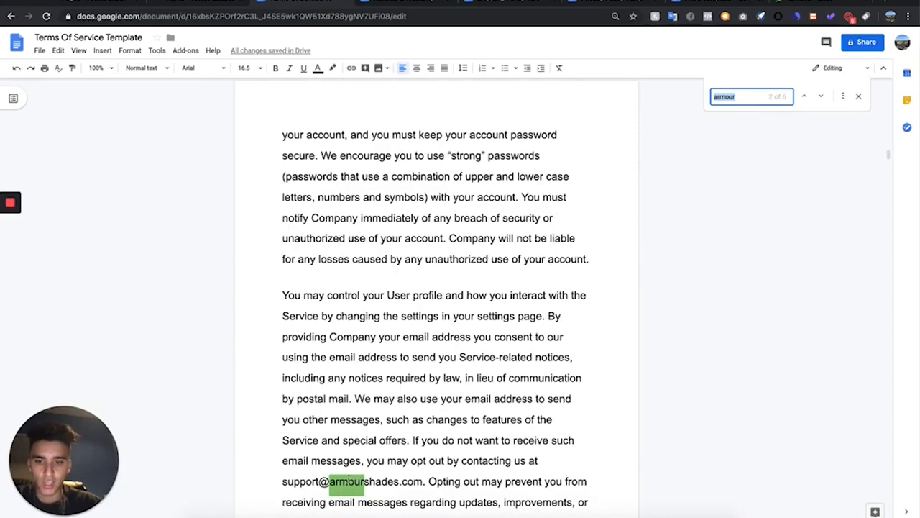
Return to the Terms Of Service Template document and select all of its text for copying
click(407, 7)
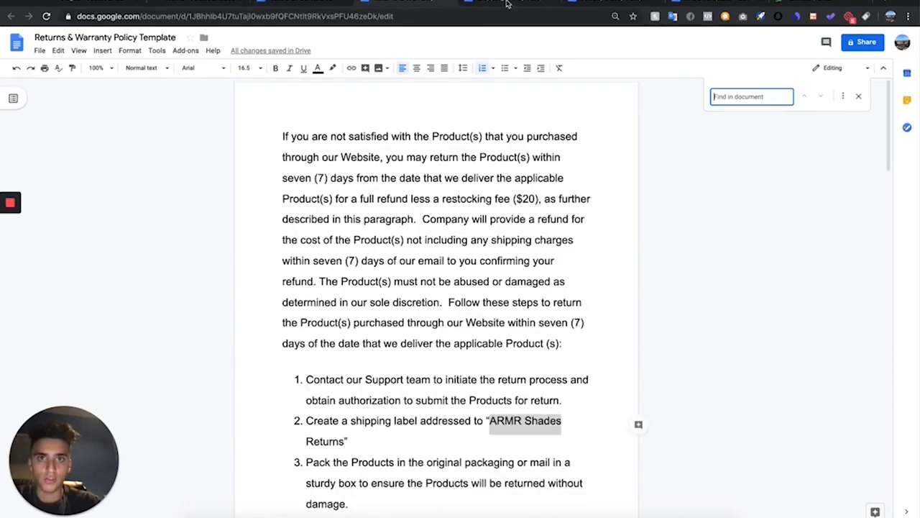
click(571, 6)
click(595, 4)
click(321, 4)
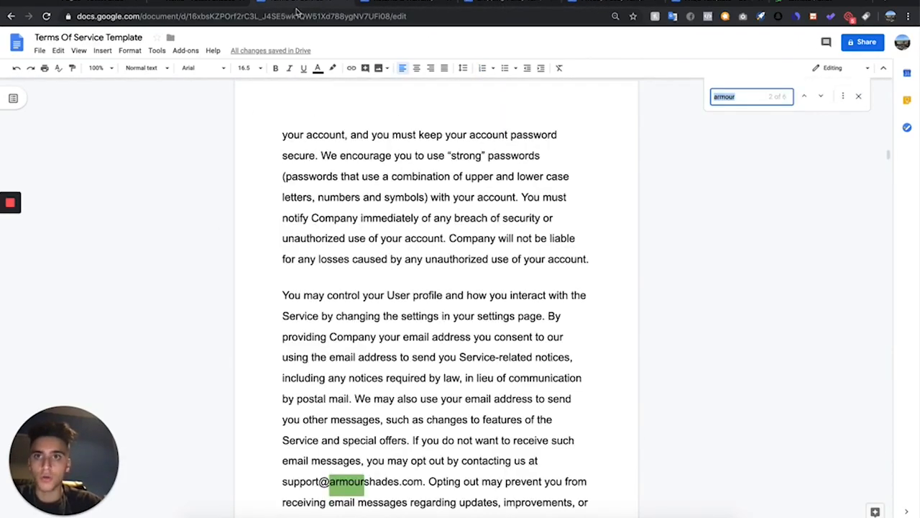
scroll(403, 160, up, 15)
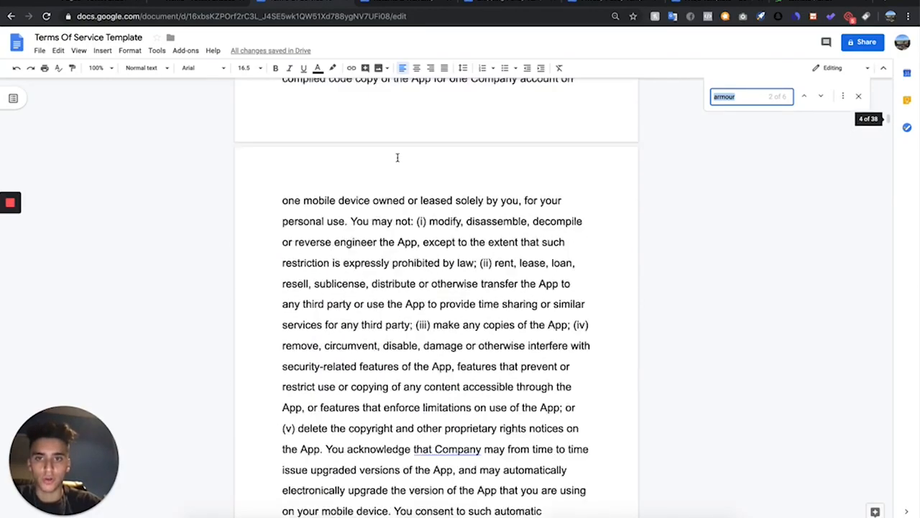
click(308, 150)
key(ctrl+a)
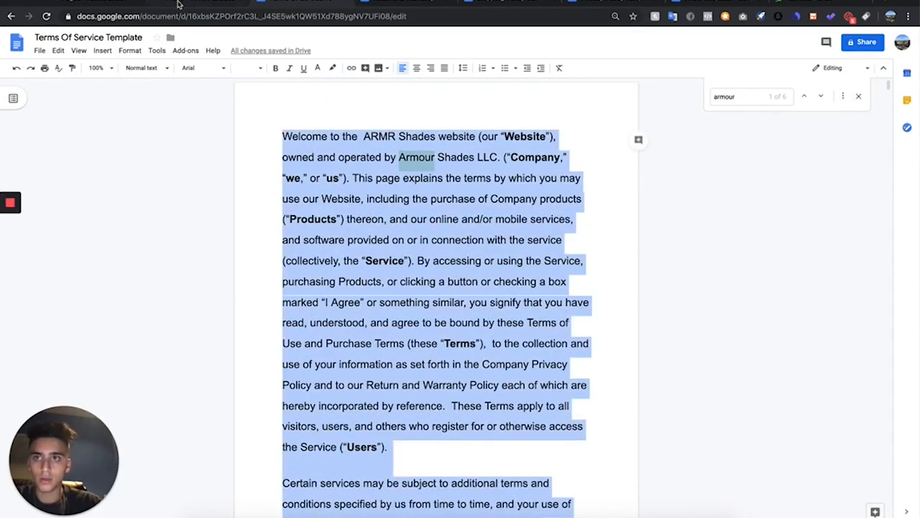
Create a new page titled "Terms Of Service" and paste the template text into its body
click(84, 3)
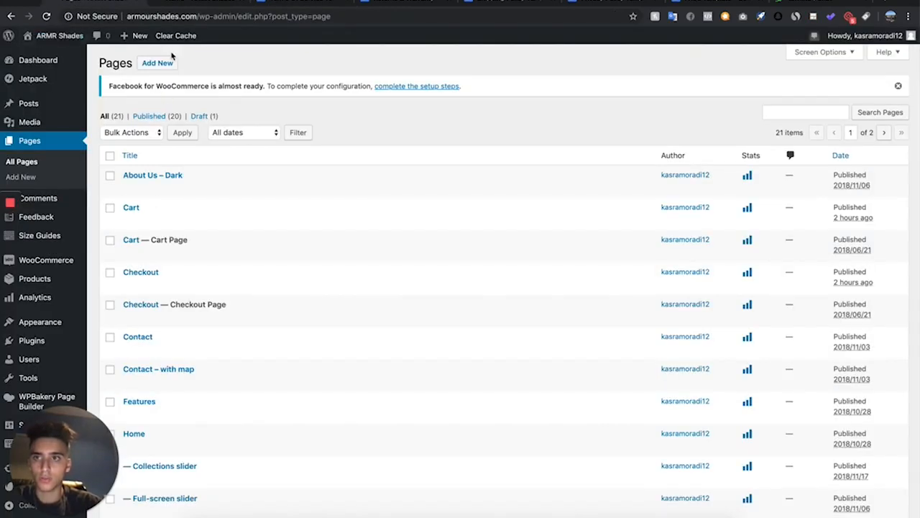
click(161, 63)
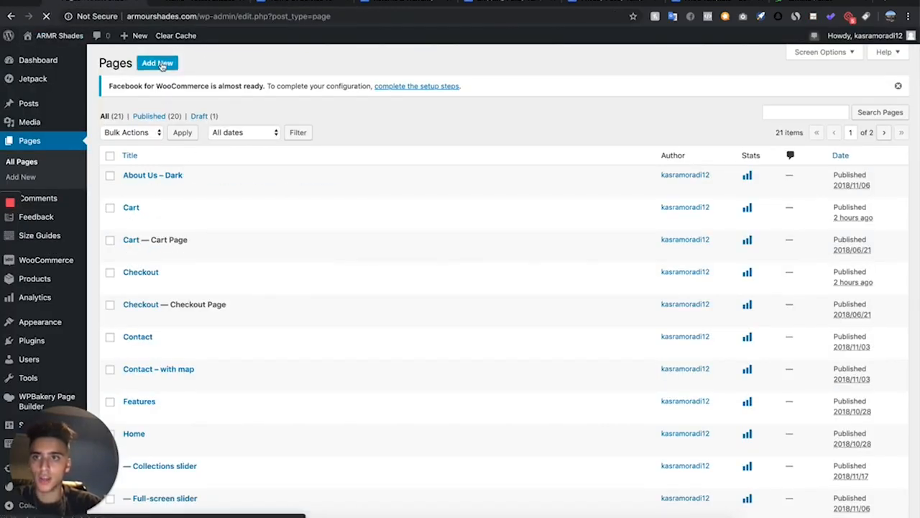
text(Of Service)
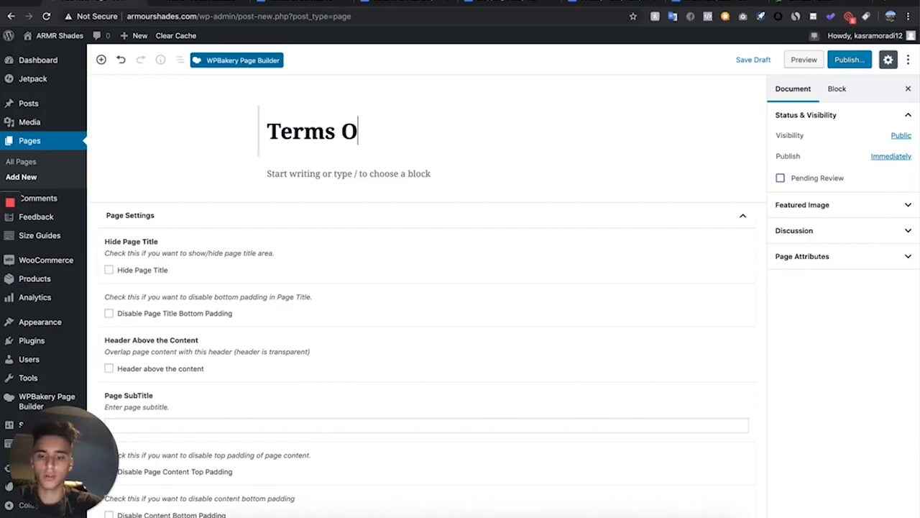
click(316, 174)
key(ctrl+v)
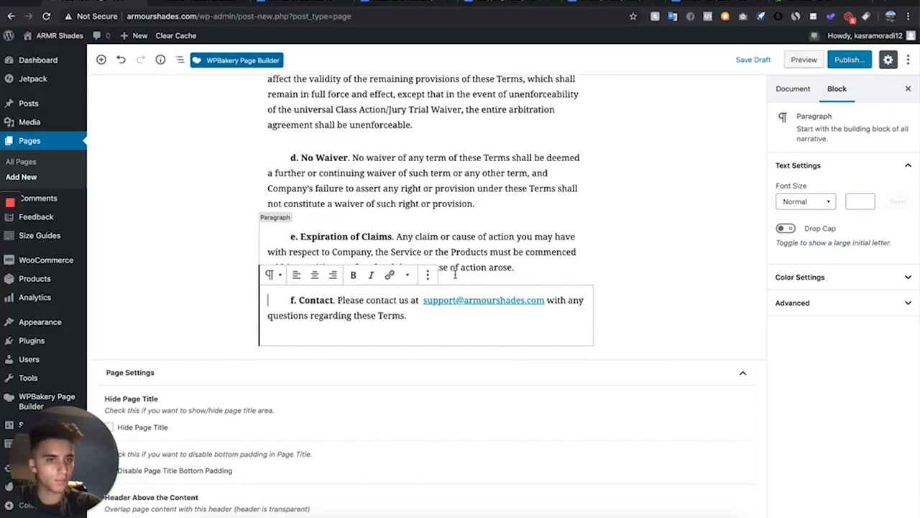
Publish the Terms Of Service page
scroll(455, 274, up, 20)
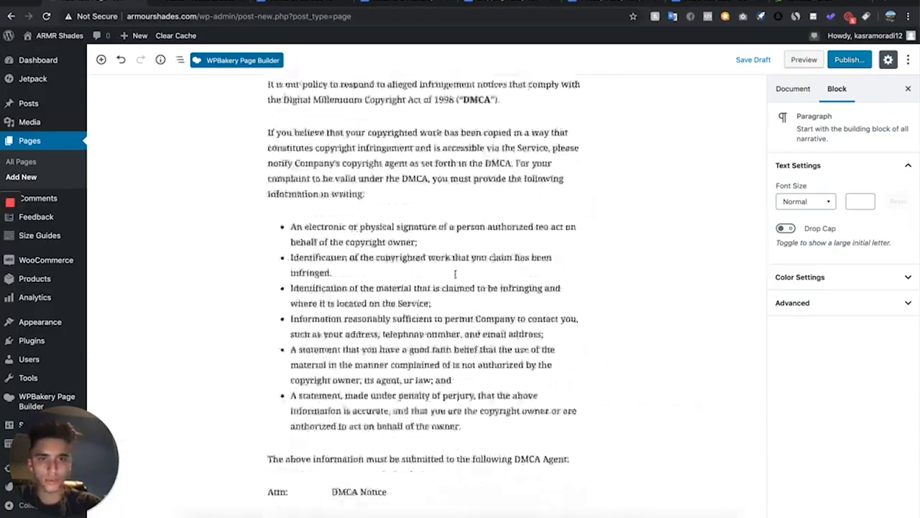
scroll(455, 274, up, 20)
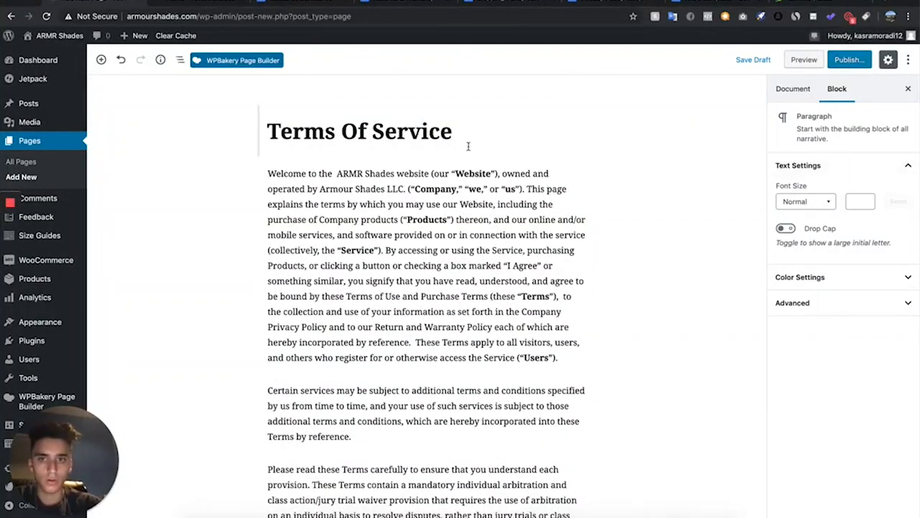
click(859, 62)
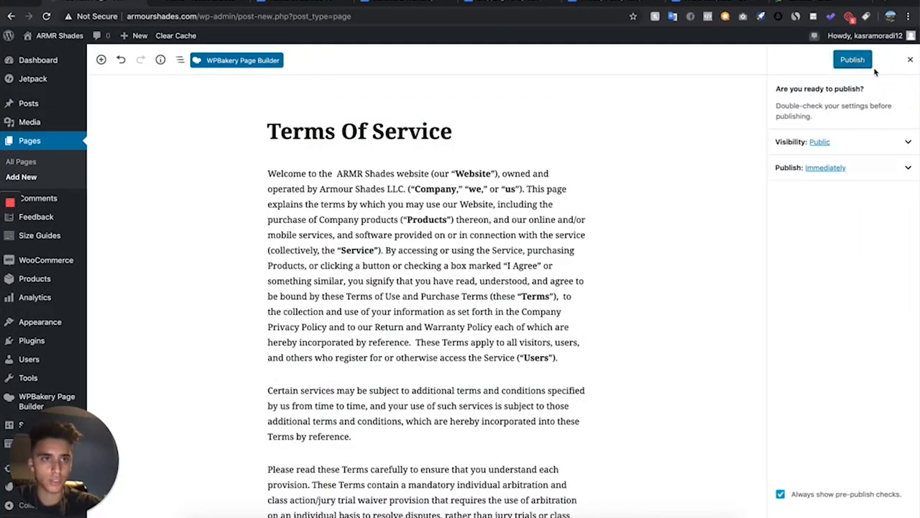
click(854, 60)
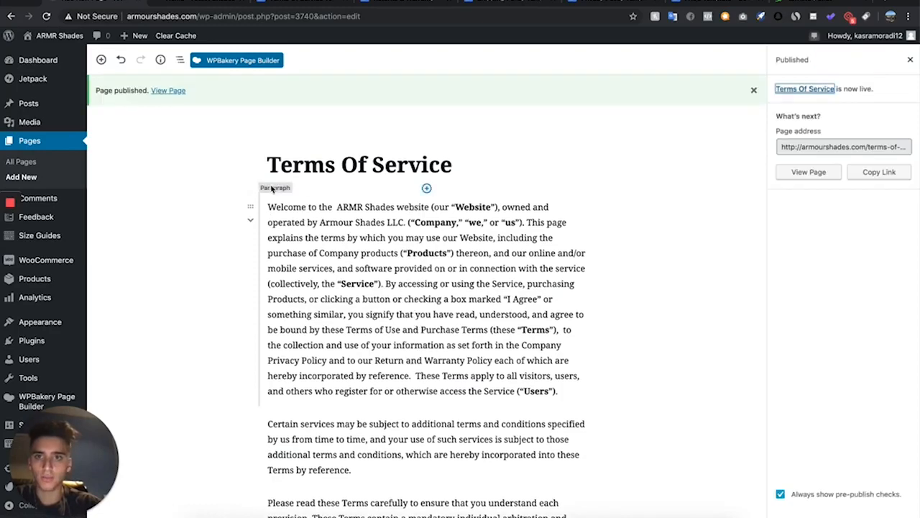
Open the published Terms Of Service page in a new tab to check it, then close that tab
right_click(161, 91)
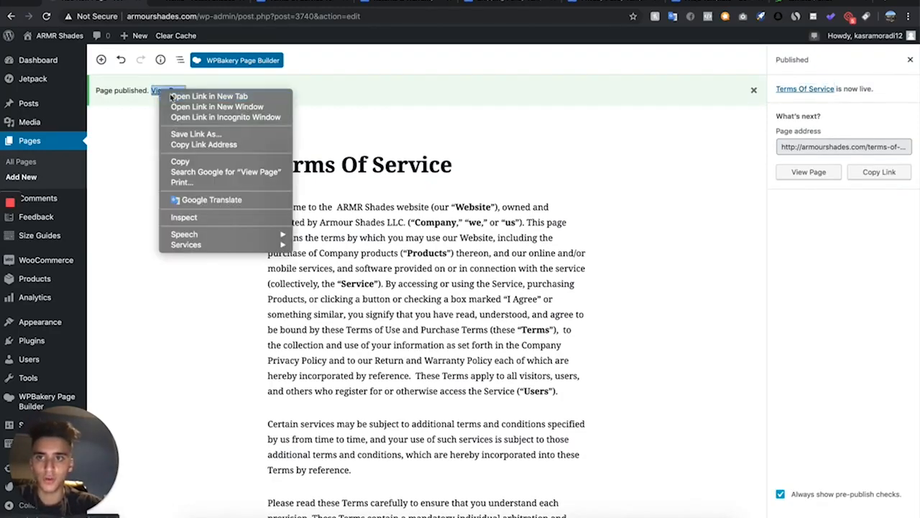
click(172, 96)
click(189, 4)
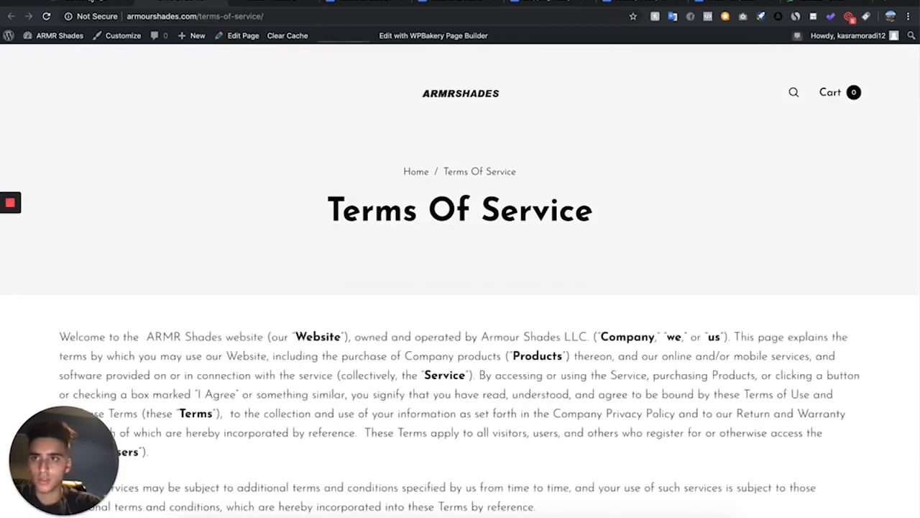
key(super+w)
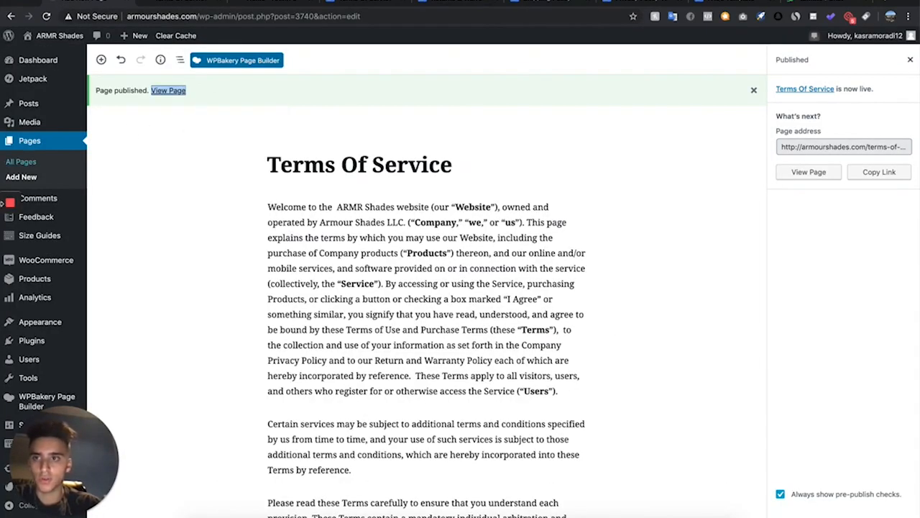
Start a new page titled "FAQS" in the block editor
click(427, 3)
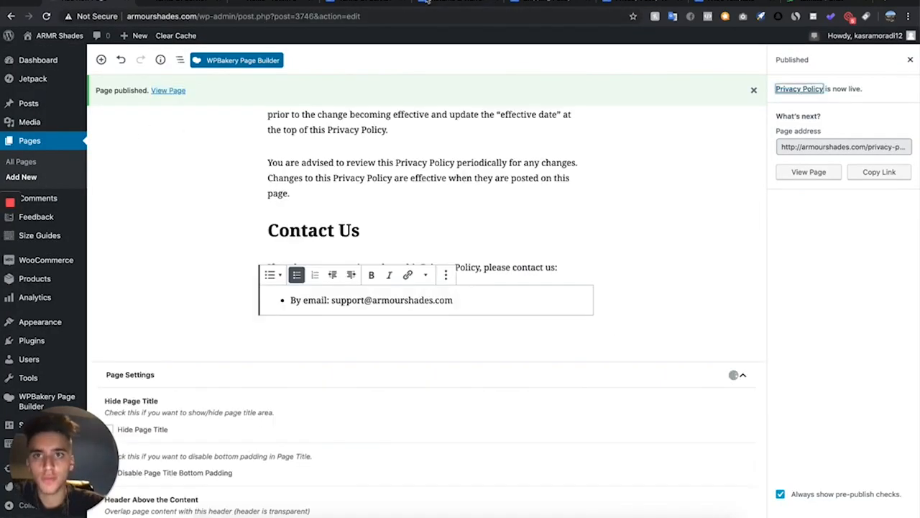
click(55, 178)
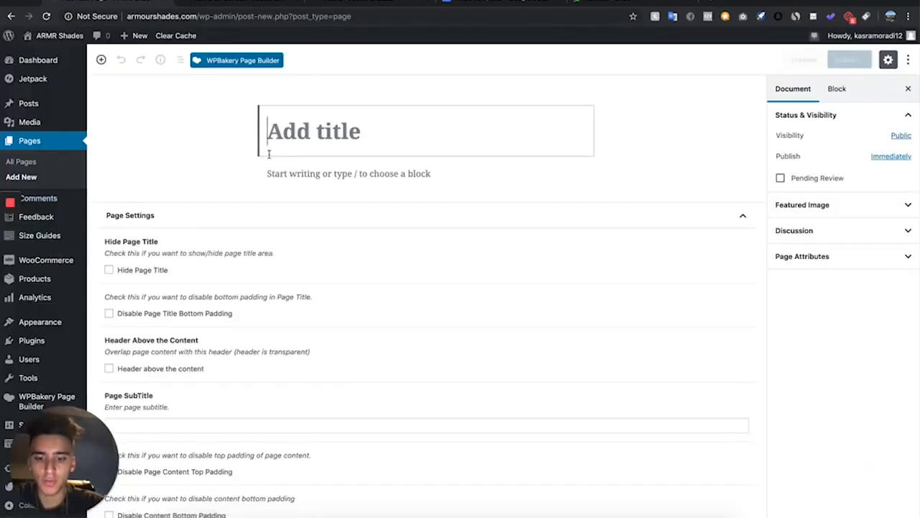
text(FAQS)
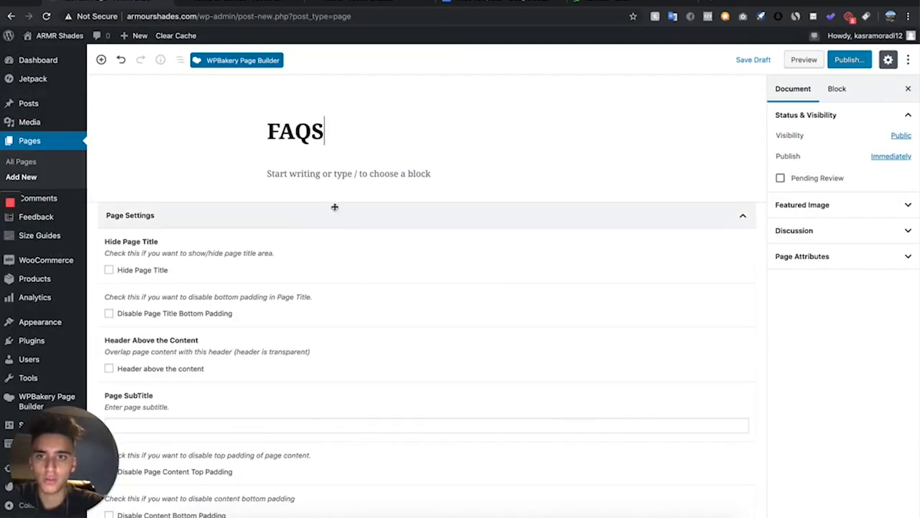
click(348, 172)
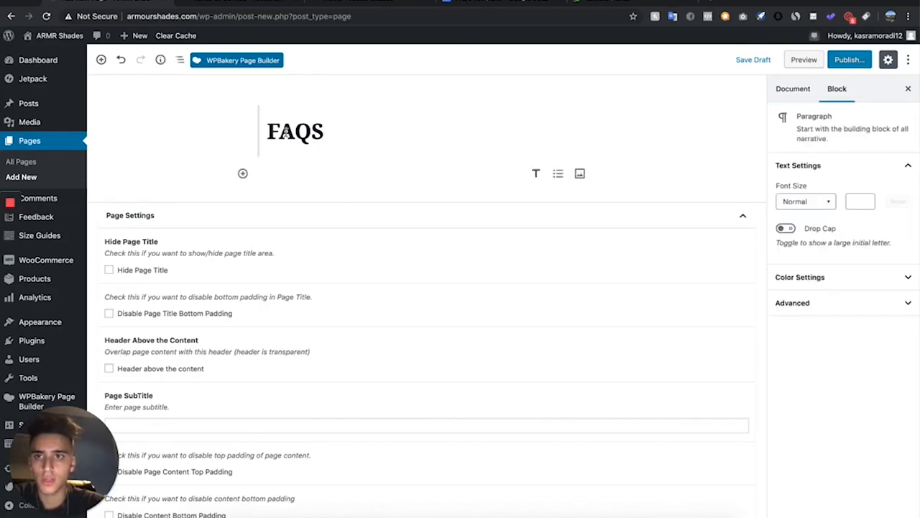
Reopen the new page in the WPBakery editor, title it "FAQs" and switch to the backend page builder
click(318, 57)
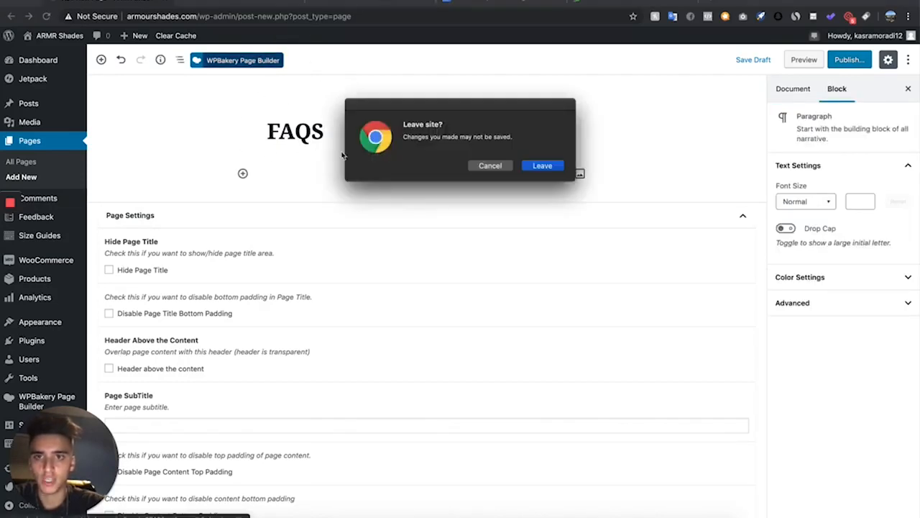
click(550, 165)
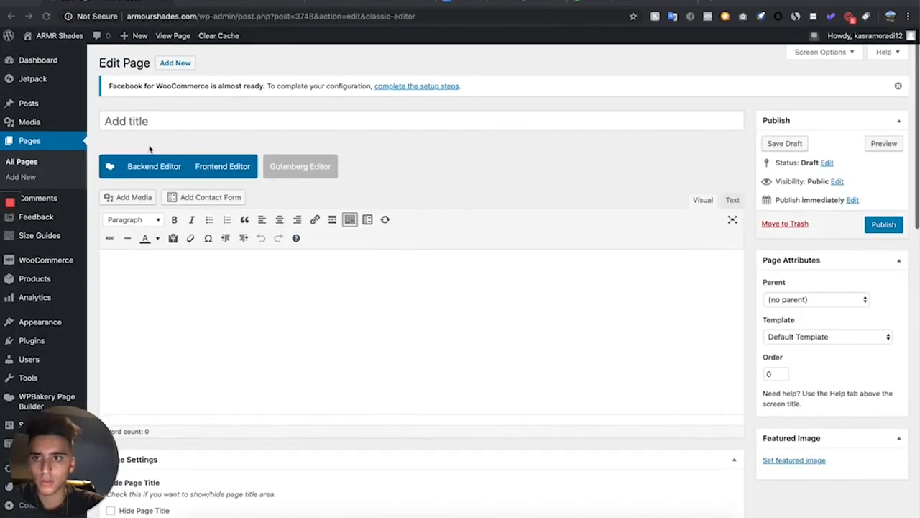
click(164, 123)
text(FA)
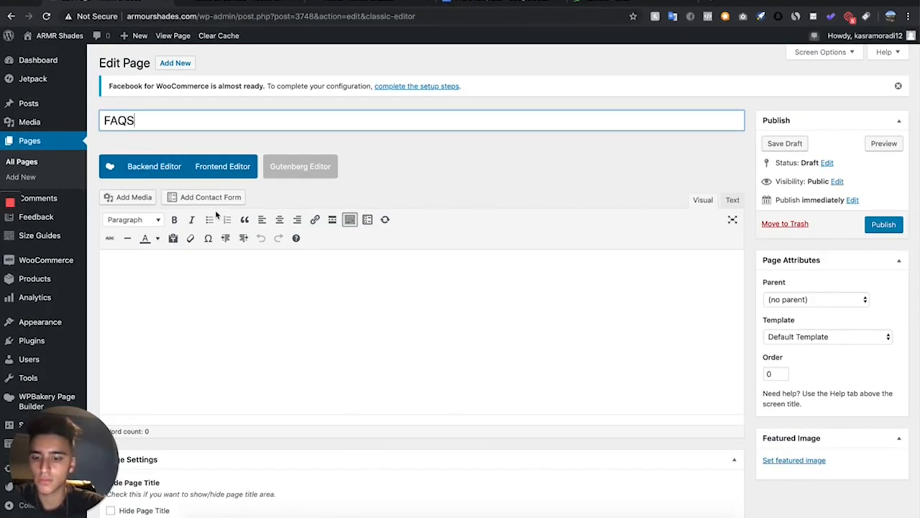
text(Qs)
click(133, 166)
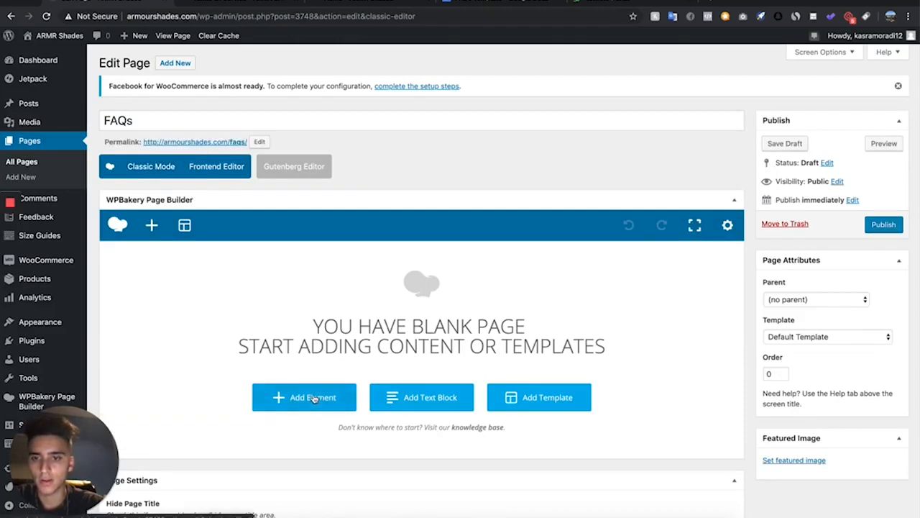
Add an FAQ element to the blank FAQs page
click(314, 396)
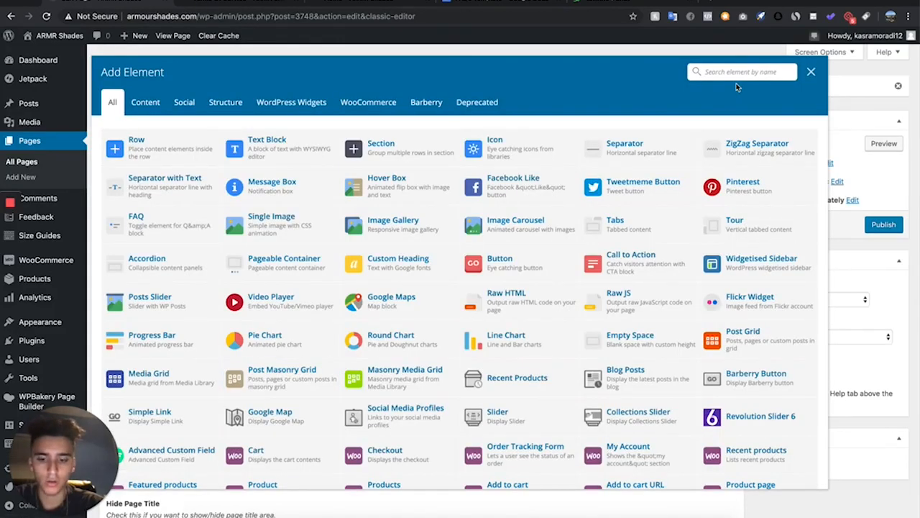
text(fa)
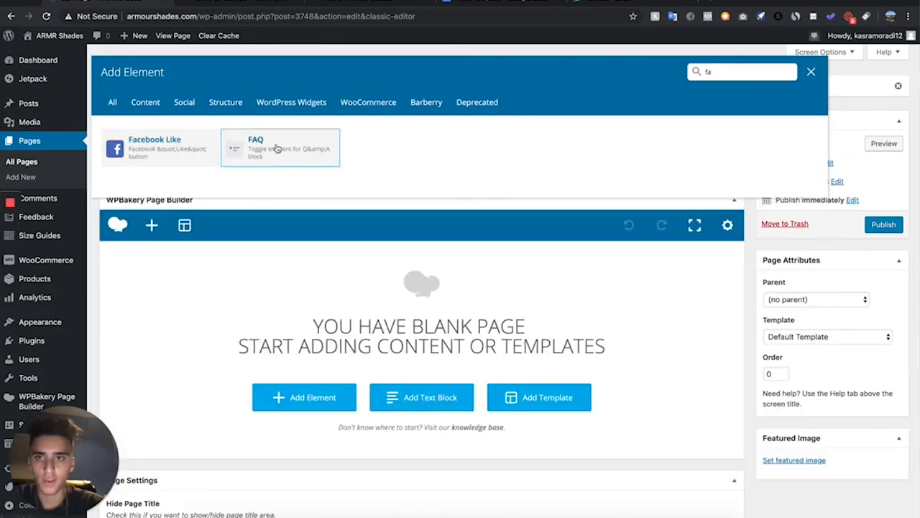
click(276, 148)
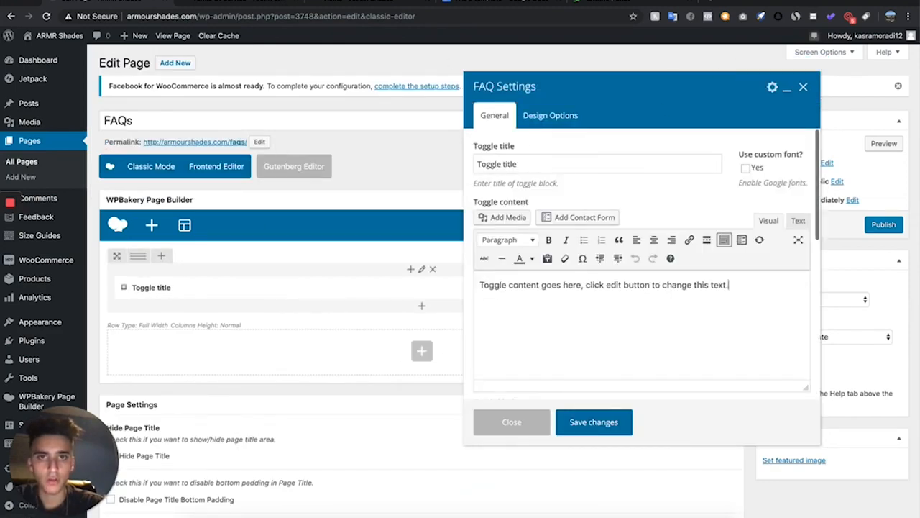
Copy the question "Why was my order cancelled?" from the FAQs Template document into the FAQ toggle title
click(480, 2)
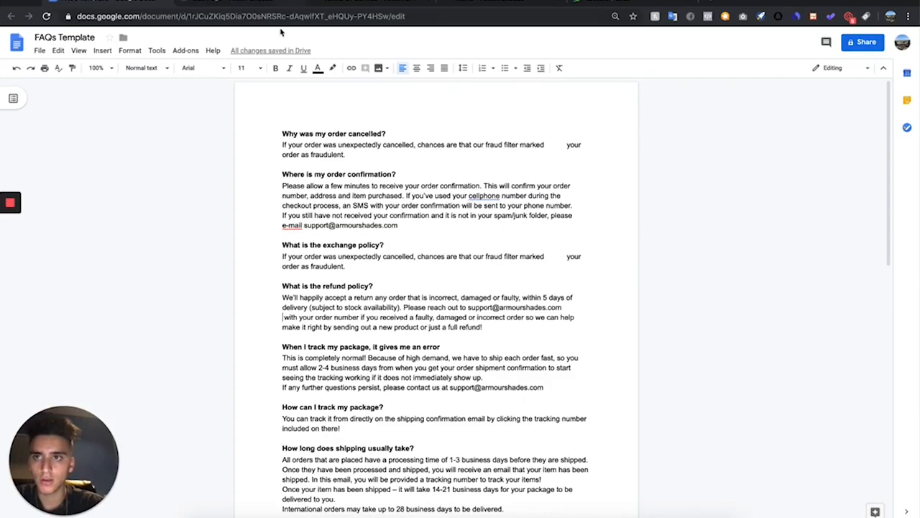
drag(280, 132, 390, 132)
key(ctrl+c)
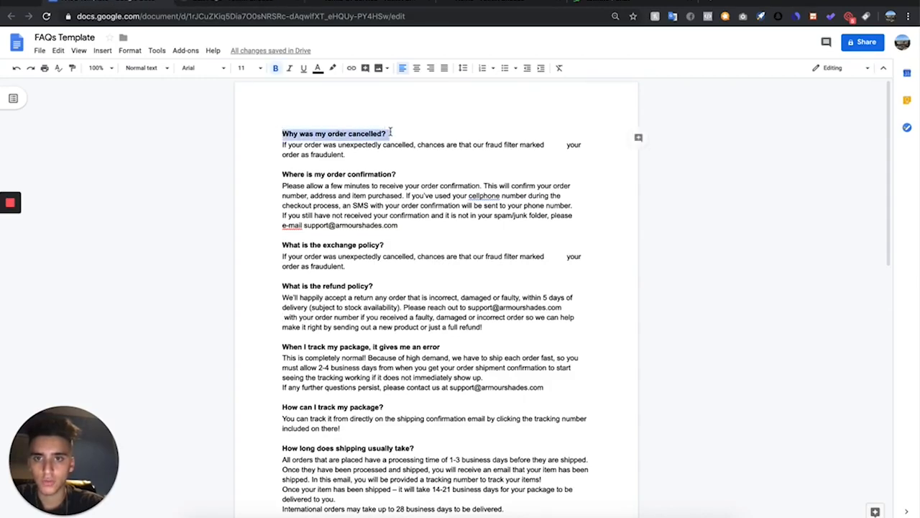
click(212, 3)
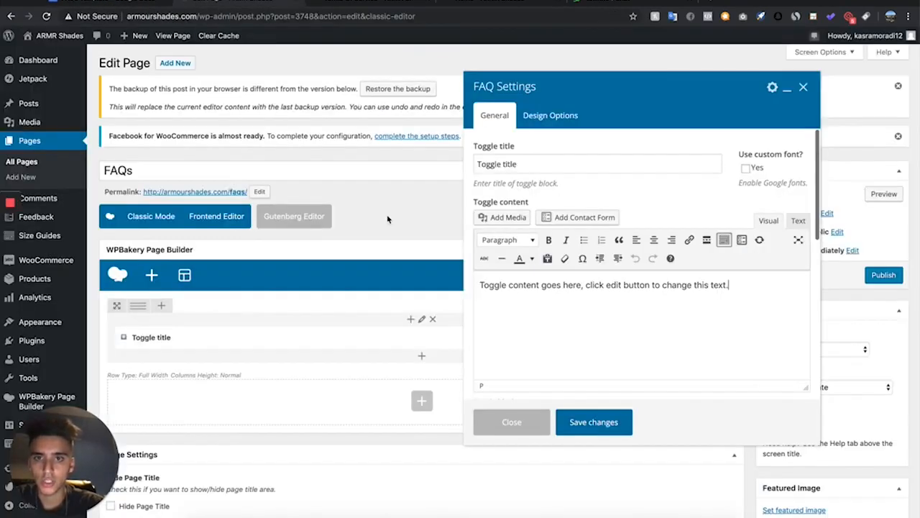
drag(538, 166, 473, 167)
key(ctrl+v)
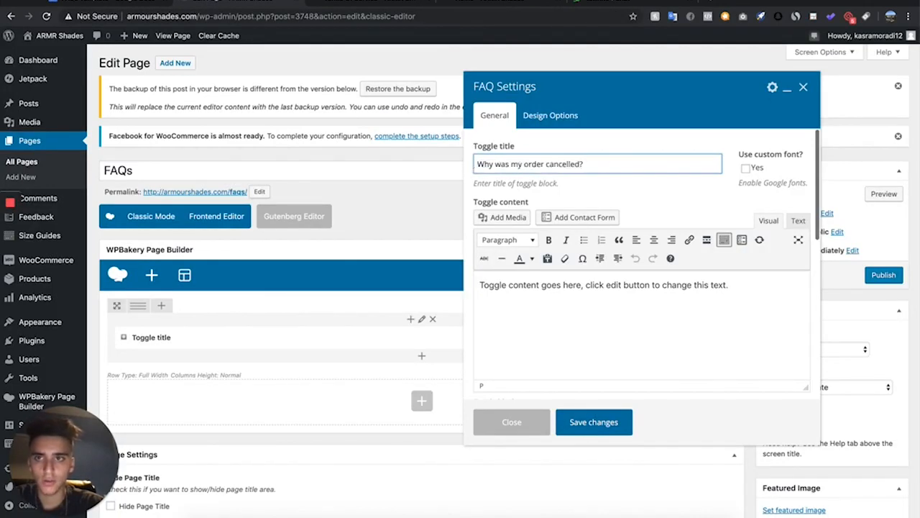
Copy the matching answer from the document into the toggle content and save the FAQ settings
click(111, 2)
drag(345, 154, 284, 145)
key(ctrl+c)
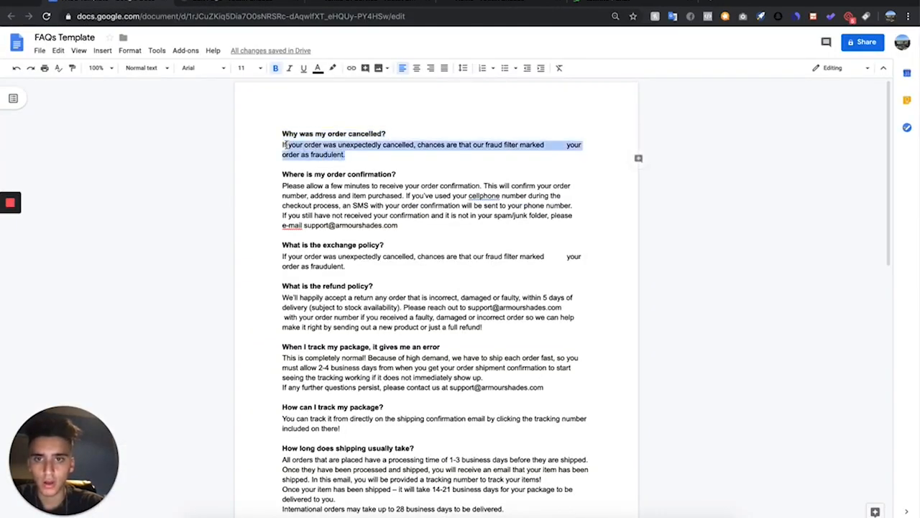
click(246, 3)
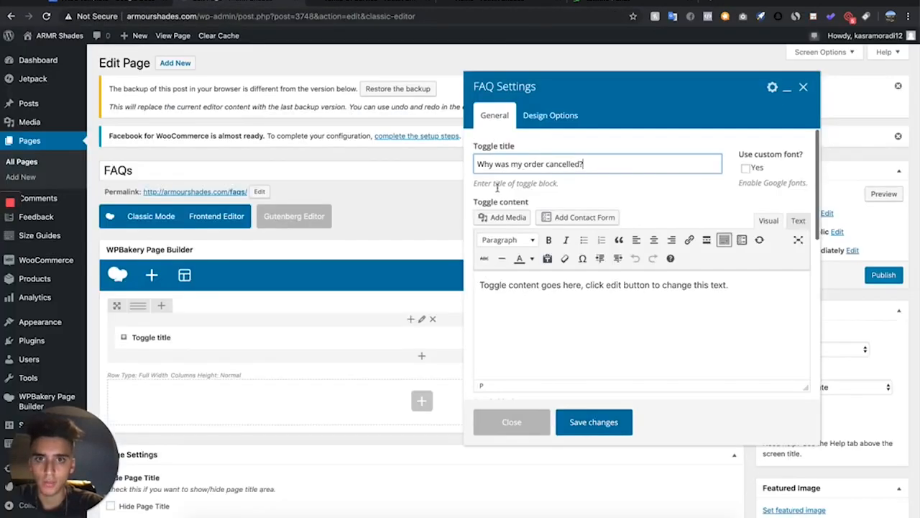
drag(752, 294, 430, 278)
key(ctrl+v)
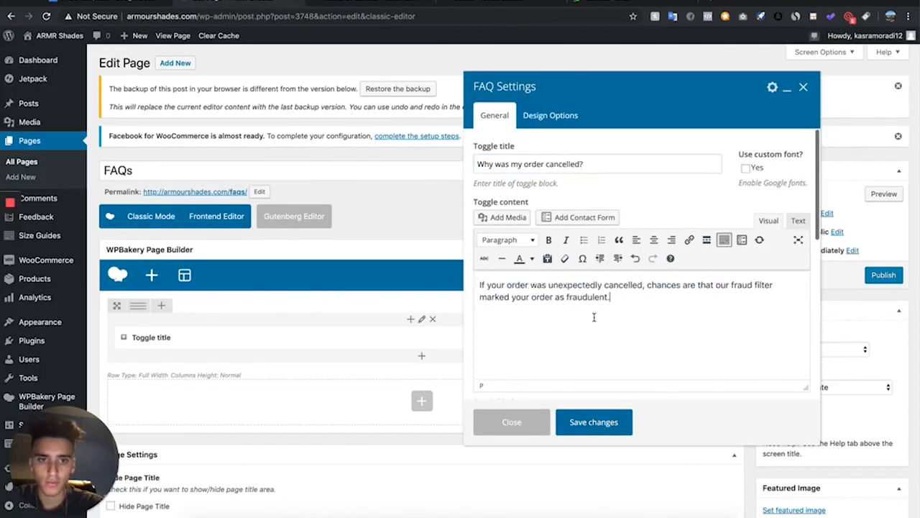
click(594, 421)
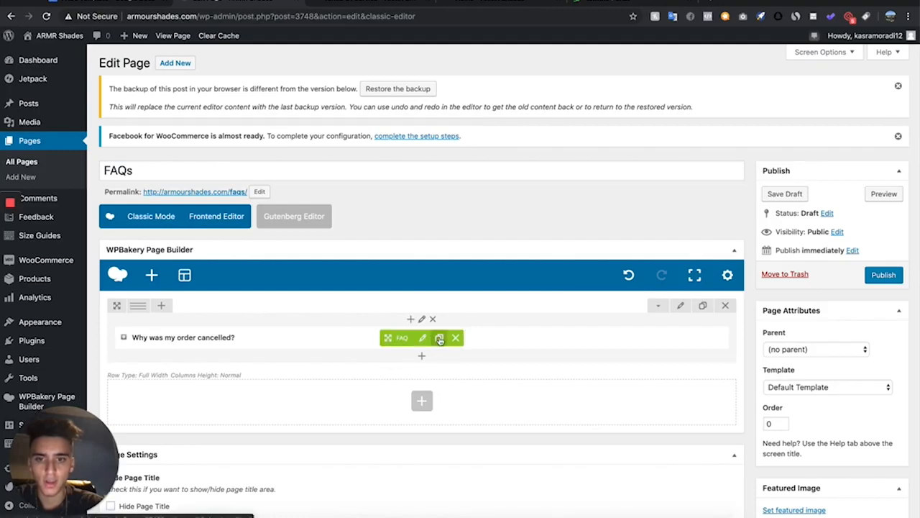
Clone the FAQ element repeatedly so the page holds five FAQ toggles
click(439, 337)
click(439, 337)
click(439, 337)
click(438, 337)
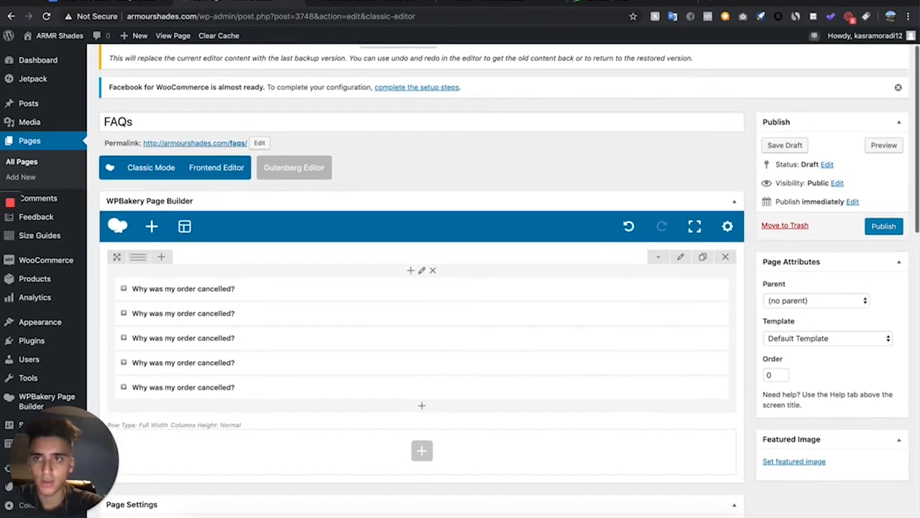
Open the second FAQ toggle and paste "Where is my order confirmation?" from the document as its title
click(112, 2)
drag(400, 175, 249, 173)
key(super+c)
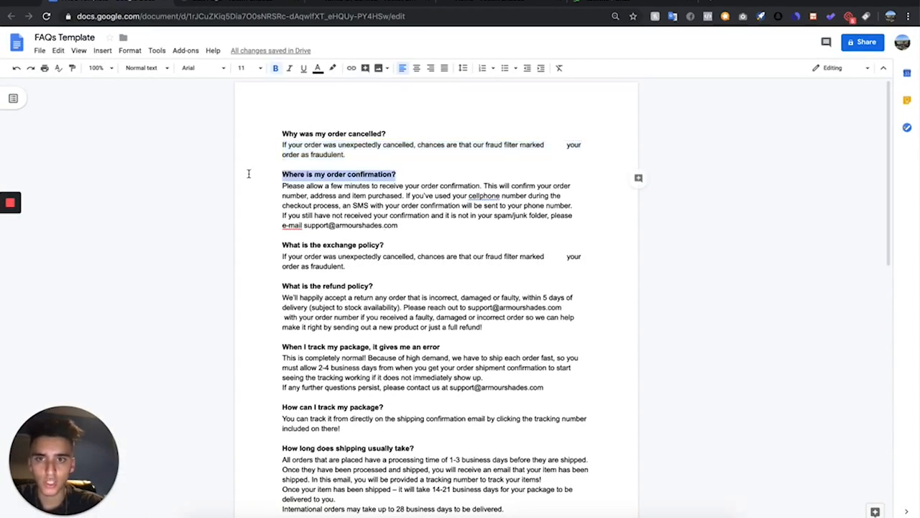
click(237, 3)
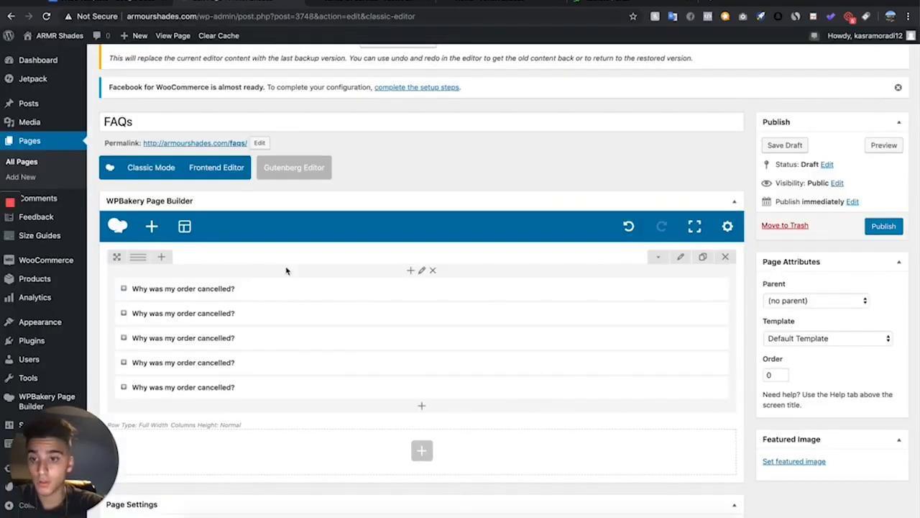
click(422, 313)
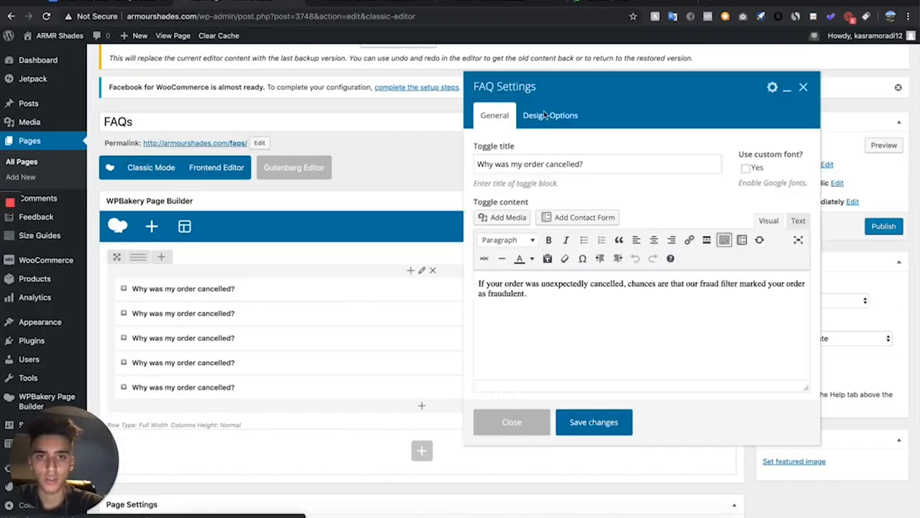
drag(585, 157, 397, 165)
key(super+v)
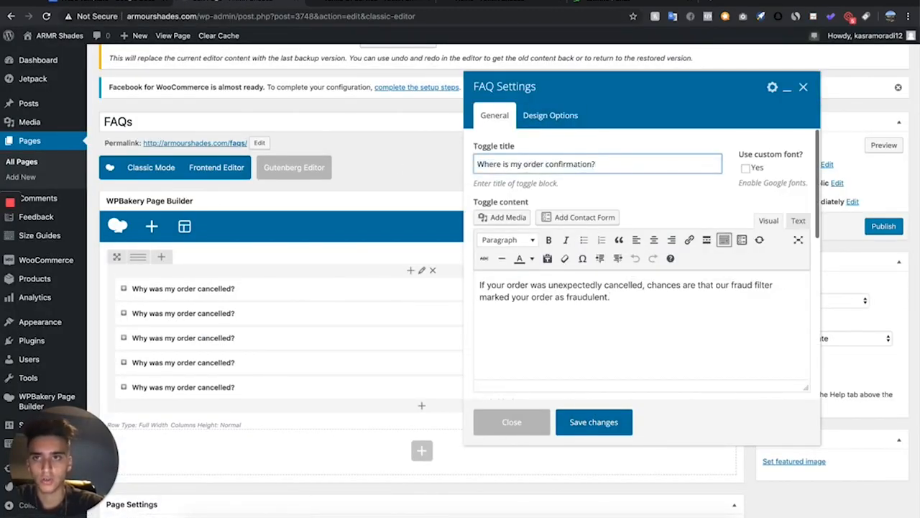
Replace the second toggle's content with the order-confirmation answer copied from the document and save
click(120, 3)
drag(399, 225, 251, 184)
key(ctrl+c)
click(269, 5)
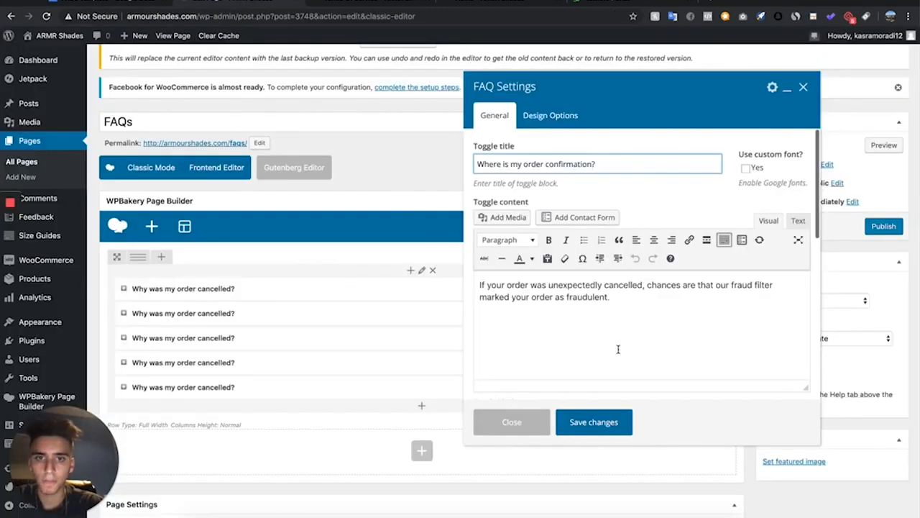
click(639, 310)
drag(640, 312, 462, 264)
key(ctrl+v)
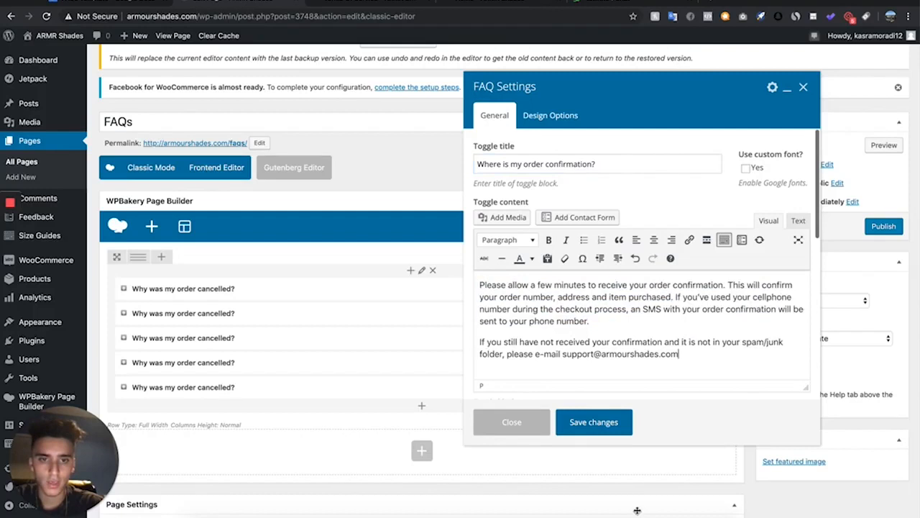
click(615, 431)
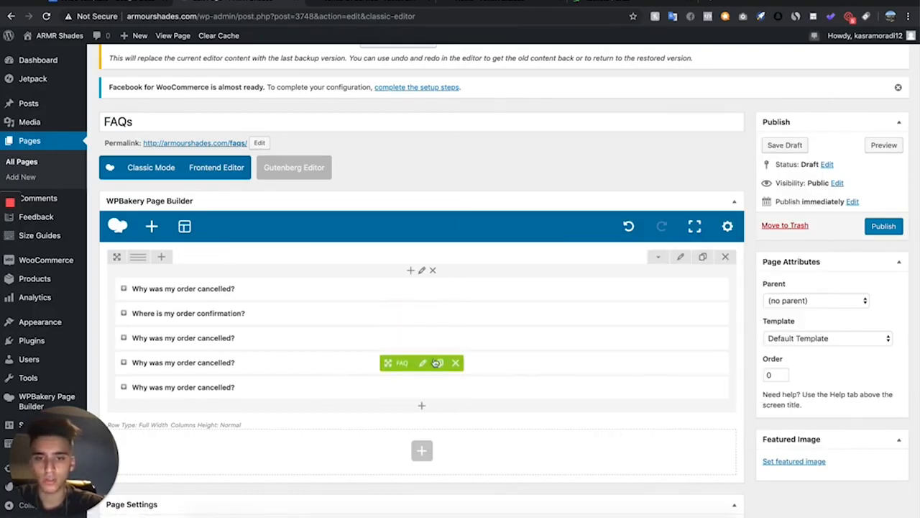
Clone the fourth FAQ toggle twice to make seven toggles
click(437, 362)
click(437, 362)
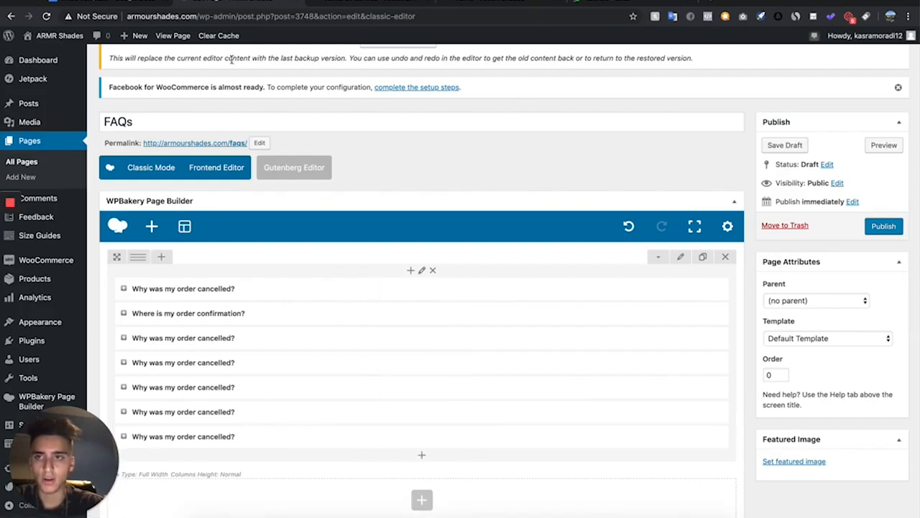
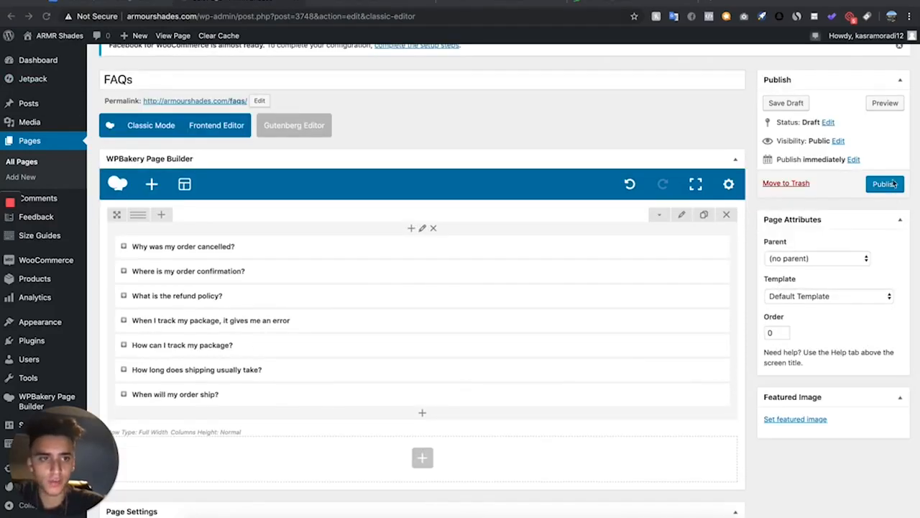
Publish the FAQs page
click(886, 184)
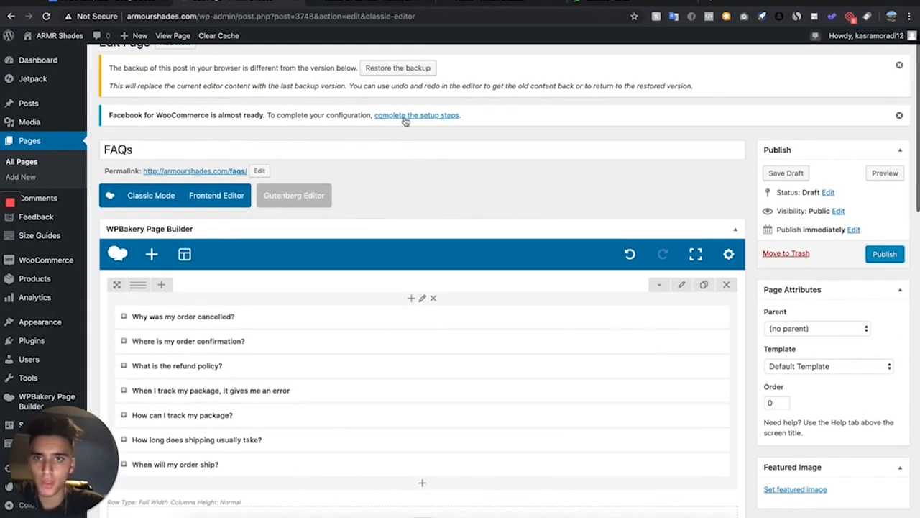
click(902, 254)
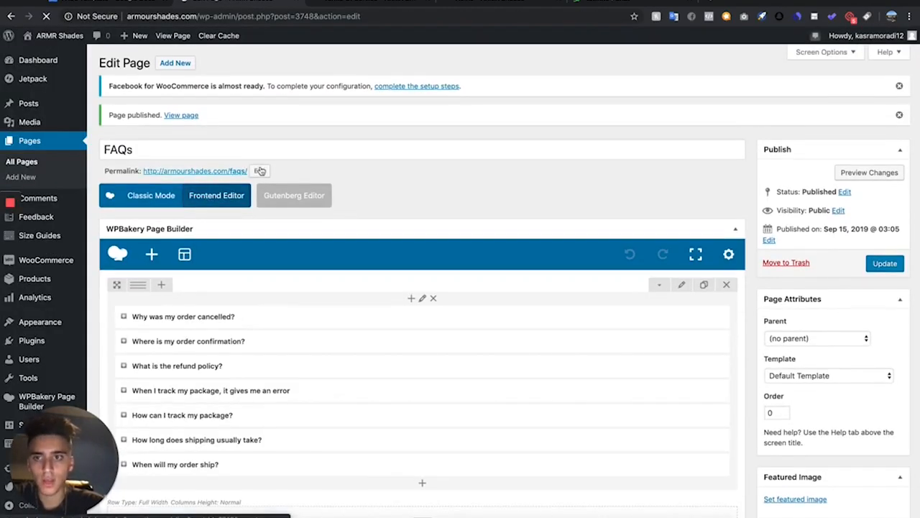
Open the Contact page for editing from the list of all pages
click(27, 162)
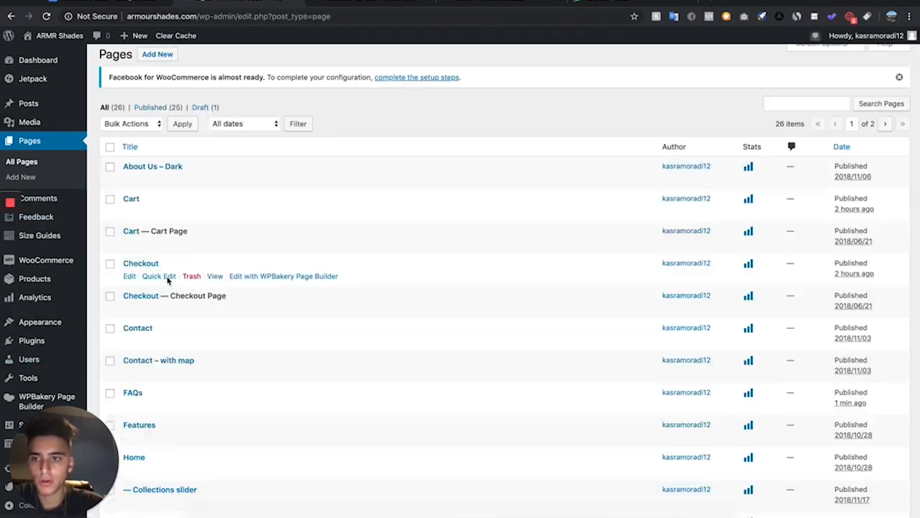
scroll(168, 280, down, 1)
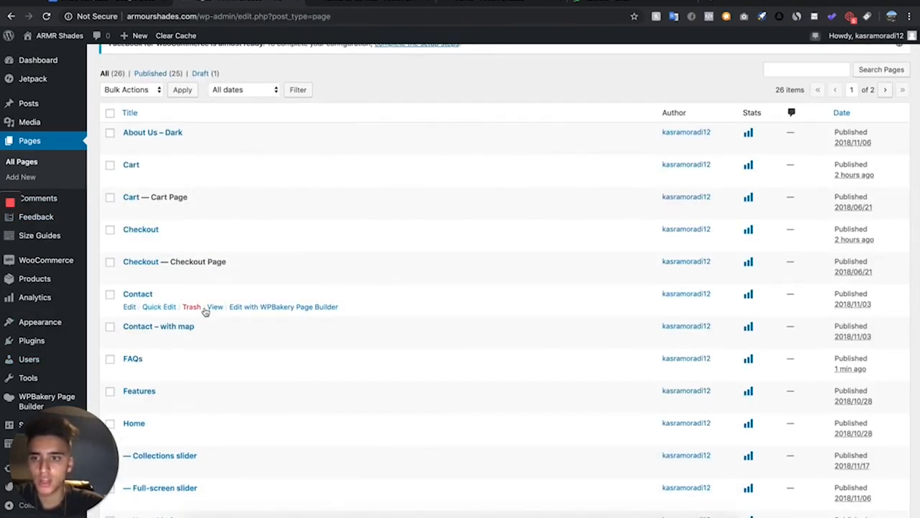
click(125, 306)
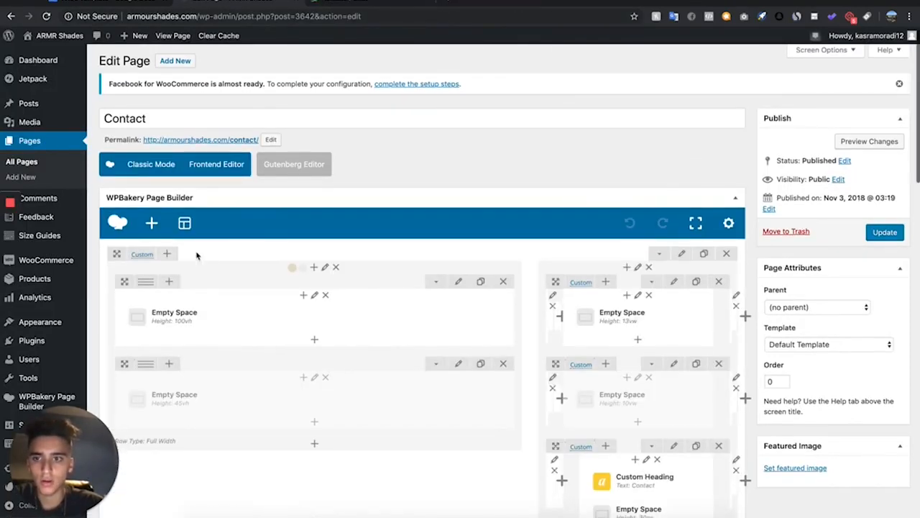
Open the live Contact page in a new tab to inspect it, then return to the editor
scroll(196, 252, down, 1)
right_click(239, 89)
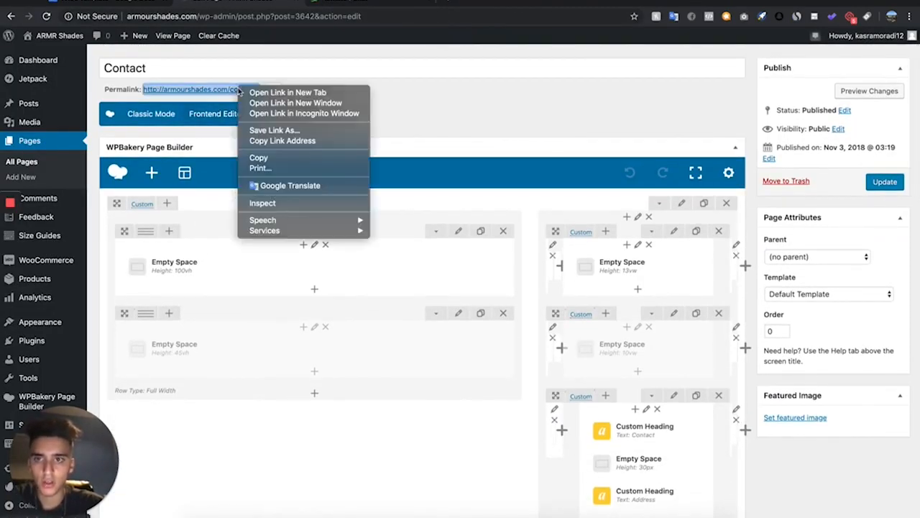
click(251, 92)
click(342, 5)
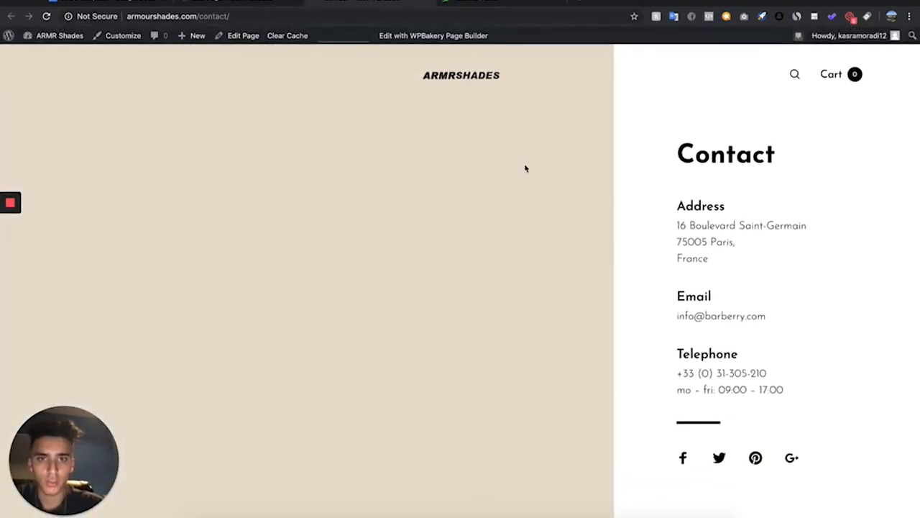
click(226, 2)
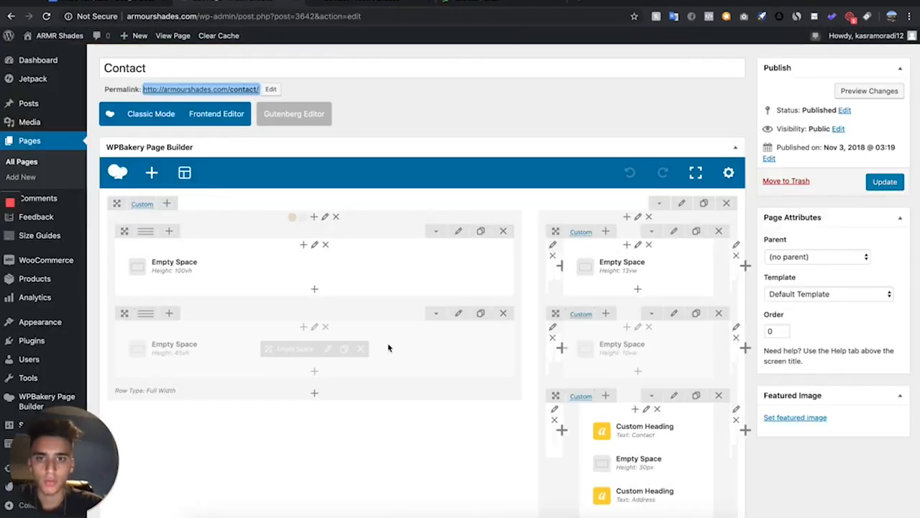
Delete the address and telephone headings and their spacers from the contact details column
scroll(538, 261, down, 11)
scroll(538, 261, up, 12)
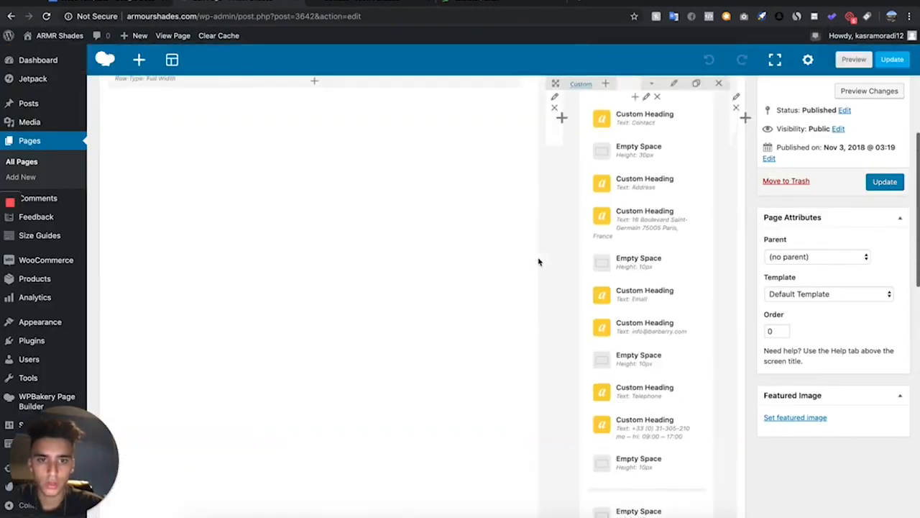
scroll(539, 261, down, 3)
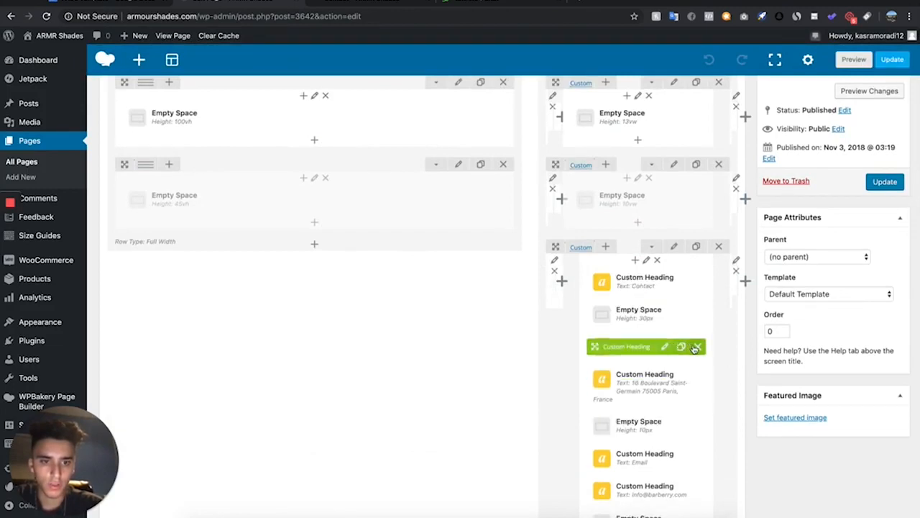
click(696, 347)
click(696, 355)
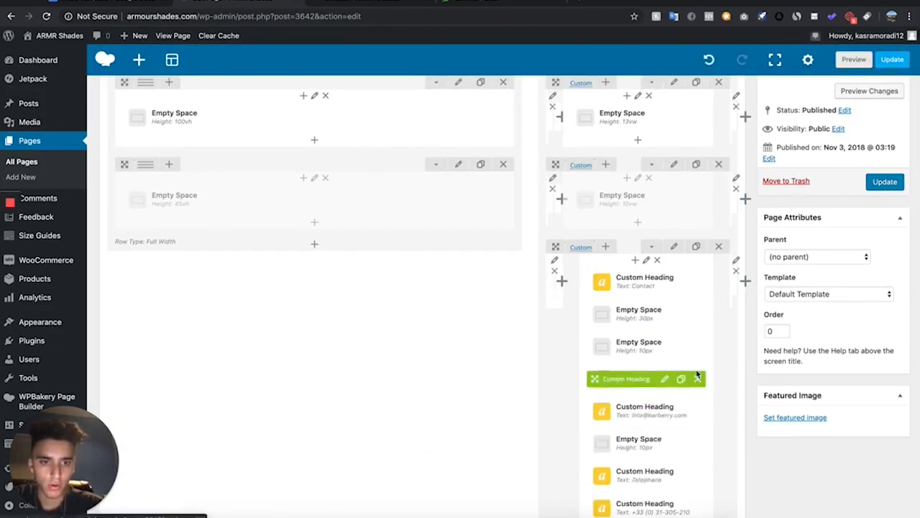
scroll(668, 438, down, 3)
click(692, 381)
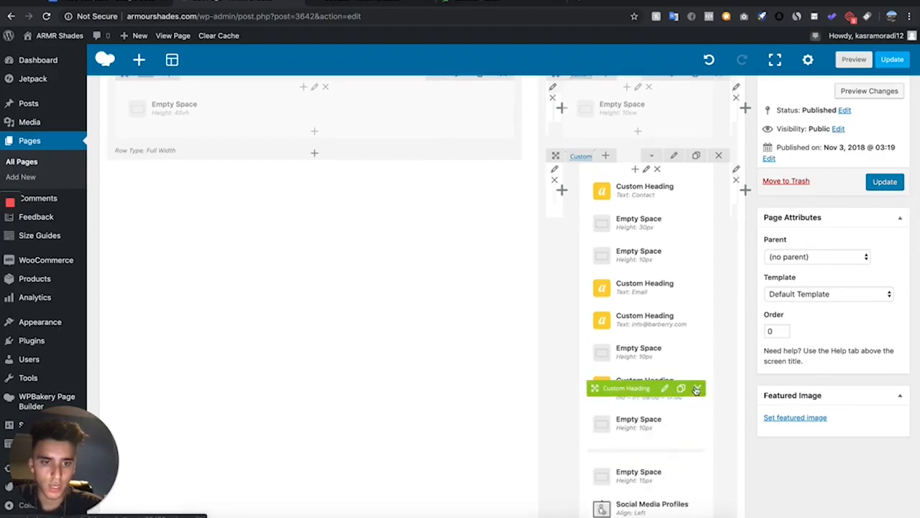
click(692, 381)
click(692, 381)
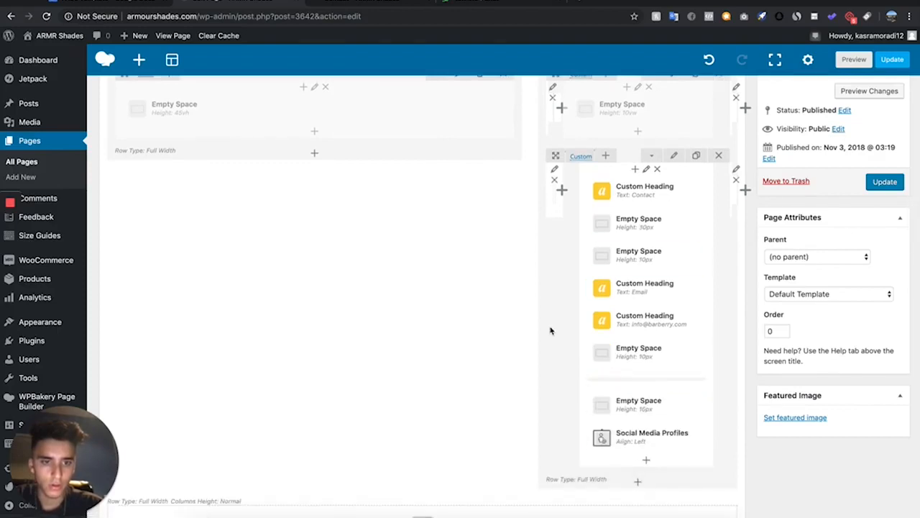
click(692, 257)
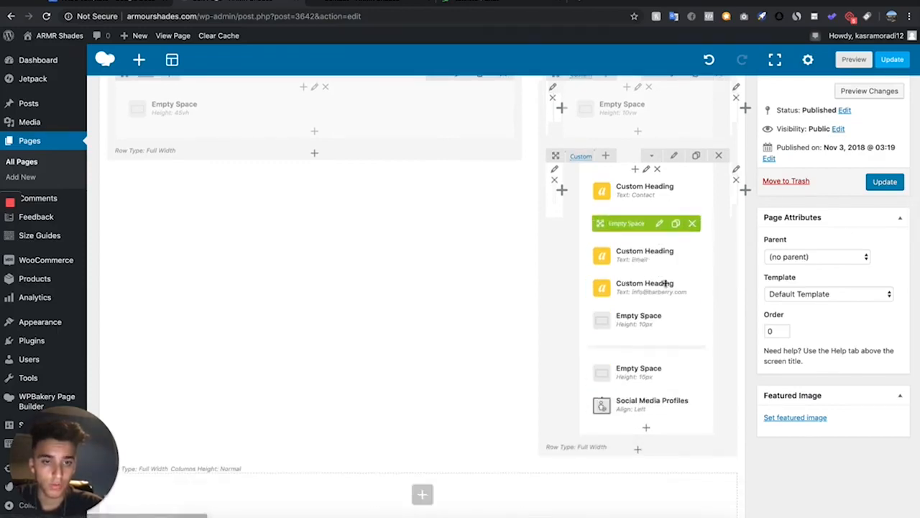
Replace the email heading's text with the store's support e-mail address and save the element
click(664, 287)
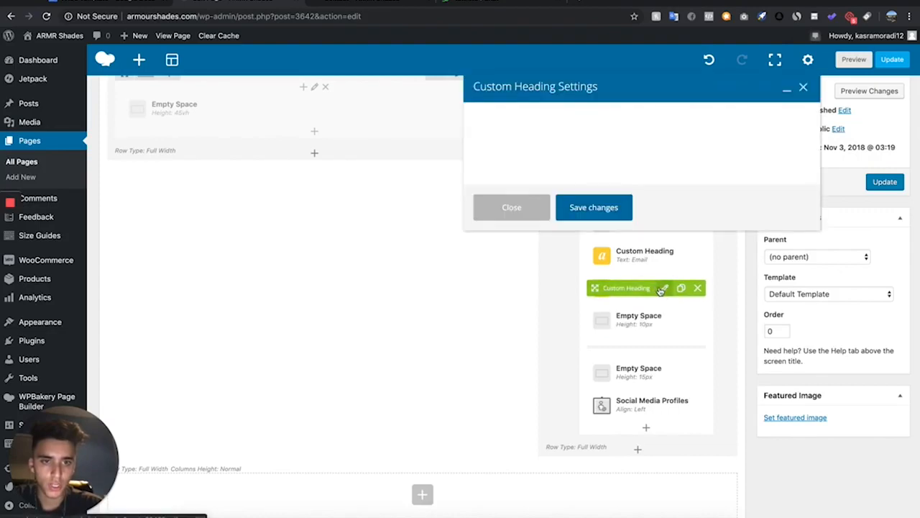
drag(546, 210, 447, 213)
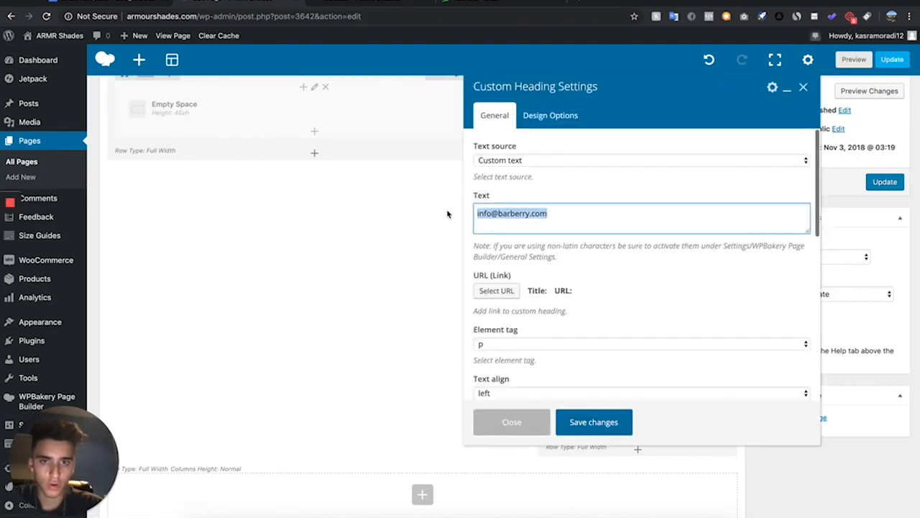
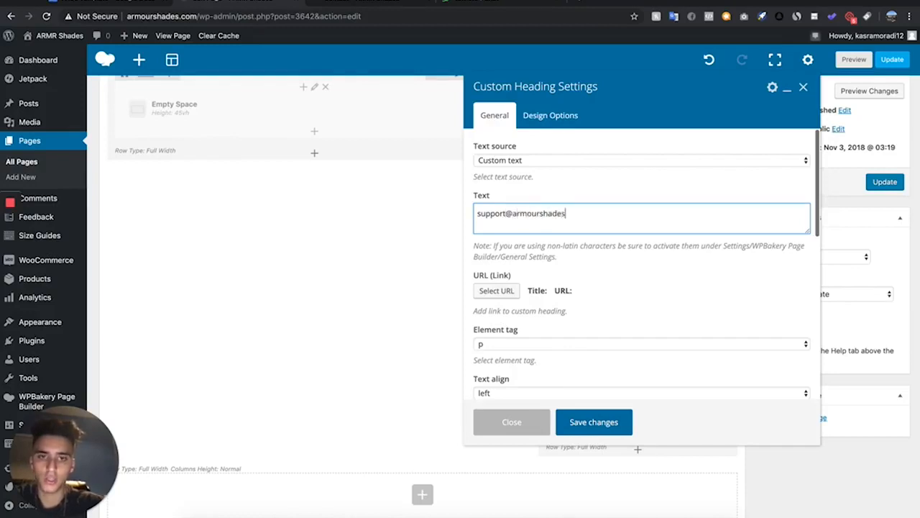
scroll(536, 254, down, 5)
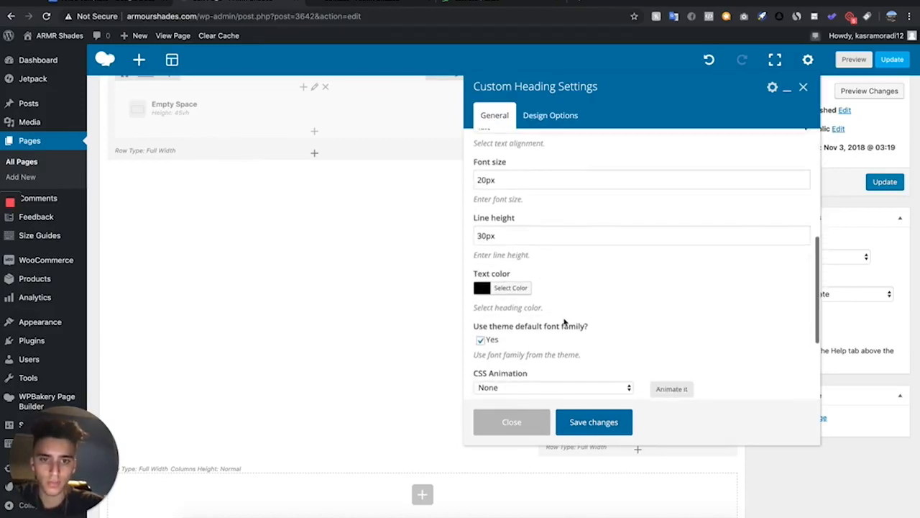
click(589, 430)
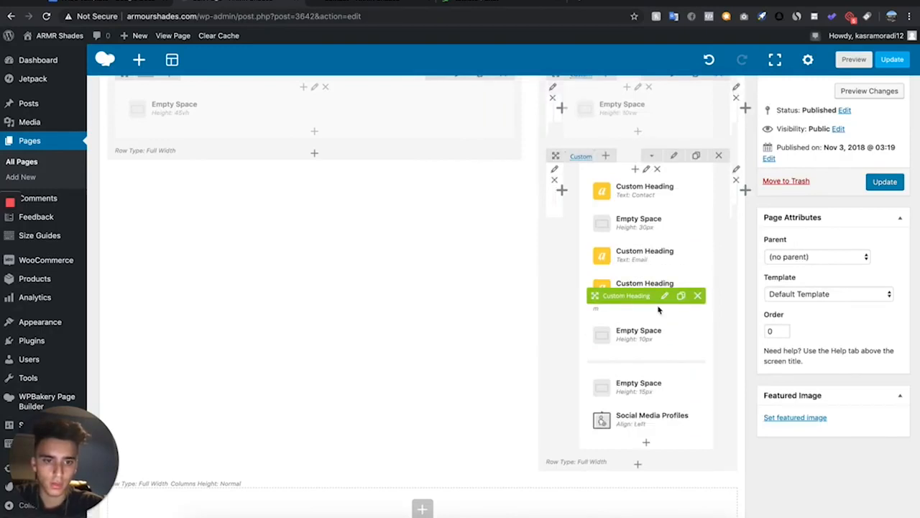
Replace the left column's background image with a photo from the media library and save the column settings
scroll(654, 126, up, 7)
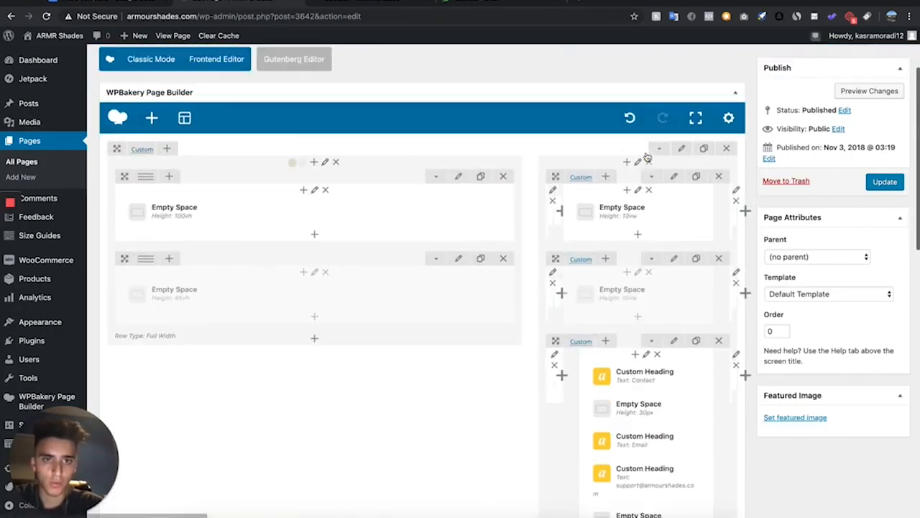
click(393, 6)
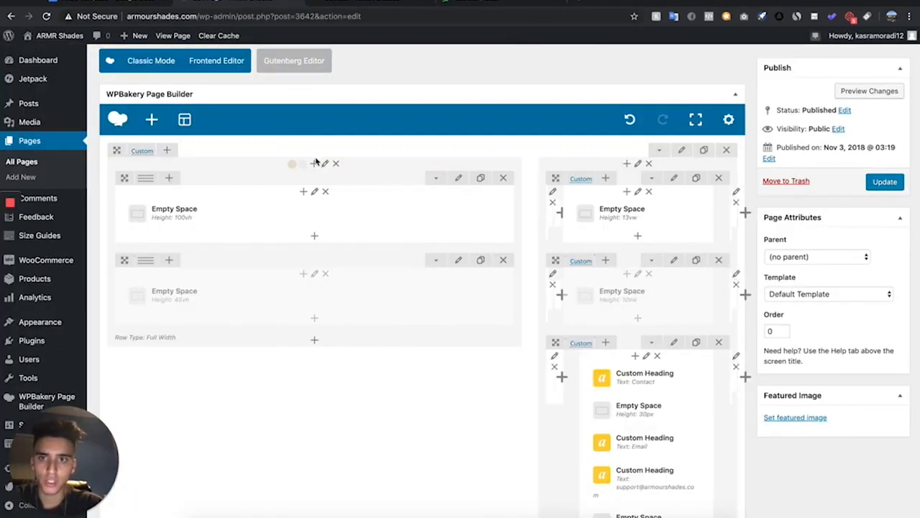
click(322, 164)
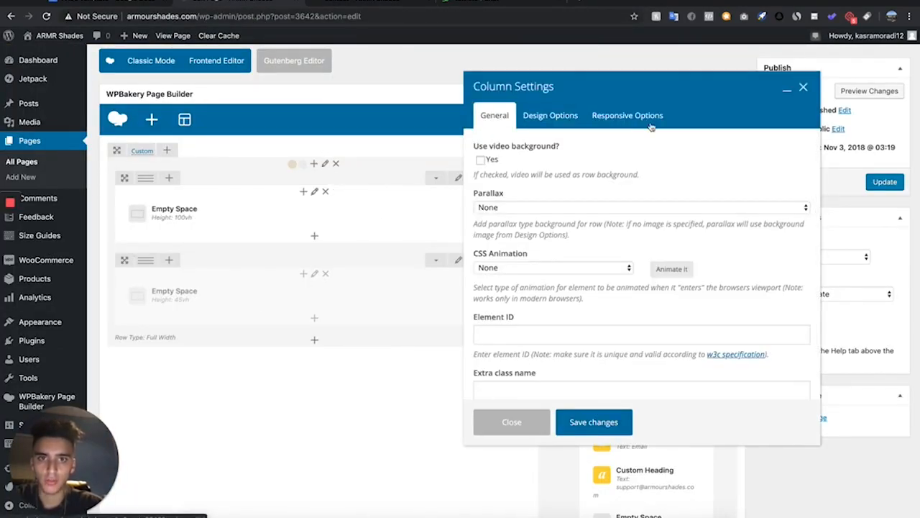
click(531, 115)
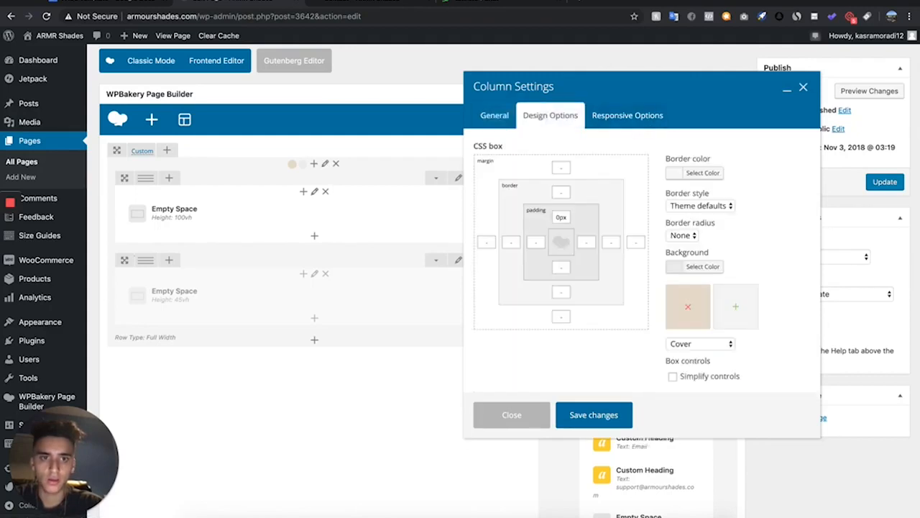
click(692, 310)
click(692, 309)
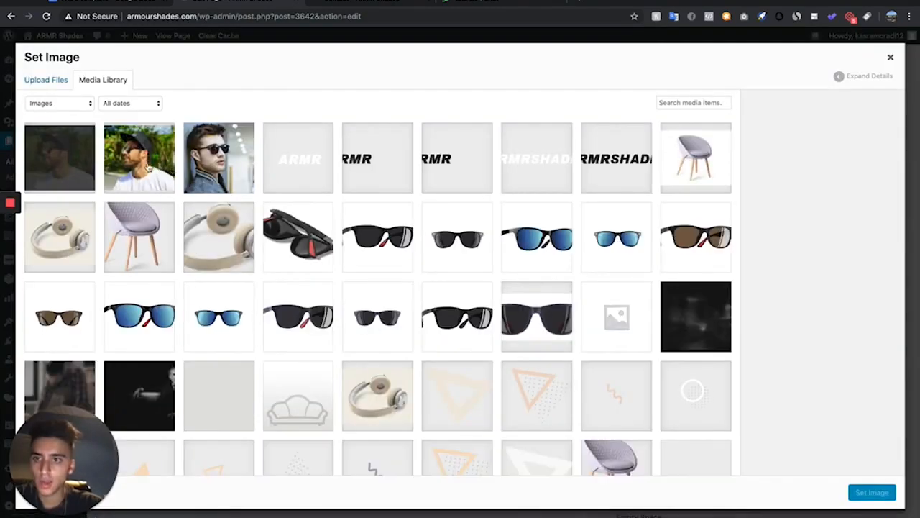
click(871, 492)
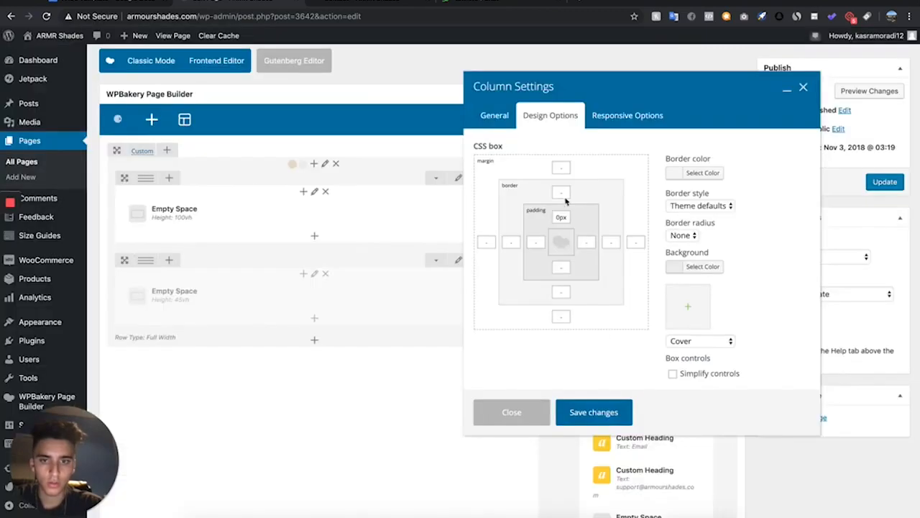
click(594, 415)
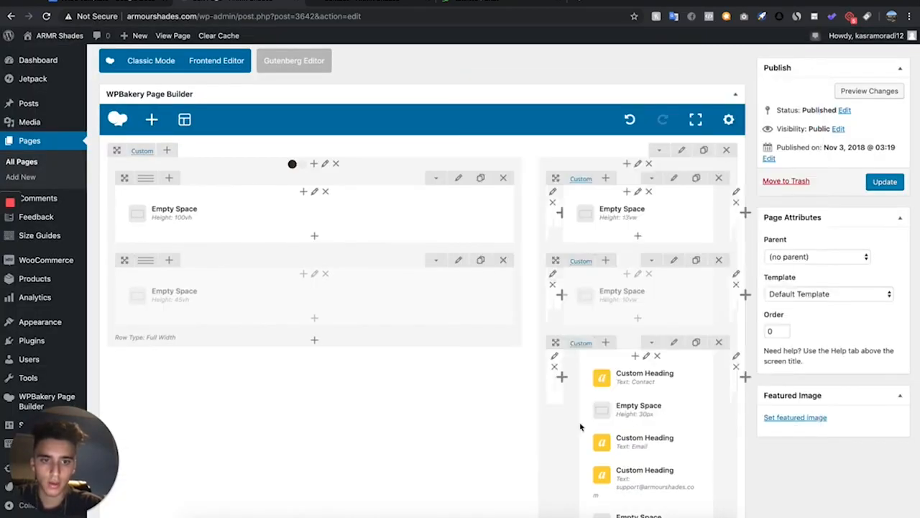
Preview the changes to the Contact page
click(869, 91)
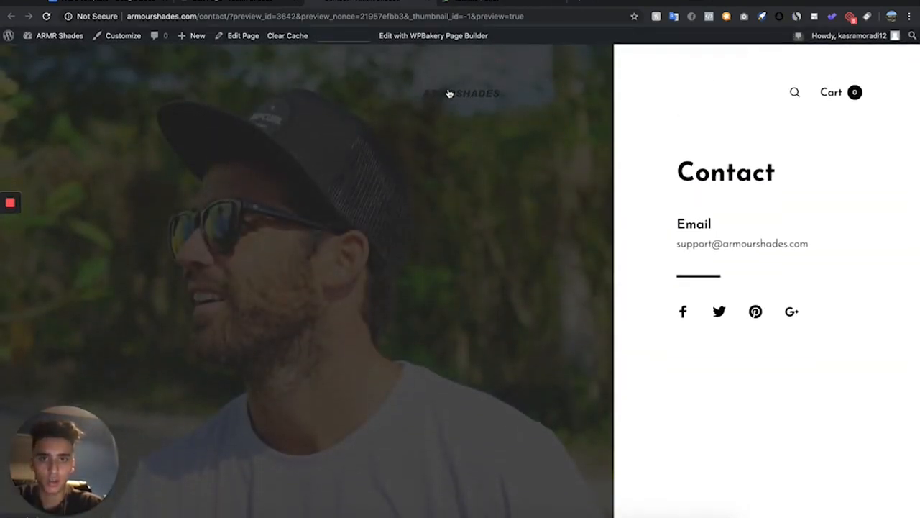
click(237, 5)
Set the Header Elements Color Scheme to Light
scroll(287, 245, down, 10)
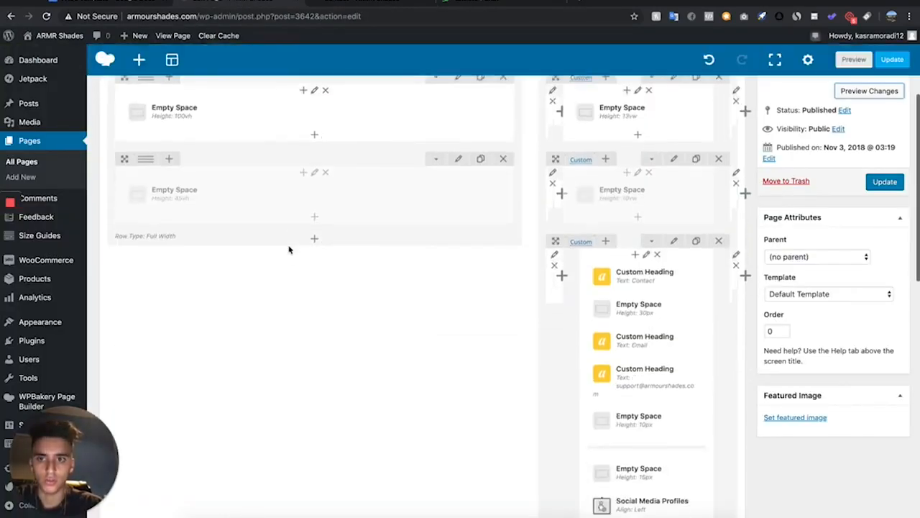
scroll(288, 247, up, 3)
scroll(288, 245, down, 5)
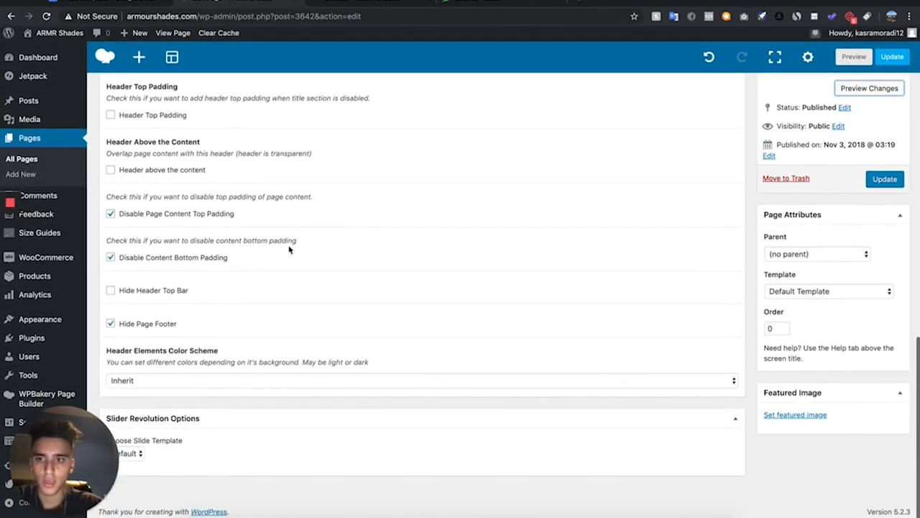
click(166, 387)
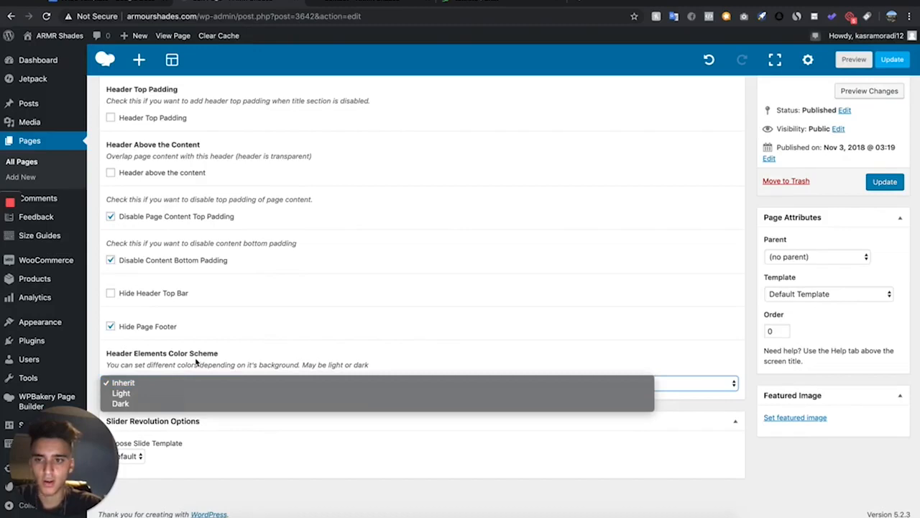
click(161, 394)
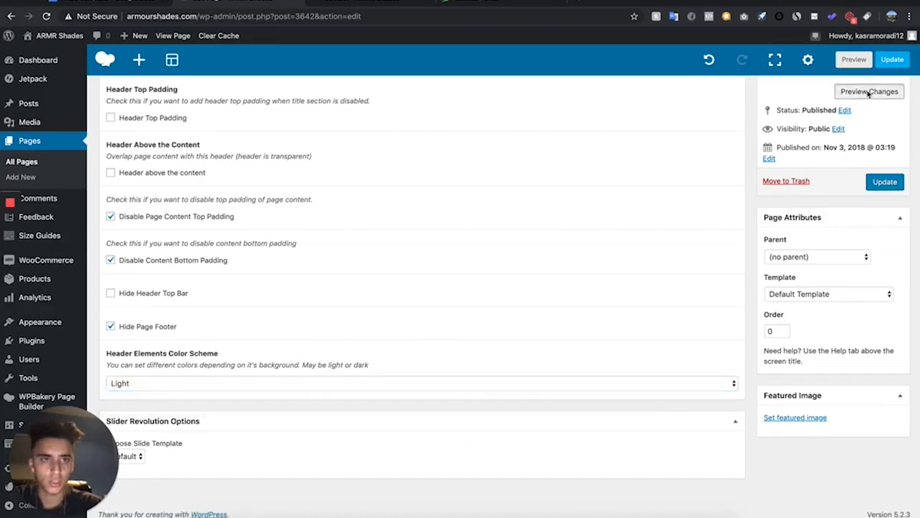
Preview the changes and update the Contact page
click(868, 92)
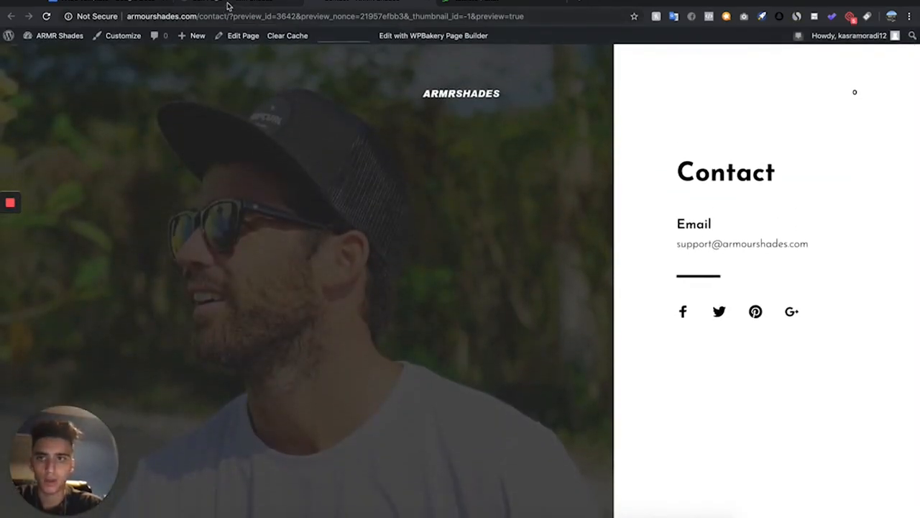
click(228, 6)
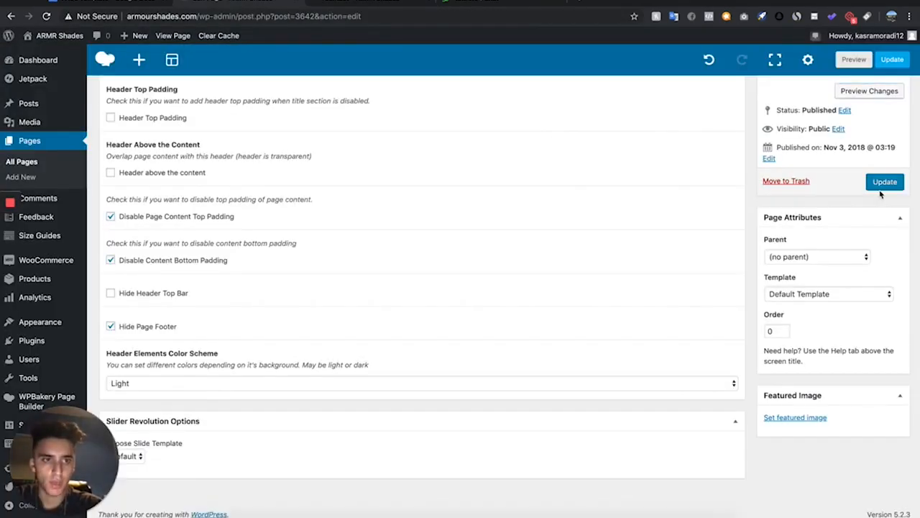
click(884, 184)
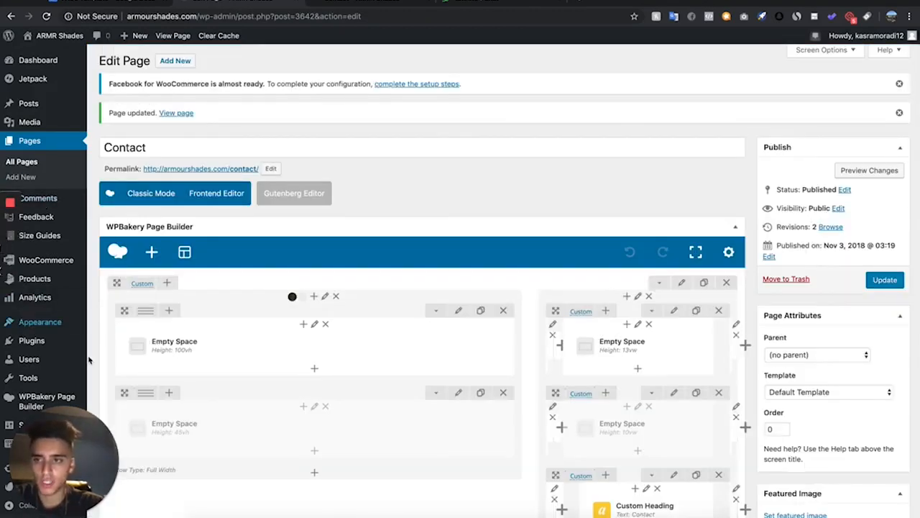
Delete the existing Primary Menu
mouse_move(74, 318)
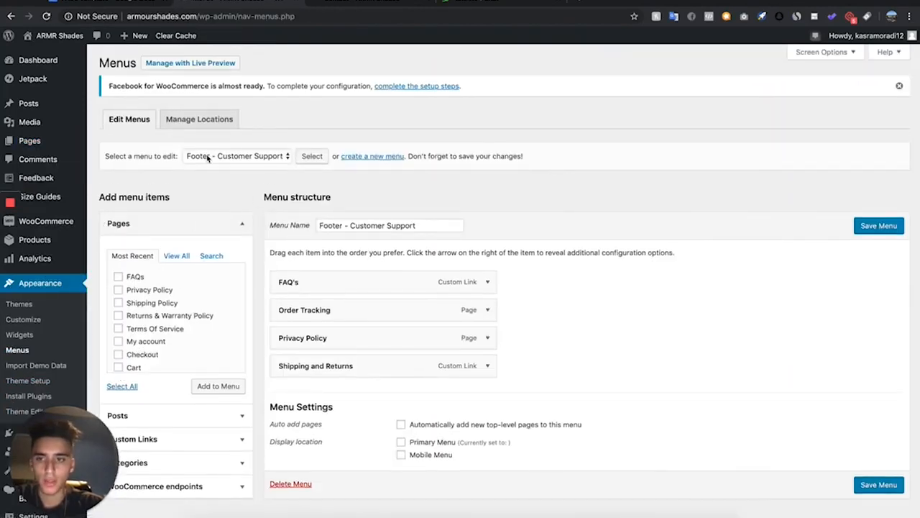
click(208, 157)
click(205, 185)
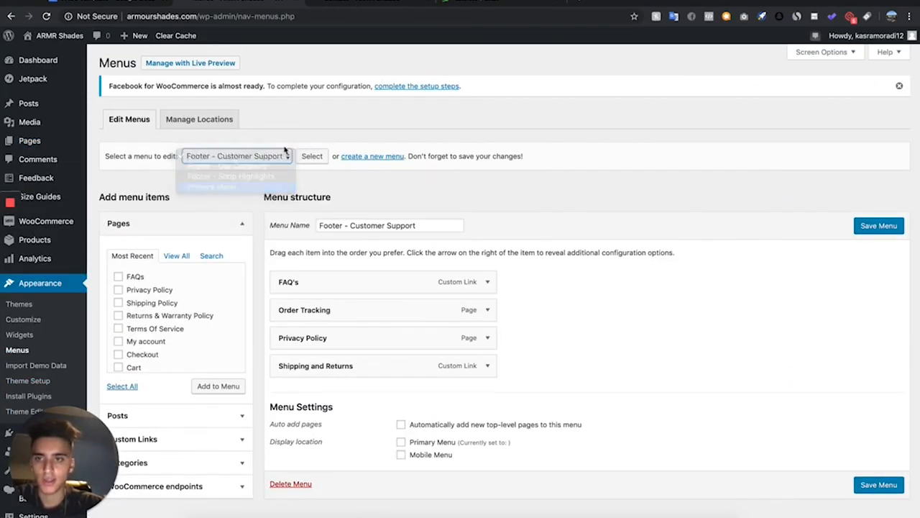
click(312, 155)
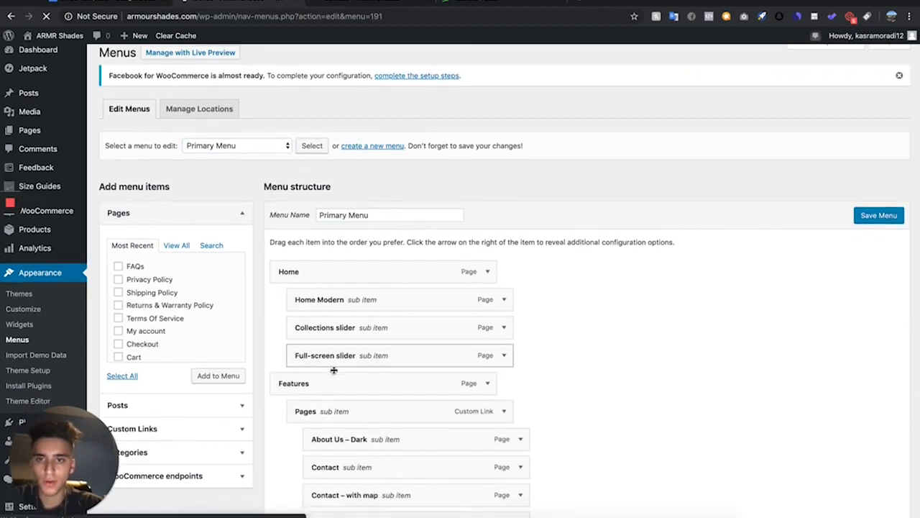
scroll(333, 370, down, 15)
scroll(334, 370, up, 14)
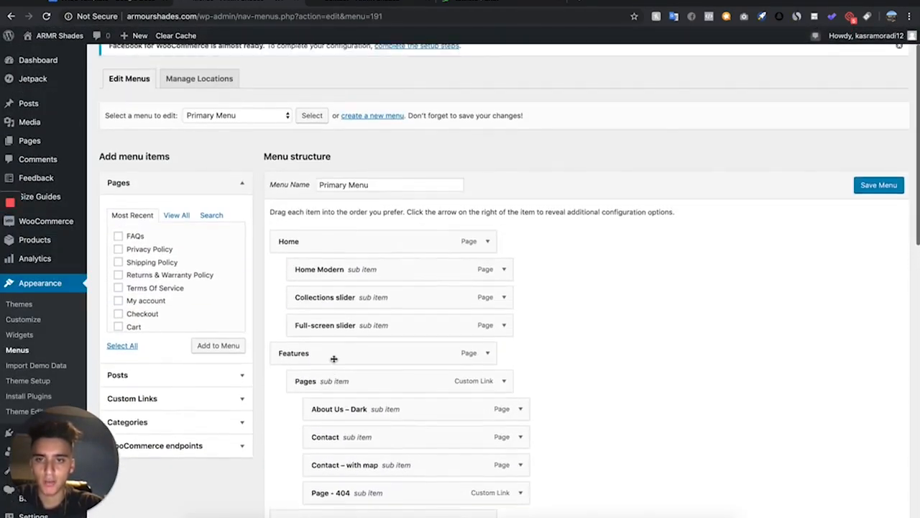
scroll(432, 353, down, 15)
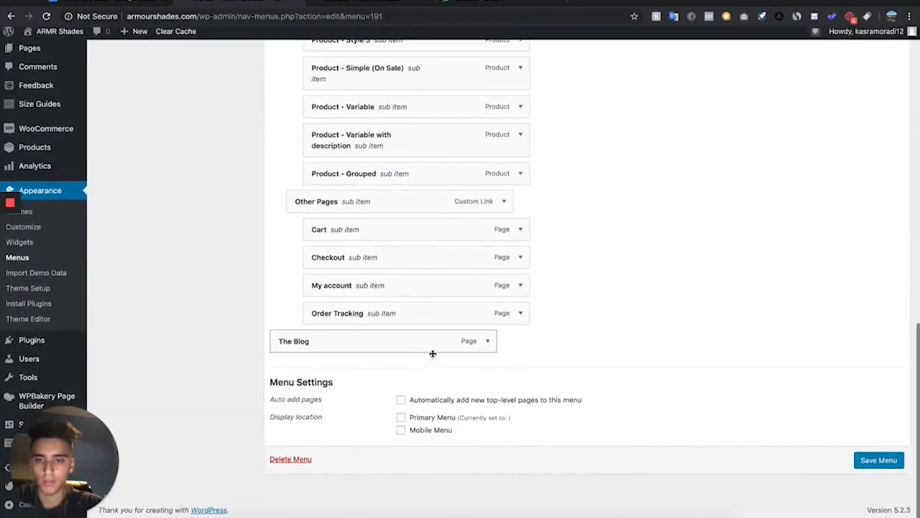
click(291, 463)
click(552, 89)
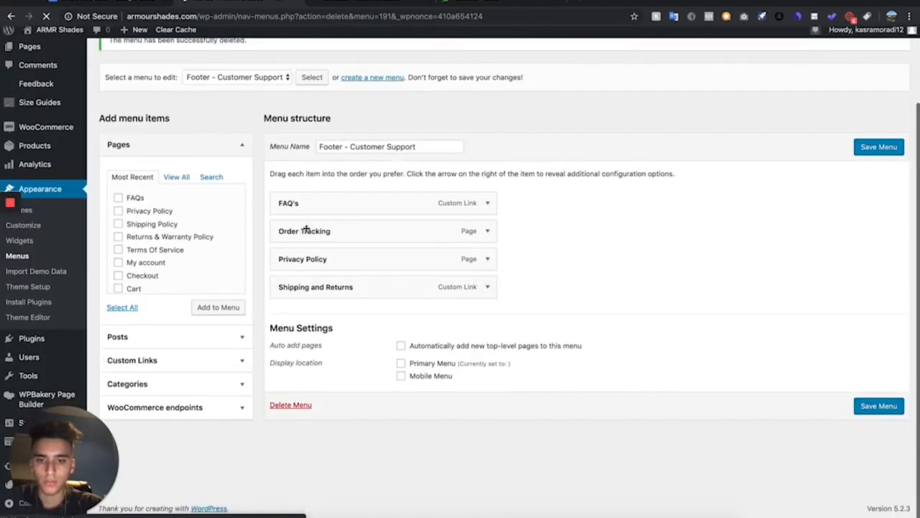
Create a new menu named Main Menu
scroll(309, 96, up, 2)
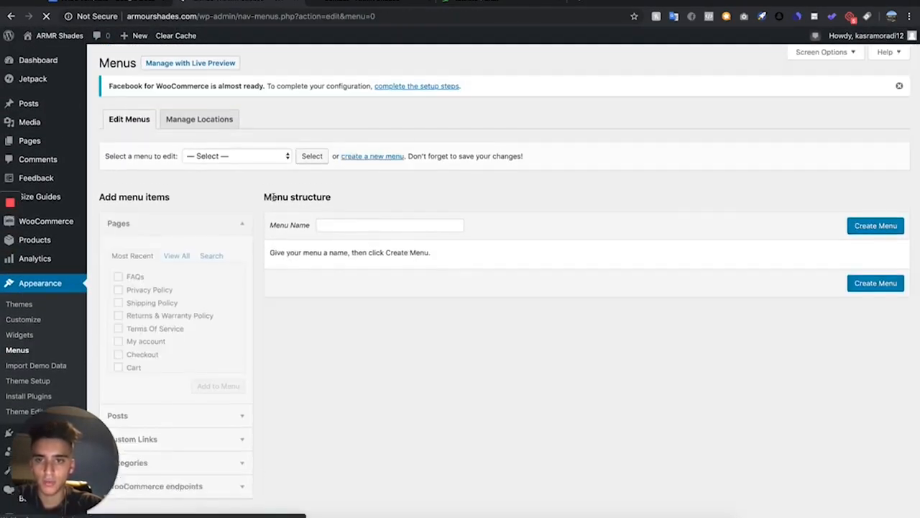
click(385, 224)
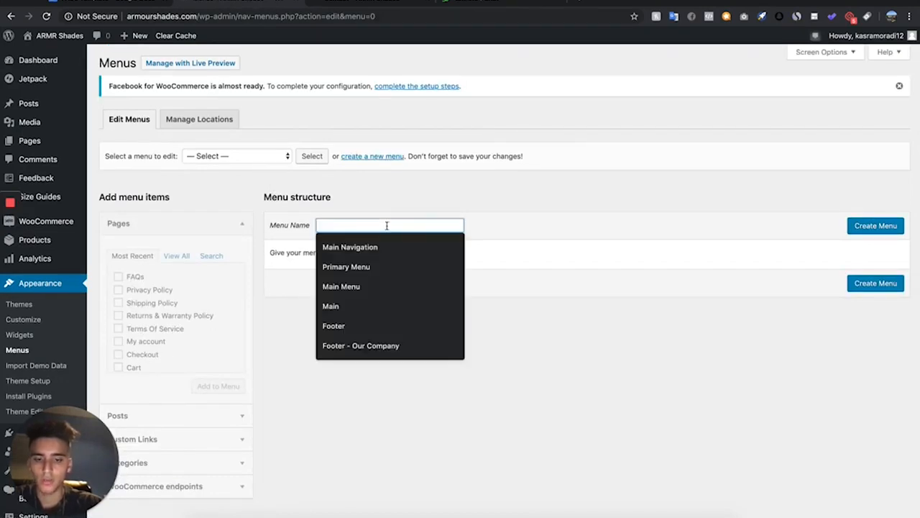
text(Main Menu)
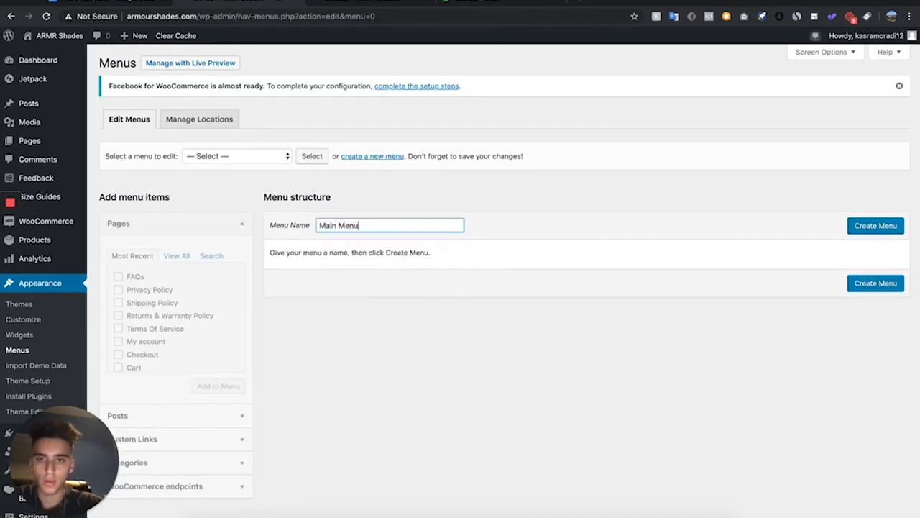
click(872, 226)
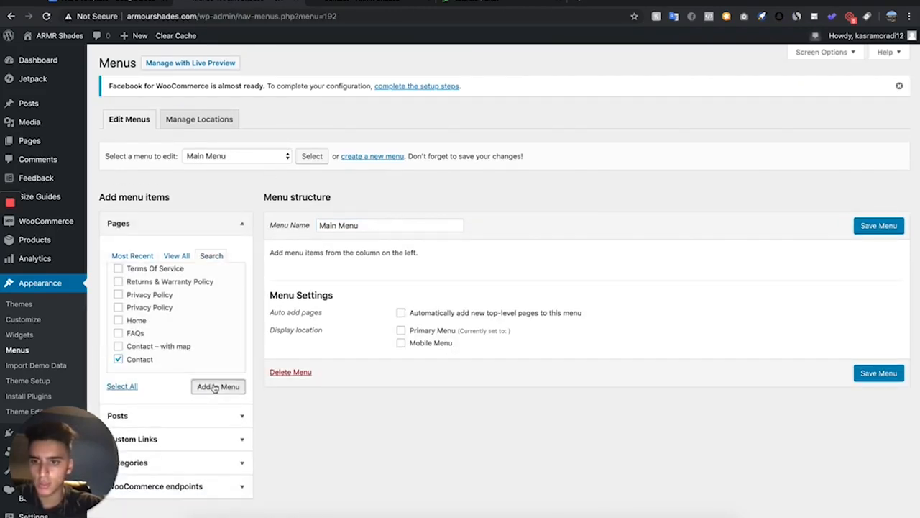
Add the Contact, Home and FAQs pages to Main Menu and order them Home, FAQs, Contact
click(214, 387)
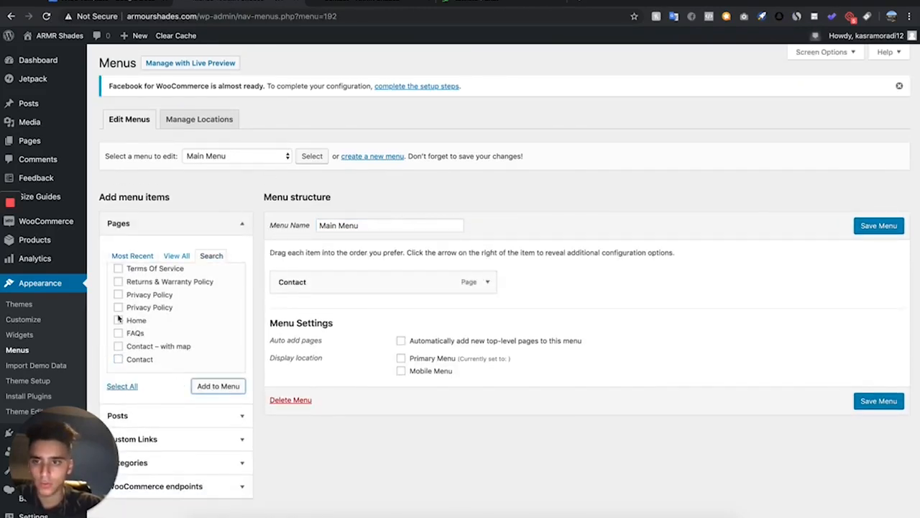
scroll(119, 319, up, 1)
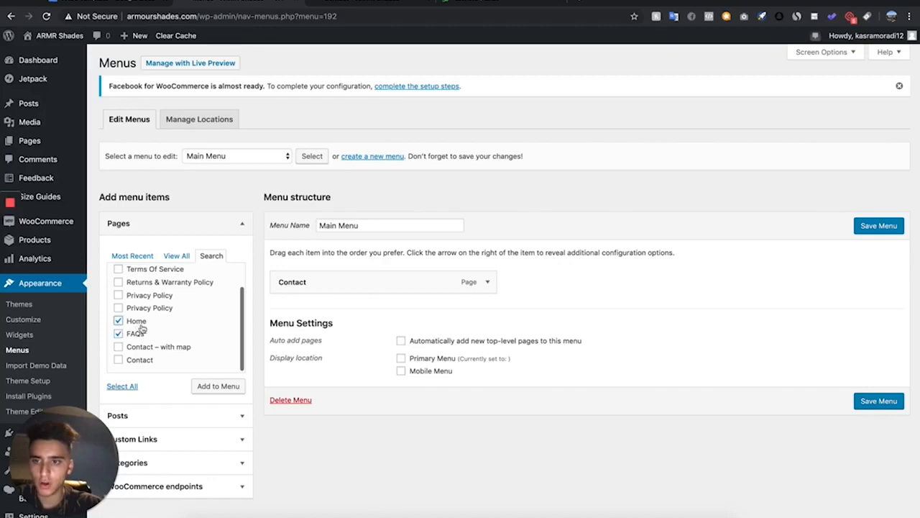
click(222, 386)
drag(296, 310, 280, 268)
drag(286, 338, 282, 308)
Open the All Products product category's front-end page in a new tab and copy its URL
scroll(373, 164, down, 2)
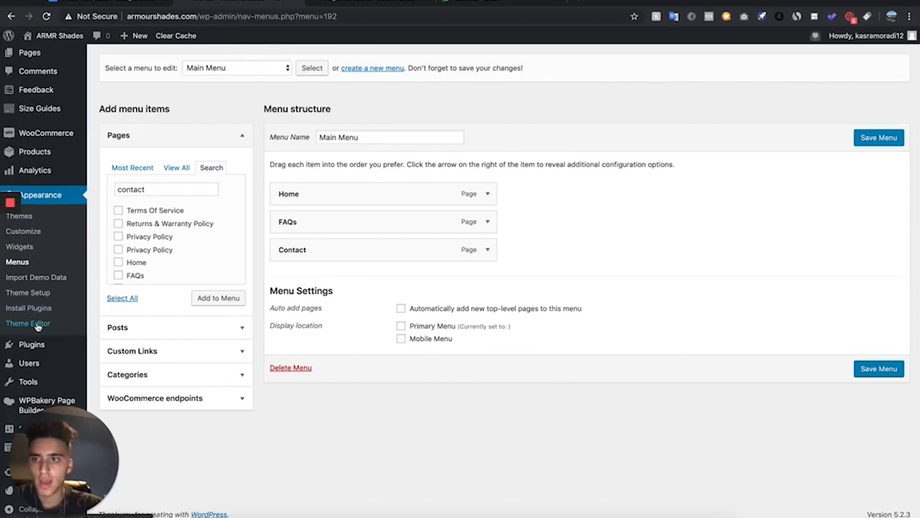
scroll(32, 216, up, 1)
mouse_move(26, 165)
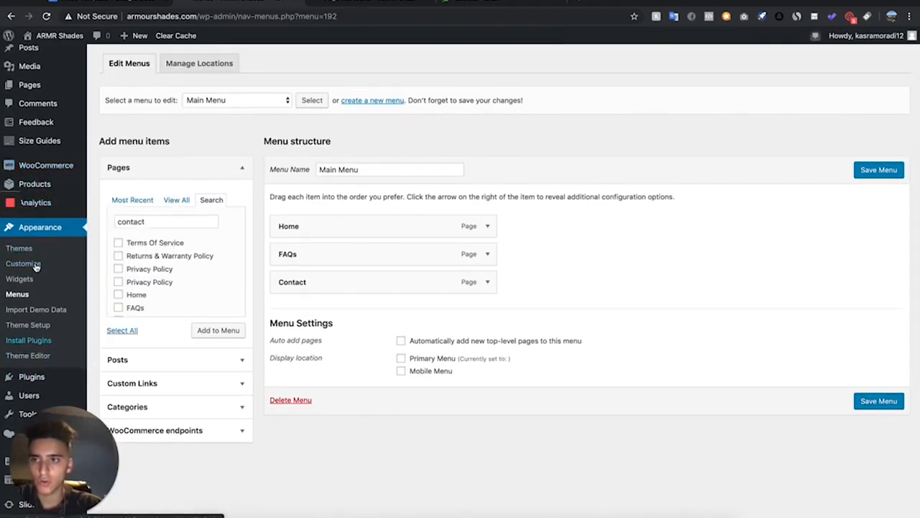
mouse_move(82, 196)
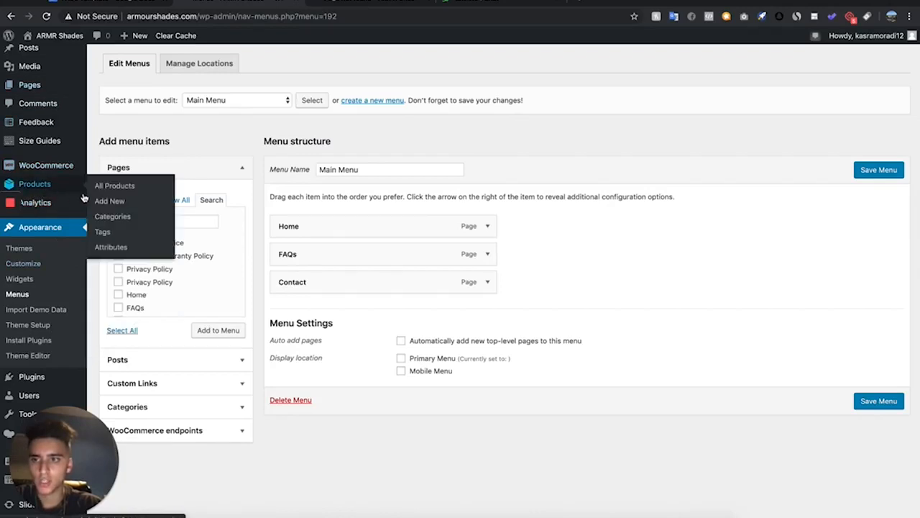
right_click(112, 217)
click(151, 169)
click(414, 8)
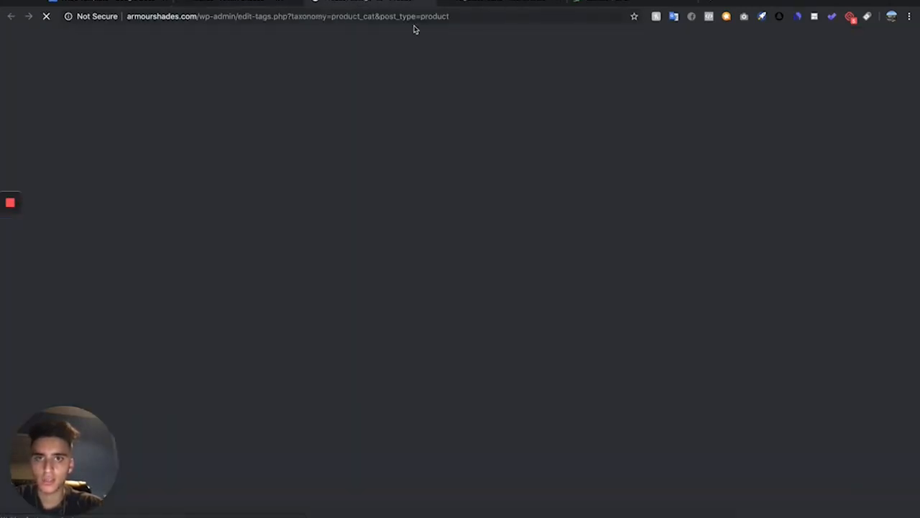
mouse_move(518, 231)
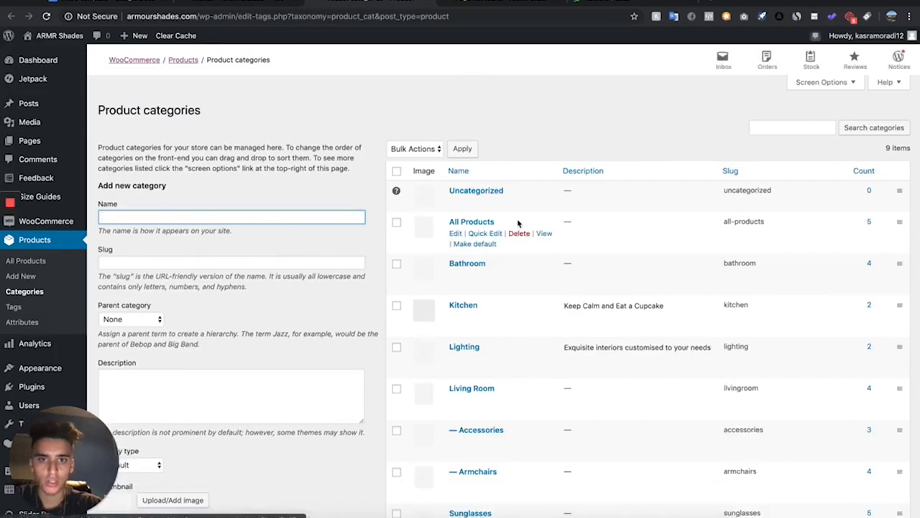
right_click(541, 235)
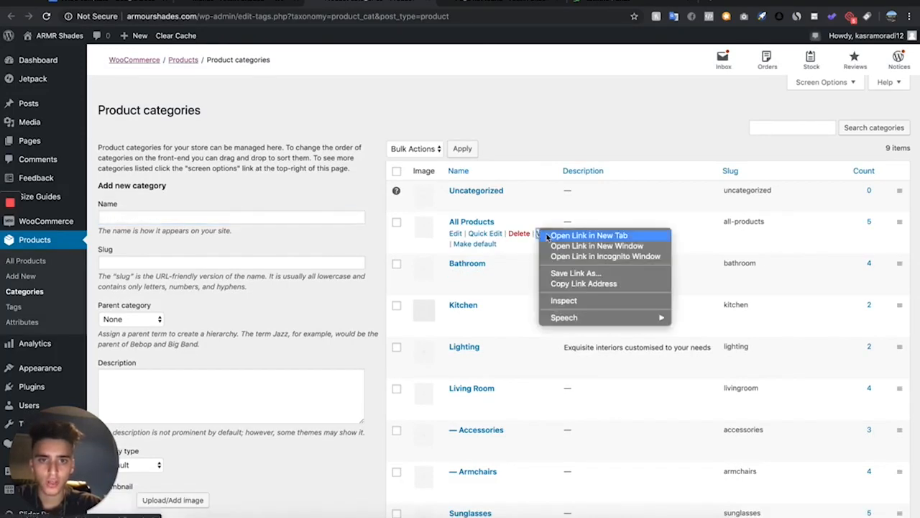
click(557, 232)
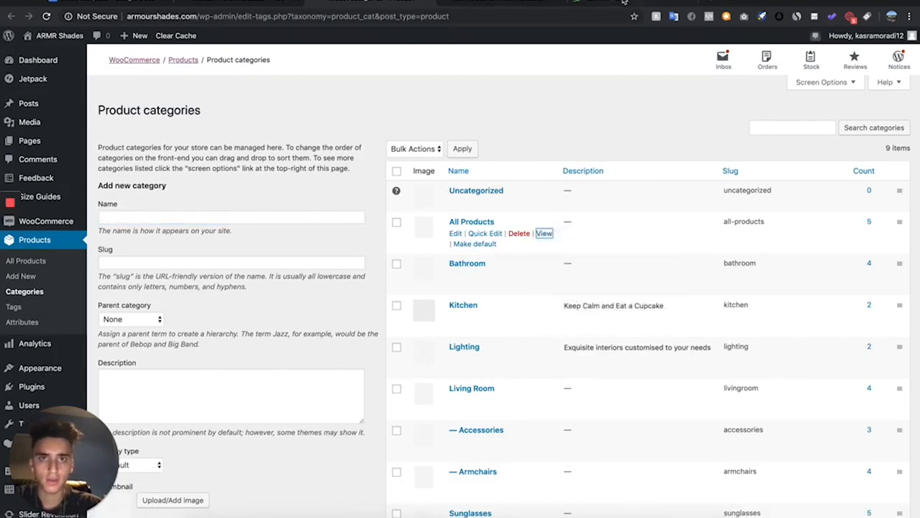
click(535, 3)
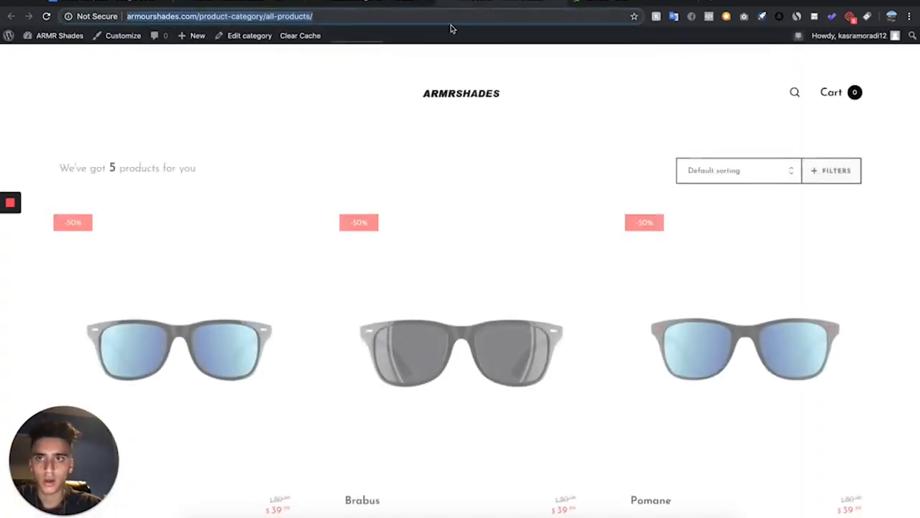
click(388, 4)
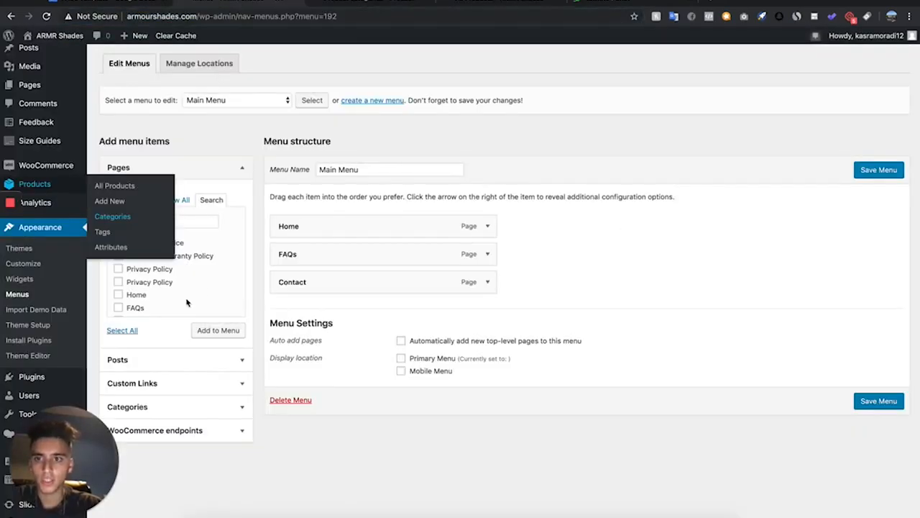
Add a custom link with the category URL and link text Shop, and move it below Home
click(126, 383)
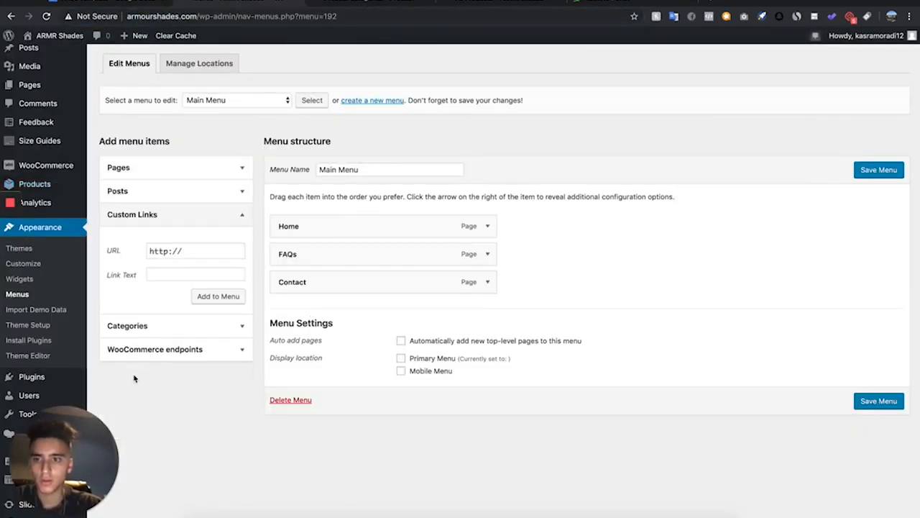
click(182, 275)
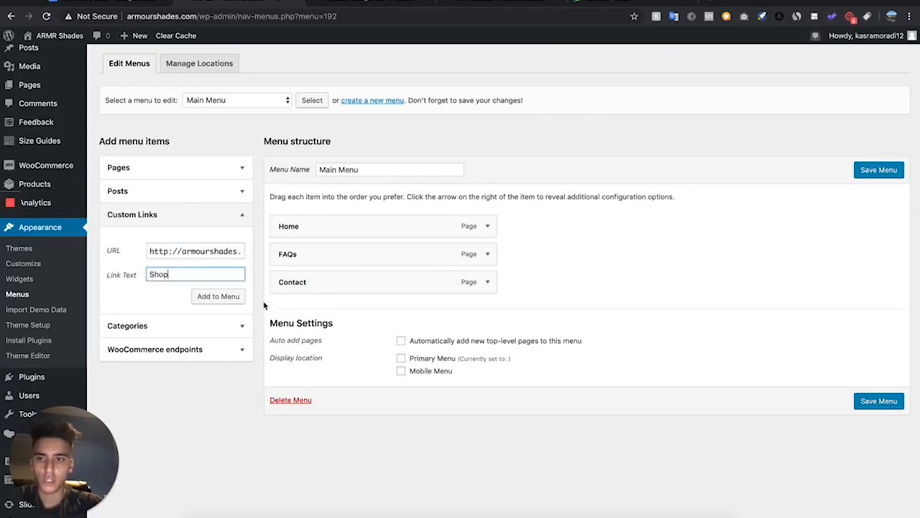
click(229, 296)
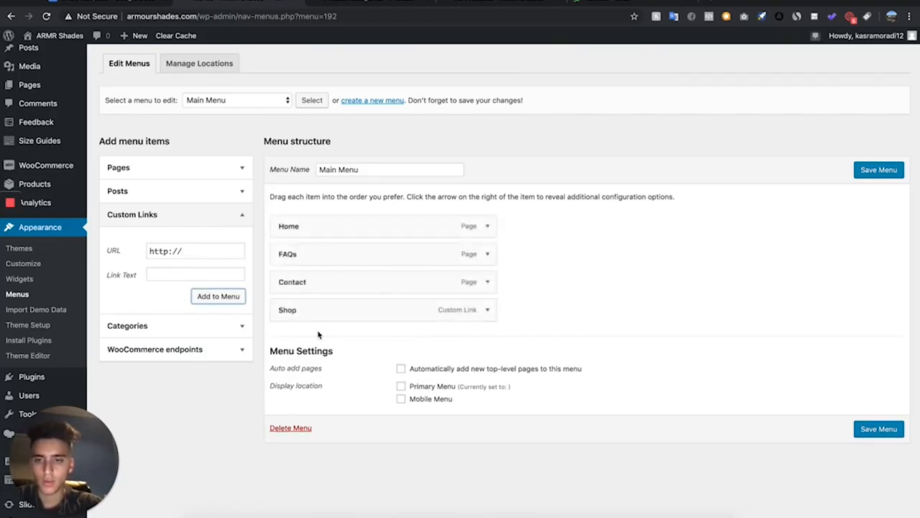
drag(305, 310, 287, 254)
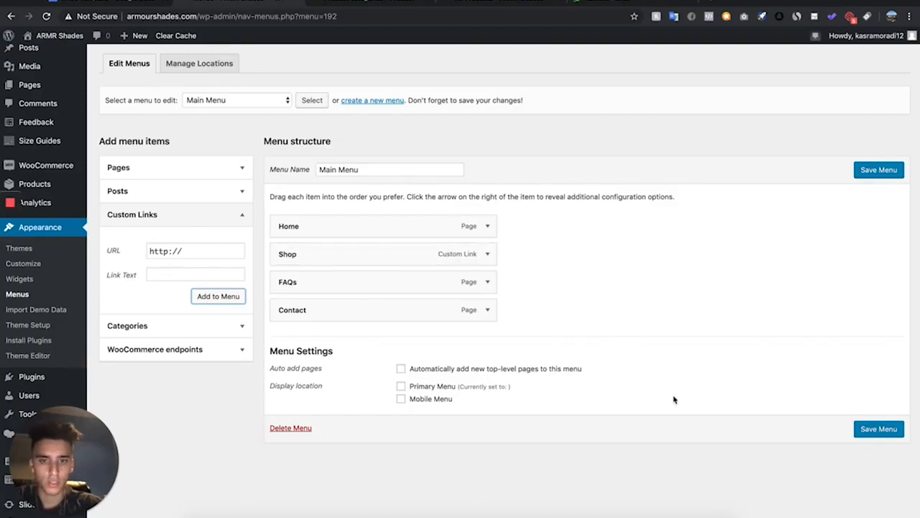
Assign Main Menu to the Primary Menu and Mobile Menu display locations and save it
click(875, 430)
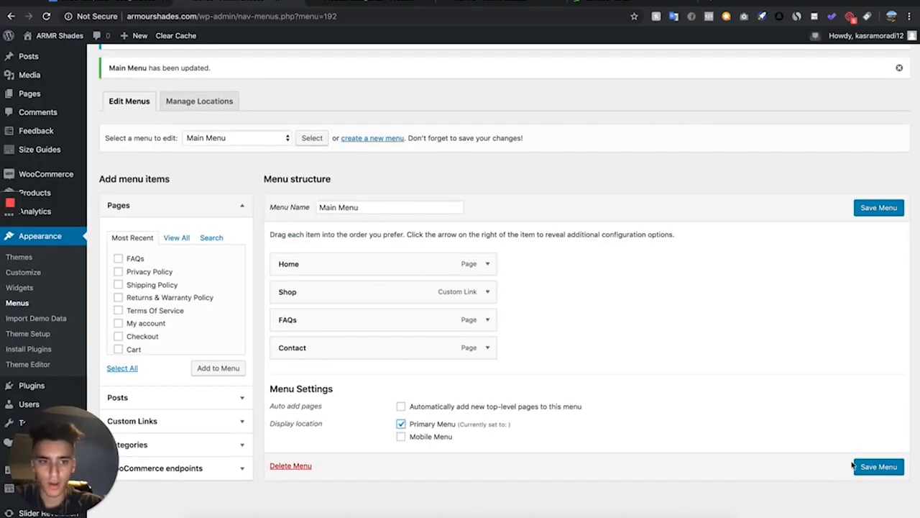
click(859, 465)
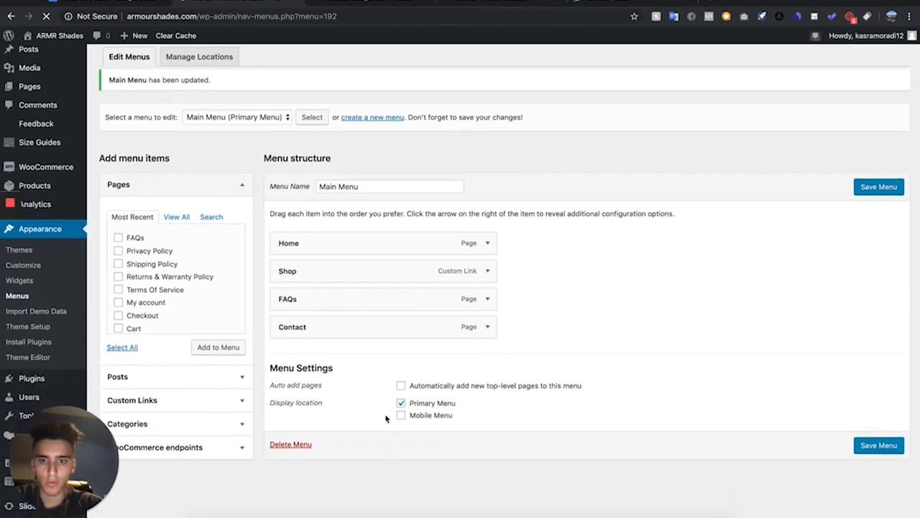
click(401, 411)
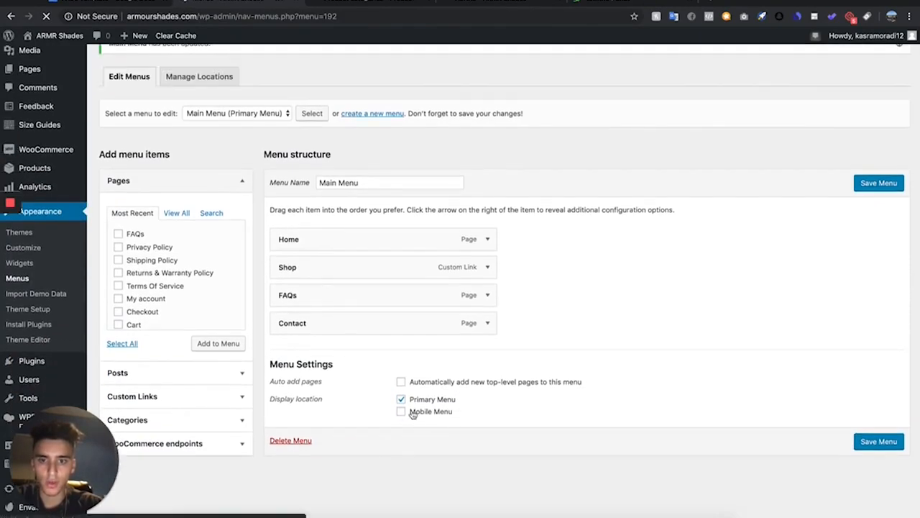
click(897, 444)
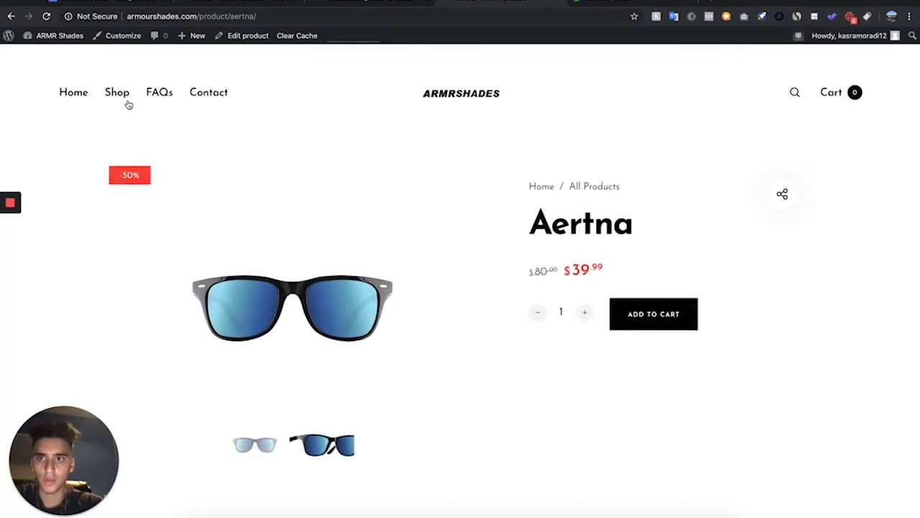
Delete the Footer - Customer Support menu
scroll(280, 312, down, 15)
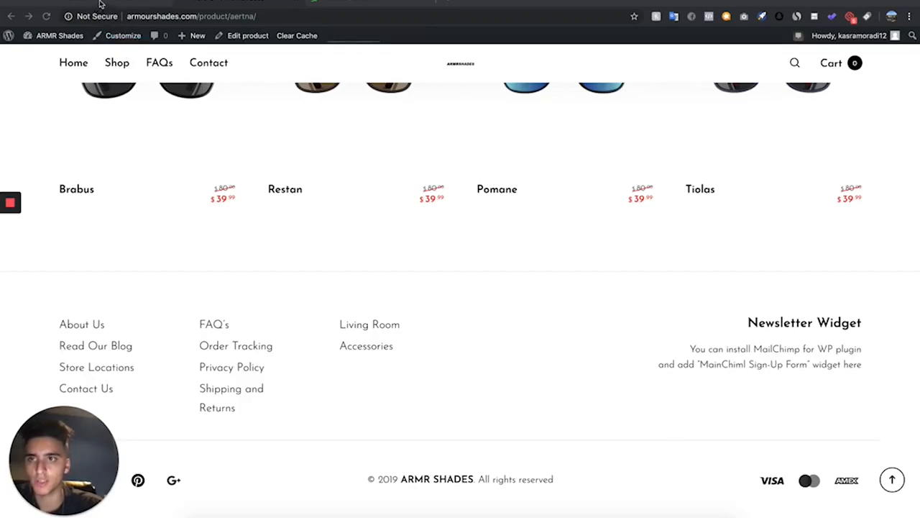
click(100, 4)
click(302, 134)
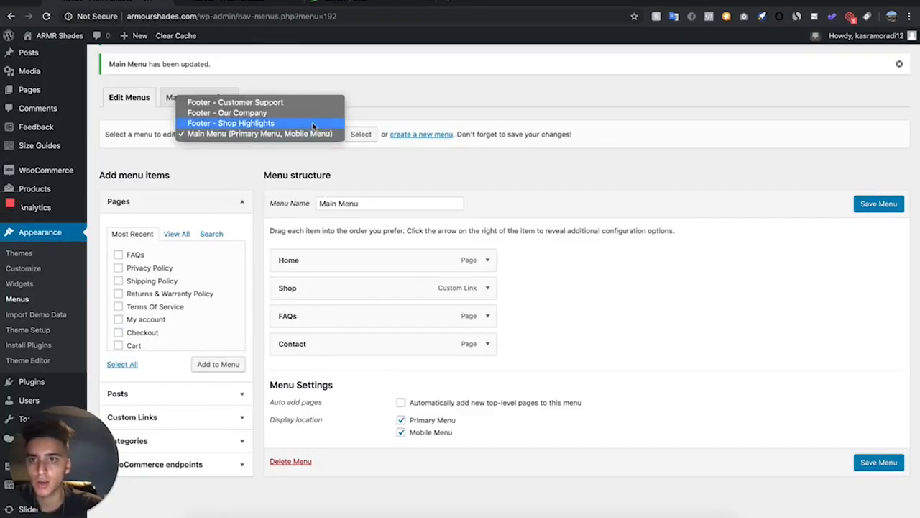
key(Escape)
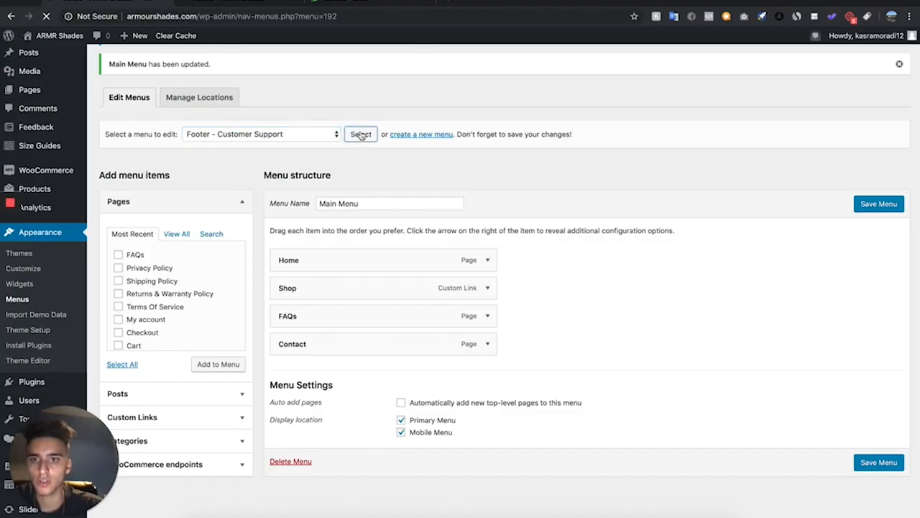
click(361, 134)
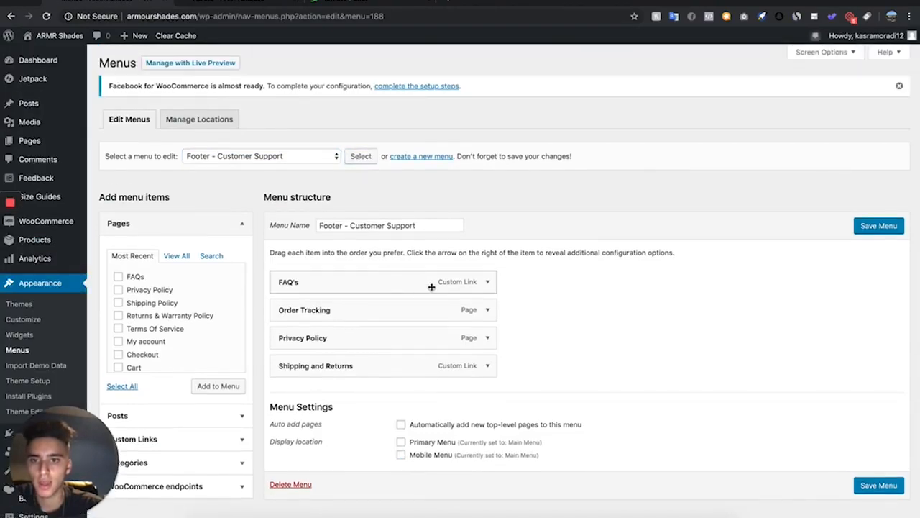
click(299, 485)
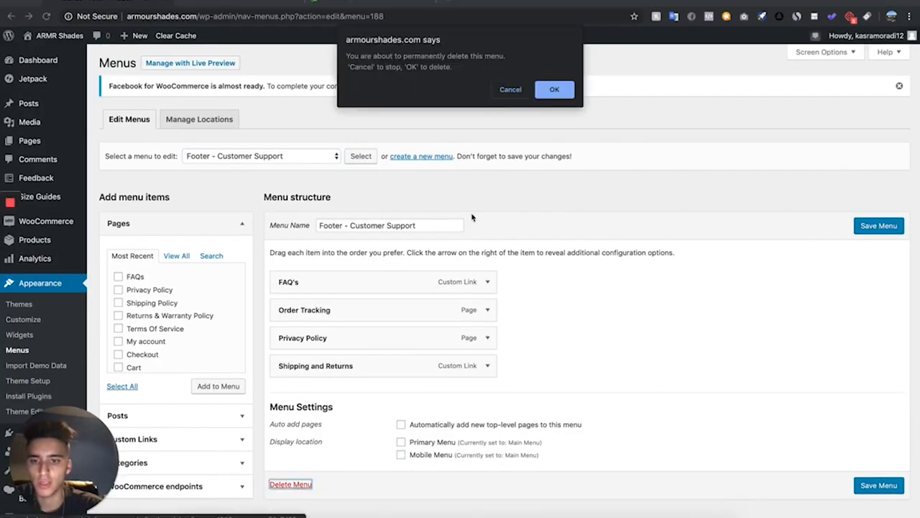
click(557, 92)
Delete the Footer - Our Company menu
scroll(287, 288, down, 2)
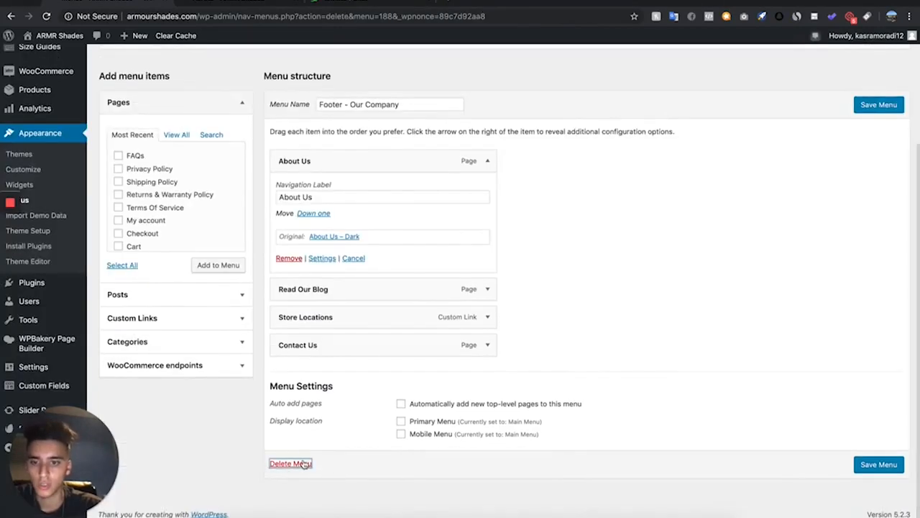
click(303, 464)
click(548, 88)
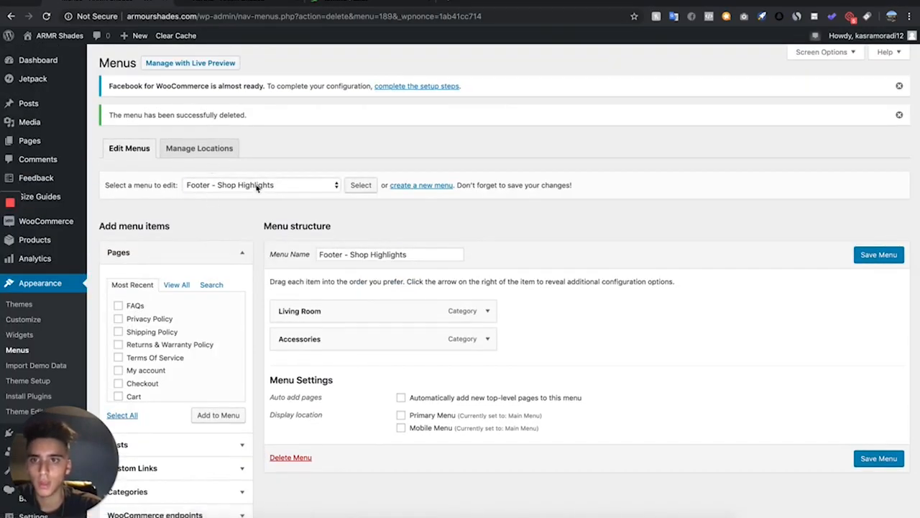
Remove the Living Room and Accessories items from the Footer - Shop Highlights menu
click(256, 188)
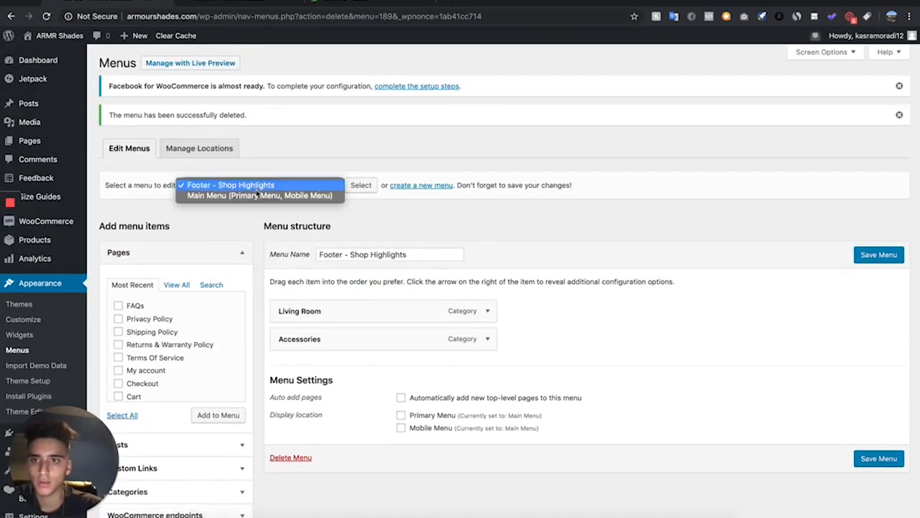
click(375, 382)
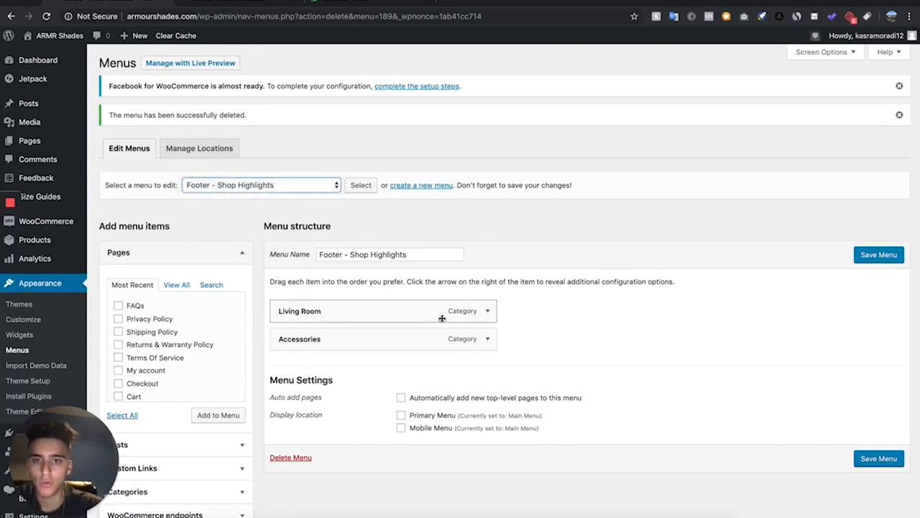
click(487, 311)
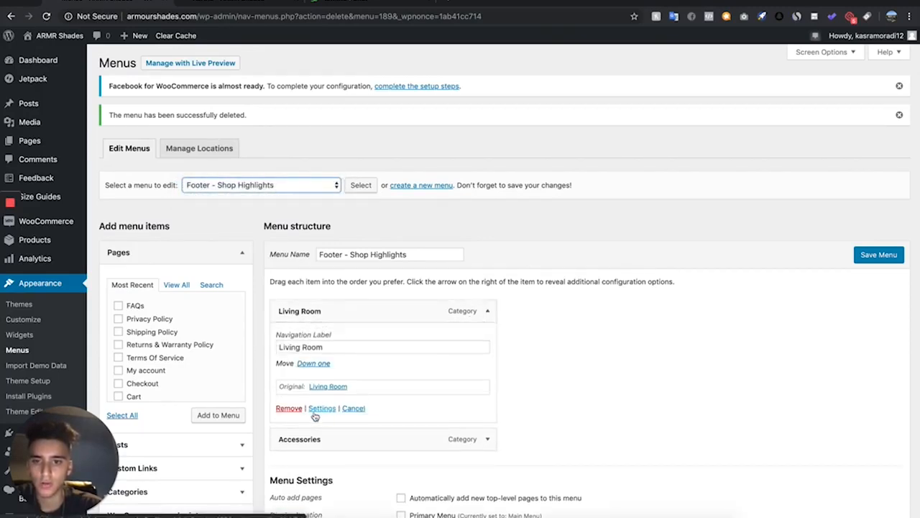
click(278, 407)
click(487, 311)
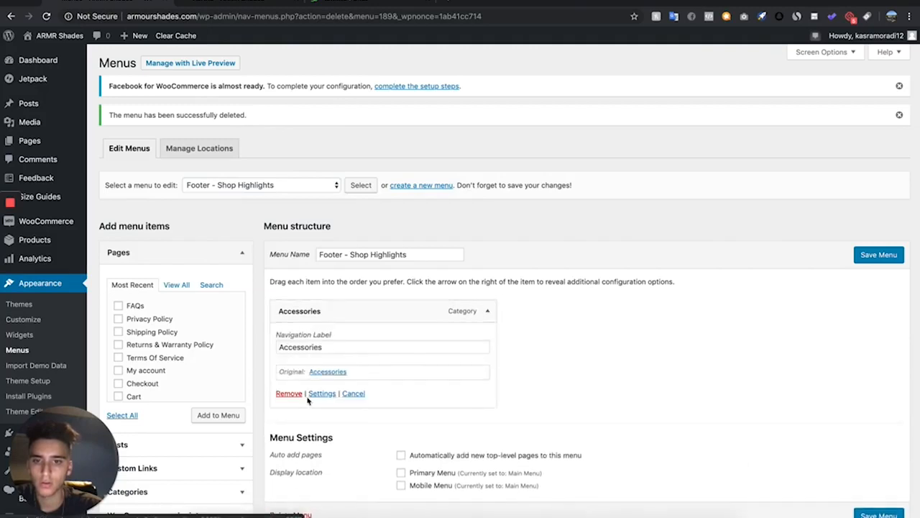
click(286, 394)
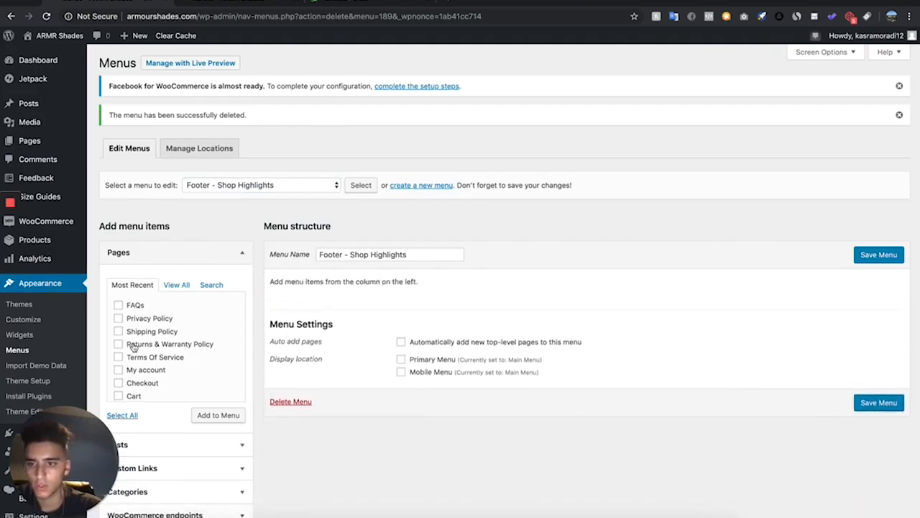
Add the Privacy Policy pages, Shipping Policy and Terms Of Service to Footer - Shop Highlights and save the menu
scroll(133, 348, down, 3)
scroll(138, 379, up, 3)
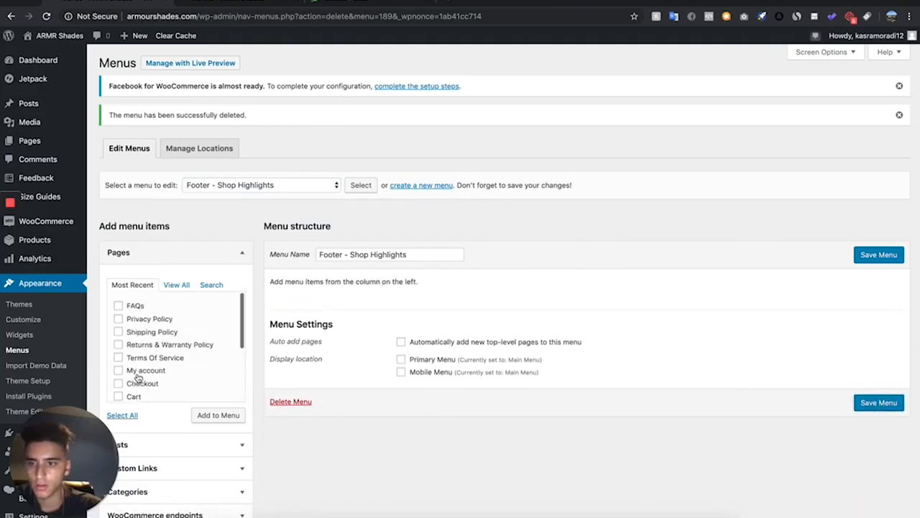
click(180, 286)
scroll(167, 327, down, 5)
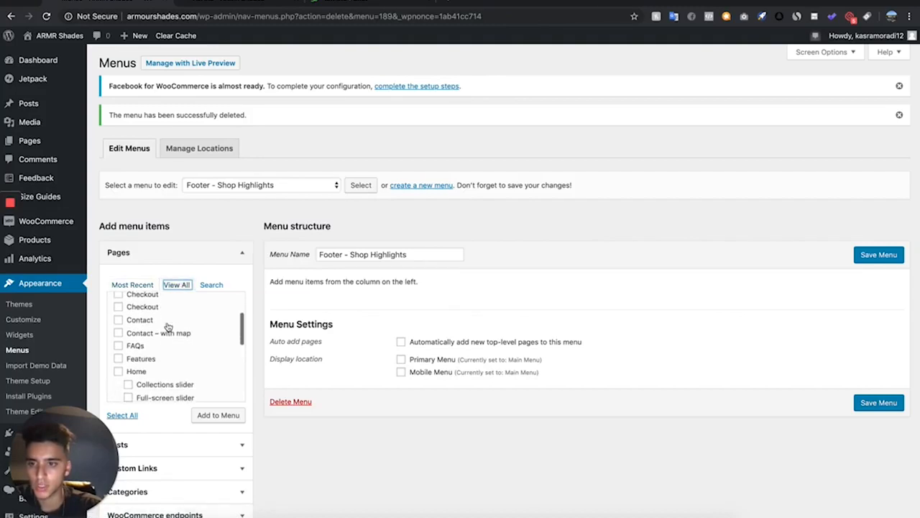
scroll(148, 363, down, 1)
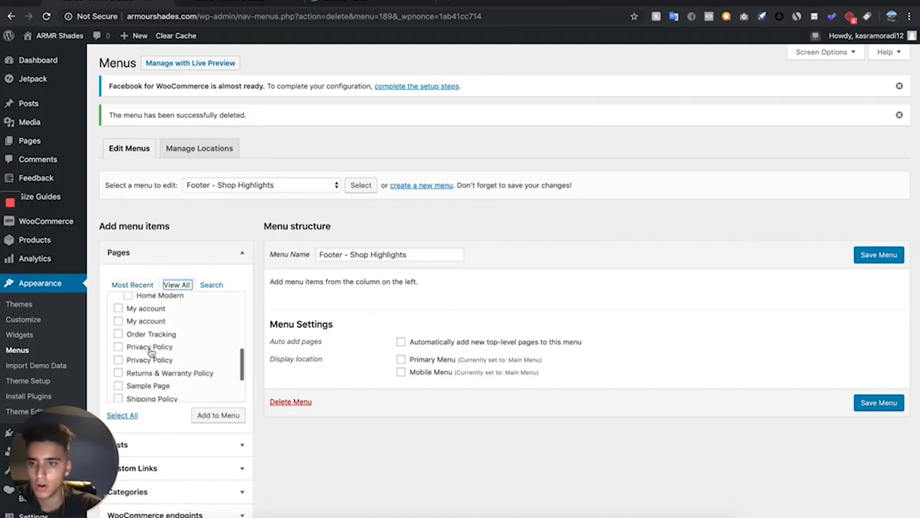
scroll(151, 352, down, 3)
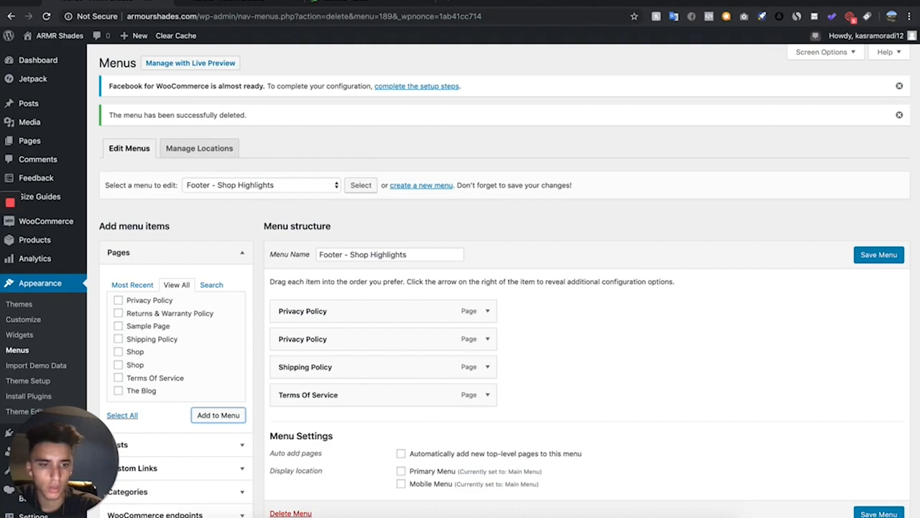
click(879, 513)
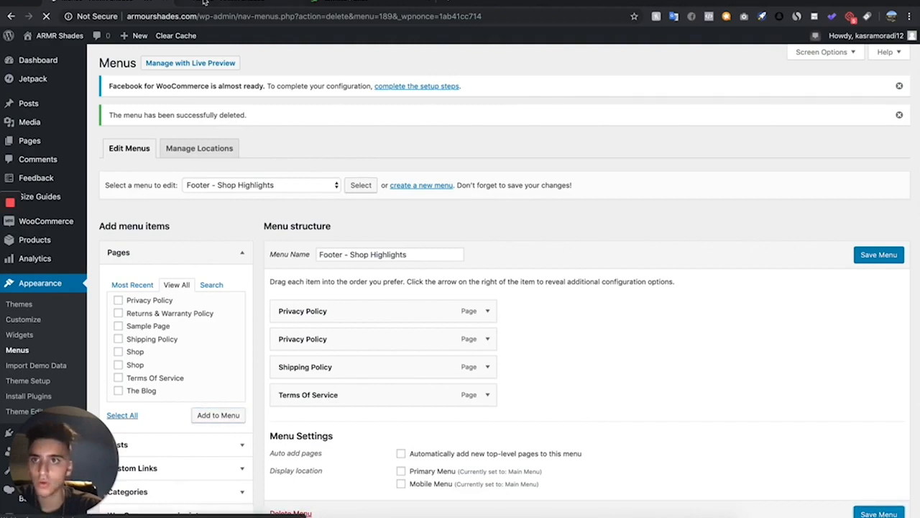
Reload the storefront product page to check the footer links
click(204, 3)
click(47, 16)
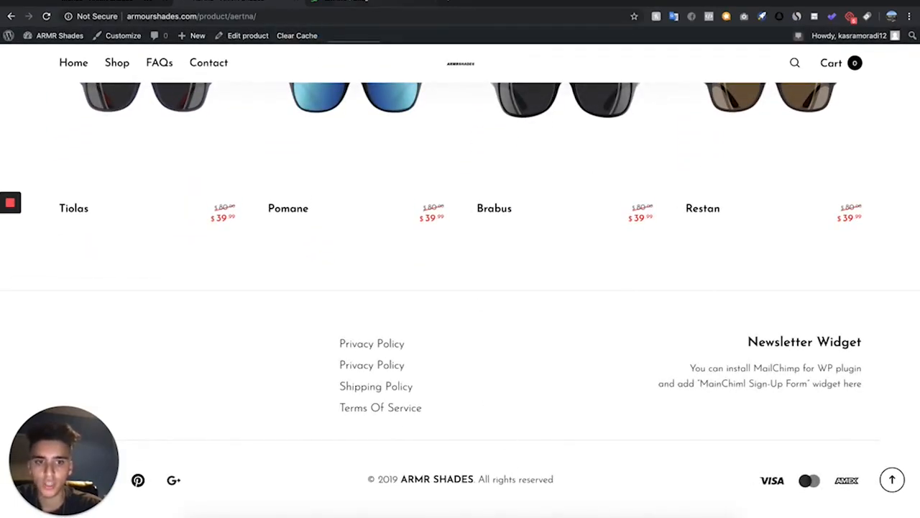
click(136, 1)
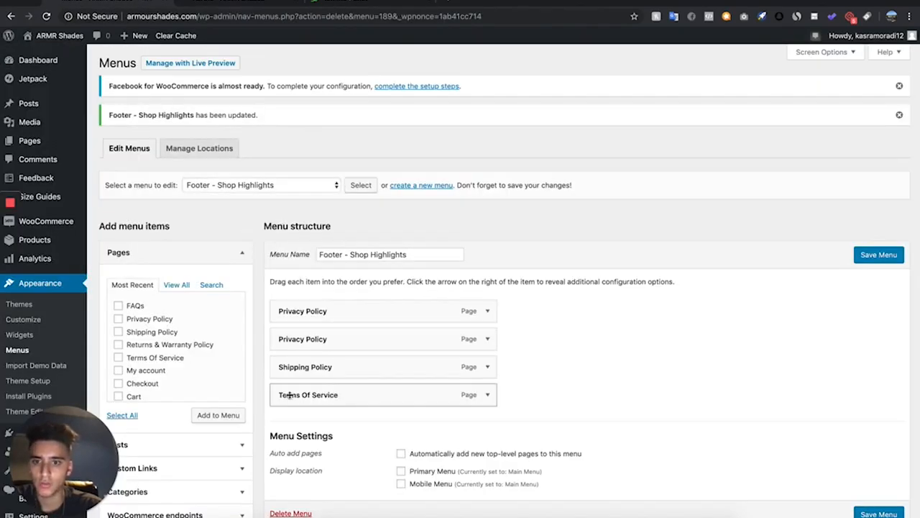
Open the Customizer and review the footer layout settings
click(54, 319)
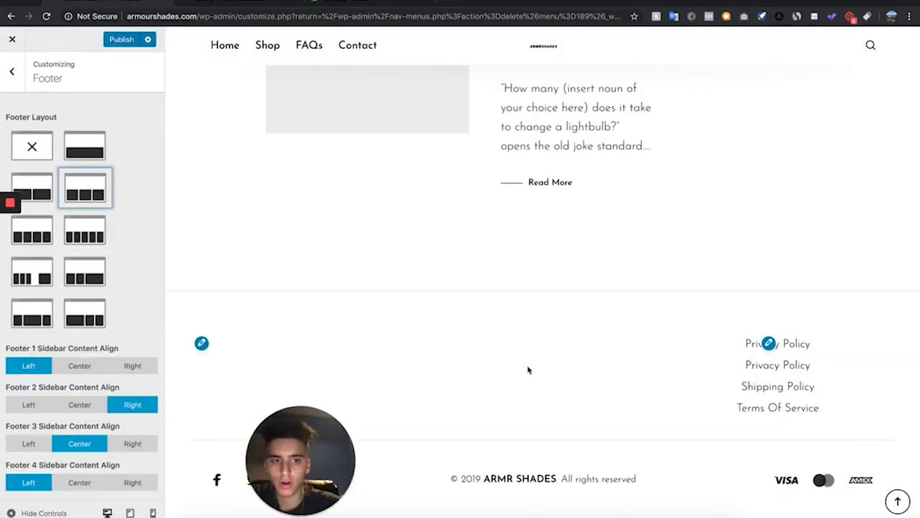
scroll(527, 370, up, 1)
scroll(527, 369, down, 1)
scroll(527, 369, up, 10)
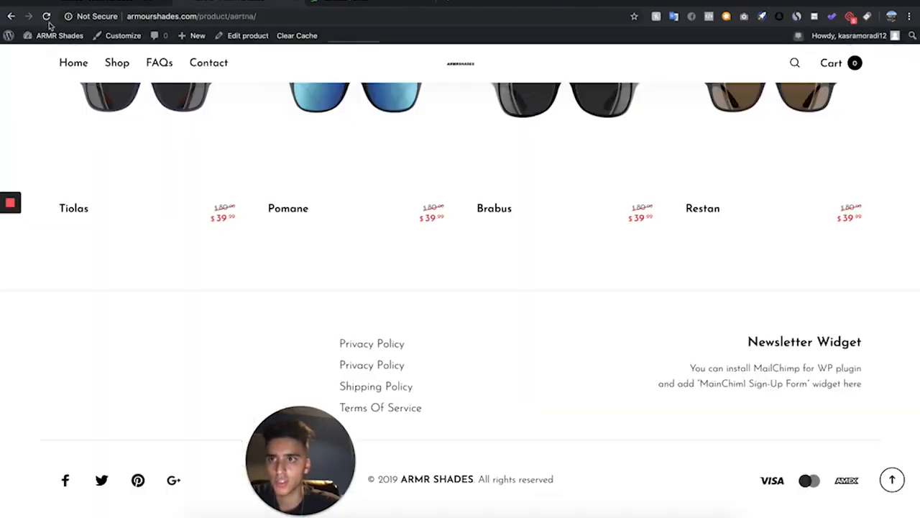
Reload and examine the Aertna product page, including its breadcrumbs and category line
click(46, 17)
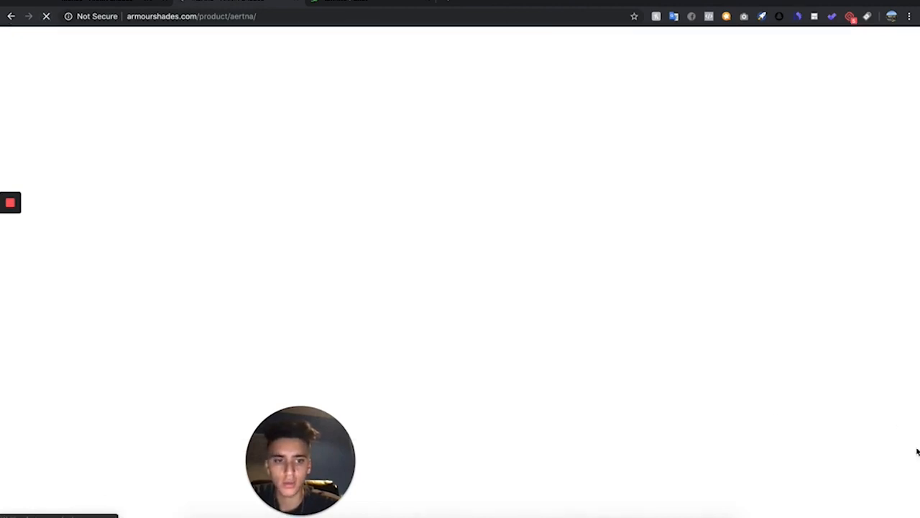
scroll(783, 292, down, 5)
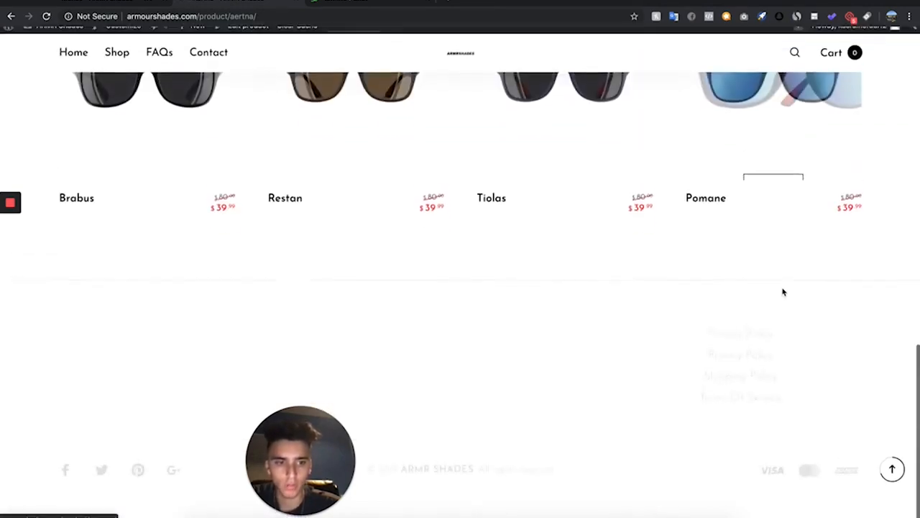
scroll(376, 256, up, 3)
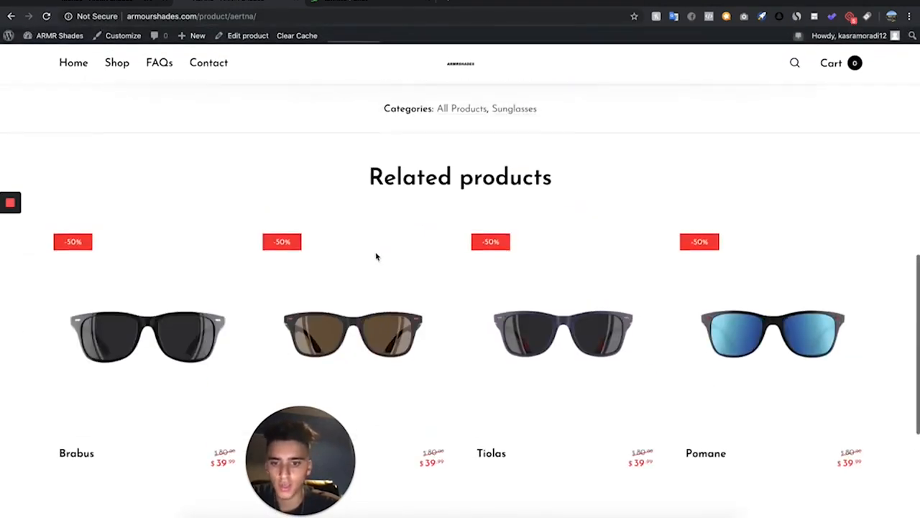
scroll(376, 259, down, 3)
scroll(376, 263, up, 8)
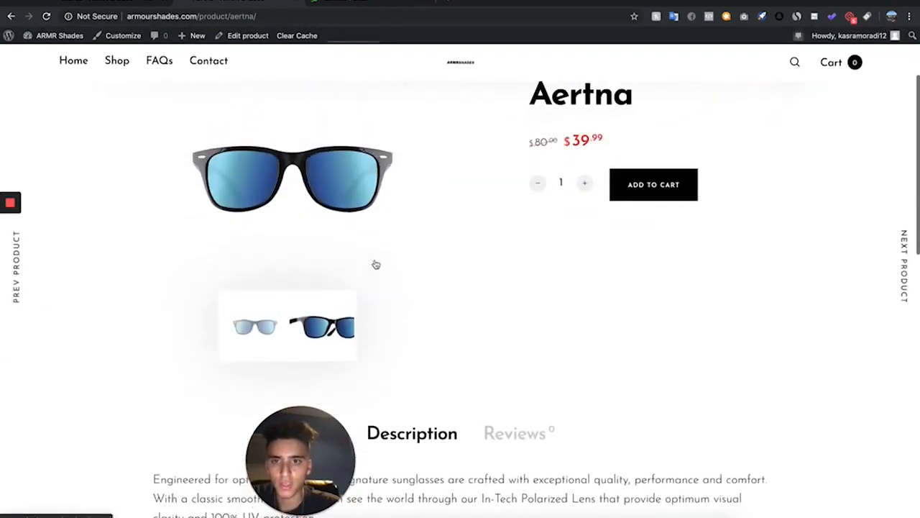
scroll(376, 264, down, 2)
scroll(376, 264, up, 5)
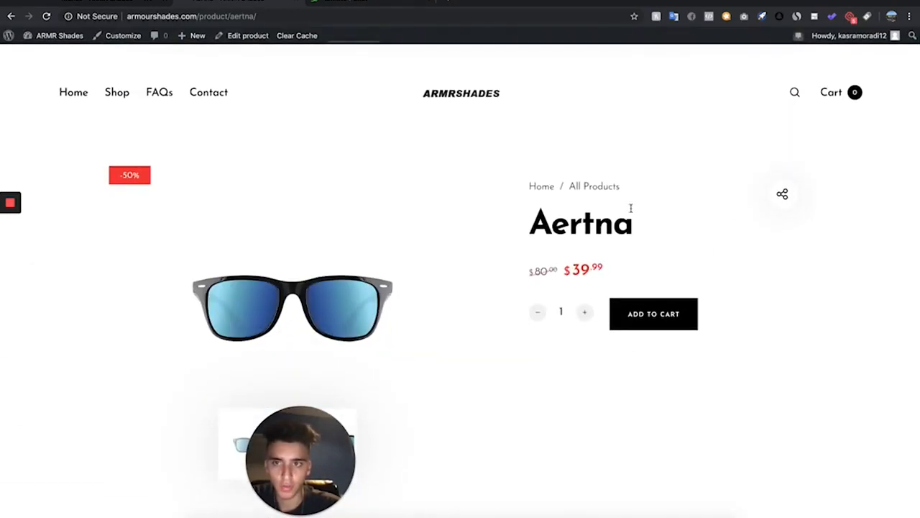
drag(626, 187, 530, 187)
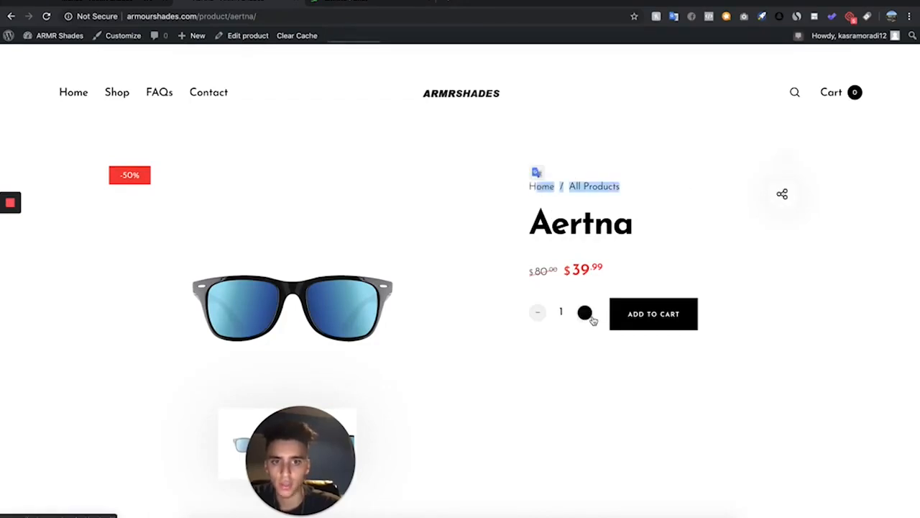
scroll(537, 440, down, 2)
scroll(538, 440, down, 4)
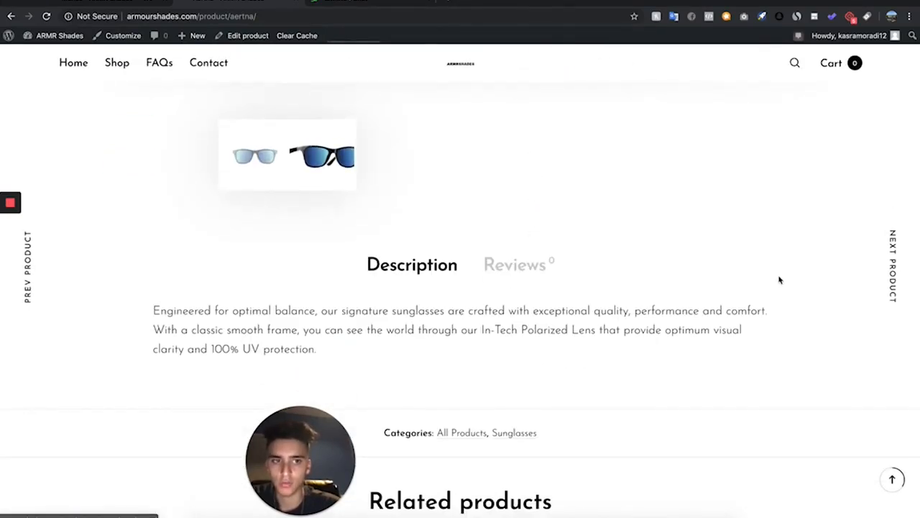
mouse_move(887, 300)
scroll(777, 352, down, 3)
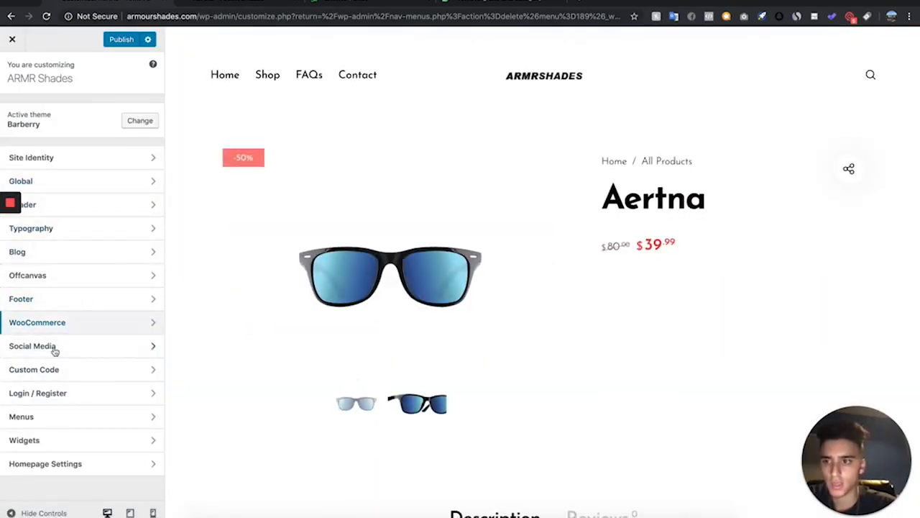
Add the custom CSS .product_meta { display:none; } to hide the product categories line
click(72, 371)
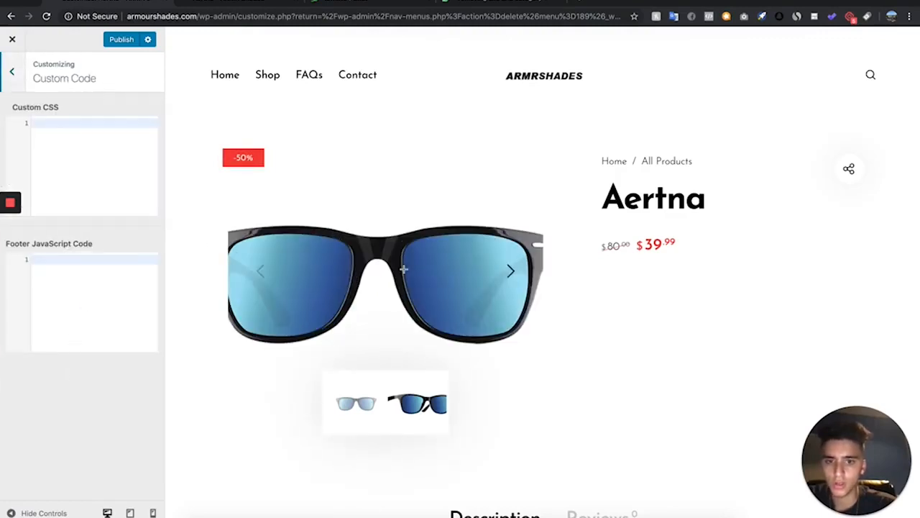
scroll(405, 273, down, 5)
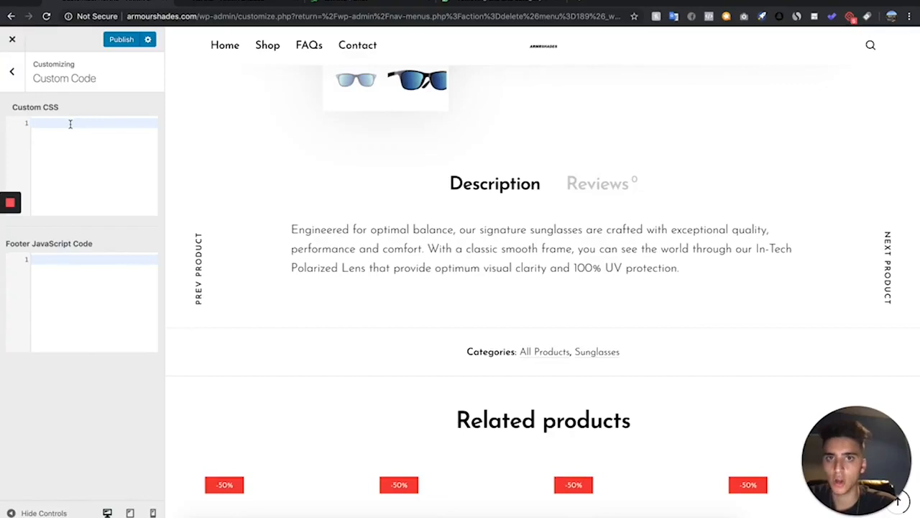
text(.product_meta {     display:none; })
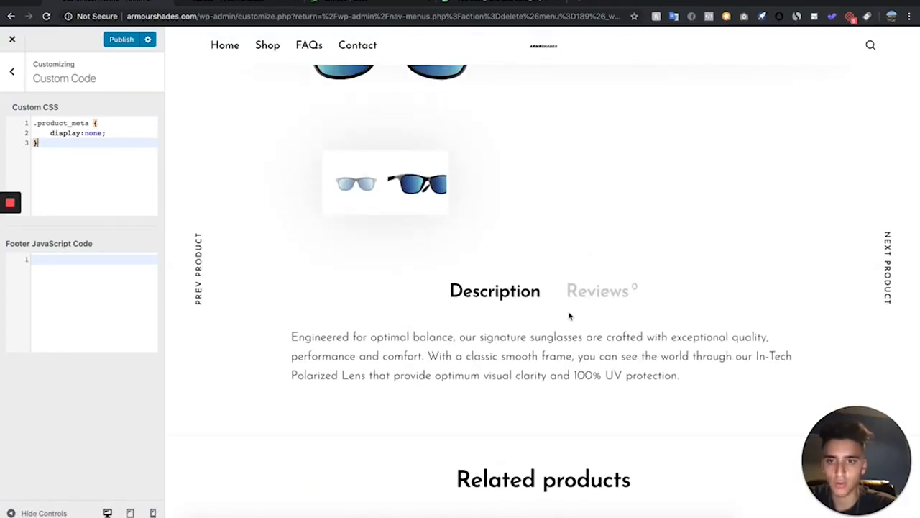
Turn off Show Breadcrumbs in the WooCommerce product page settings
scroll(568, 315, up, 3)
click(12, 70)
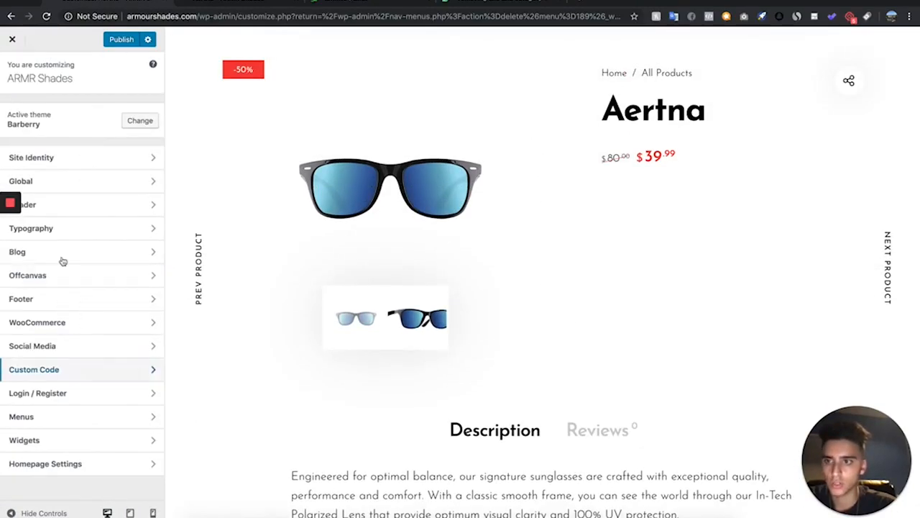
click(88, 327)
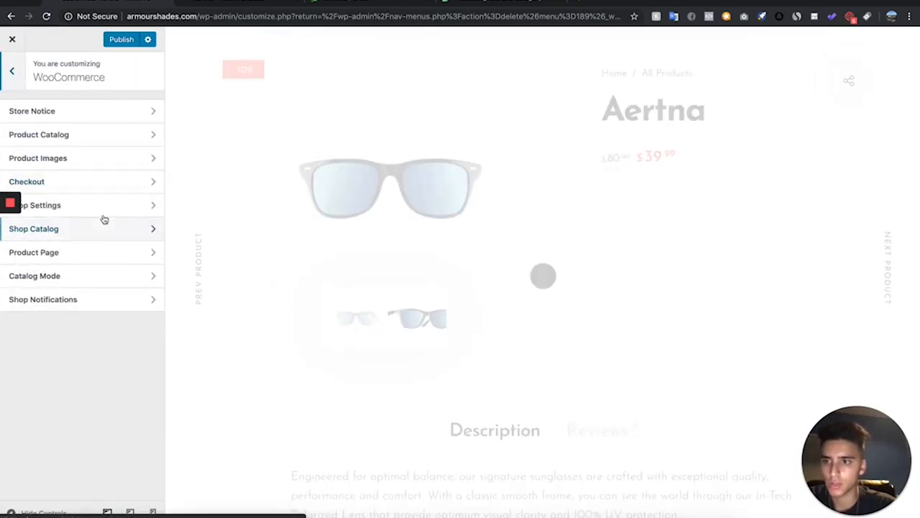
click(78, 253)
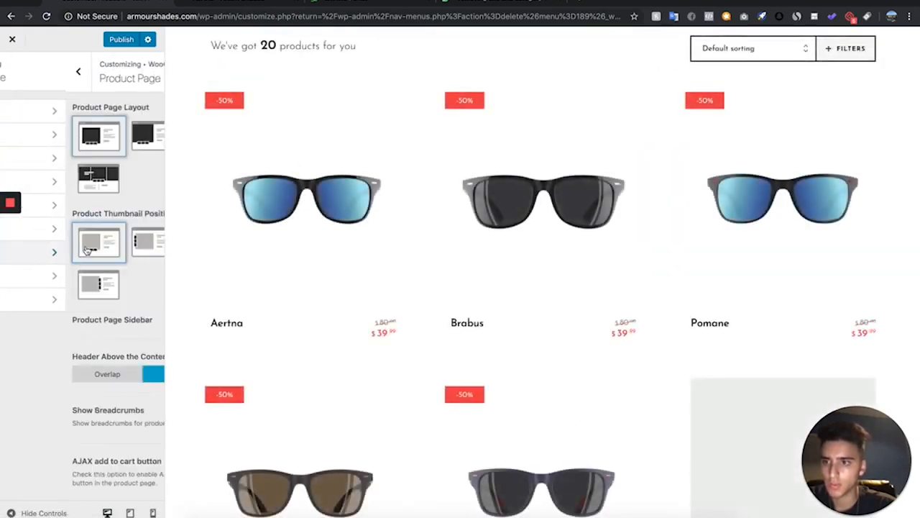
scroll(78, 343, down, 5)
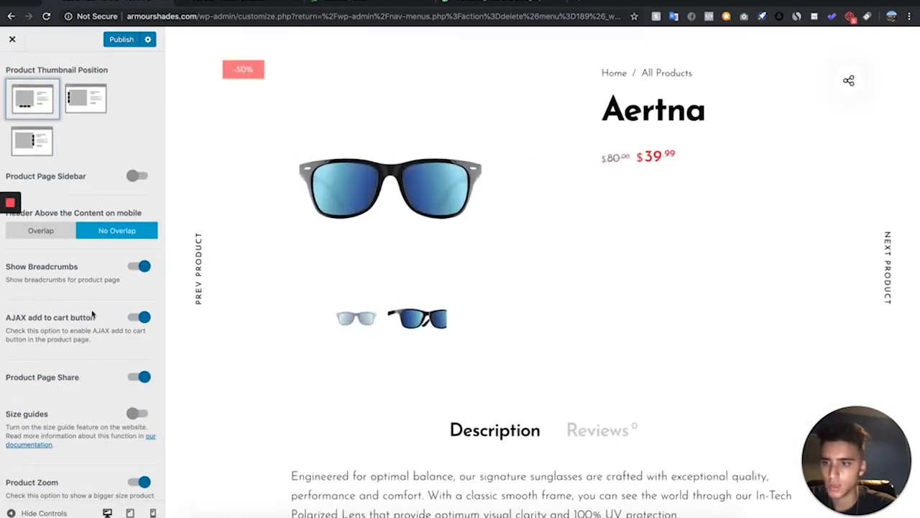
scroll(94, 317, up, 5)
click(138, 409)
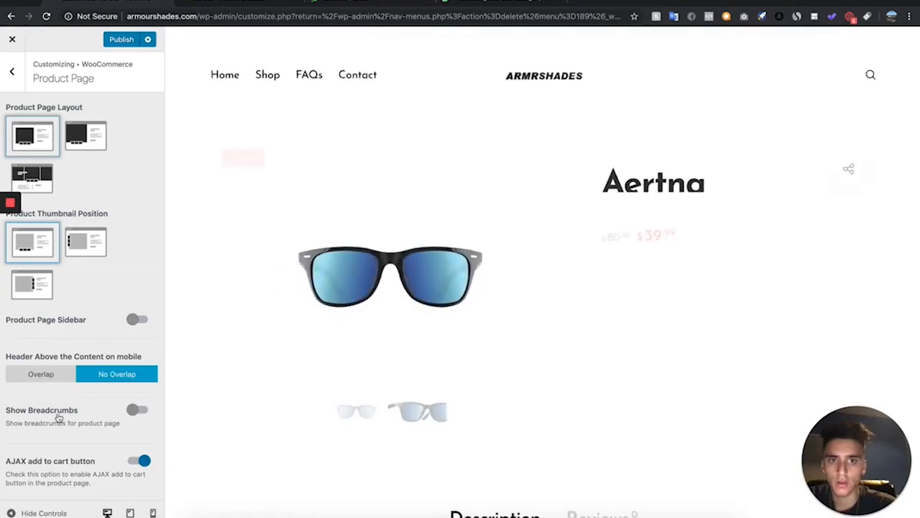
Turn off Product Page Share in the same product page settings
scroll(113, 360, down, 4)
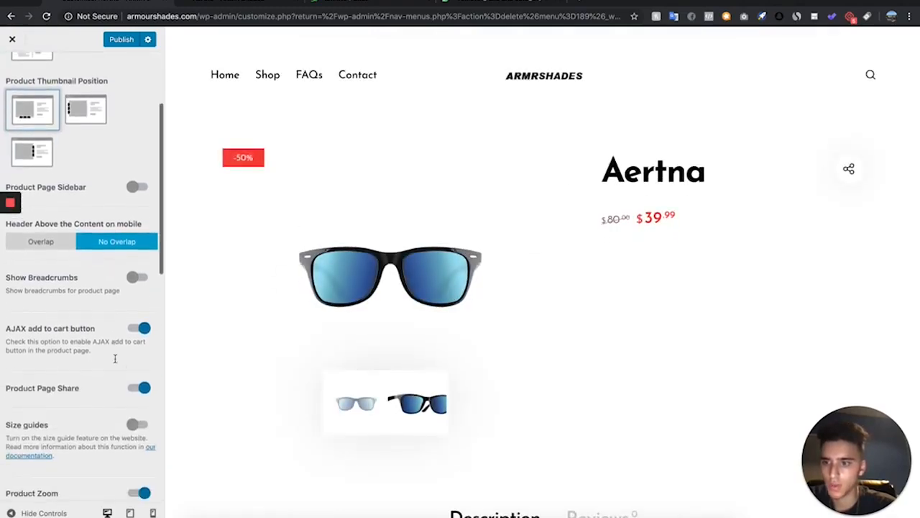
click(136, 386)
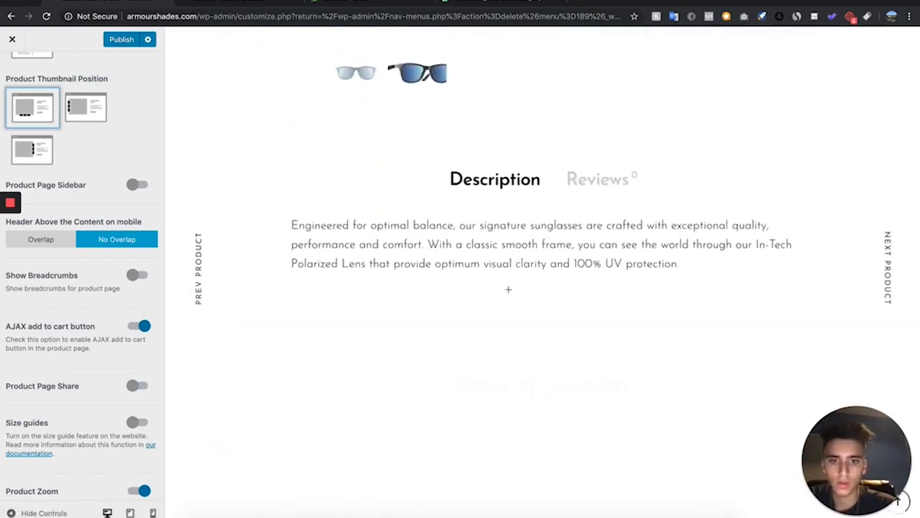
scroll(88, 441, down, 2)
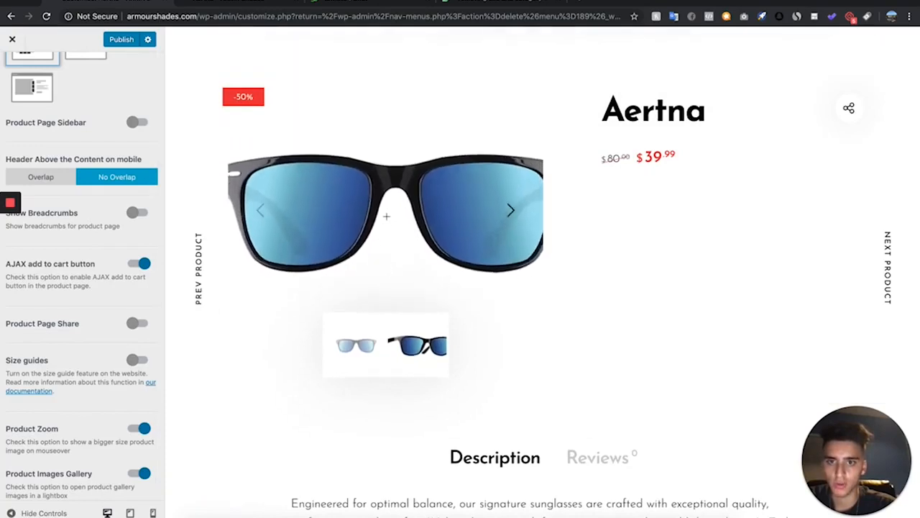
Turn off Product Navigation in the product page settings
scroll(72, 455, down, 5)
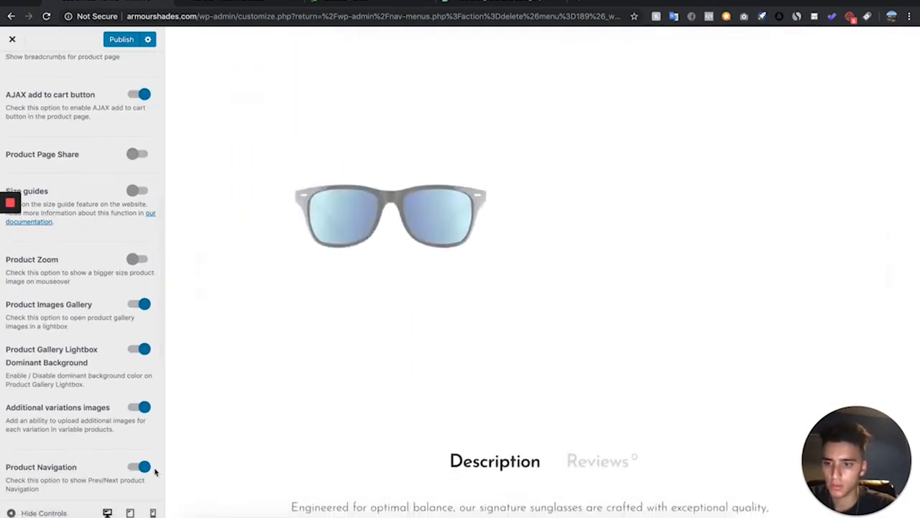
click(144, 467)
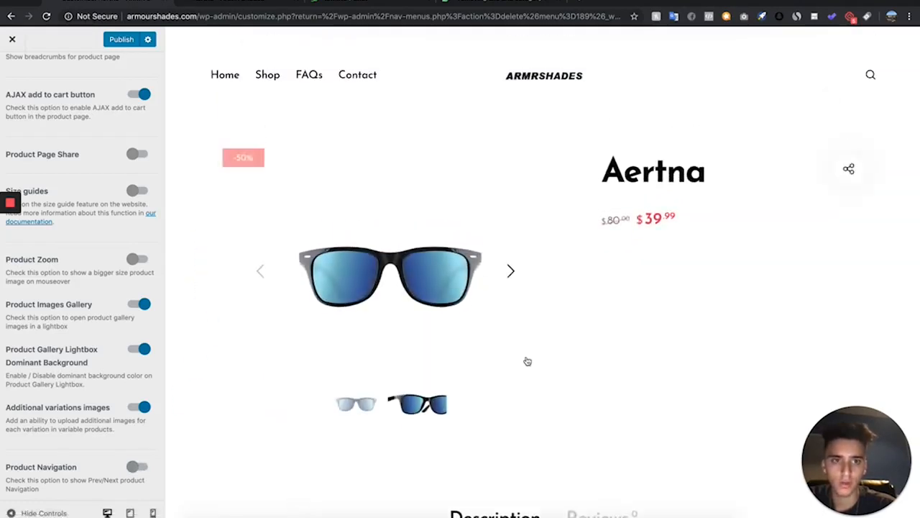
Turn off Upsells Products in the same product page settings
scroll(109, 217, up, 2)
scroll(108, 216, down, 4)
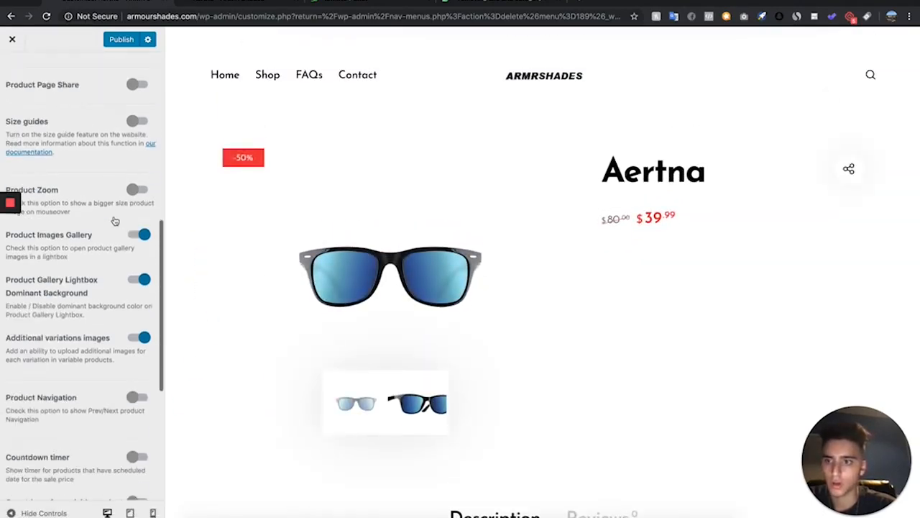
scroll(115, 221, down, 9)
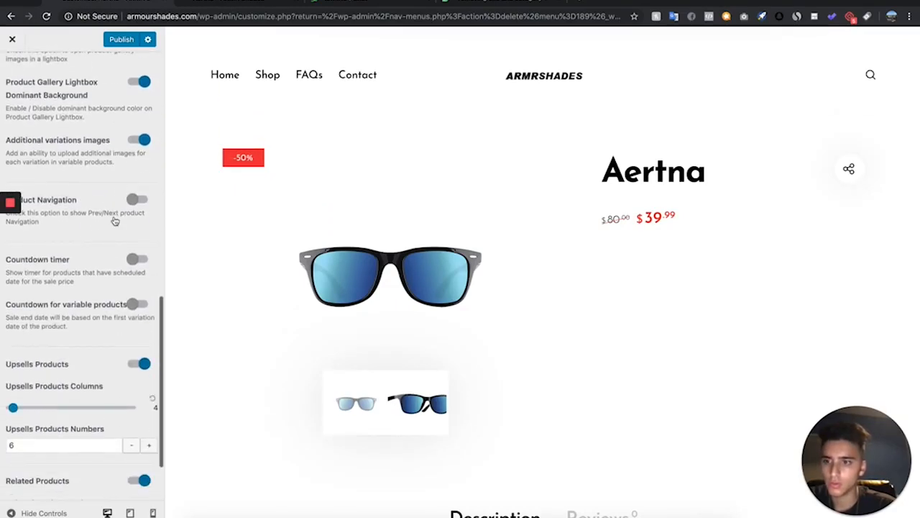
click(144, 286)
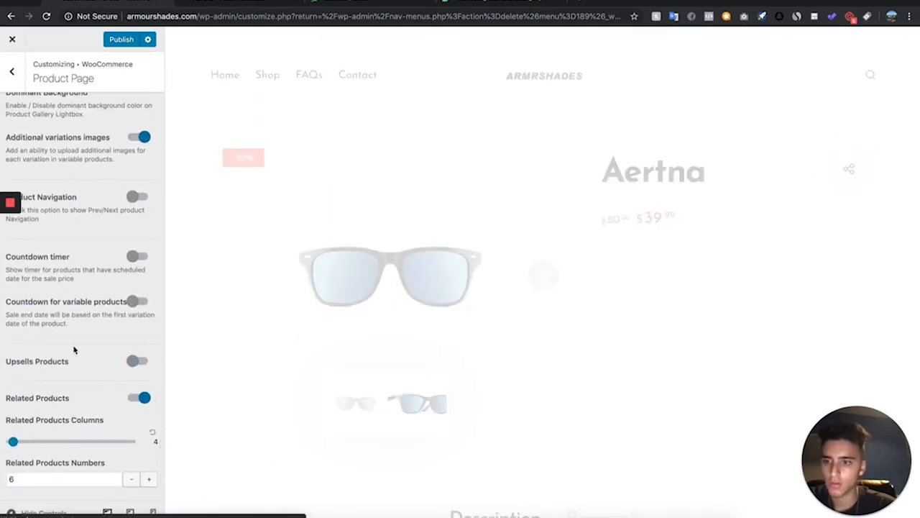
Review the live Aertna product page, including its description tabs and related products
scroll(74, 349, up, 3)
scroll(74, 350, up, 12)
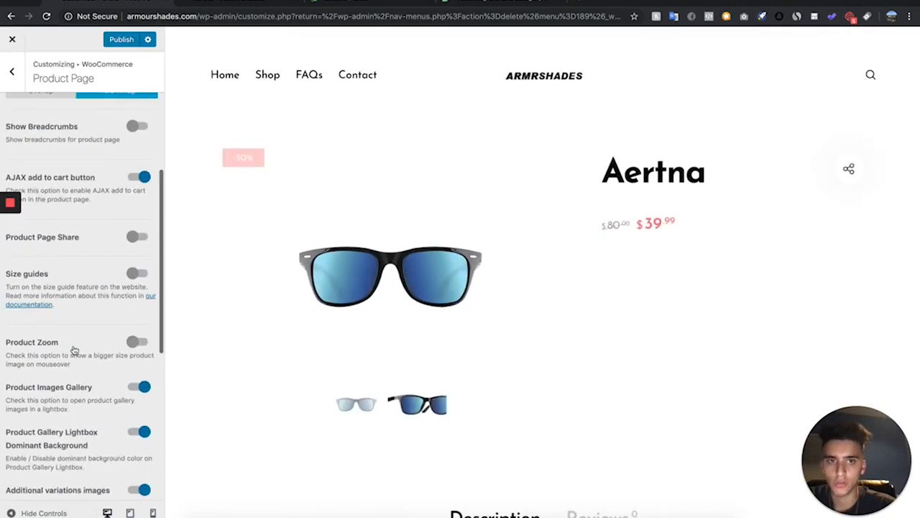
scroll(74, 349, up, 4)
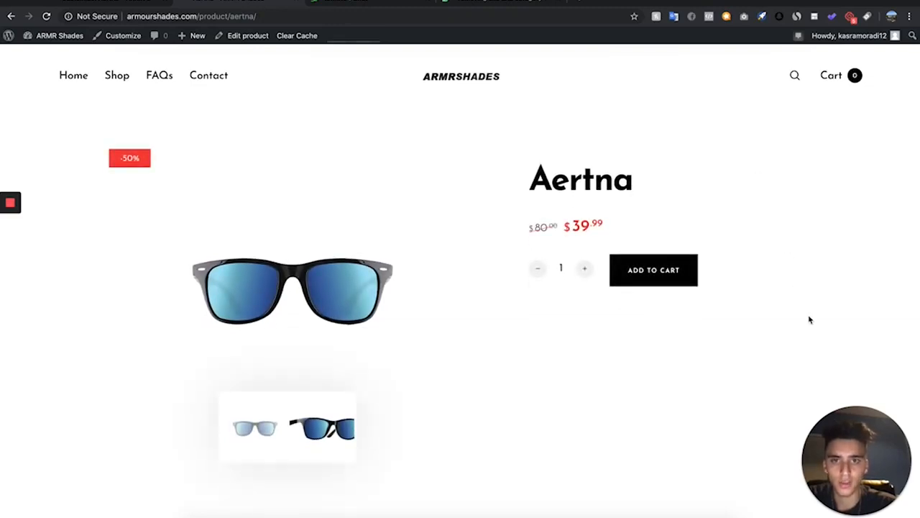
scroll(807, 319, down, 5)
scroll(809, 319, down, 4)
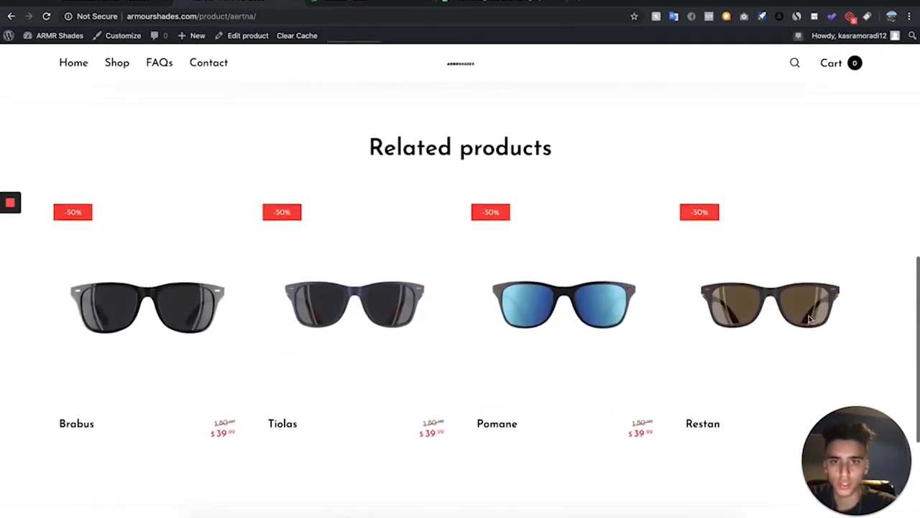
scroll(809, 319, up, 8)
scroll(810, 319, down, 4)
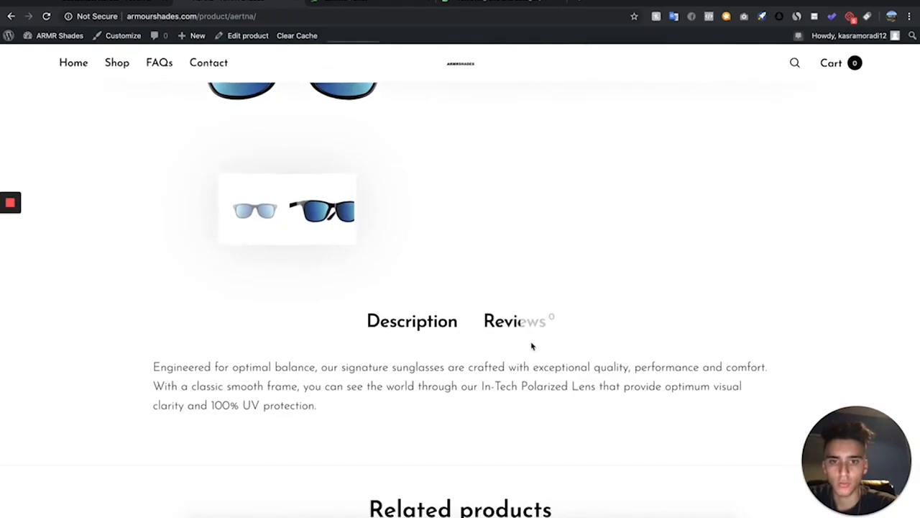
Disable product reviews in the WooCommerce product settings and save the changes
click(121, 37)
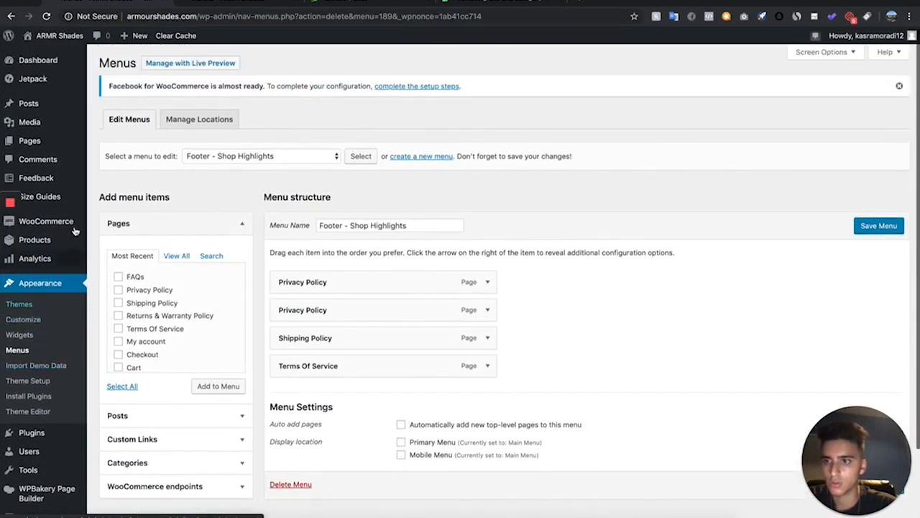
mouse_move(50, 221)
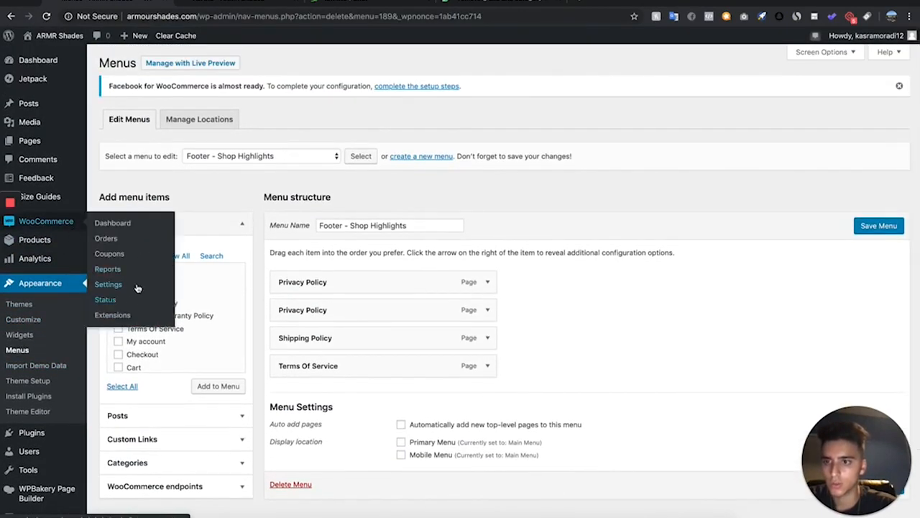
click(137, 287)
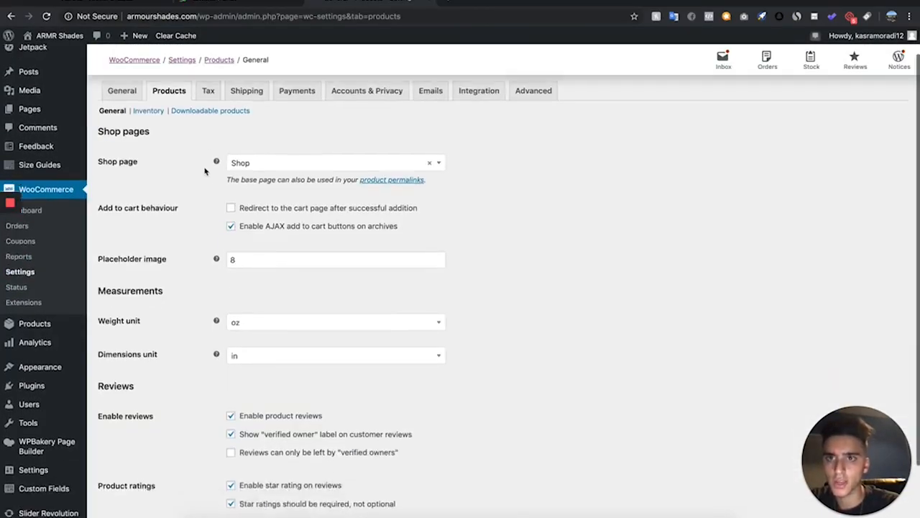
scroll(201, 165, down, 3)
scroll(205, 172, up, 1)
scroll(206, 172, down, 1)
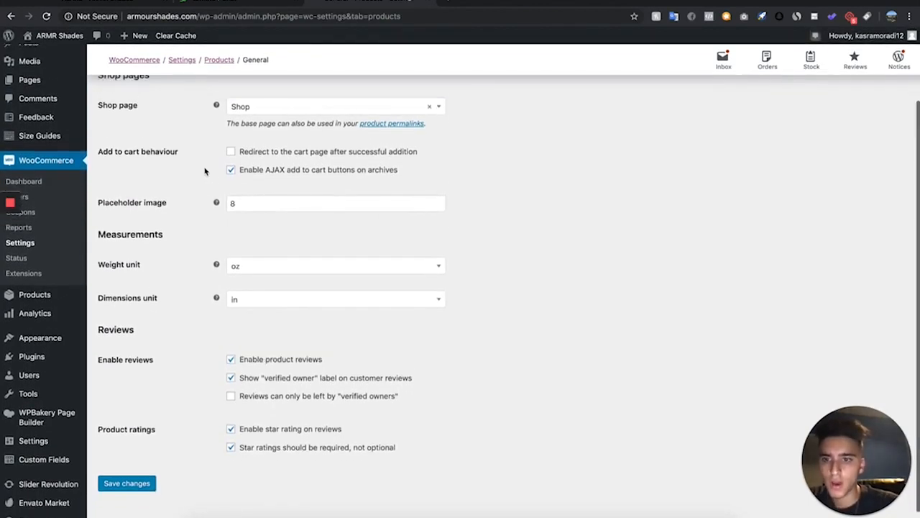
click(248, 347)
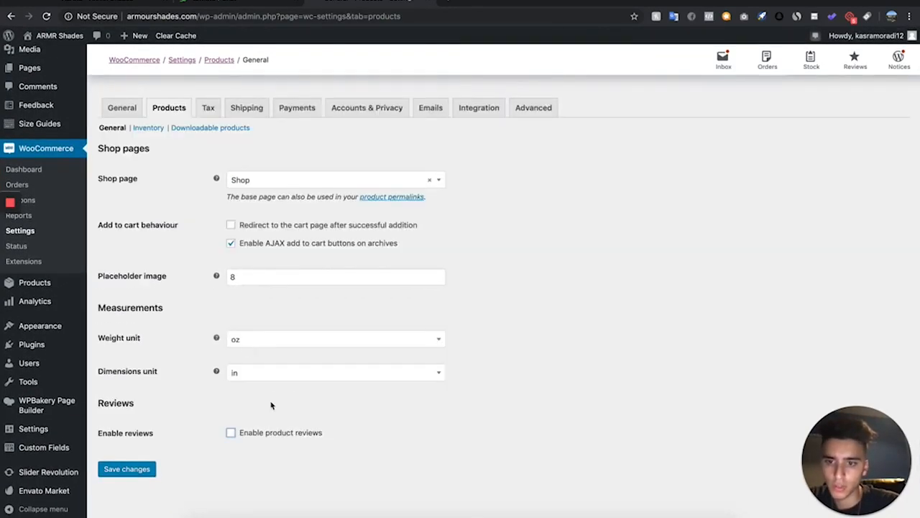
click(128, 469)
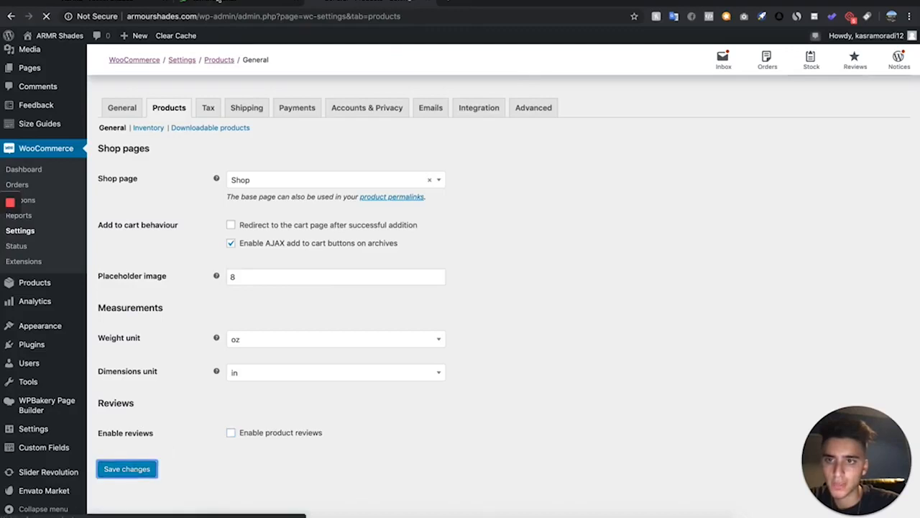
Reload and examine the Aertna product page's description section and footer
click(451, 2)
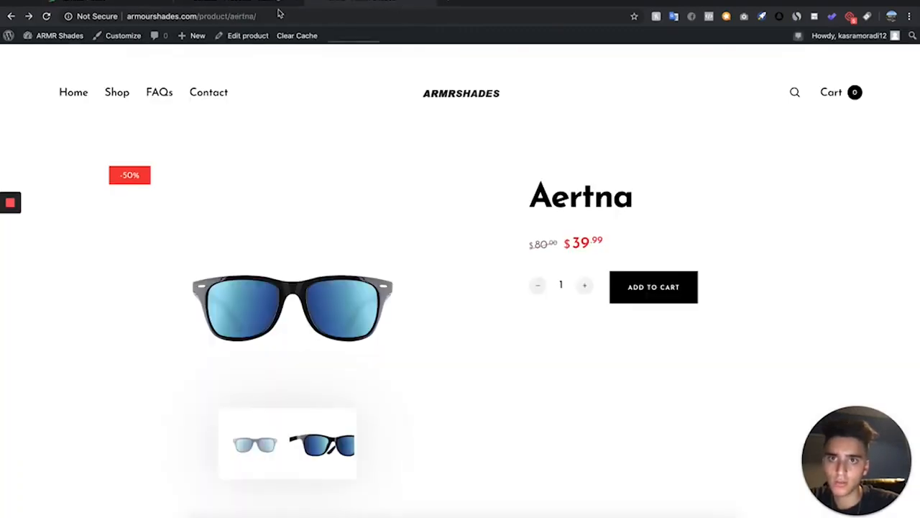
scroll(385, 222, down, 3)
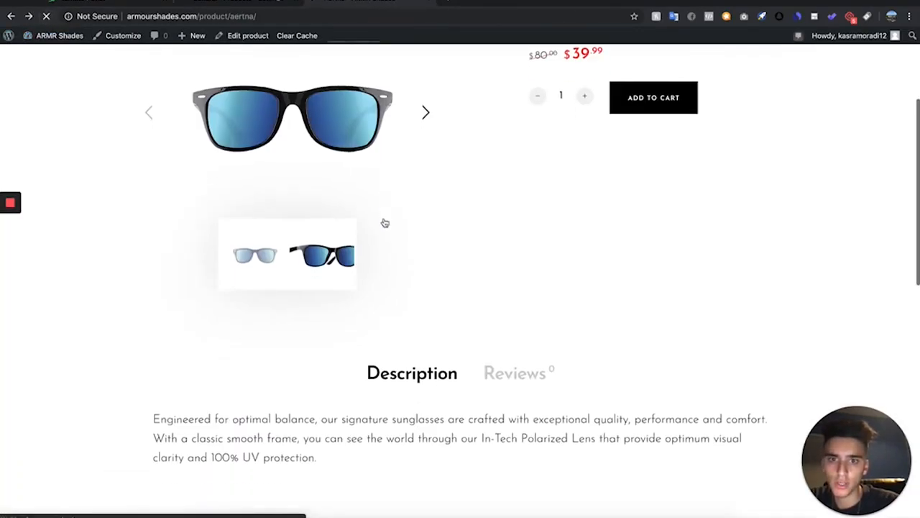
scroll(385, 223, down, 2)
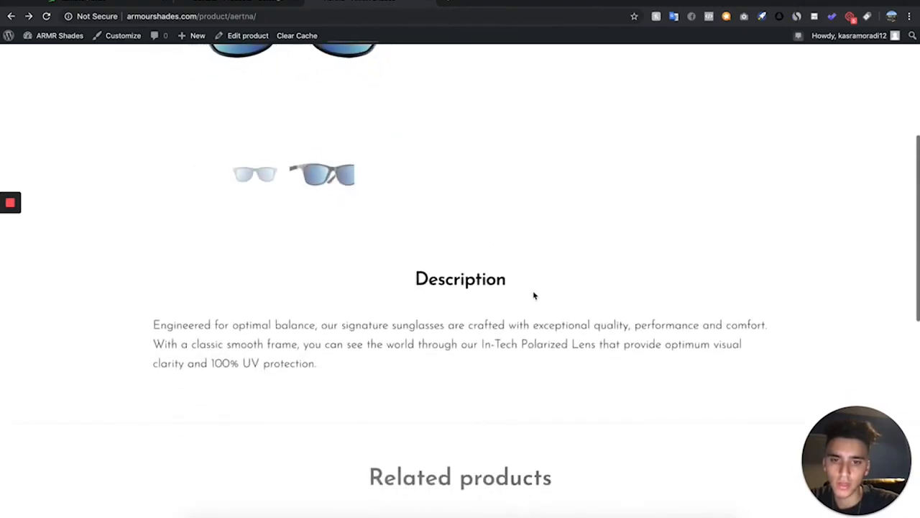
scroll(530, 285, up, 5)
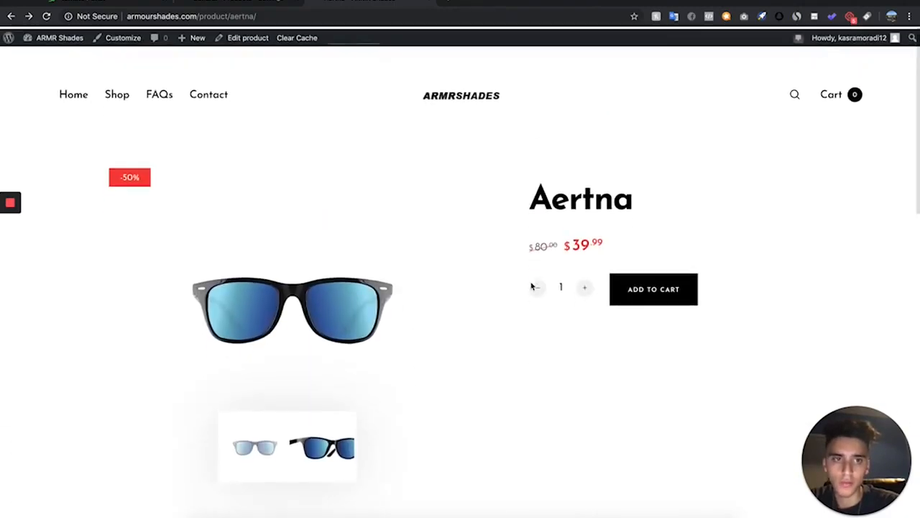
scroll(409, 241, down, 3)
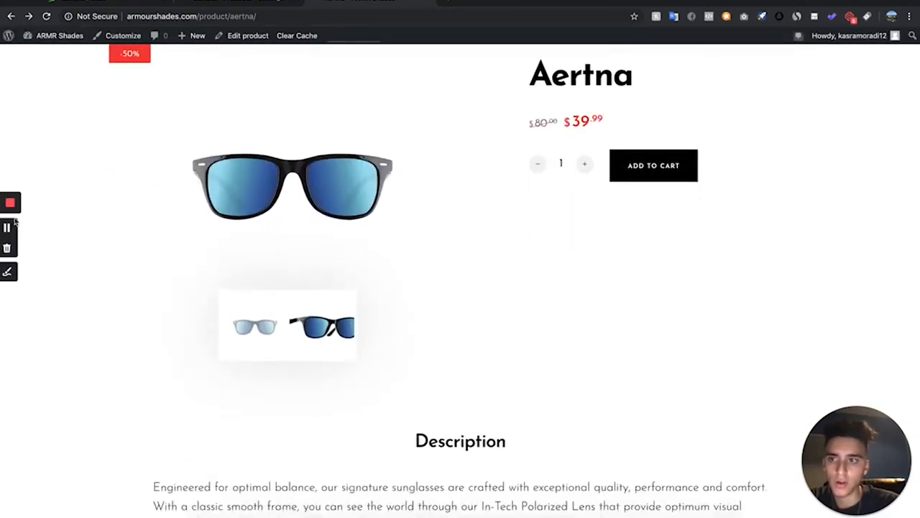
scroll(185, 139, down, 10)
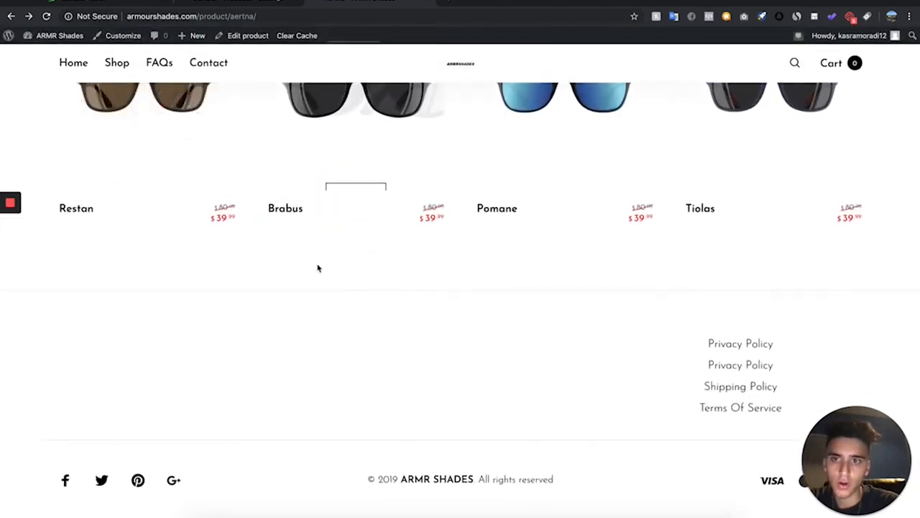
scroll(318, 266, up, 8)
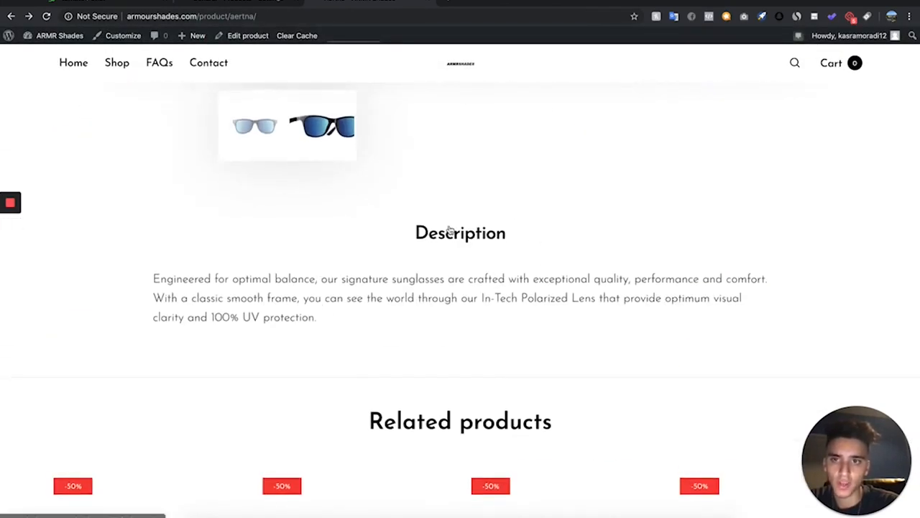
scroll(496, 233, up, 5)
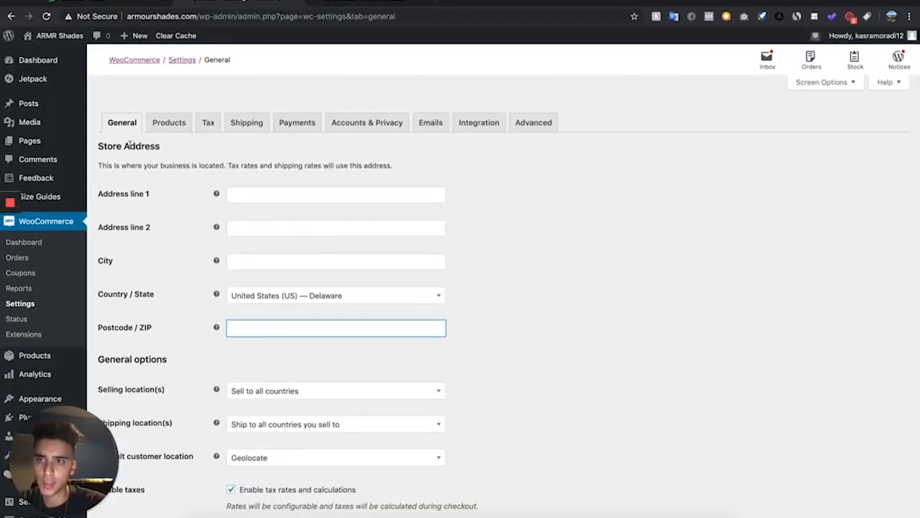
Turn off tax rates and calculations in the WooCommerce general settings and save the changes
scroll(209, 185, down, 2)
scroll(209, 185, up, 2)
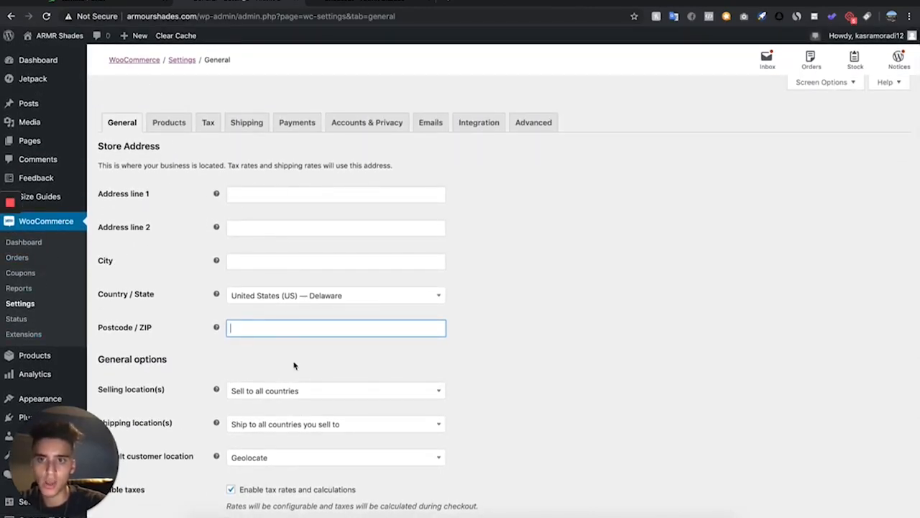
click(474, 302)
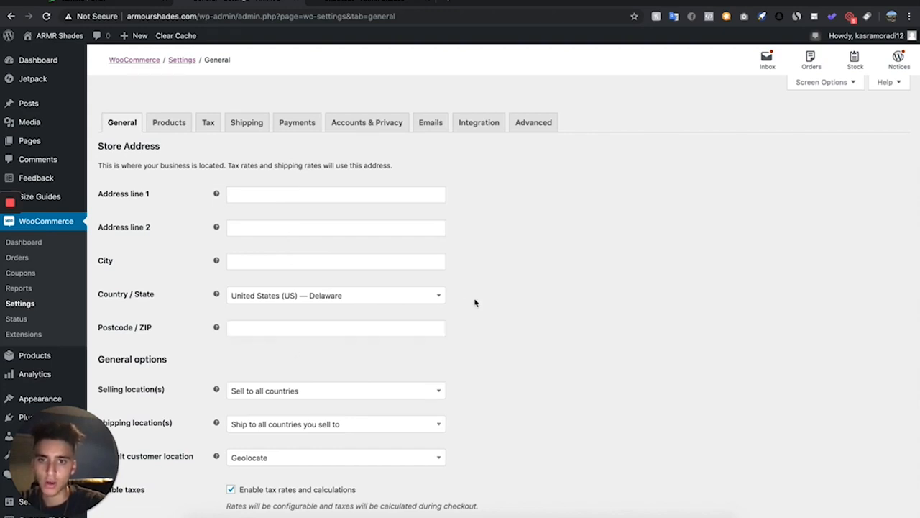
scroll(475, 303, down, 3)
scroll(474, 302, down, 2)
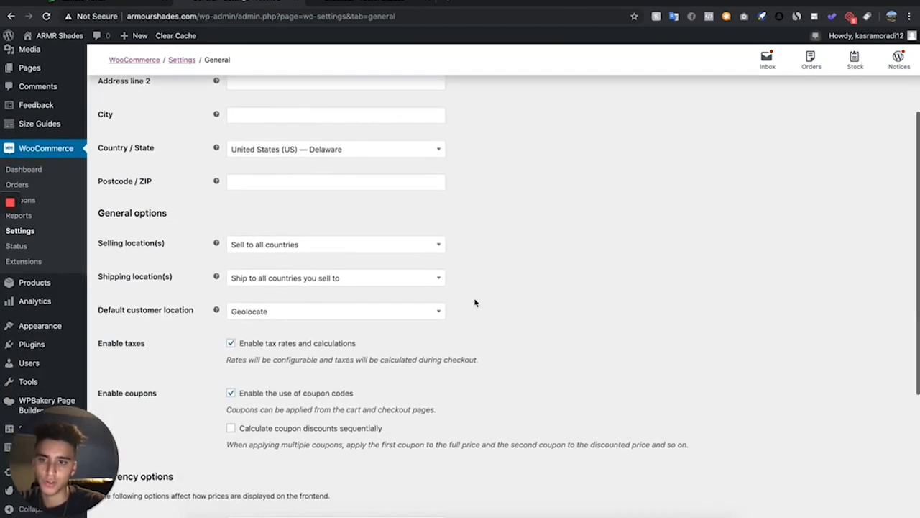
click(315, 298)
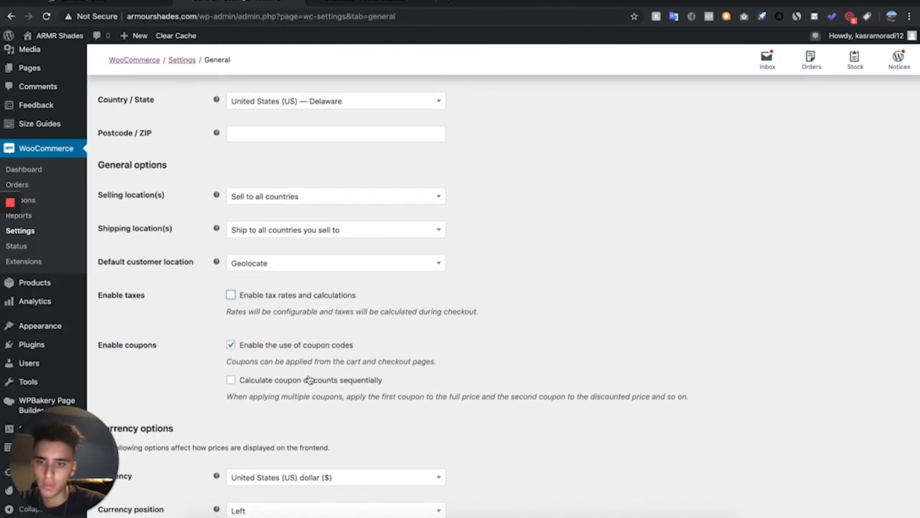
scroll(309, 377, down, 5)
click(137, 468)
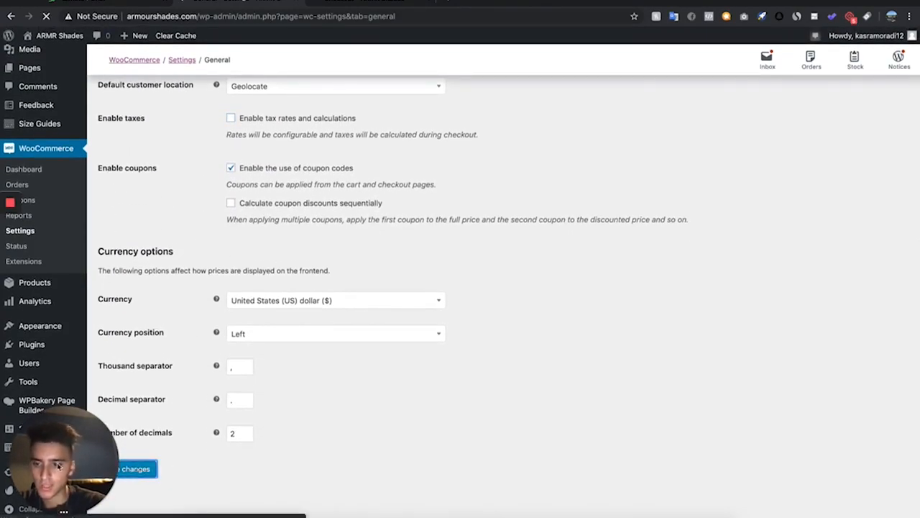
Add a new shipping zone named Shipping
click(246, 122)
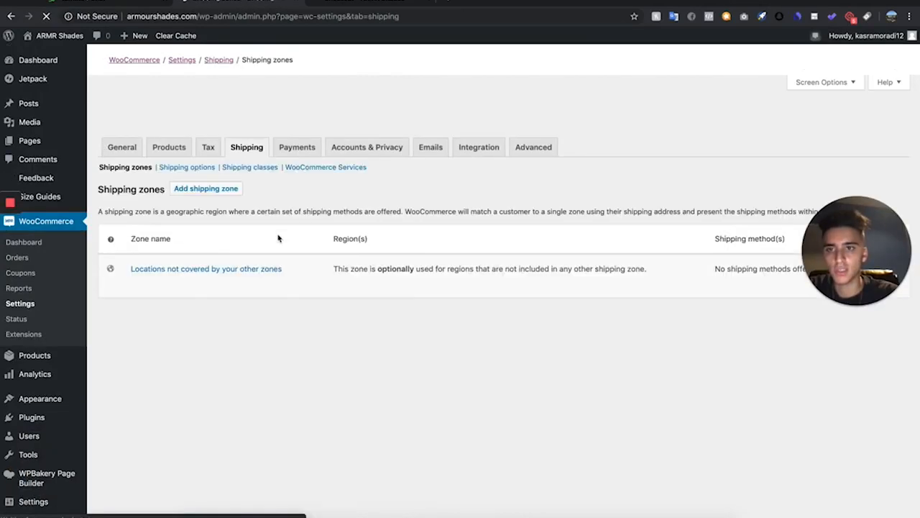
scroll(213, 429, down, 3)
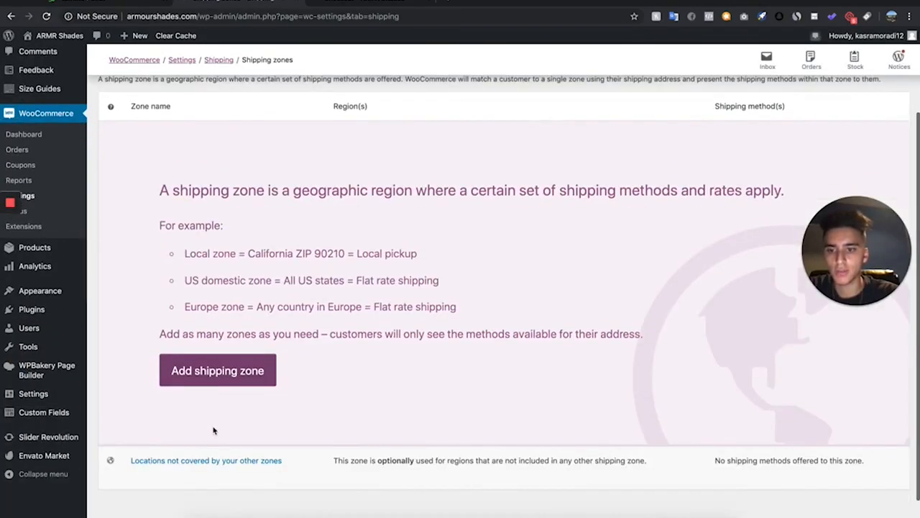
click(238, 371)
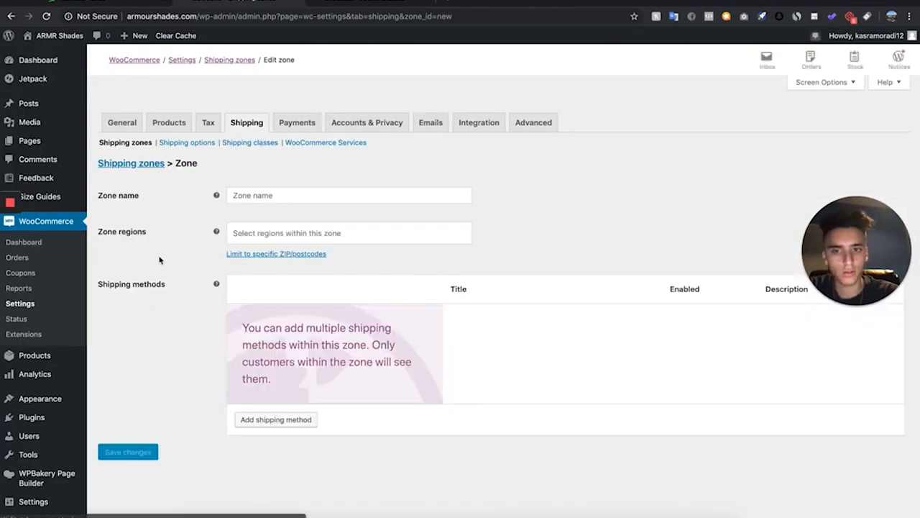
text(Shipping)
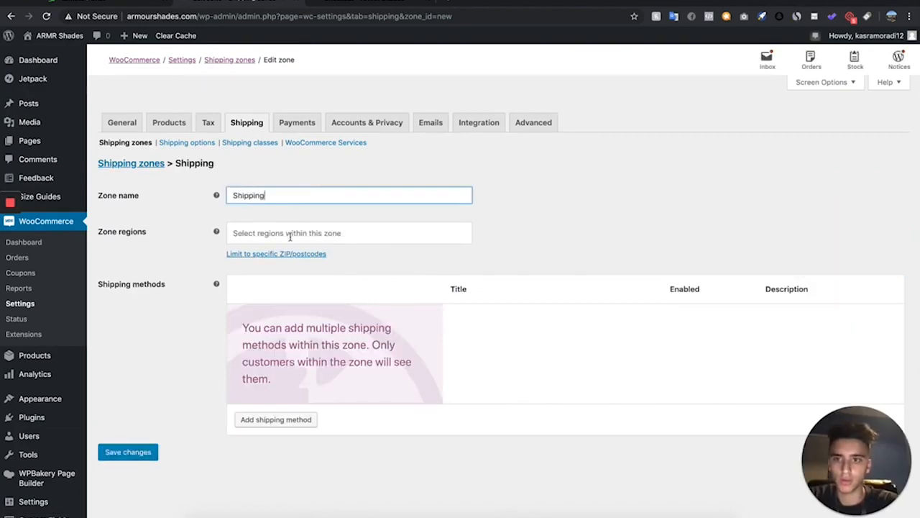
Add a Free shipping method to the Shipping zone
click(289, 236)
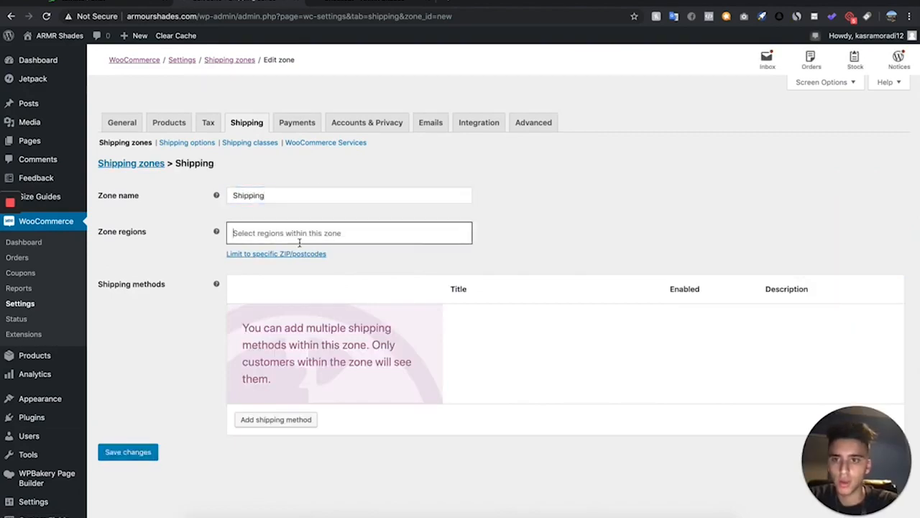
click(536, 243)
click(275, 419)
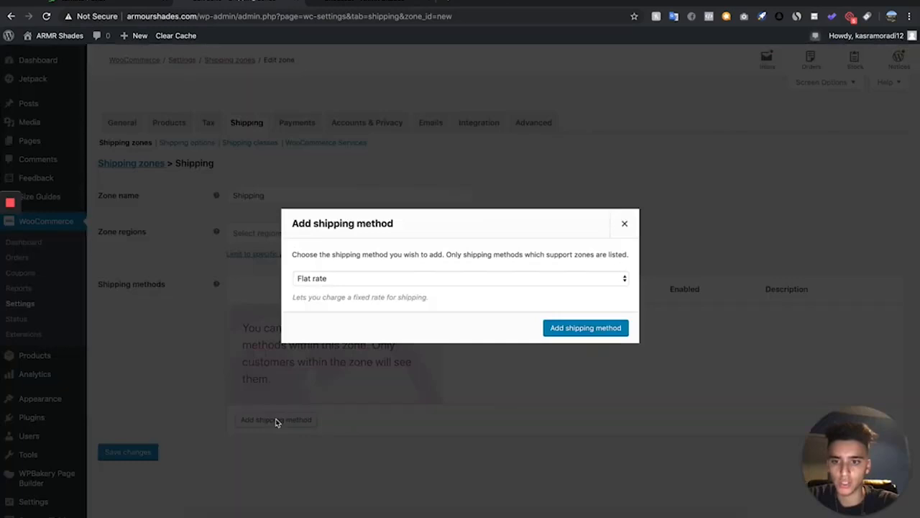
click(348, 281)
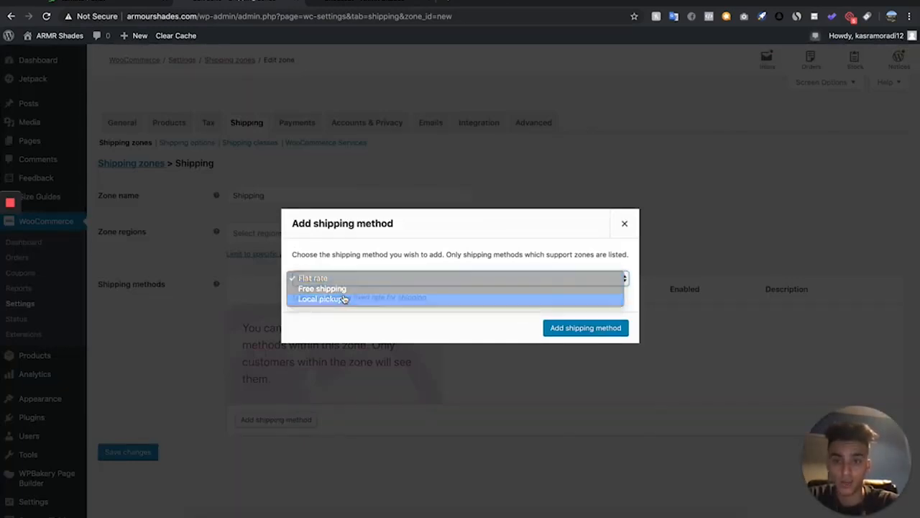
click(345, 298)
click(351, 273)
click(352, 263)
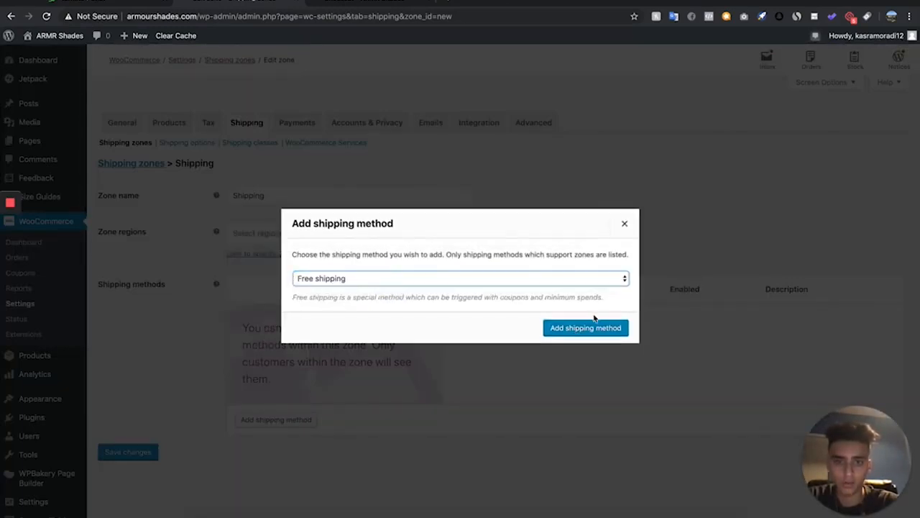
click(582, 332)
Retitle the free shipping method as Free Tracked Shipping and save it
mouse_move(300, 320)
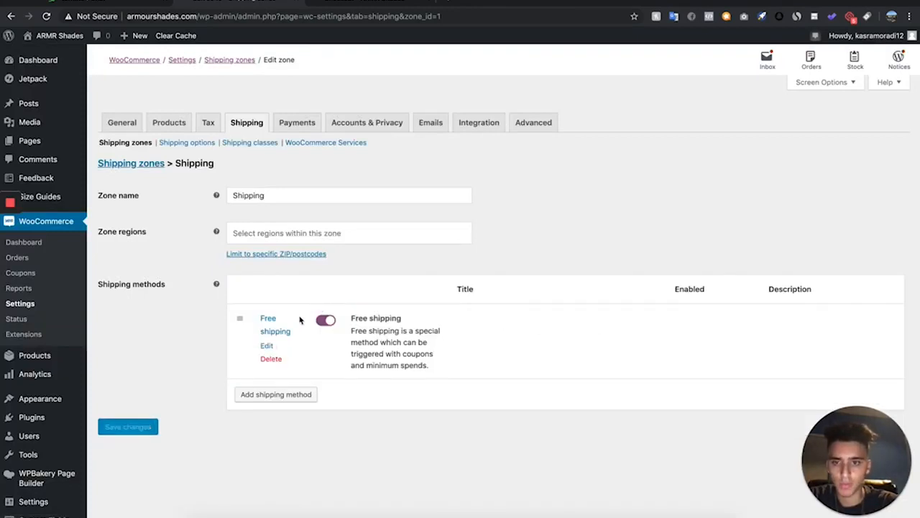
click(267, 346)
click(390, 259)
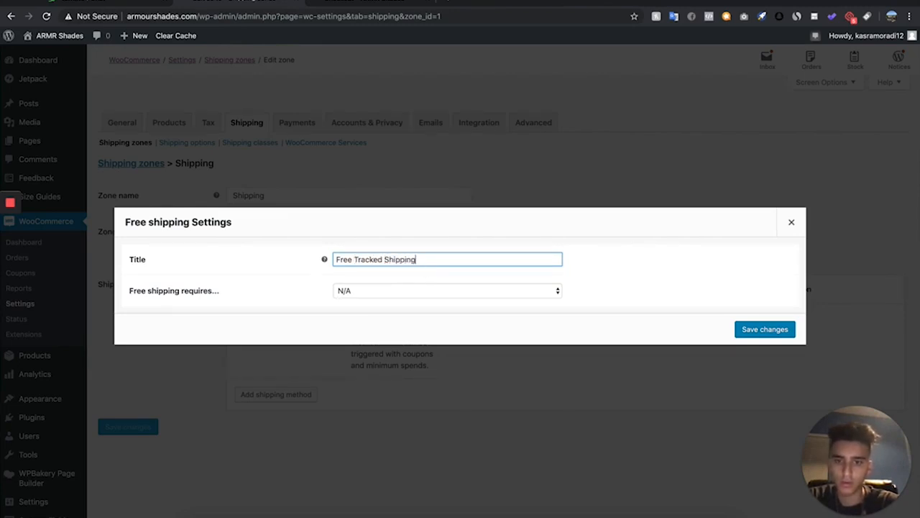
click(416, 318)
click(749, 332)
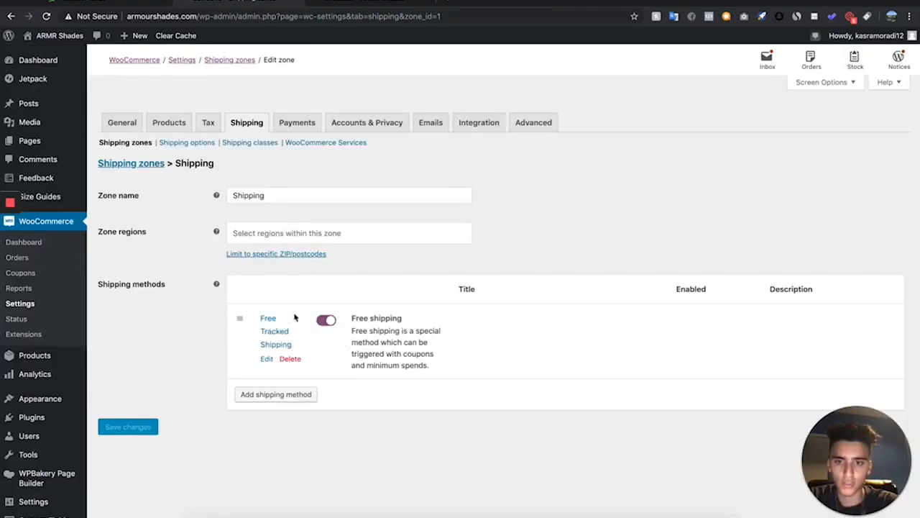
Add a Flat rate shipping method to the zone
click(275, 394)
click(340, 279)
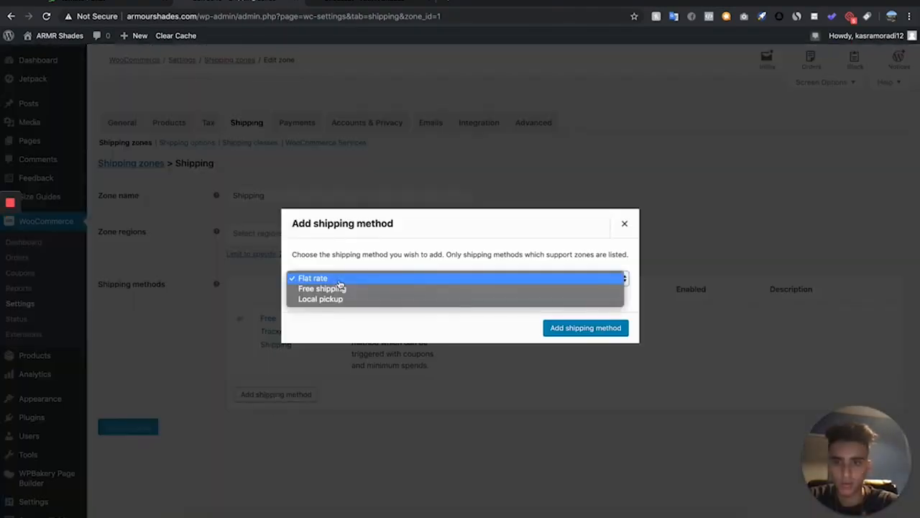
click(343, 279)
click(575, 328)
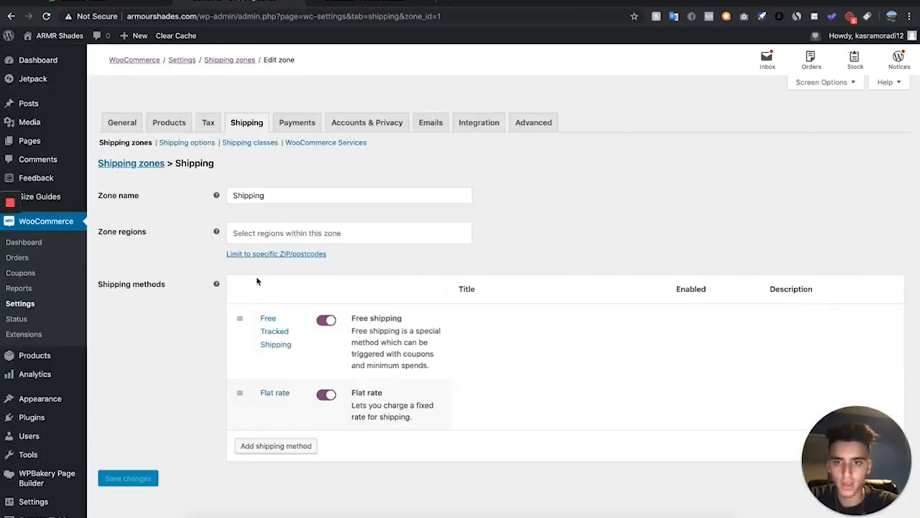
Configure the flat rate as "Shipping & Handling + Express Processing (SKIP THE LINE!)", tax status None, cost 4.95, and save
click(264, 408)
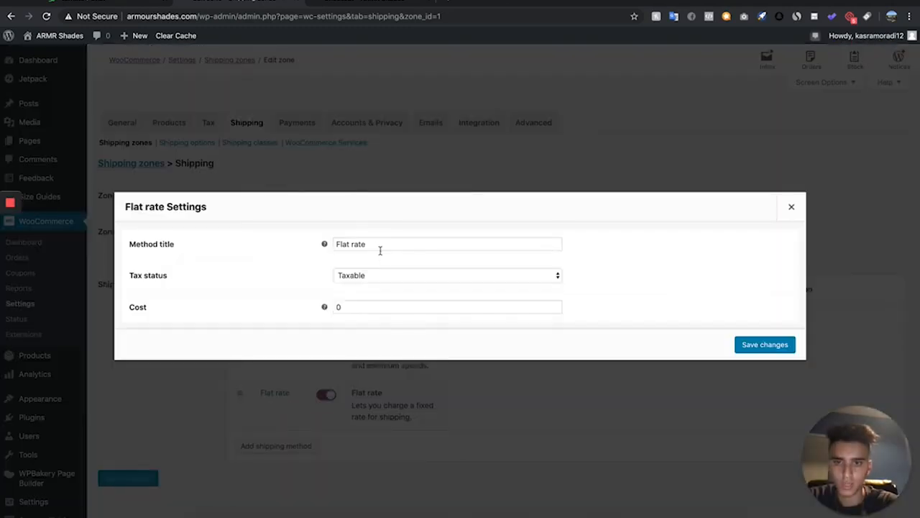
drag(386, 246, 303, 248)
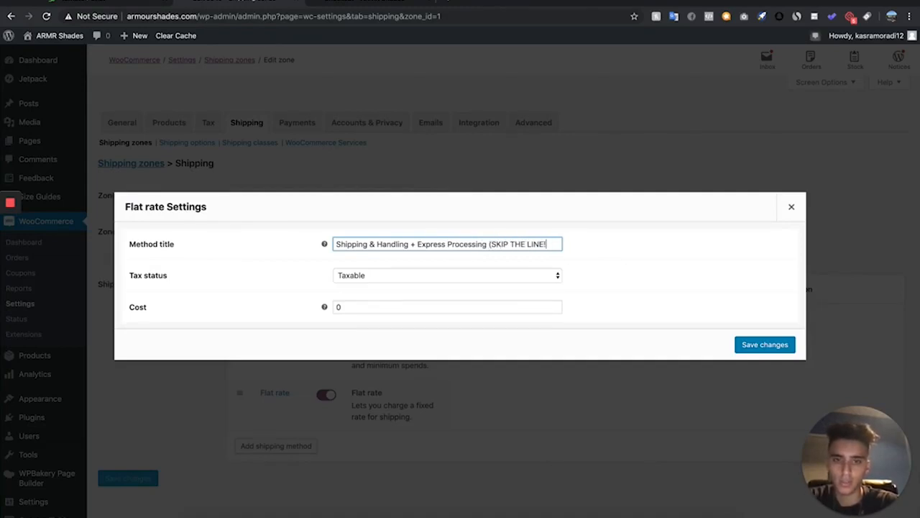
click(364, 305)
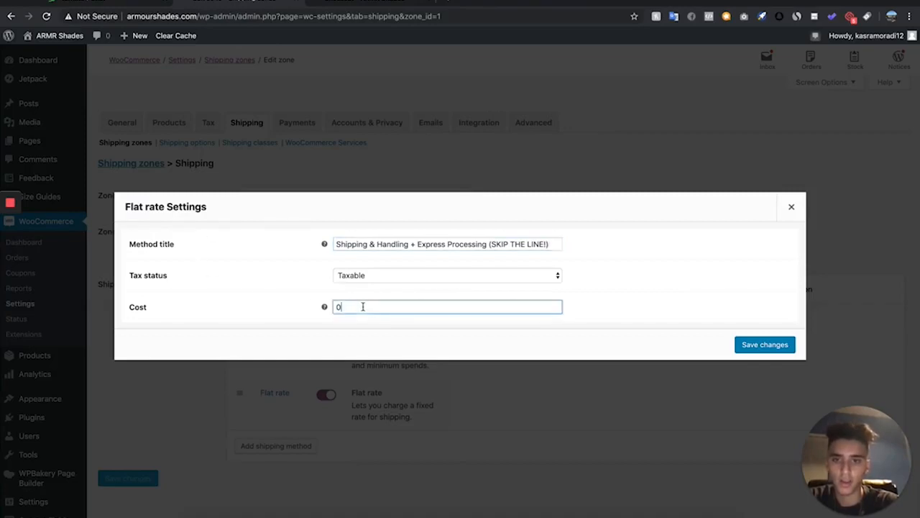
mouse_move(325, 307)
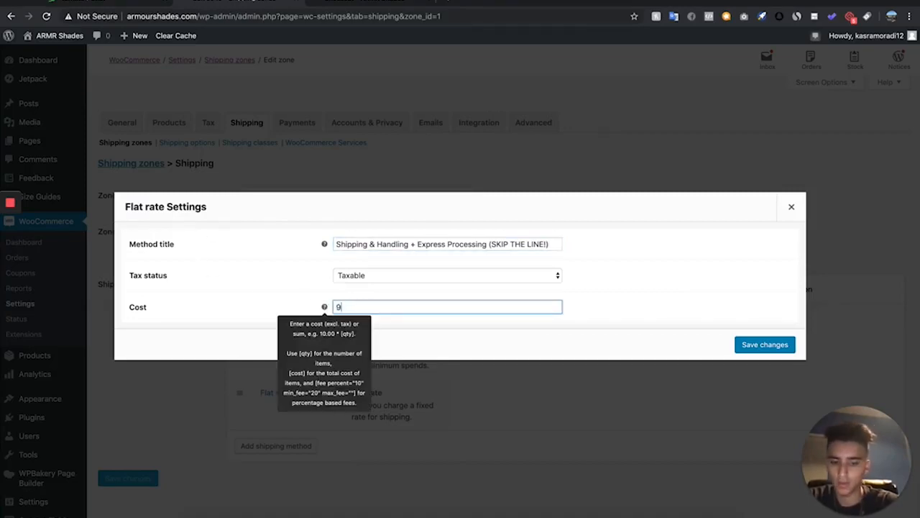
click(560, 279)
click(540, 285)
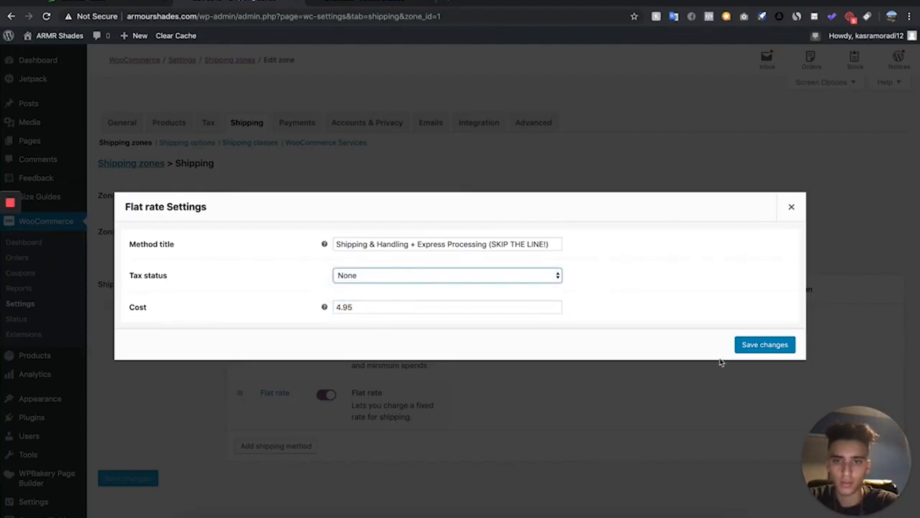
click(765, 345)
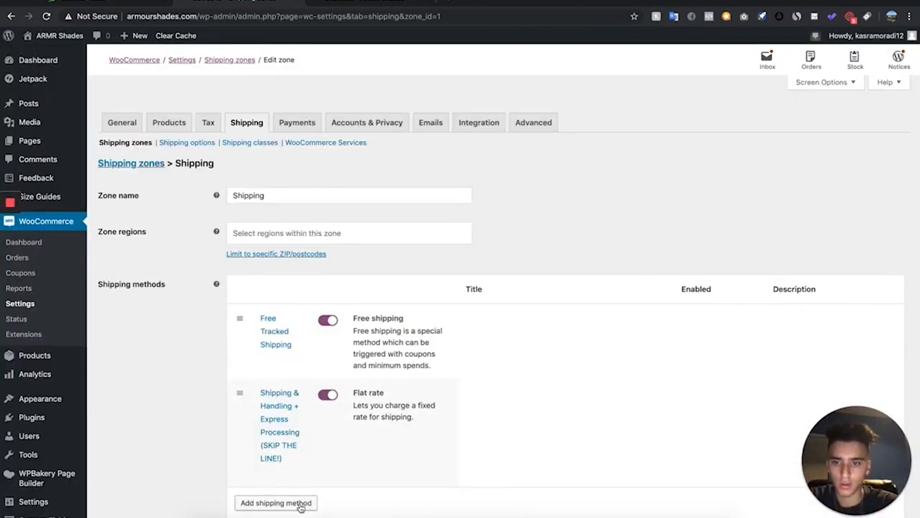
Add a second Flat rate shipping method to the zone
click(301, 505)
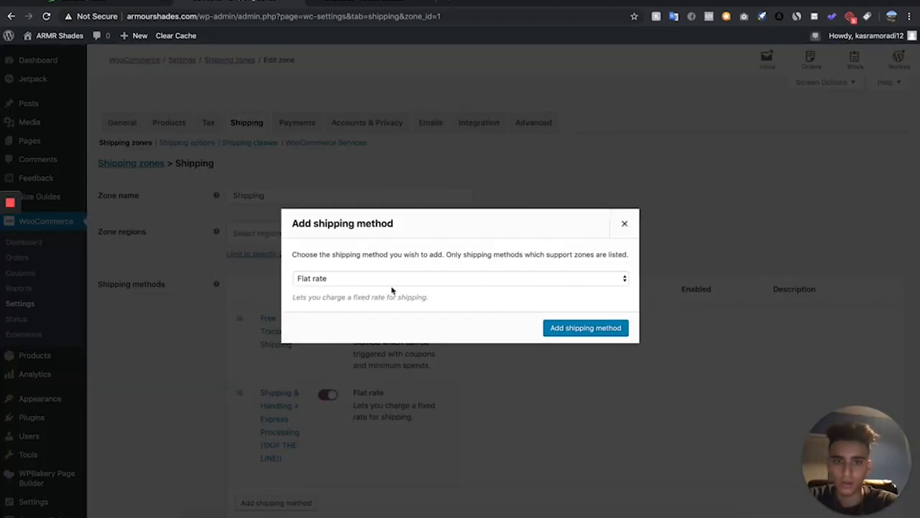
click(393, 280)
click(551, 328)
click(551, 328)
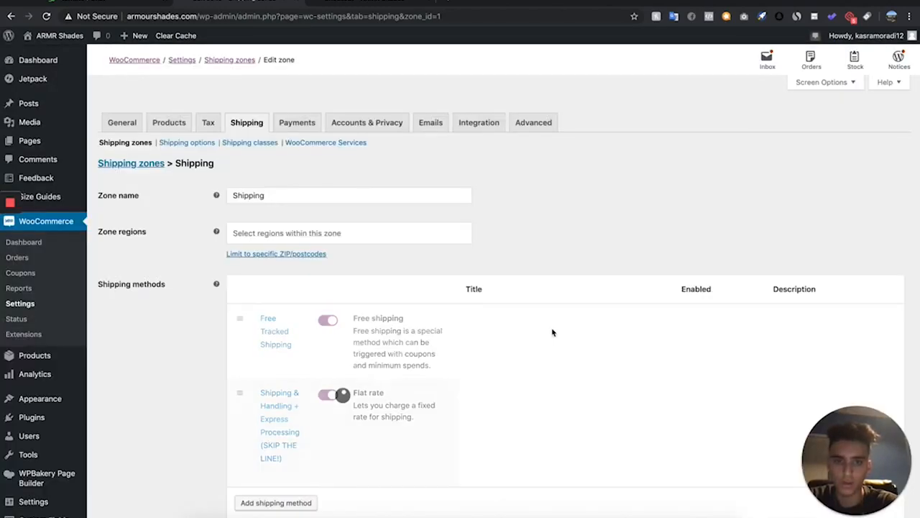
scroll(280, 497, down, 1)
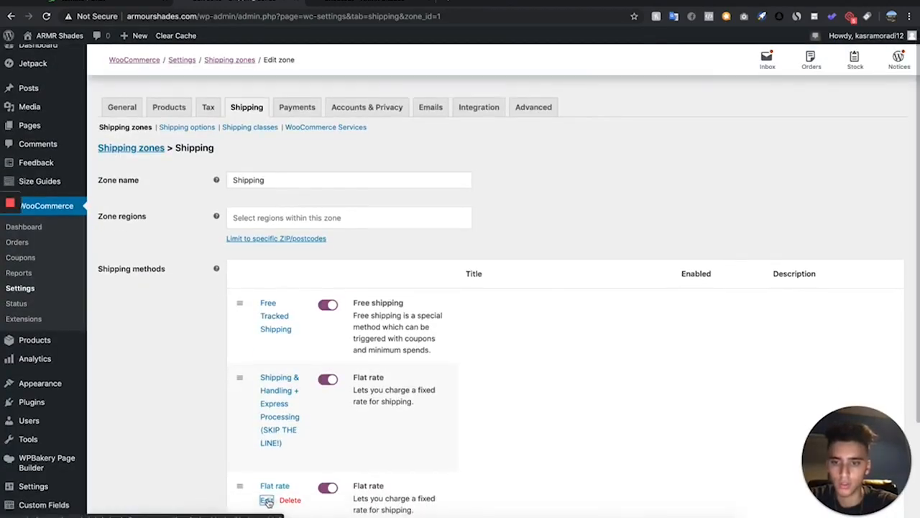
Configure the second flat rate as "Express Shipping & Handling + Express Processing (SKIP BOTH LINES!)", tax status None, cost 7.95, and save
click(266, 500)
drag(414, 240, 293, 240)
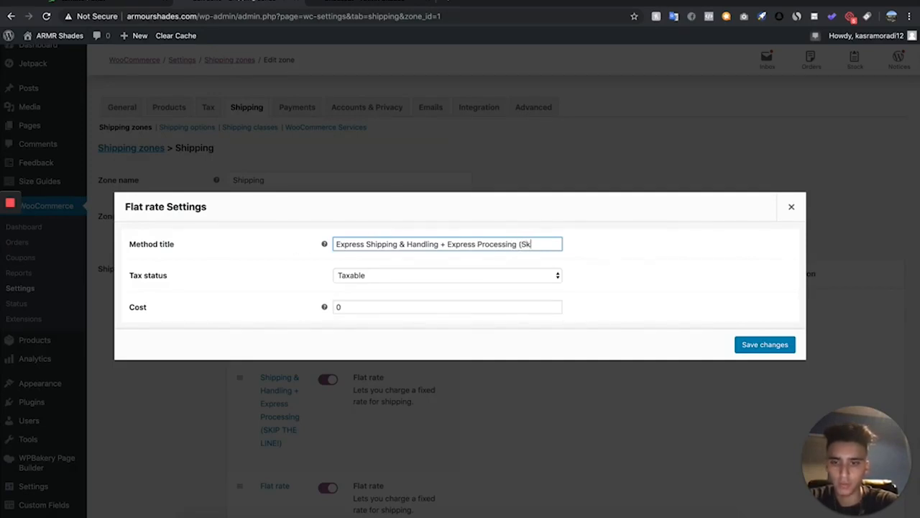
text(OTH LINES!)
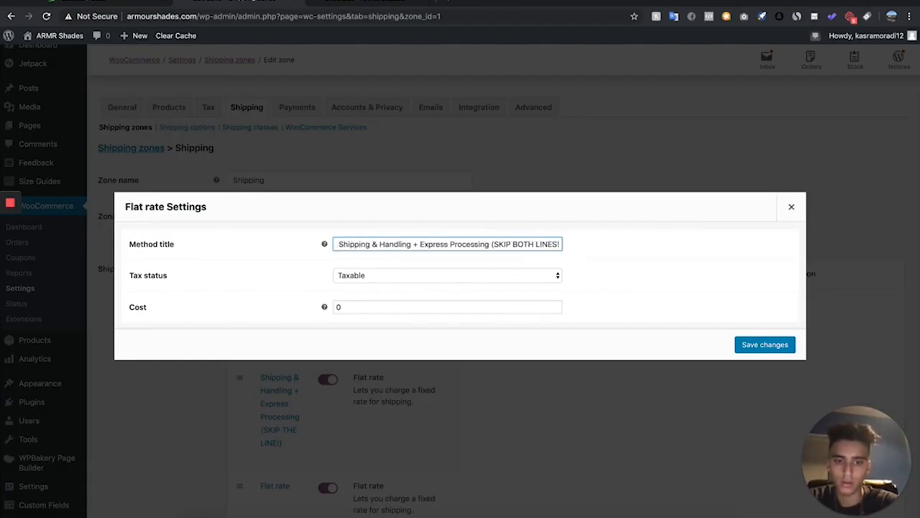
click(442, 275)
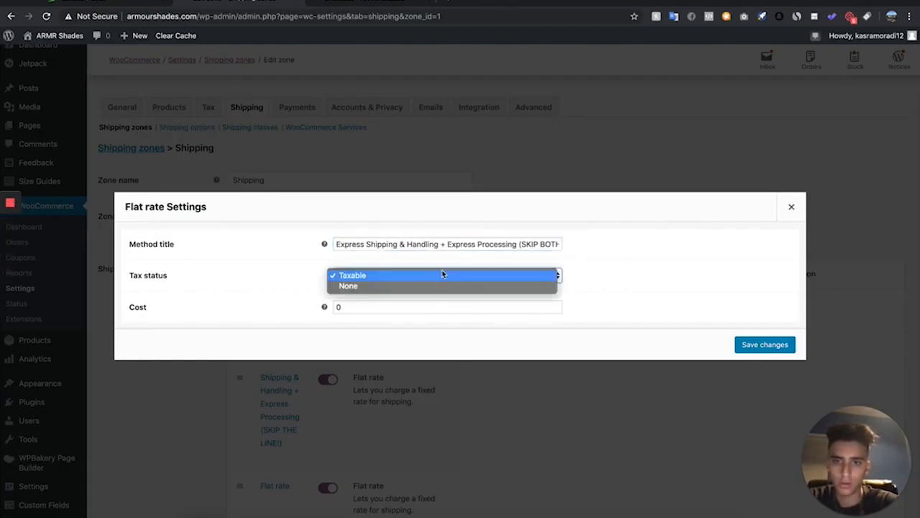
click(434, 284)
click(347, 306)
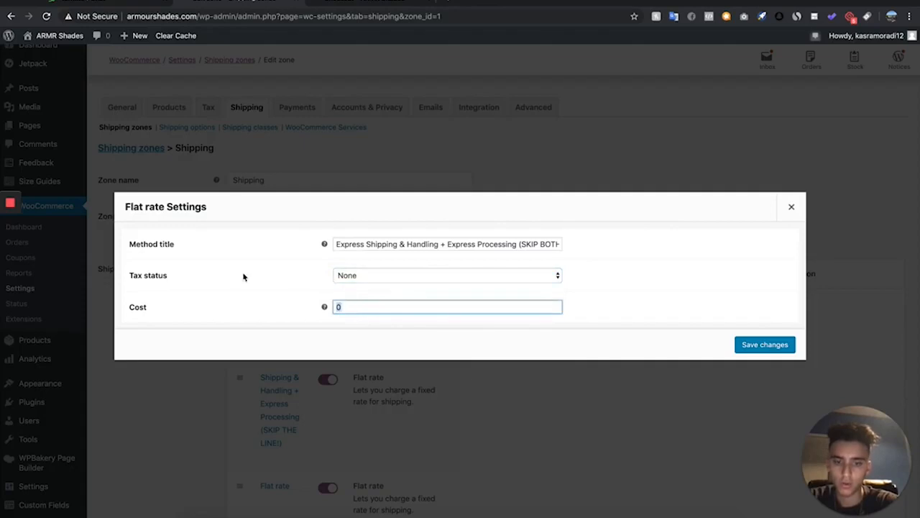
click(764, 344)
Reload the shipping zone page and review the list of shipping methods
scroll(389, 416, down, 3)
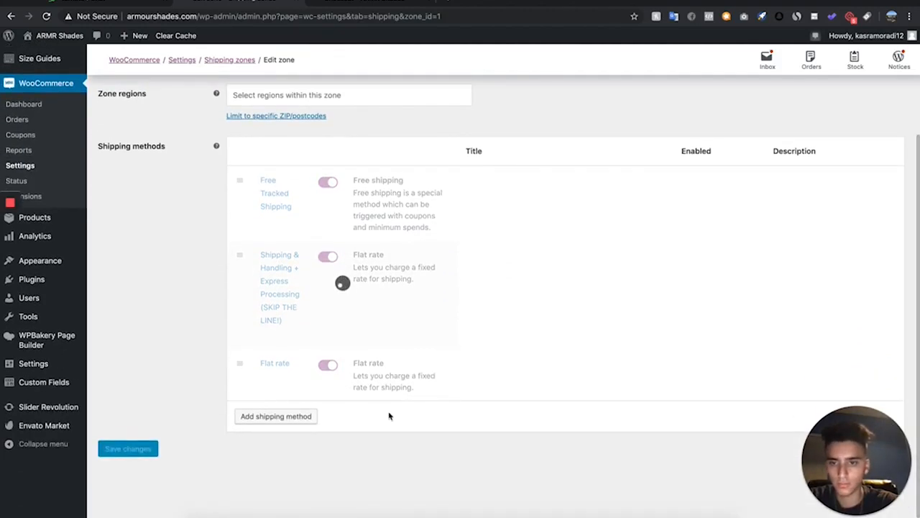
scroll(240, 435, up, 2)
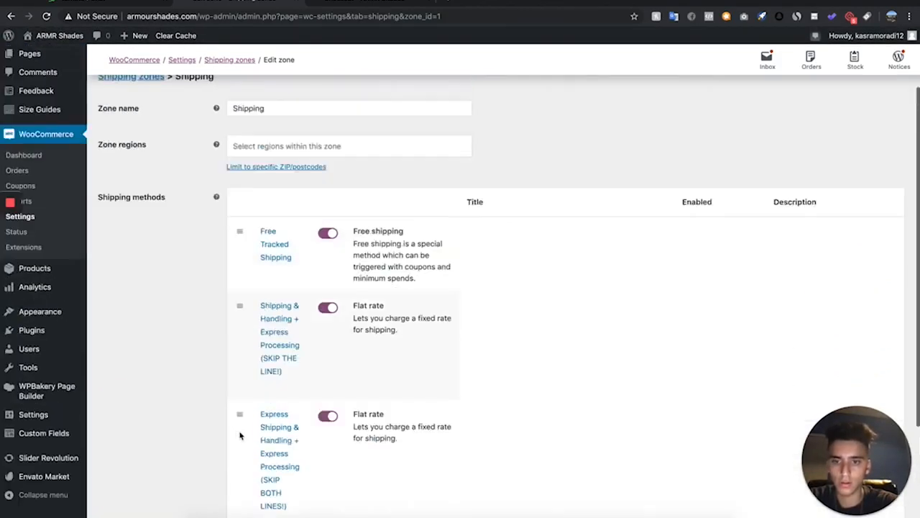
scroll(241, 435, up, 2)
click(47, 15)
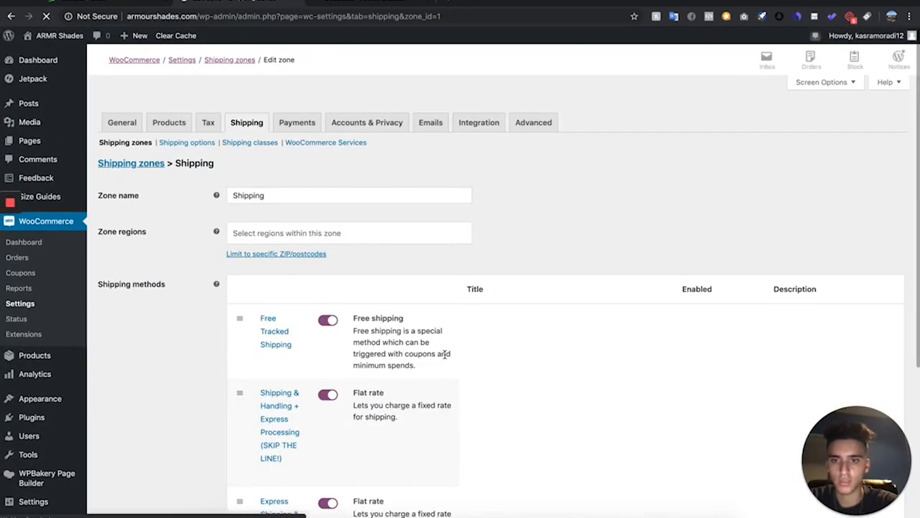
scroll(343, 98, up, 4)
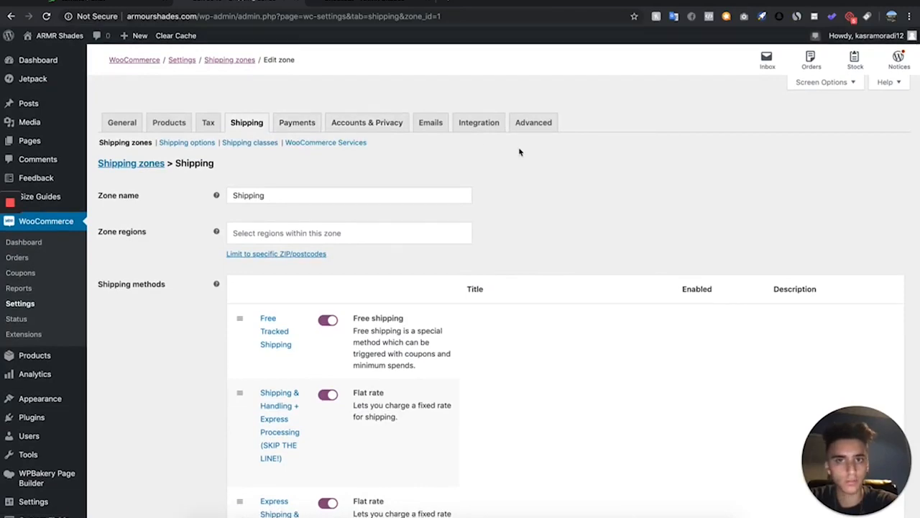
In Accounts & Privacy settings, clear the privacy page and both registration and checkout privacy policy texts, then save
click(366, 123)
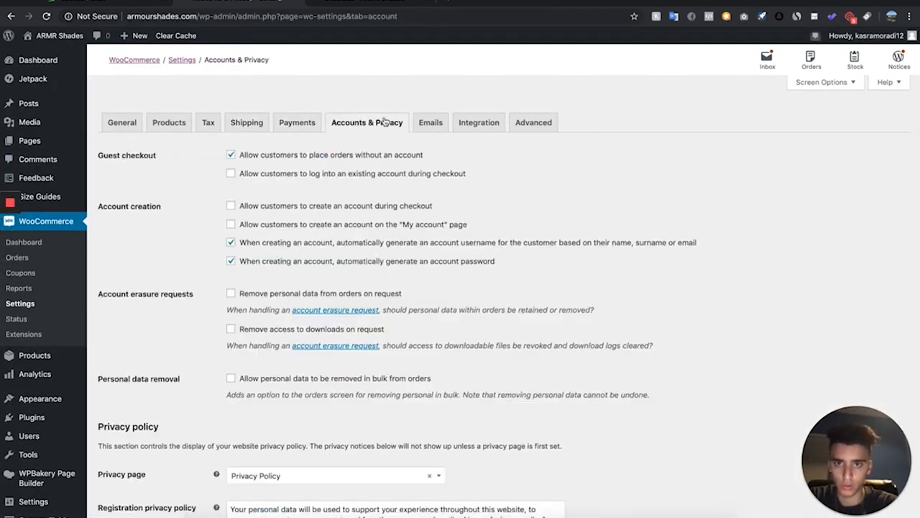
scroll(381, 142, down, 3)
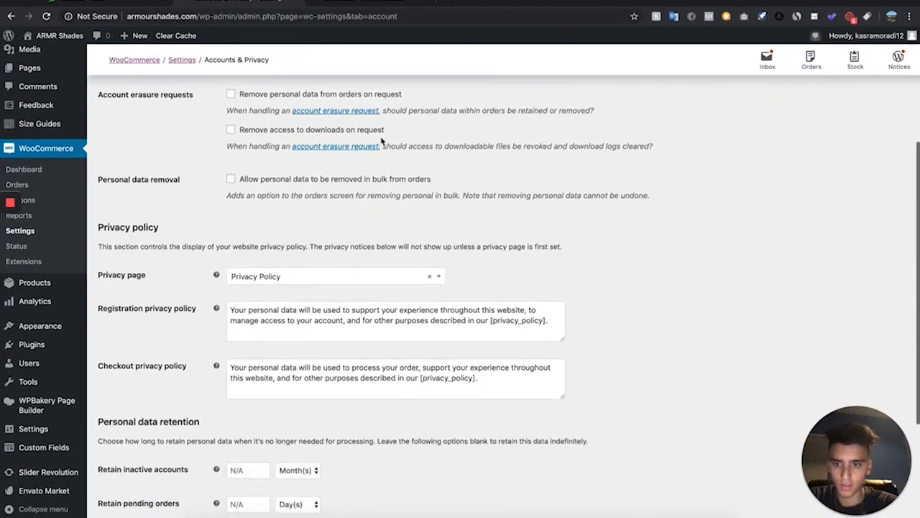
click(430, 279)
click(571, 289)
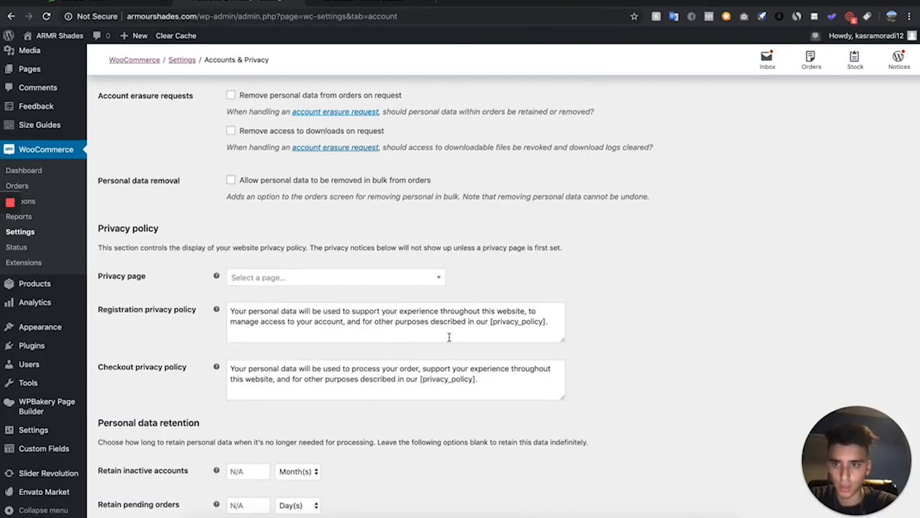
click(540, 334)
key(ctrl+a)
key(BackSpace)
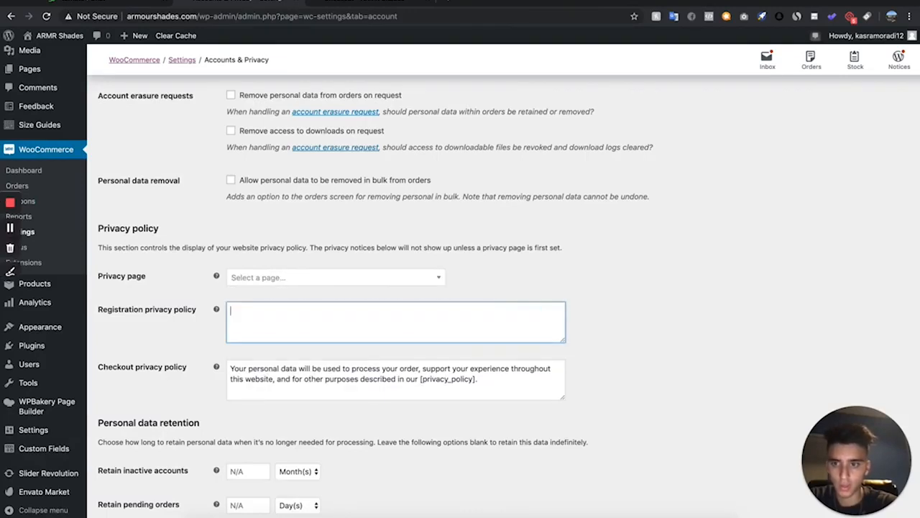
click(482, 376)
key(ctrl+a)
key(BackSpace)
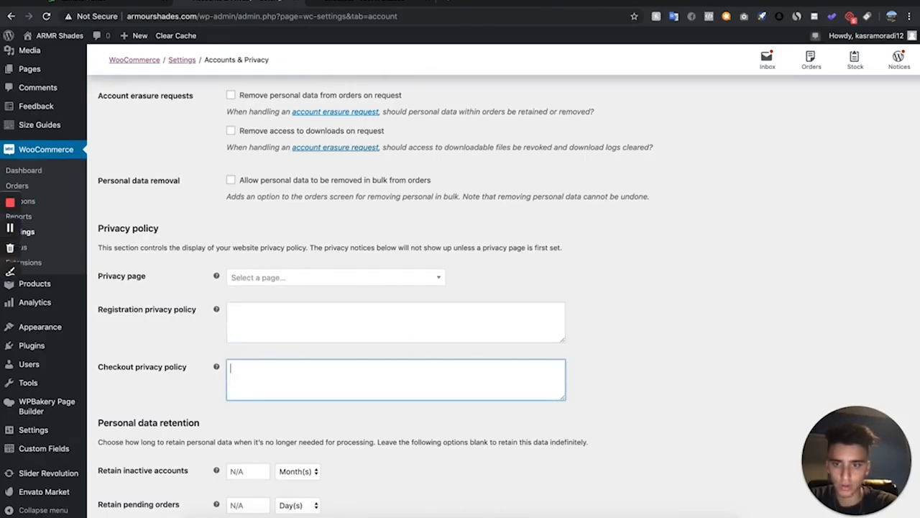
scroll(362, 388, down, 3)
click(128, 467)
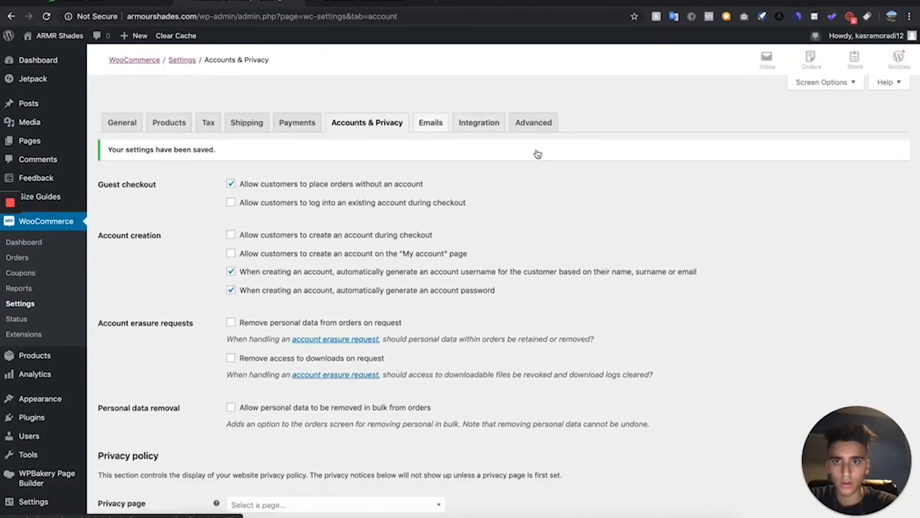
On the checkout page, select the Express Shipping option to test the shipping choices
mouse_move(47, 151)
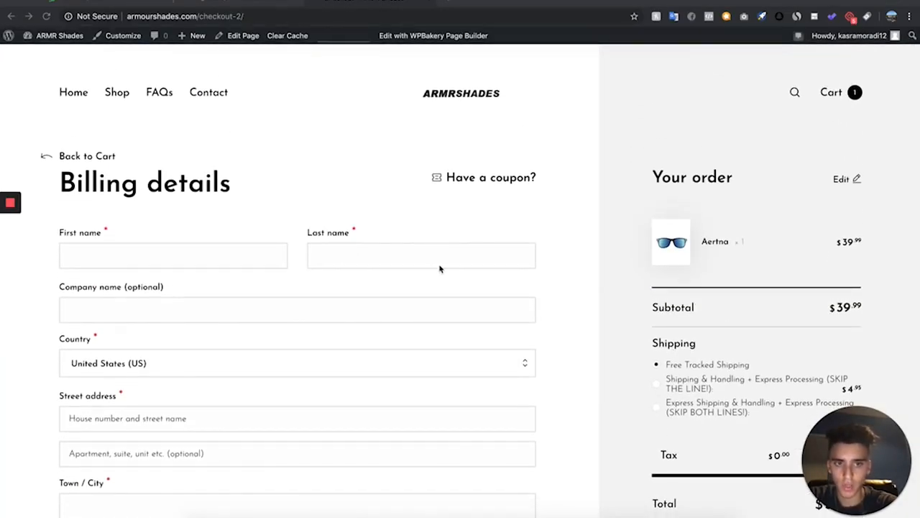
scroll(761, 394, down, 3)
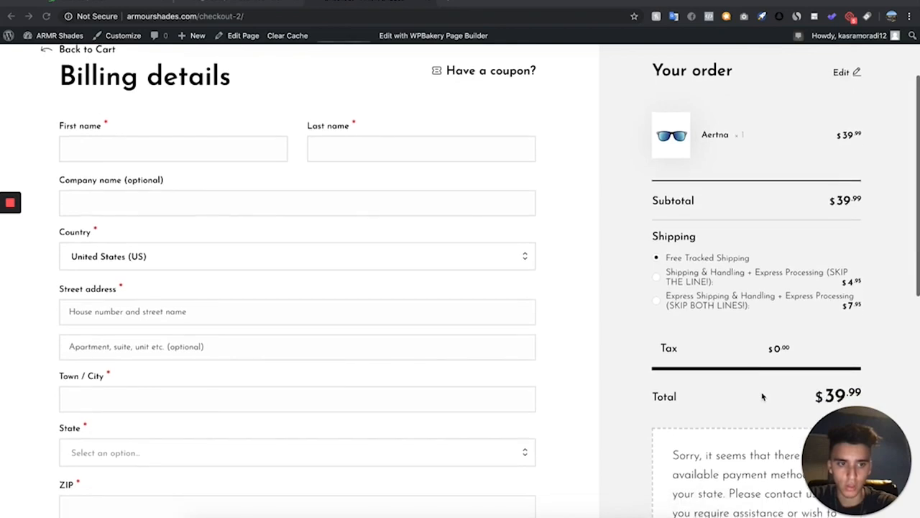
click(666, 304)
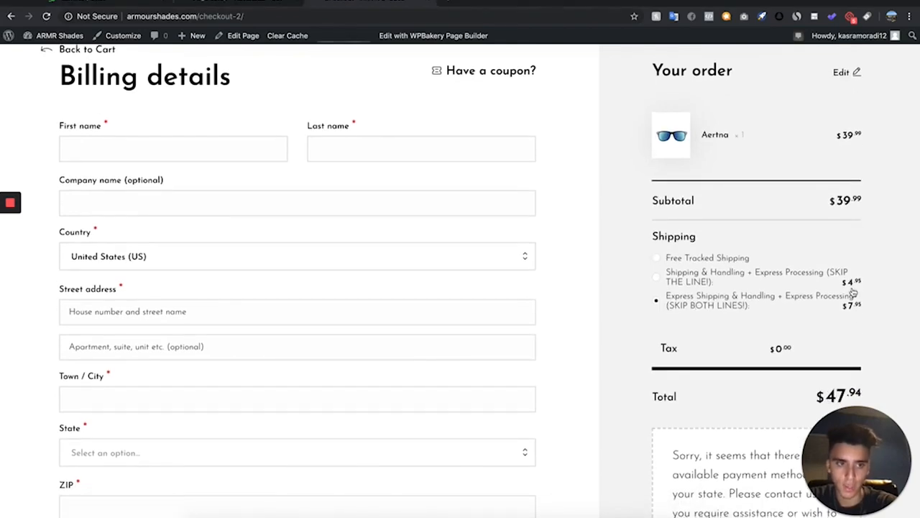
scroll(136, 180, down, 1)
scroll(136, 175, up, 3)
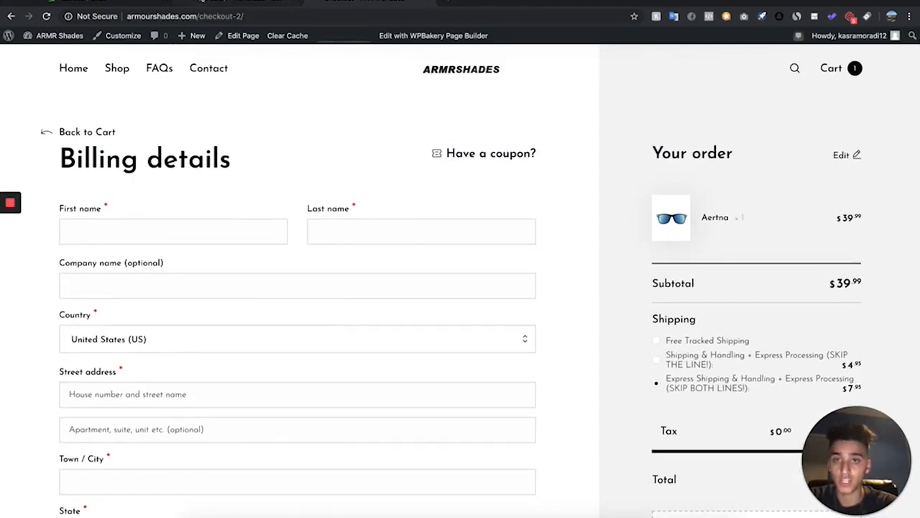
click(237, 5)
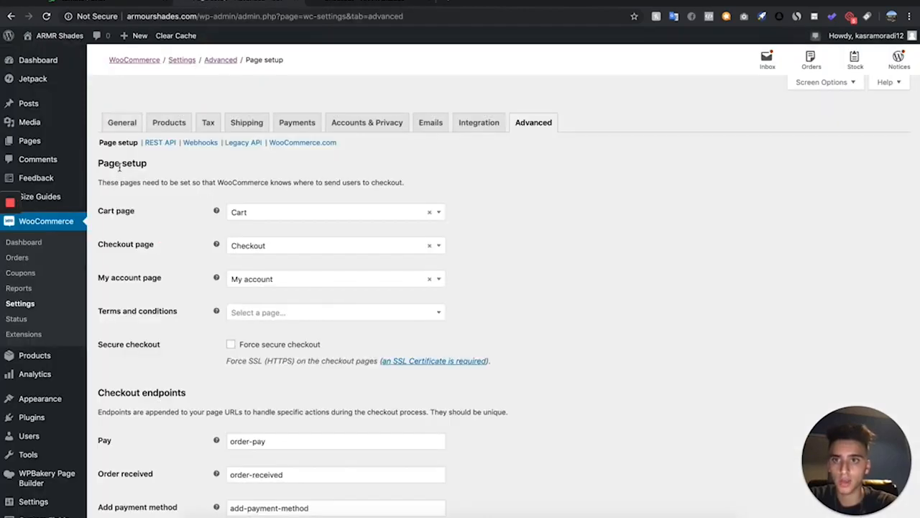
scroll(71, 188, down, 2)
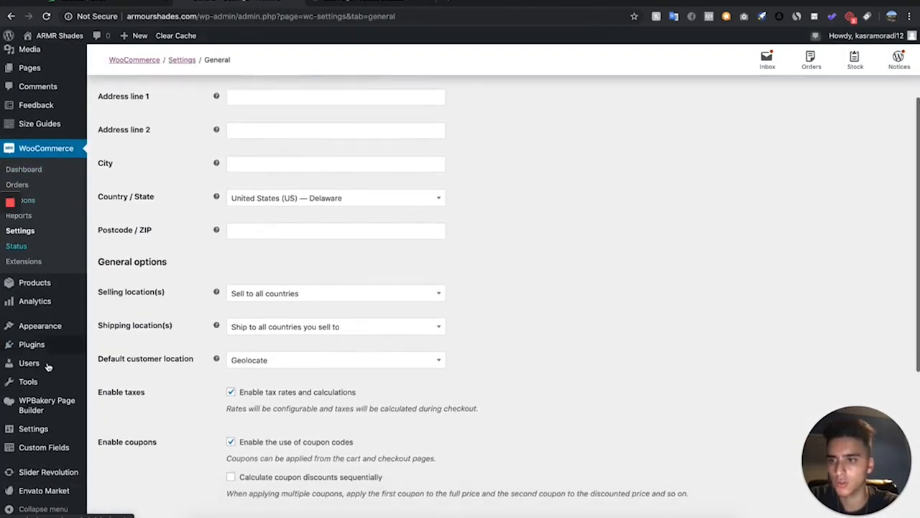
In the Customizer's WooCommerce checkout options, set the company name field to Hidden
mouse_move(43, 325)
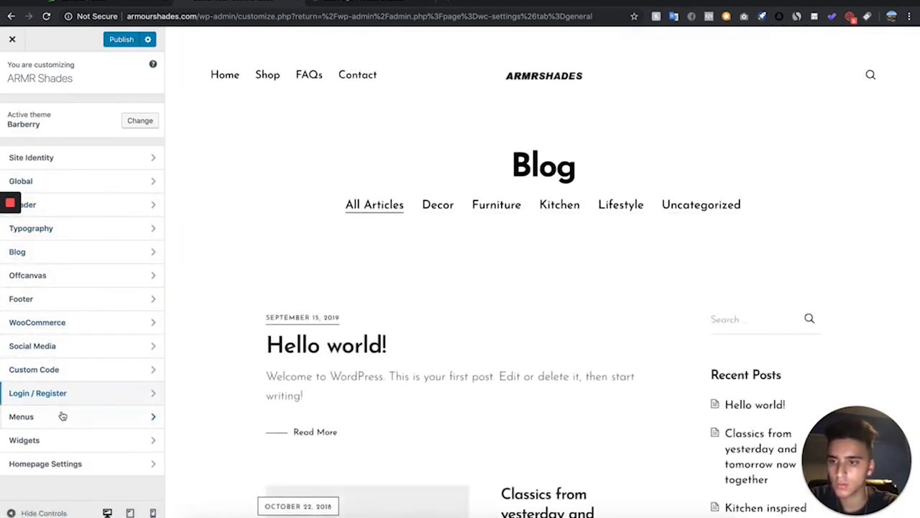
click(91, 329)
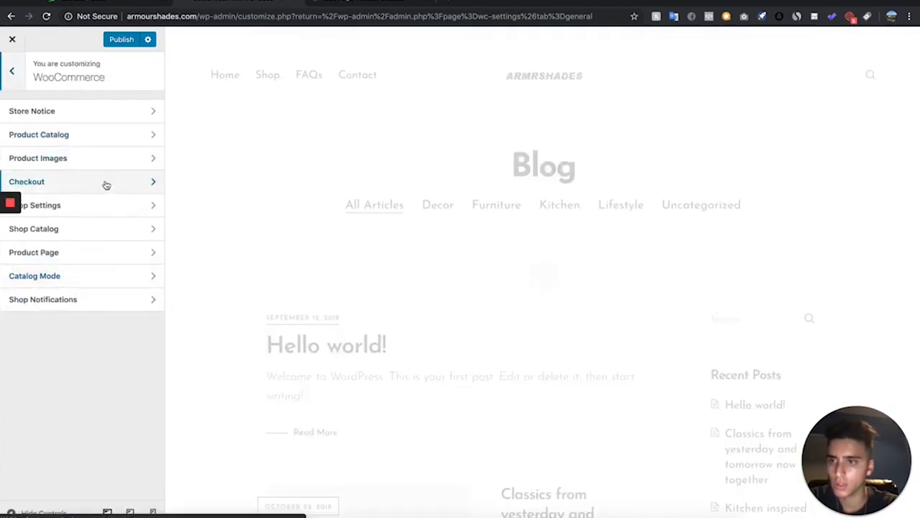
click(141, 179)
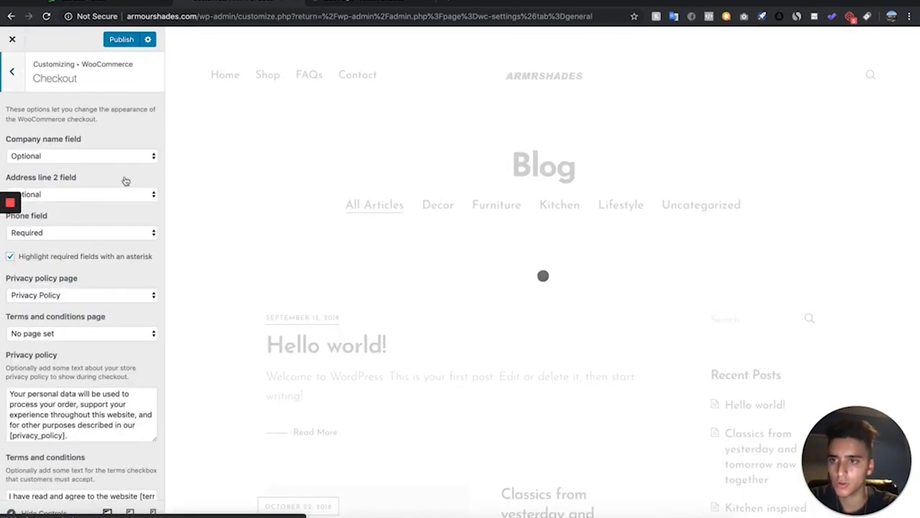
click(75, 157)
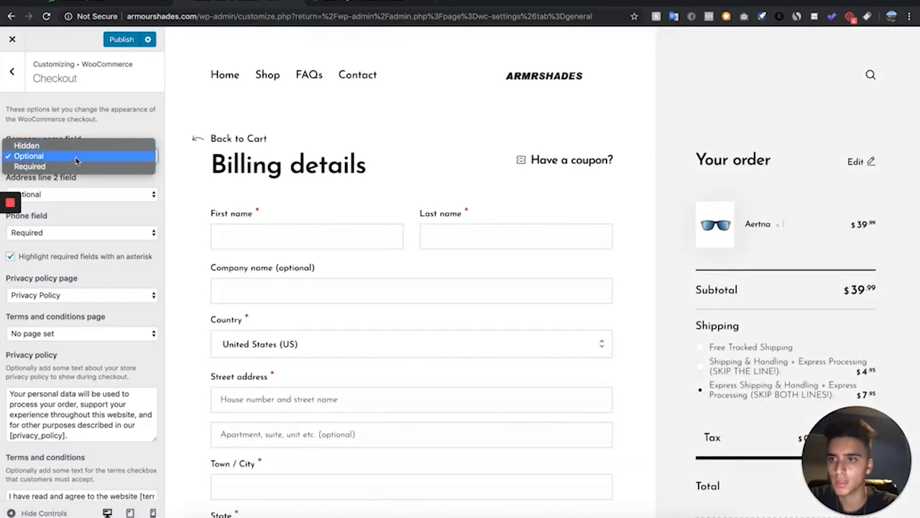
click(80, 146)
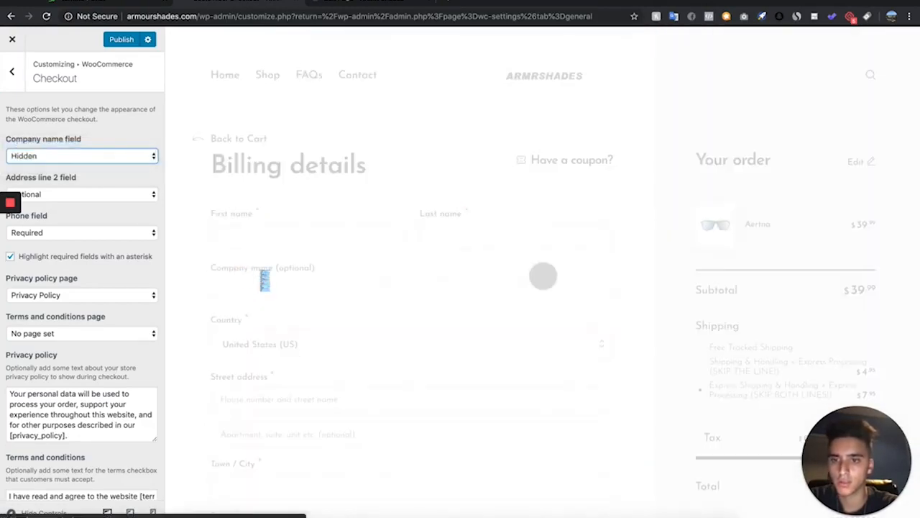
Set the checkout privacy policy page to No page set
scroll(48, 228, down, 1)
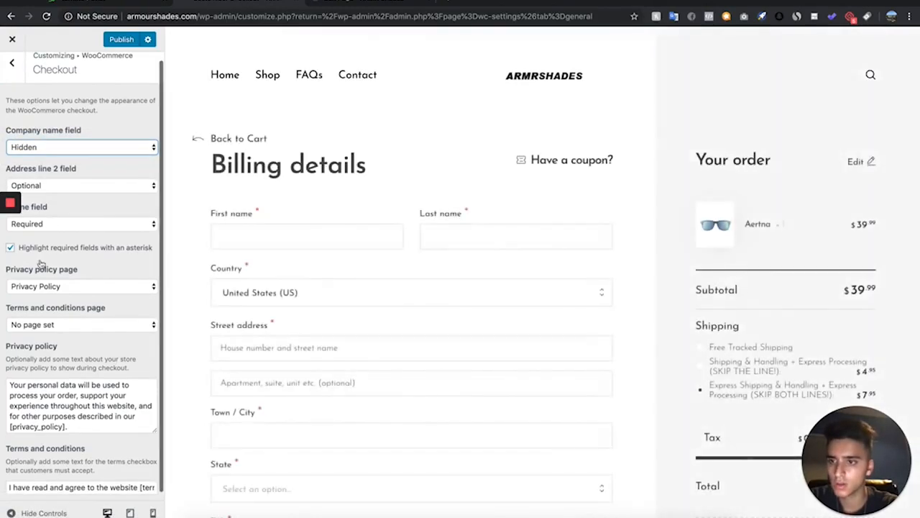
click(78, 288)
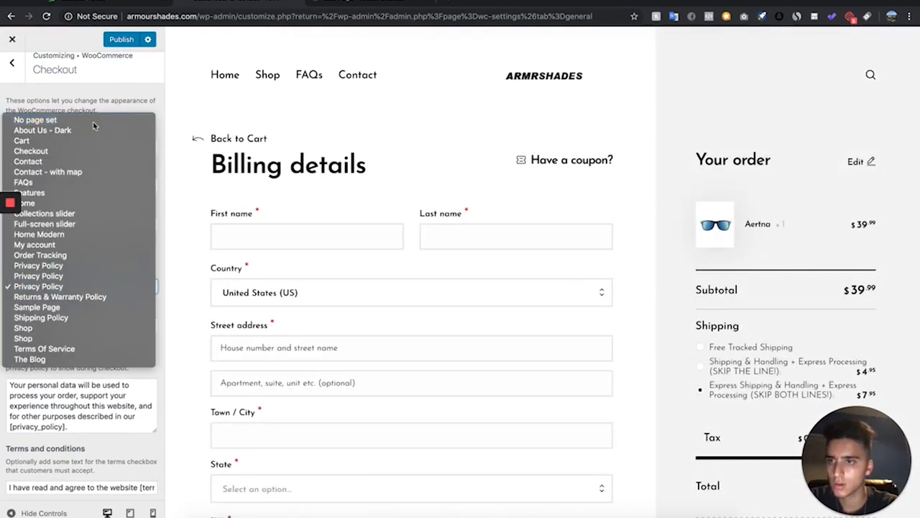
click(33, 120)
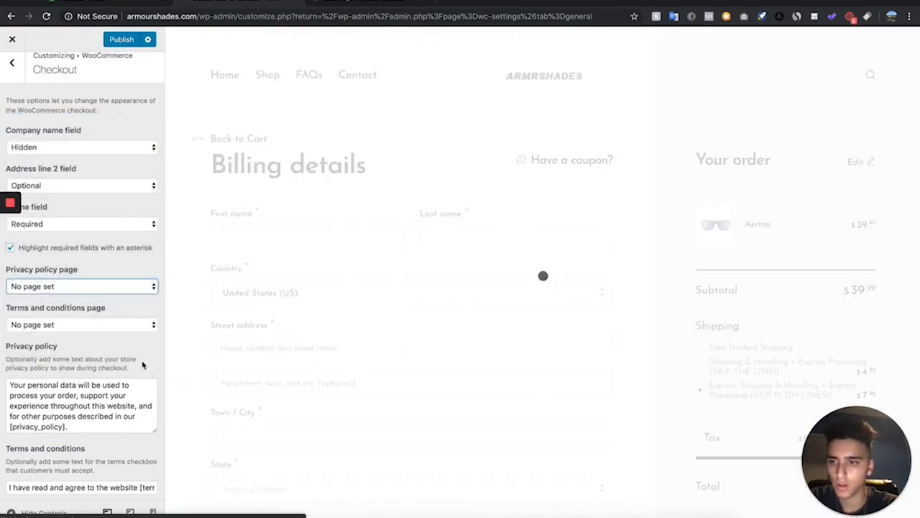
drag(142, 367, 79, 354)
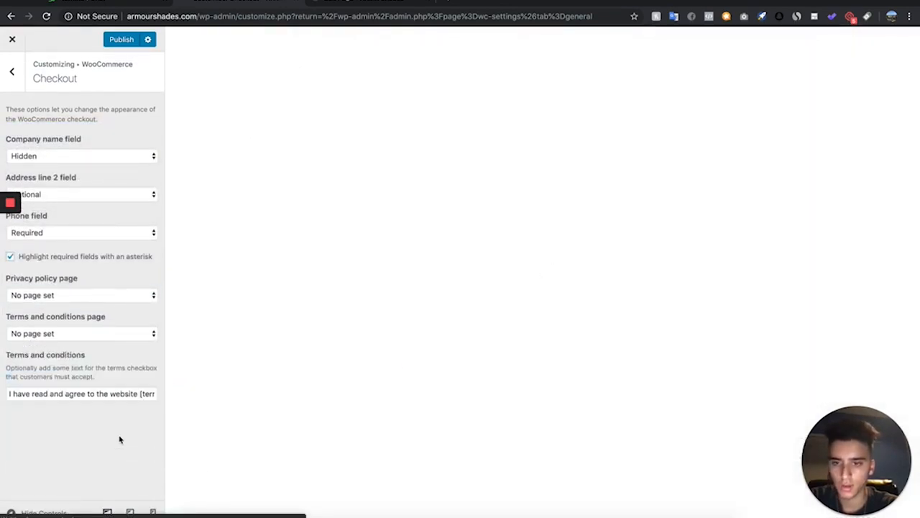
Clear the checkout terms and conditions text and publish the Customizer changes
click(30, 395)
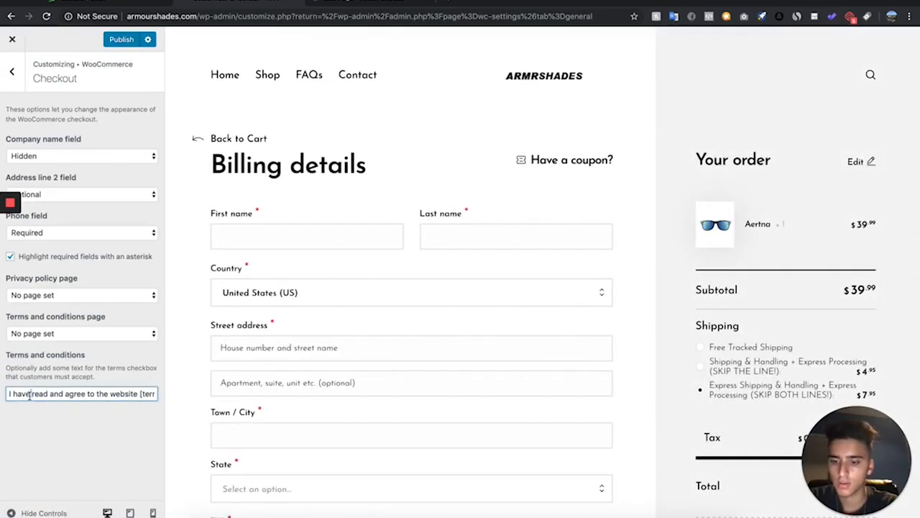
triple_click(29, 395)
key(BackSpace)
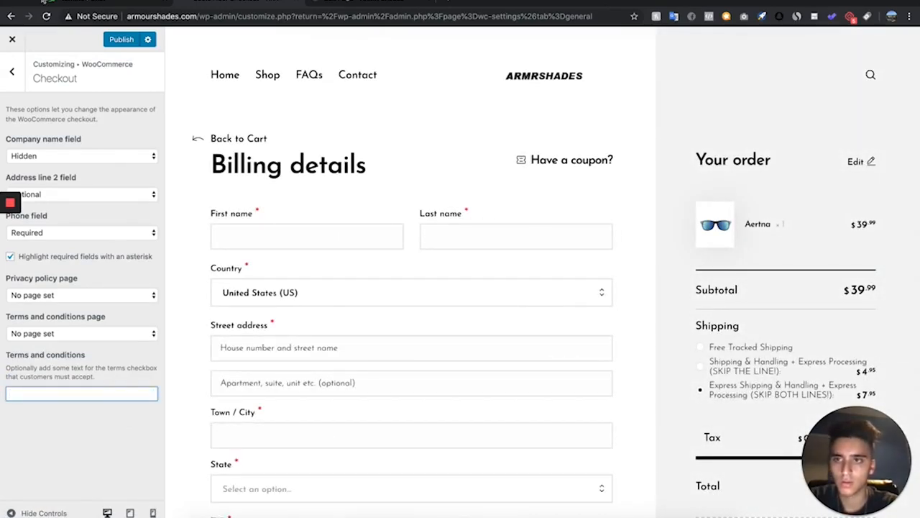
click(115, 42)
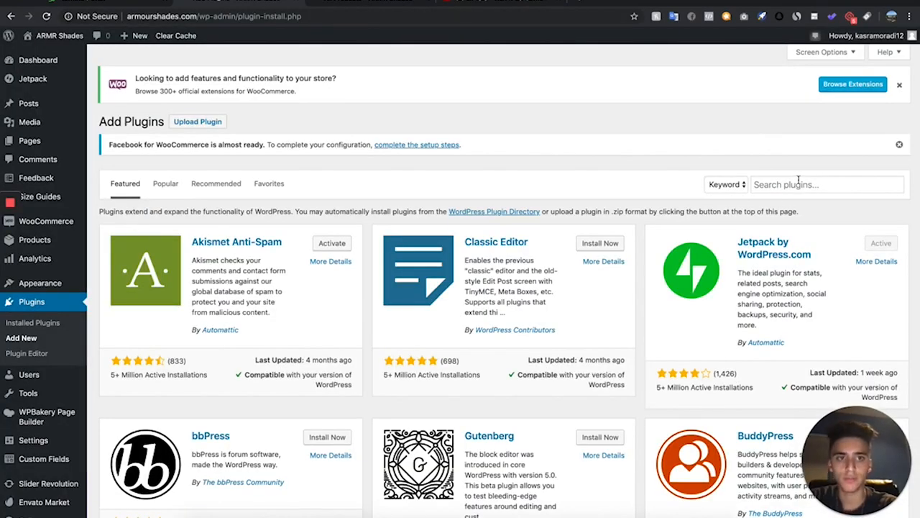
Search the plugin directory for TOP BAR, then install and activate the Top Bar plugin
click(798, 180)
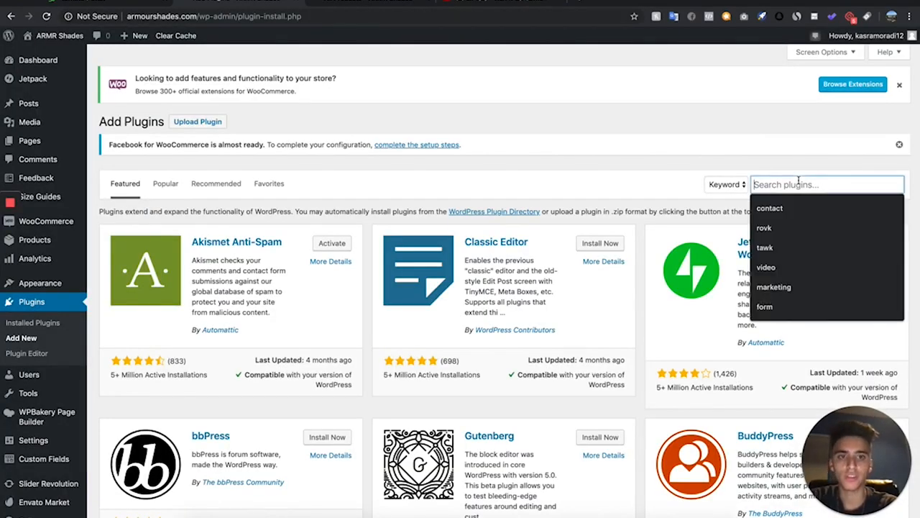
text(TOP )
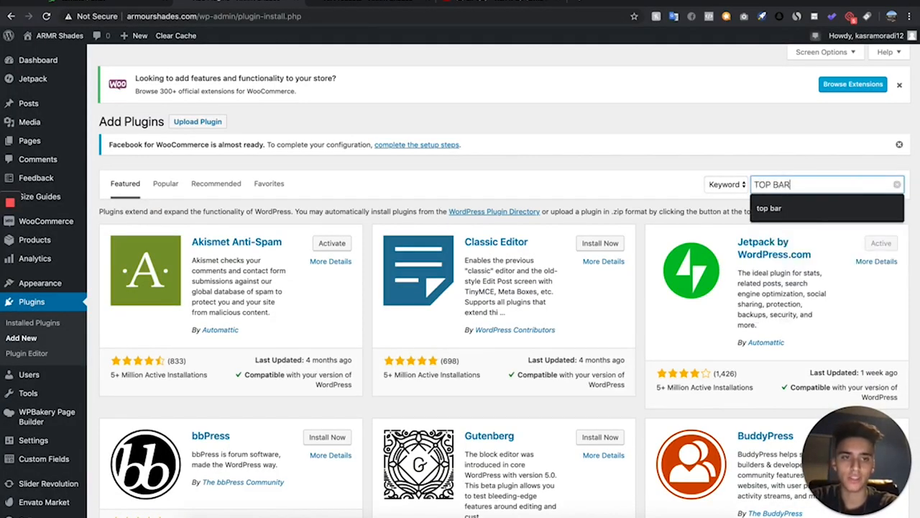
text(BAR)
key(Return)
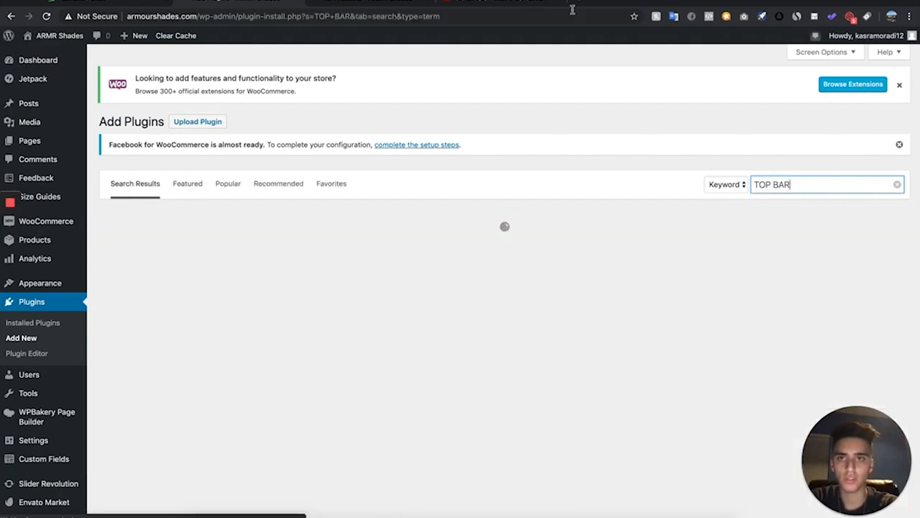
click(347, 7)
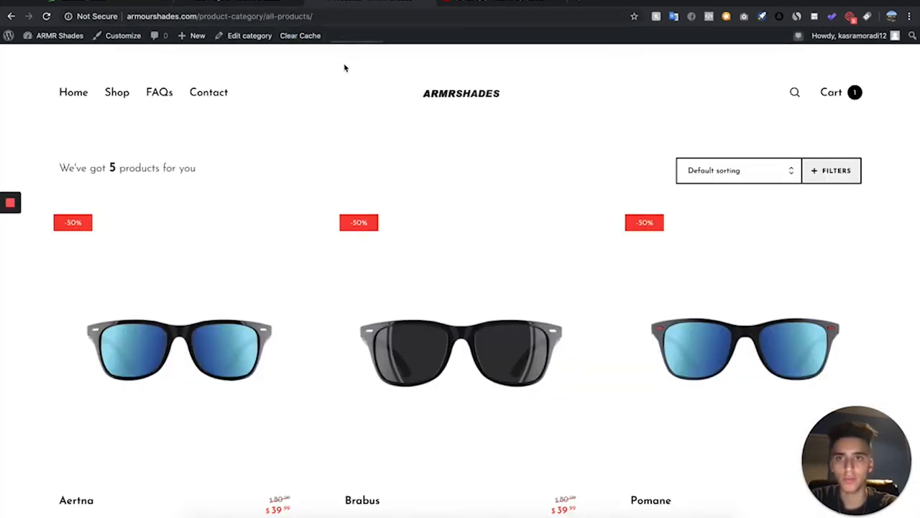
click(259, 2)
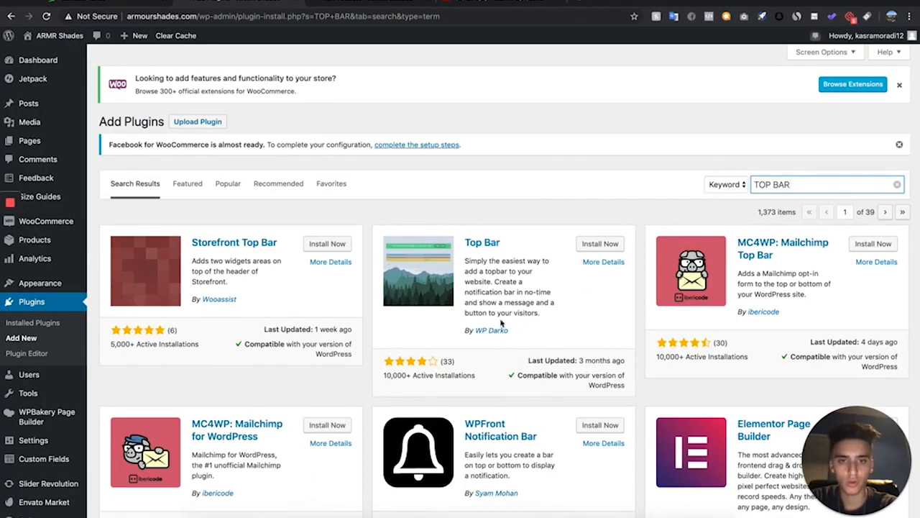
click(600, 247)
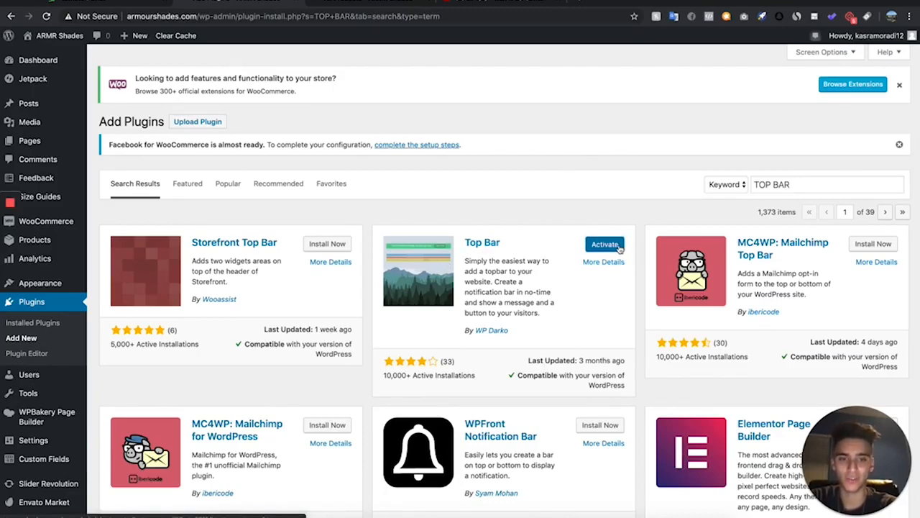
click(622, 248)
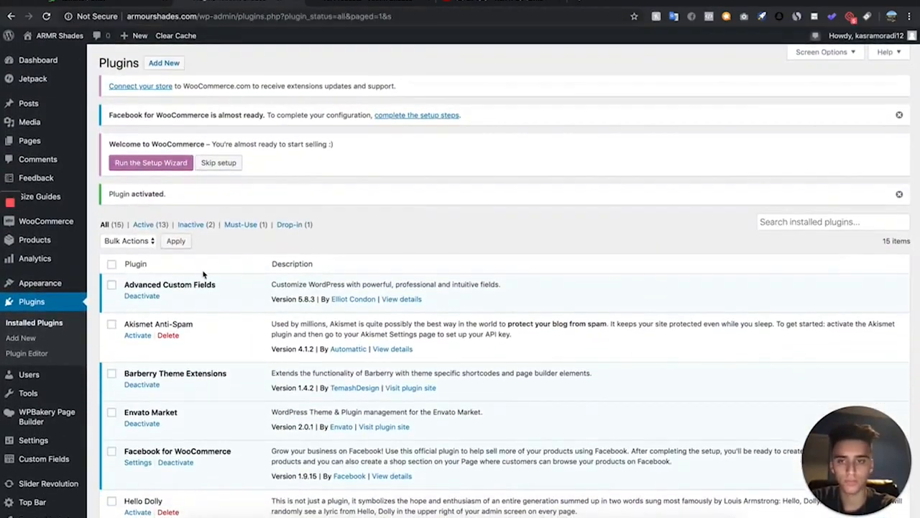
Open the Top Bar options and set the top bar colour to black
scroll(203, 274, down, 10)
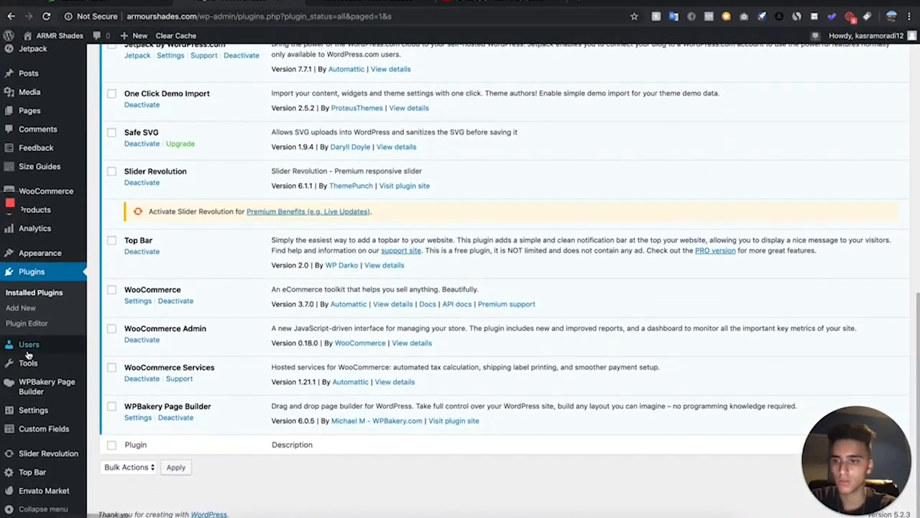
click(42, 474)
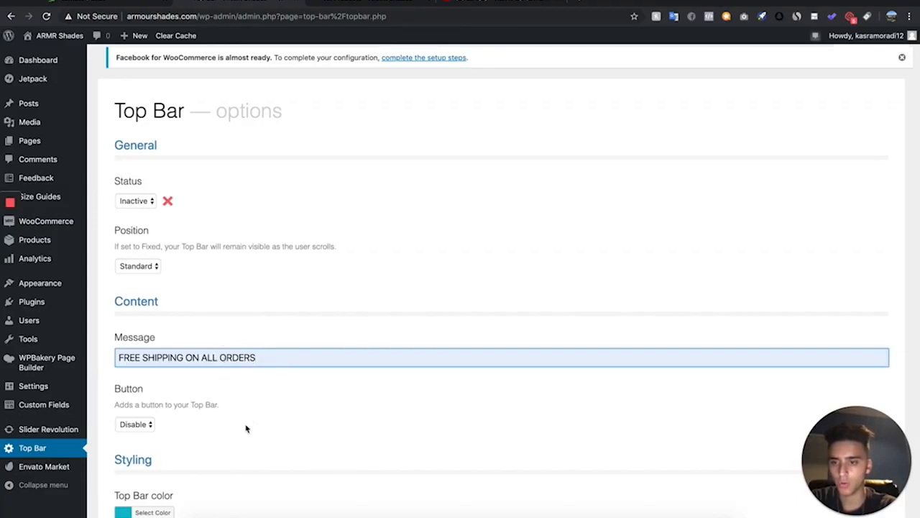
scroll(246, 428, down, 1)
click(164, 469)
scroll(261, 444, down, 1)
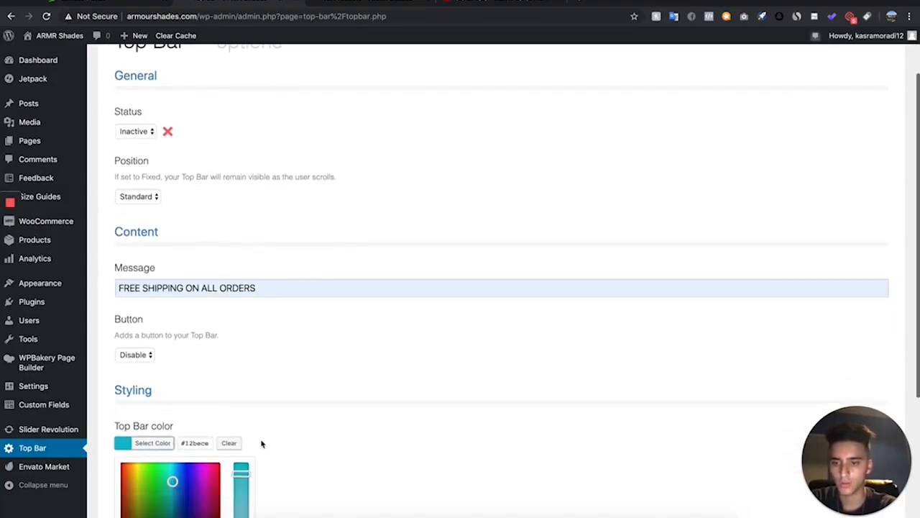
scroll(262, 444, down, 1)
click(126, 456)
click(132, 483)
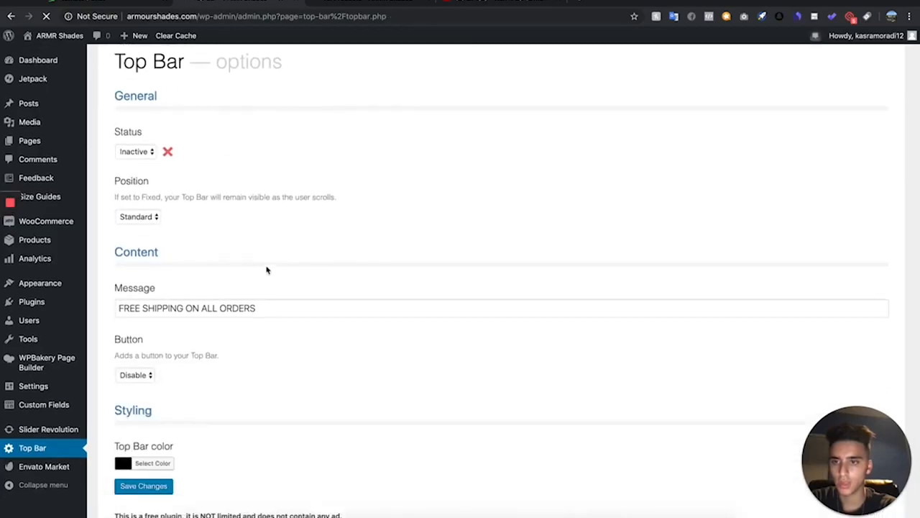
Set the Top Bar status to Active and save the changes
click(135, 201)
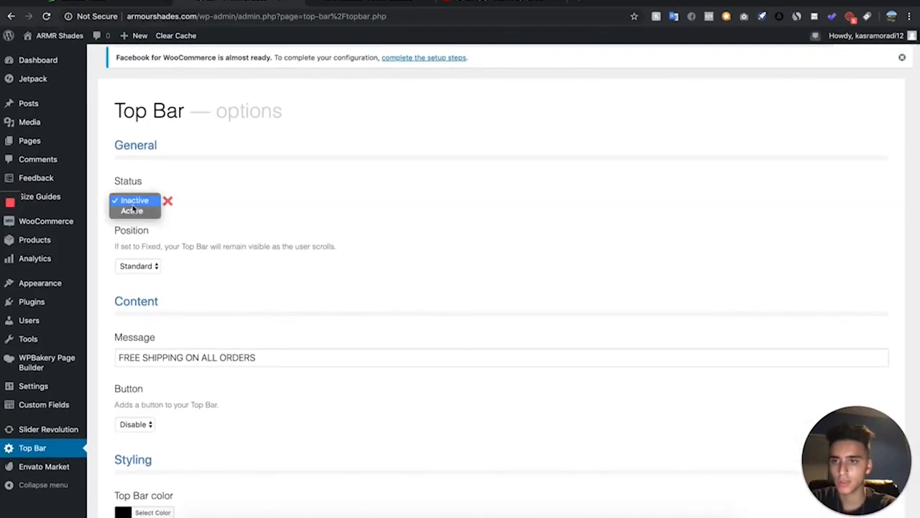
click(132, 212)
scroll(153, 487, down, 2)
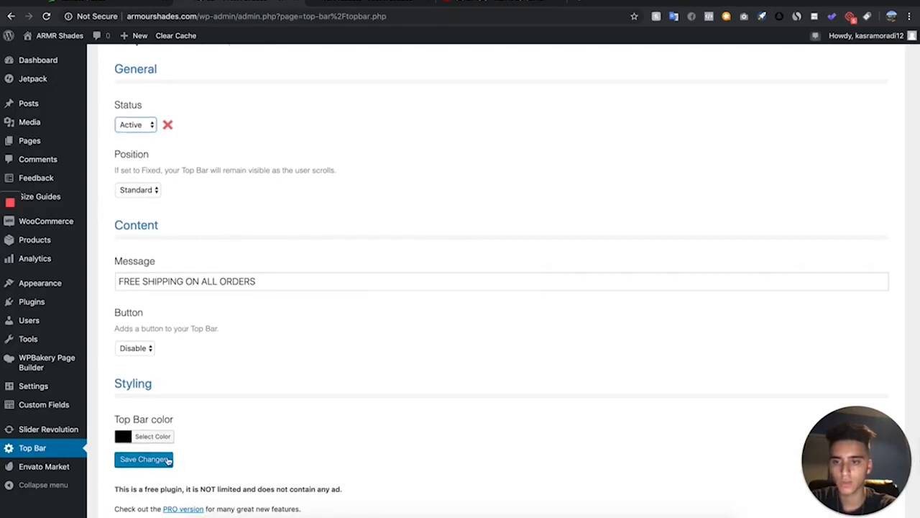
click(166, 461)
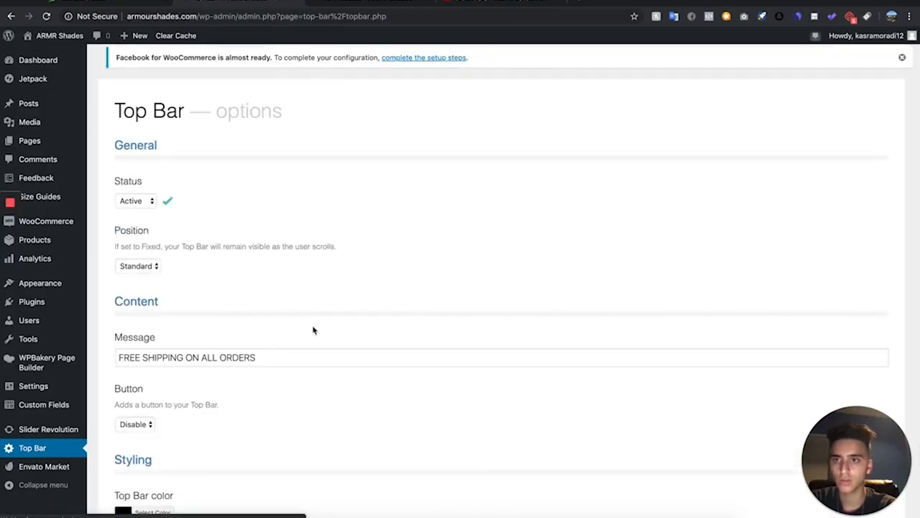
Reload the storefront homepage and examine the new top bar
click(336, 9)
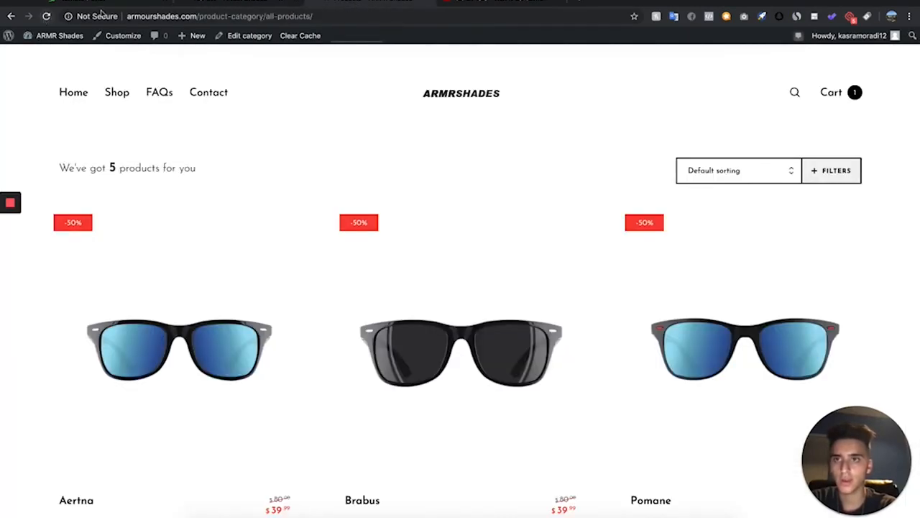
click(49, 17)
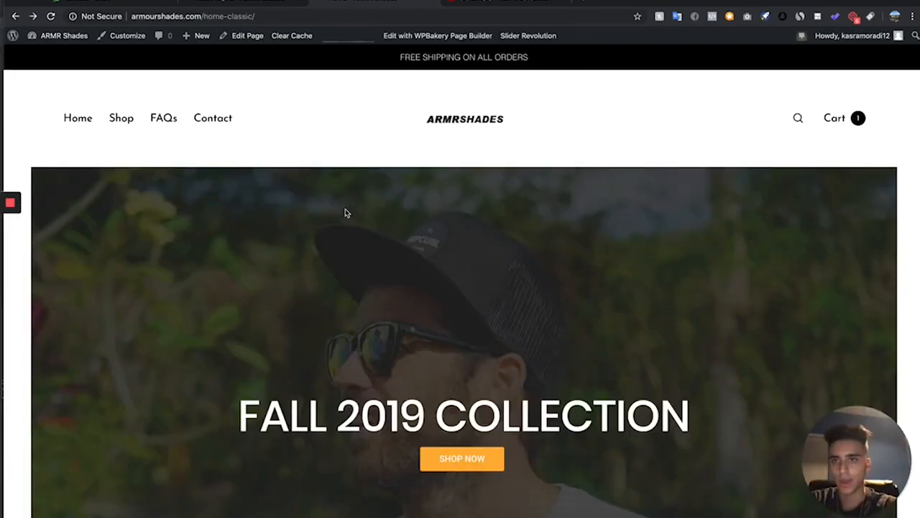
scroll(201, 323, down, 1)
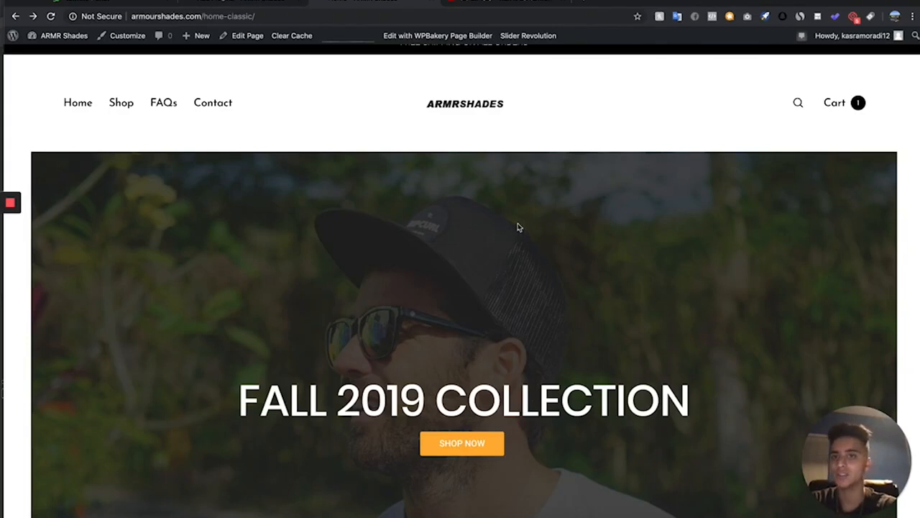
scroll(411, 312, up, 1)
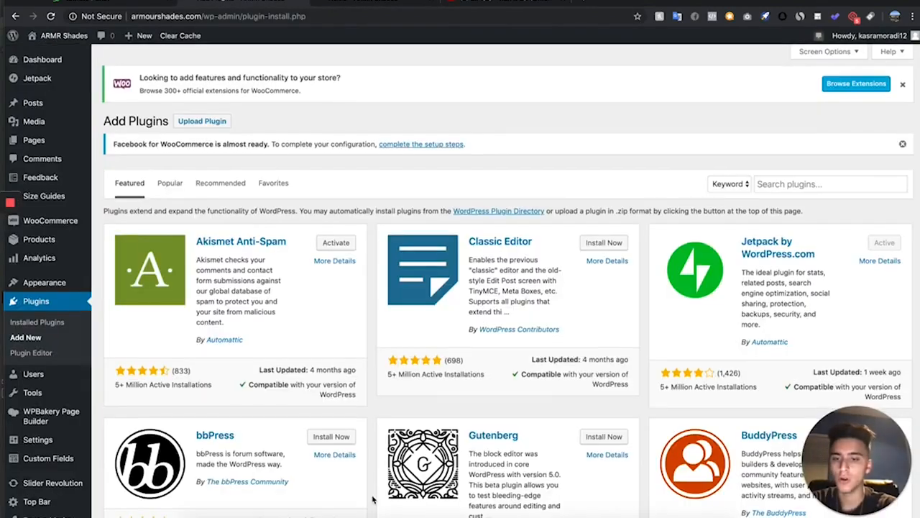
scroll(388, 321, down, 1)
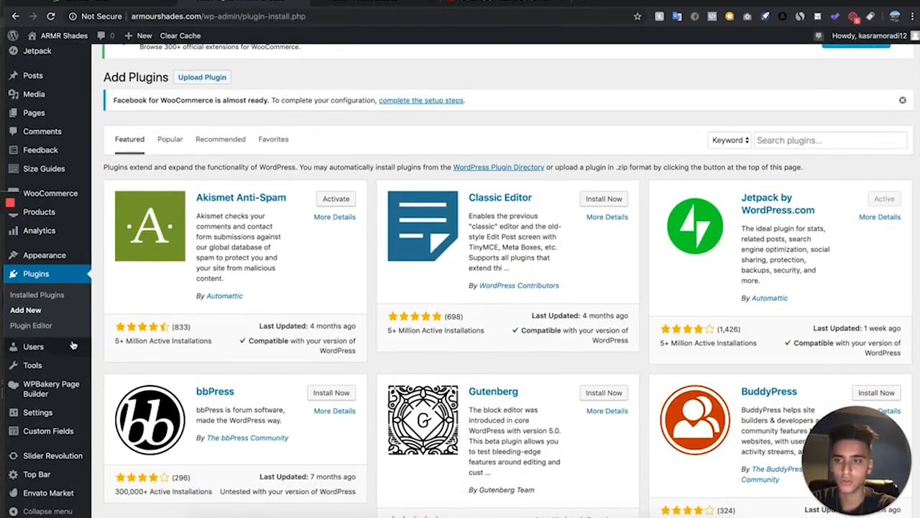
Search the plugin directory for "sales pop" and install the Live Sales Notification (Recent Sales Popups) plugin
click(801, 140)
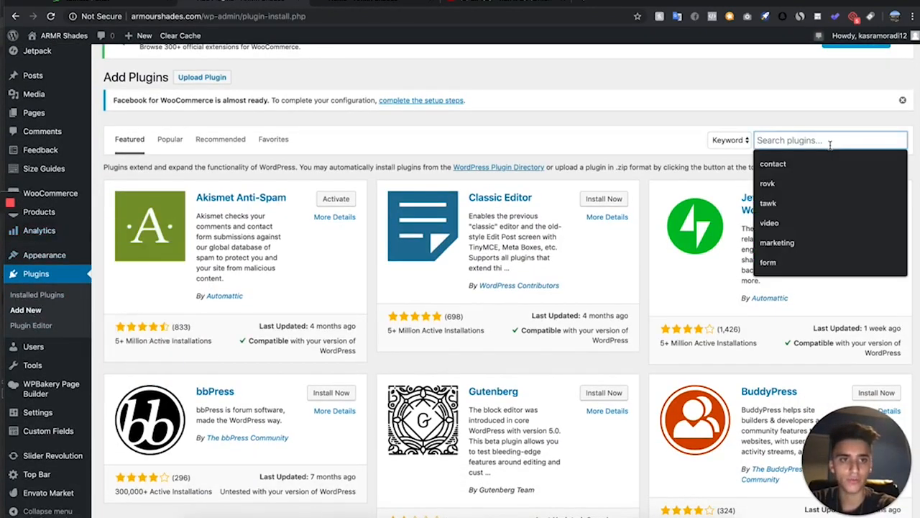
text(sales pop)
key(Return)
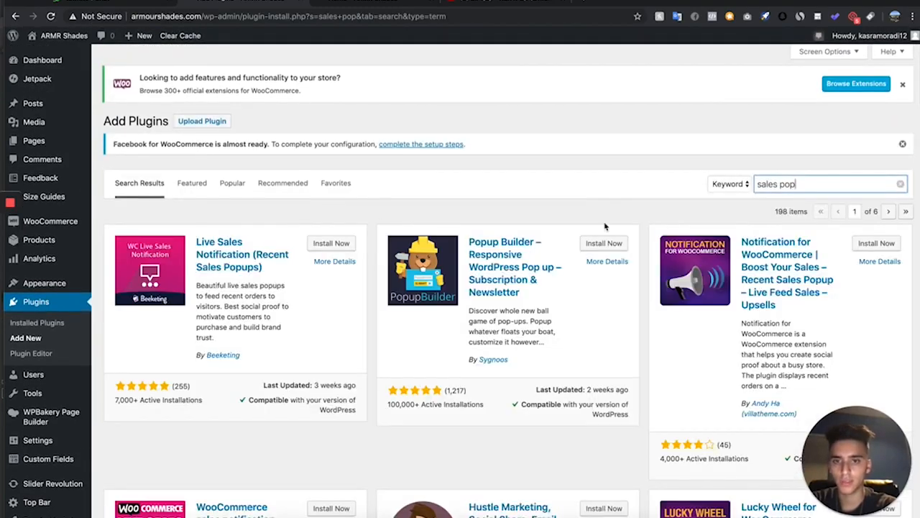
click(331, 244)
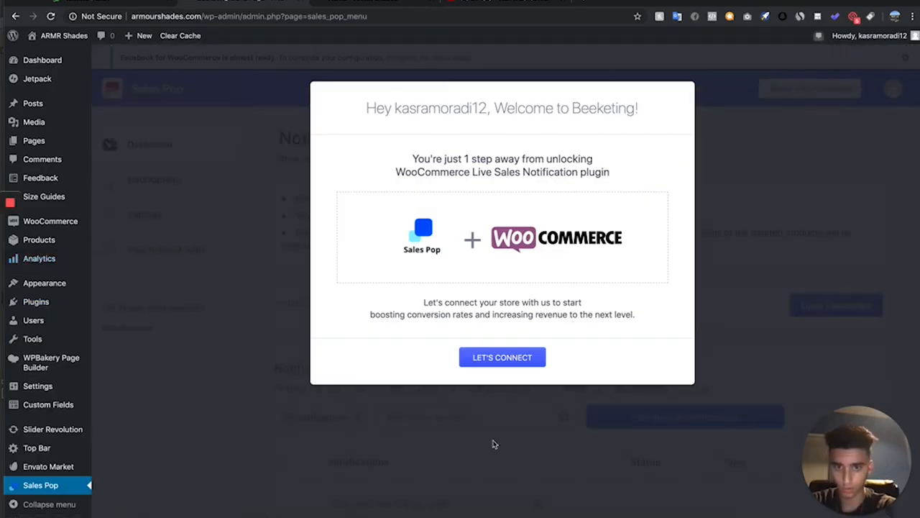
Connect the store to Beeketing from the Sales Pop welcome dialog
click(501, 358)
click(277, 236)
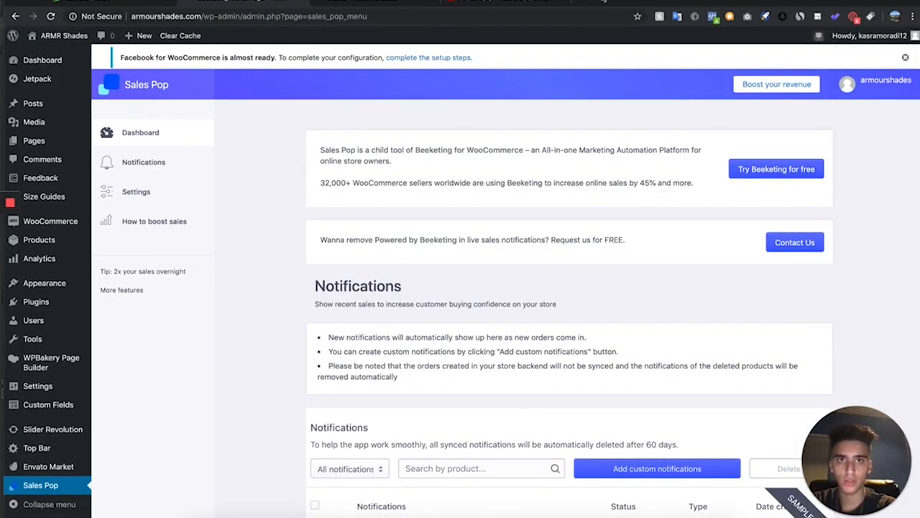
scroll(373, 221, down, 1)
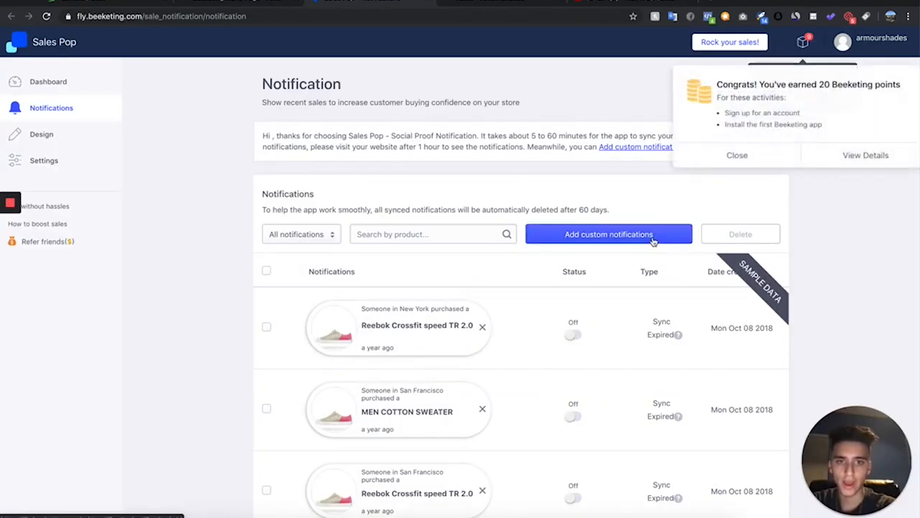
Start a custom notification and set its product source to Collections with the Sunglasses collection
click(596, 233)
scroll(331, 182, down, 1)
click(331, 182)
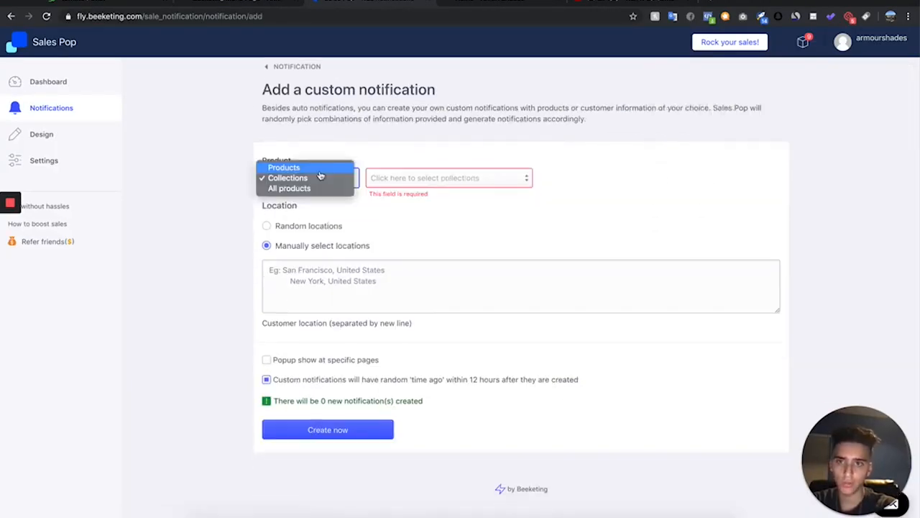
click(318, 177)
click(403, 180)
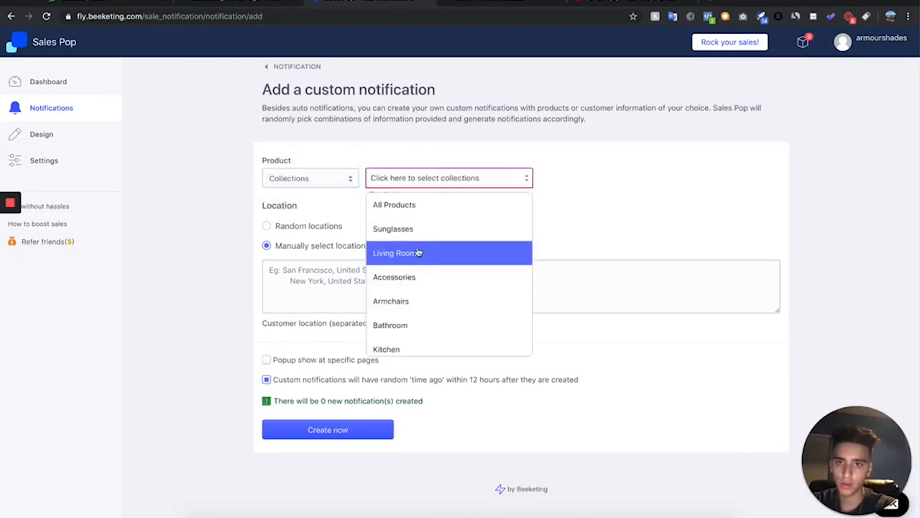
click(458, 230)
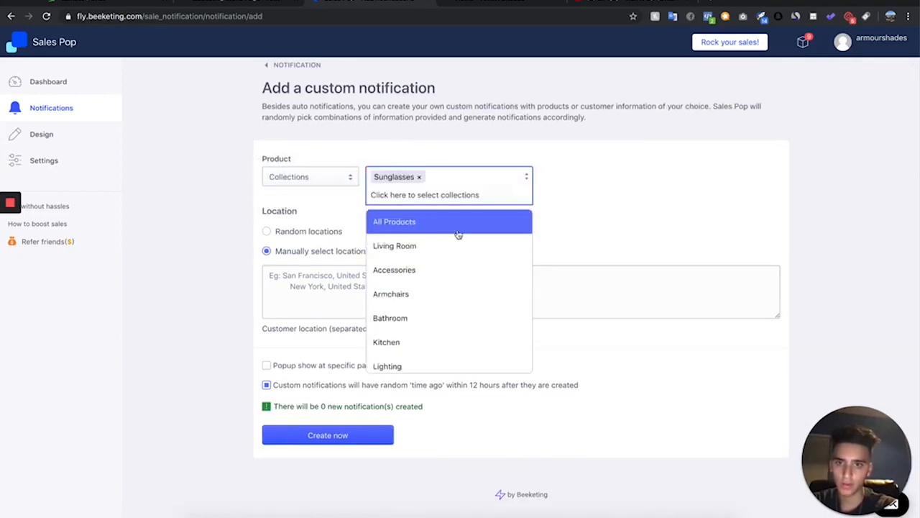
click(579, 210)
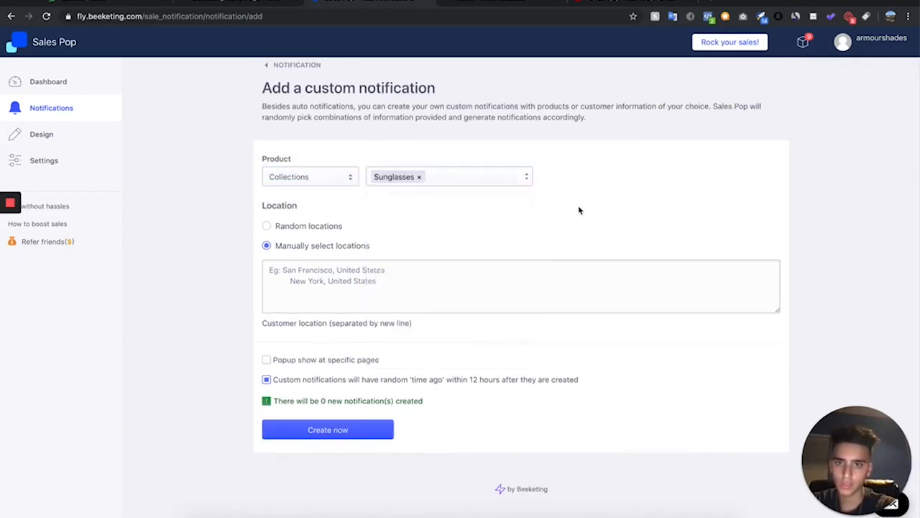
Switch the notification location to random locations and choose United States as the country
click(324, 230)
click(321, 281)
click(313, 250)
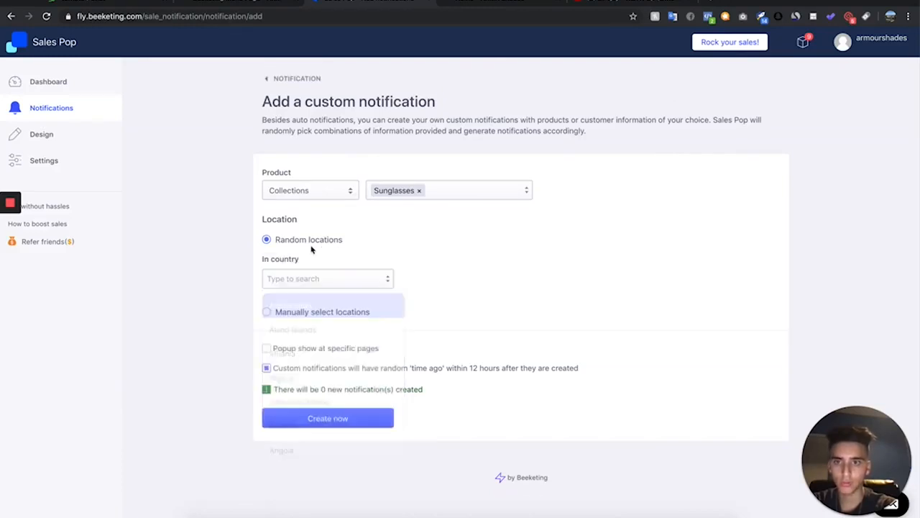
click(302, 288)
text(United)
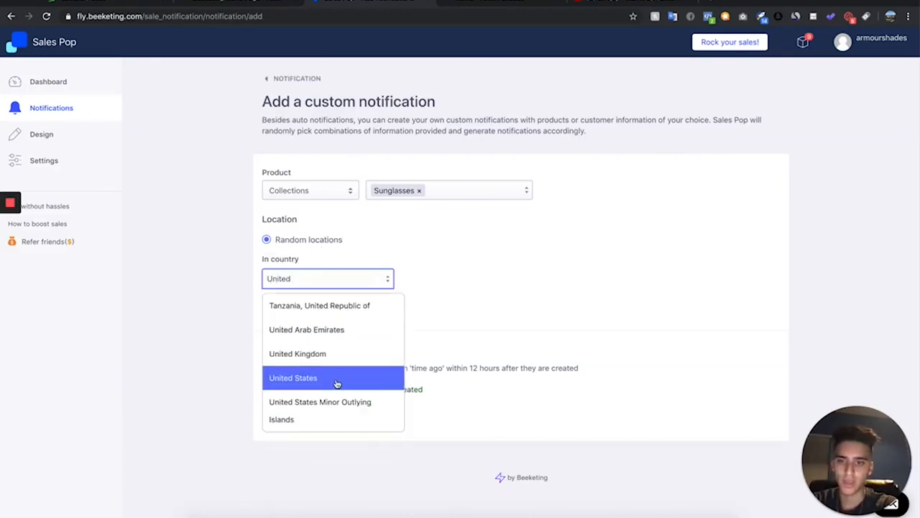
click(334, 380)
click(442, 309)
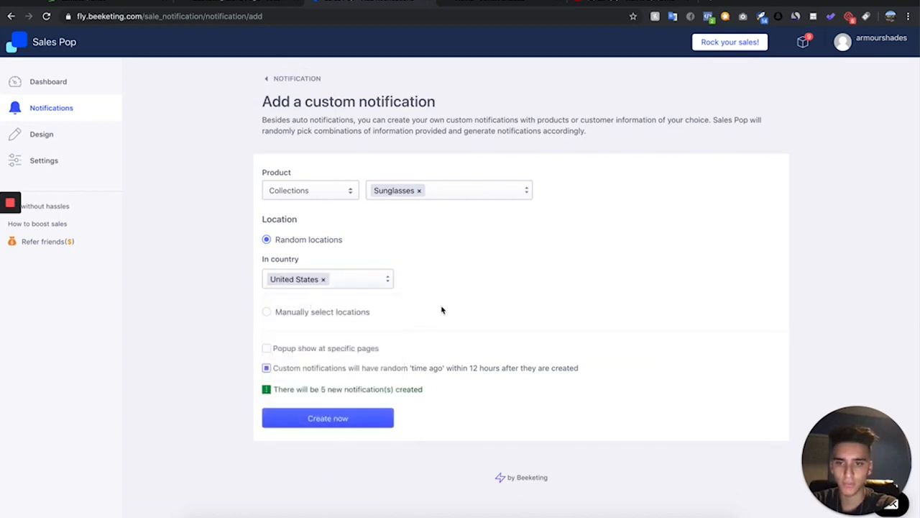
click(323, 279)
click(330, 286)
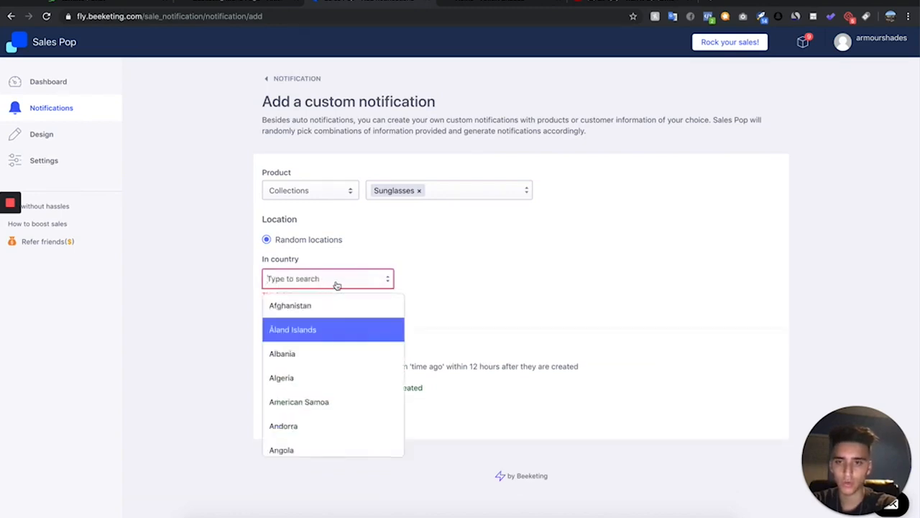
text(United)
click(332, 377)
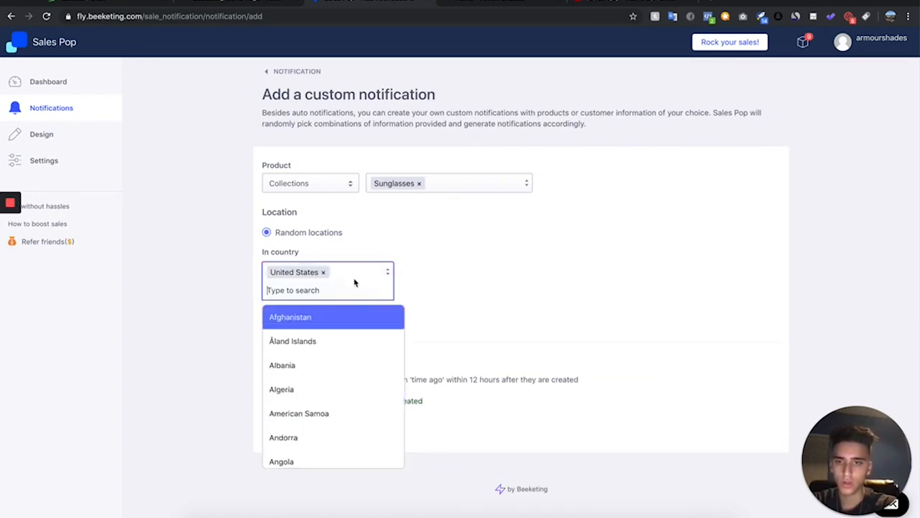
Add United Kingdom and Canada as countries, turn off random 'time ago', and create the notifications
text(United)
click(349, 365)
text(Canada)
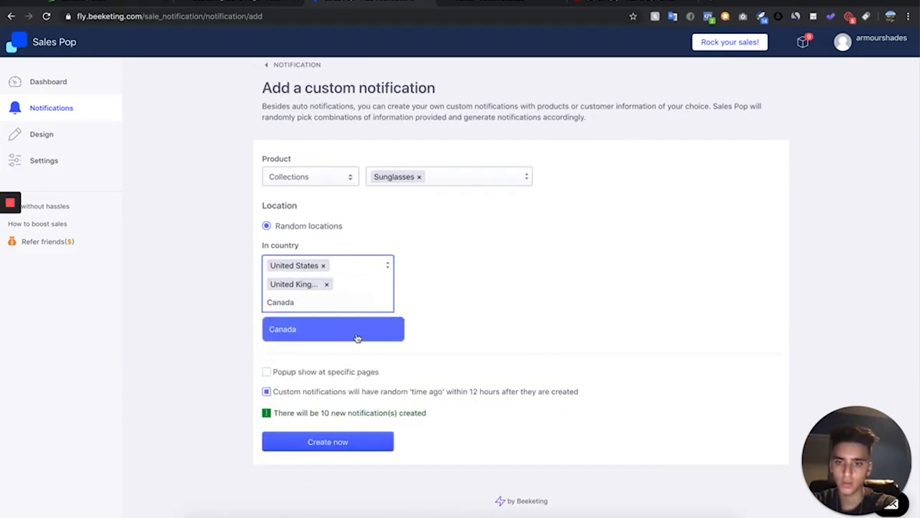
click(357, 331)
click(523, 366)
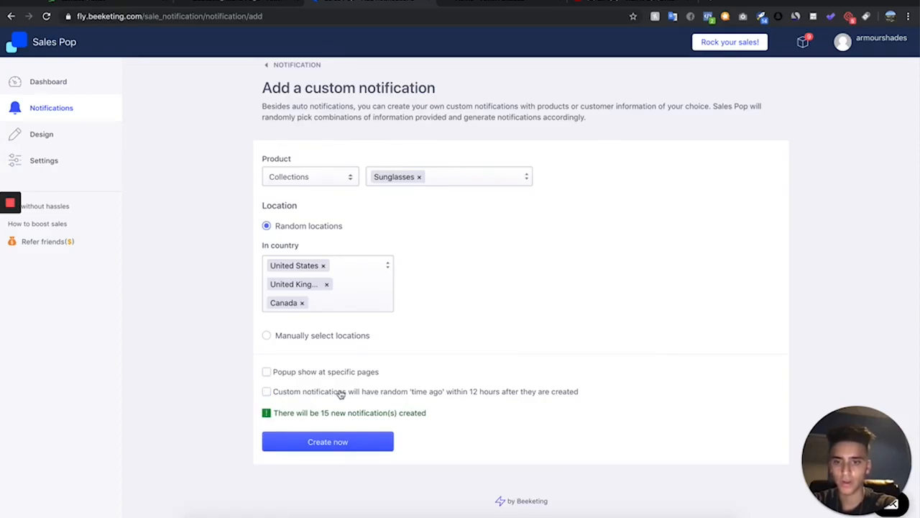
click(340, 446)
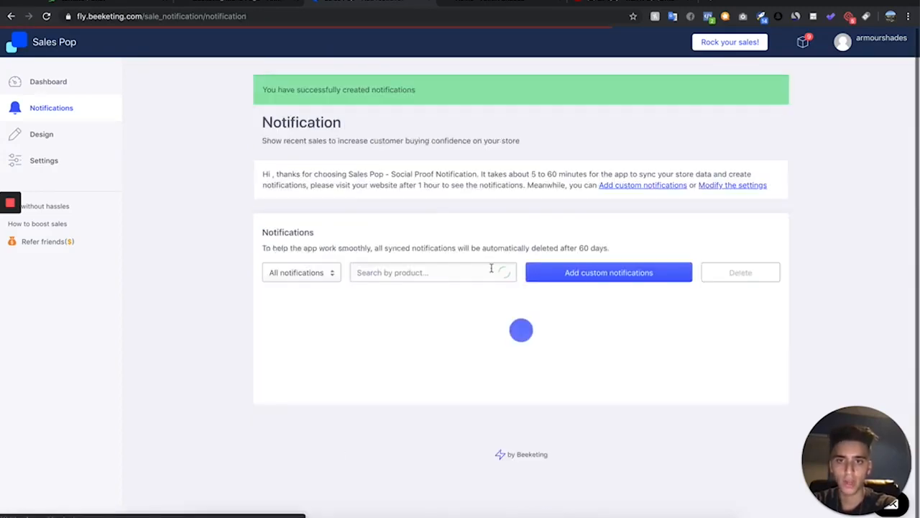
Open Sales Pop's general display settings, set the display time to 3 seconds, and save
scroll(576, 341, down, 1)
scroll(576, 341, down, 1)
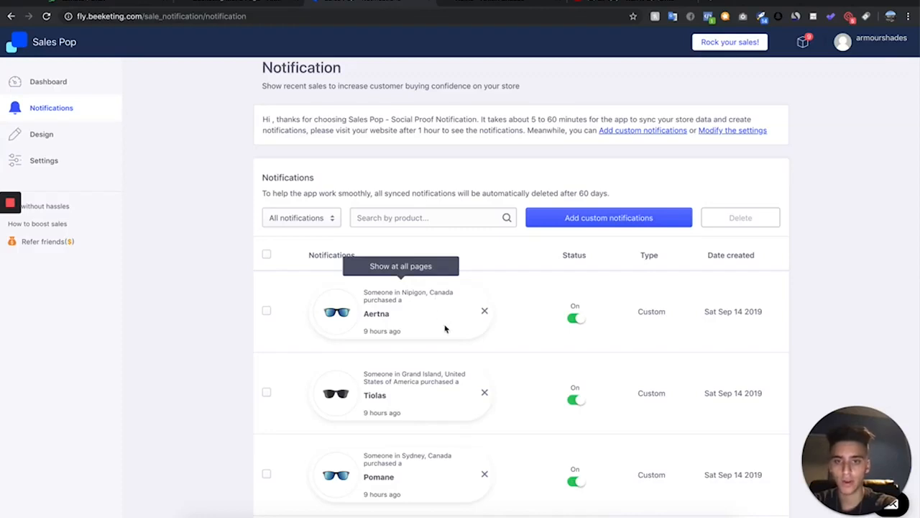
scroll(446, 337, down, 1)
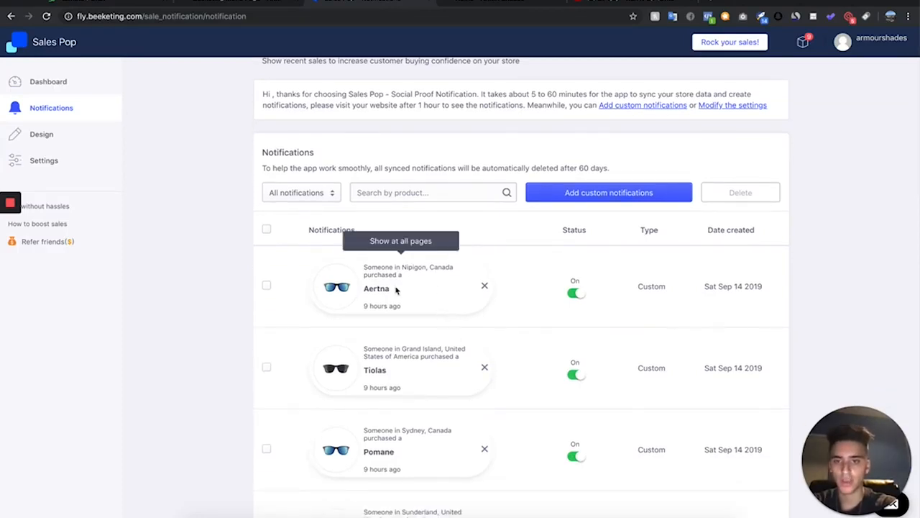
scroll(474, 345, down, 1)
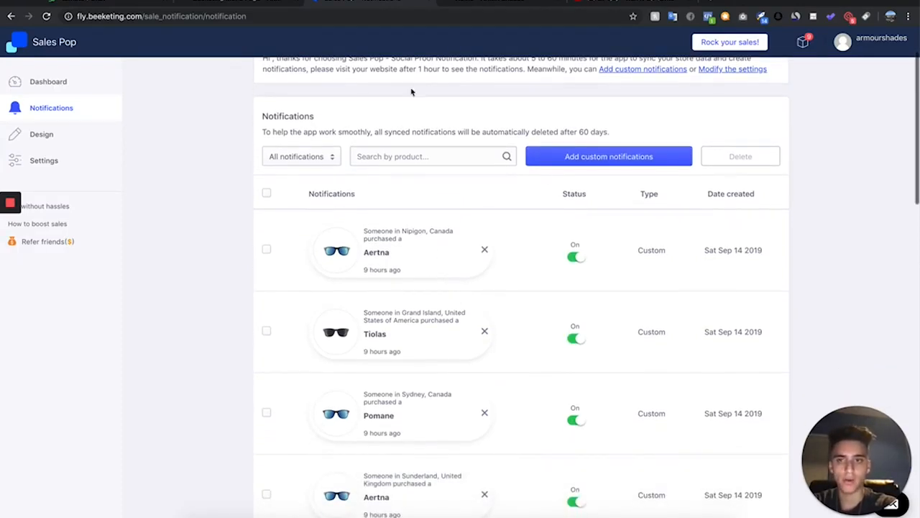
click(63, 160)
scroll(372, 190, down, 4)
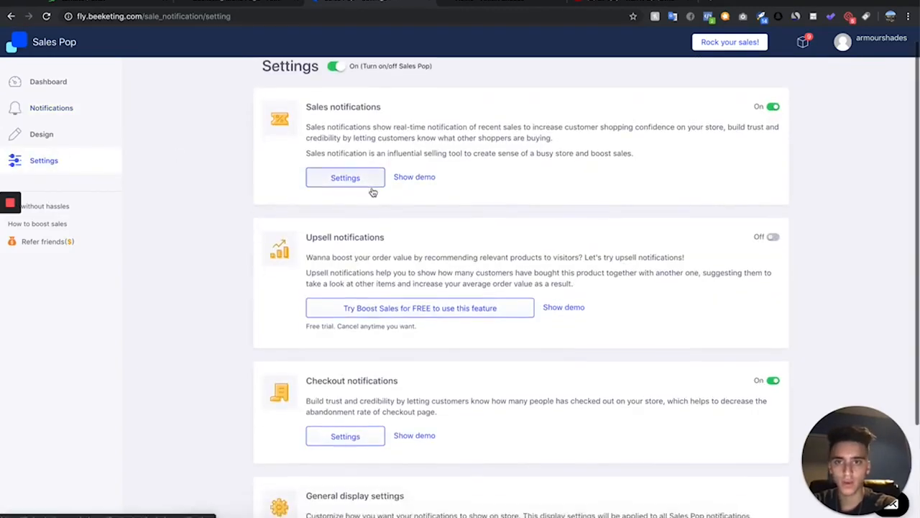
scroll(373, 192, down, 1)
click(338, 410)
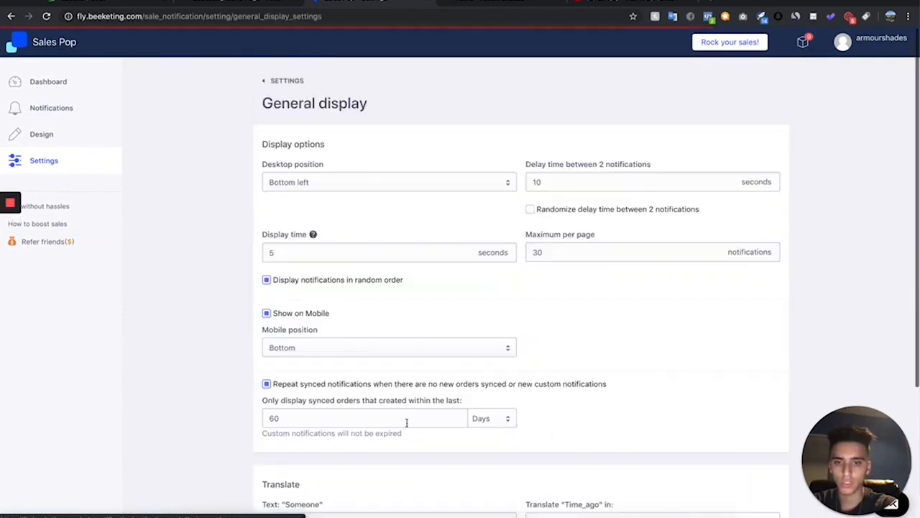
scroll(367, 322, down, 3)
scroll(367, 321, up, 3)
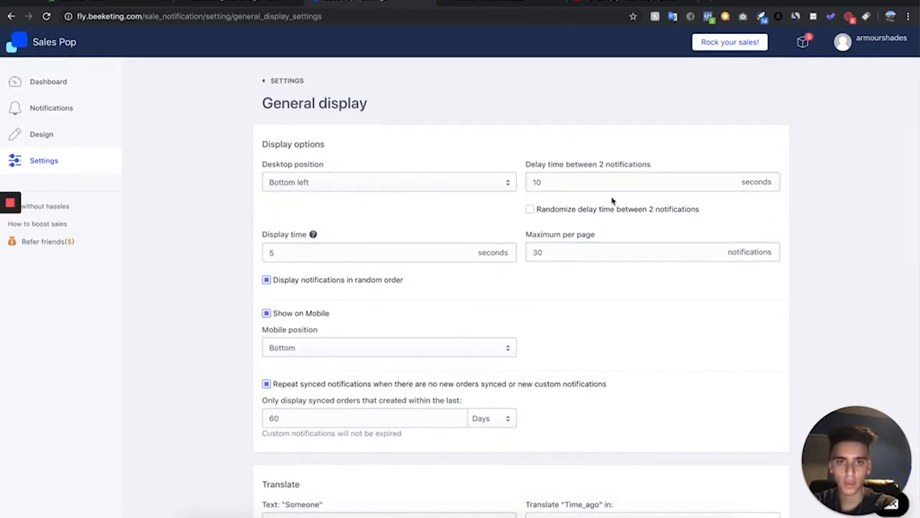
scroll(353, 323, down, 6)
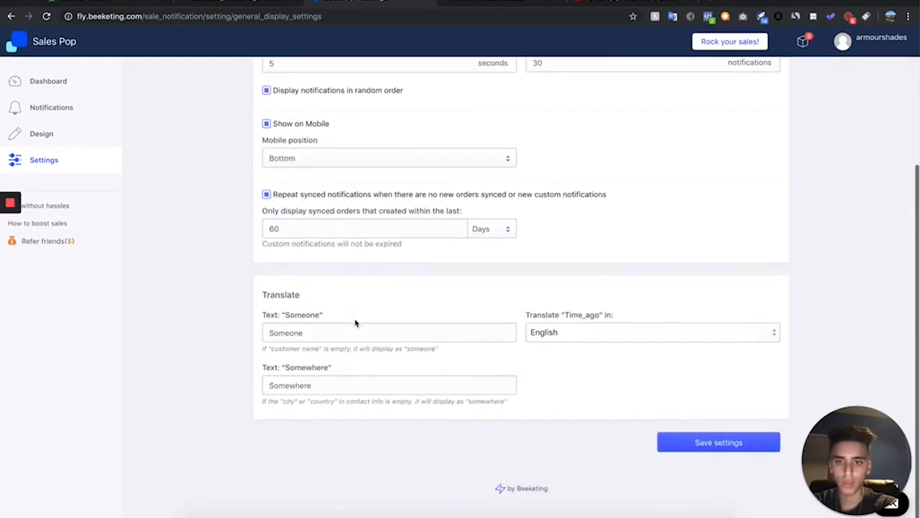
scroll(355, 323, up, 5)
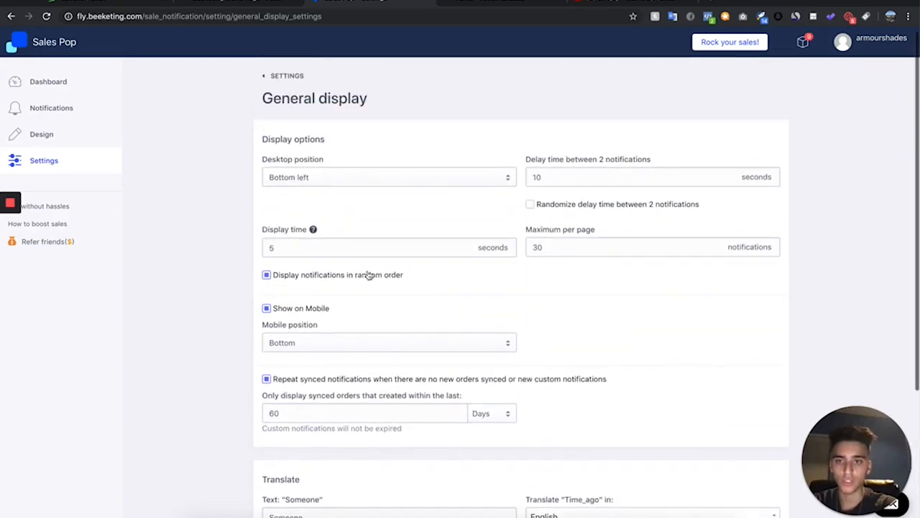
click(309, 248)
key(BackSpace)
text(3)
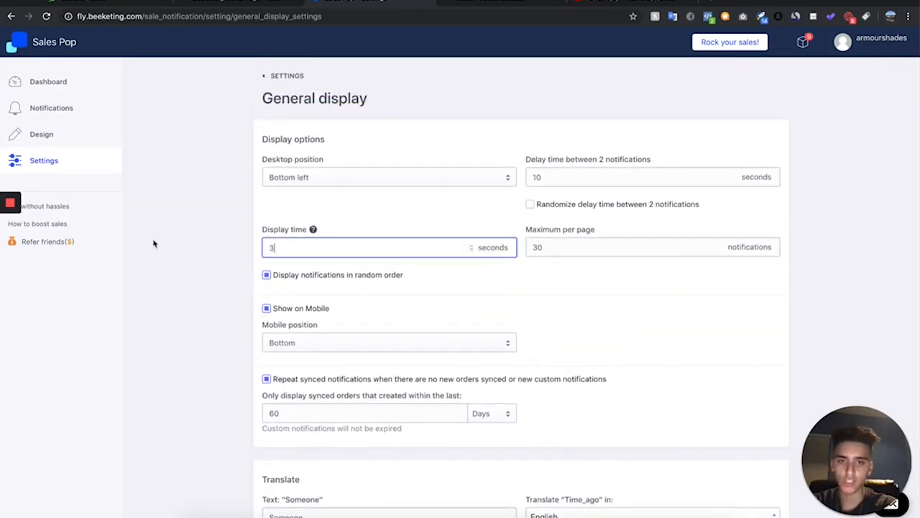
scroll(625, 156, down, 5)
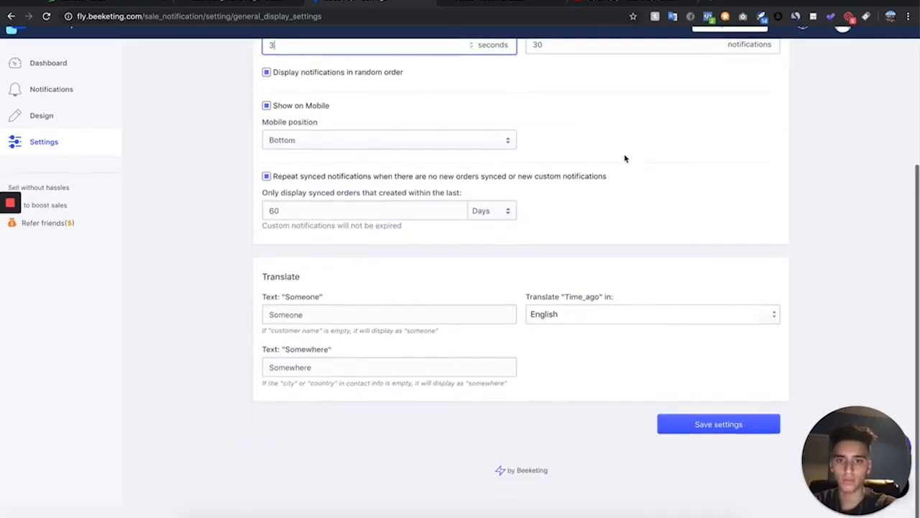
click(746, 442)
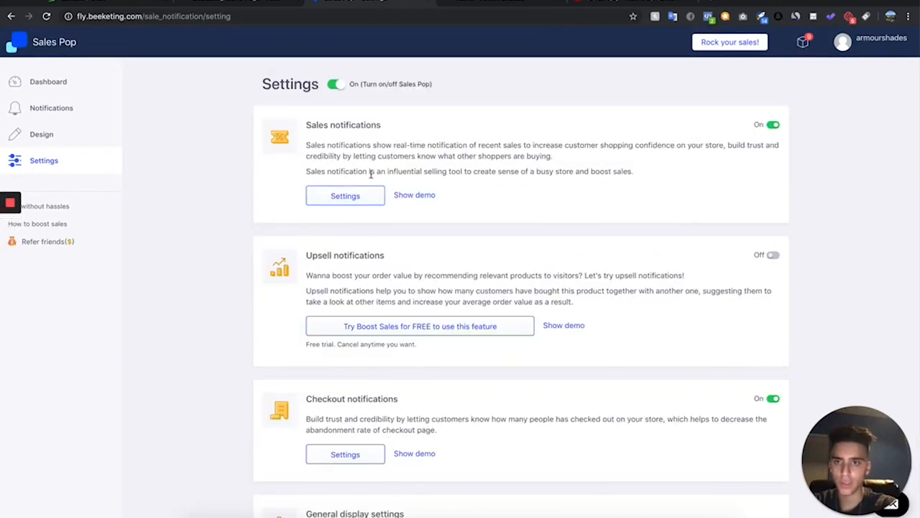
Clear the Time field in the sales notification message settings and save the settings
click(361, 197)
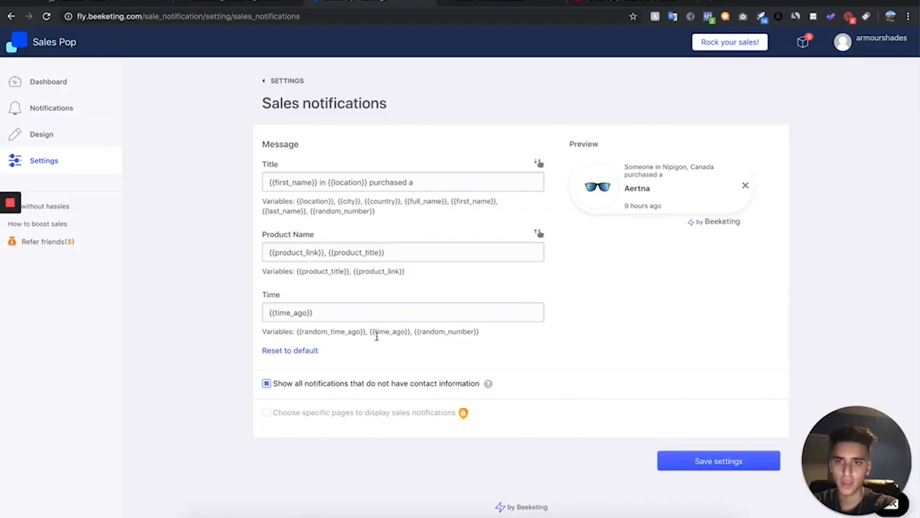
drag(329, 314, 127, 293)
text(\)
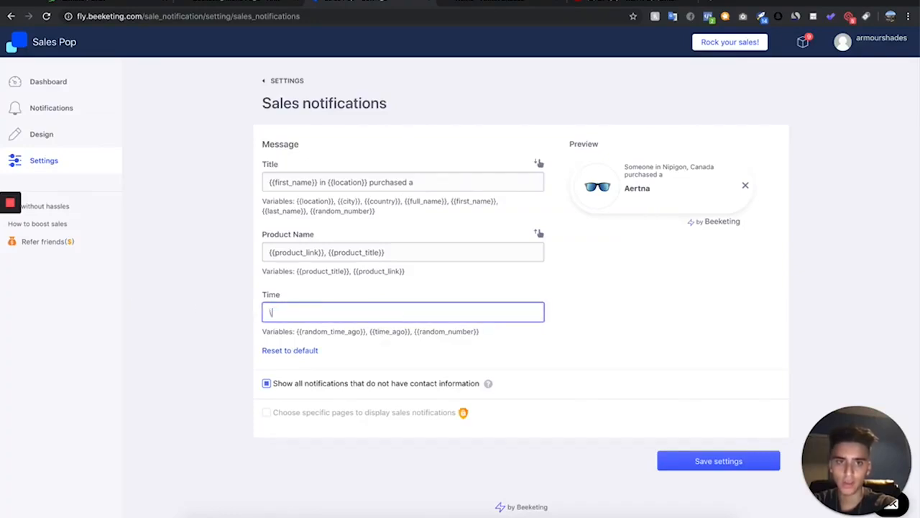
key(ctrl+z)
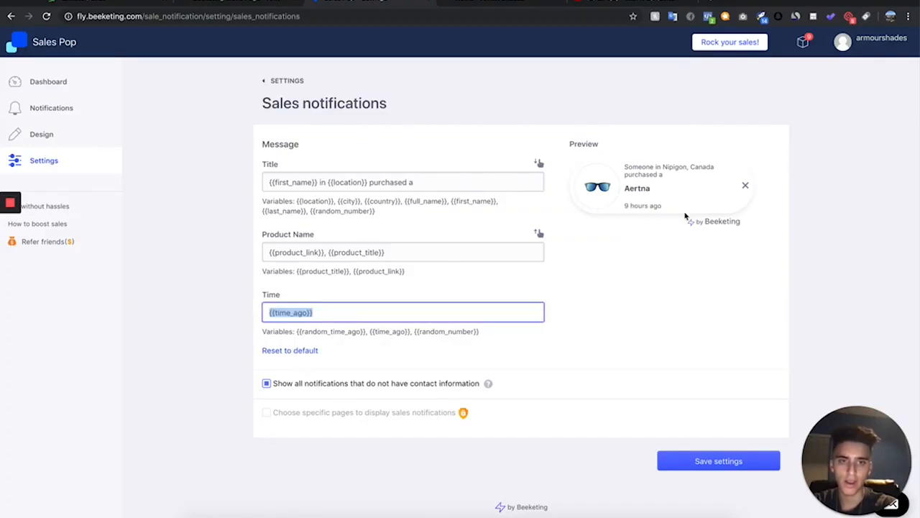
key(BackSpace)
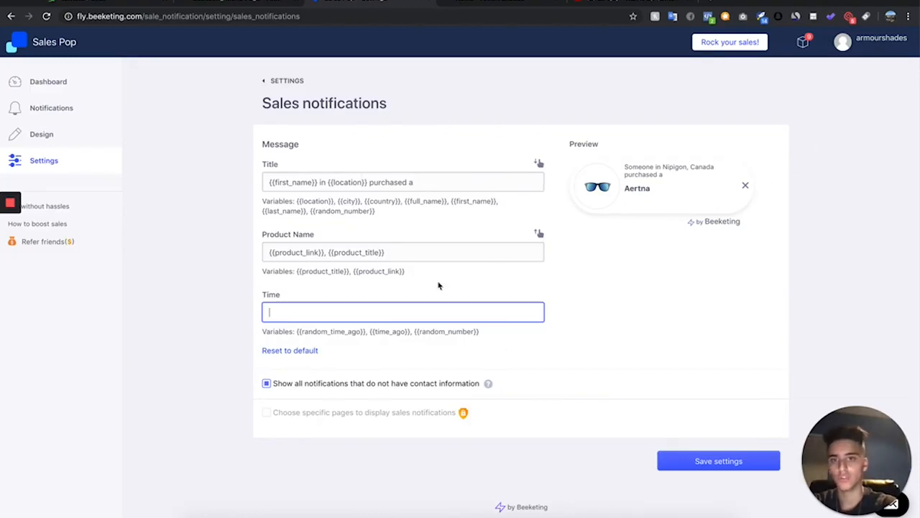
key(ctrl+z)
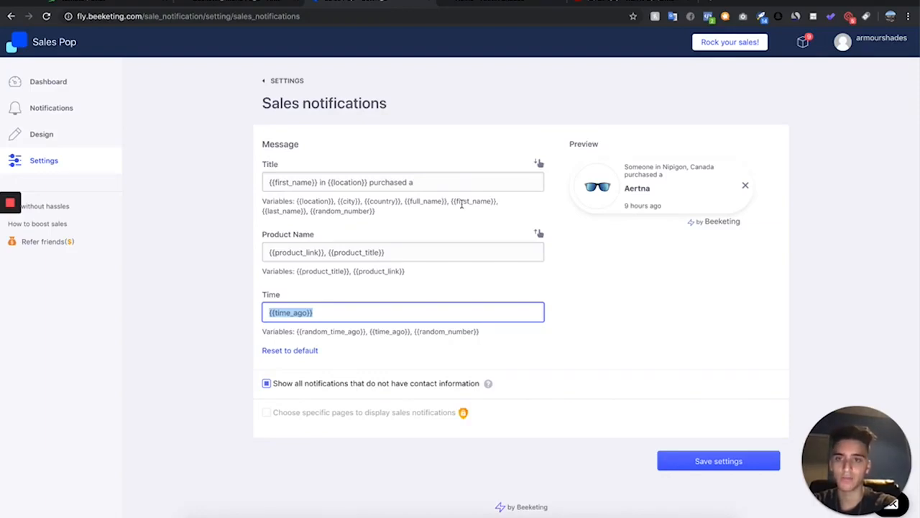
key(BackSpace)
click(684, 458)
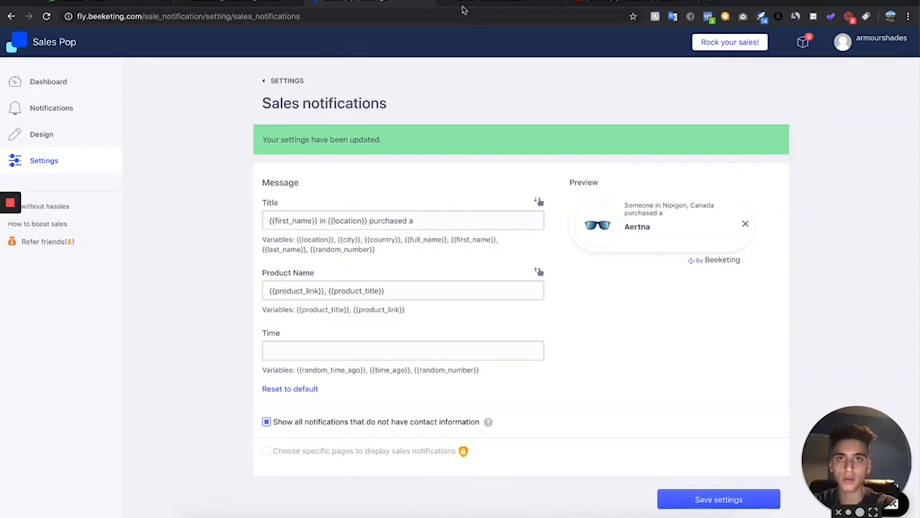
Switch to the storefront tab and examine the homepage for the sales notification popups
click(463, 9)
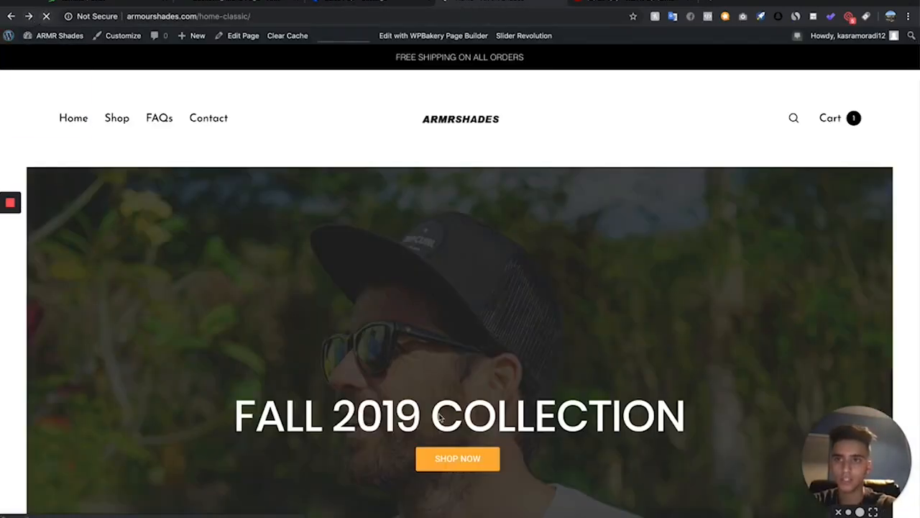
scroll(435, 302, down, 15)
scroll(429, 206, up, 15)
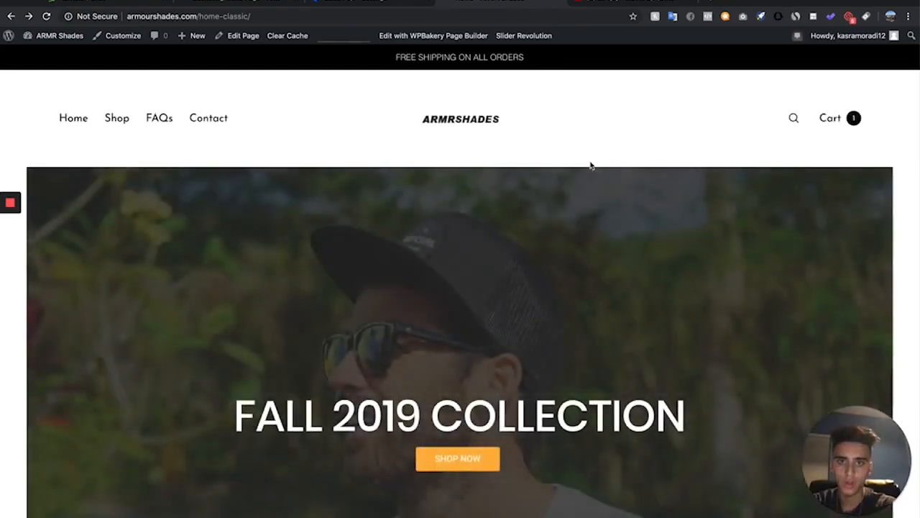
scroll(590, 165, down, 2)
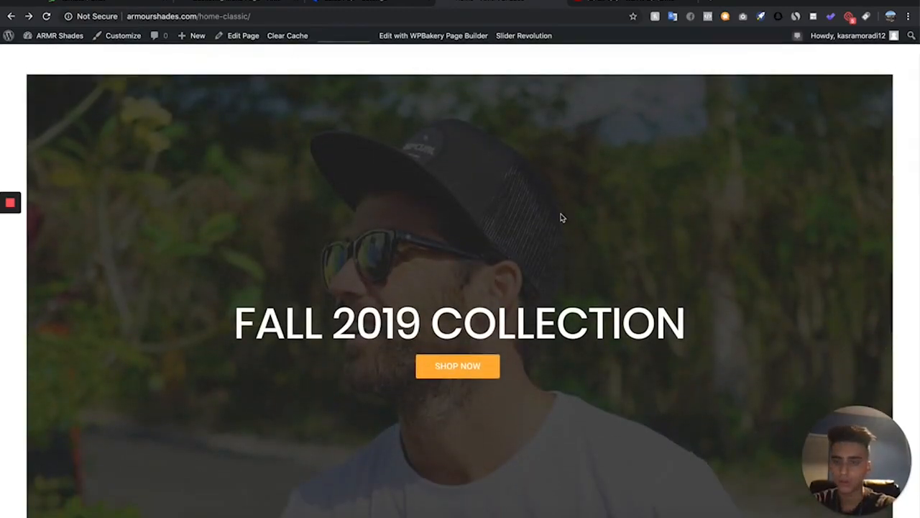
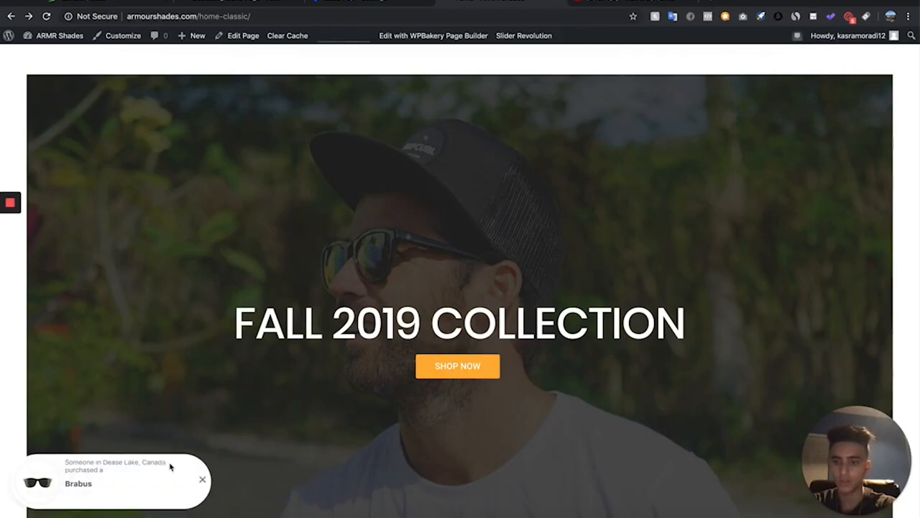
Scroll the storefront homepage up and down to watch the sales notification popups appear
scroll(157, 462, down, 1)
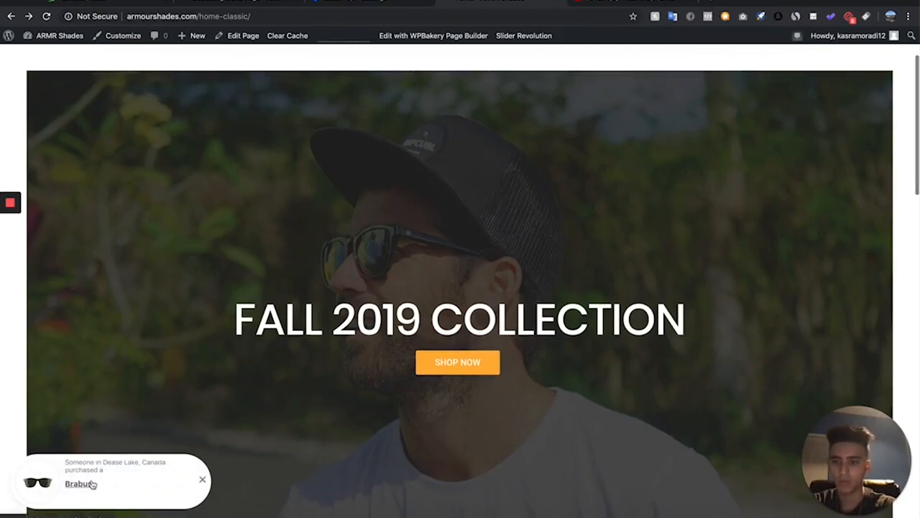
scroll(263, 351, down, 2)
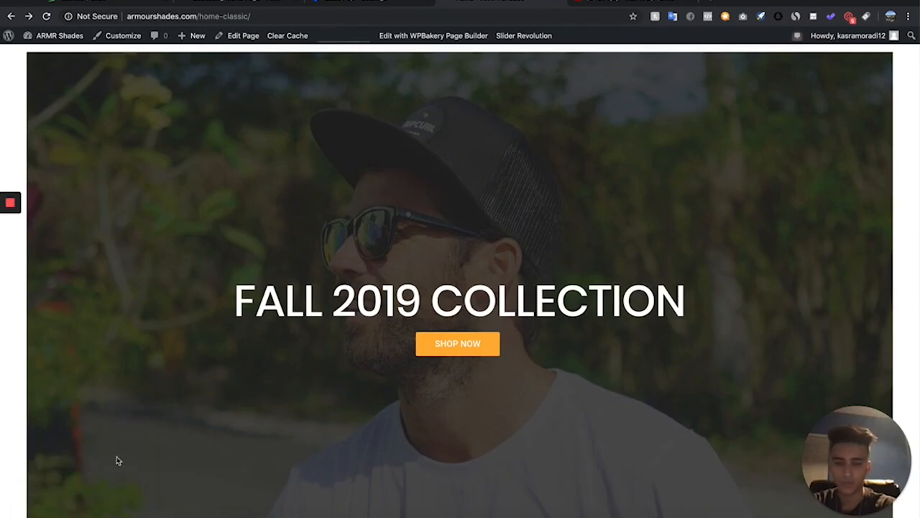
scroll(118, 459, down, 1)
scroll(117, 458, up, 3)
scroll(108, 475, up, 1)
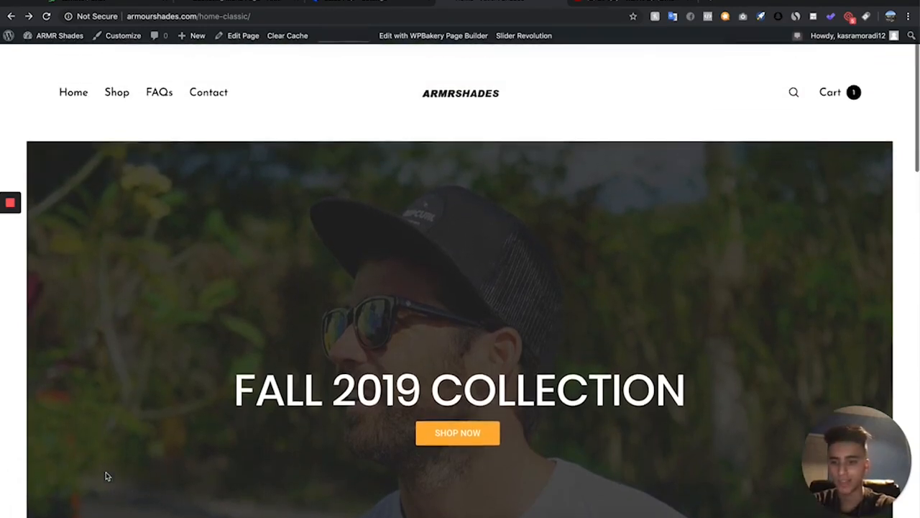
scroll(106, 475, up, 1)
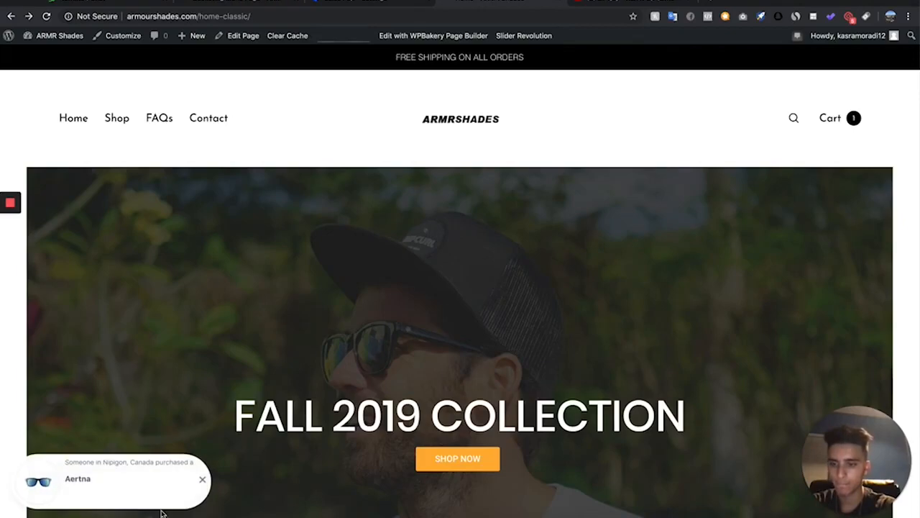
scroll(384, 397, down, 5)
scroll(385, 396, up, 5)
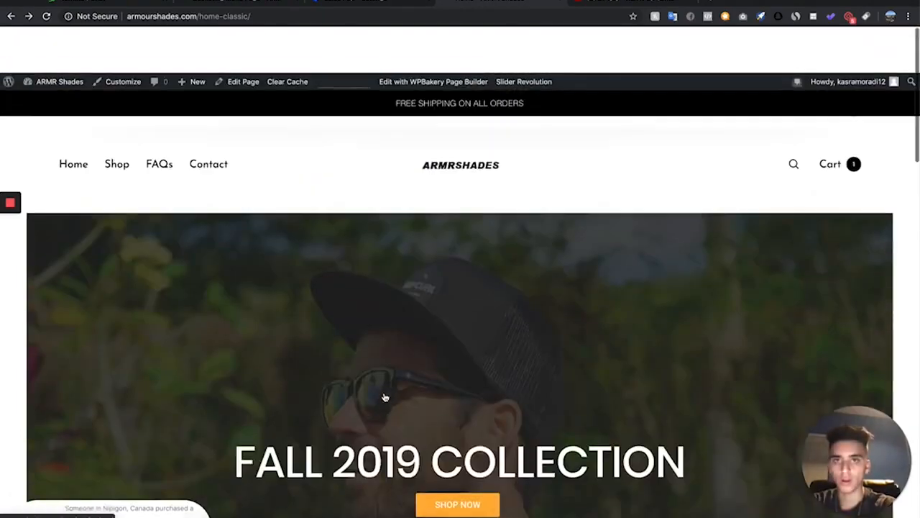
Save the Sales Pop sales notification settings once more and close the Sales Pop tab
click(363, 2)
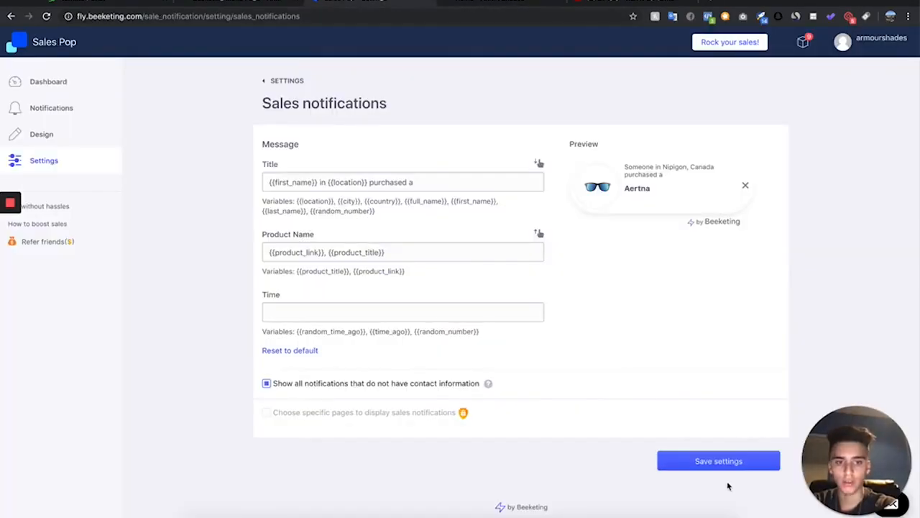
click(735, 461)
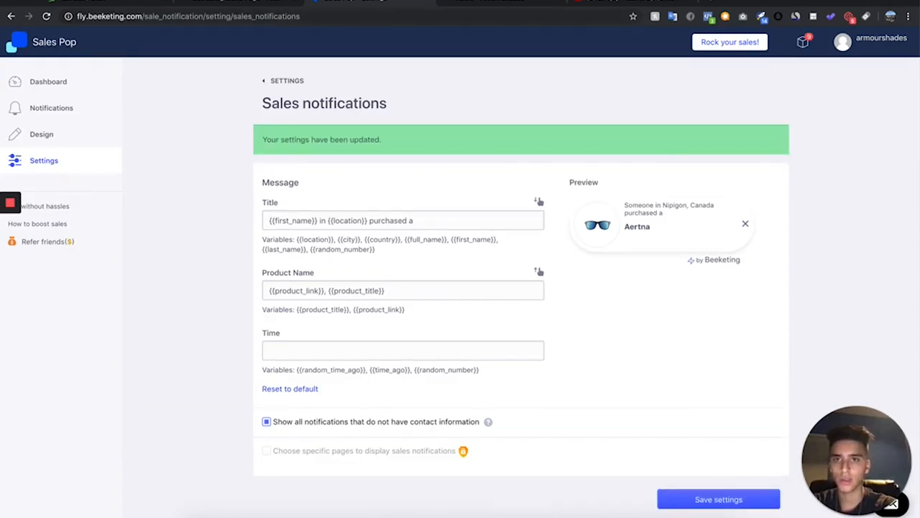
key(super+w)
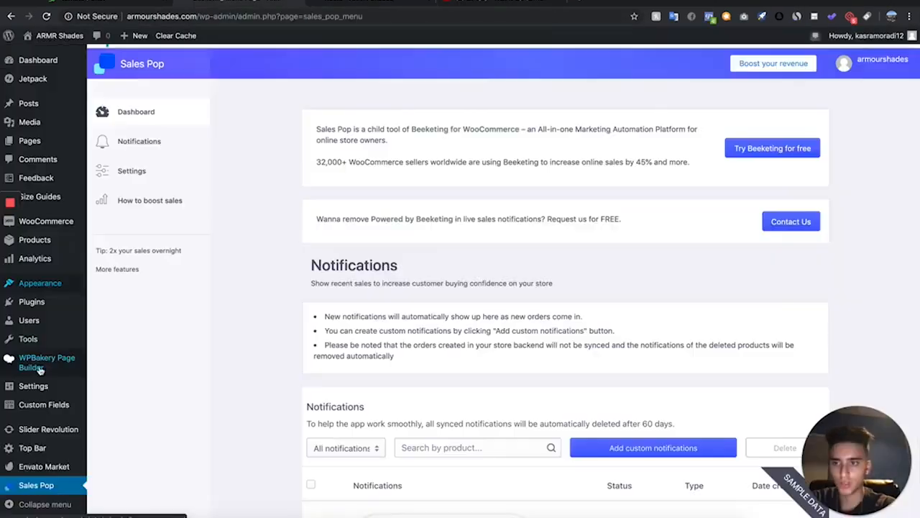
Open the add-plugins page and search the plugin directory for reviews
click(62, 306)
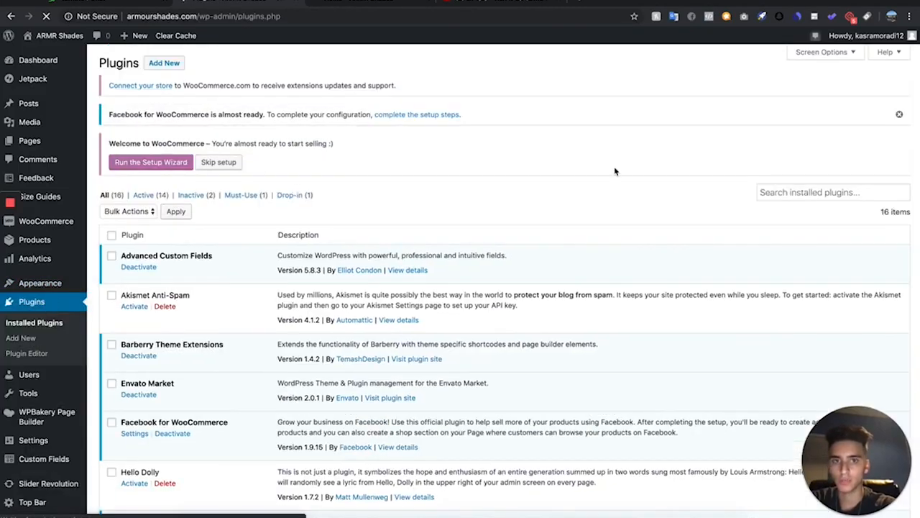
click(165, 64)
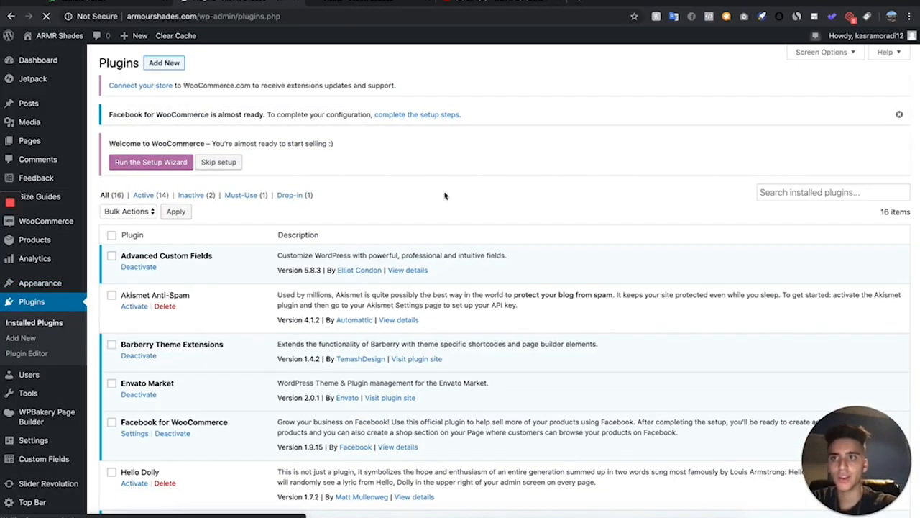
text(reviews)
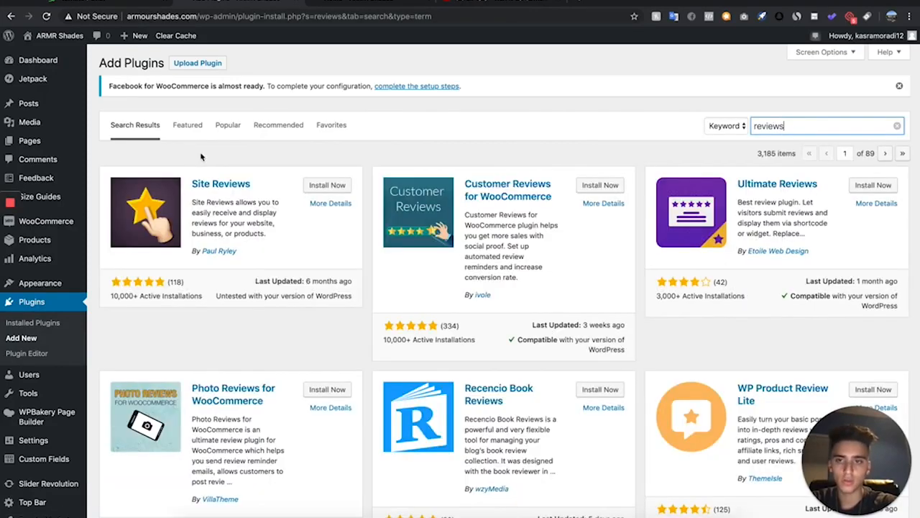
scroll(372, 273, down, 5)
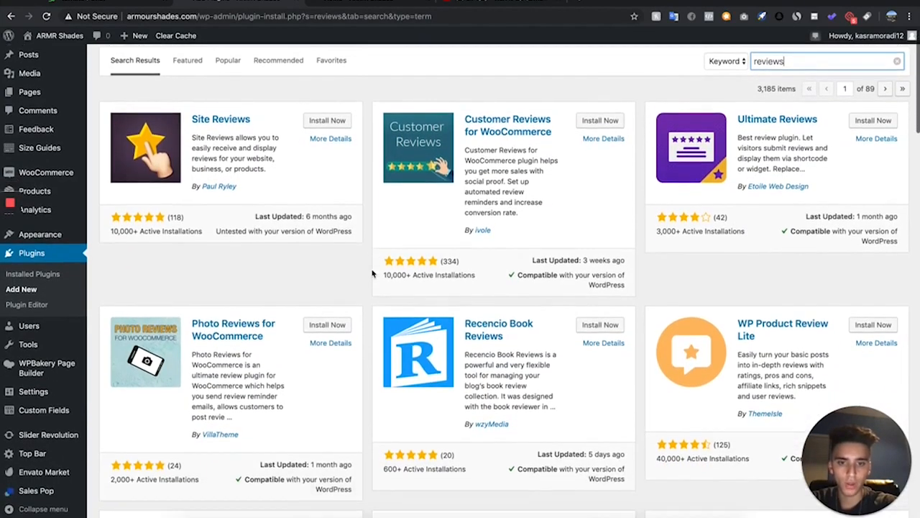
scroll(373, 272, down, 15)
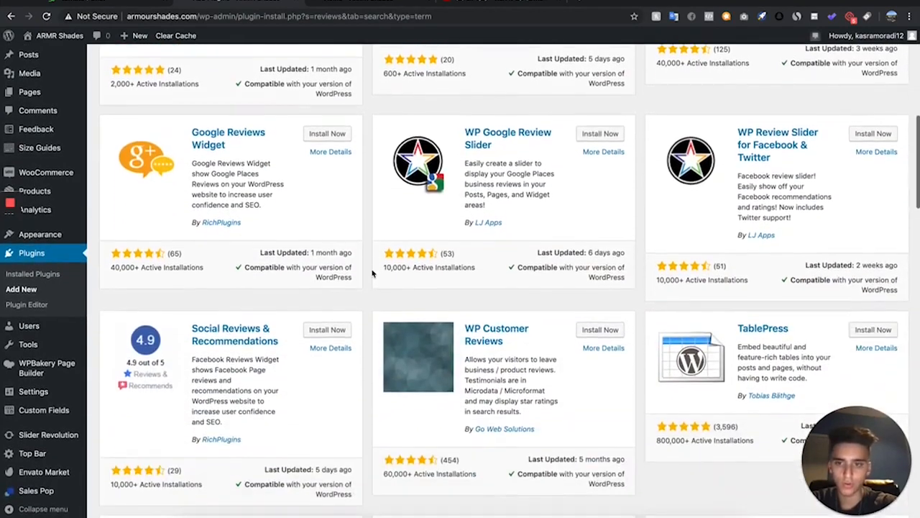
scroll(793, 315, down, 1)
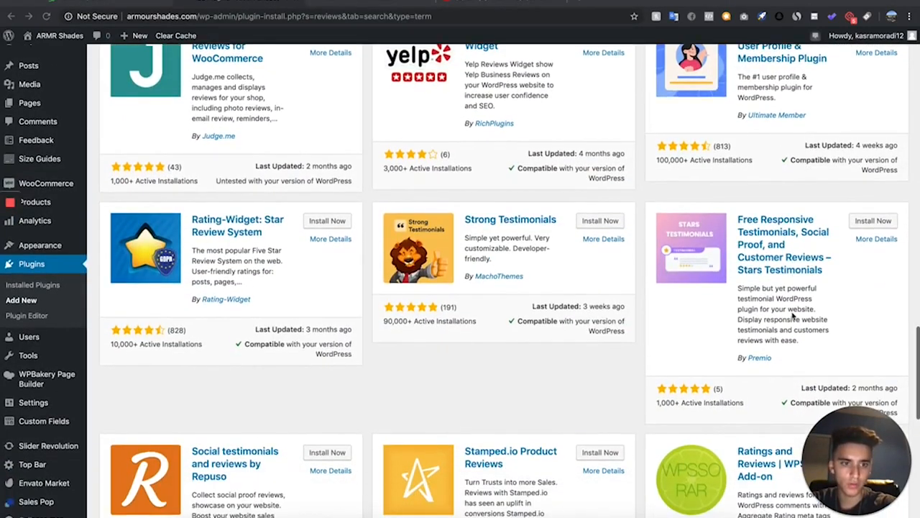
Install and activate the Free Responsive Testimonials, Social Proof, and Customer Reviews – Stars Testimonials plugin
click(873, 221)
scroll(464, 297, down, 2)
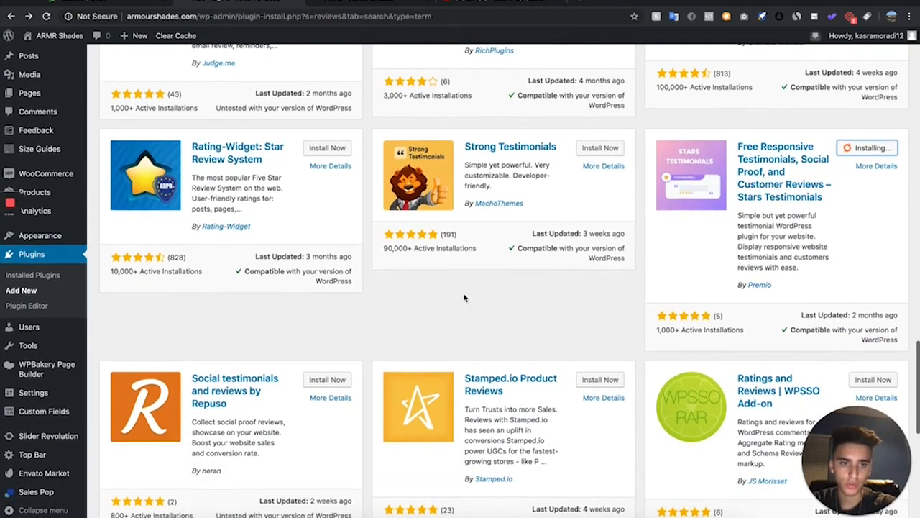
scroll(464, 297, up, 4)
scroll(464, 297, down, 2)
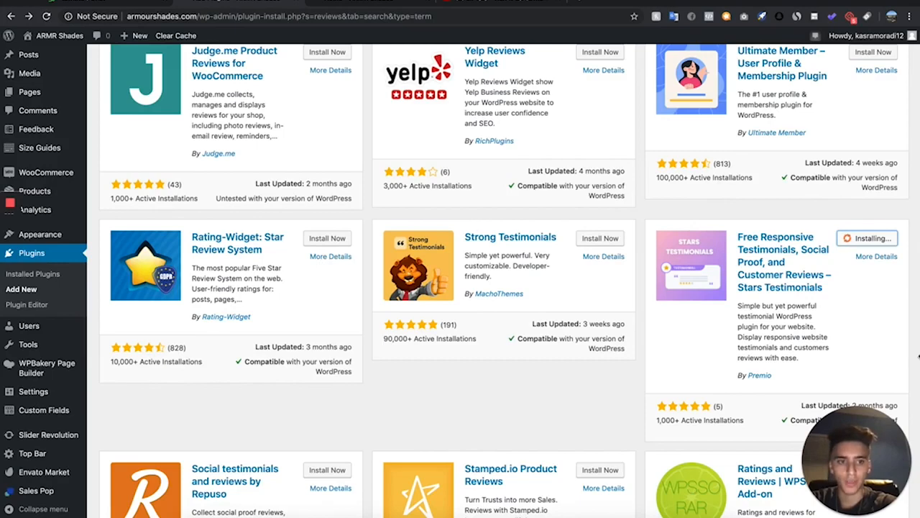
click(874, 239)
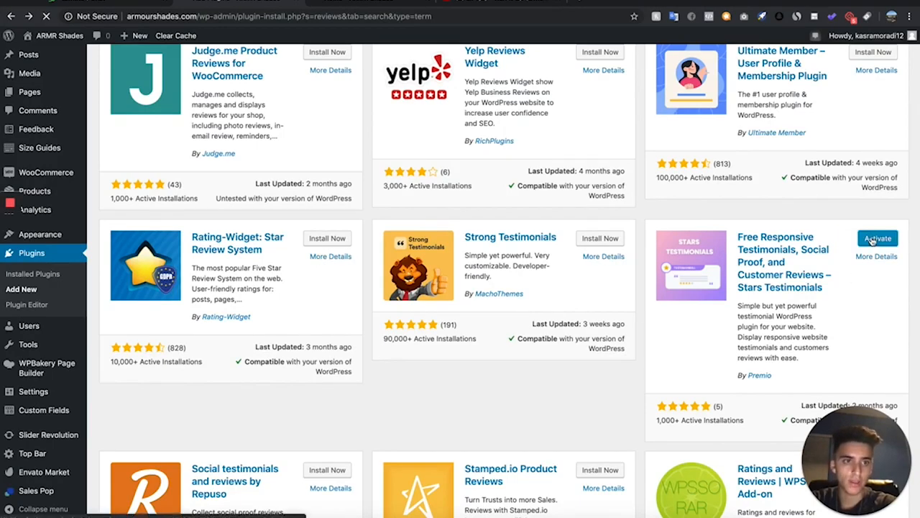
scroll(563, 131, down, 1)
scroll(563, 131, up, 2)
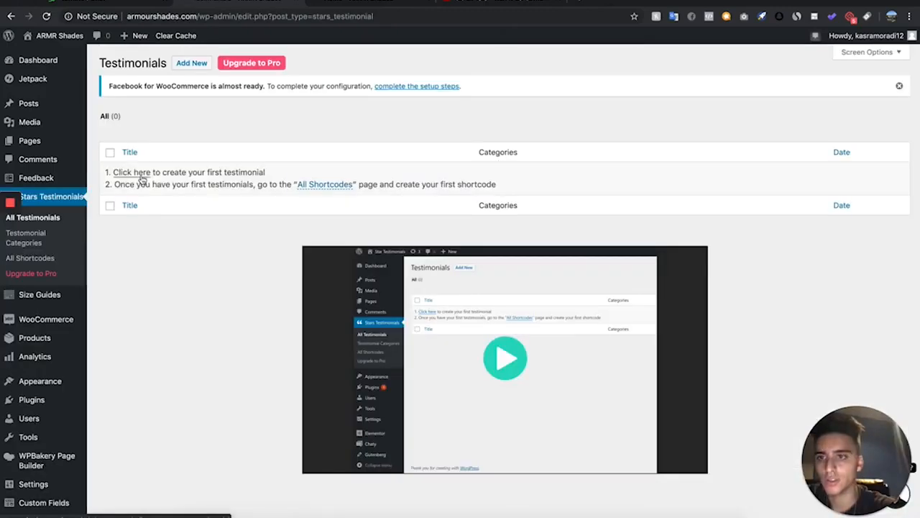
Start the first testimonial and enter the client's name as its title
click(140, 174)
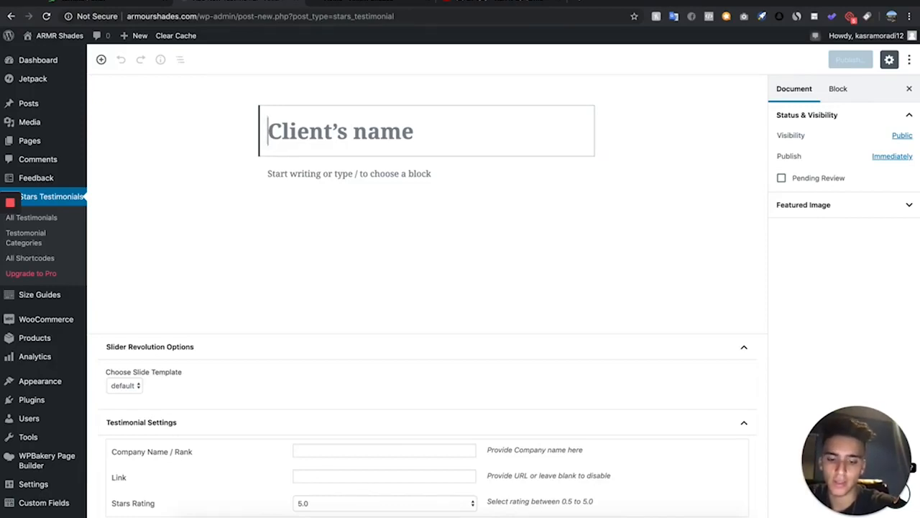
text(Jack, R.)
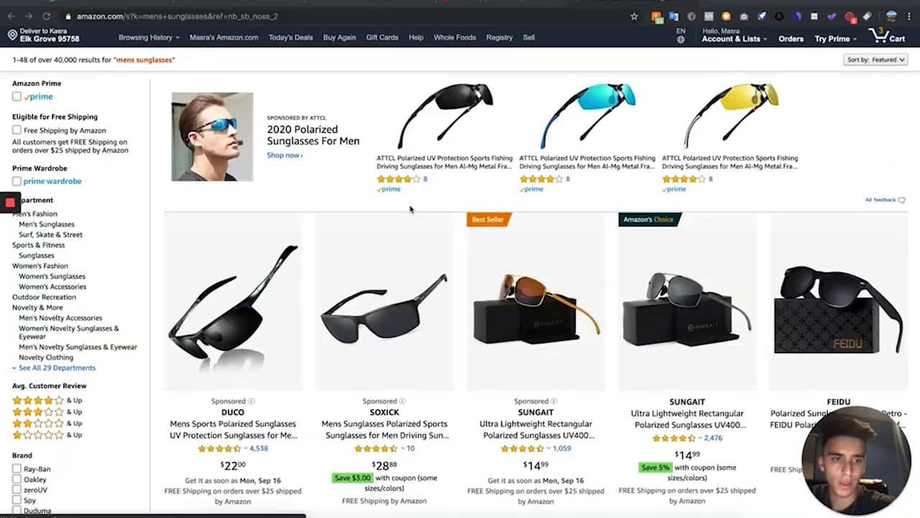
Browse Amazon men's sunglasses listings and a Polarspex product's customer reviews for testimonial material
scroll(410, 208, down, 5)
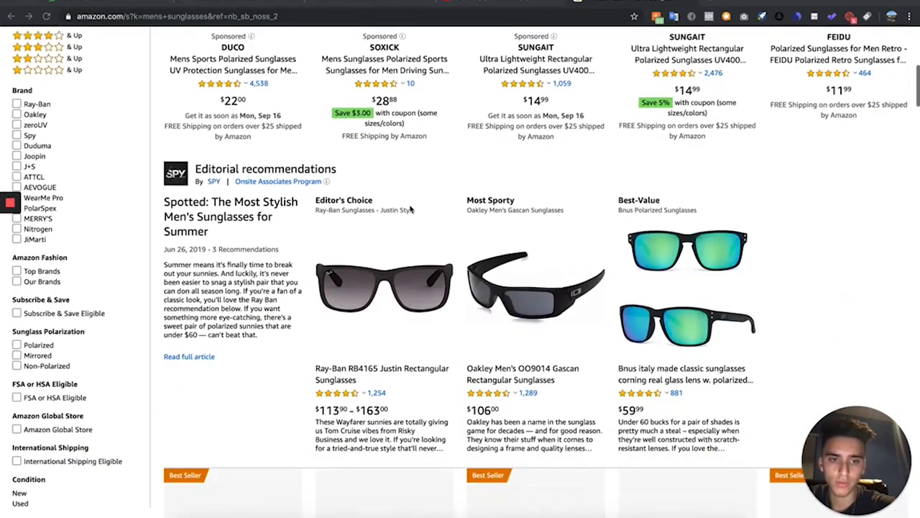
scroll(410, 208, down, 5)
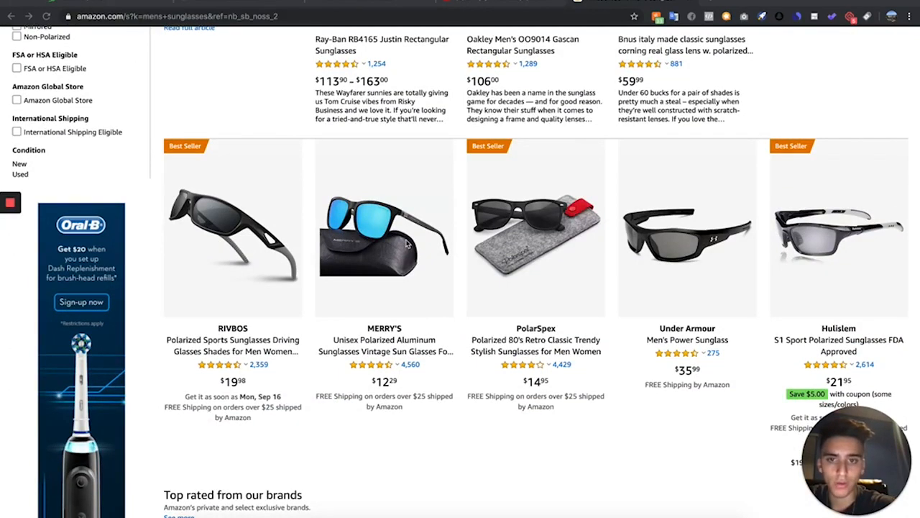
click(406, 244)
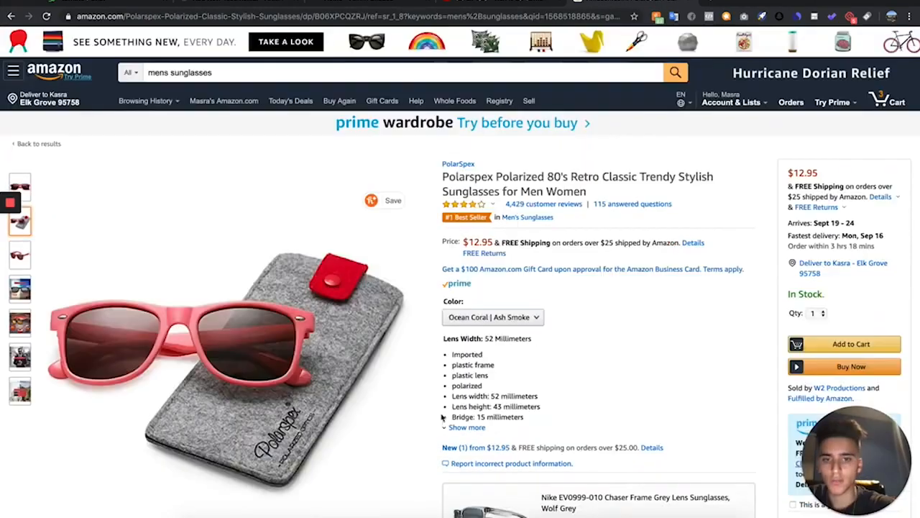
scroll(442, 421, down, 20)
scroll(443, 421, down, 20)
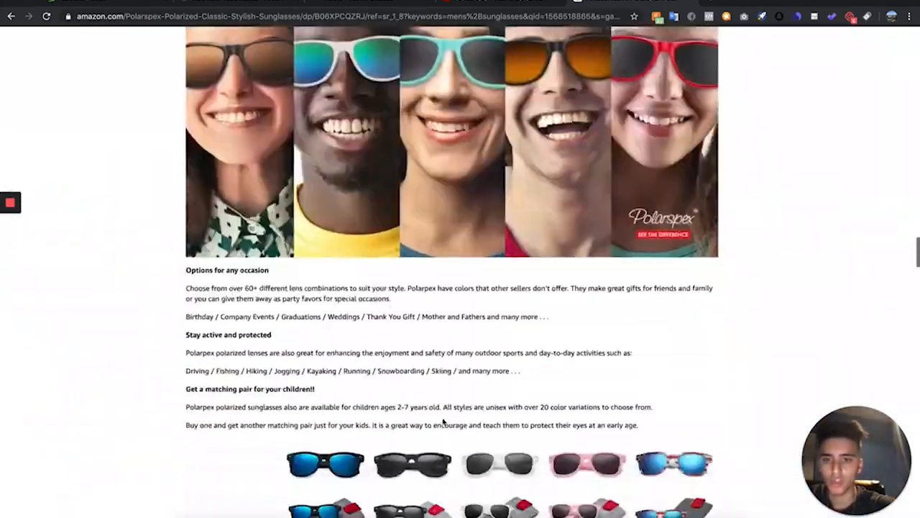
scroll(442, 421, down, 3)
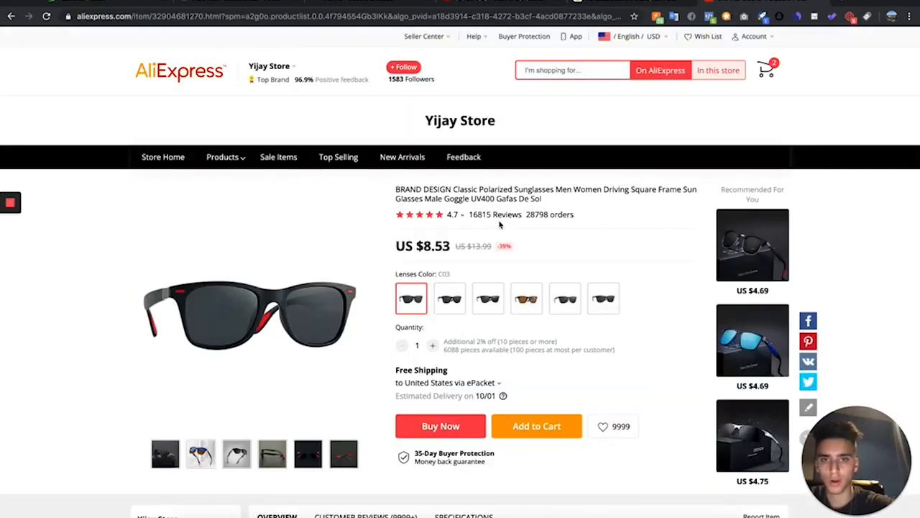
click(501, 217)
scroll(376, 305, down, 1)
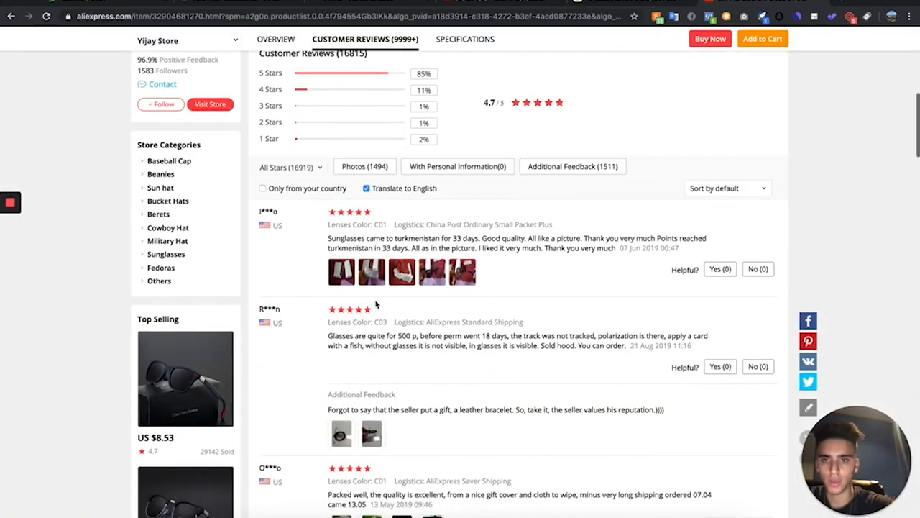
Filter the AliExpress product reviews to those with photos and save a customer's review photo
click(381, 164)
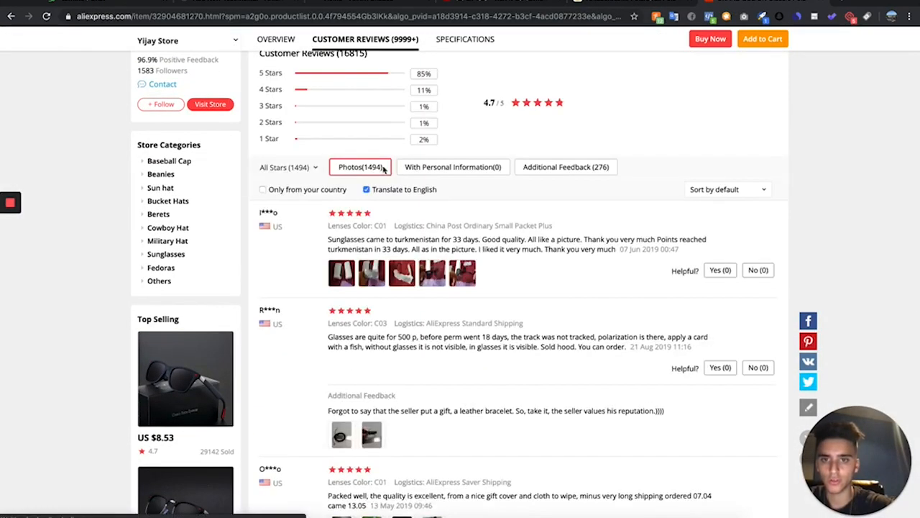
scroll(359, 435, down, 3)
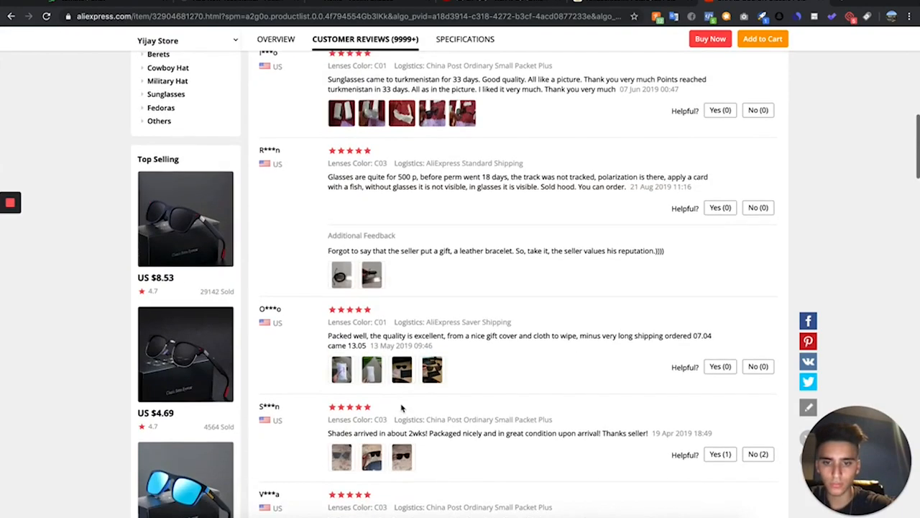
click(403, 457)
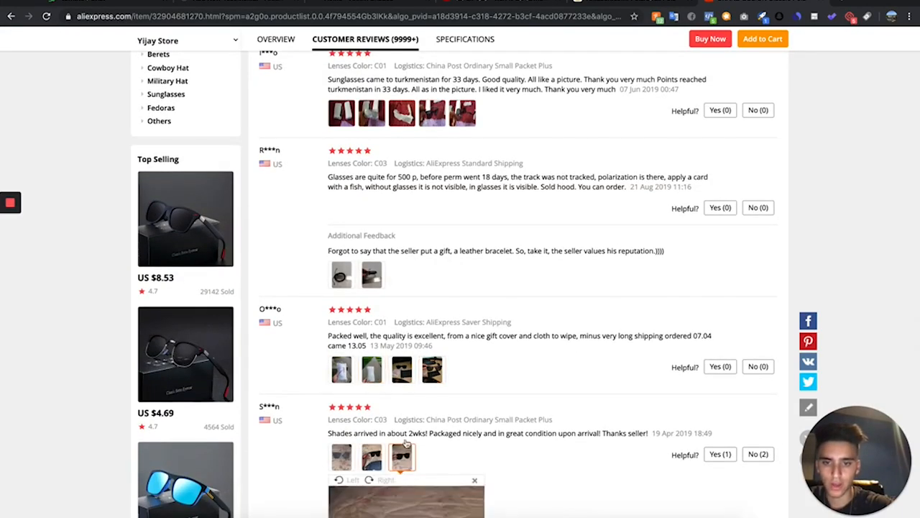
scroll(406, 460, down, 3)
click(475, 466)
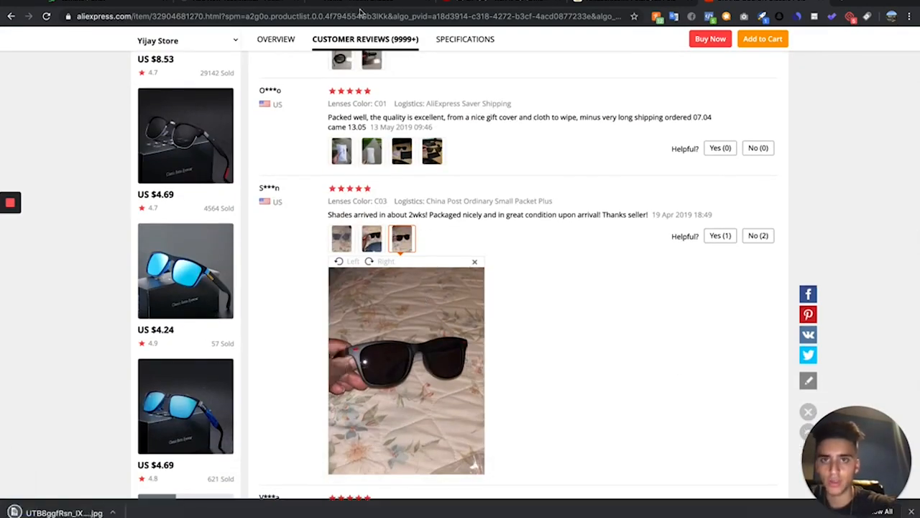
Return to the testimonial editor and place the cursor in the testimonial's body
click(212, 3)
click(396, 173)
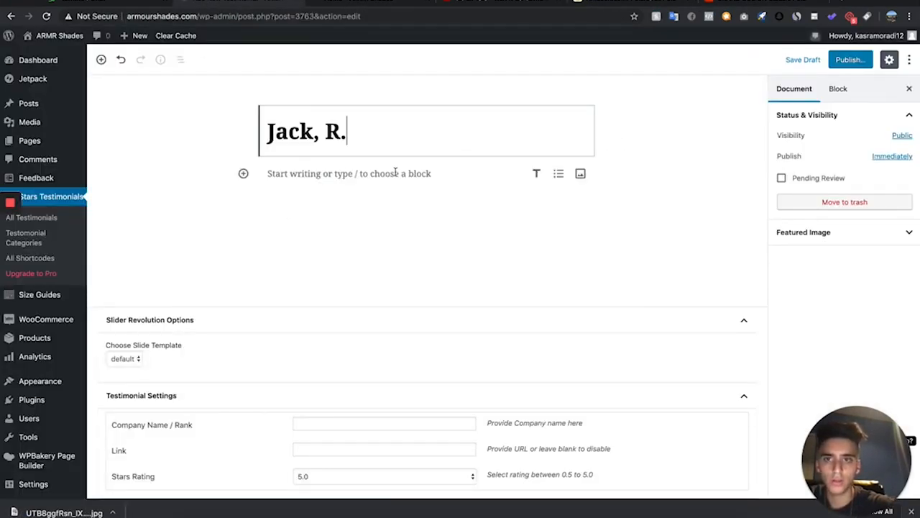
Filter the Amazon product's customer reviews to 5 star only and read through them
click(653, 5)
scroll(385, 244, down, 5)
scroll(386, 242, up, 1)
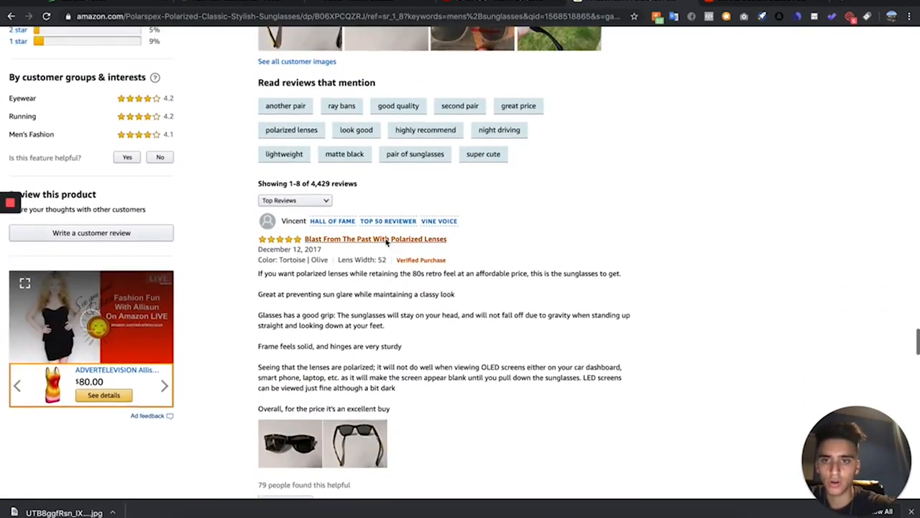
scroll(386, 243, up, 3)
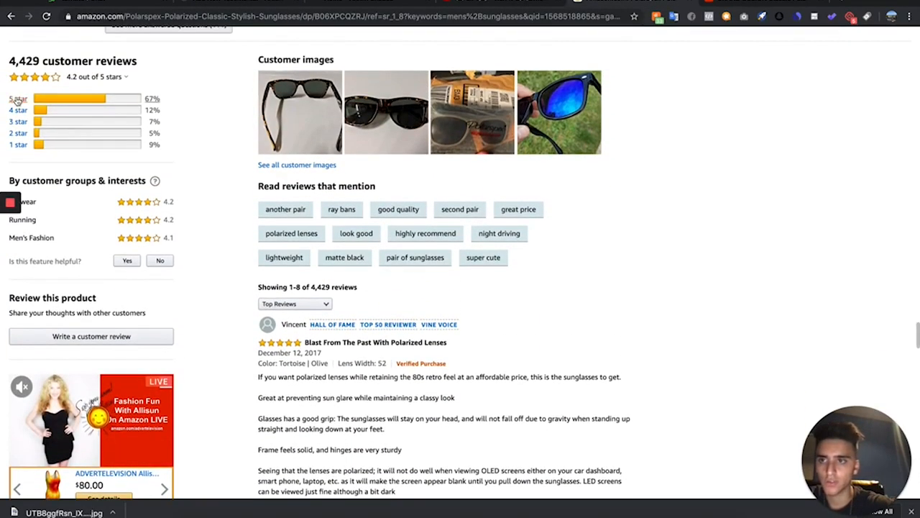
click(18, 100)
scroll(448, 275, down, 1)
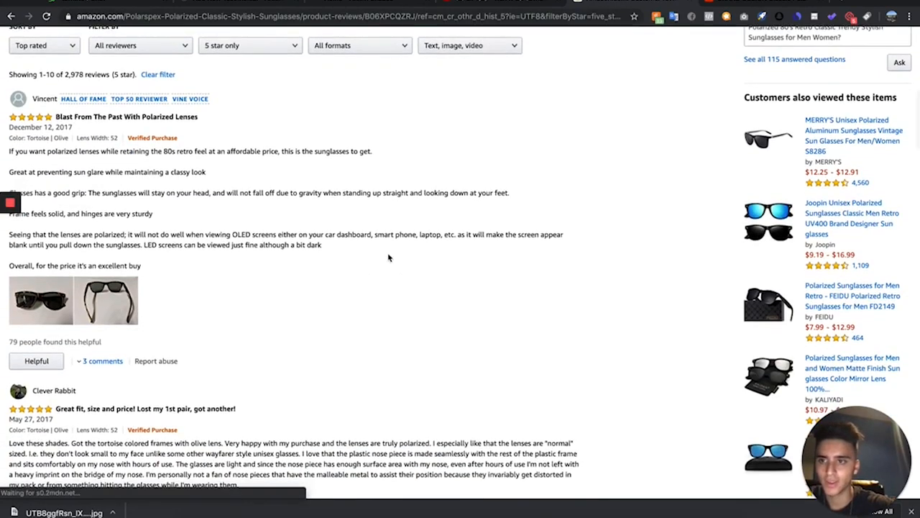
scroll(14, 137, down, 1)
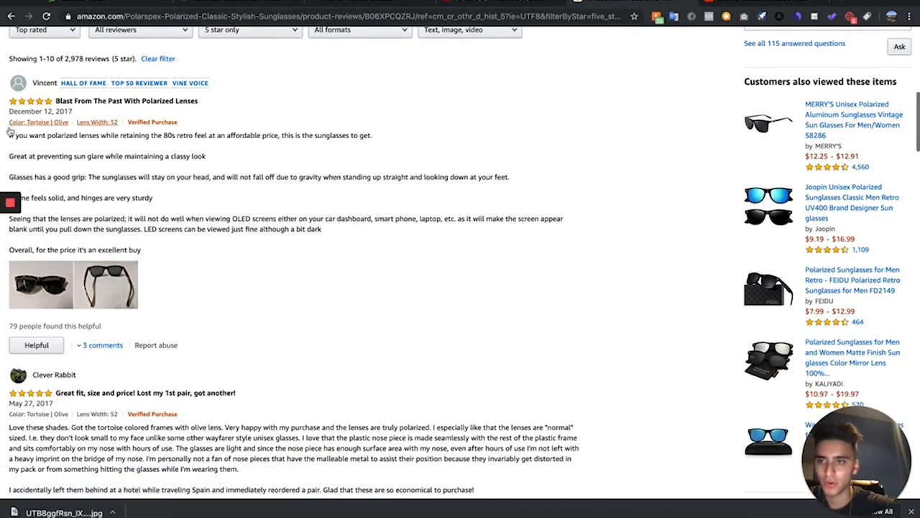
Copy the first three paragraphs of the top 5-star review and paste them into the testimonial's body
drag(9, 135, 410, 207)
drag(526, 199, 529, 192)
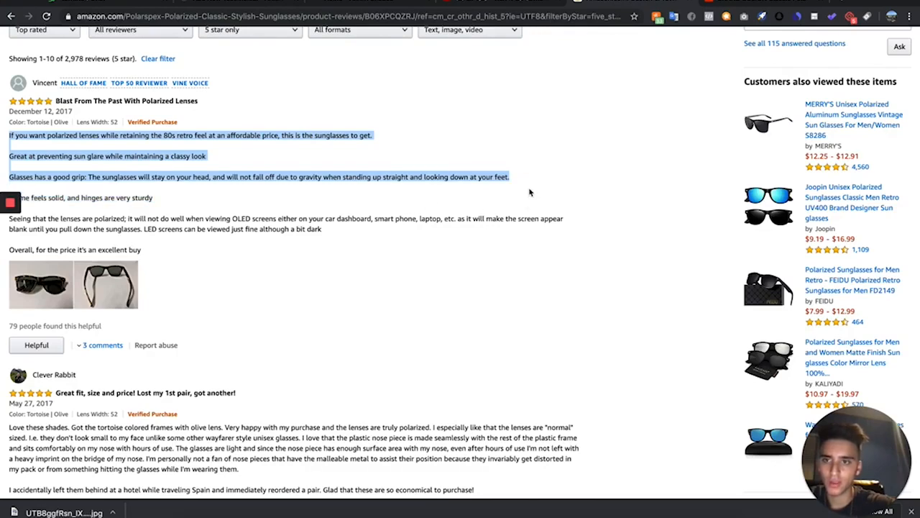
click(245, 2)
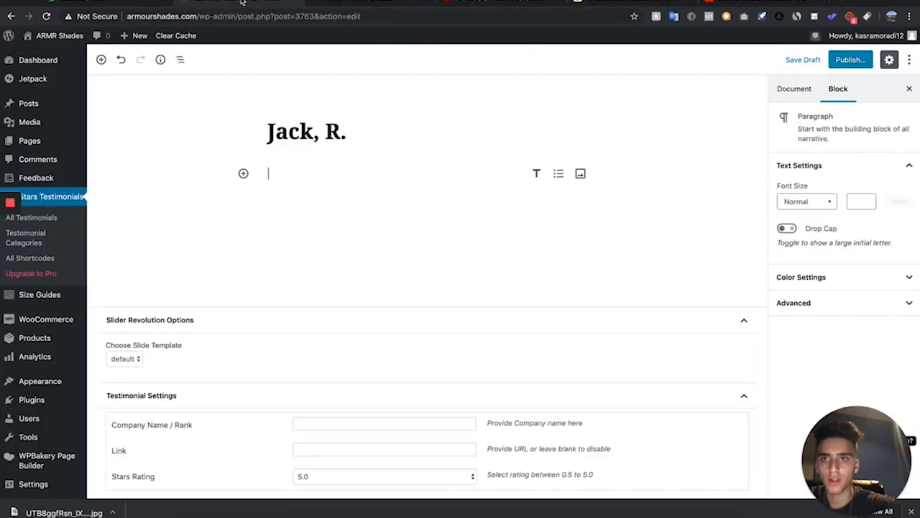
key(super+v)
Delete the pasted third paragraph and append " - love it!" to the end of the second paragraph
click(557, 214)
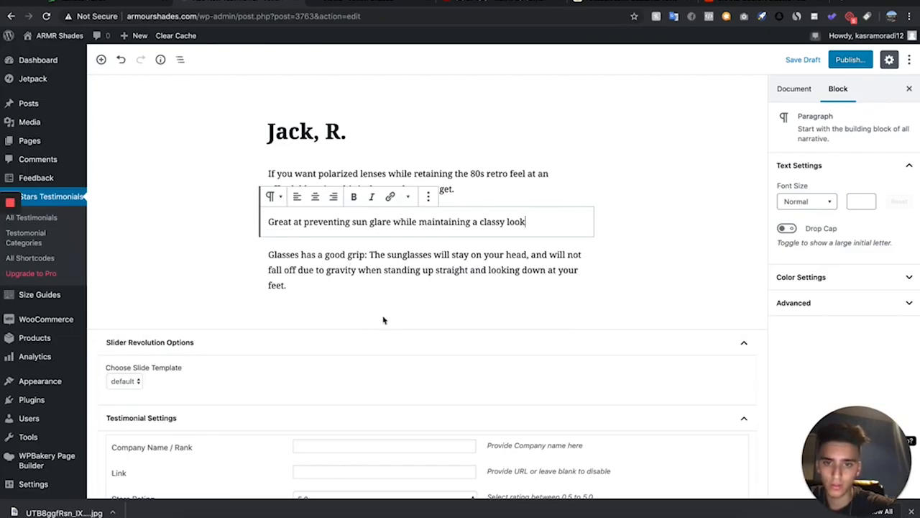
drag(394, 288, 266, 250)
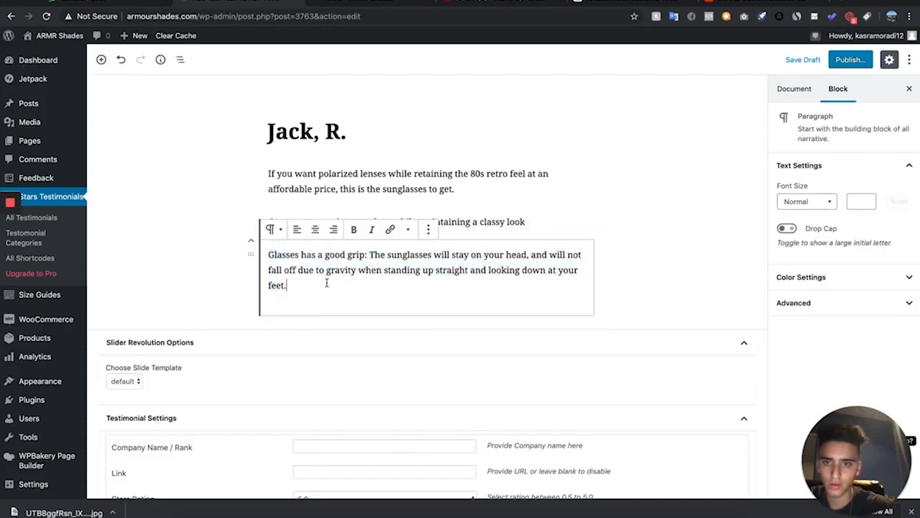
drag(324, 281, 253, 258)
key(BackSpace)
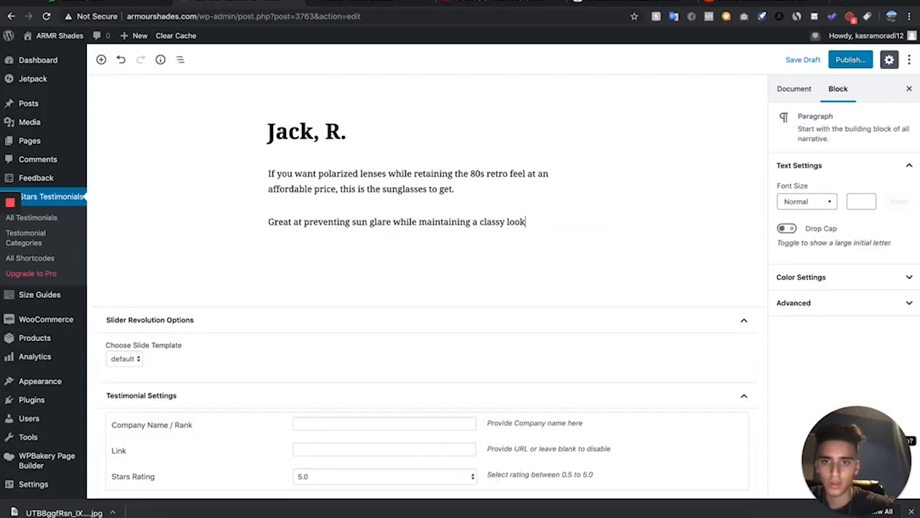
key(BackSpace)
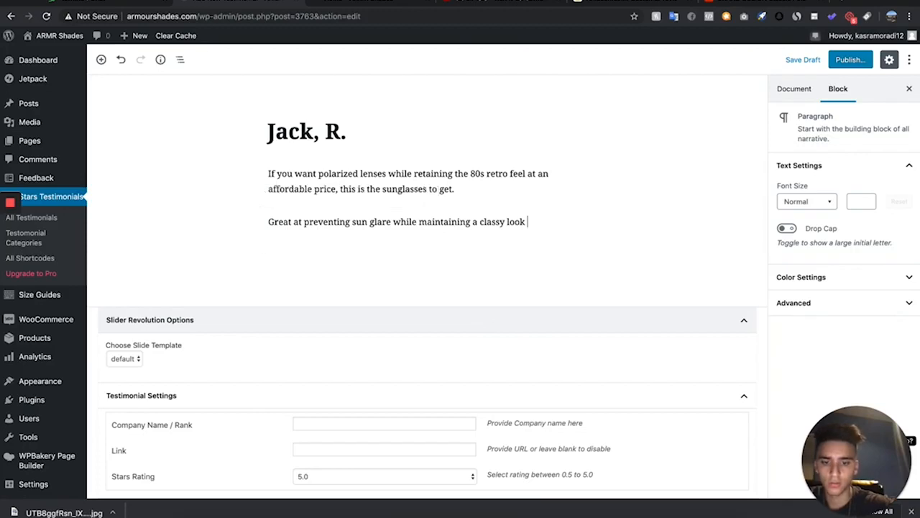
text(- love it!)
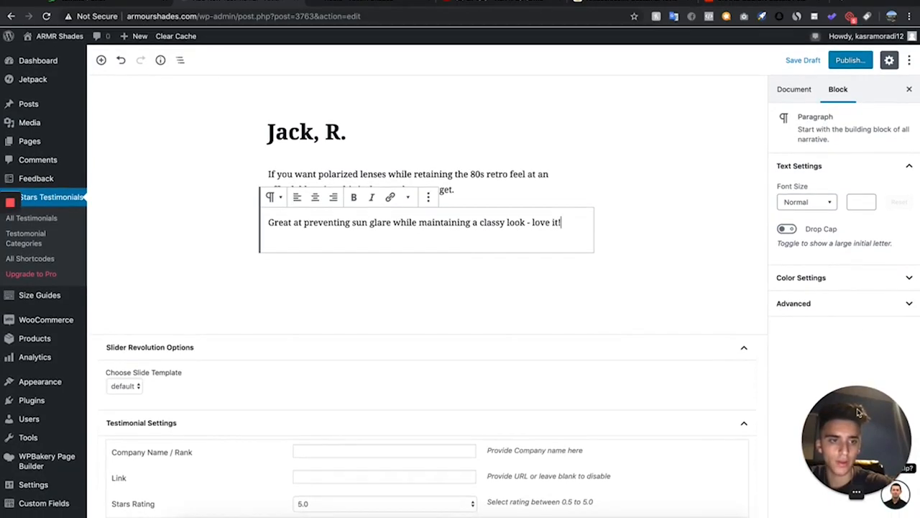
Set the testimonial's featured image to the saved sunglasses review photo from the media library
scroll(362, 381, up, 2)
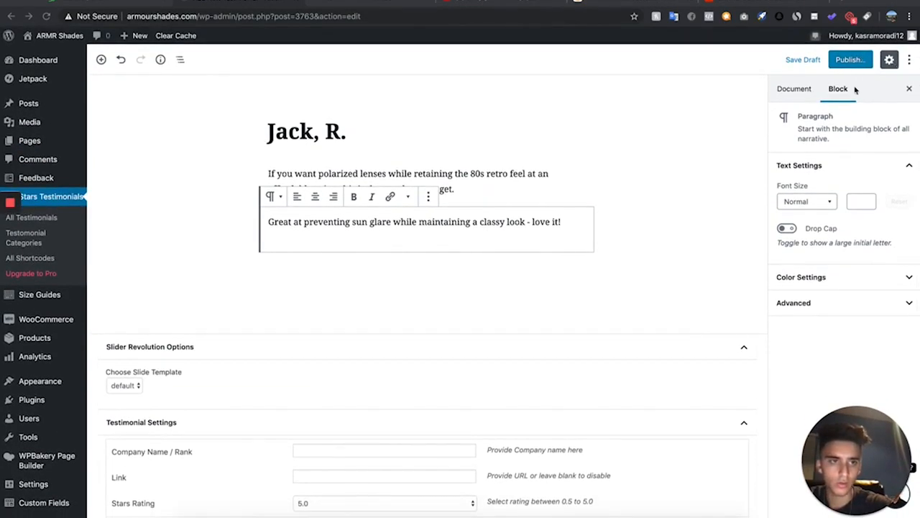
click(793, 89)
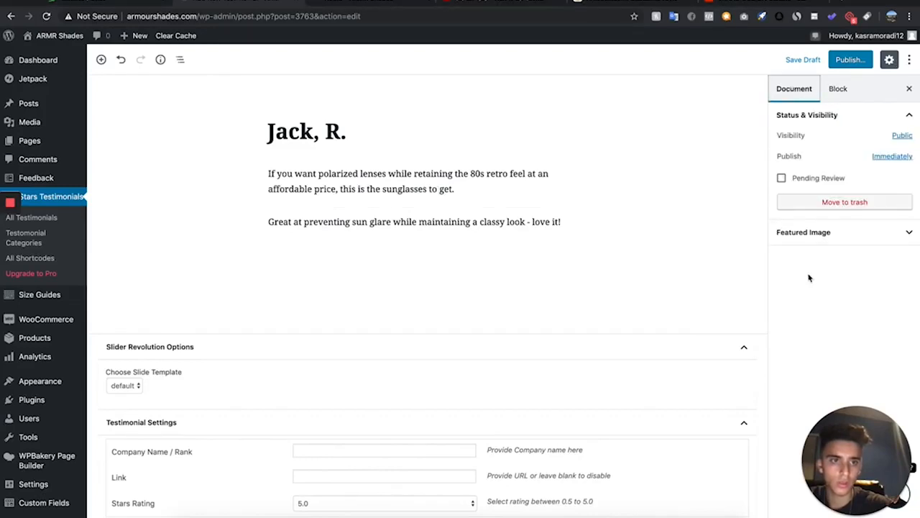
click(830, 236)
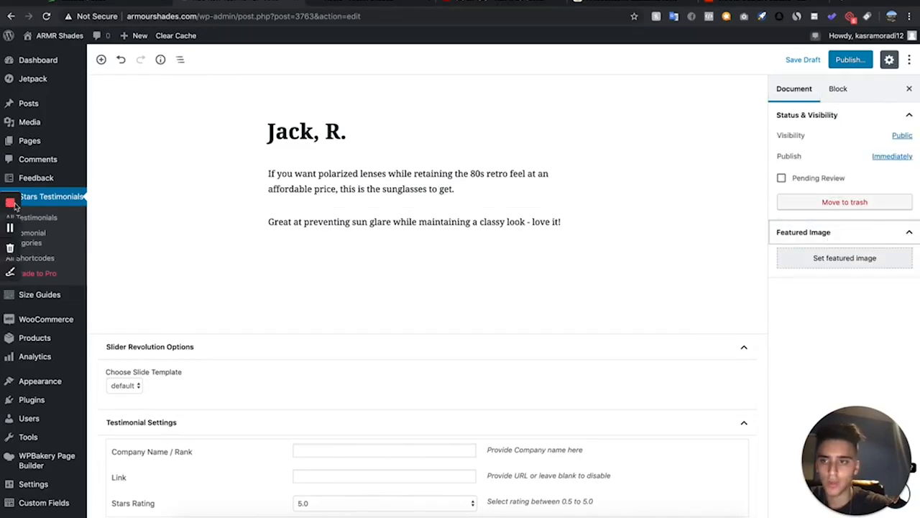
click(834, 259)
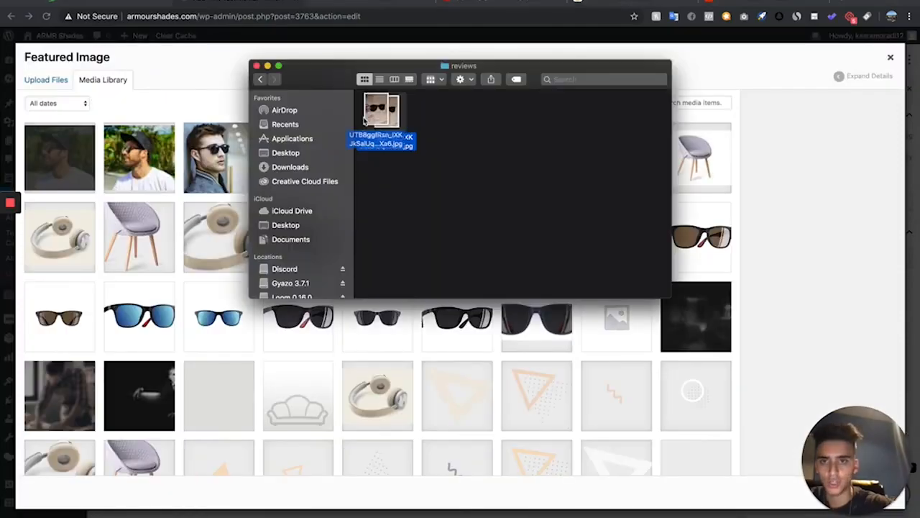
drag(381, 107, 160, 165)
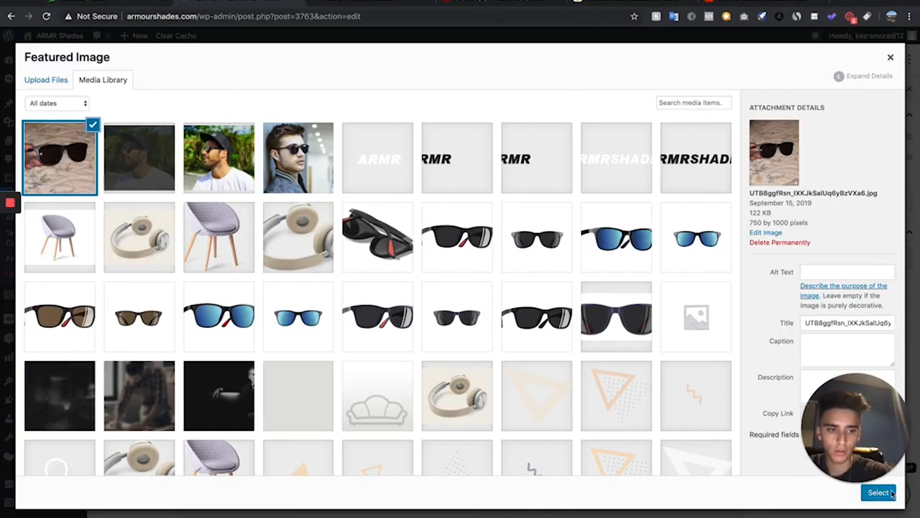
drag(873, 414, 872, 347)
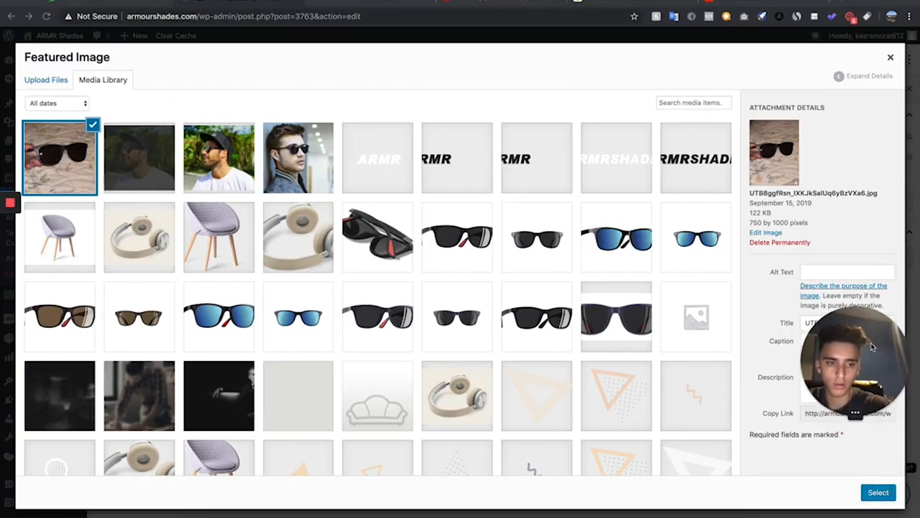
click(888, 494)
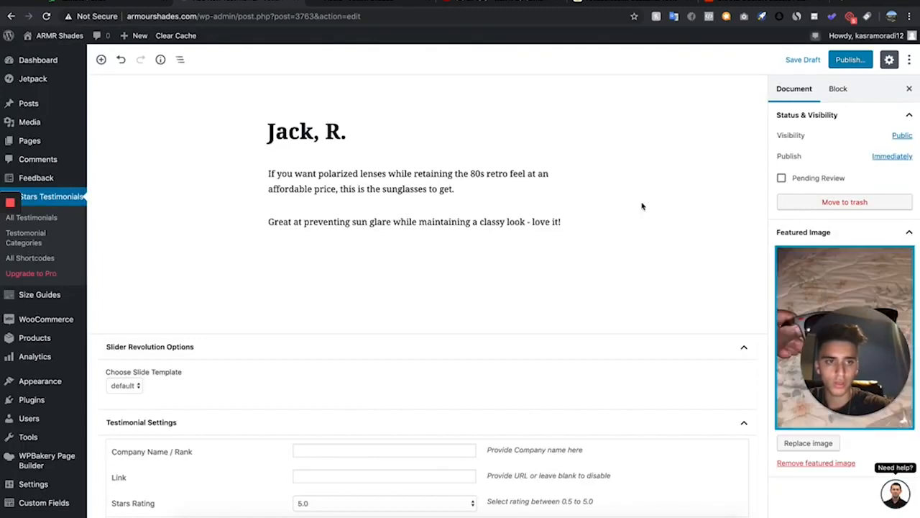
Publish the testimonial
scroll(834, 180, down, 2)
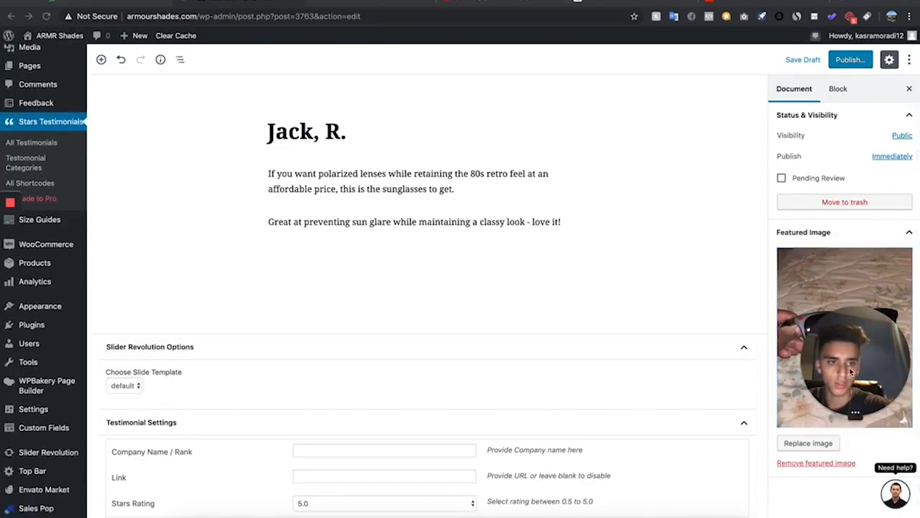
drag(851, 371, 26, 302)
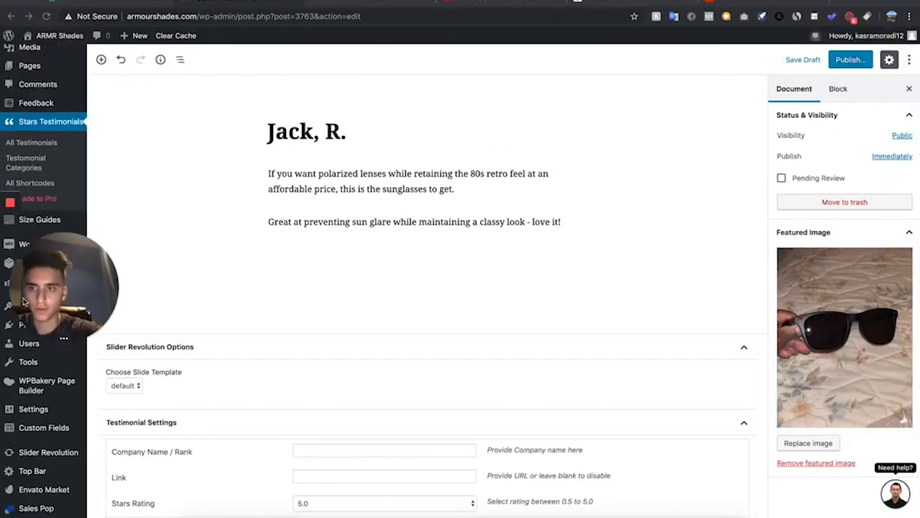
scroll(818, 208, up, 2)
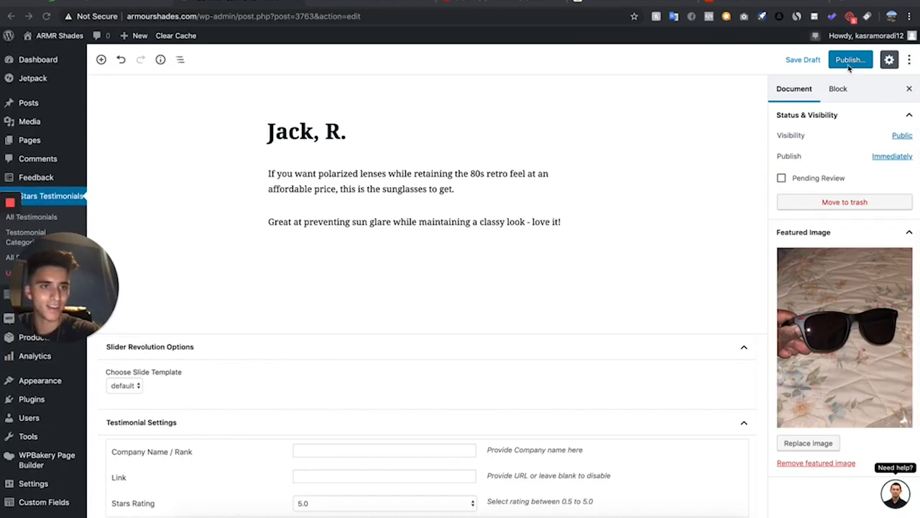
click(849, 64)
click(855, 61)
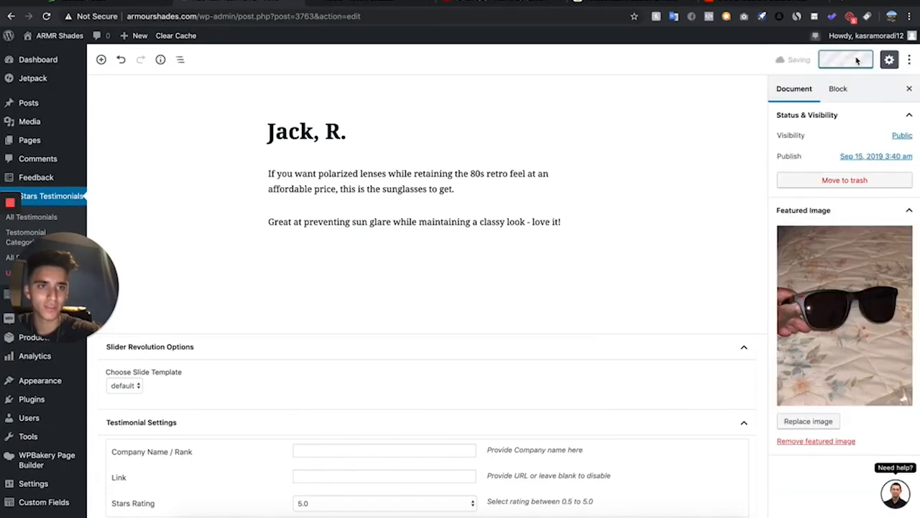
click(857, 215)
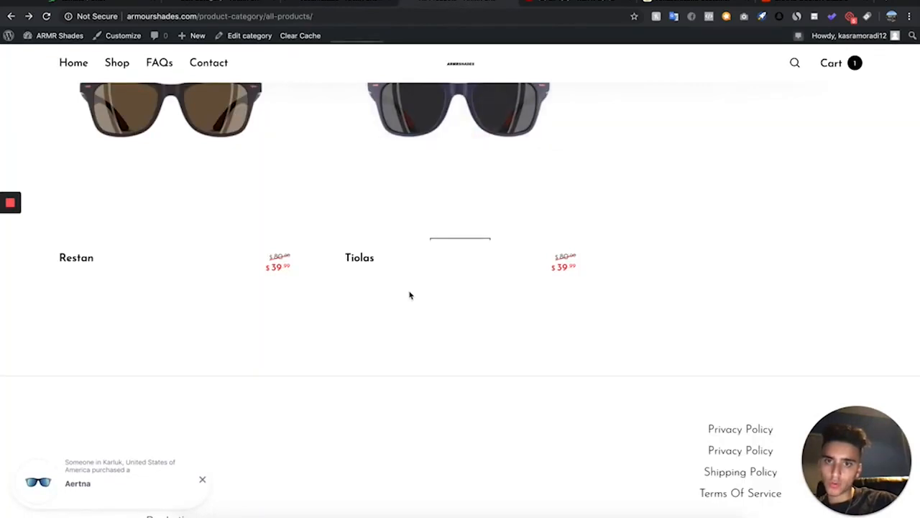
Compare the testimonial categories list with the product names on the store's all-products page
scroll(410, 294, up, 1)
click(353, 3)
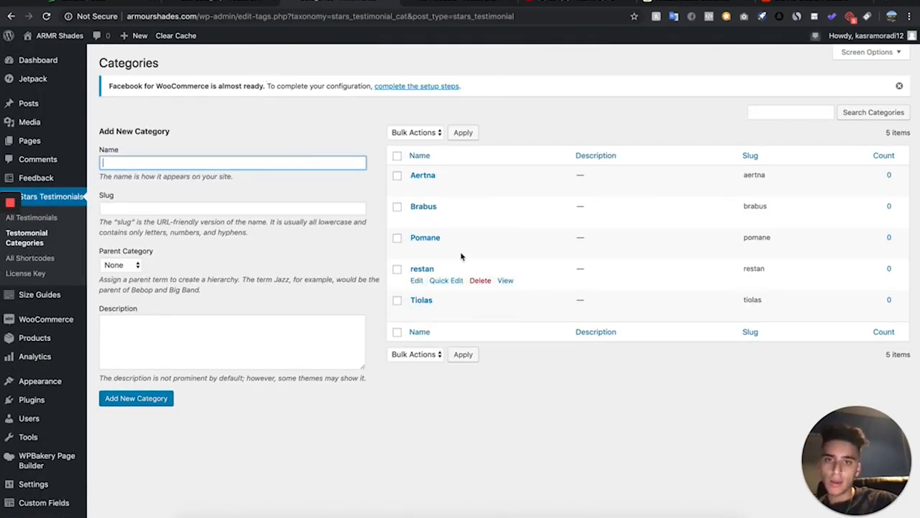
click(420, 5)
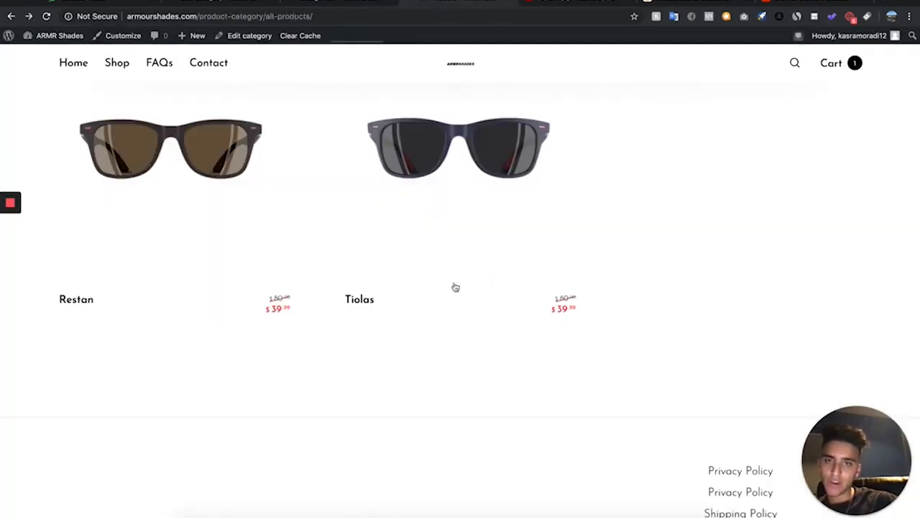
scroll(417, 246, up, 5)
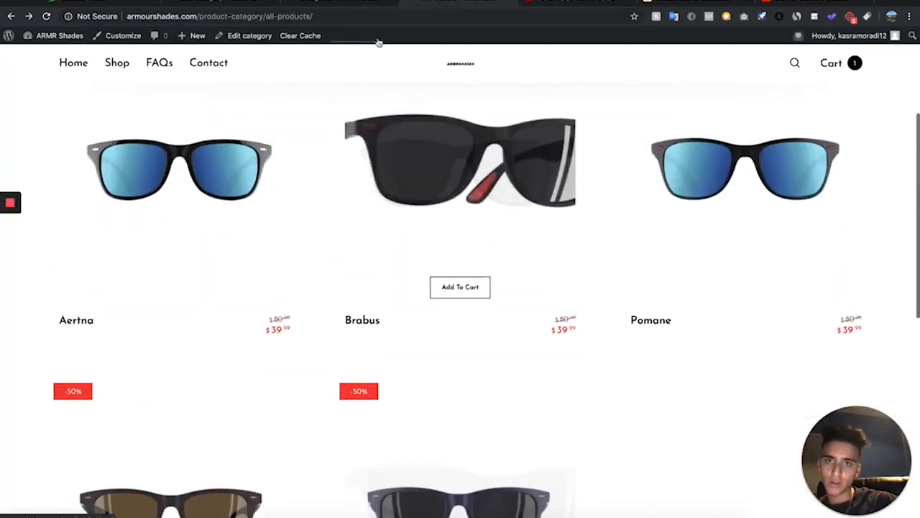
click(338, 4)
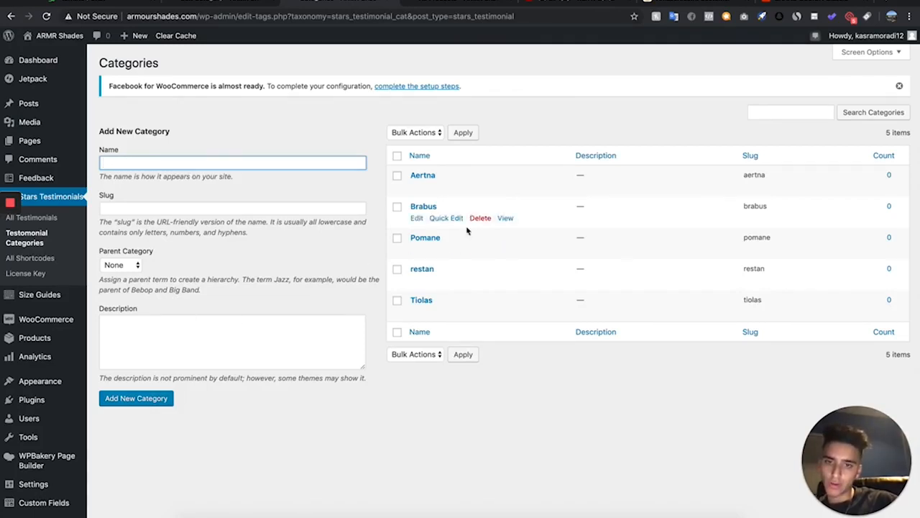
Quick-edit the newly published testimonial to assign it the Brabus category and update it
scroll(471, 188, down, 1)
click(31, 181)
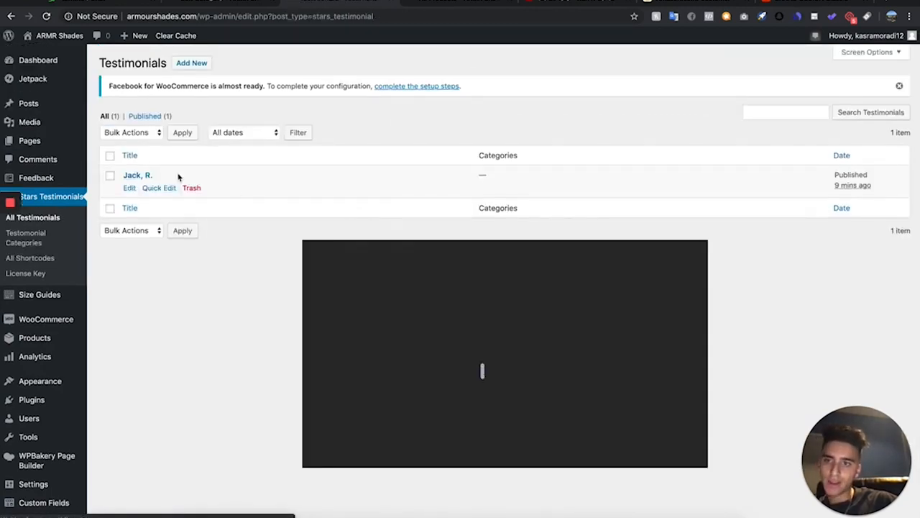
click(154, 187)
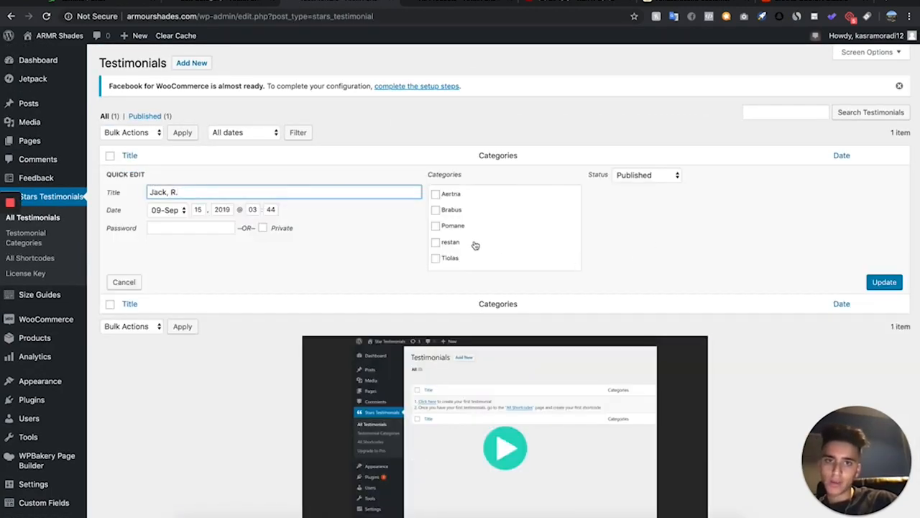
click(450, 5)
scroll(396, 236, down, 3)
scroll(382, 267, up, 2)
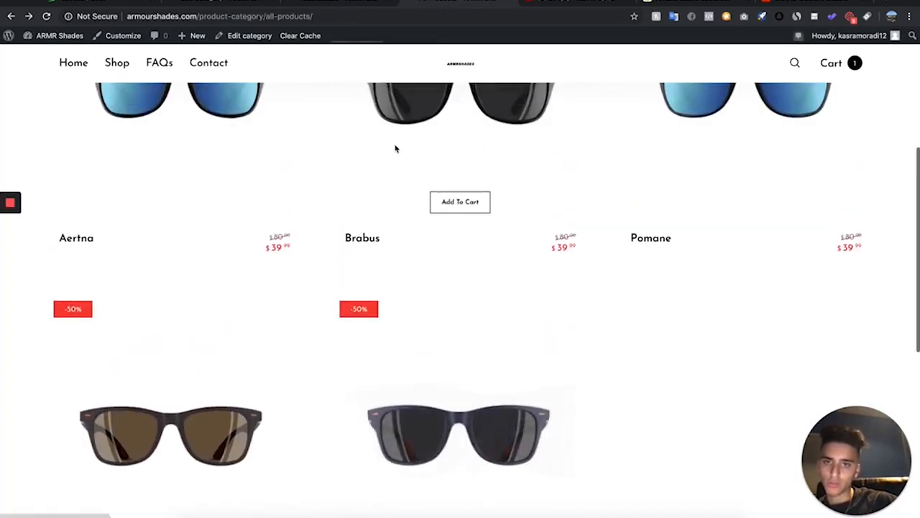
click(283, 5)
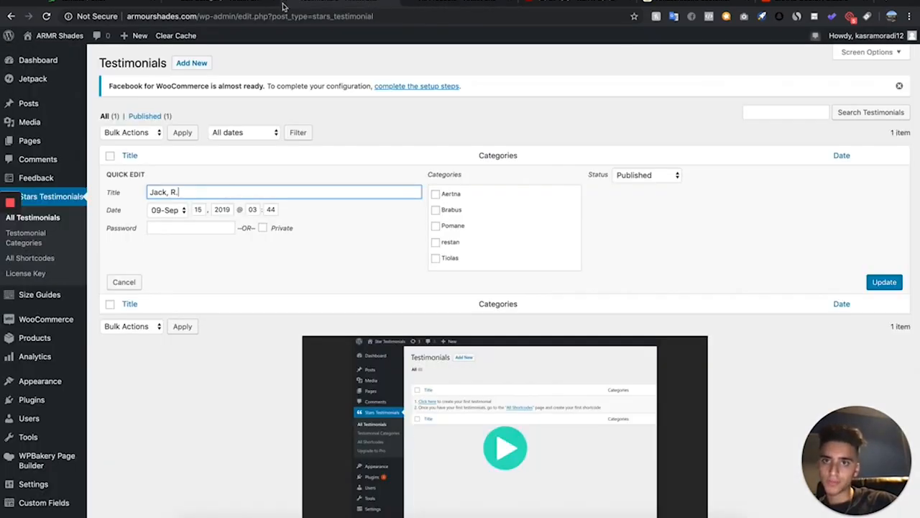
click(435, 210)
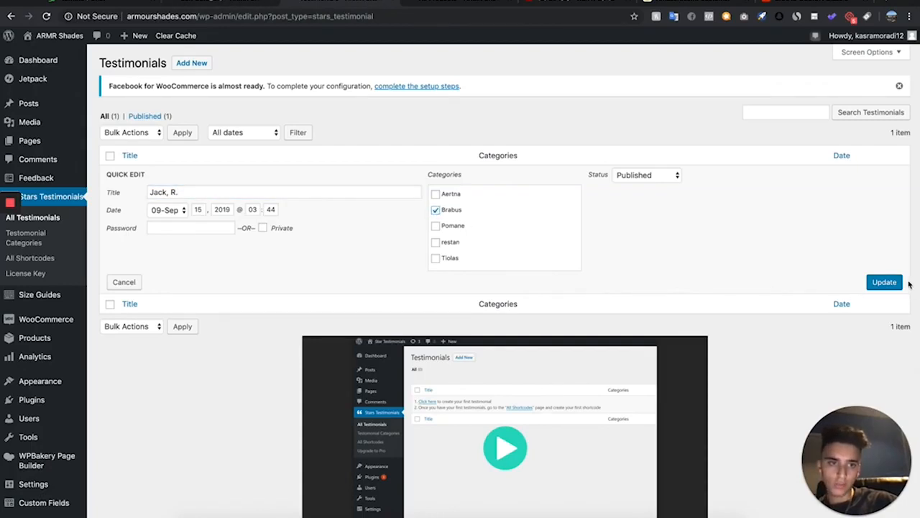
click(890, 284)
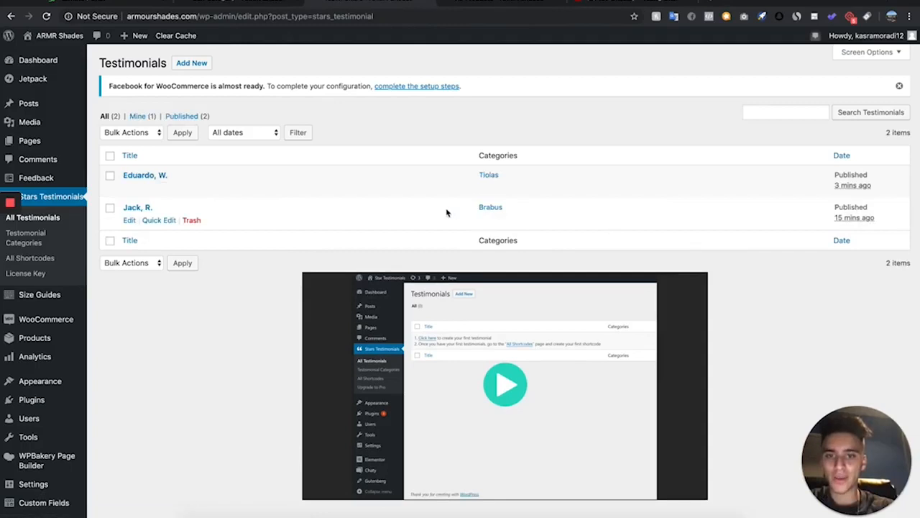
Review the testimonials list against the storefront, then open the Stars Testimonials shortcodes page
scroll(283, 214, down, 2)
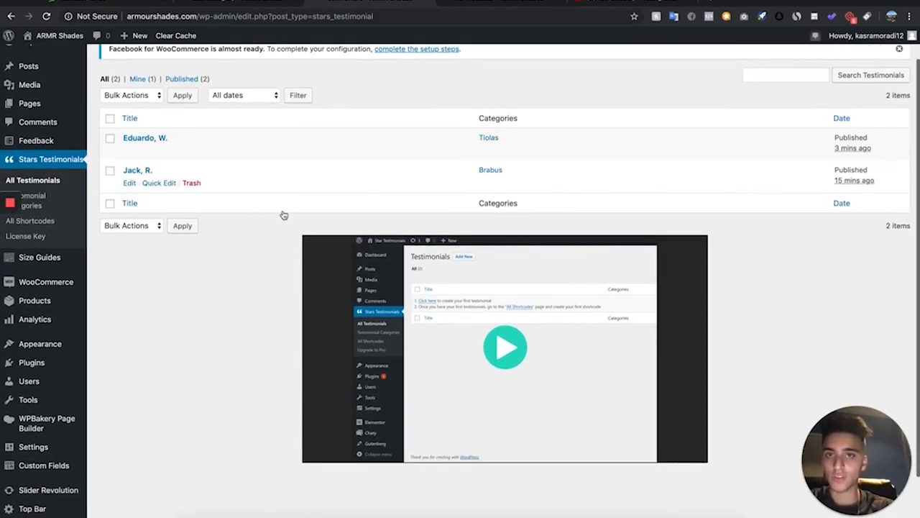
scroll(283, 214, up, 3)
scroll(283, 214, up, 2)
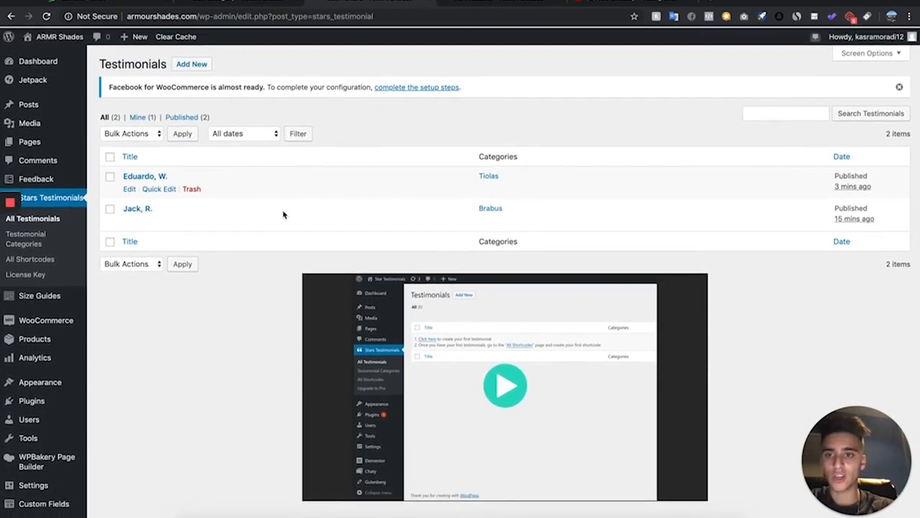
scroll(284, 214, up, 2)
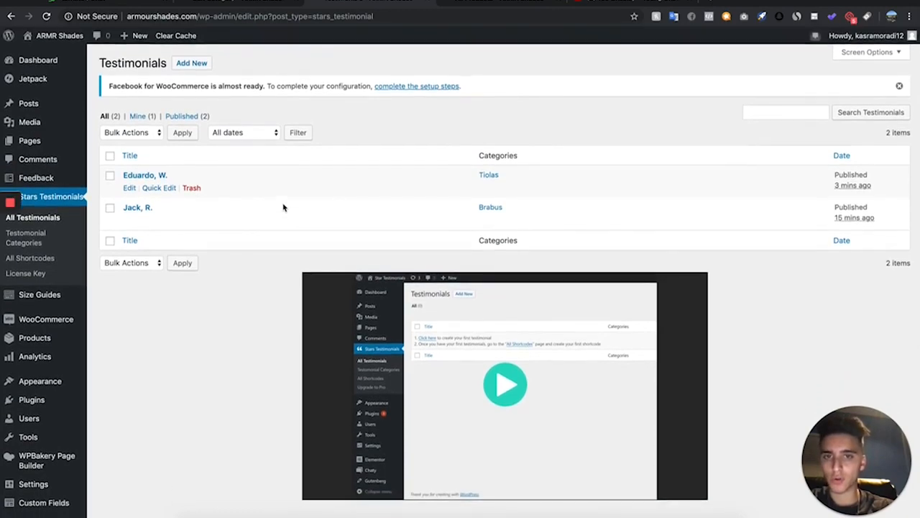
click(517, 4)
scroll(439, 265, up, 4)
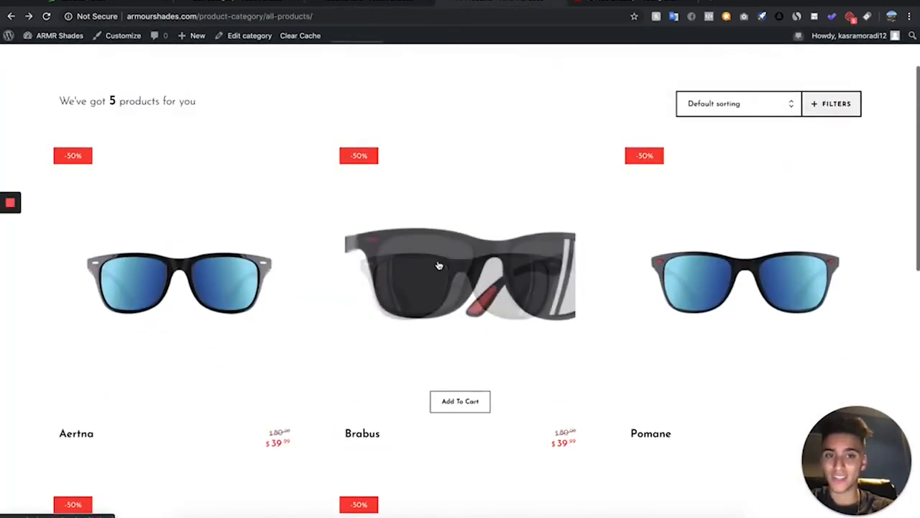
click(370, 4)
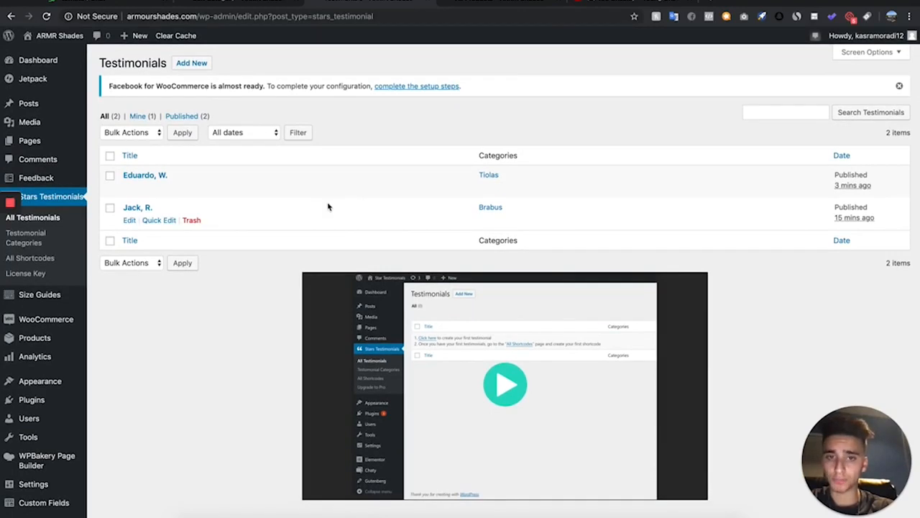
click(53, 263)
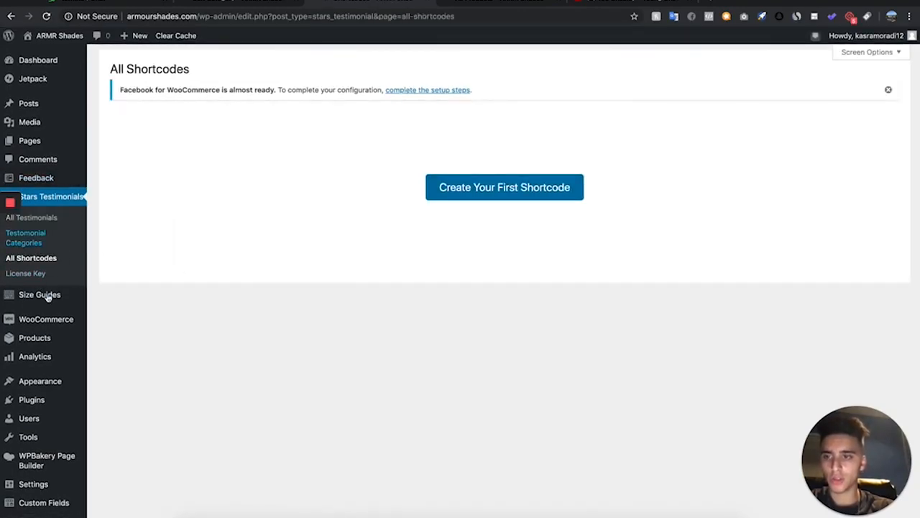
Start creating a new testimonial shortcode using the Grid layout with style #1
click(496, 184)
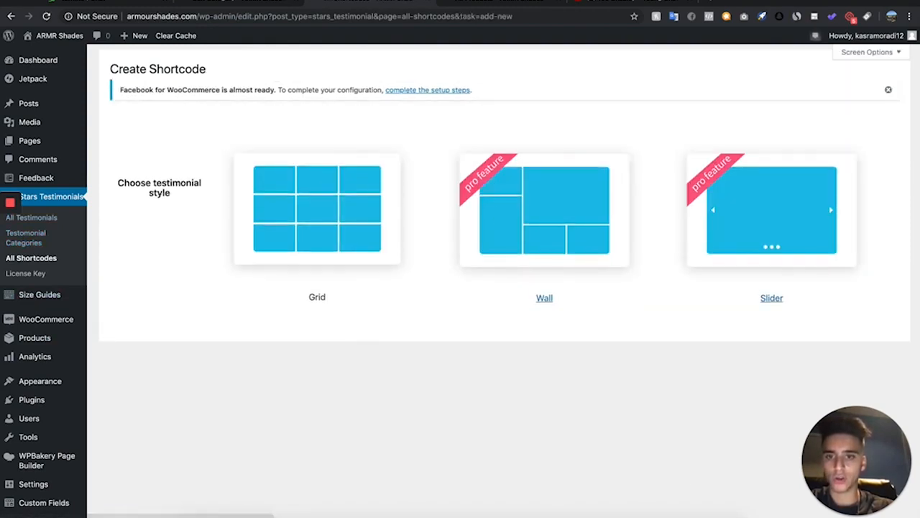
click(315, 187)
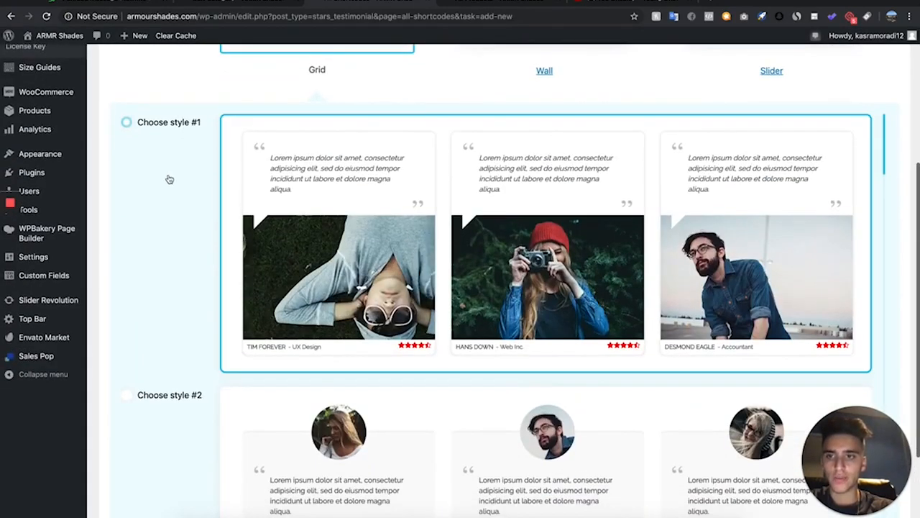
click(181, 148)
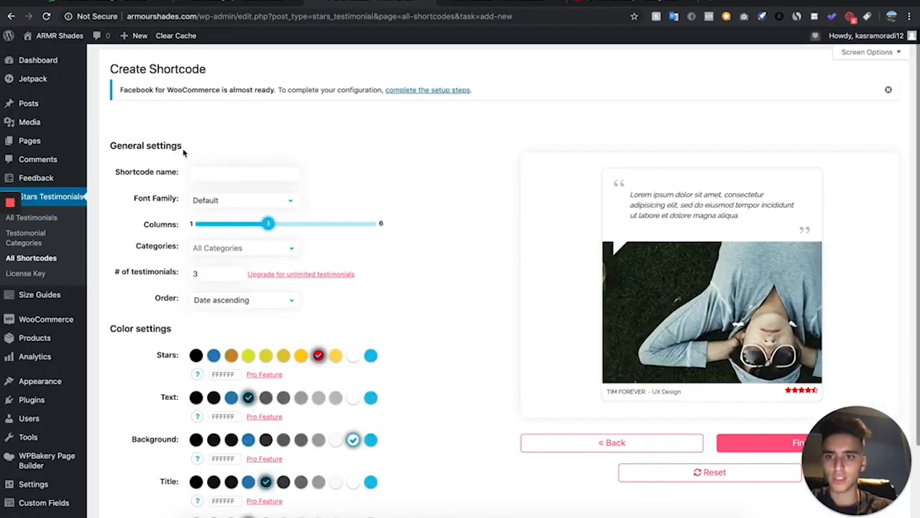
Name the shortcode Brabus and restrict its categories to Brabus
click(507, 2)
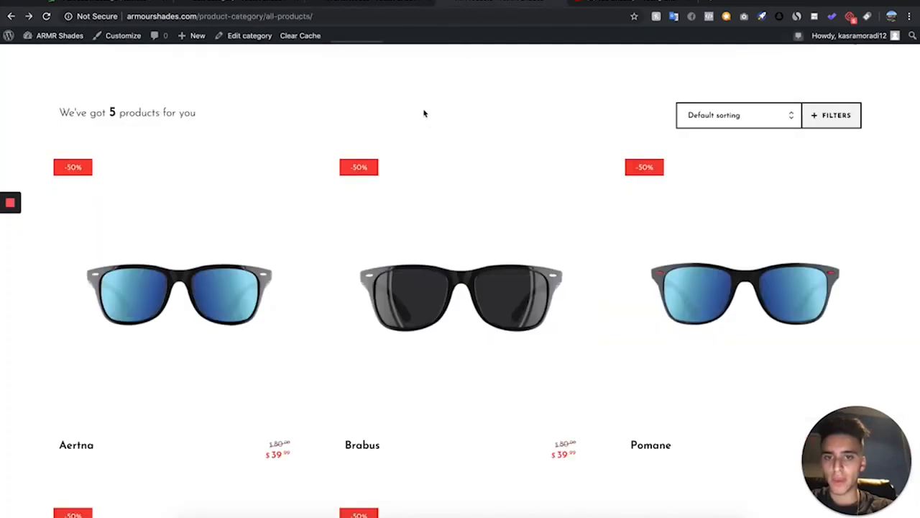
click(338, 3)
click(209, 169)
text(Brabus)
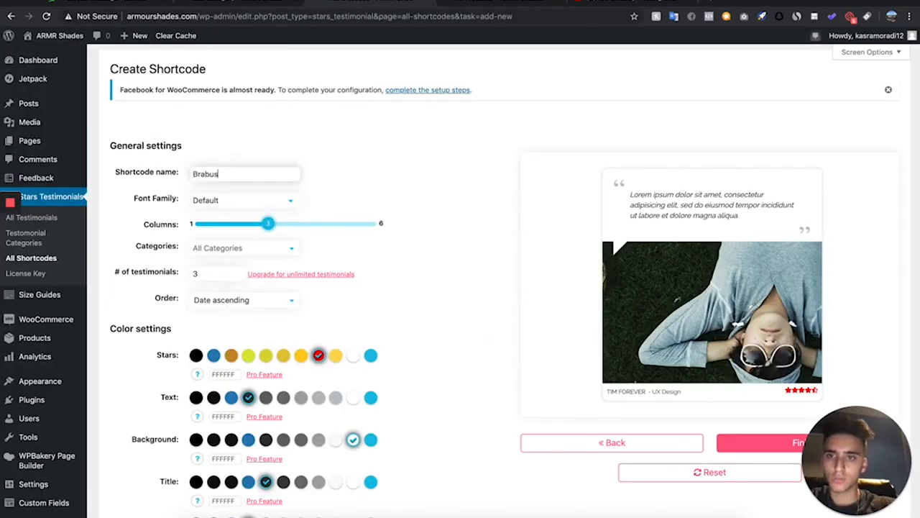
scroll(266, 225, down, 3)
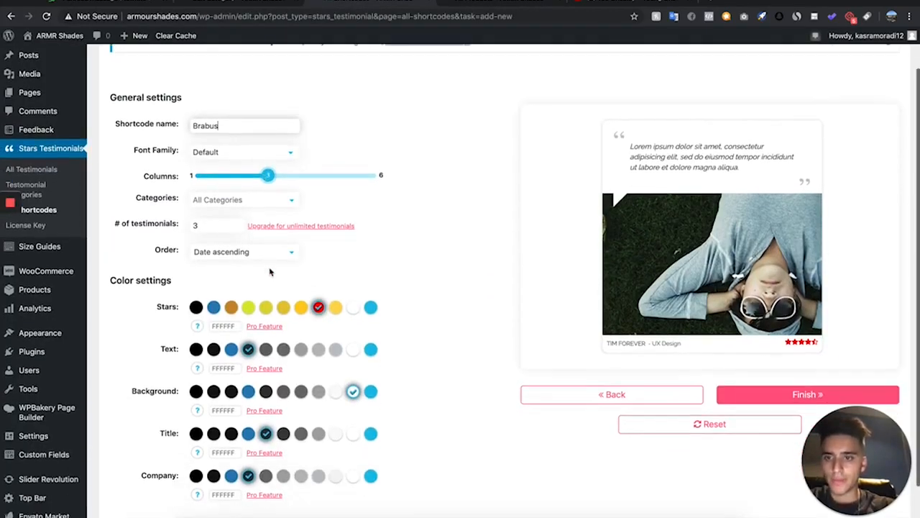
click(257, 156)
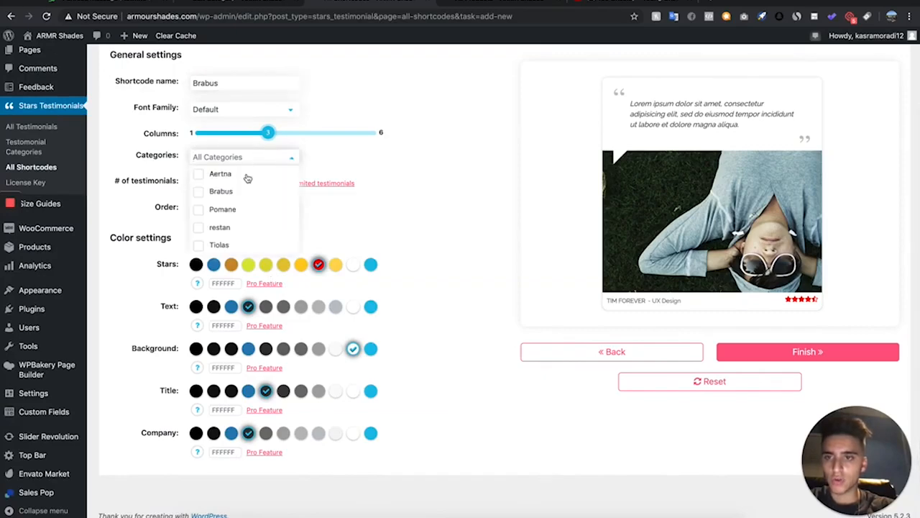
click(222, 191)
click(467, 264)
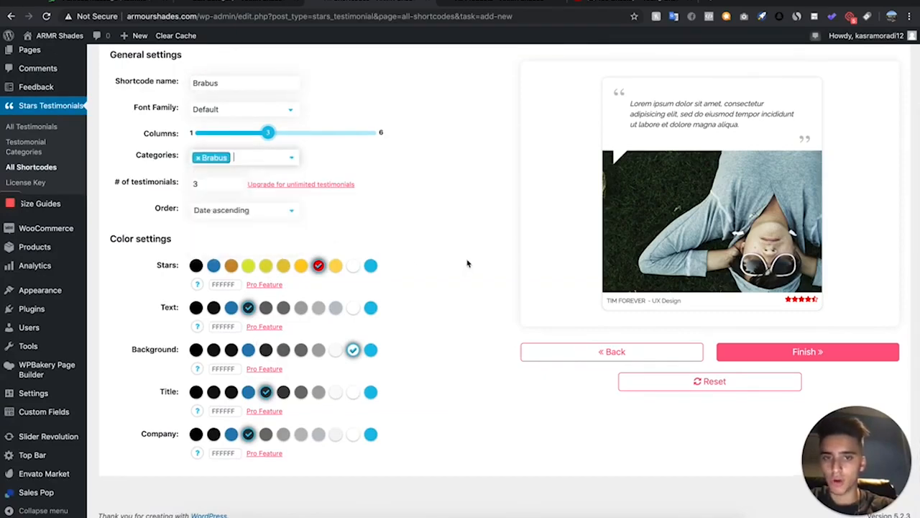
Finish the shortcode, dismiss the confirmation, and copy the Brabus shortcode
click(852, 348)
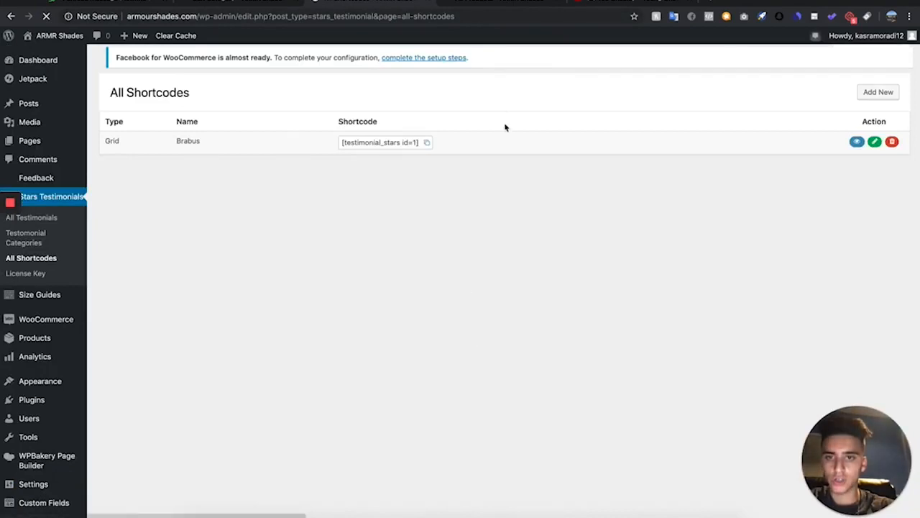
click(403, 152)
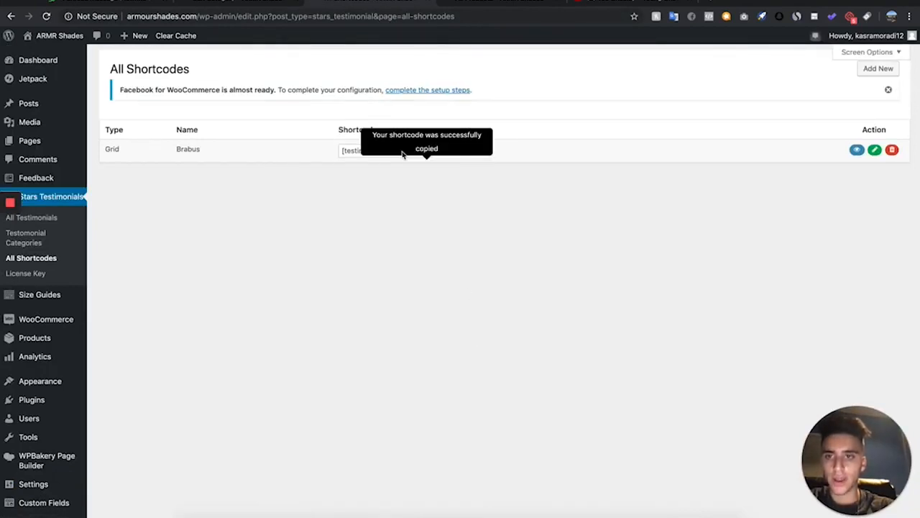
click(426, 156)
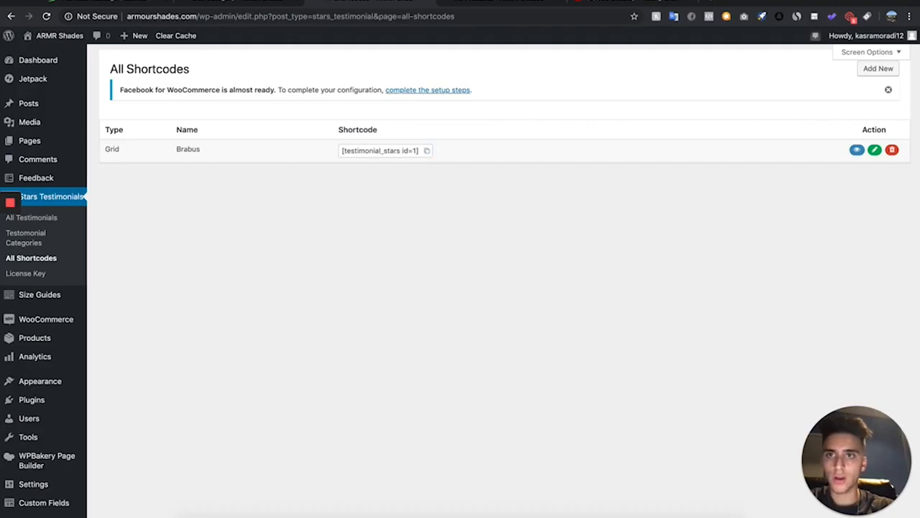
Open the Brabus product, paste the testimonial shortcode below its description, and preview the changes
click(206, 1)
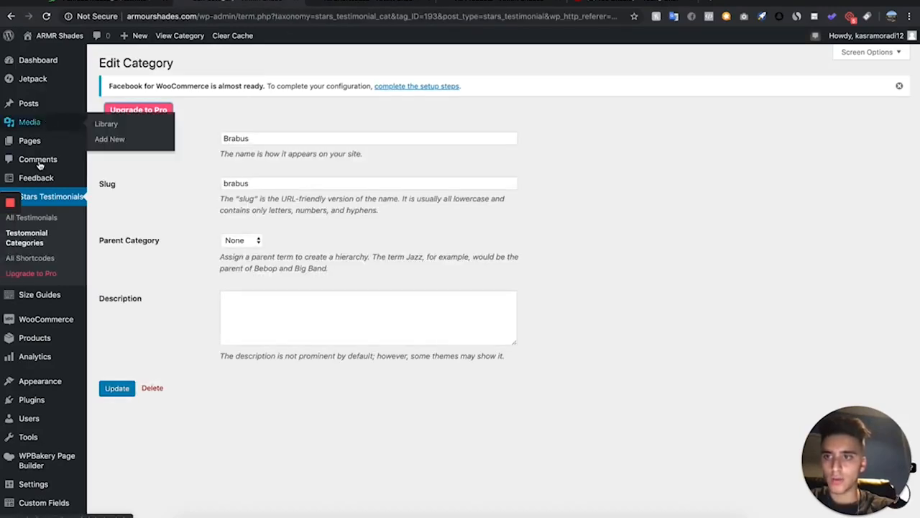
scroll(37, 336, down, 1)
scroll(38, 336, up, 1)
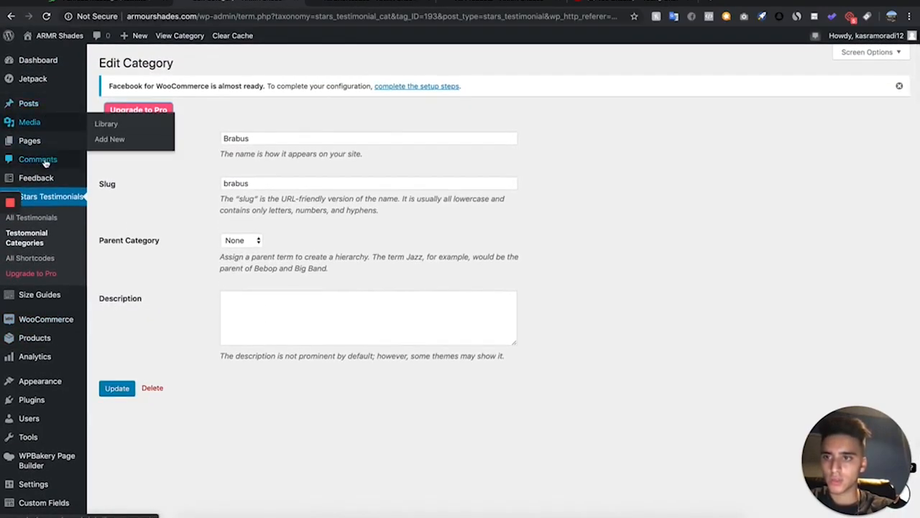
scroll(32, 288, down, 1)
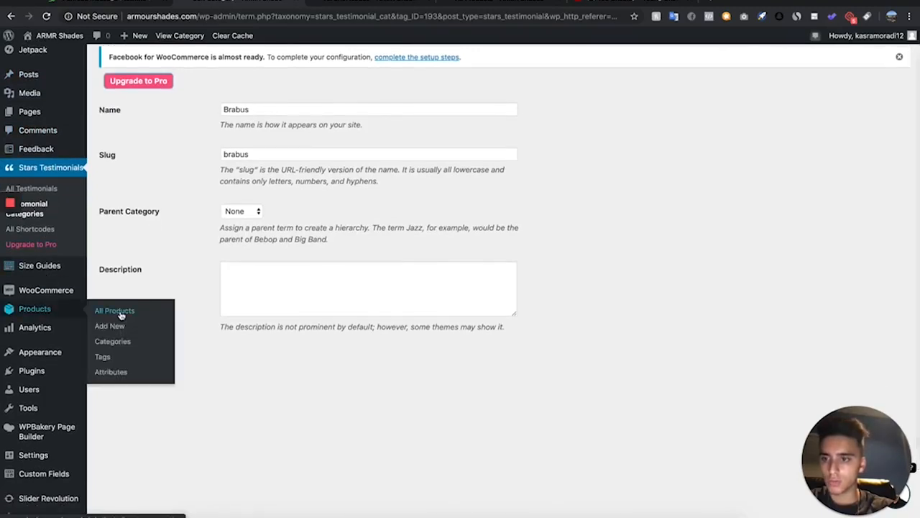
click(117, 312)
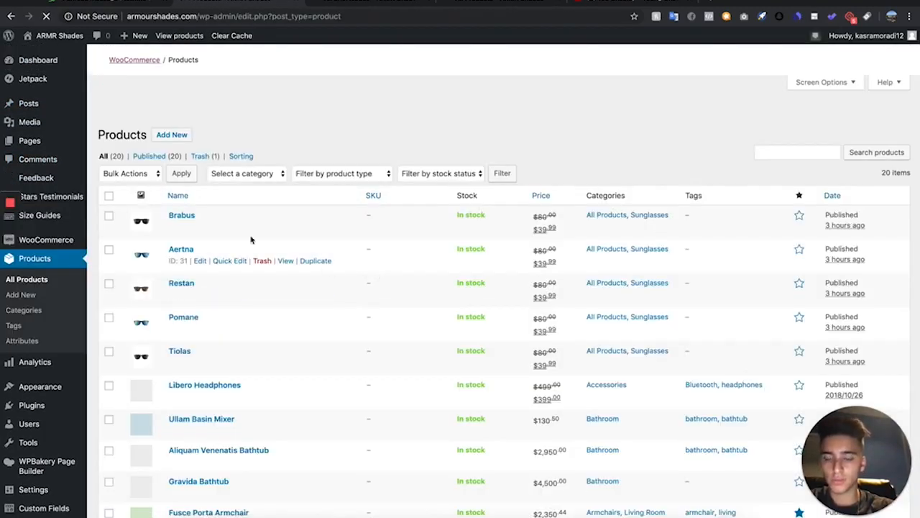
click(199, 228)
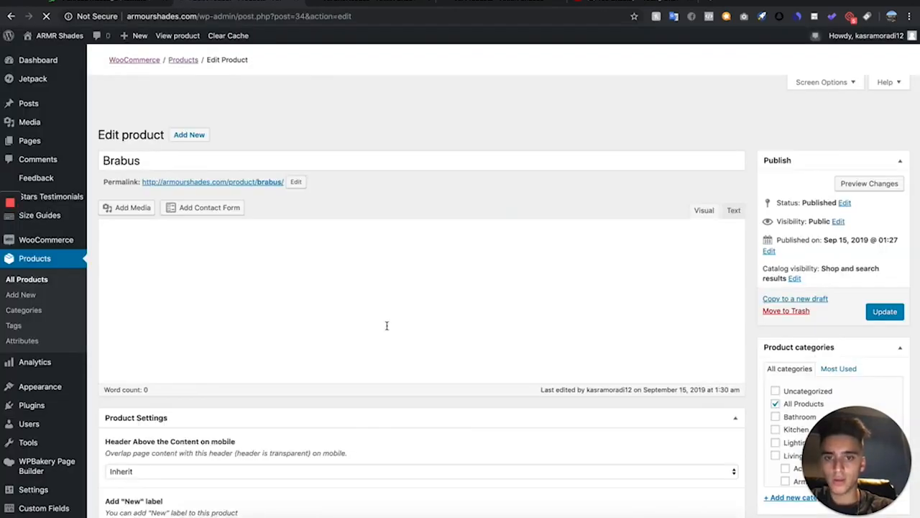
scroll(387, 325, down, 1)
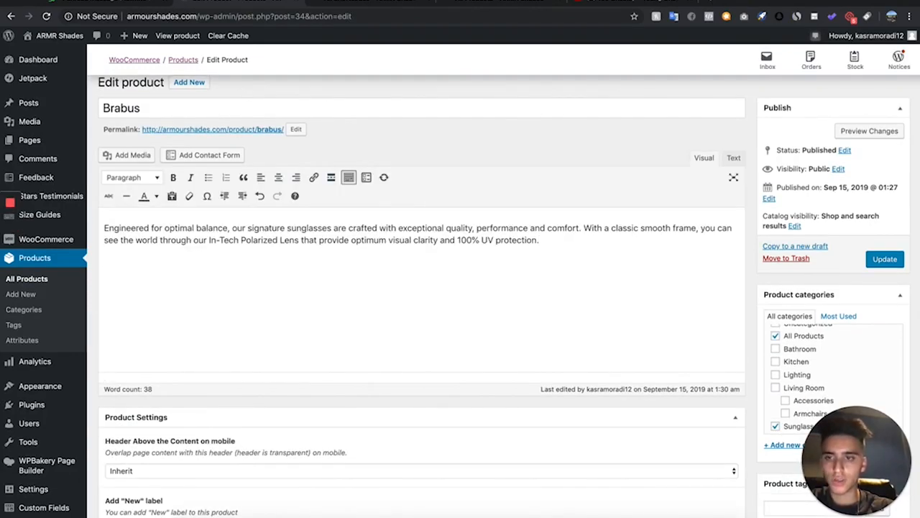
key(ctrl+v)
click(885, 133)
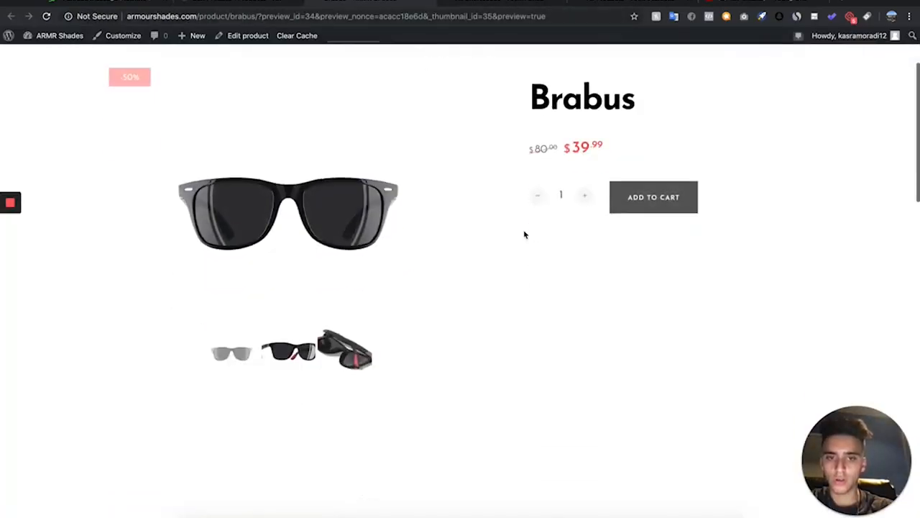
Scroll through the product preview to check the displayed testimonial
scroll(525, 234, down, 10)
scroll(525, 235, down, 3)
scroll(525, 234, up, 4)
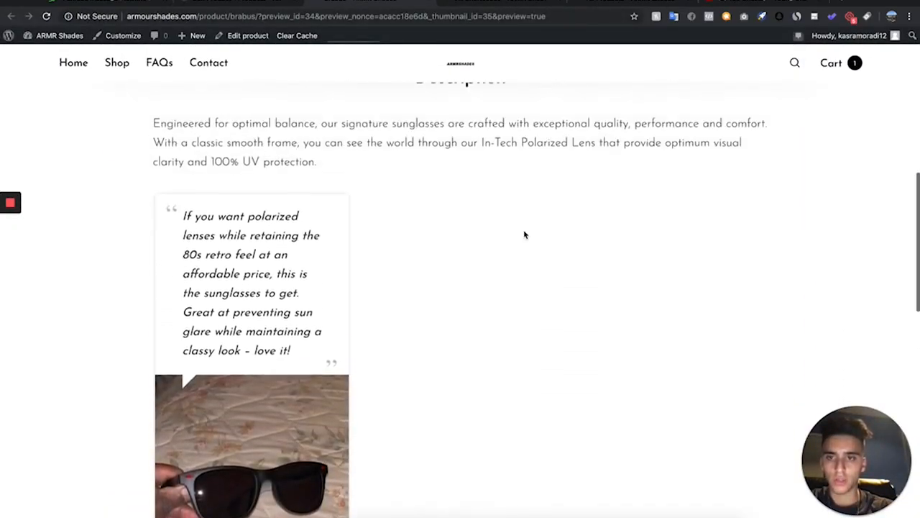
scroll(525, 235, down, 4)
key(super+minus)
scroll(415, 359, up, 1)
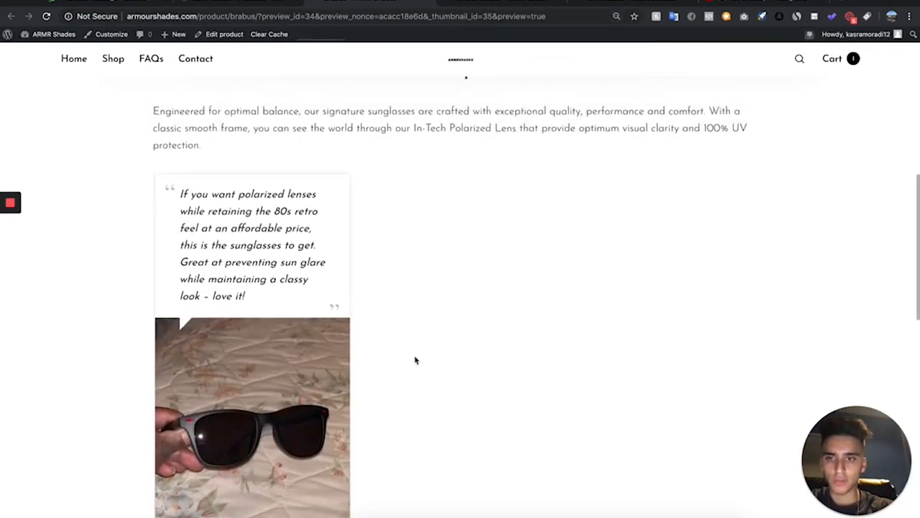
click(254, 2)
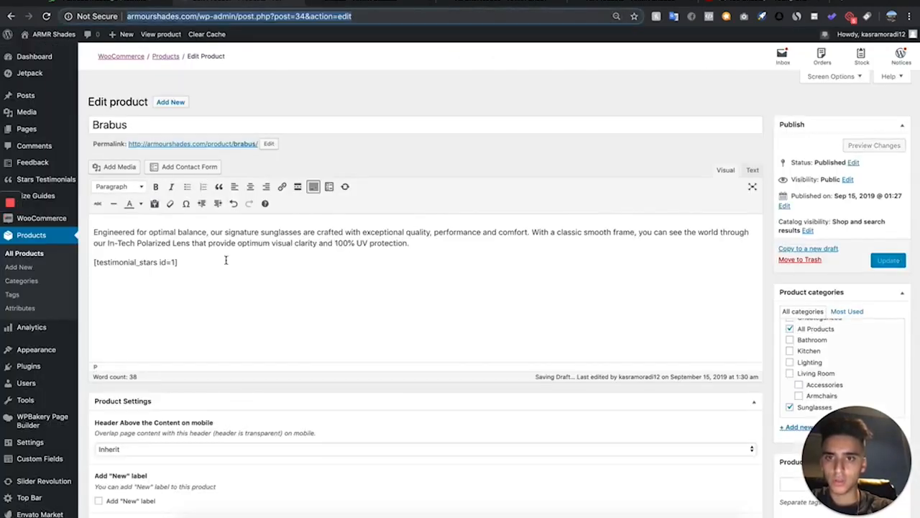
Add a bold Heading 3 titled "Customer Reviews" above the shortcode in the product description
click(93, 263)
key(Return)
key(Return)
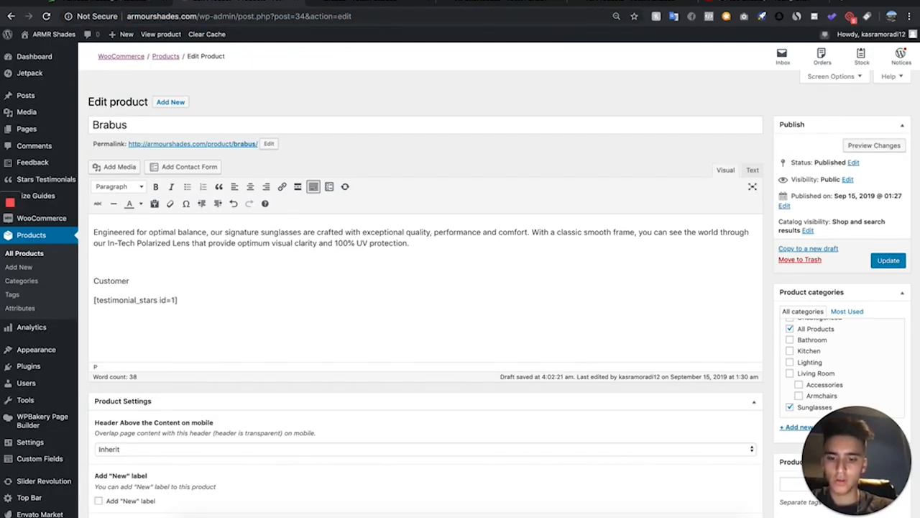
drag(194, 281, 48, 283)
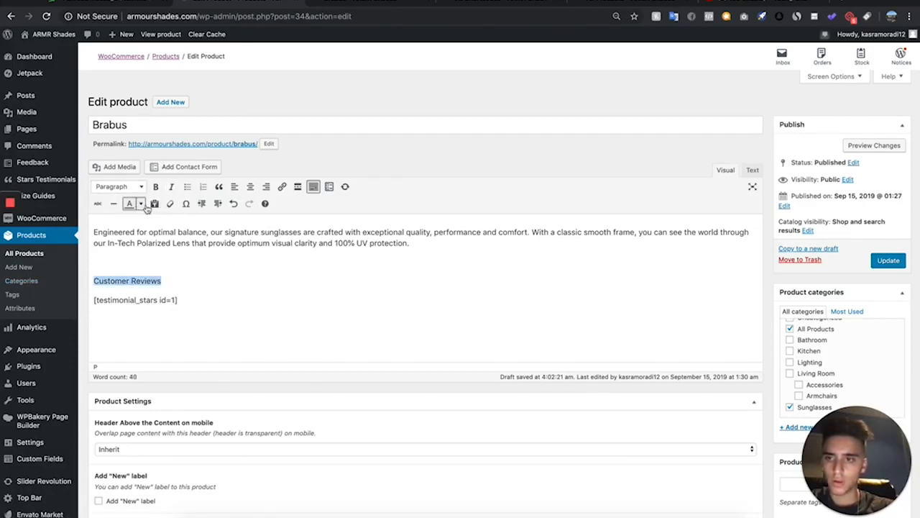
click(155, 187)
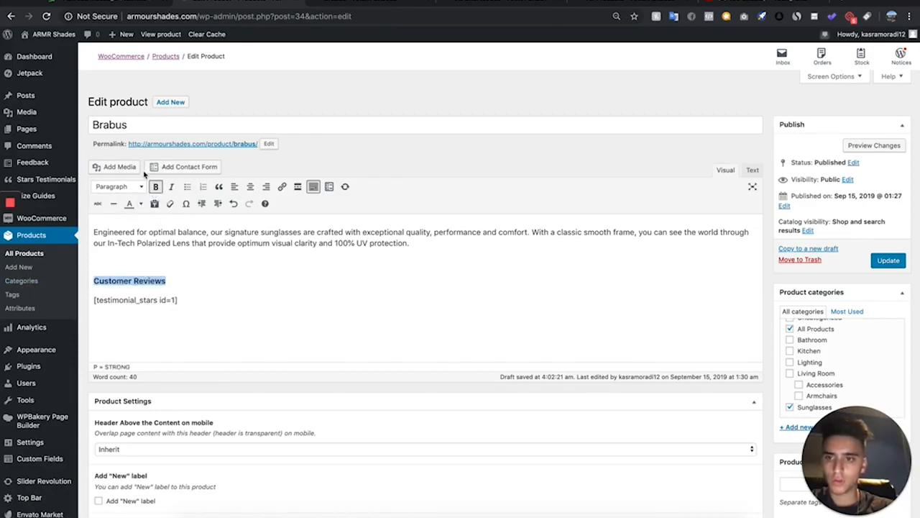
click(118, 186)
click(159, 263)
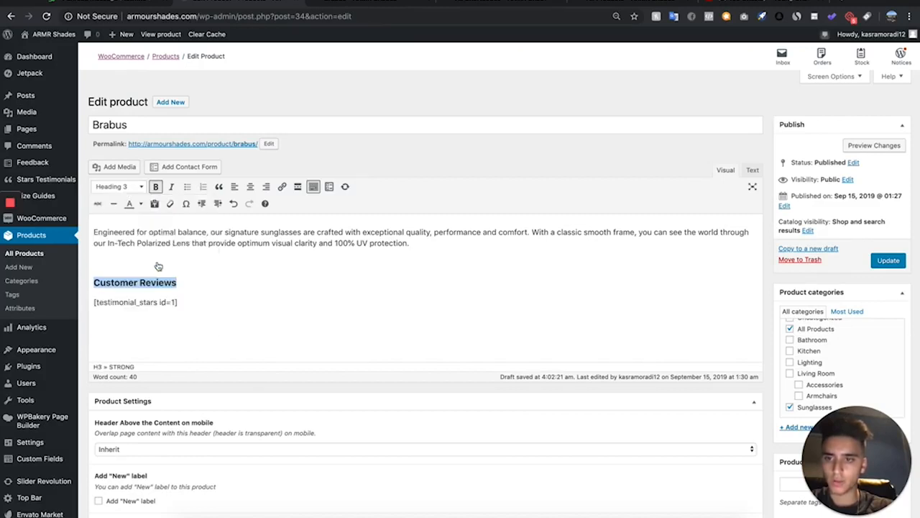
Preview the product page to check the new heading, then close the preview
click(885, 146)
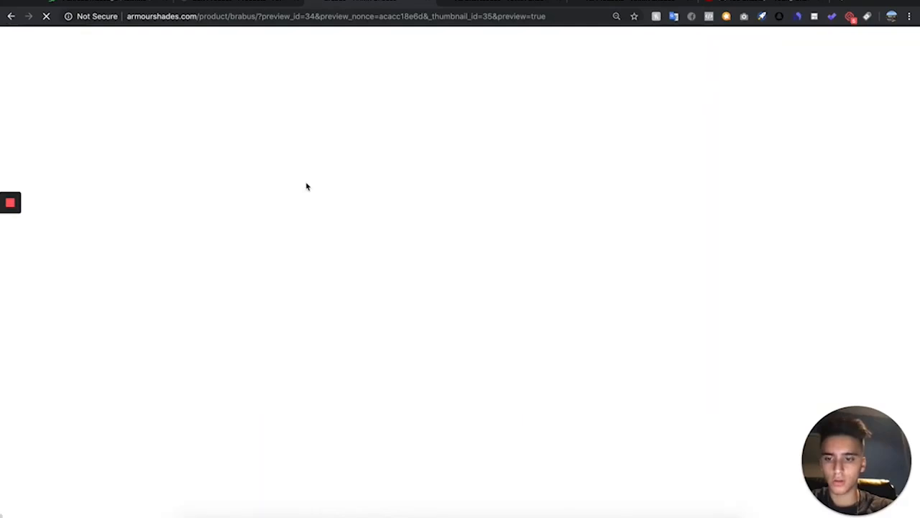
scroll(307, 186, down, 5)
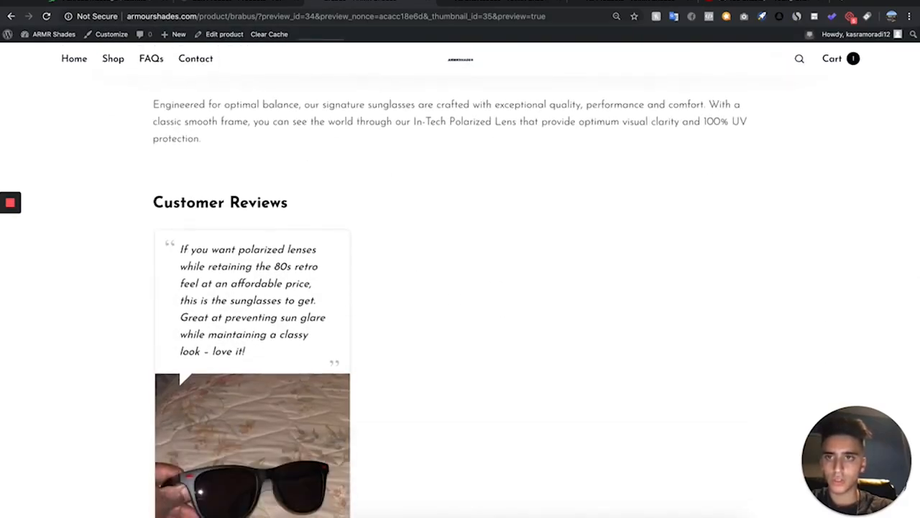
key(ctrl+w)
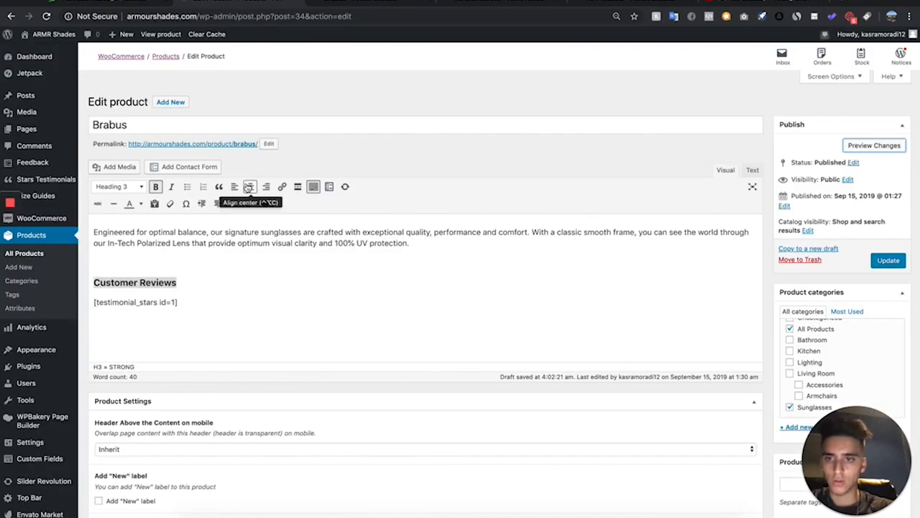
Center-align the Customer Reviews heading and preview the product page again
click(250, 186)
click(888, 148)
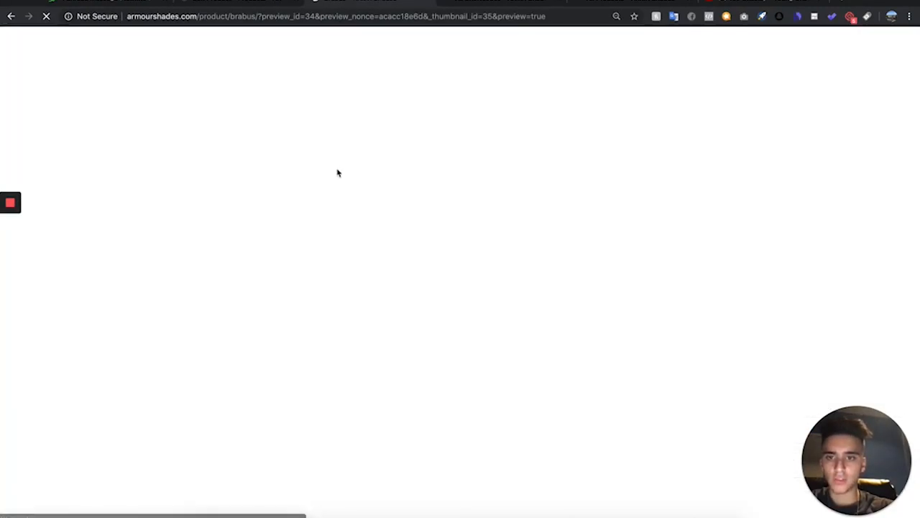
scroll(323, 384, down, 5)
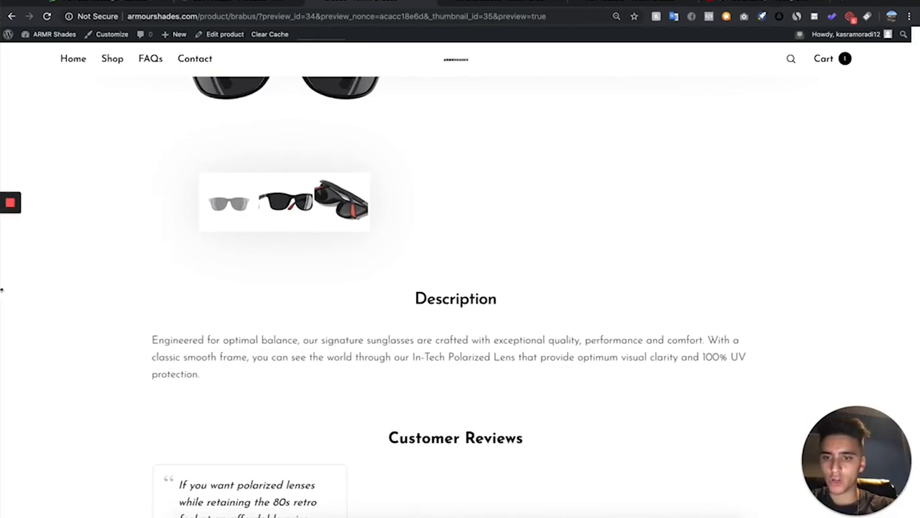
scroll(352, 305, down, 5)
scroll(352, 305, up, 2)
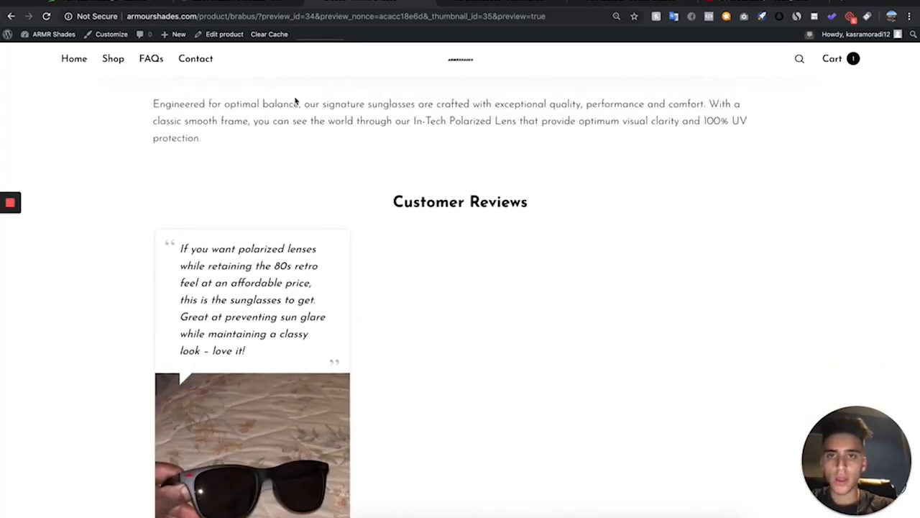
scroll(252, 158, up, 15)
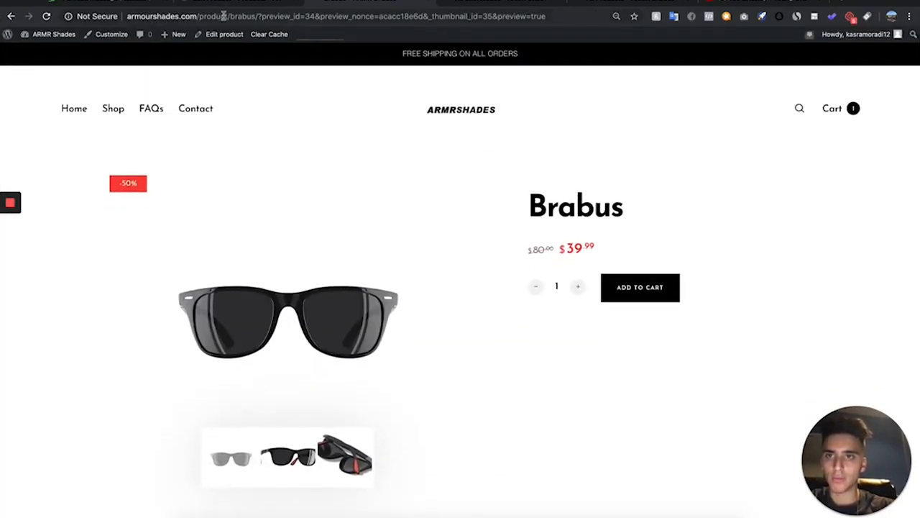
Start a new Stars Testimonials shortcode using the Grid layout with testimonial style #1
click(230, 6)
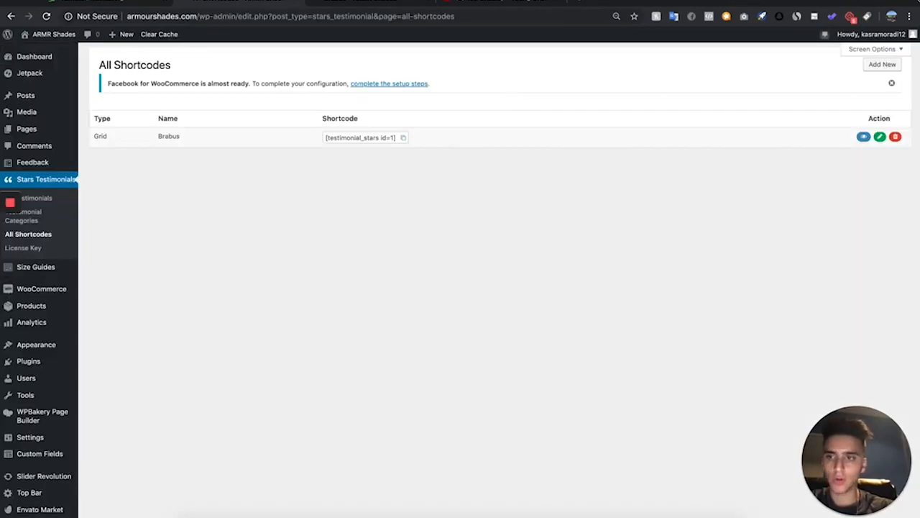
click(880, 64)
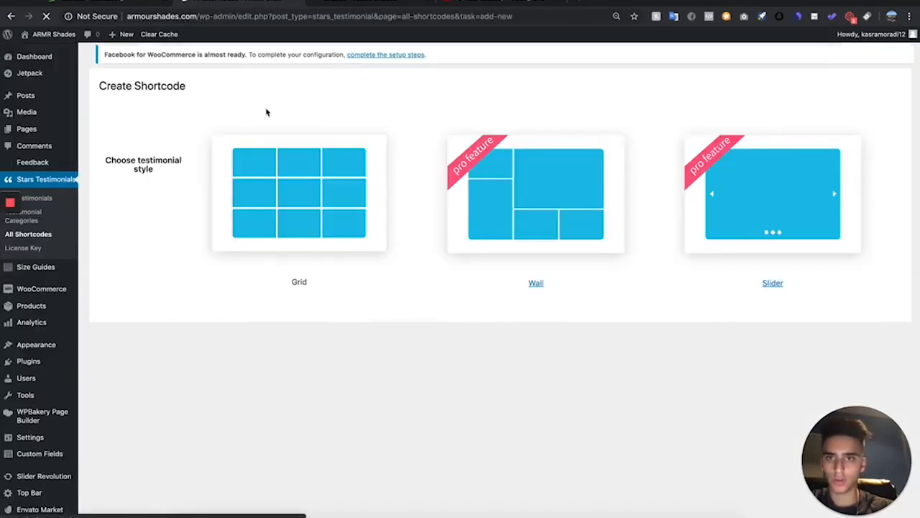
click(310, 235)
scroll(317, 251, down, 5)
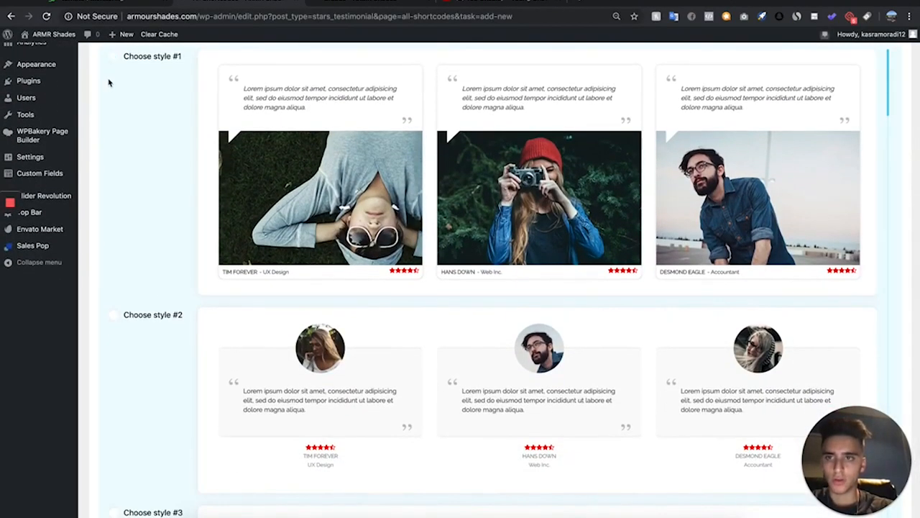
mouse_move(130, 69)
click(175, 76)
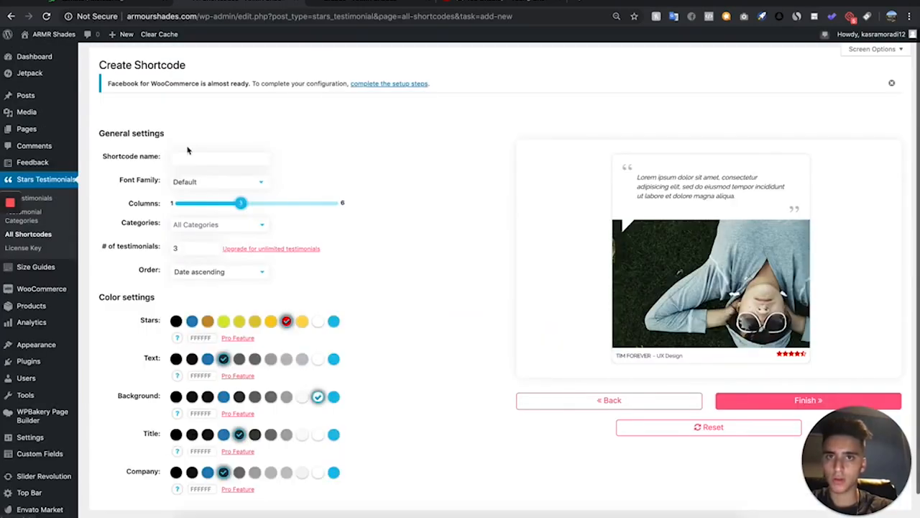
Name the shortcode Tiolas, limit its categories to Tiolas, and finish creating it
scroll(193, 220, down, 1)
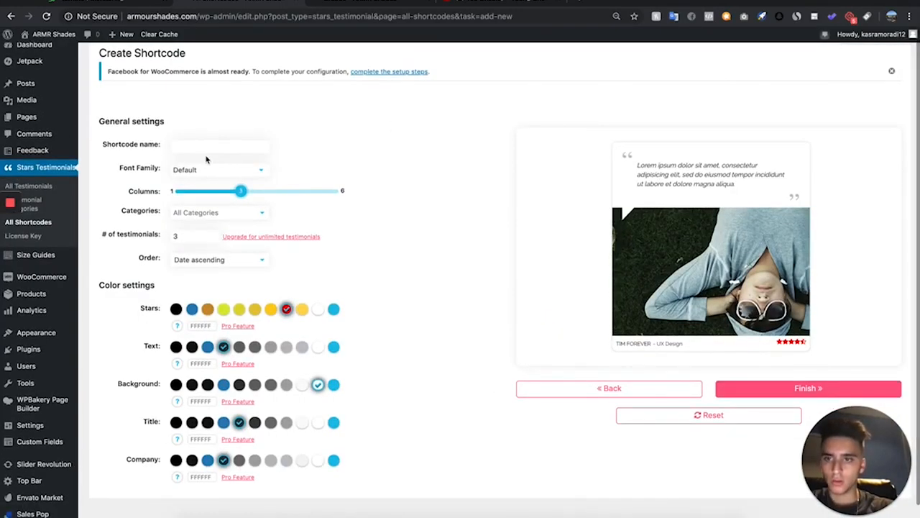
click(197, 266)
click(212, 213)
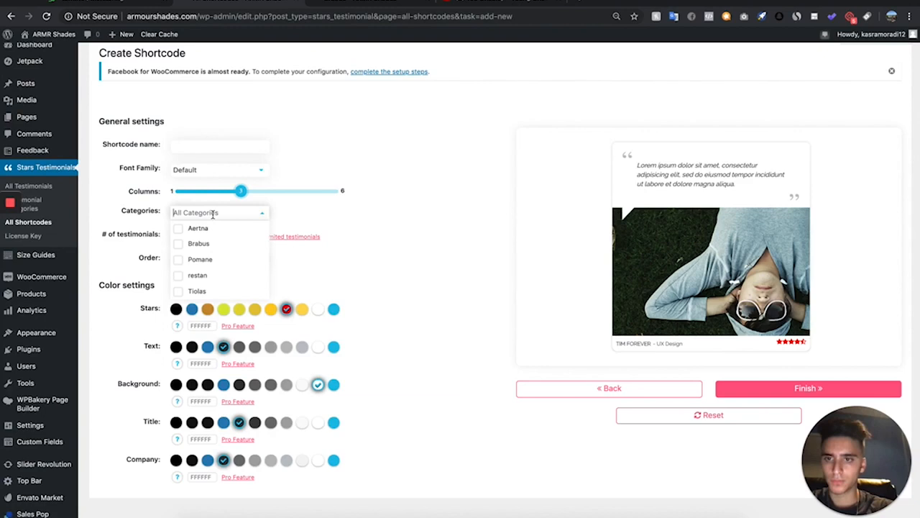
click(203, 291)
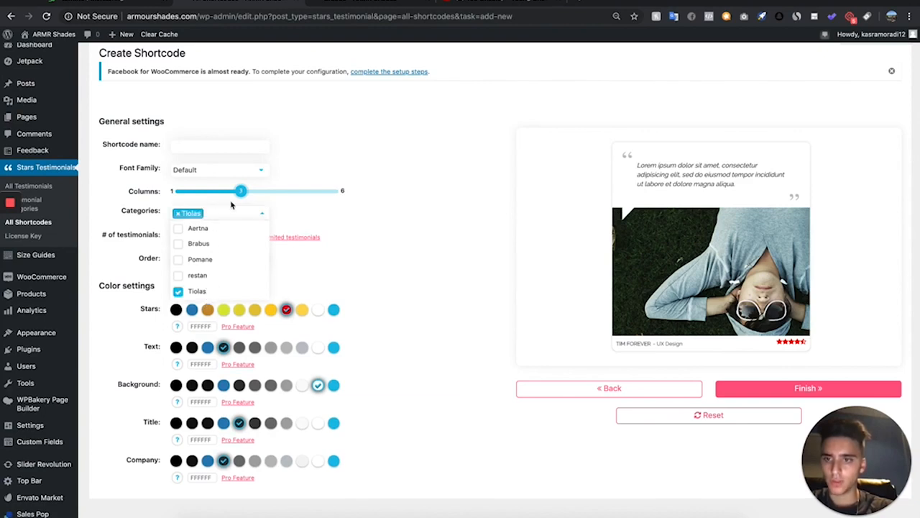
click(234, 145)
text(Tiolas)
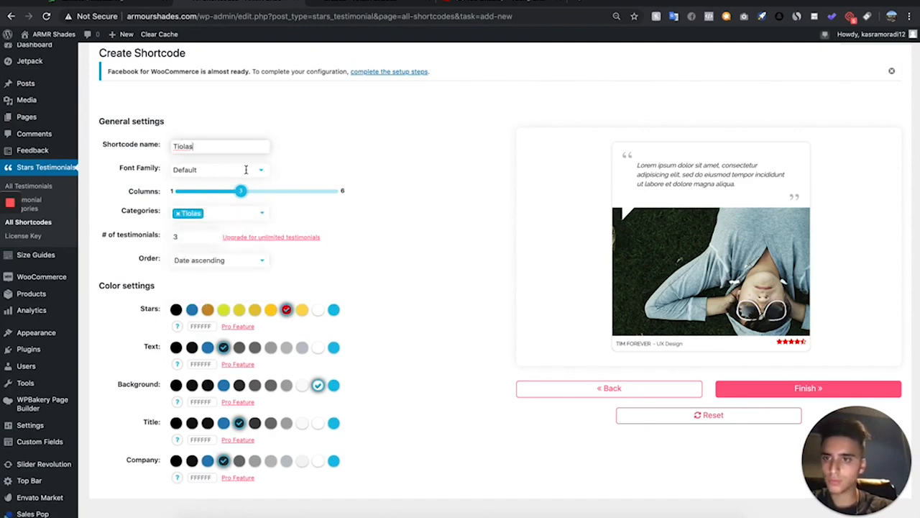
click(750, 389)
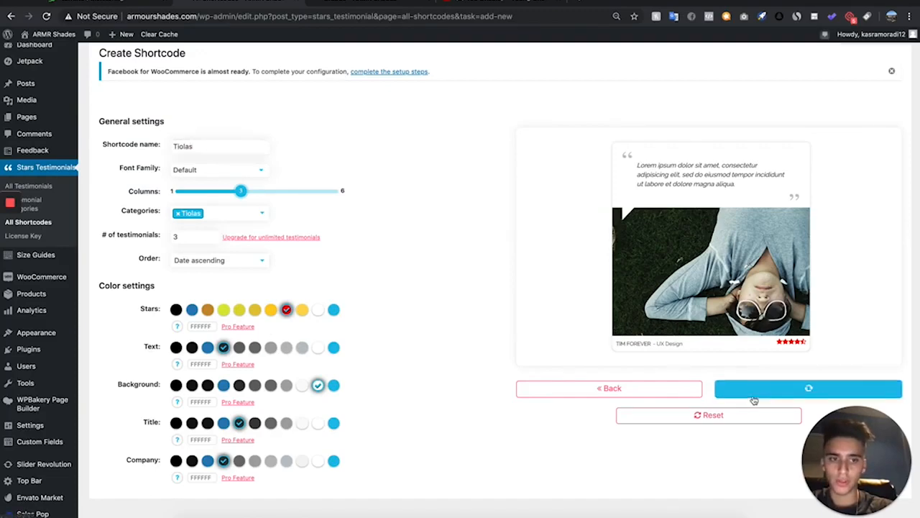
Paste the Customer Reviews heading and [testimonial_stars id=2] shortcode into the Tiolas product description and update the product
click(460, 326)
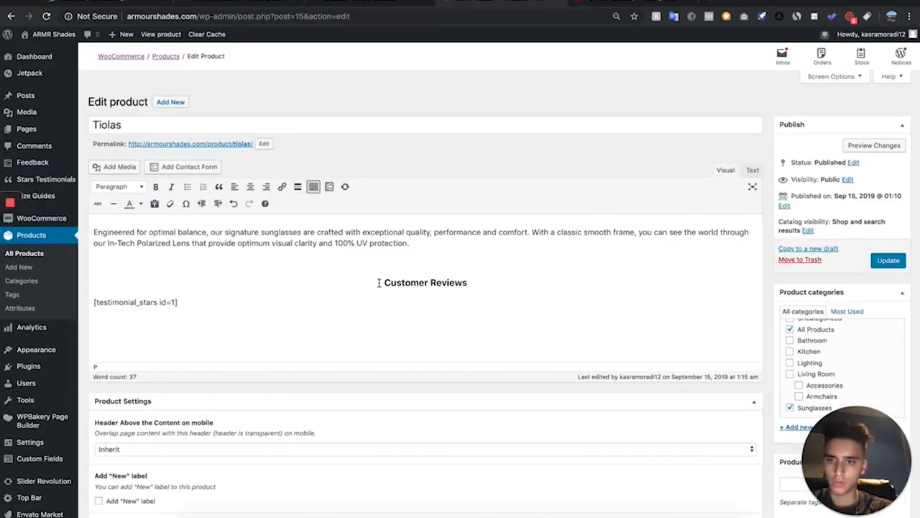
key(super+z)
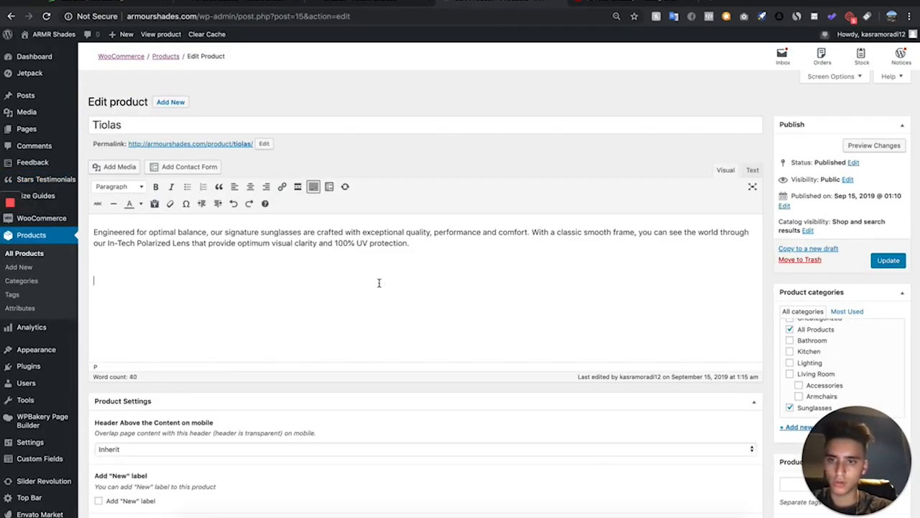
text(Customer Reviews [testimonial_stars id=1])
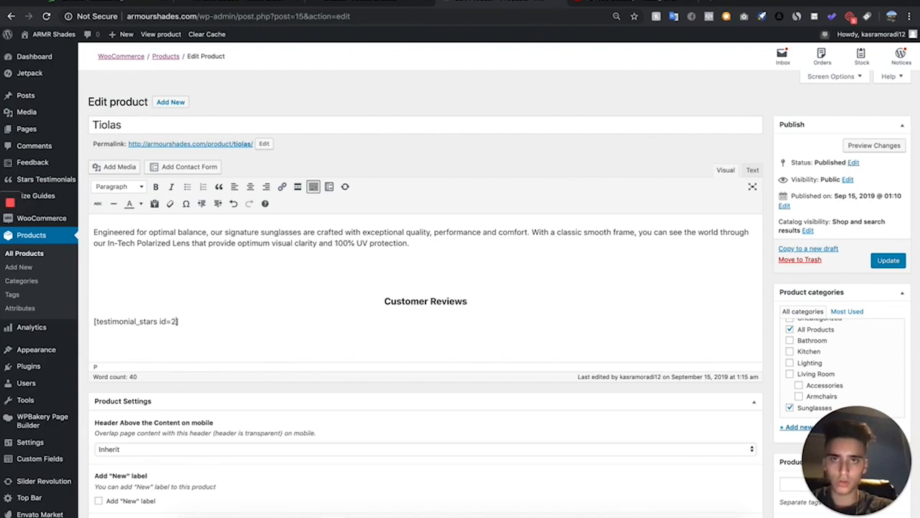
click(883, 262)
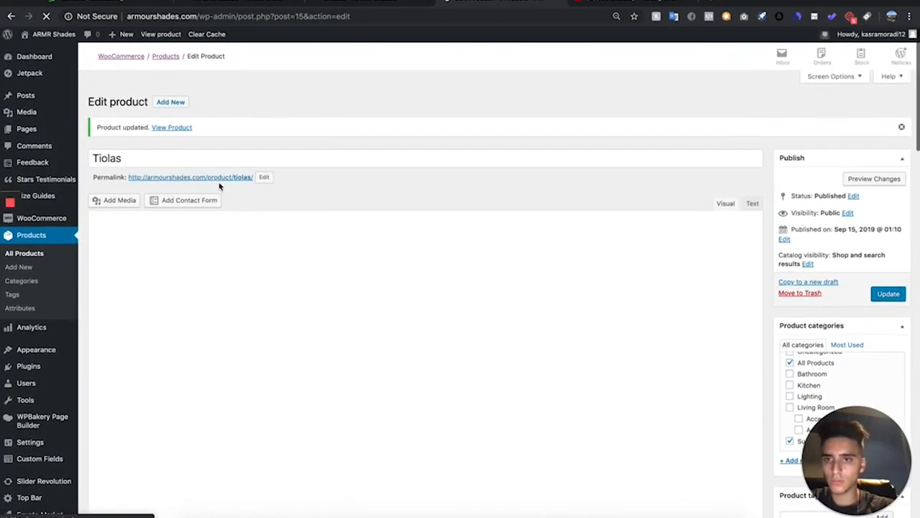
Open the Tiolas product page from its permalink and scroll through it to check the testimonials
right_click(220, 178)
click(232, 185)
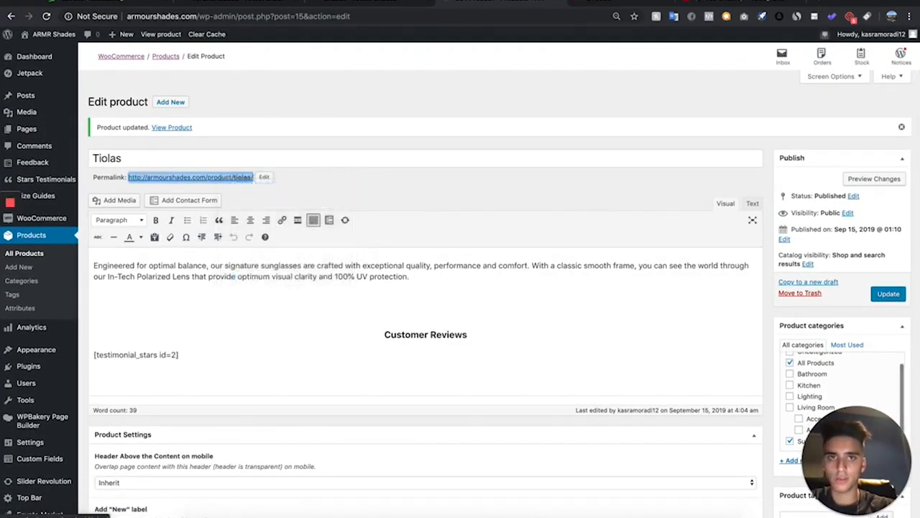
click(627, 2)
click(425, 2)
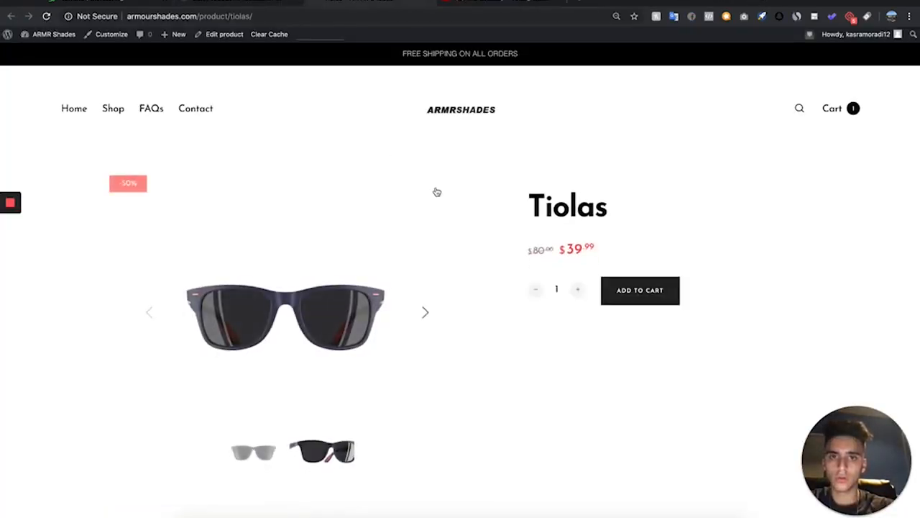
scroll(435, 191, down, 8)
scroll(436, 192, down, 5)
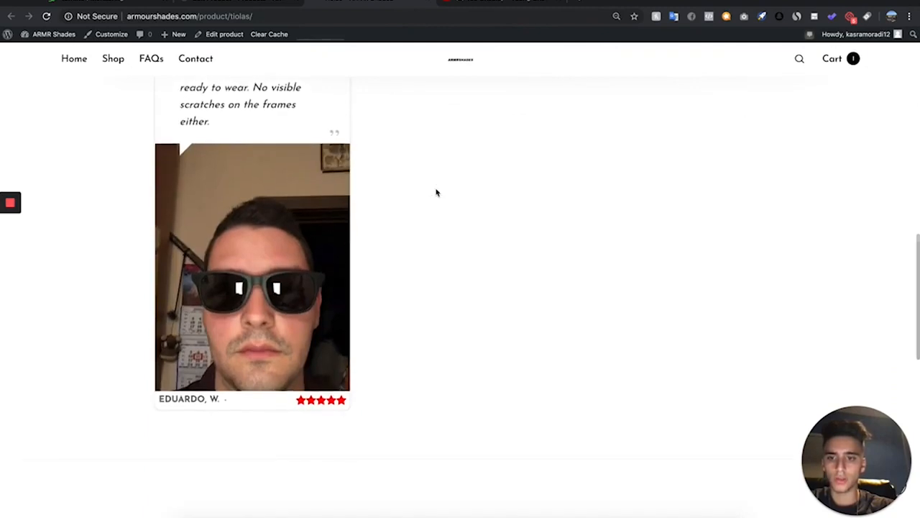
scroll(435, 191, up, 13)
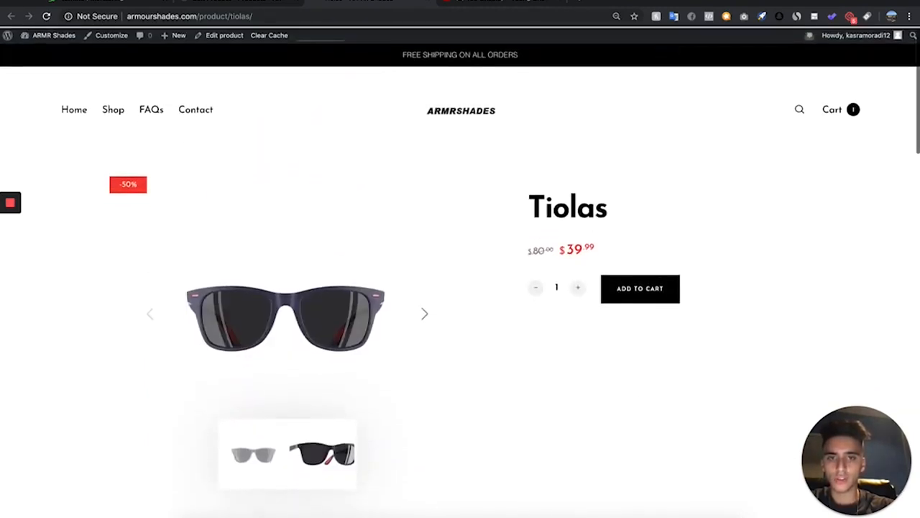
scroll(330, 66, down, 2)
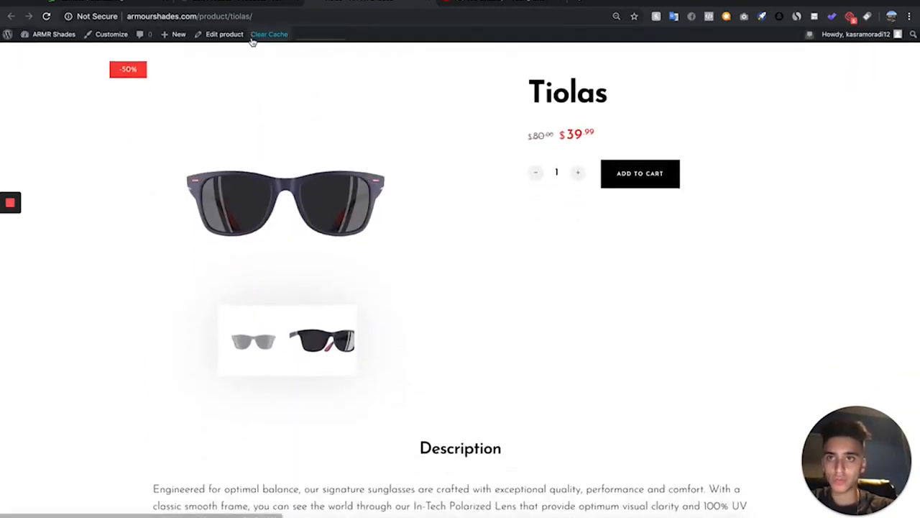
Inspect the static homepage choice in Reading Settings without changing it
click(467, 6)
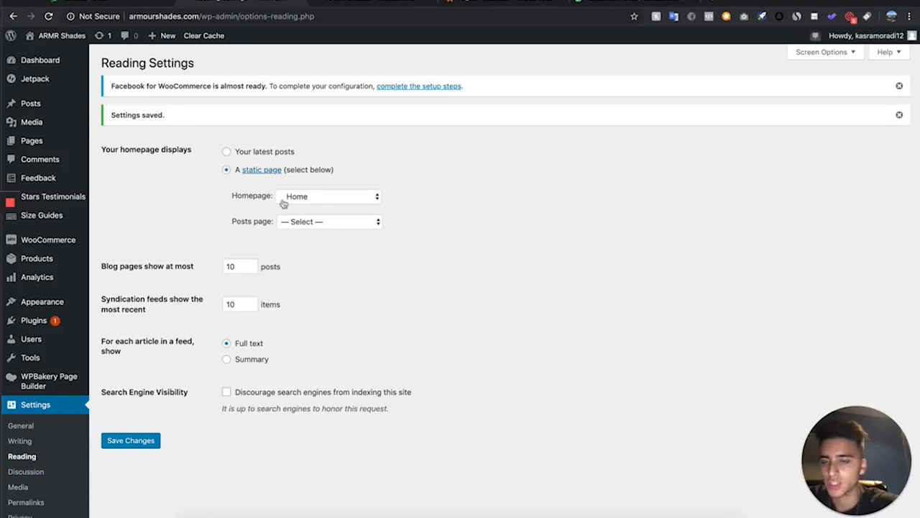
click(345, 195)
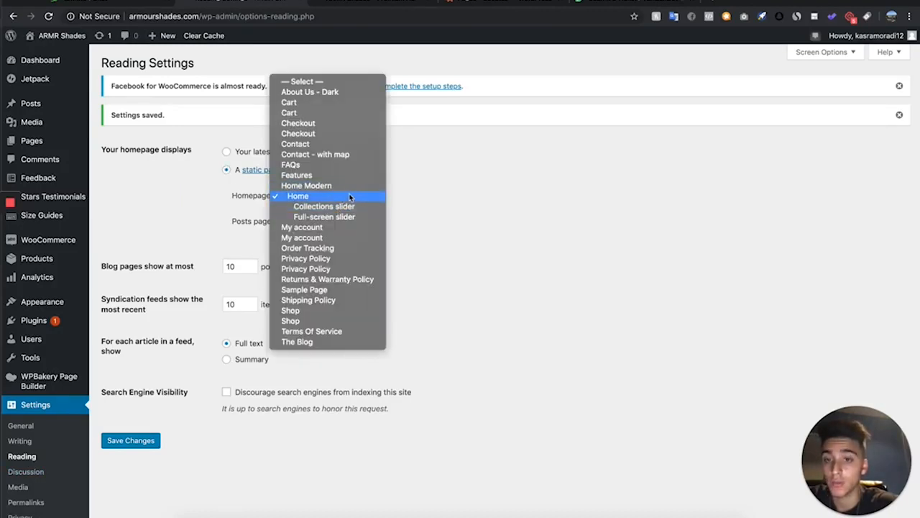
click(456, 147)
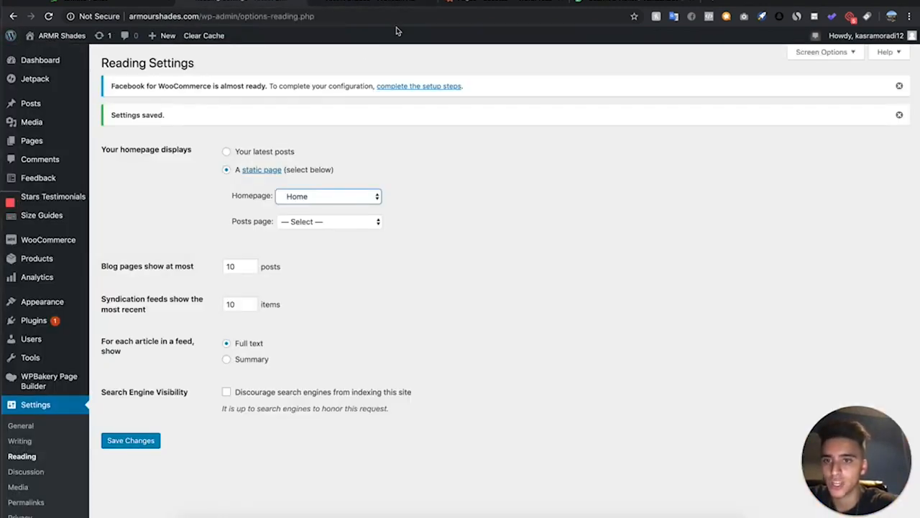
Reload the store homepage and scroll through it
click(401, 2)
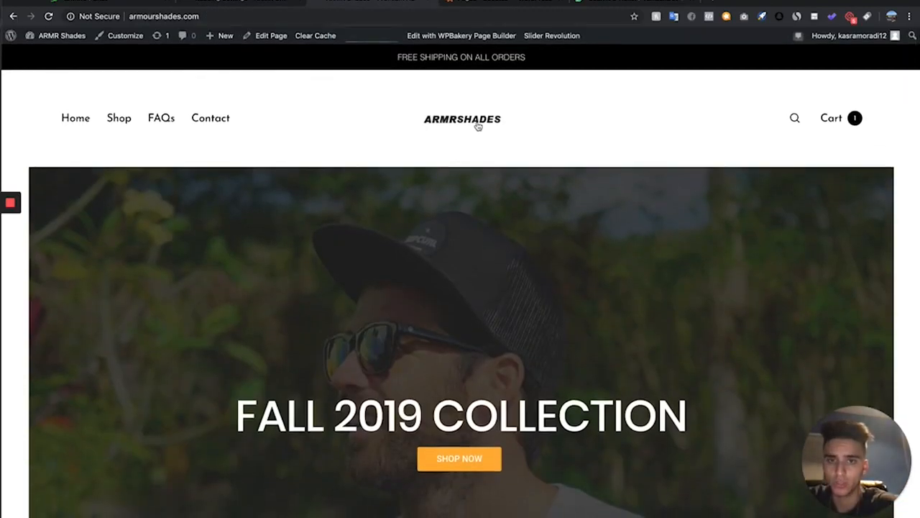
click(478, 126)
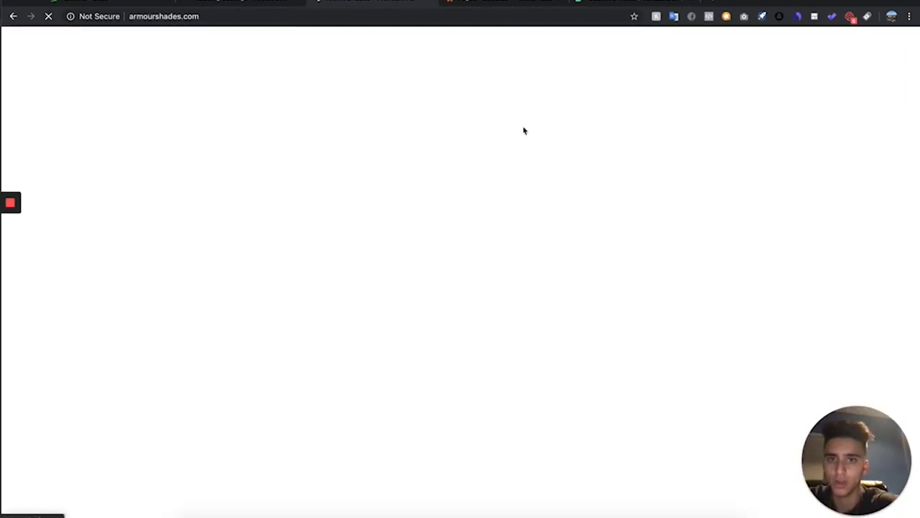
scroll(503, 227, down, 1)
scroll(503, 228, down, 20)
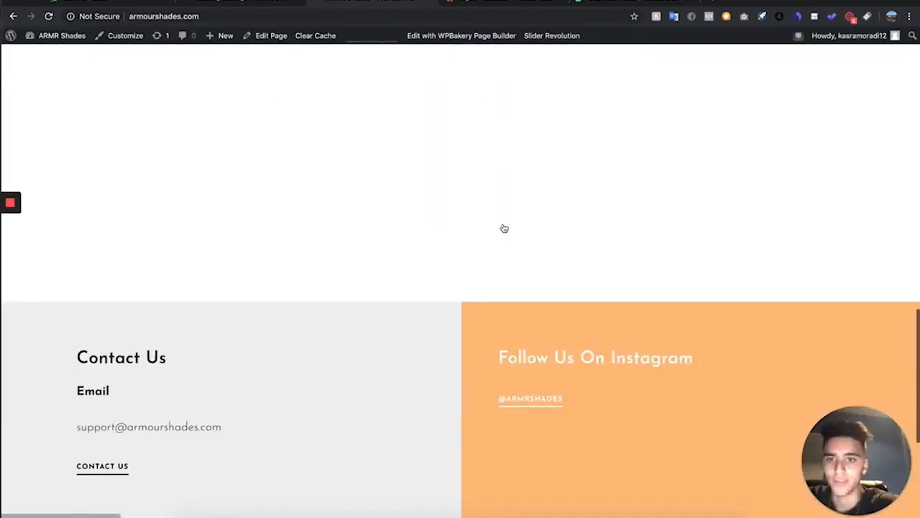
scroll(504, 227, up, 15)
scroll(503, 227, up, 5)
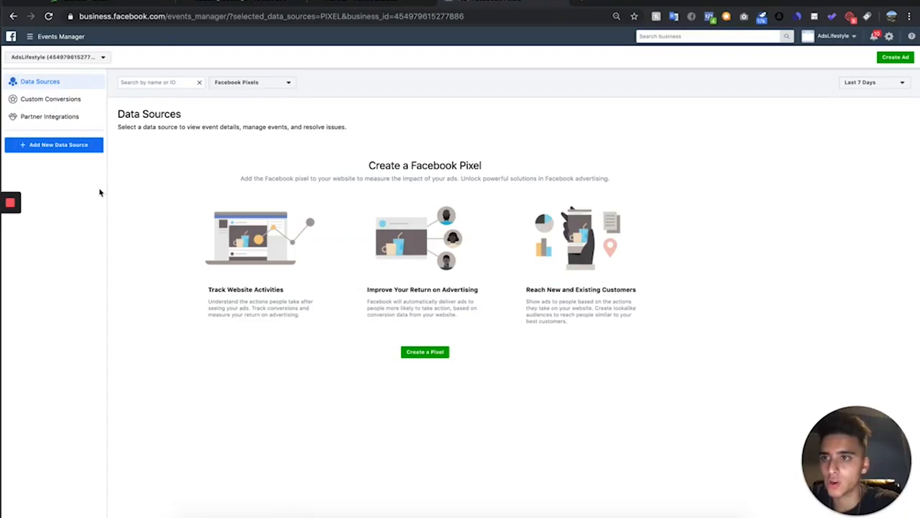
Switch to Facebook Events Manager and start adding a new Facebook Pixel data source
click(43, 35)
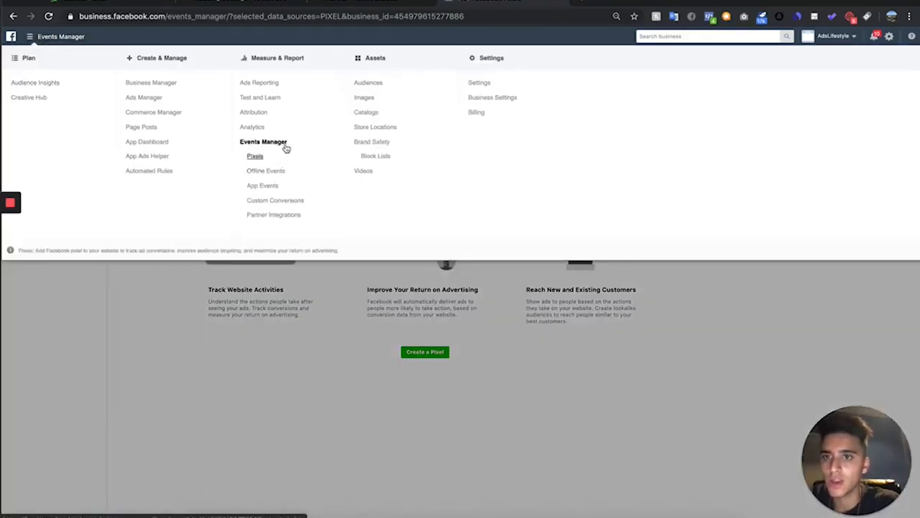
click(259, 157)
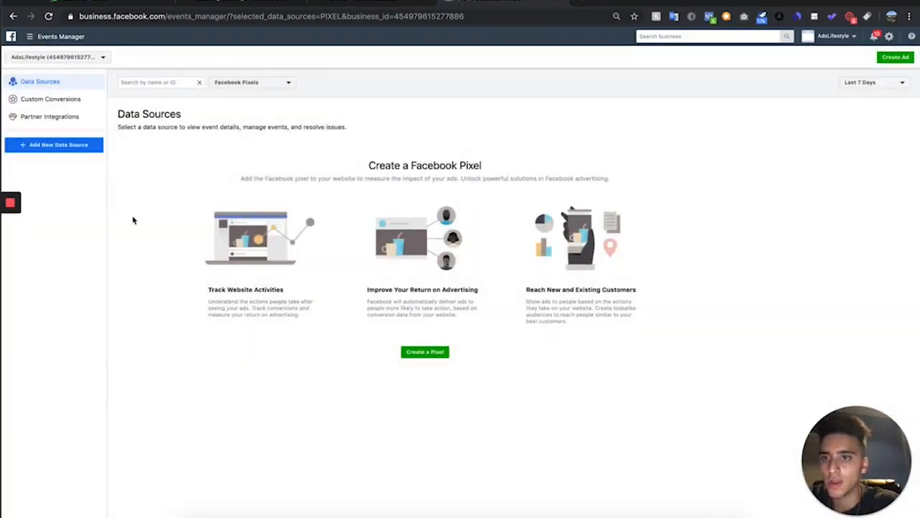
click(89, 147)
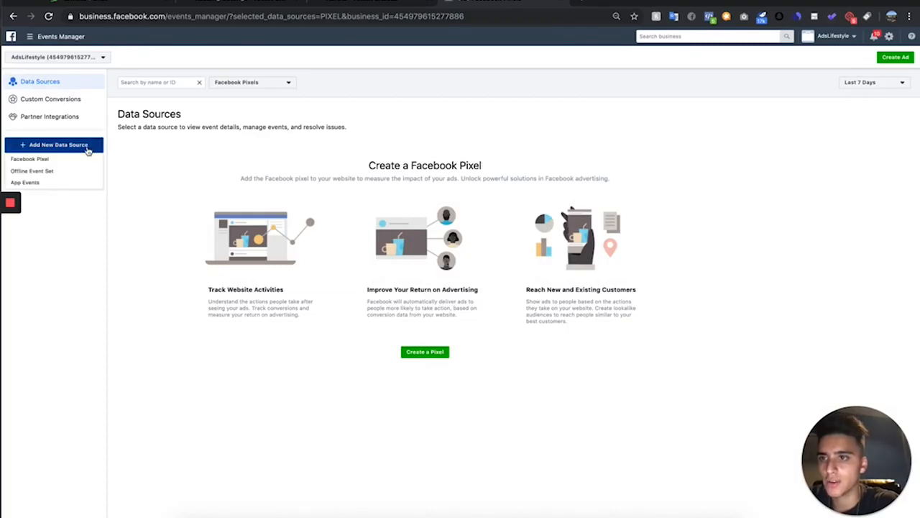
click(29, 159)
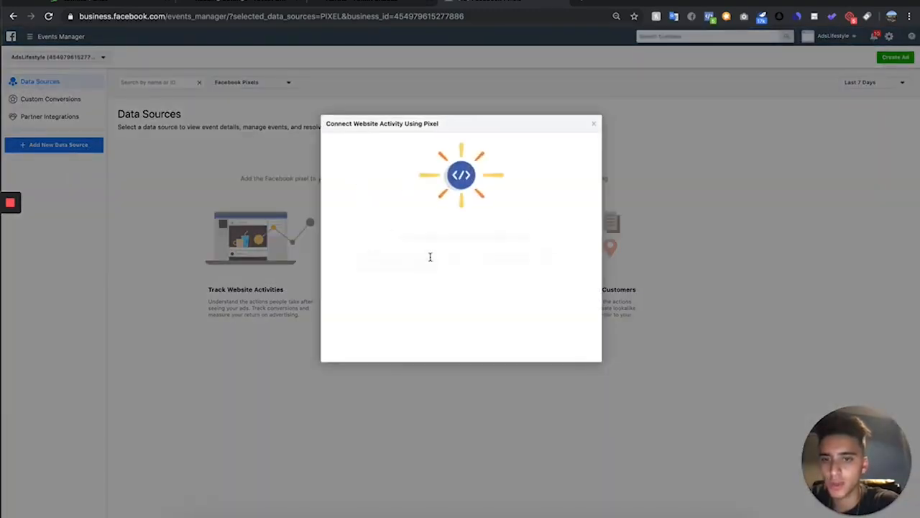
Name the pixel Armour Shades Pixel
drag(425, 284, 279, 253)
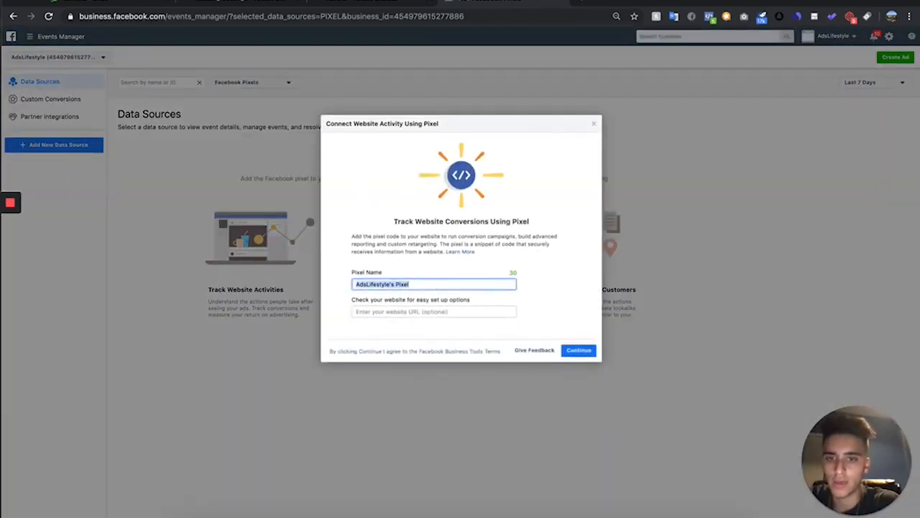
key(BackSpace)
text(Armour Shades Pix)
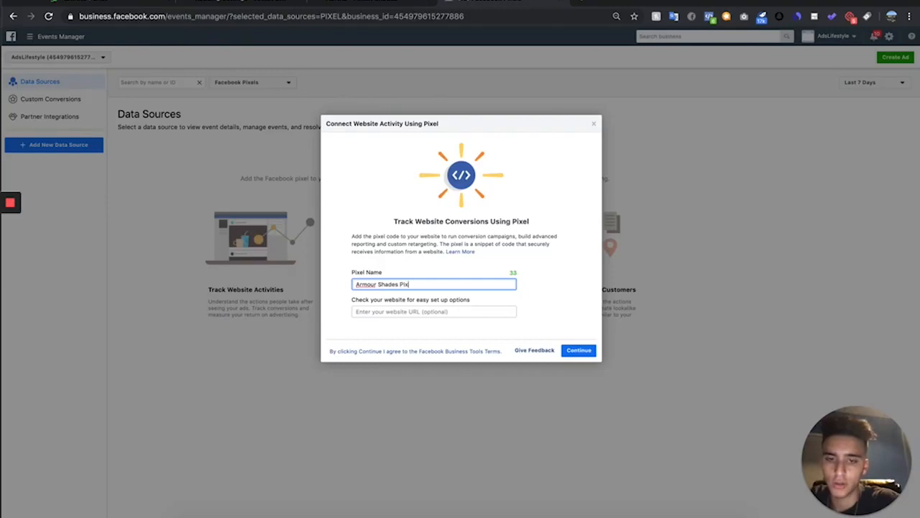
click(419, 311)
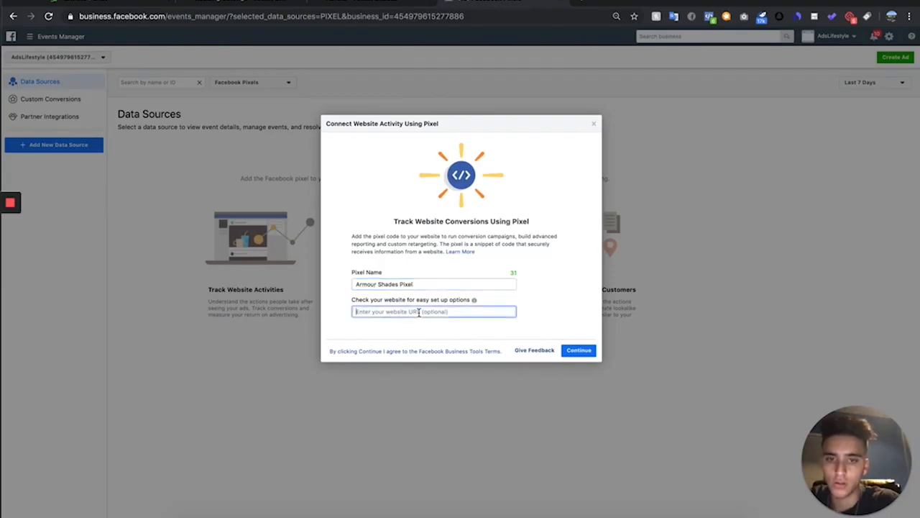
click(371, 6)
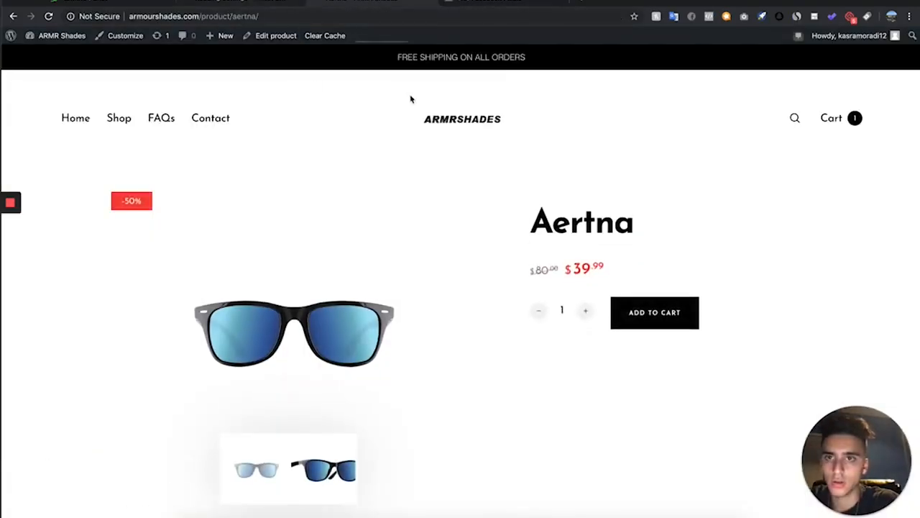
click(289, 20)
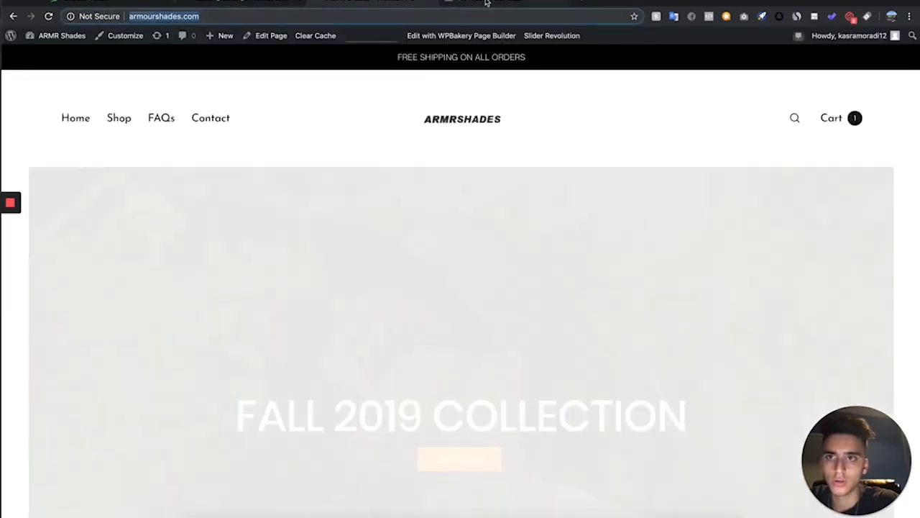
click(481, 2)
text(http://armourshades.com/)
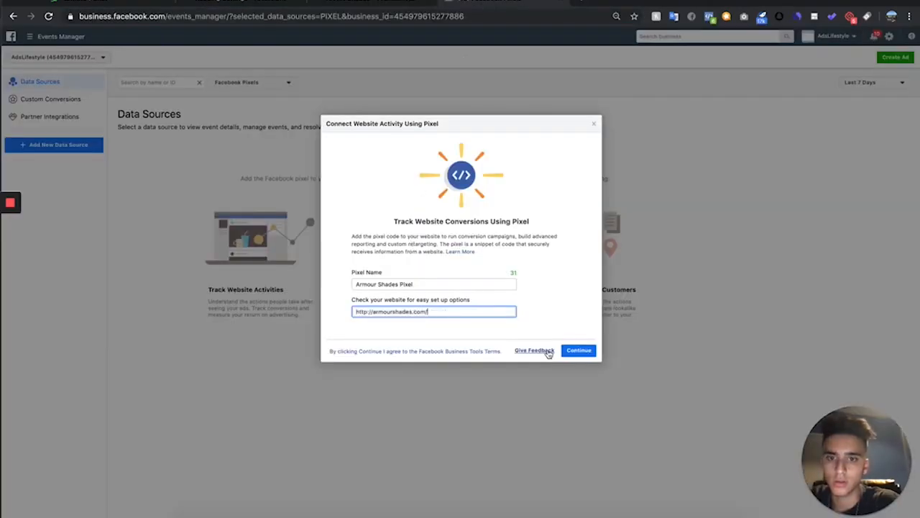
Create the pixel and choose WordPress as the partner for installing it
click(585, 352)
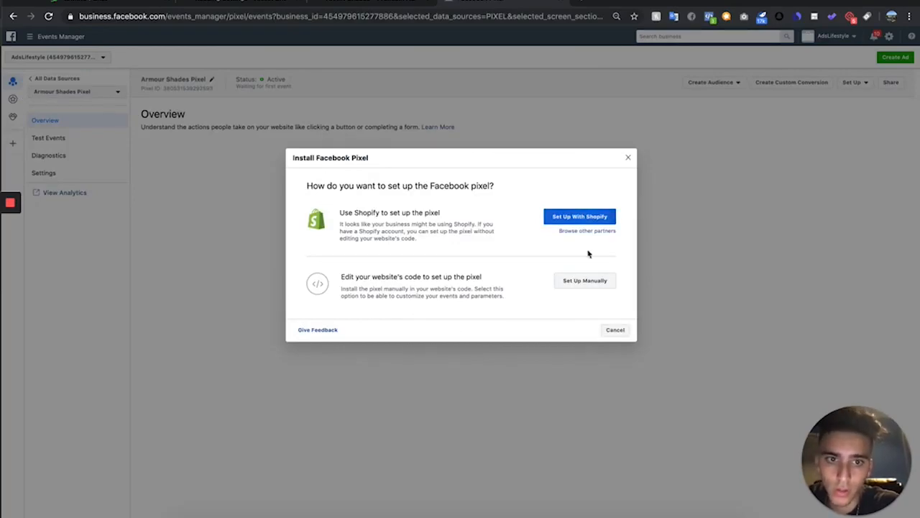
click(603, 230)
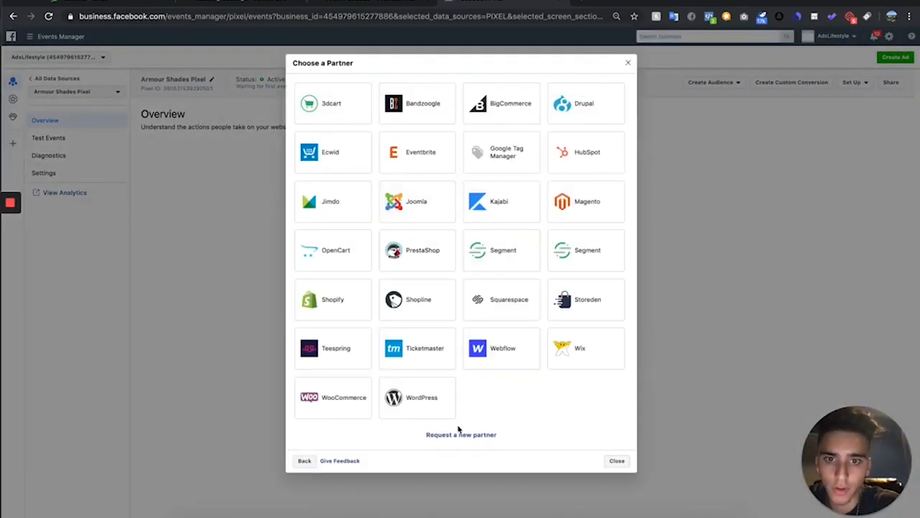
click(423, 399)
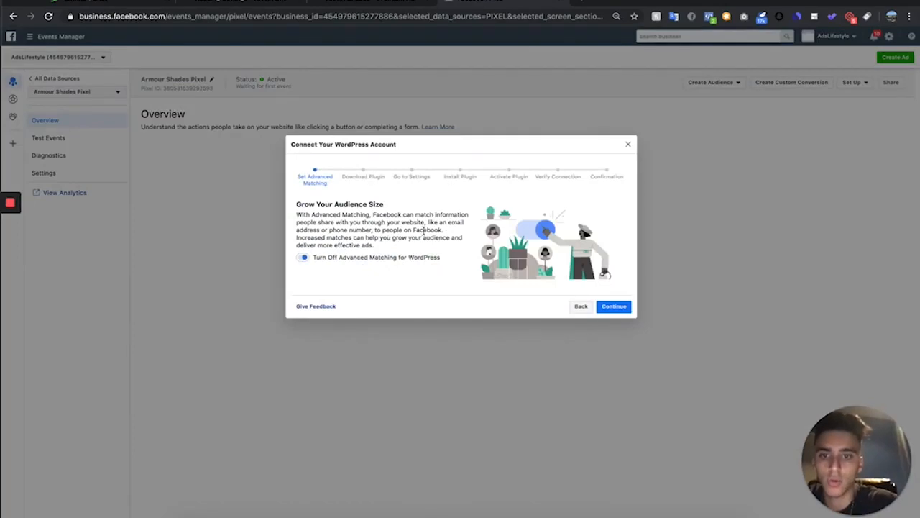
Keep advanced matching on and download the Facebook Pixel for WordPress plugin zip file
click(614, 306)
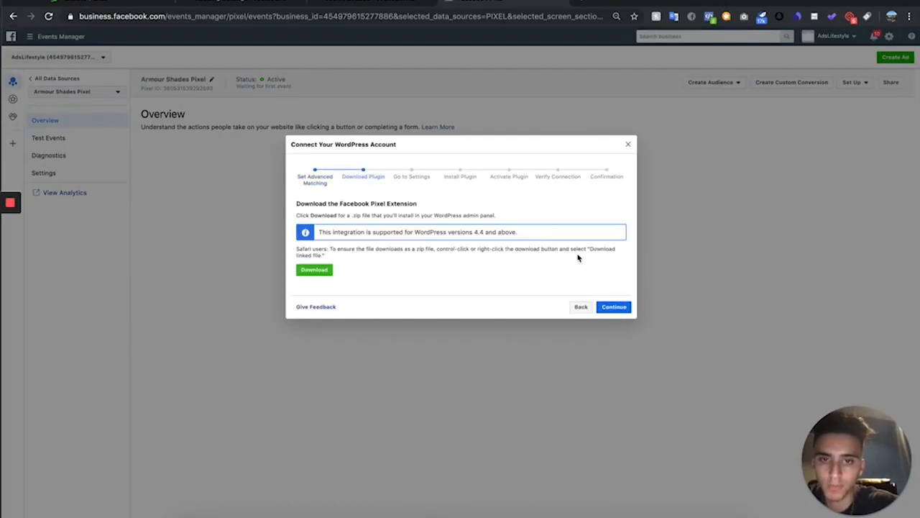
click(317, 269)
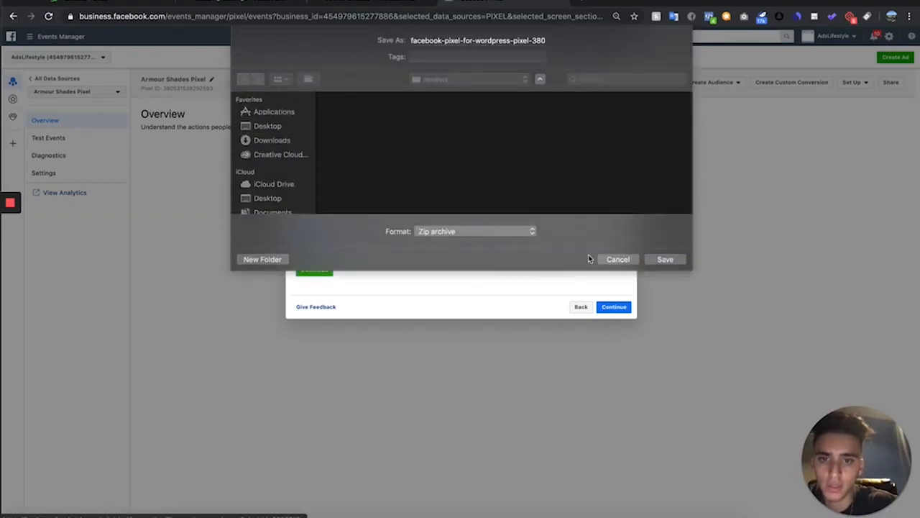
click(665, 258)
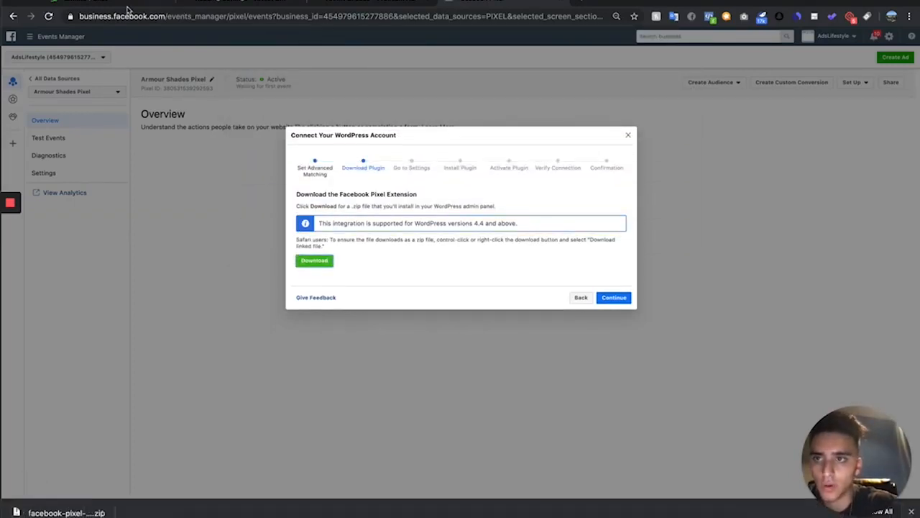
Upload the downloaded facebook-pixel-for-wordpress zip as a new WordPress plugin and install it
click(236, 3)
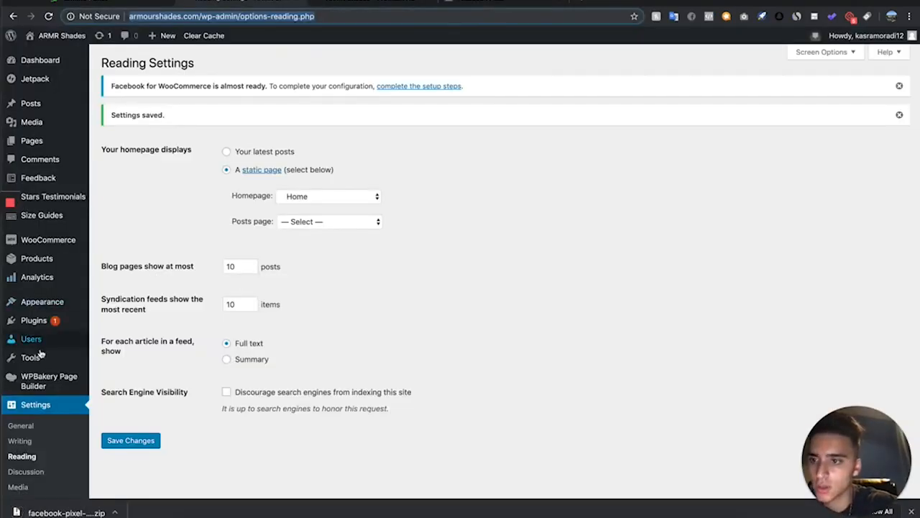
mouse_move(62, 328)
click(115, 343)
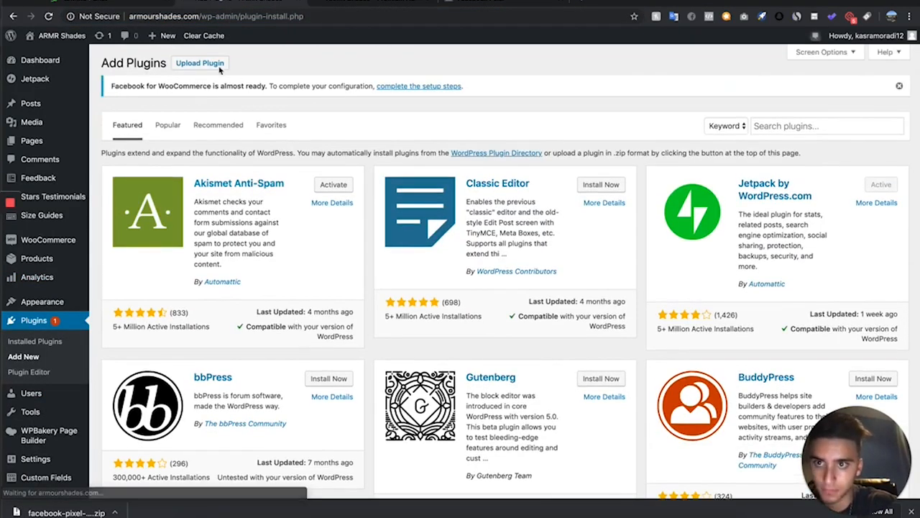
click(200, 62)
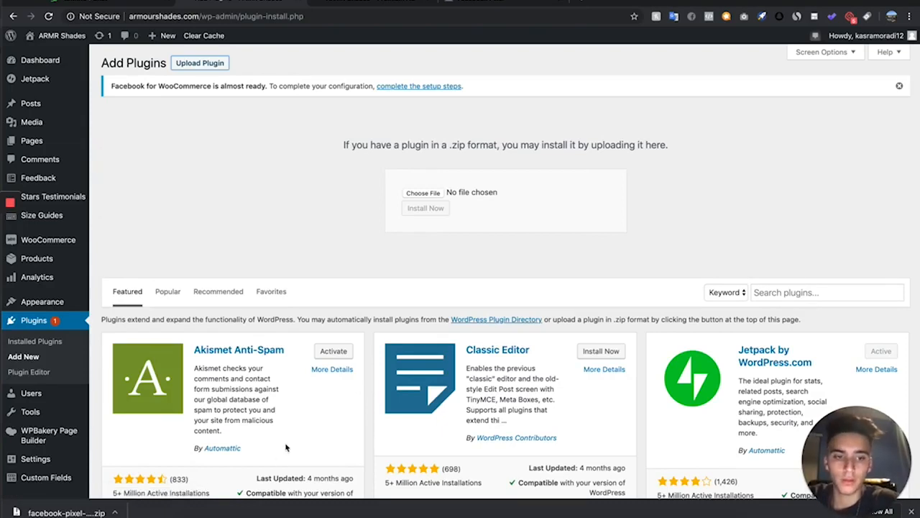
drag(67, 512, 431, 207)
click(429, 208)
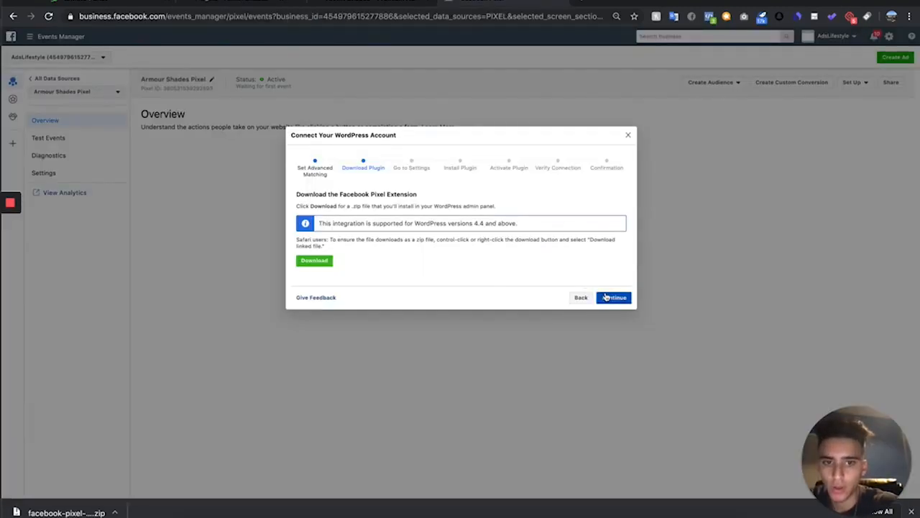
Advance the pixel setup wizard through the settings, install and activate steps to connection verification
click(606, 296)
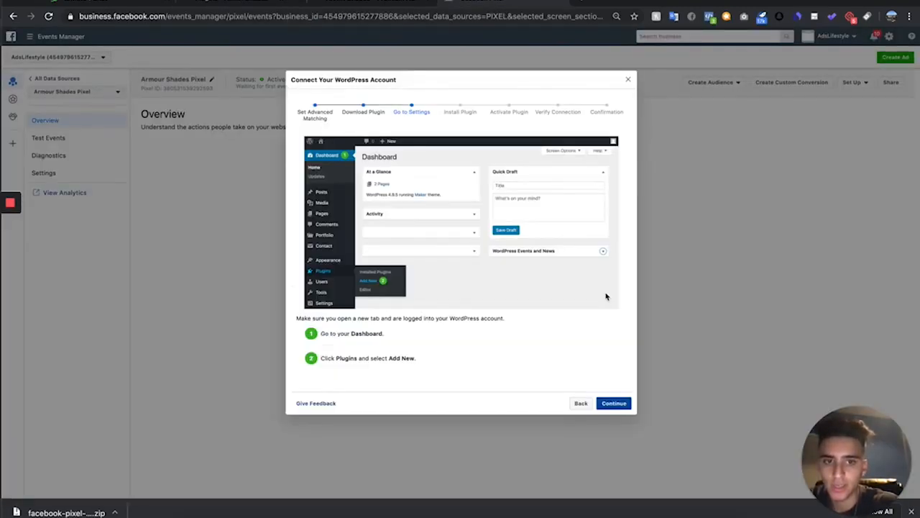
click(623, 403)
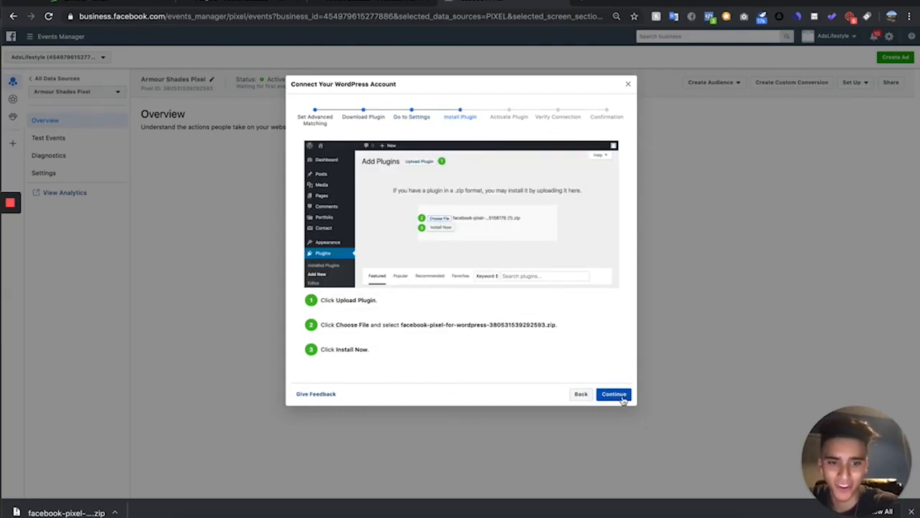
click(622, 398)
click(614, 367)
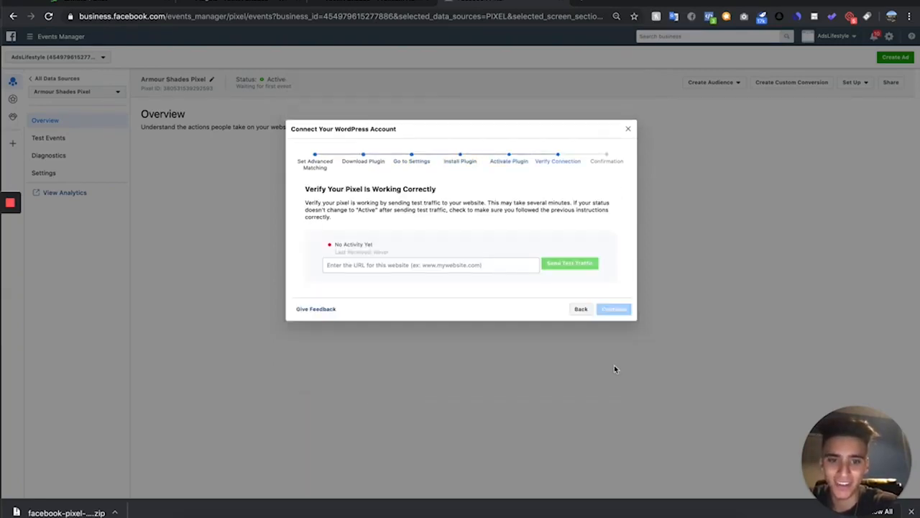
Paste the store's URL into the verification field and send test traffic to the site
click(481, 263)
text(http://armourshades.com/)
click(575, 265)
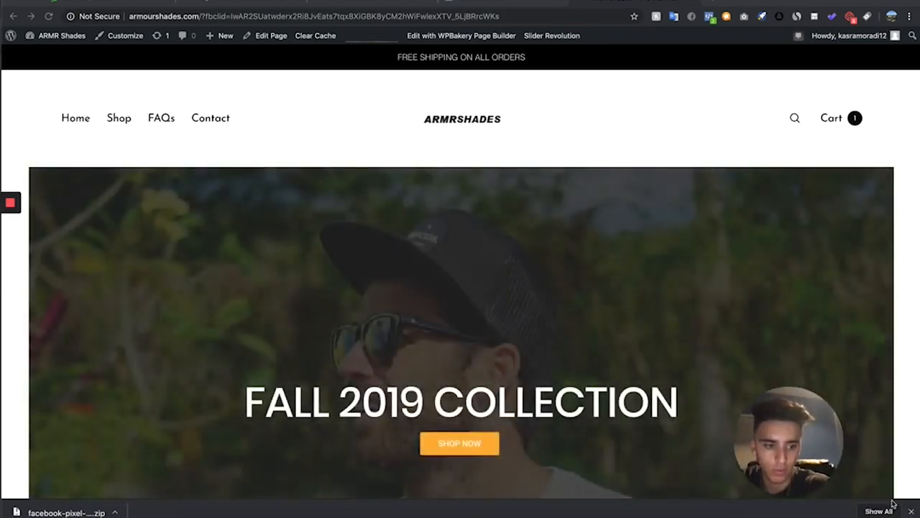
Check the store homepage with the Facebook Pixel Helper browser extension
click(911, 511)
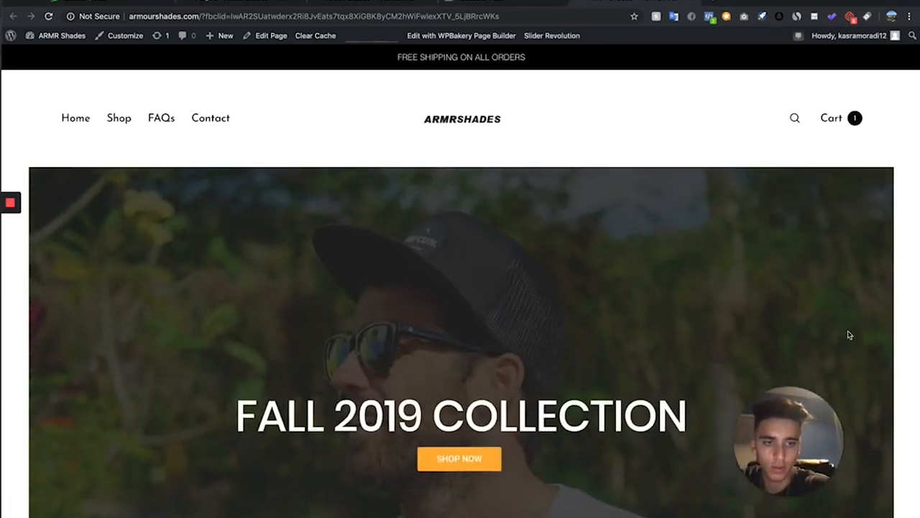
click(710, 16)
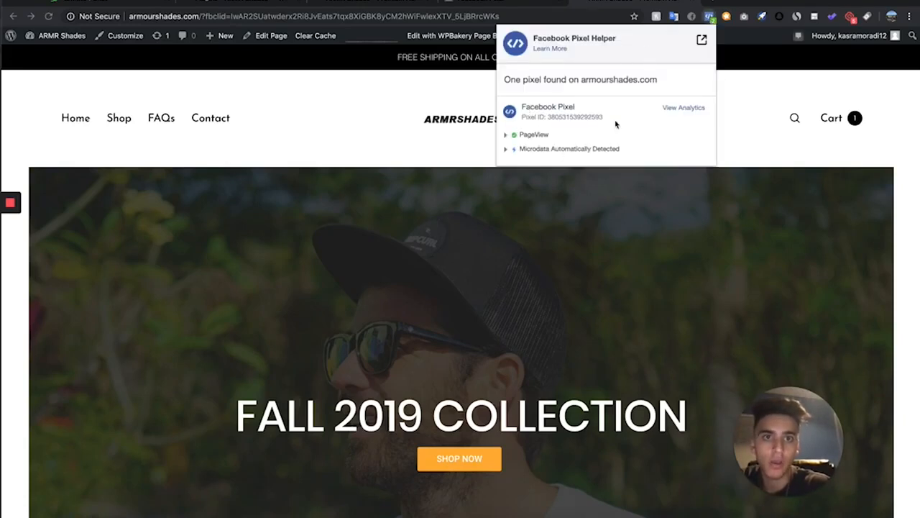
click(709, 16)
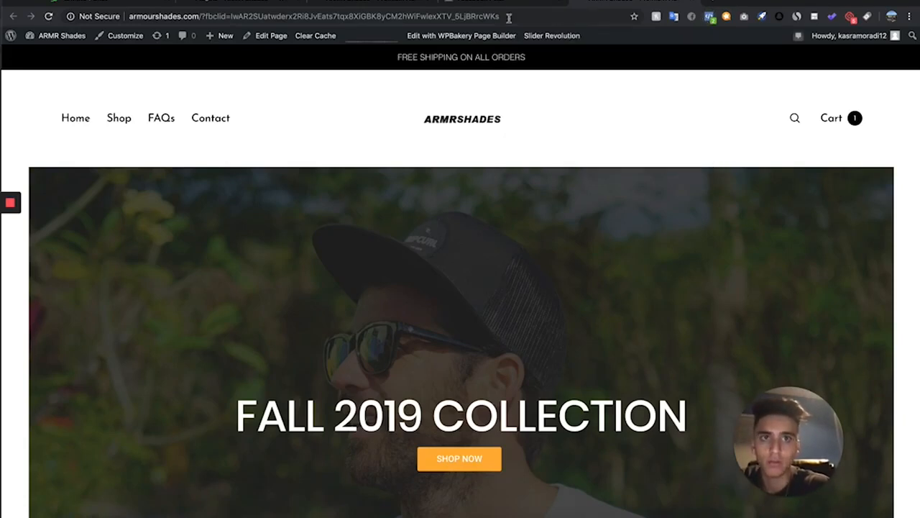
Return to Events Manager and complete the WordPress pixel connection wizard
click(468, 3)
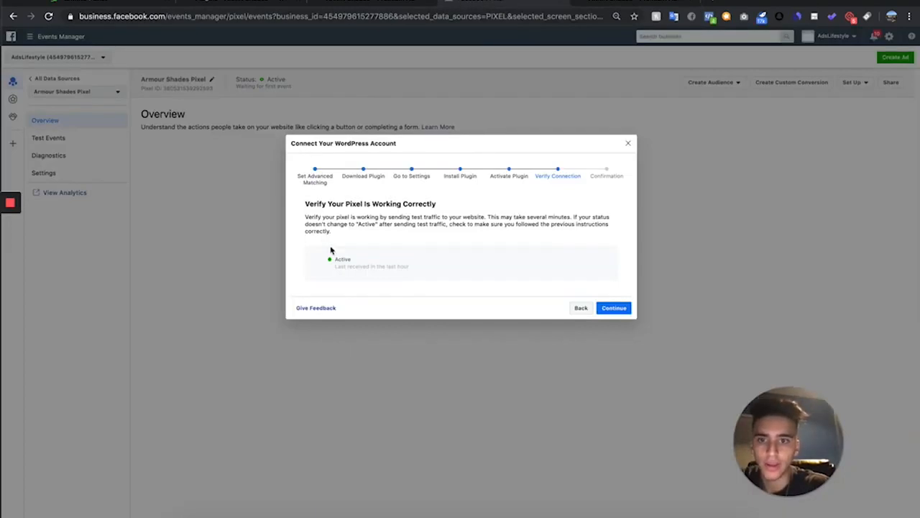
click(608, 309)
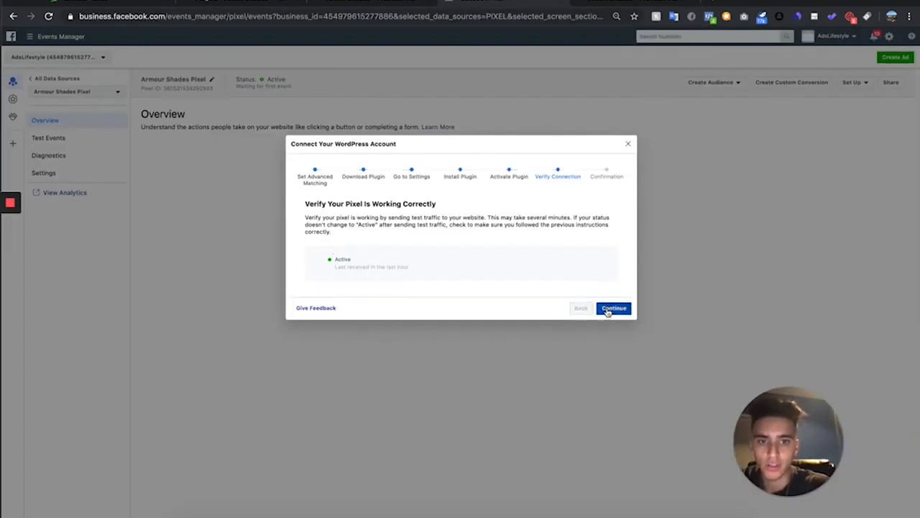
click(618, 351)
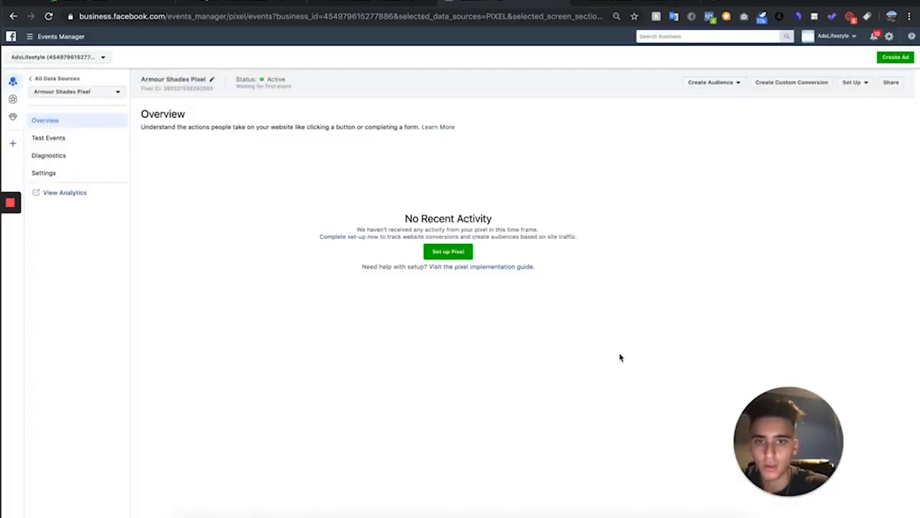
Activate the WooCommerce Stripe Payment Gateway plugin and open its Stripe payment settings
click(278, 3)
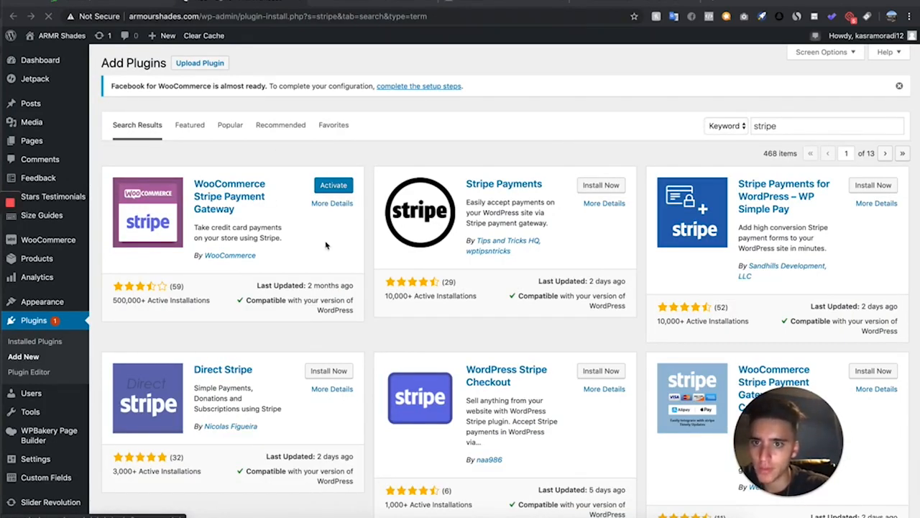
click(344, 188)
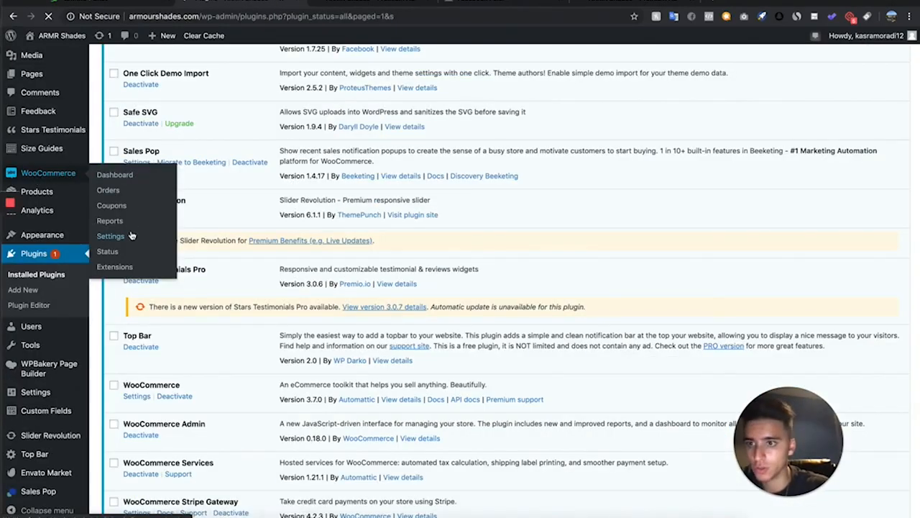
click(48, 173)
click(36, 323)
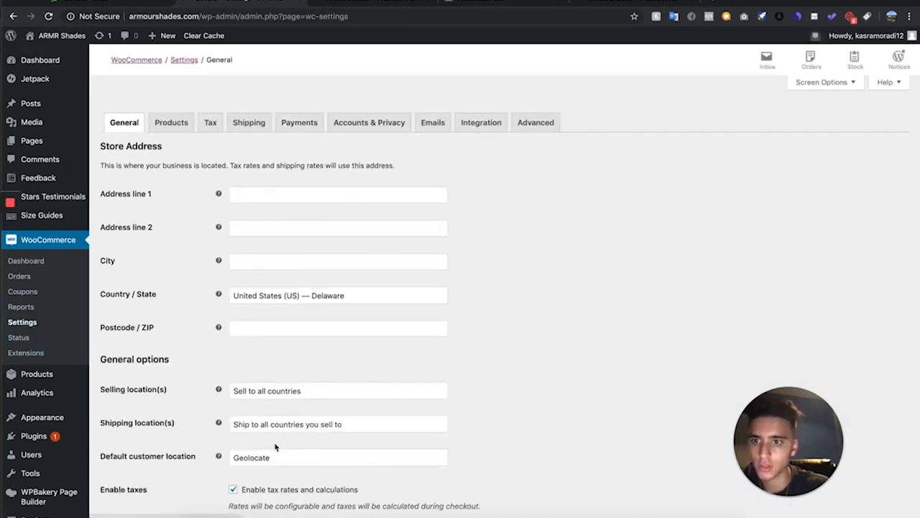
click(296, 148)
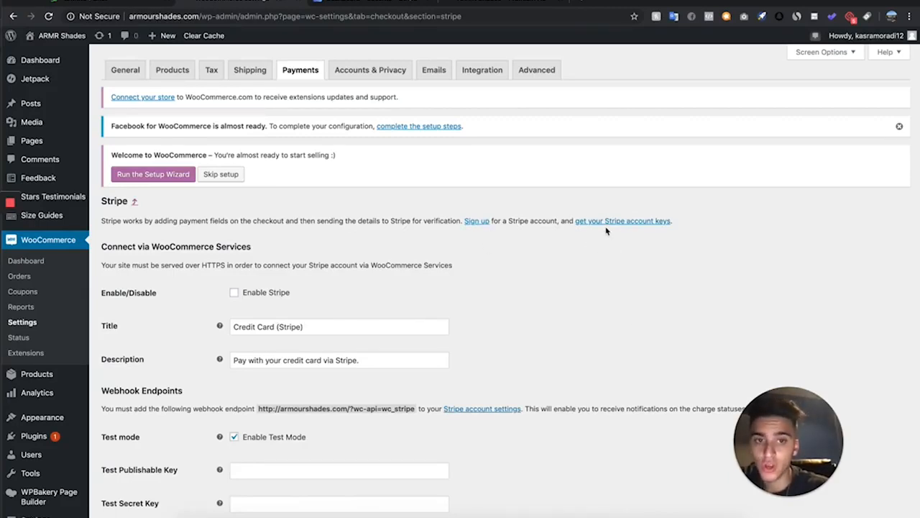
Enable Stripe in live mode using the publishable and secret API keys from the Stripe dashboard, and save
click(373, 3)
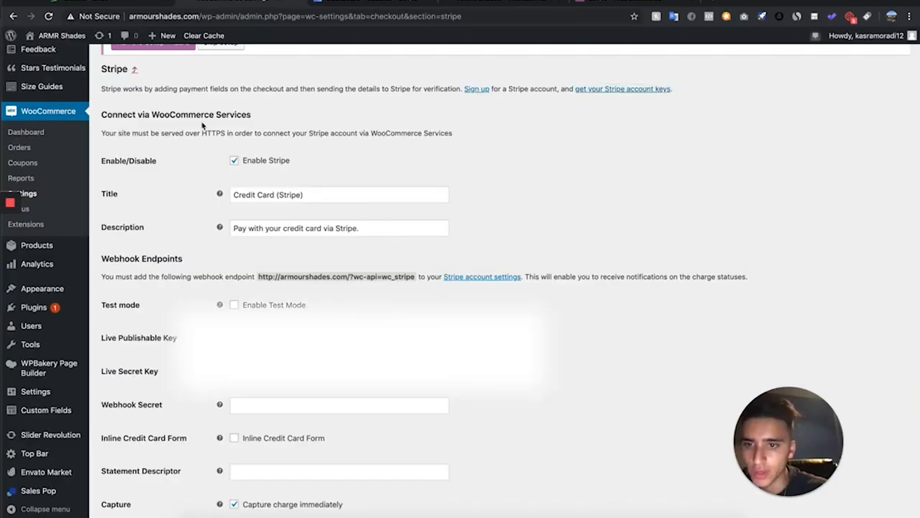
click(408, 4)
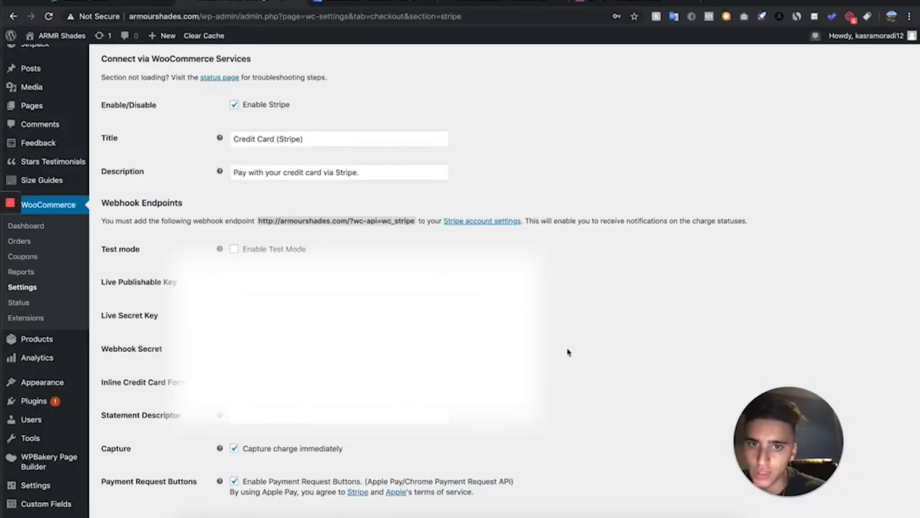
scroll(567, 352, up, 2)
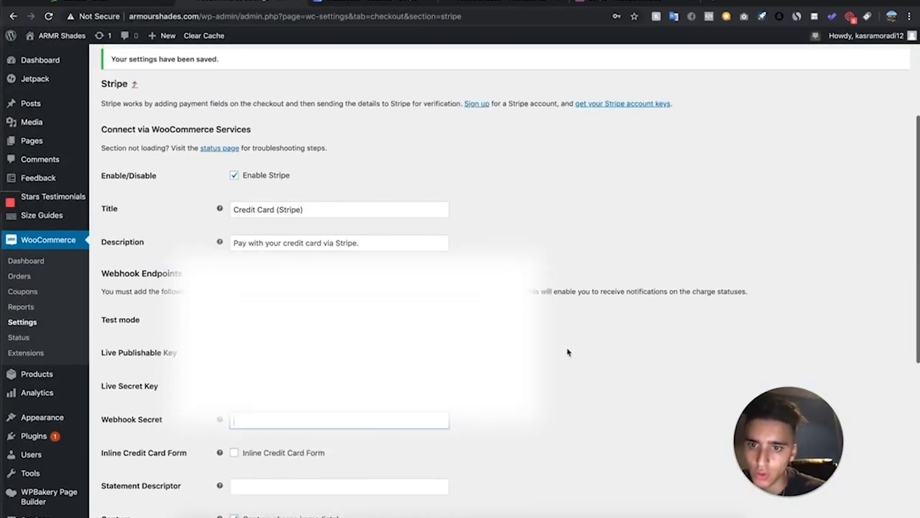
Open the Stripe account settings link in a new tab and start adding a webhook endpoint
right_click(494, 292)
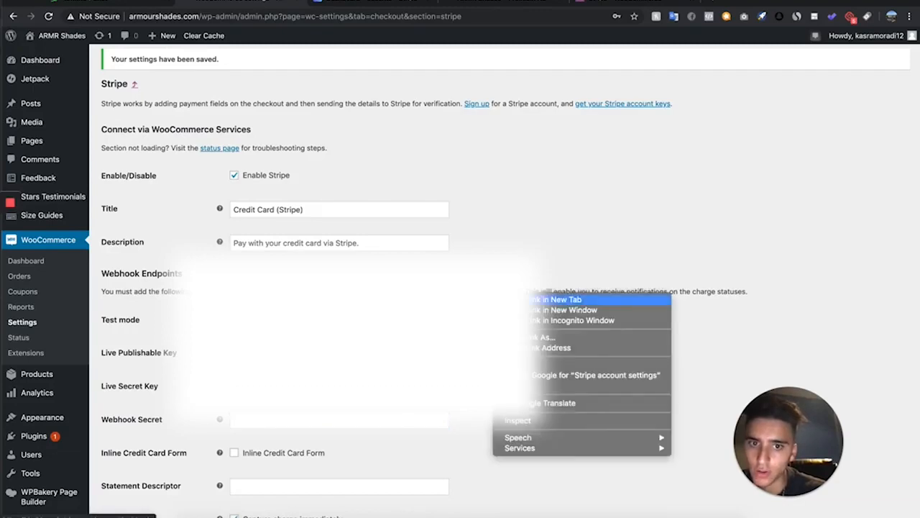
click(553, 299)
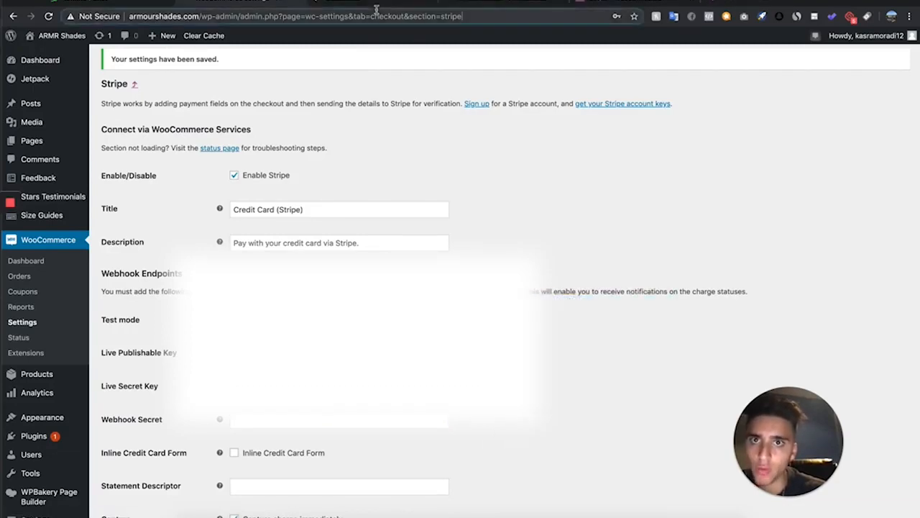
click(425, 6)
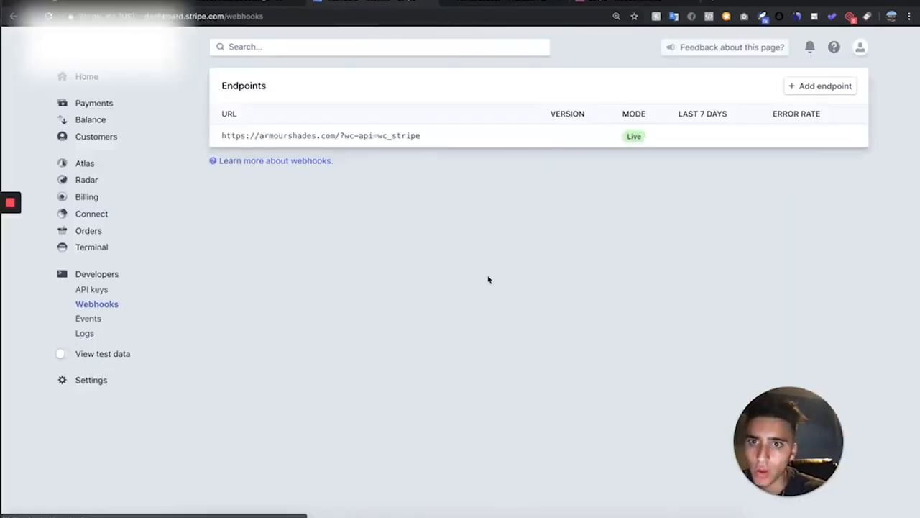
click(791, 86)
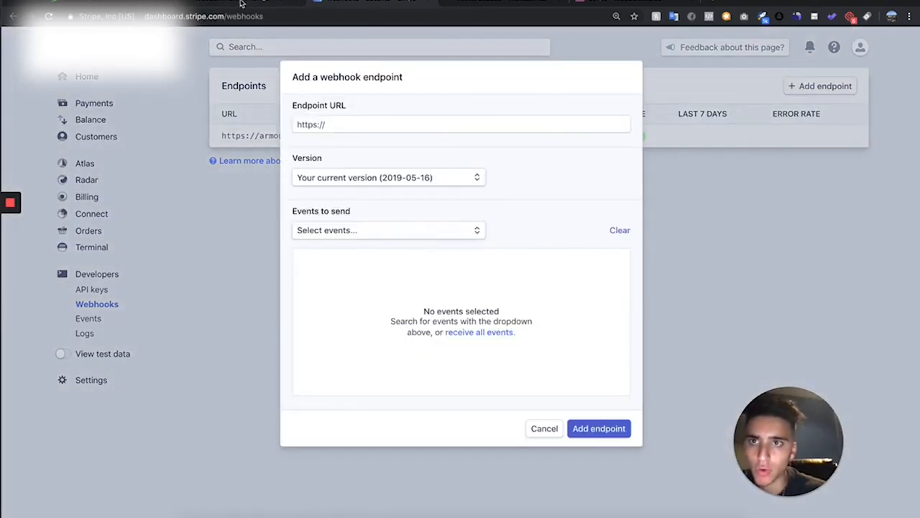
click(243, 6)
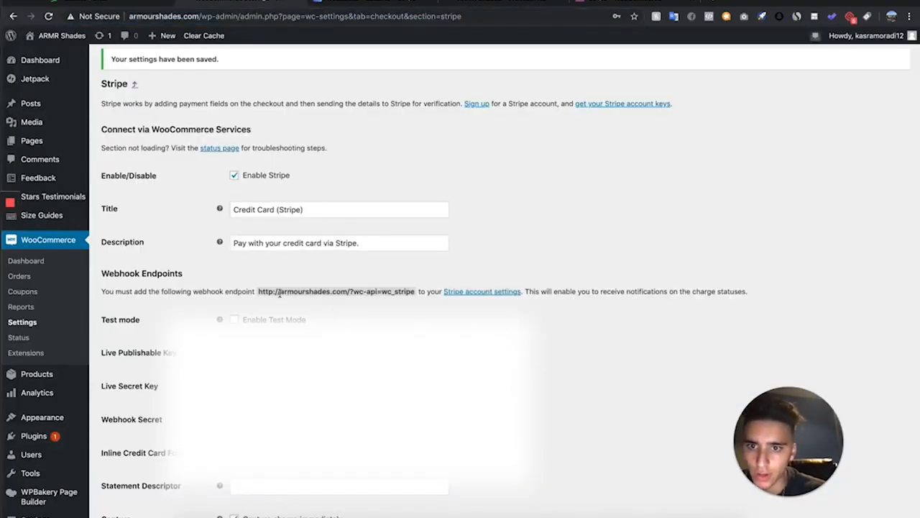
drag(279, 294, 416, 292)
key(super+c)
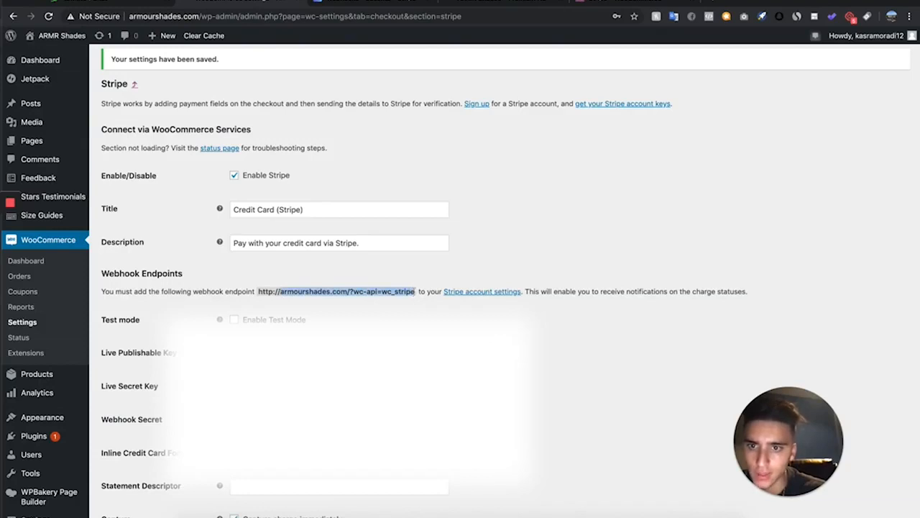
click(399, 3)
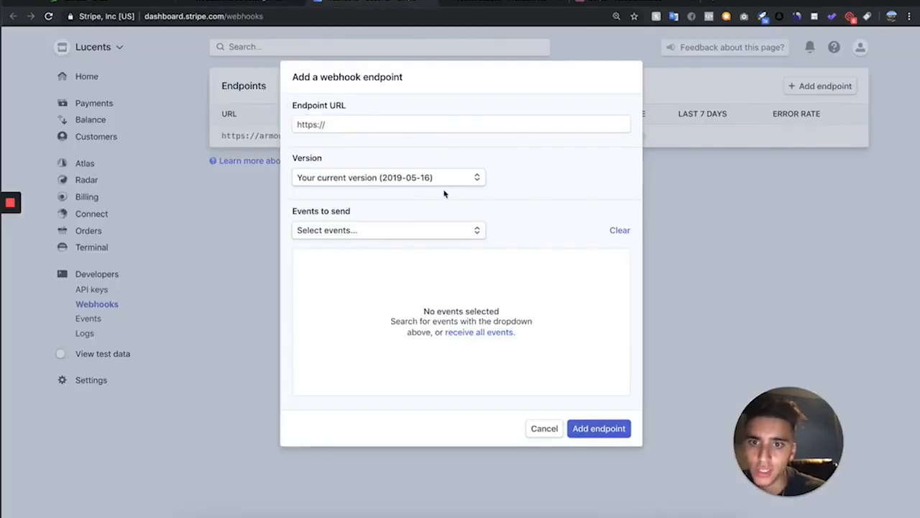
click(429, 128)
key(super+v)
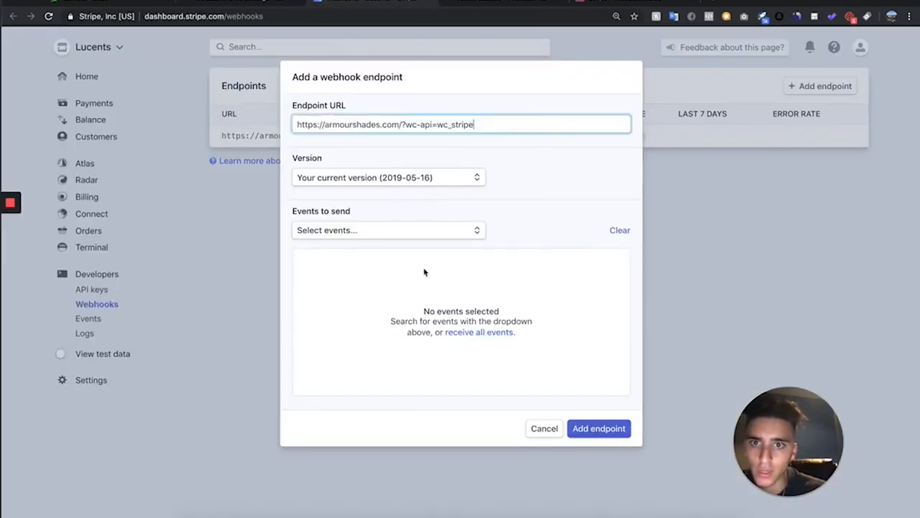
click(496, 332)
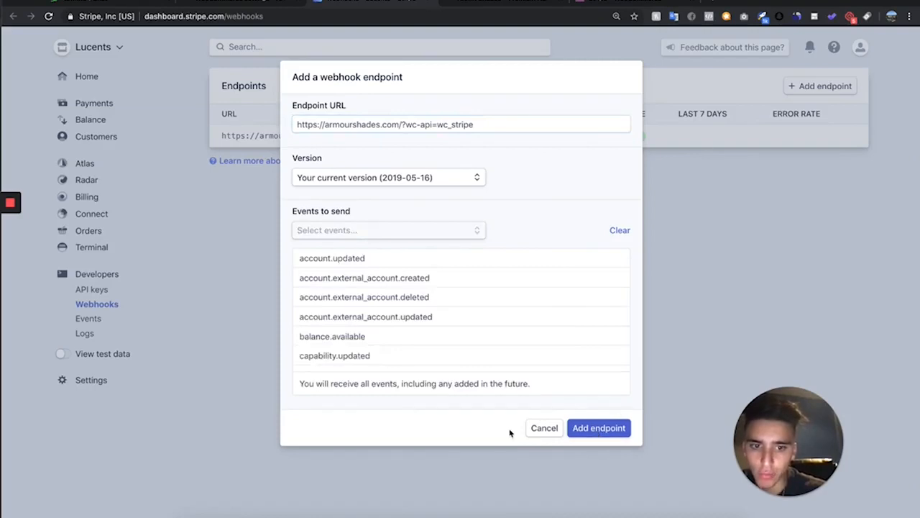
click(544, 427)
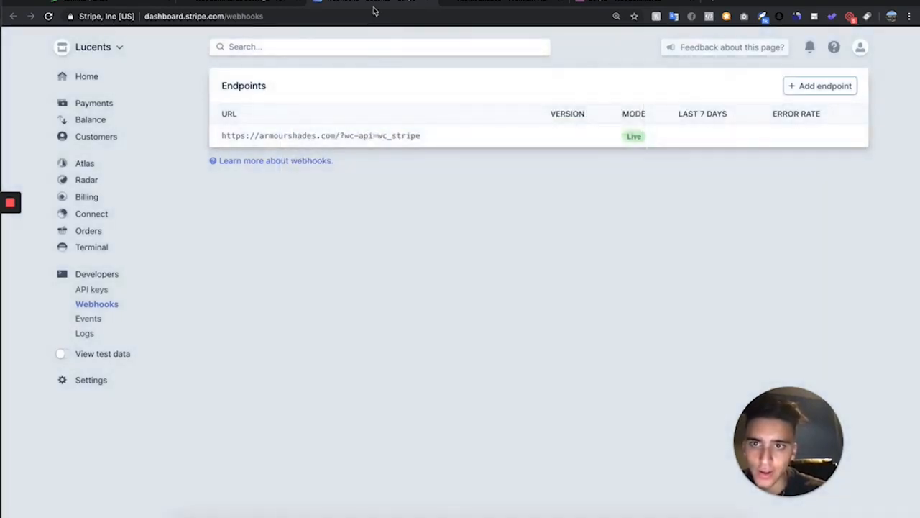
Open the existing wc_stripe webhook endpoint, reveal and copy its signing secret, and paste it into the Webhook Secret field
click(405, 137)
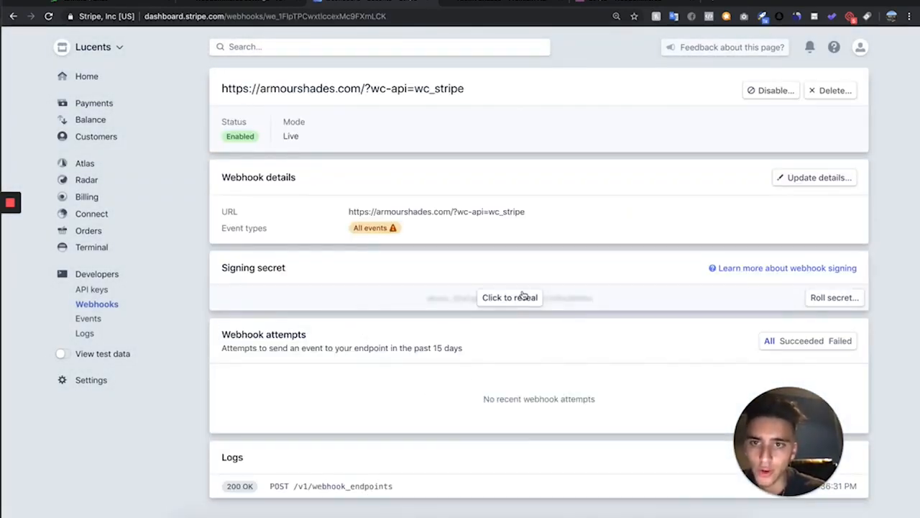
click(522, 295)
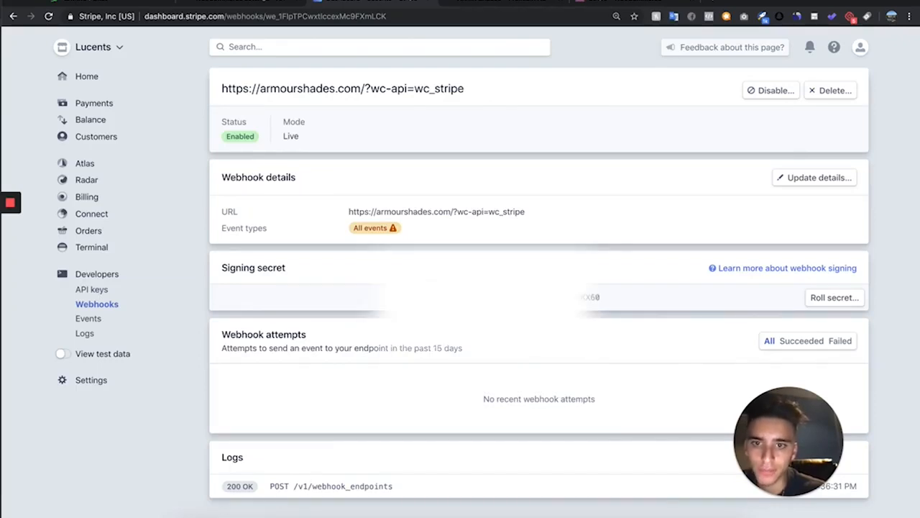
drag(413, 297, 662, 299)
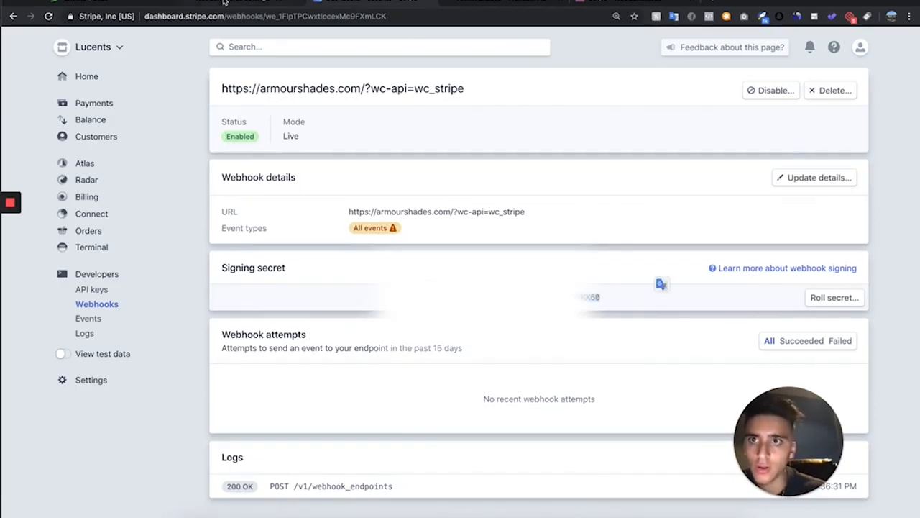
click(224, 2)
click(308, 419)
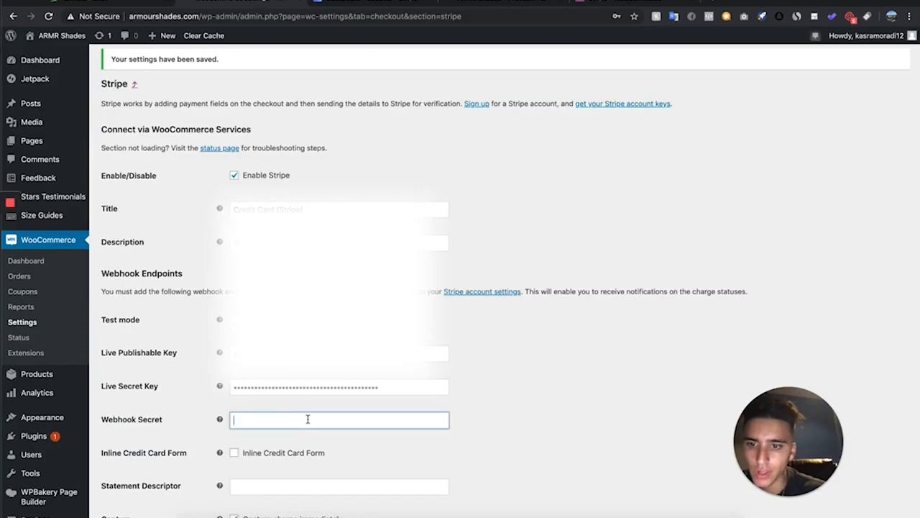
key(super+v)
Shorten the Stripe payment method title to Credit Card by removing "(Stripe)"
scroll(339, 409, down, 2)
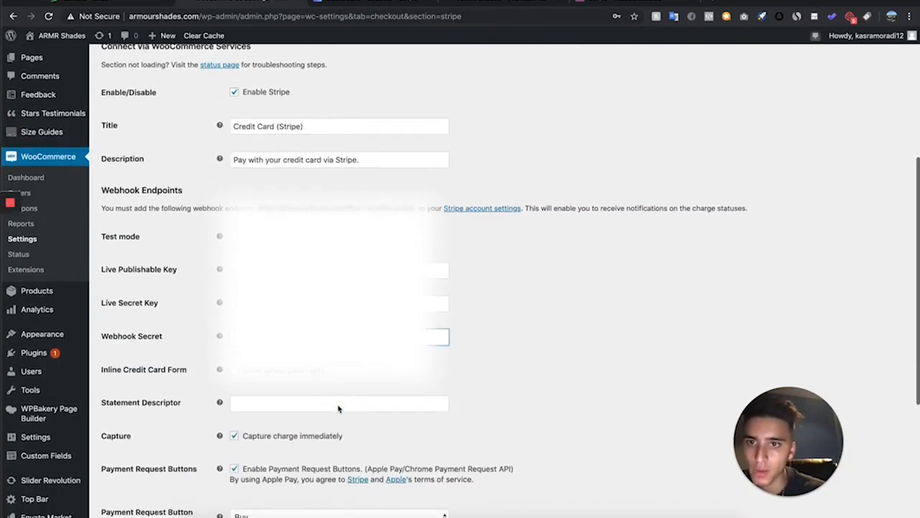
scroll(295, 207, up, 2)
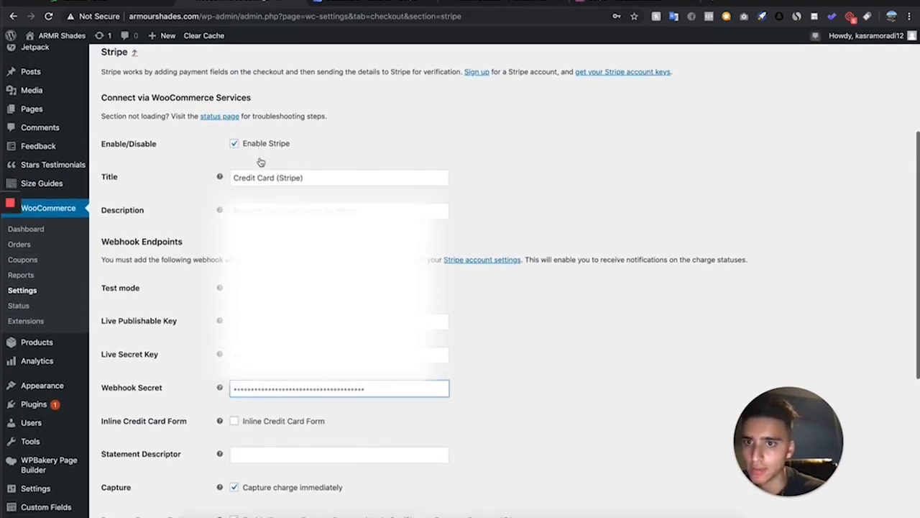
scroll(263, 161, down, 3)
click(309, 82)
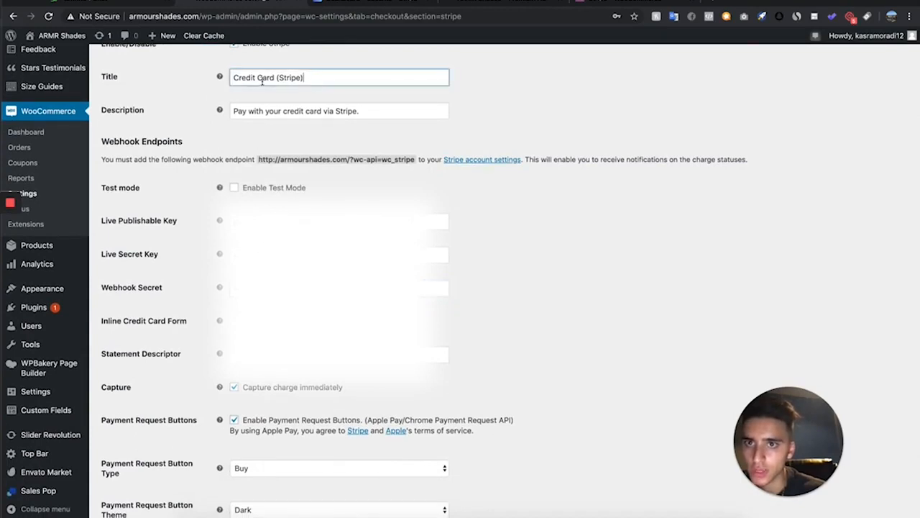
drag(305, 78, 279, 78)
key(BackSpace)
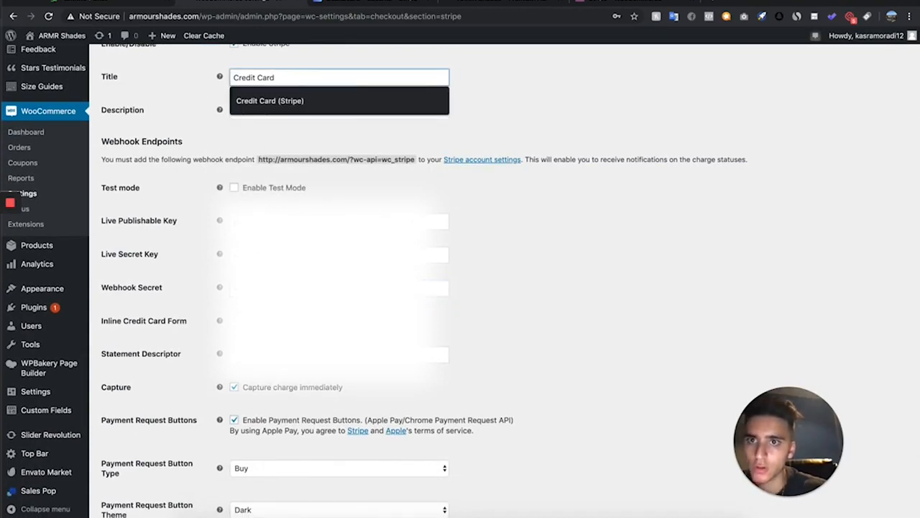
click(538, 101)
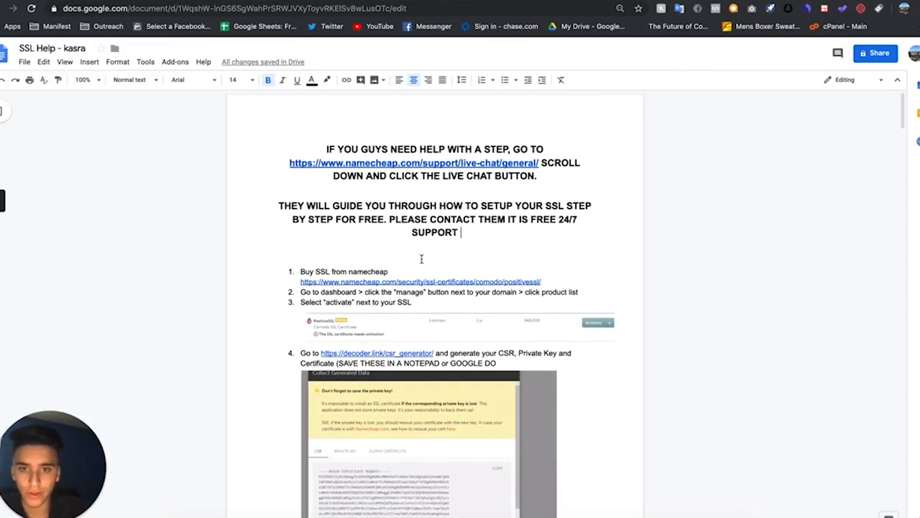
Scroll through the SSL Help document's step-by-step instructions and its support note
scroll(422, 259, down, 2)
scroll(416, 262, up, 2)
scroll(415, 262, down, 20)
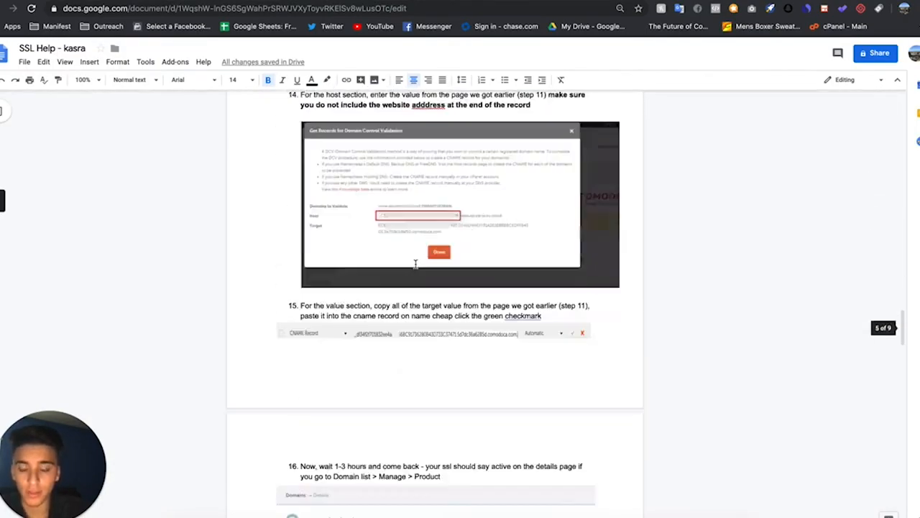
scroll(416, 263, down, 20)
scroll(416, 264, up, 20)
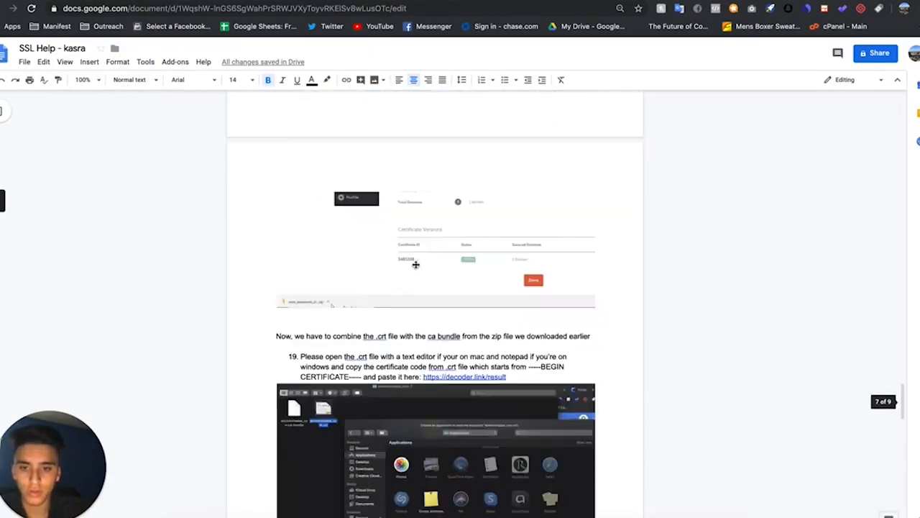
scroll(416, 264, up, 20)
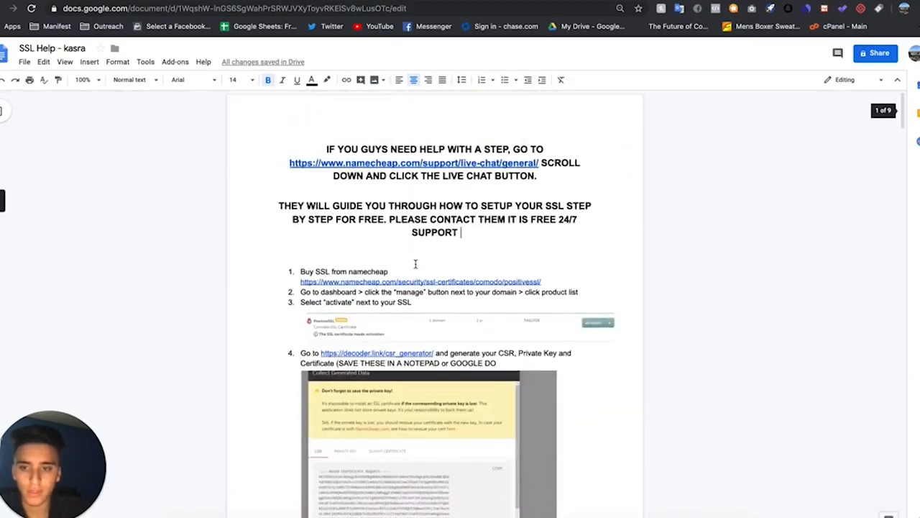
drag(462, 232, 325, 133)
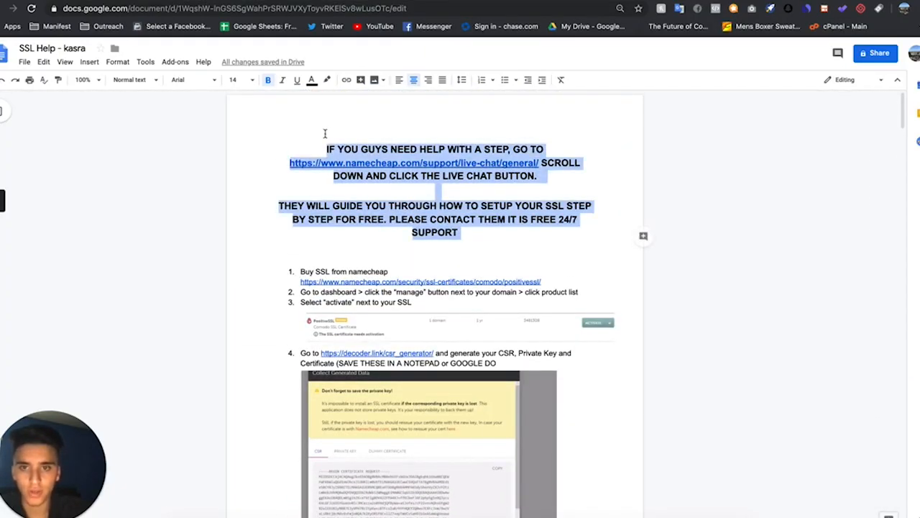
click(469, 169)
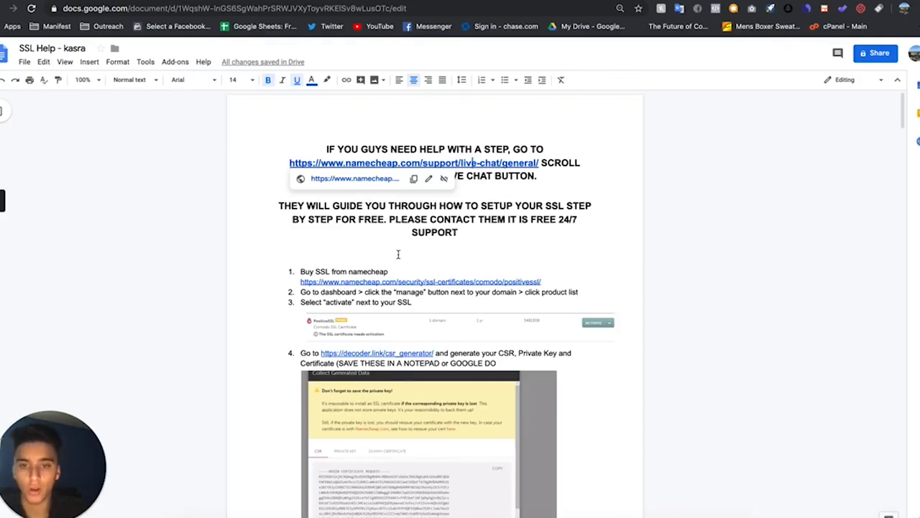
scroll(398, 254, down, 10)
scroll(398, 254, down, 20)
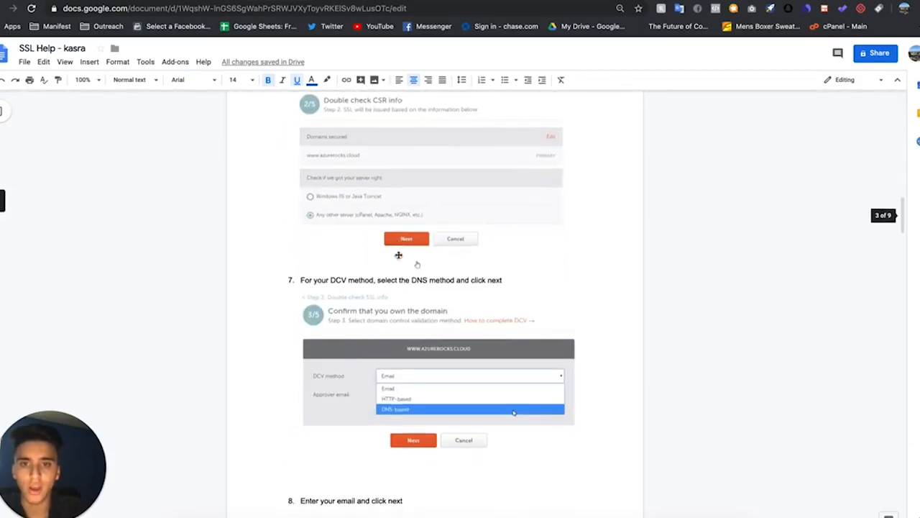
scroll(398, 254, down, 5)
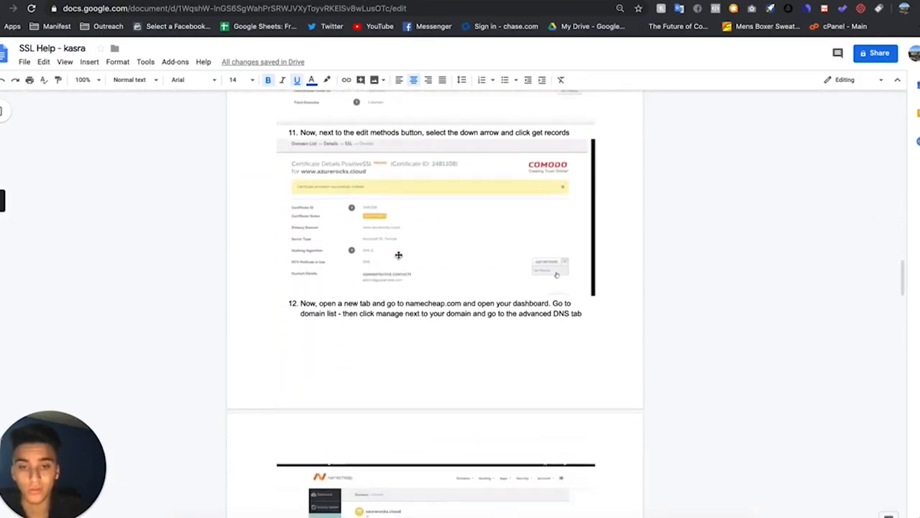
scroll(398, 403, down, 8)
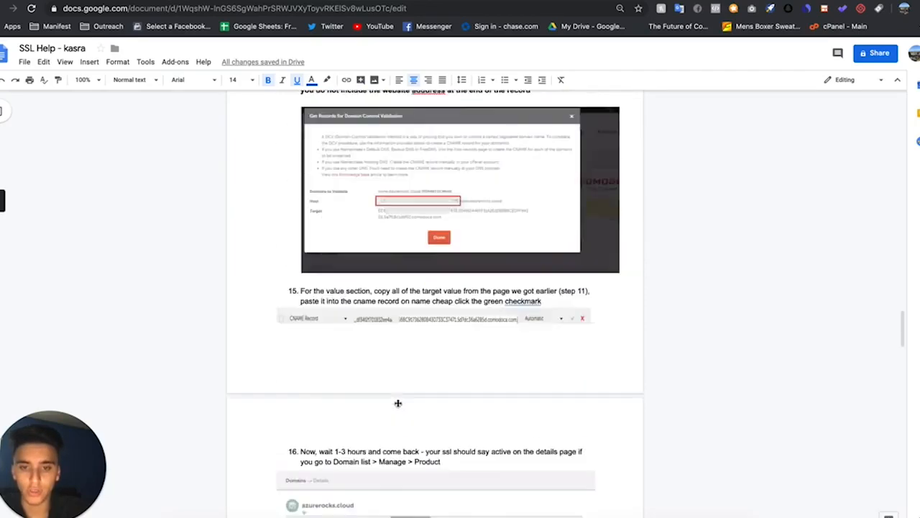
scroll(397, 402, up, 20)
scroll(398, 403, up, 15)
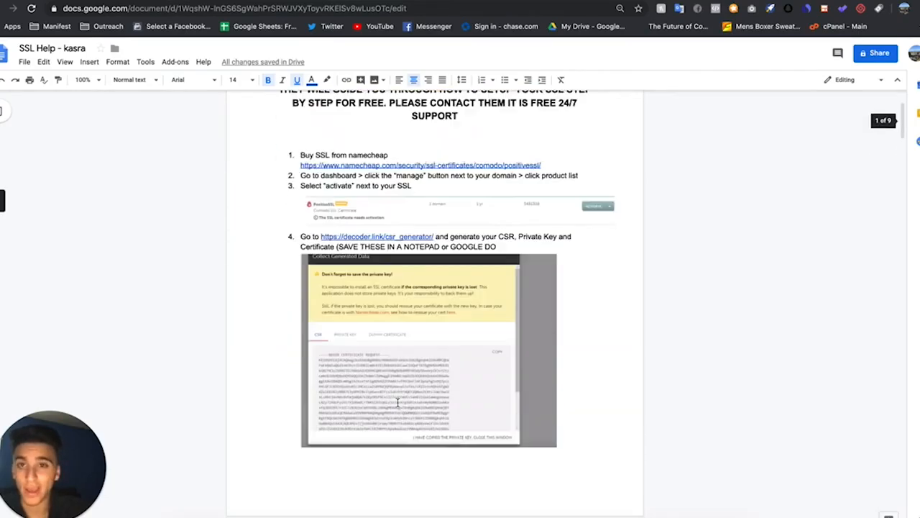
scroll(499, 296, down, 20)
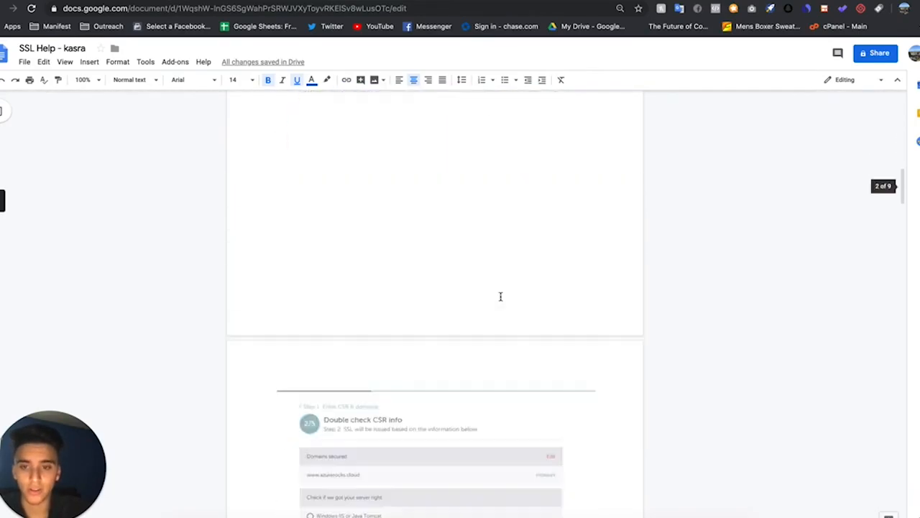
scroll(444, 288, up, 20)
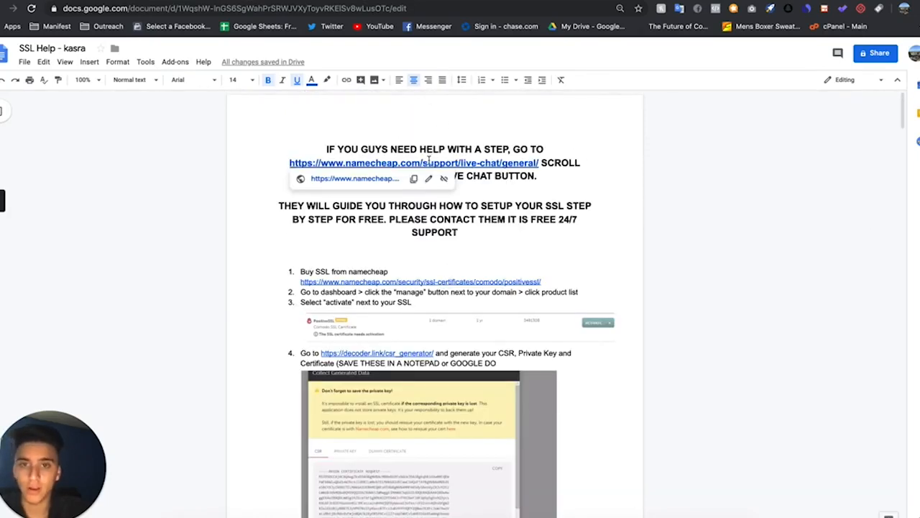
Follow the Namecheap live chat link and open a support chat form with the SSL Support department selected
click(379, 179)
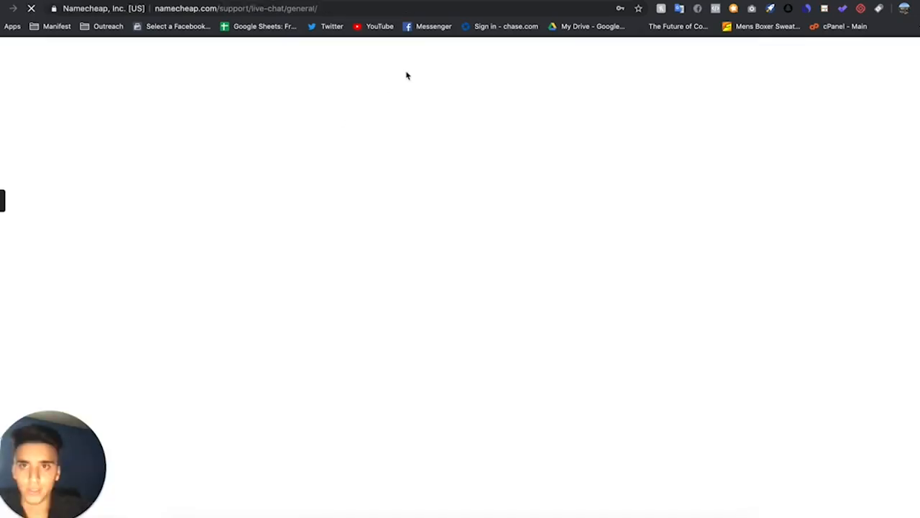
scroll(379, 194, down, 10)
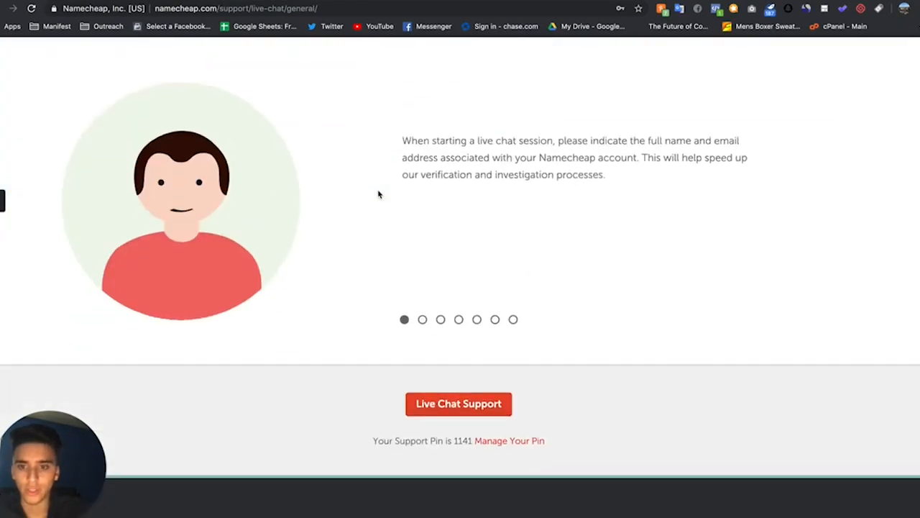
scroll(378, 194, down, 3)
scroll(403, 237, up, 2)
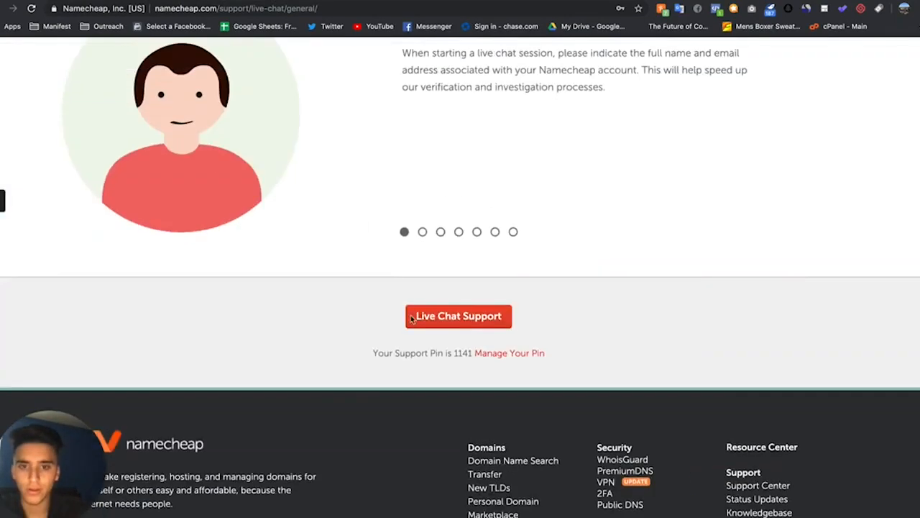
click(452, 317)
click(155, 151)
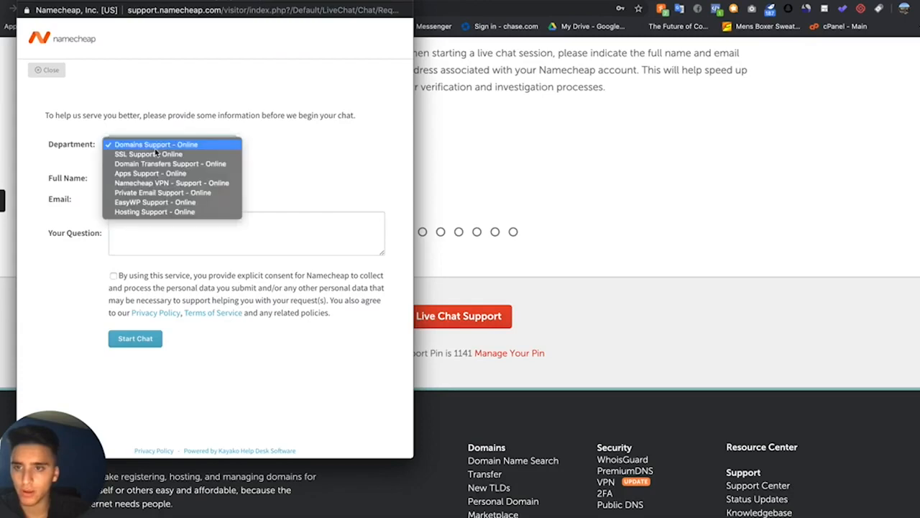
click(155, 153)
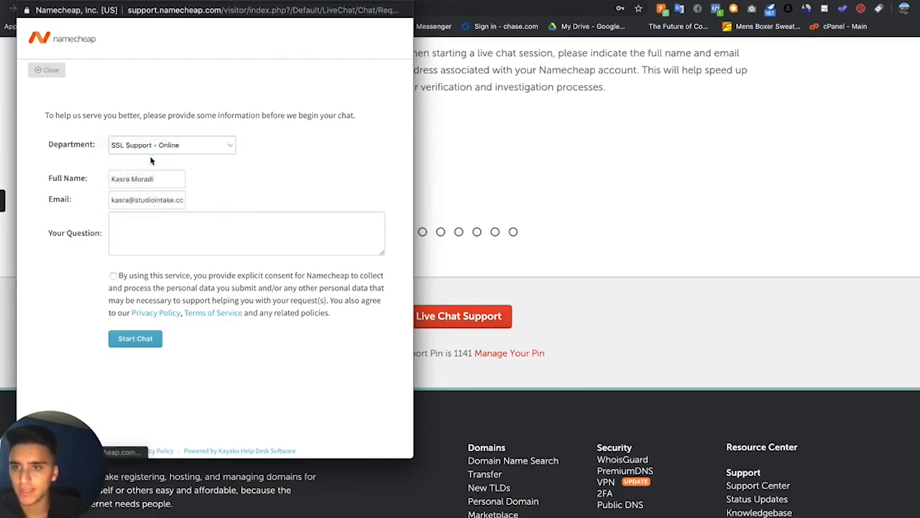
click(129, 182)
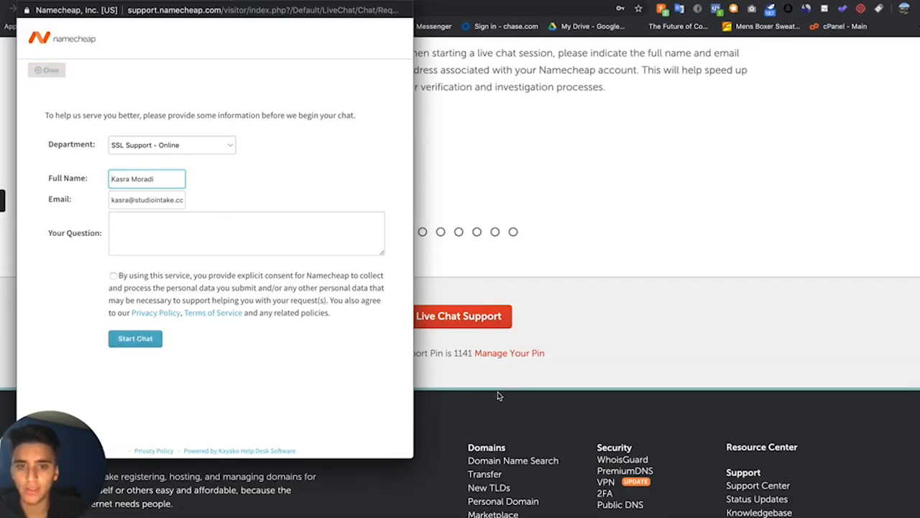
click(26, 4)
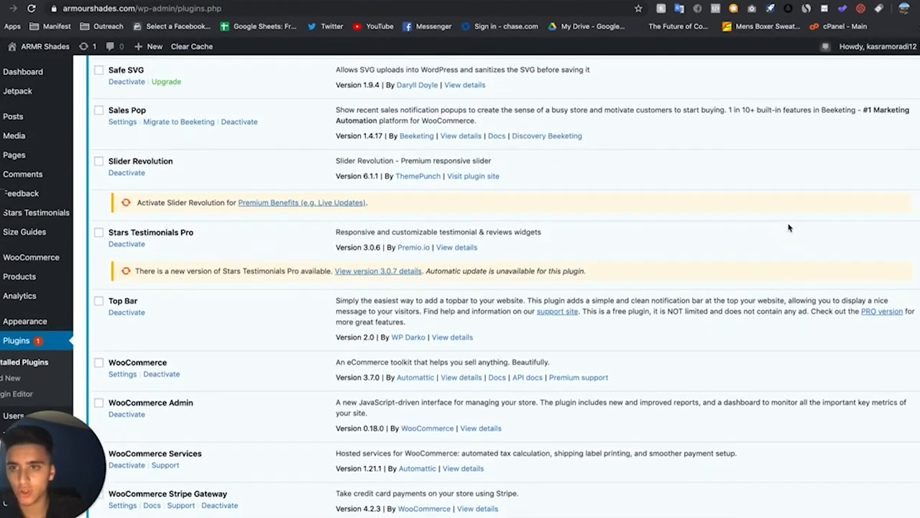
scroll(729, 226, up, 4)
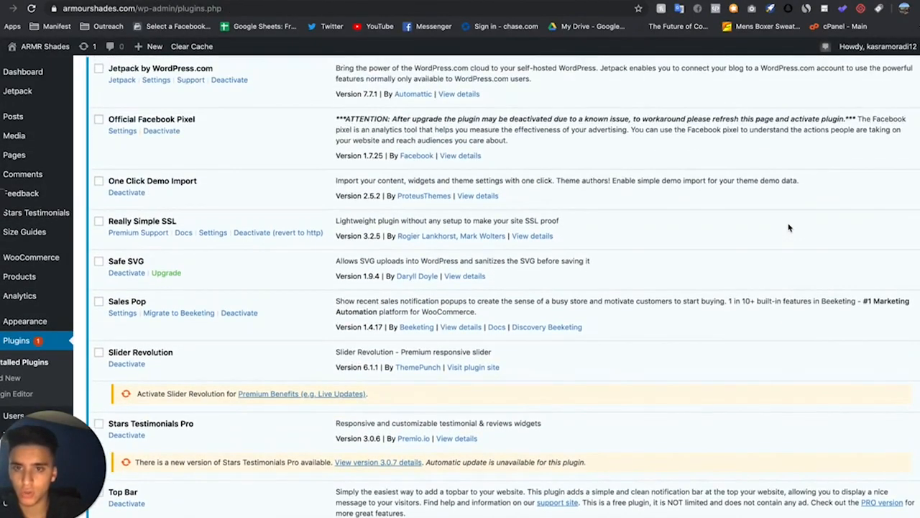
scroll(177, 276, up, 1)
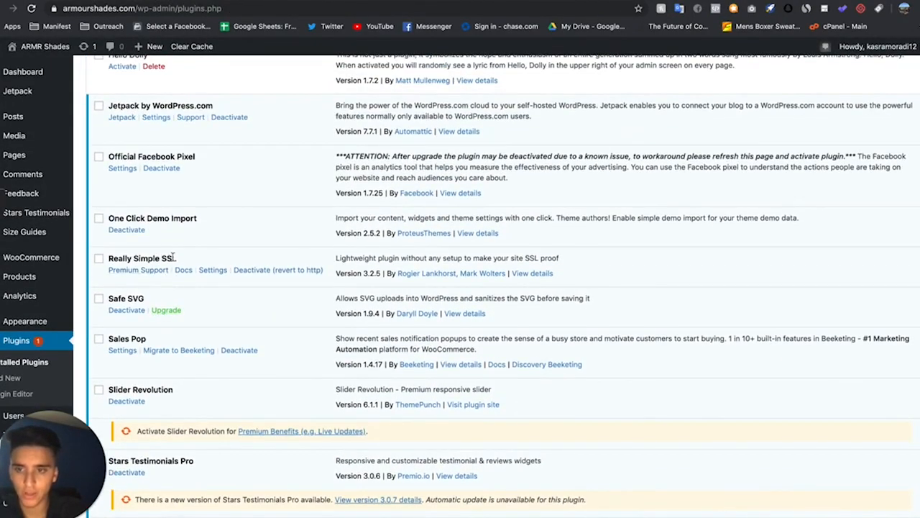
Review the installed Really Simple SSL plugin and the SSL Help document's instructions in their browser tabs
scroll(192, 259, up, 10)
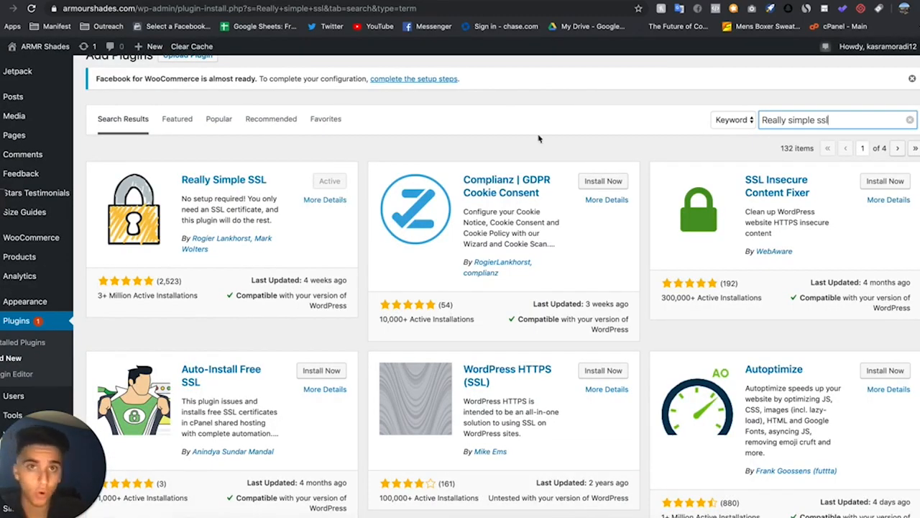
click(200, 1)
scroll(337, 226, down, 20)
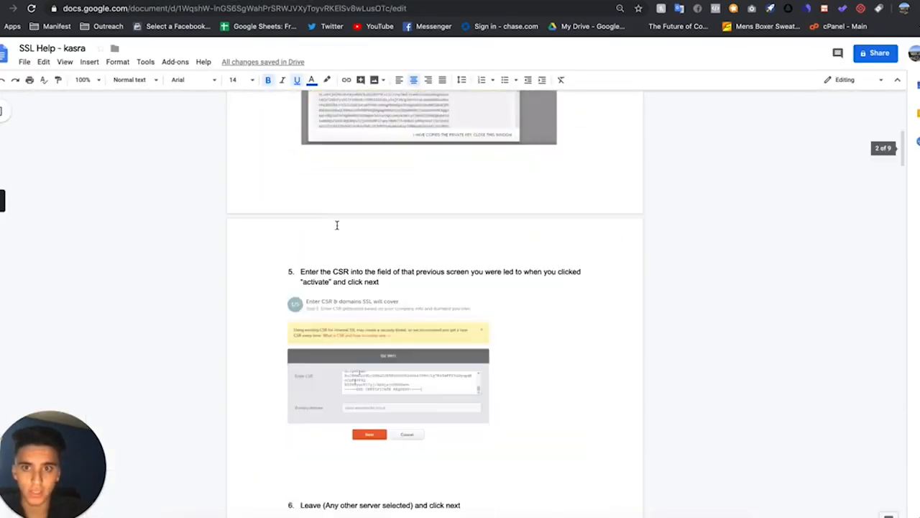
scroll(337, 229, down, 10)
scroll(337, 228, up, 20)
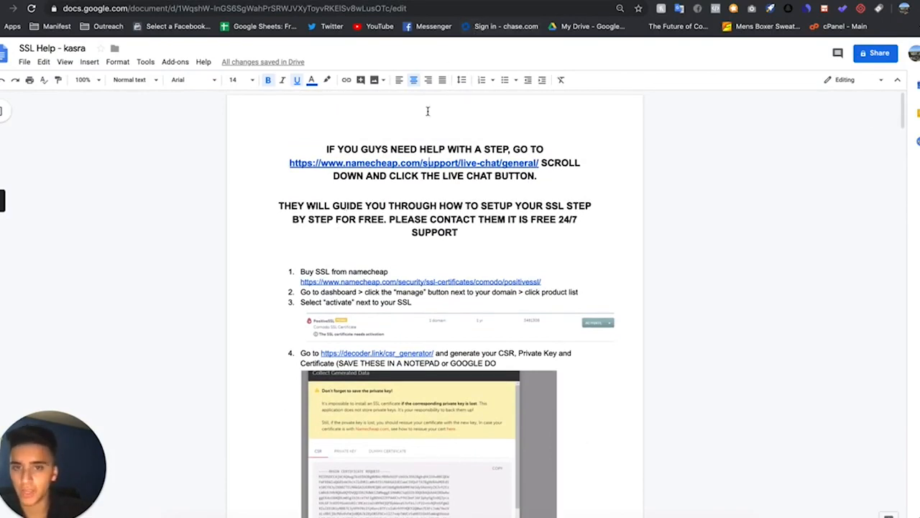
click(431, 164)
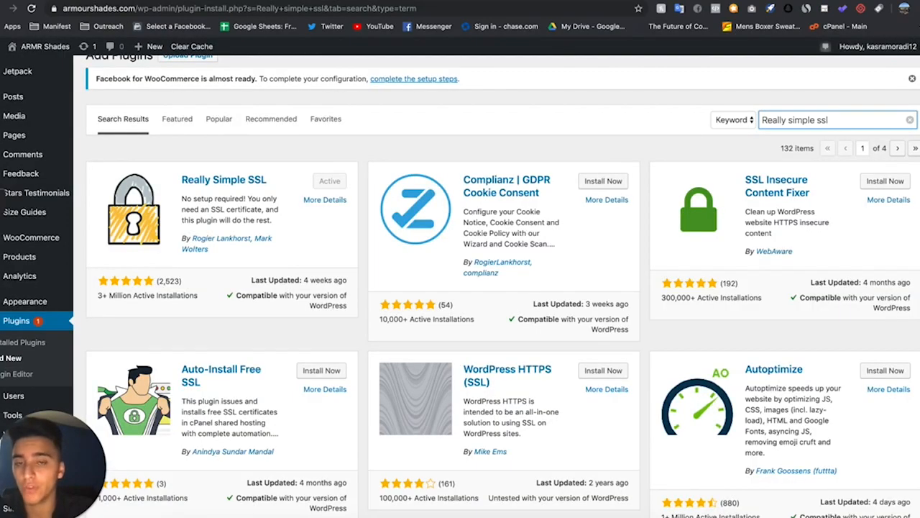
scroll(465, 222, down, 3)
scroll(465, 221, up, 4)
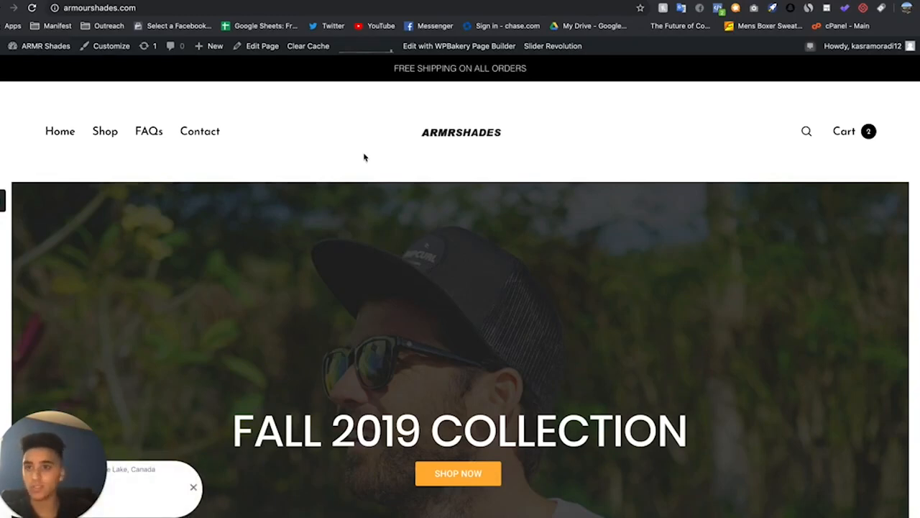
Browse the store's homepage, open the cart and proceed to the checkout page
scroll(391, 180, down, 10)
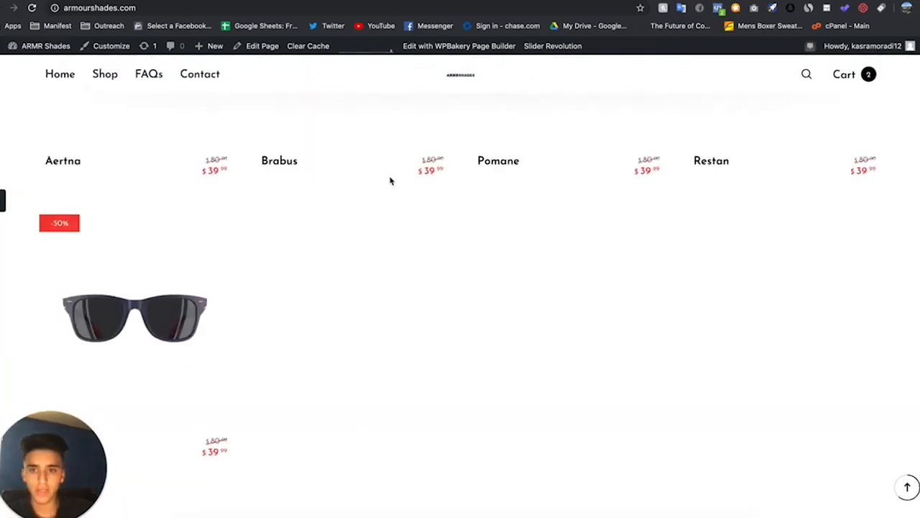
scroll(391, 181, up, 5)
scroll(215, 302, down, 1)
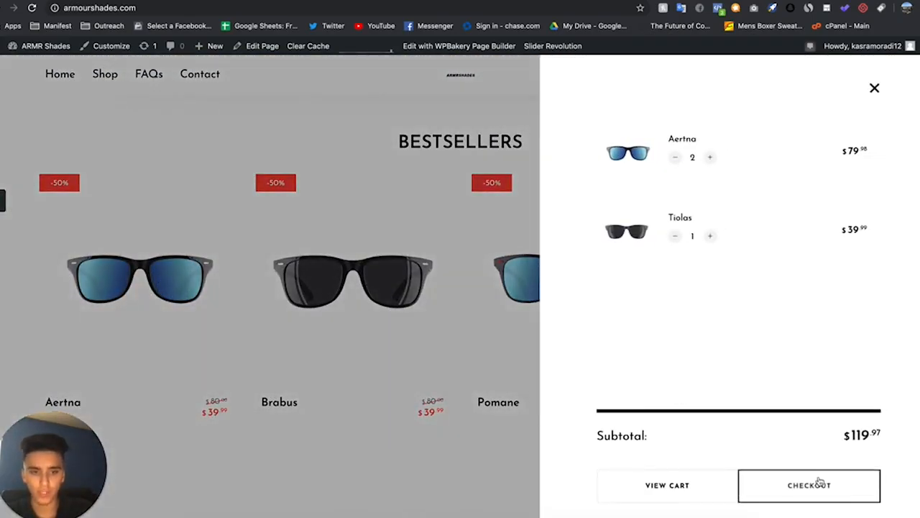
click(819, 481)
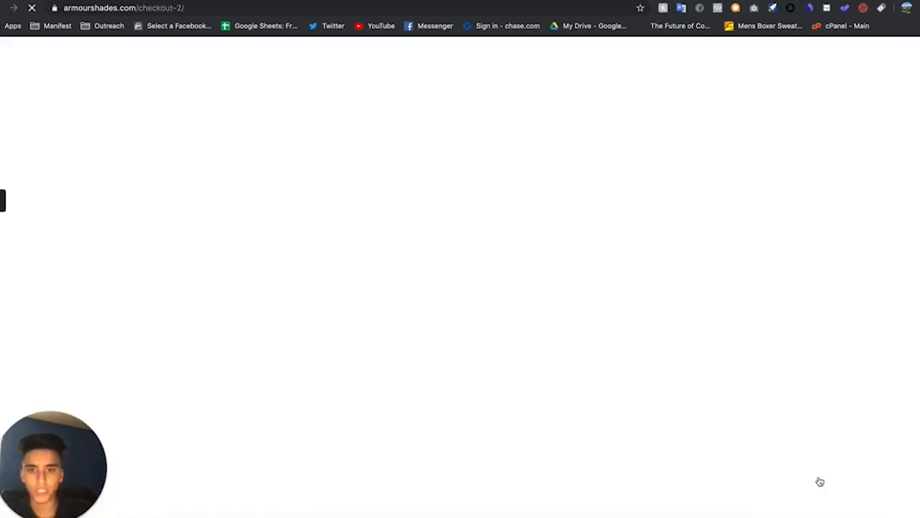
scroll(643, 281, down, 1)
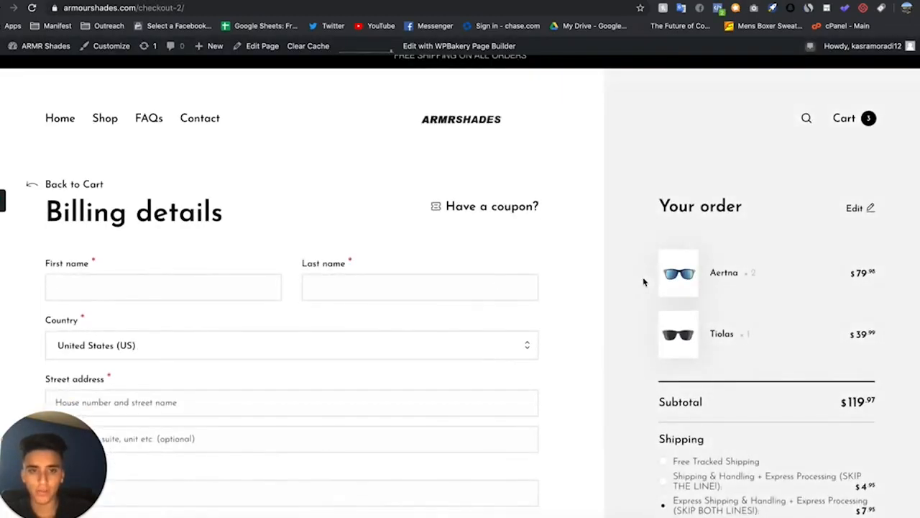
scroll(701, 320, down, 4)
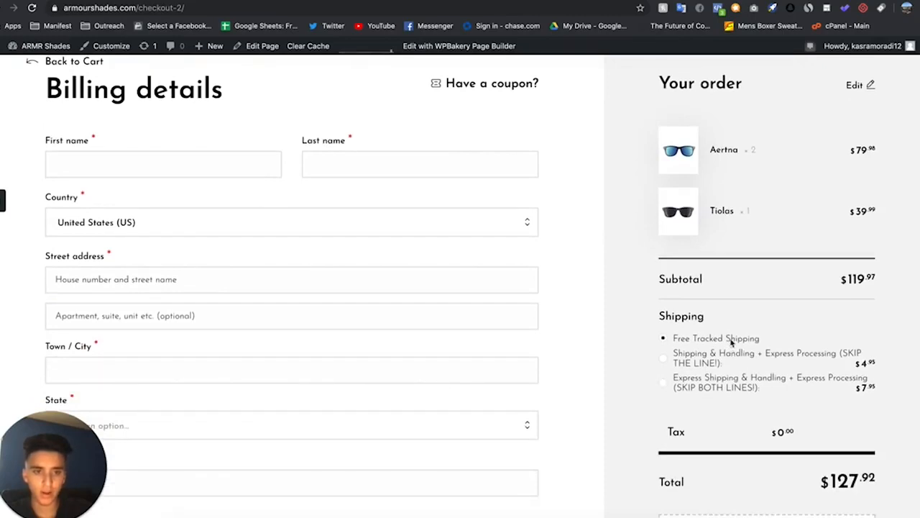
Select the Shipping & Handling + Express Processing (SKIP THE LINE!) option and review the Credit Card payment section
click(716, 361)
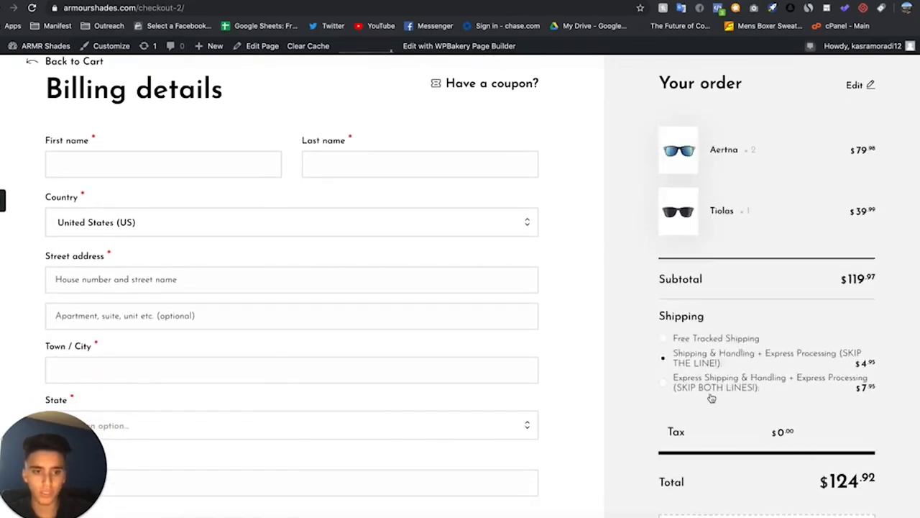
scroll(711, 388, down, 8)
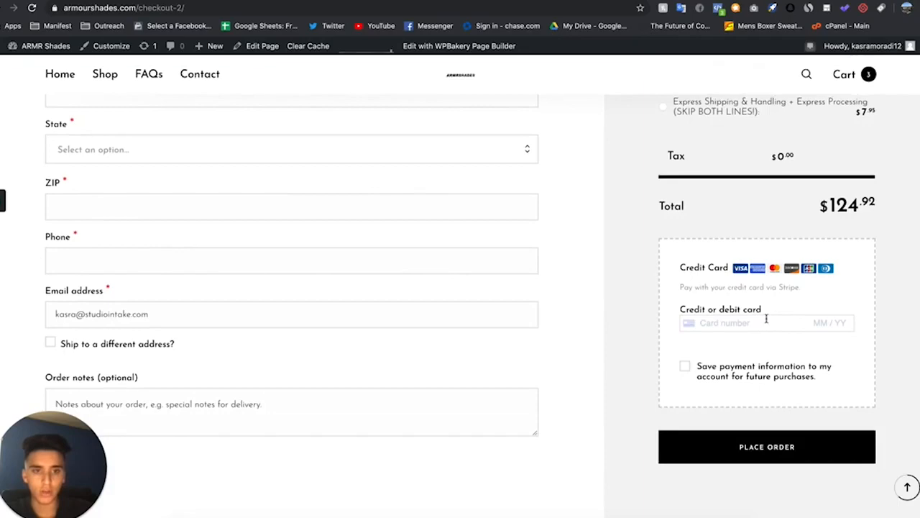
scroll(767, 321, up, 1)
scroll(757, 349, down, 3)
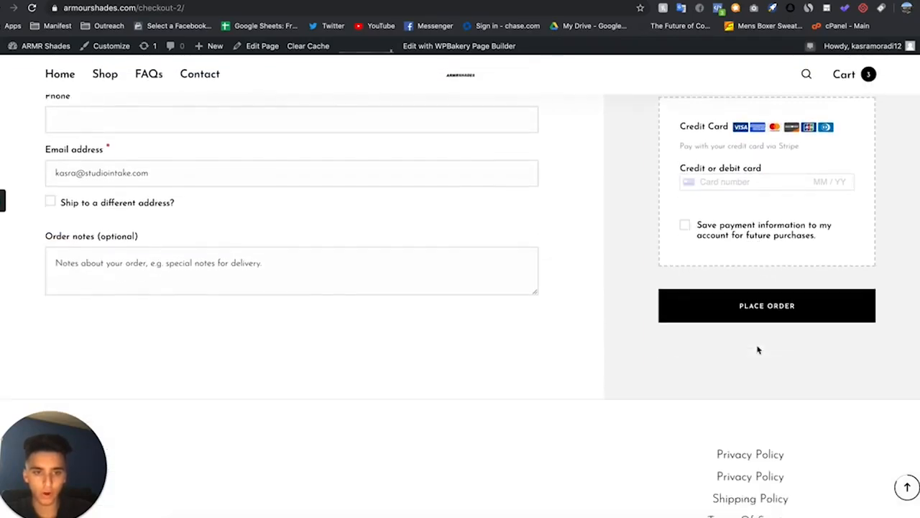
scroll(748, 324, up, 1)
scroll(747, 324, down, 2)
scroll(748, 326, up, 20)
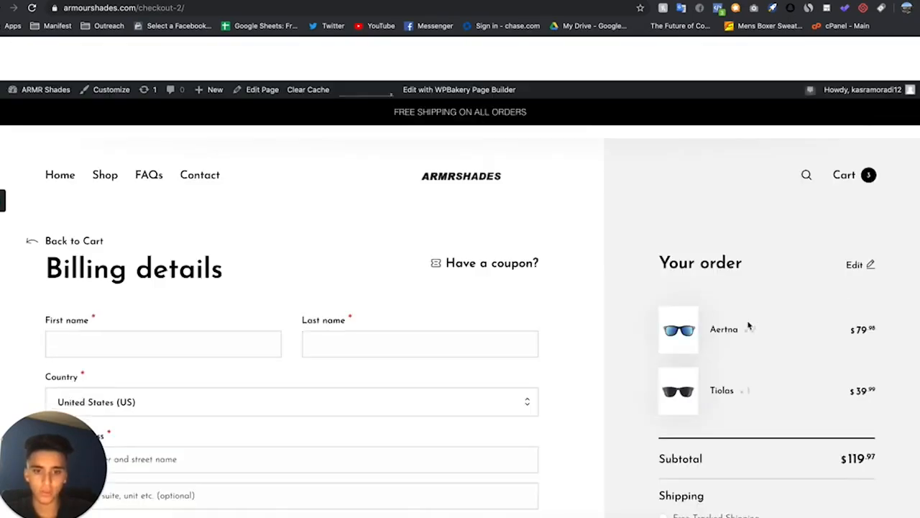
scroll(747, 326, up, 2)
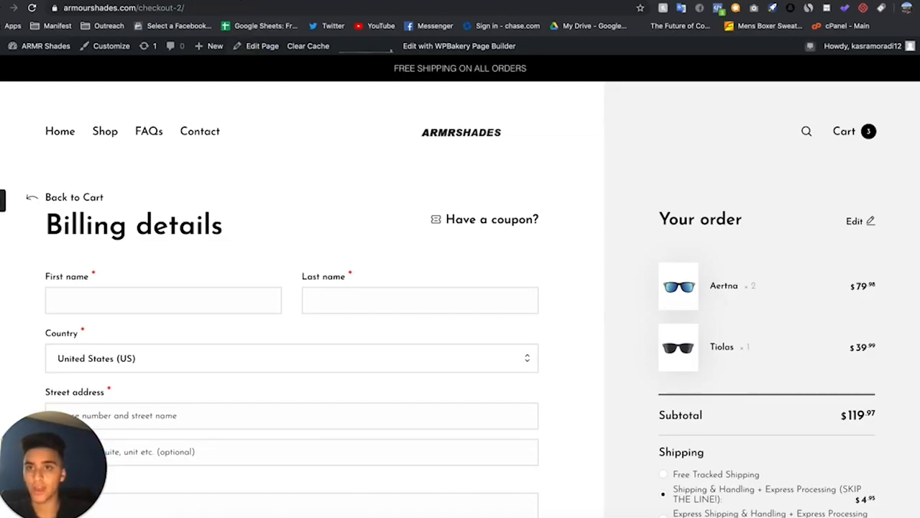
Switch through the open tabs to the WooCommerce email settings page
click(238, 0)
scroll(467, 296, down, 1)
scroll(468, 297, up, 1)
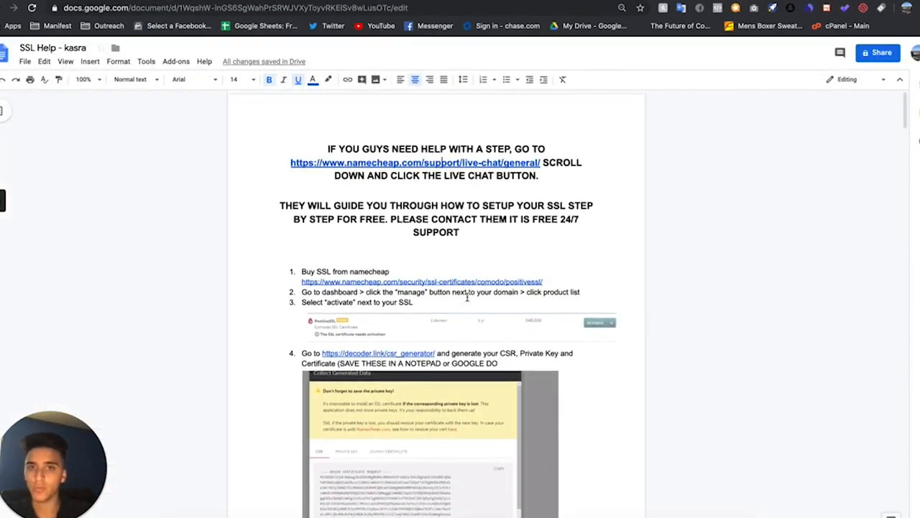
click(660, 1)
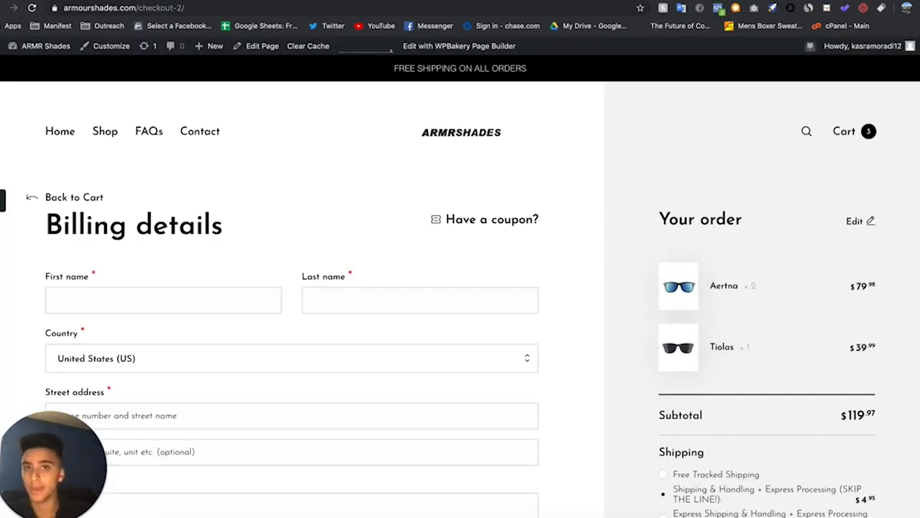
click(530, 1)
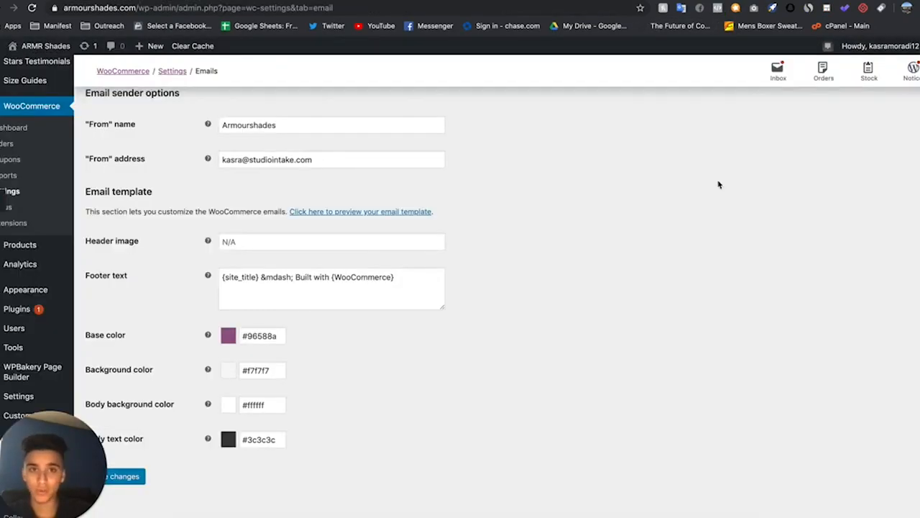